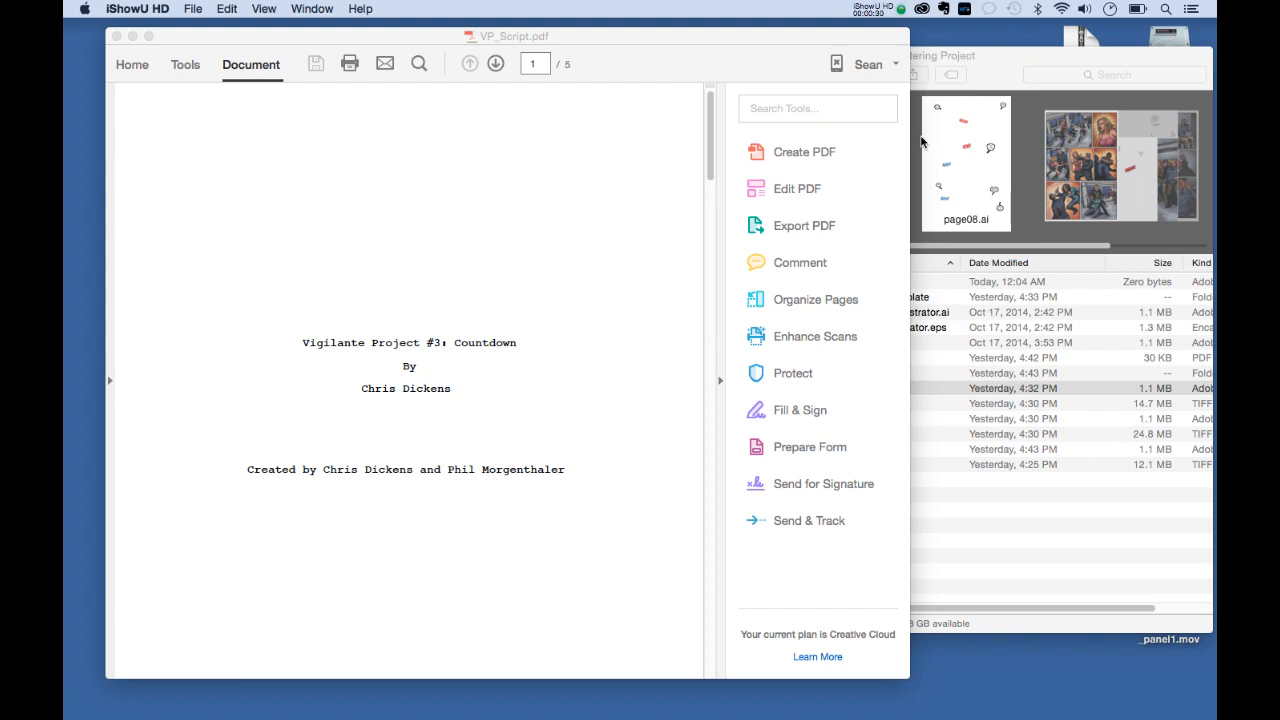
Step: Bring the Comic Book Lettering Project folder forward in Finder and collapse its Adobe_Illustrator_Lettering_Template and Working_Files subfolders
mouse_move(497, 700)
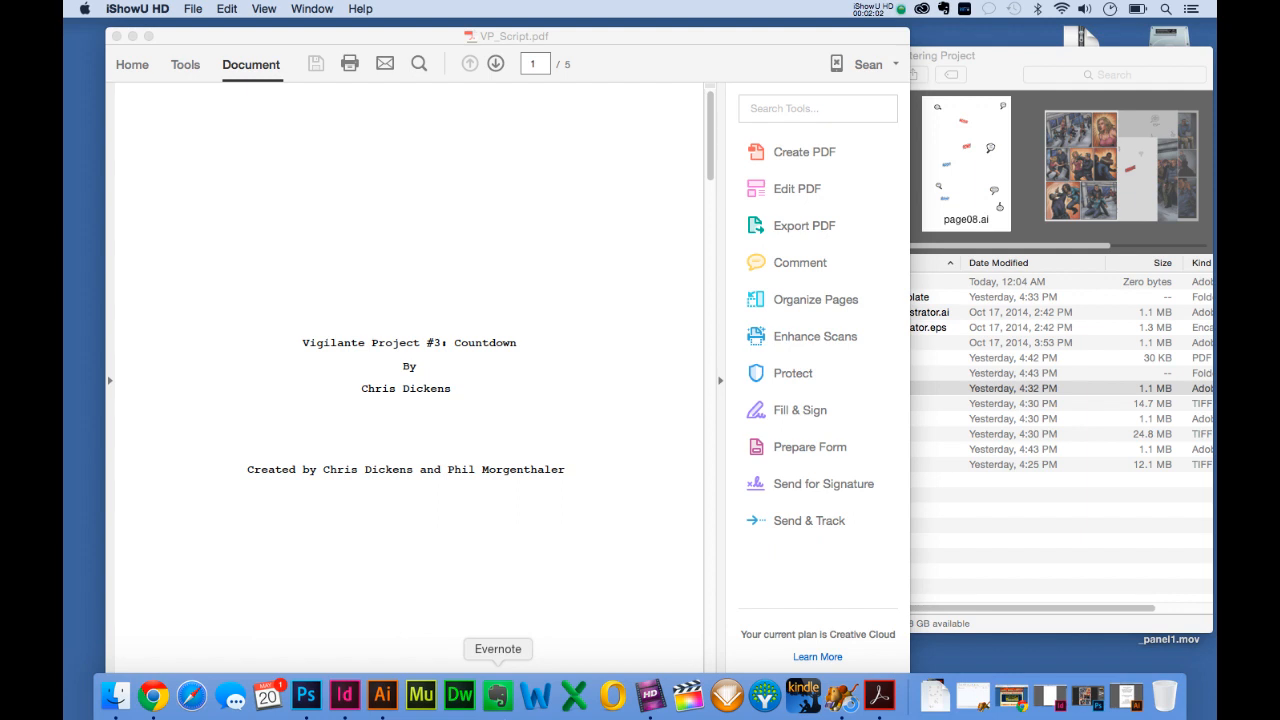
click(1018, 60)
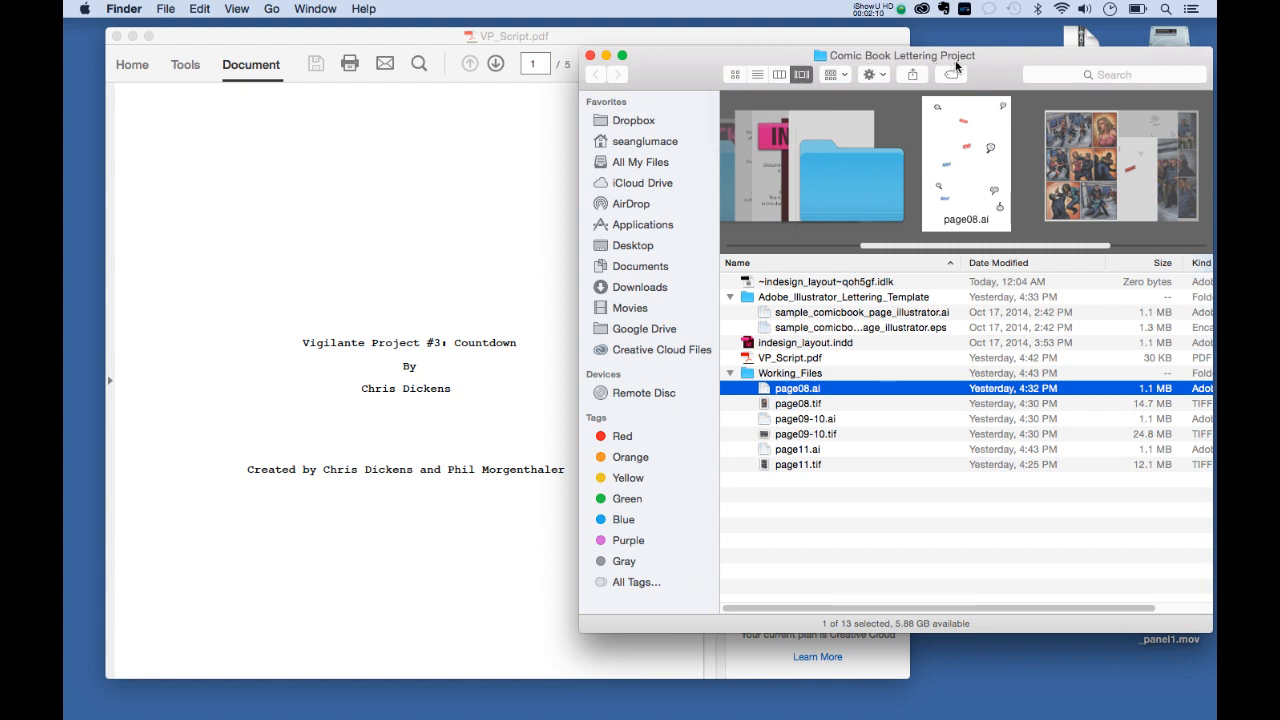
click(730, 297)
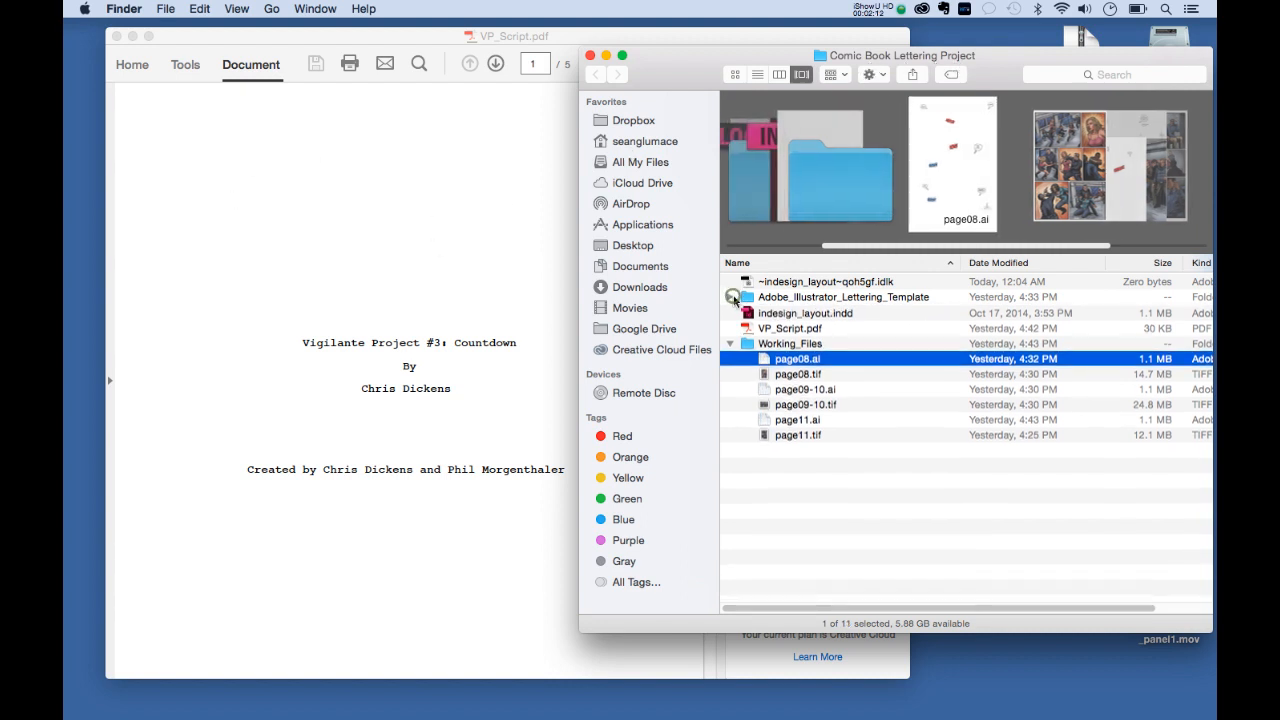
click(731, 343)
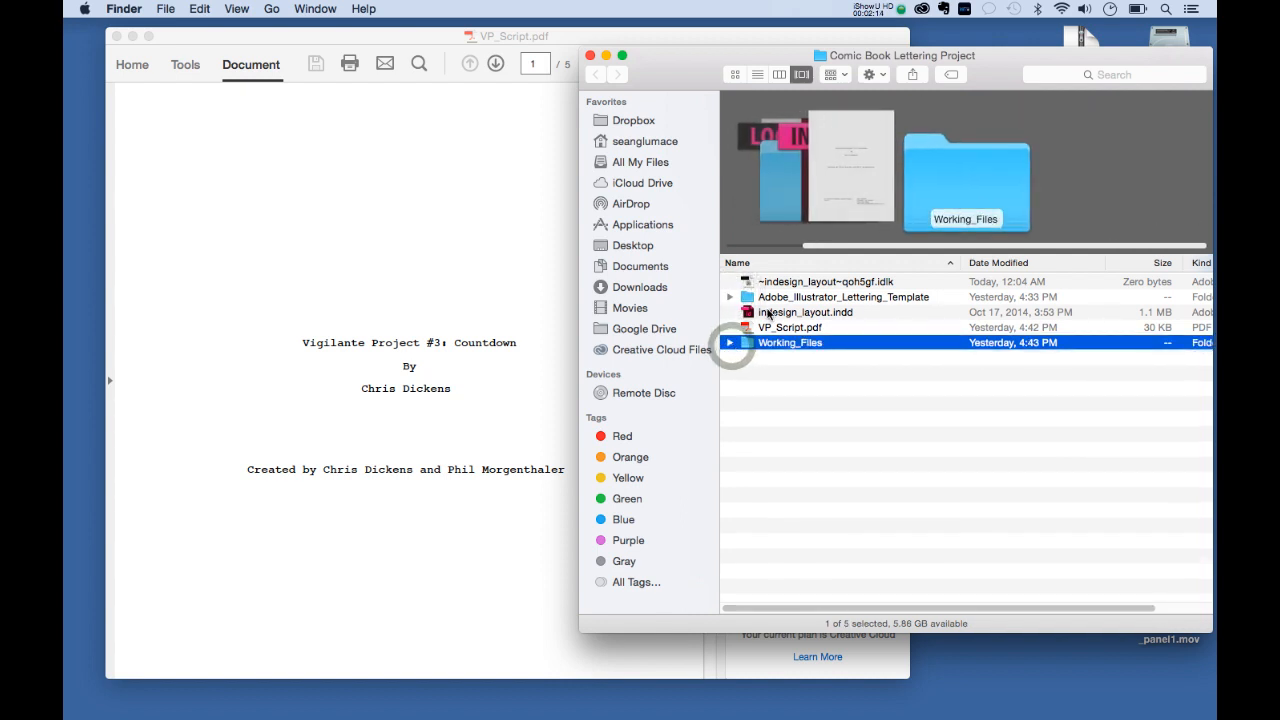
Step: Examine the project files: the Illustrator template folder's contents, indesign_layout.indd, VP_Script.pdf and the expanded Working_Files folder
click(730, 297)
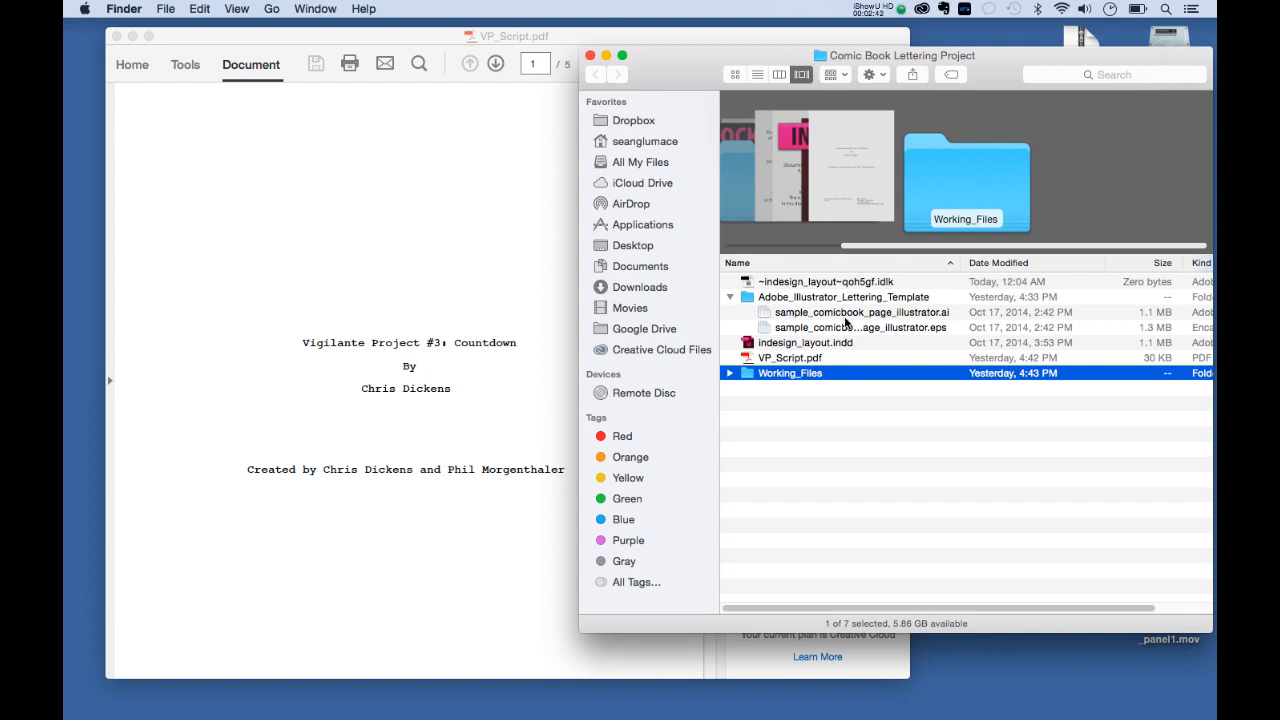
click(773, 345)
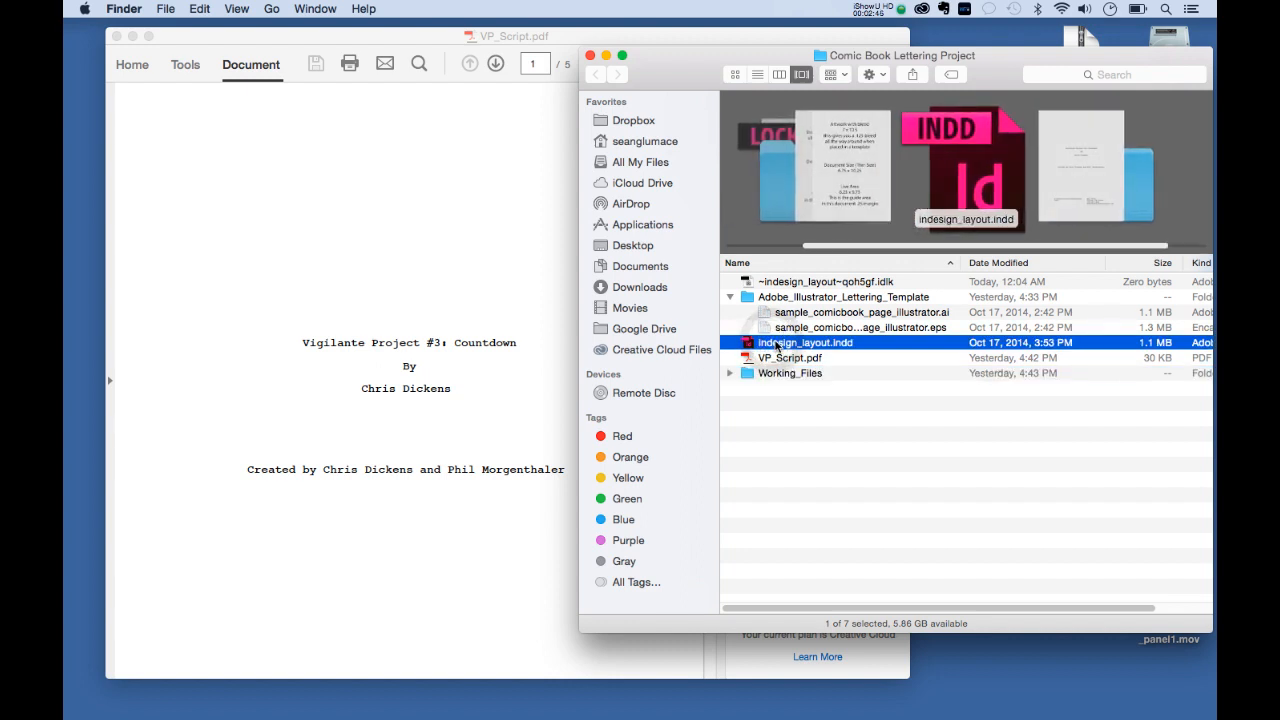
click(775, 360)
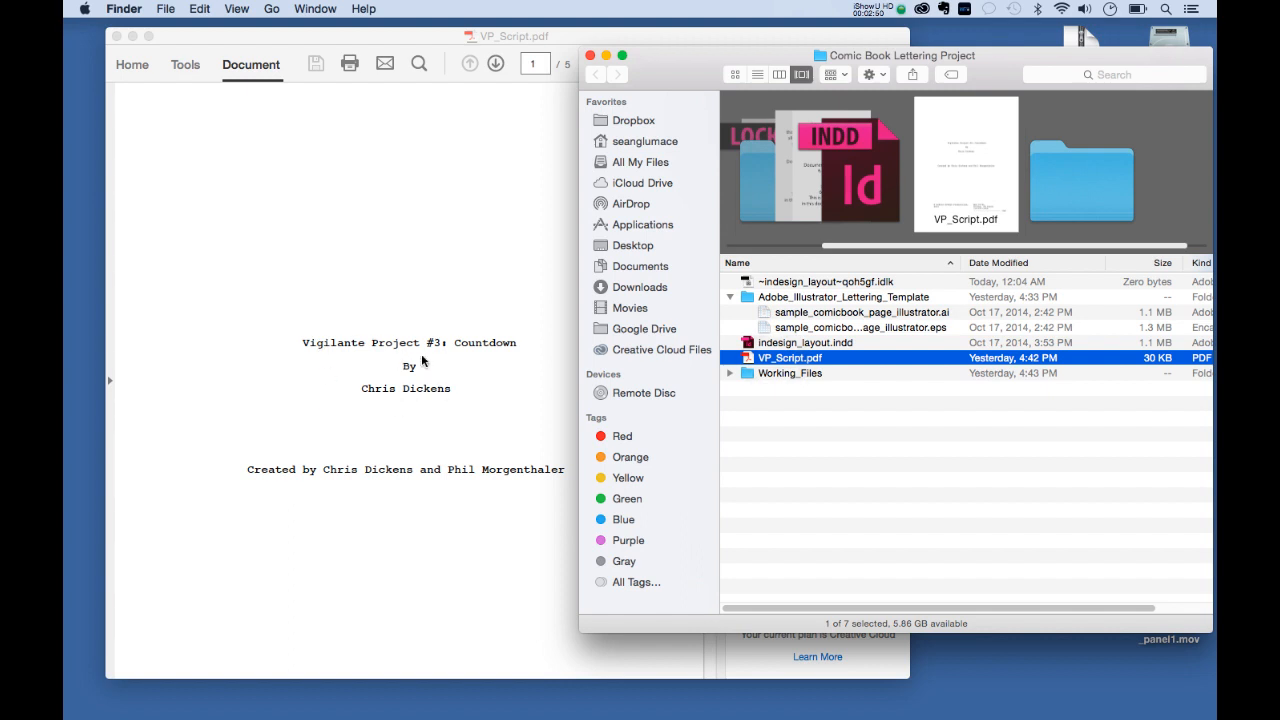
click(730, 373)
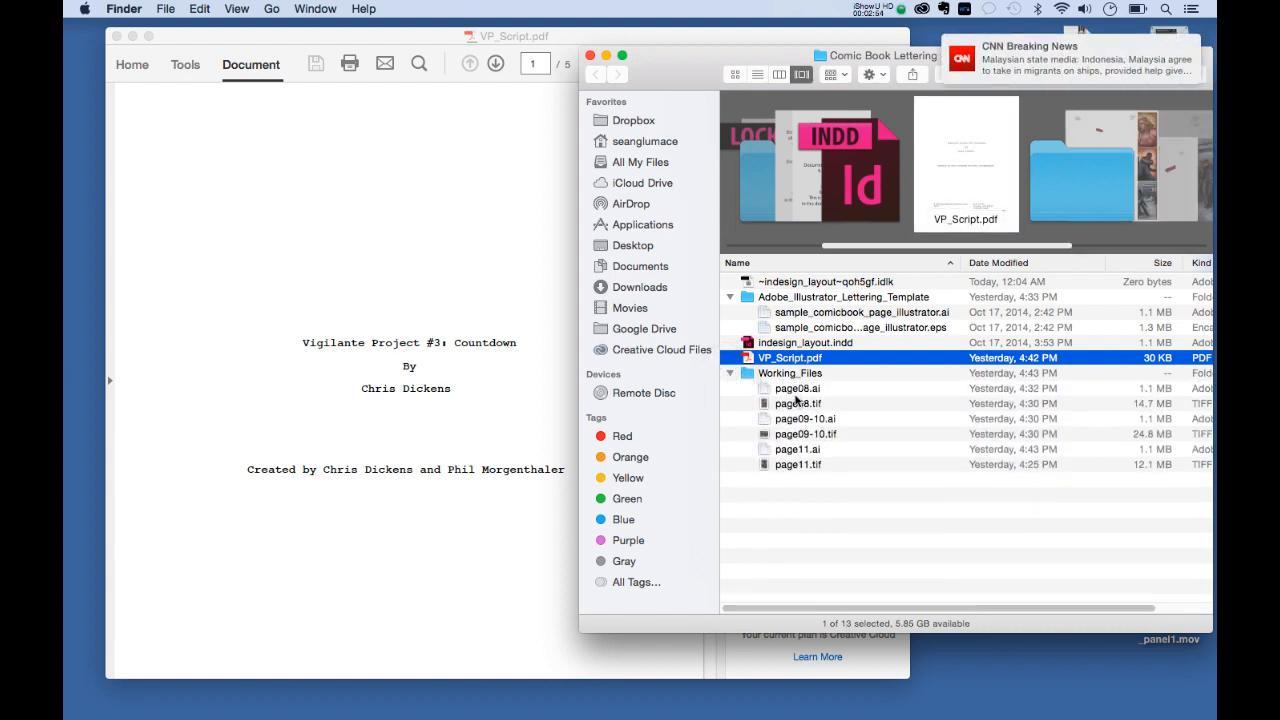
click(758, 53)
click(1042, 50)
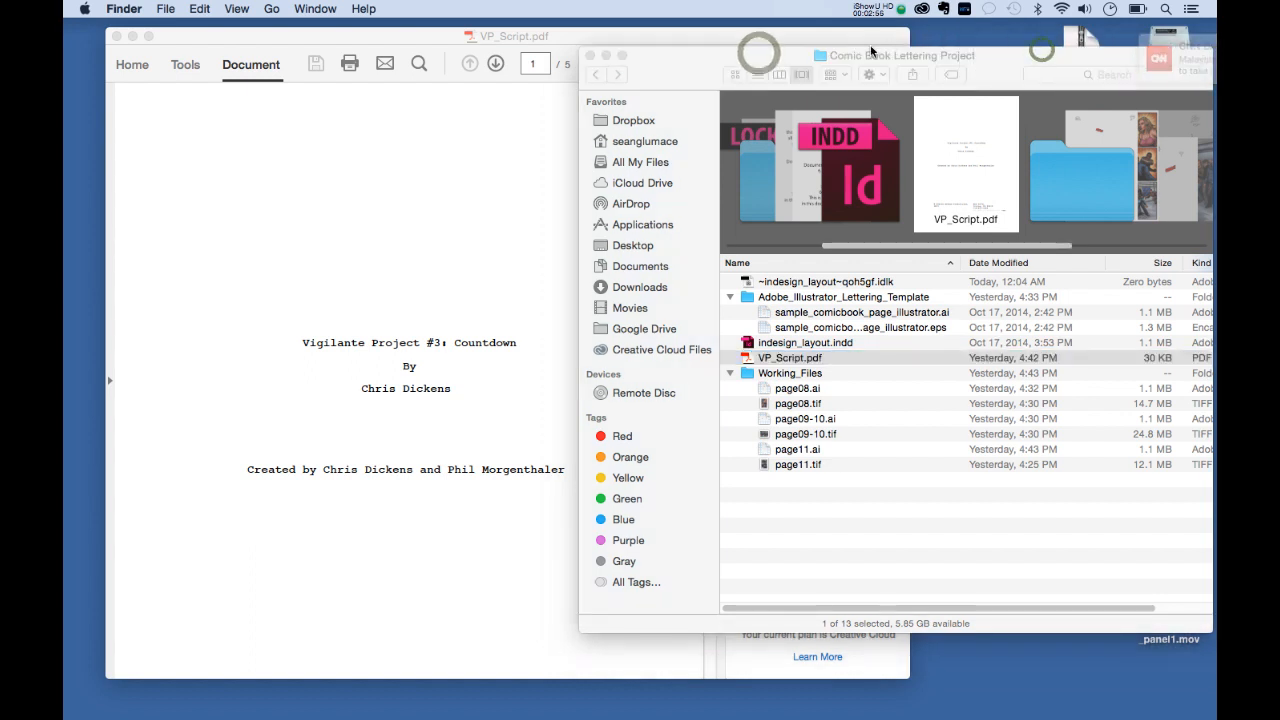
click(870, 50)
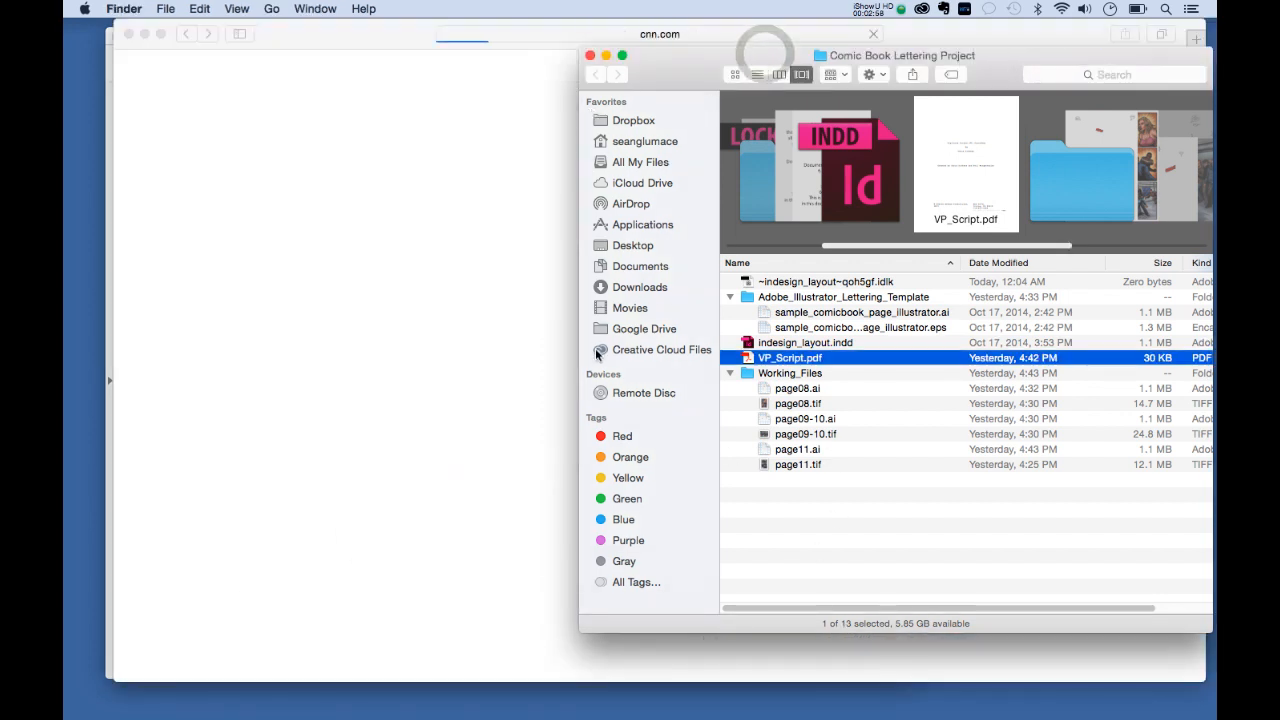
click(128, 34)
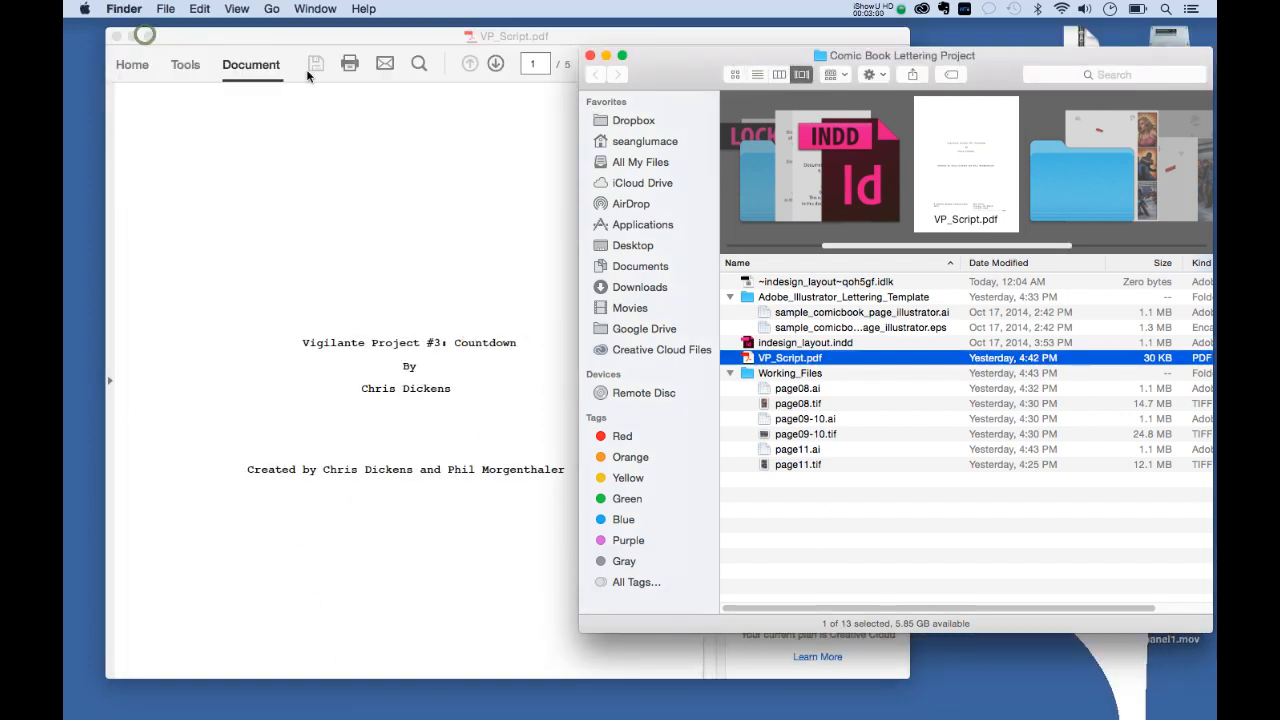
Step: Collapse the Working_Files folder in the project file list
click(828, 509)
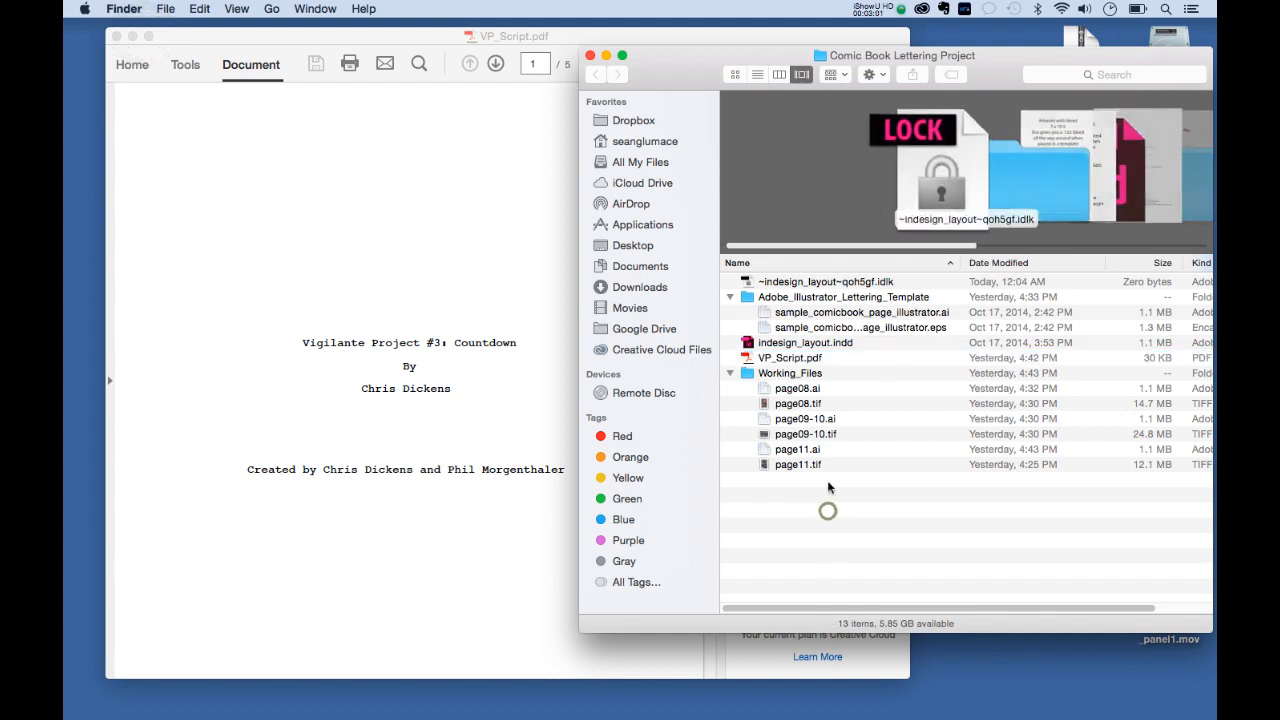
click(730, 371)
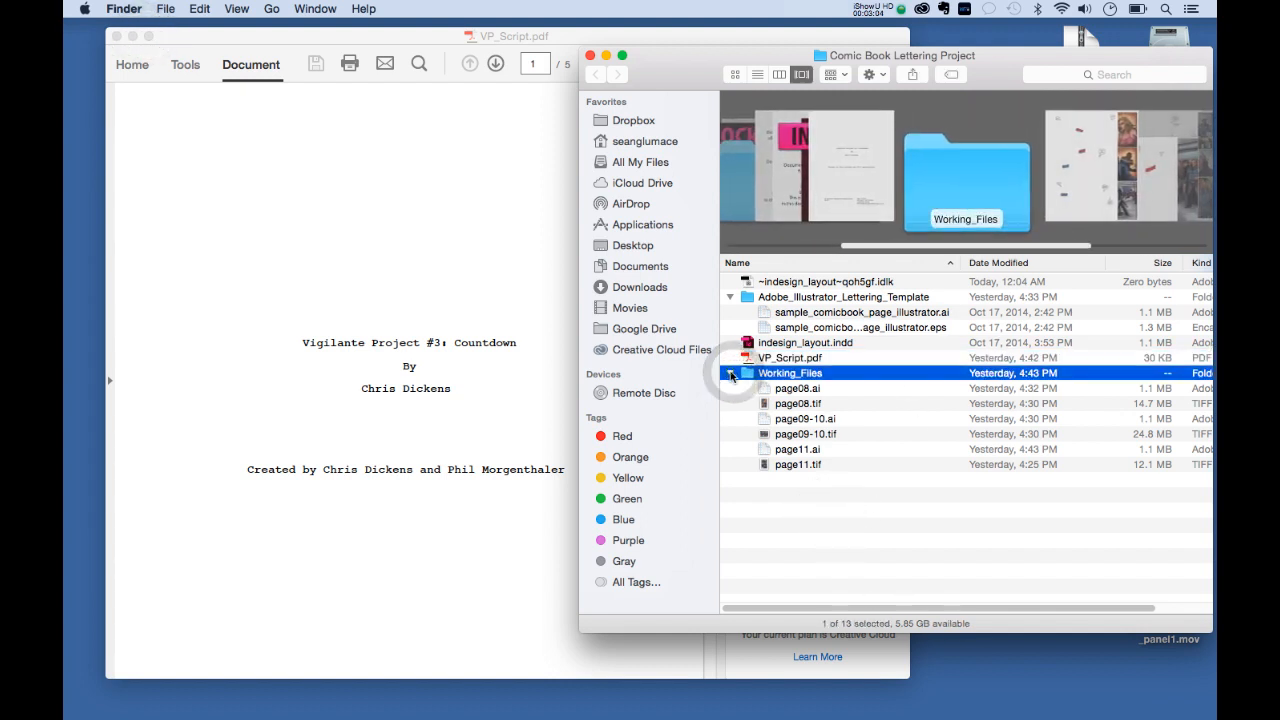
click(730, 373)
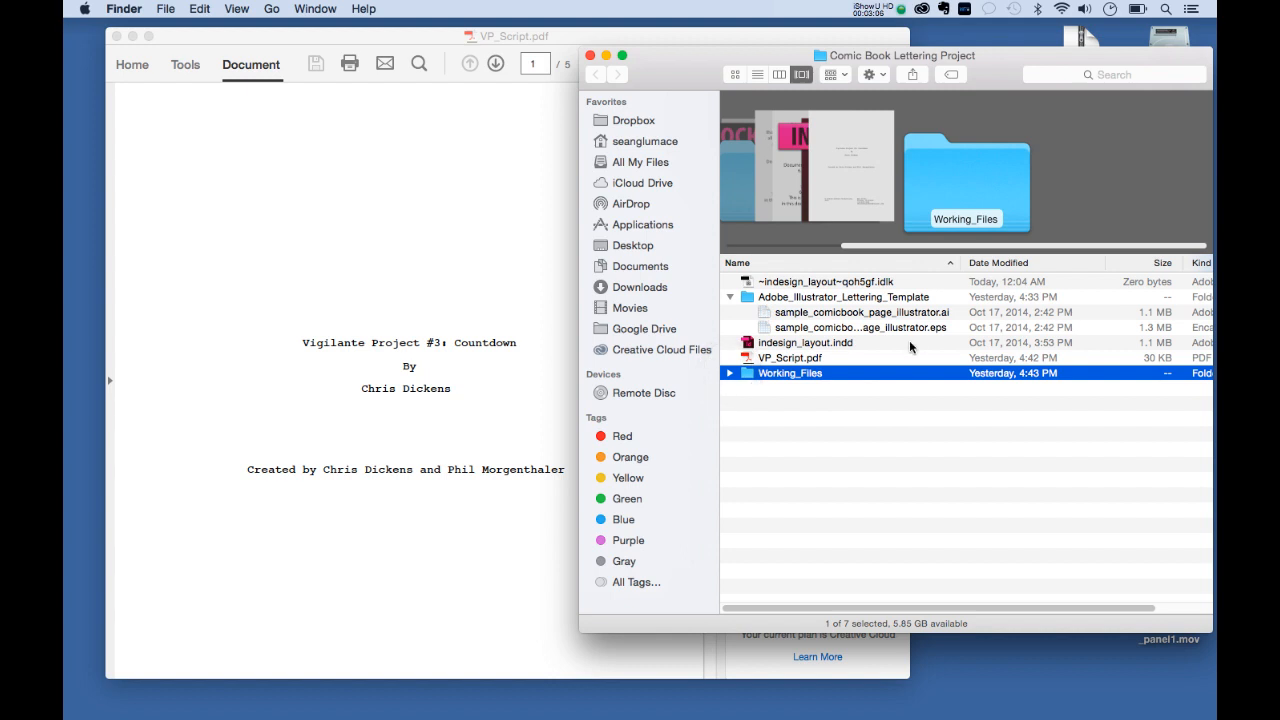
Step: Switch to VP_Script.pdf in Acrobat and go to the script's Page 7 panel table
click(423, 284)
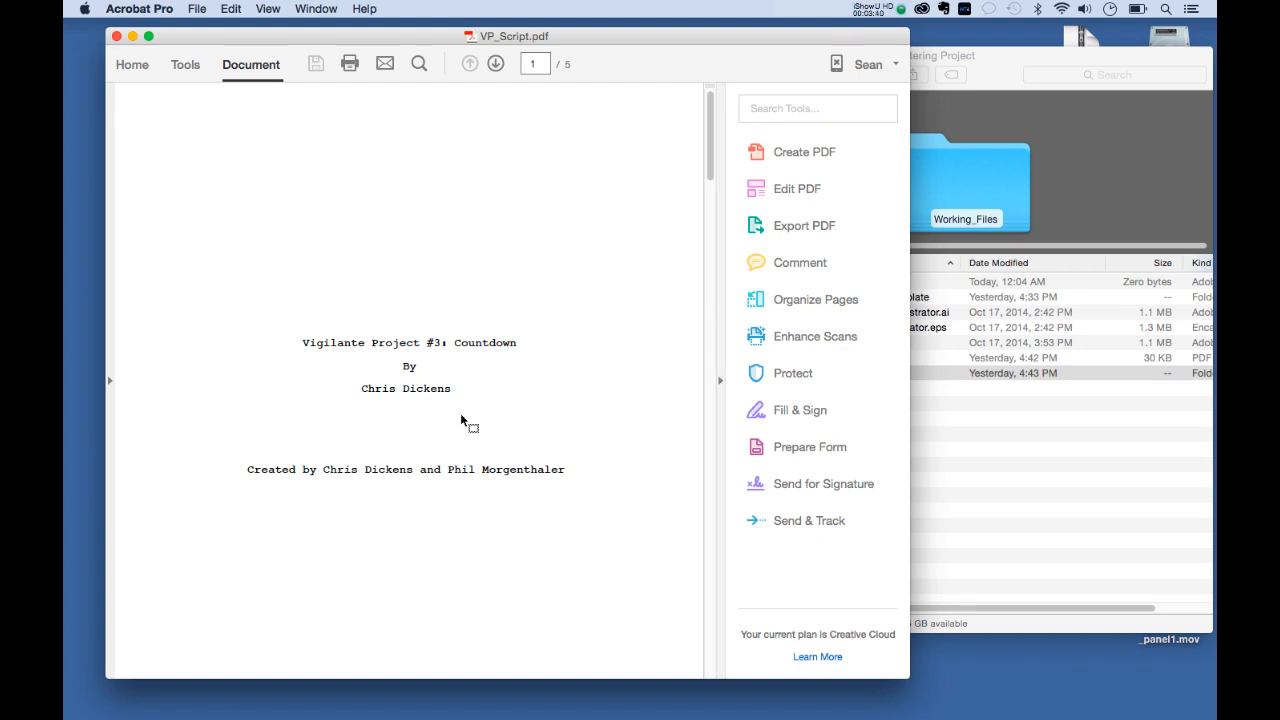
drag(711, 162, 694, 288)
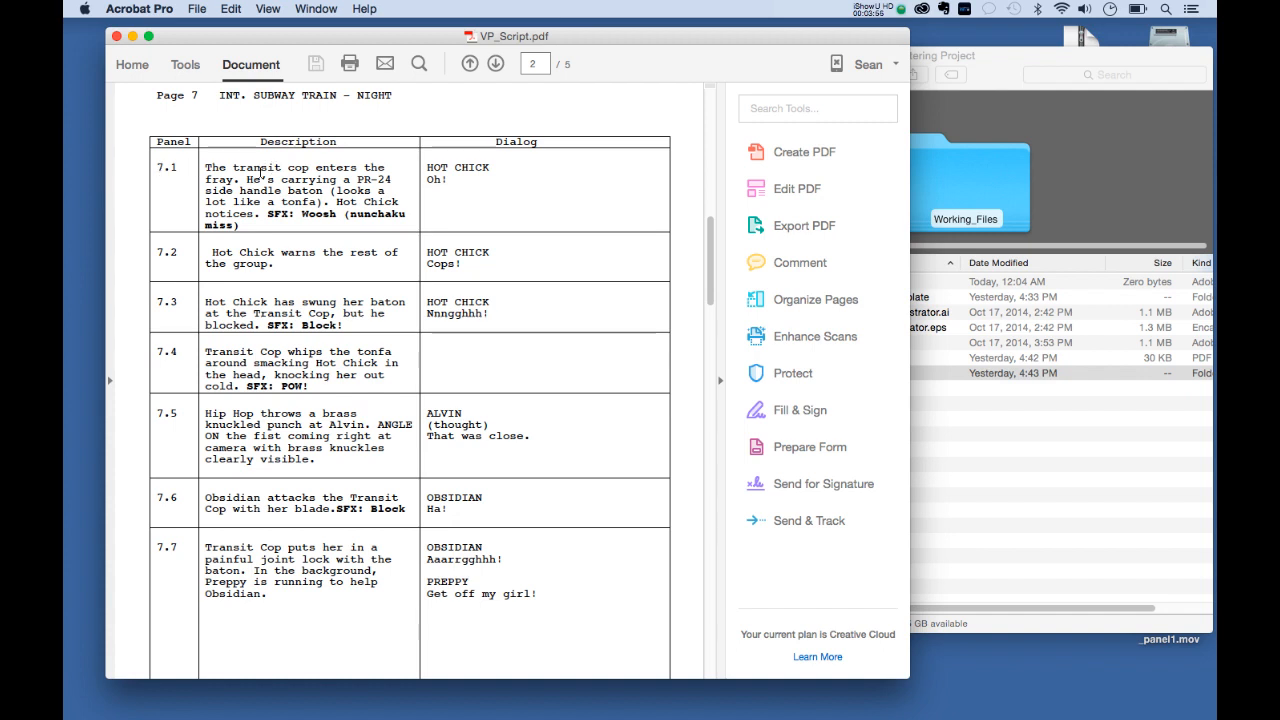
Step: Switch to Photoshop and place its page08.tif window beside the script so that both are visible
click(1011, 516)
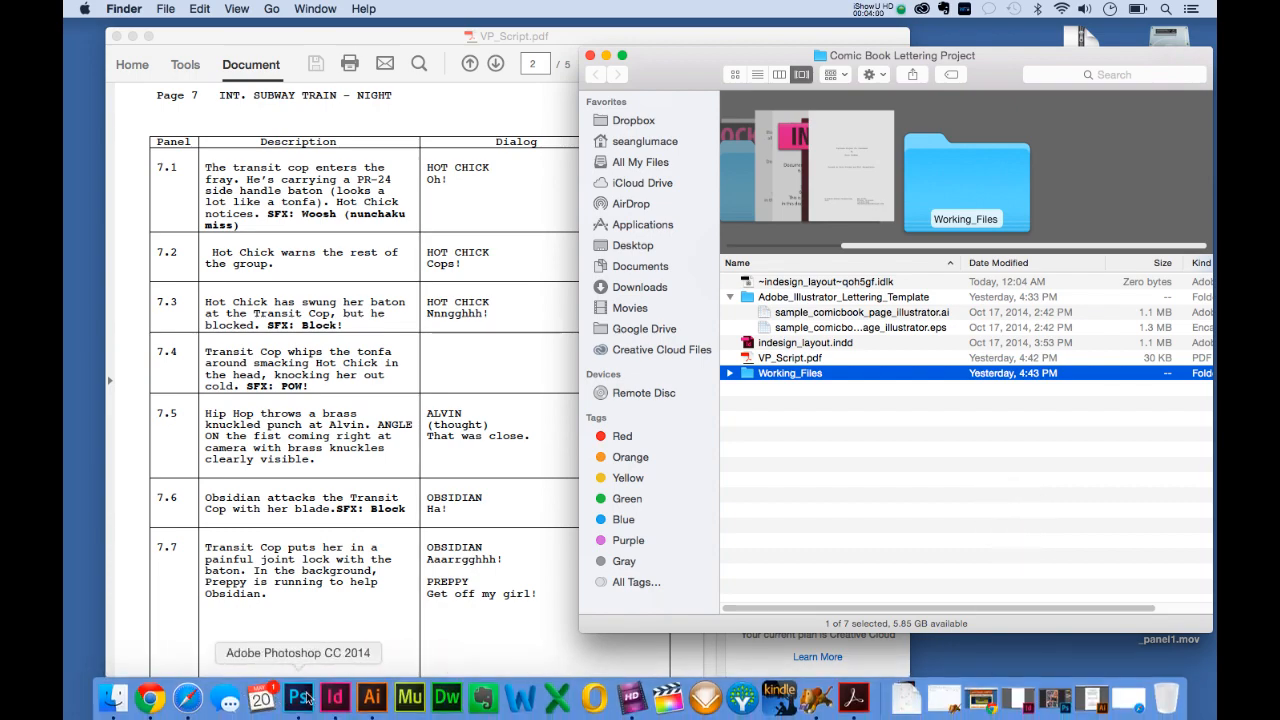
click(303, 697)
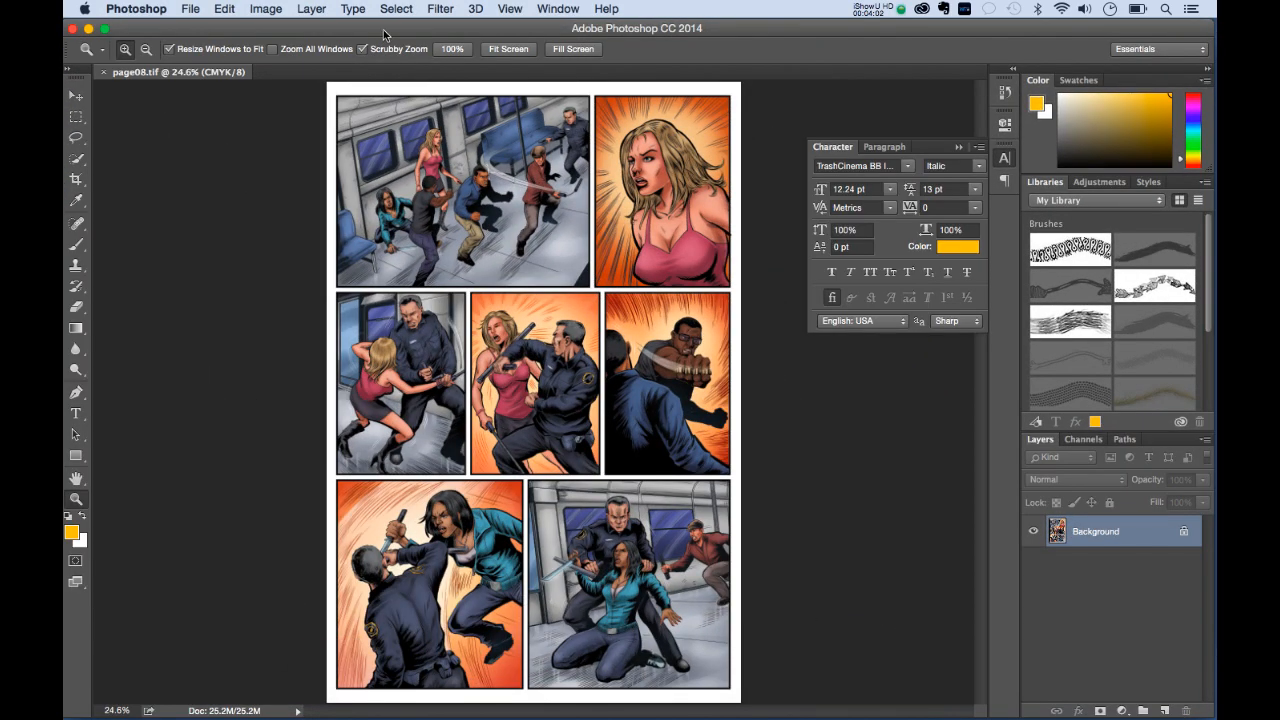
drag(388, 34, 832, 33)
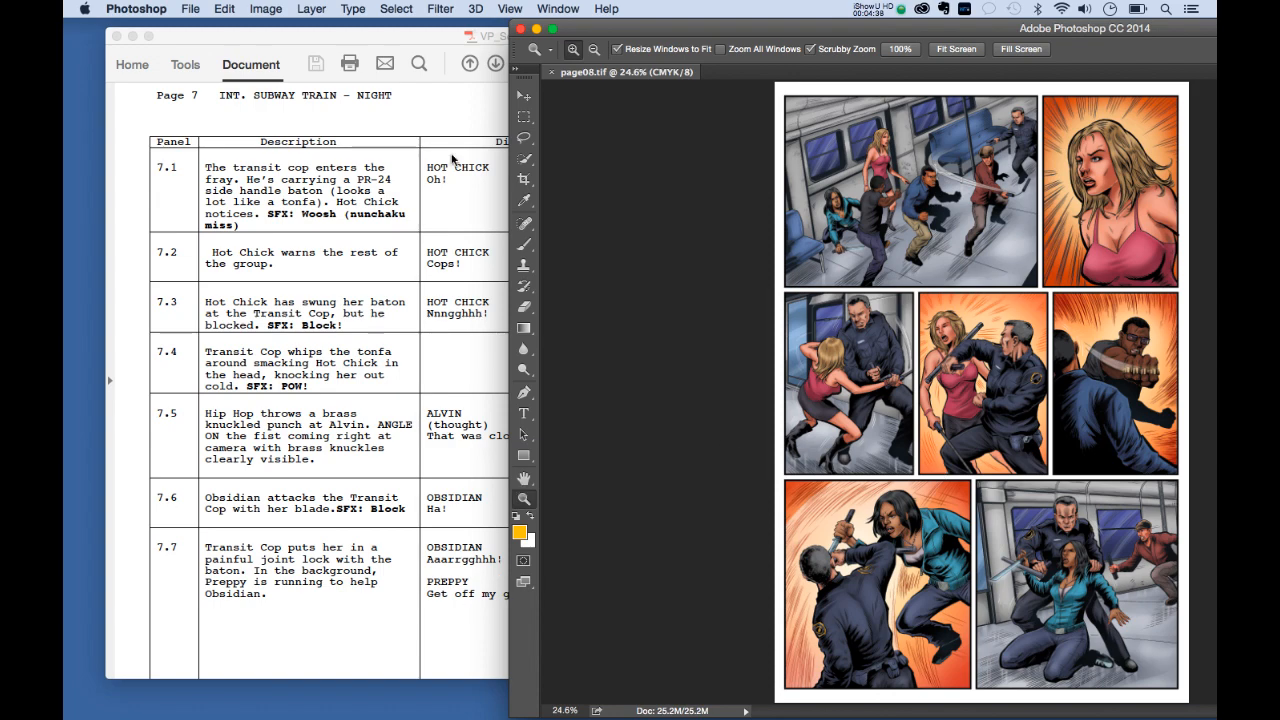
drag(843, 30, 693, 30)
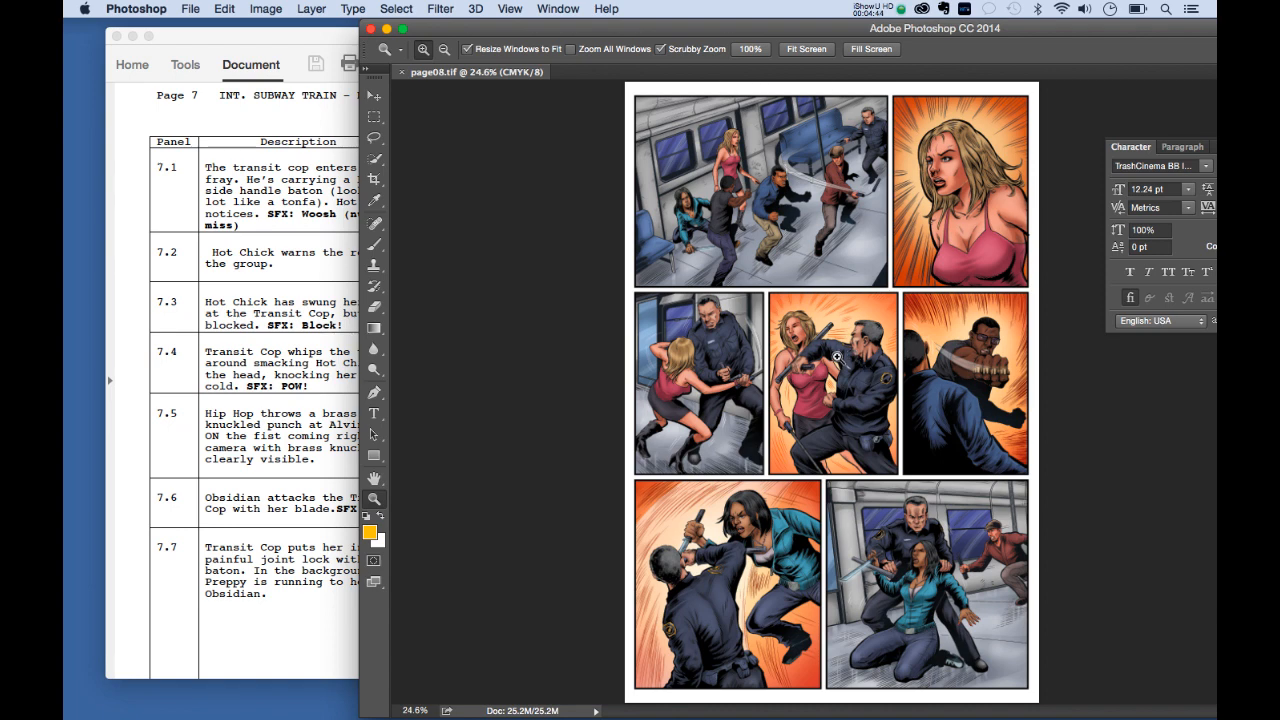
Step: Compare the Page 7 panel descriptions and dialog in VP_Script.pdf with the page08.tif artwork in Photoshop
click(243, 40)
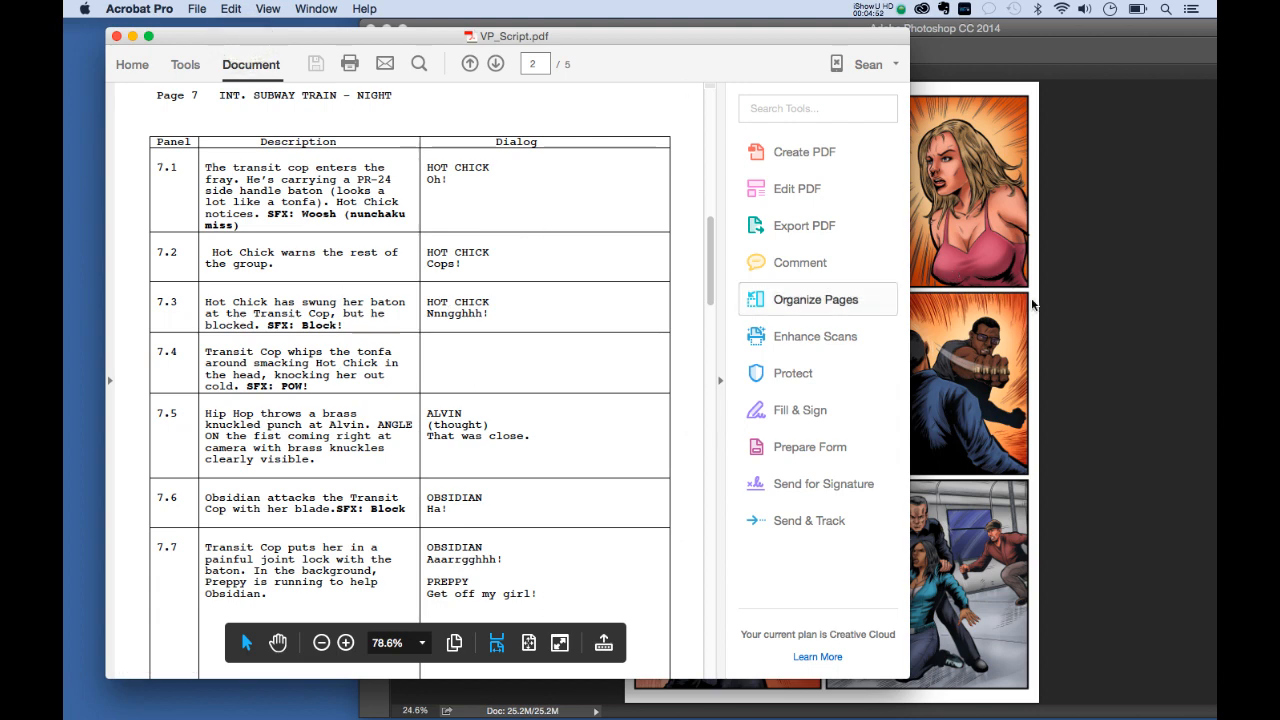
click(1065, 291)
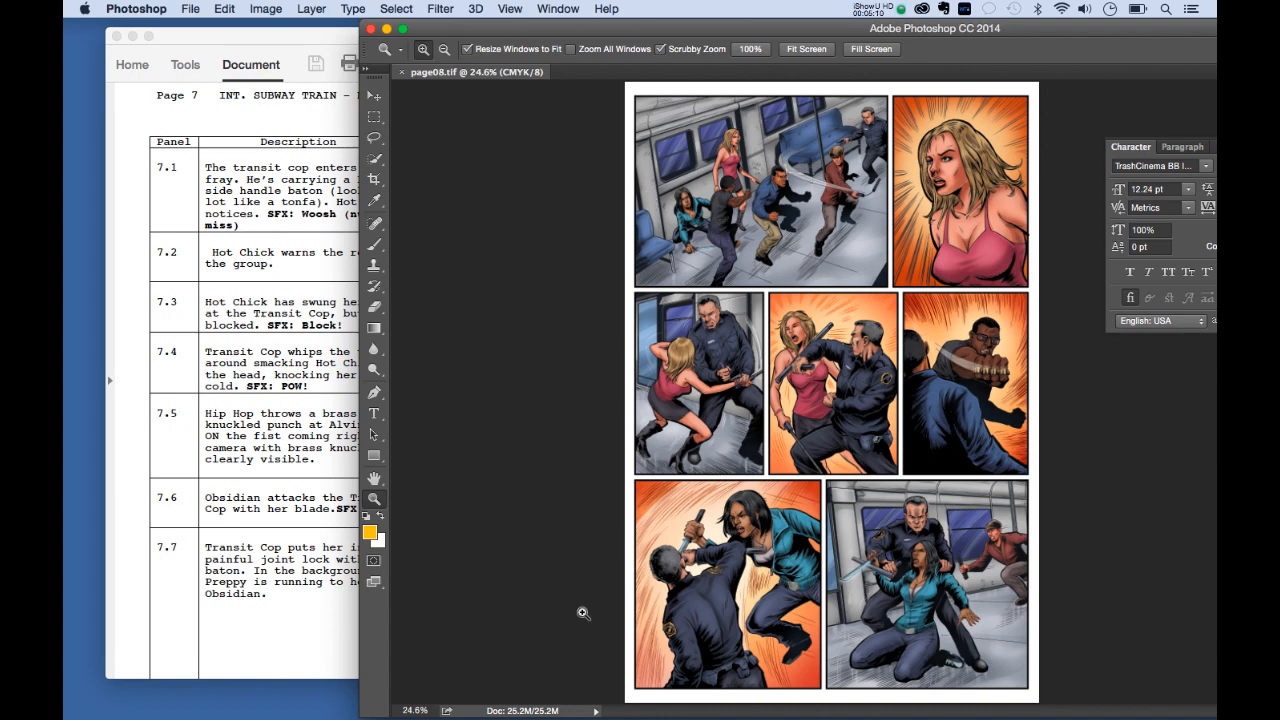
mouse_move(498, 710)
click(381, 695)
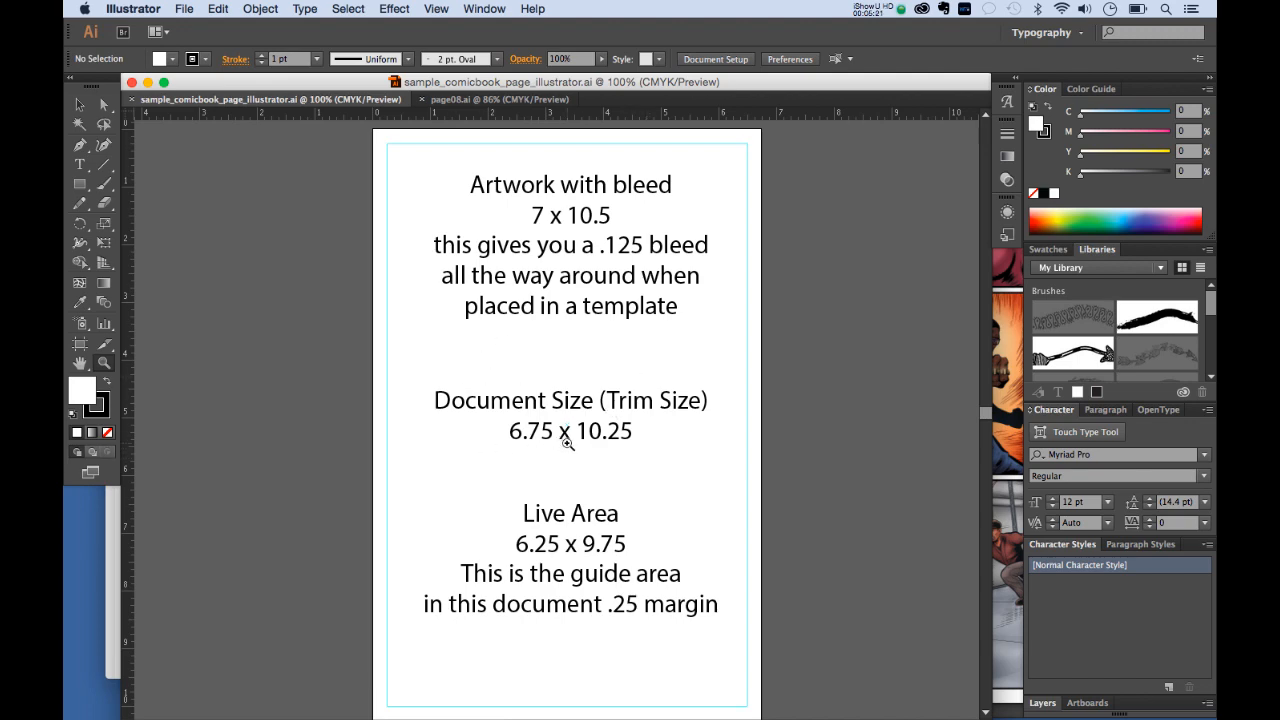
click(147, 82)
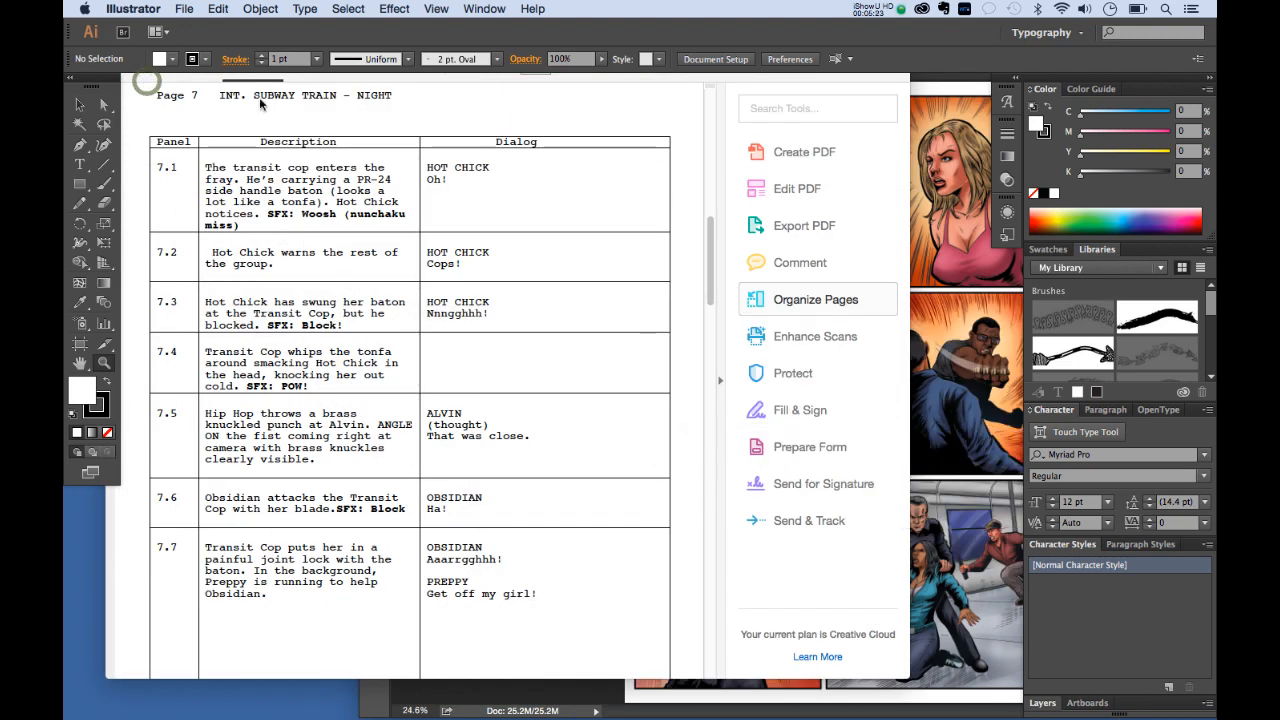
Step: Browse VP_Script.pdf in Acrobat from Page 7 through the Page 10 panels and return to the Page 7 table
click(985, 399)
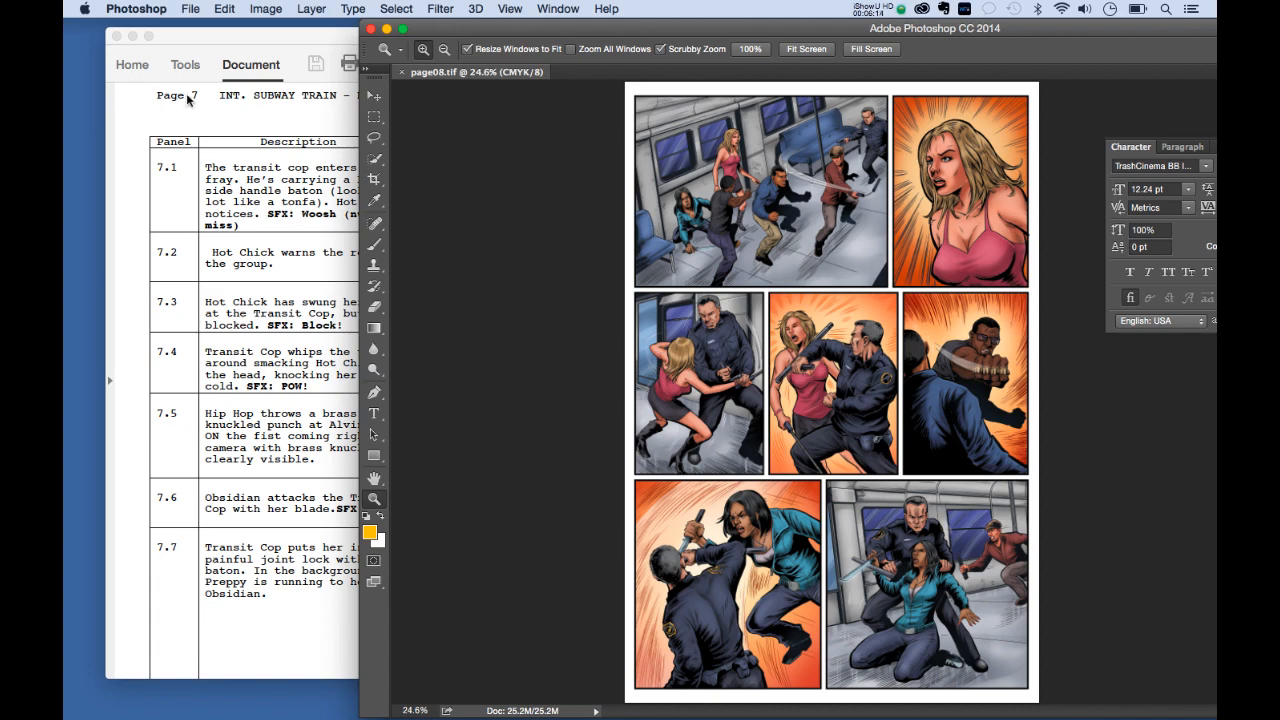
click(543, 248)
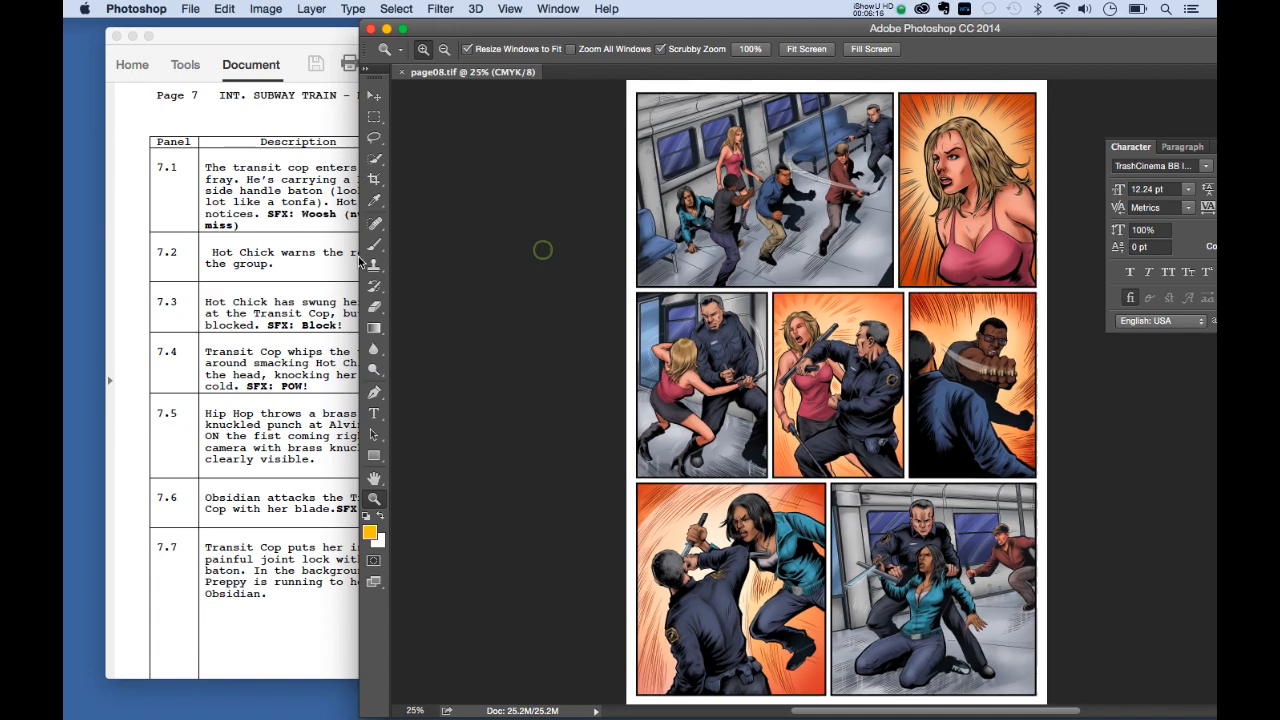
click(313, 252)
scroll(396, 276, down, 10)
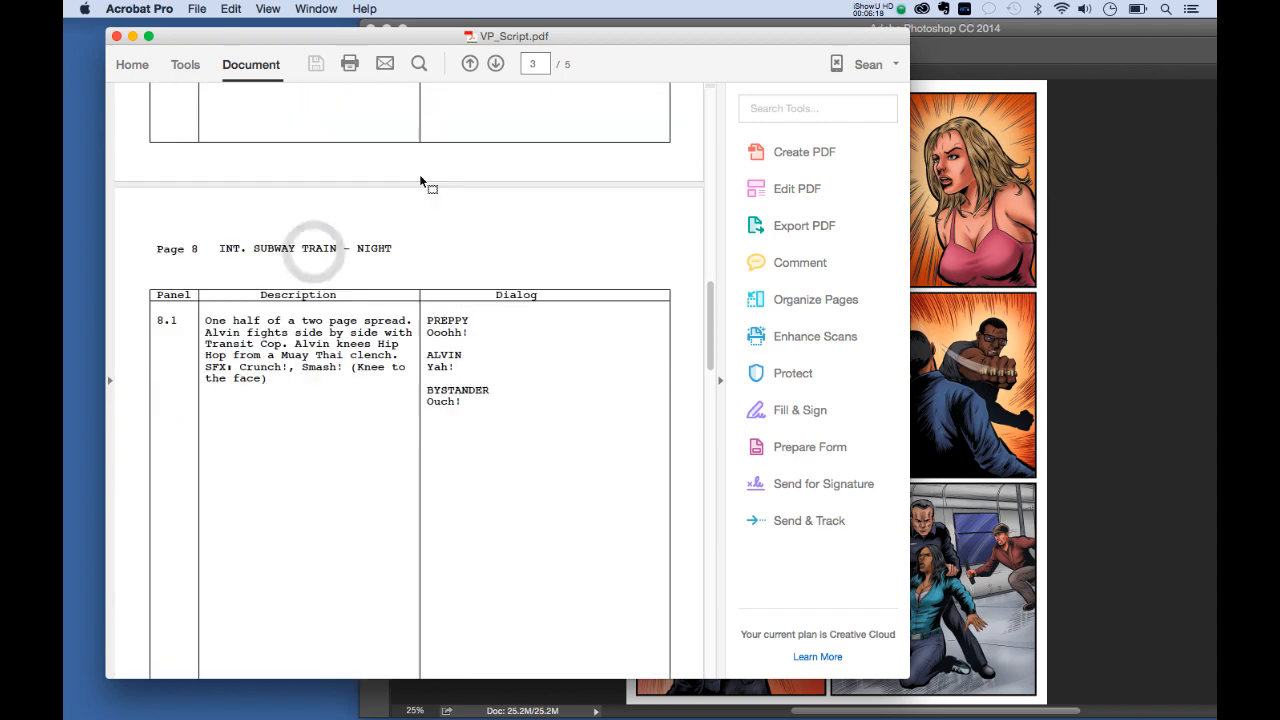
scroll(199, 160, down, 15)
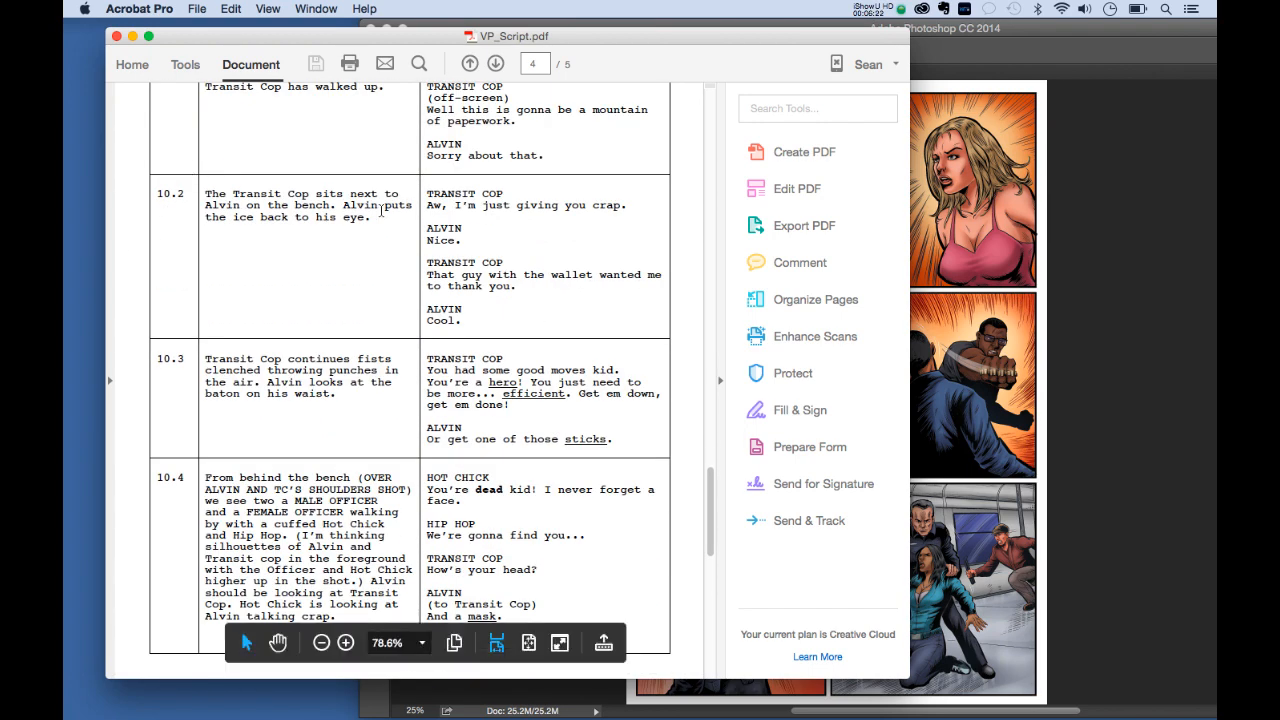
scroll(648, 354, up, 20)
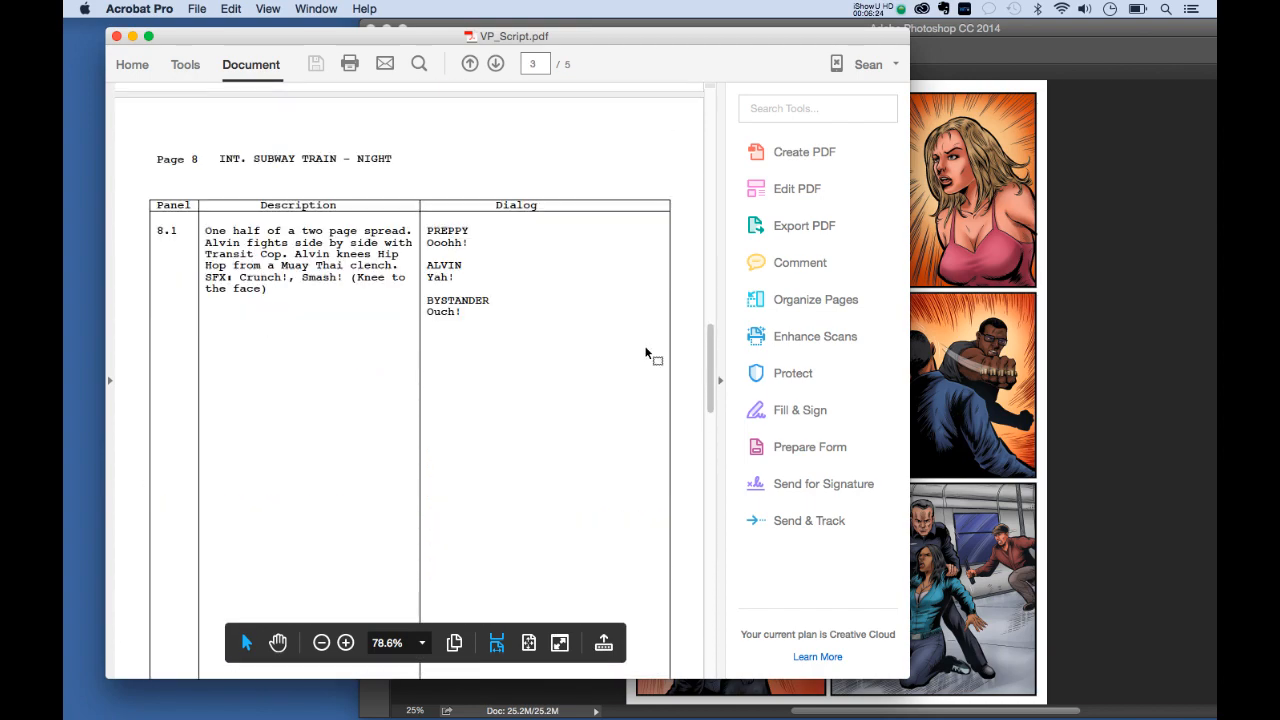
scroll(648, 354, up, 8)
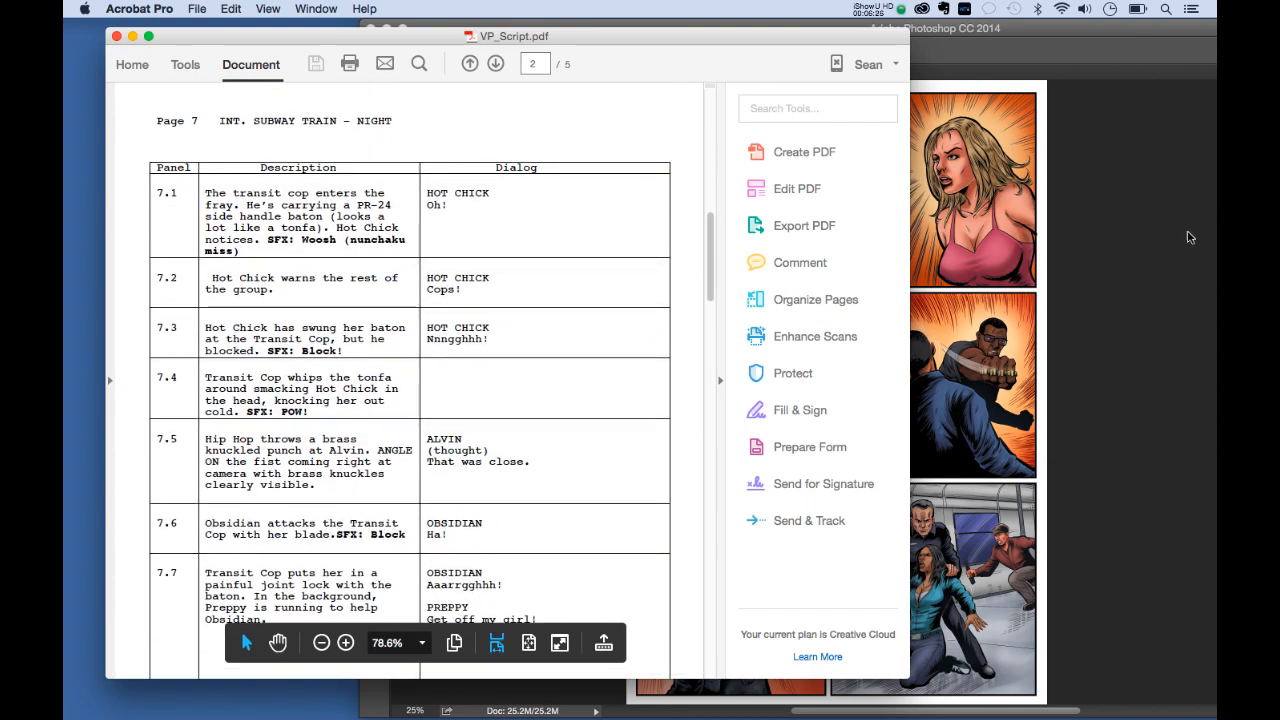
Step: Switch to Photoshop, move its window back over the whole screen and minimize it after viewing page08.tif
click(1197, 255)
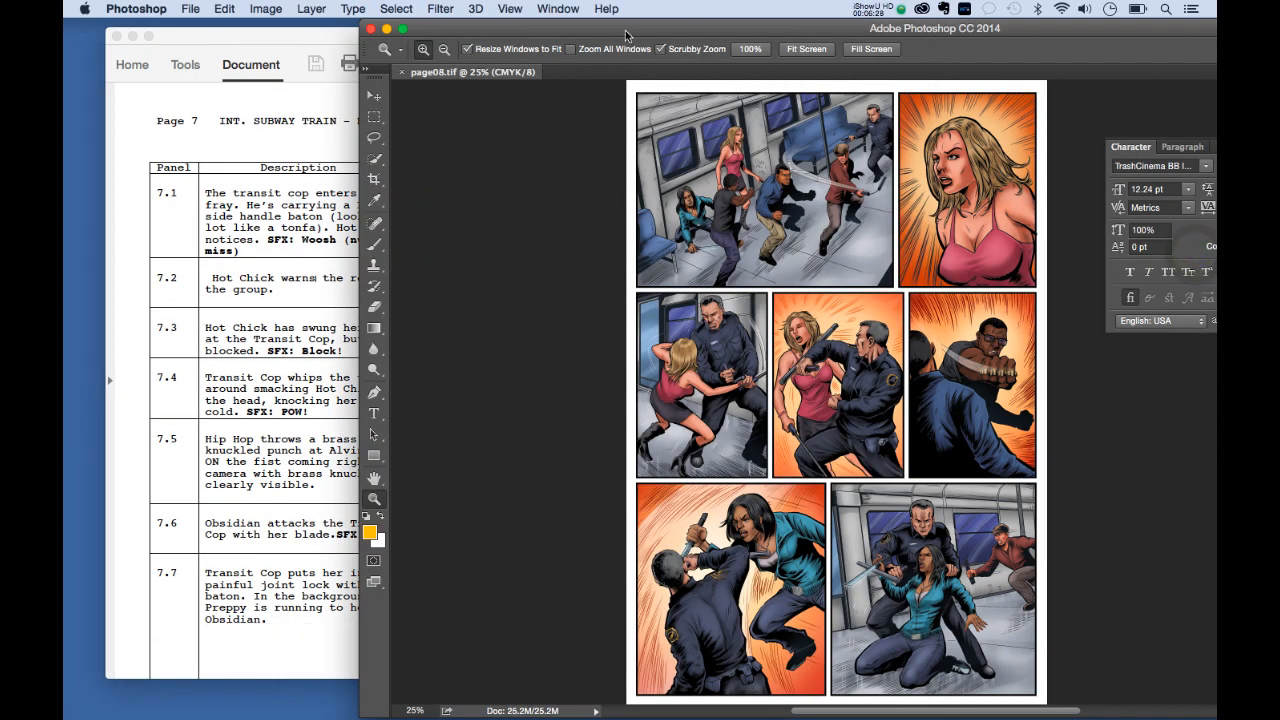
drag(624, 30, 327, 6)
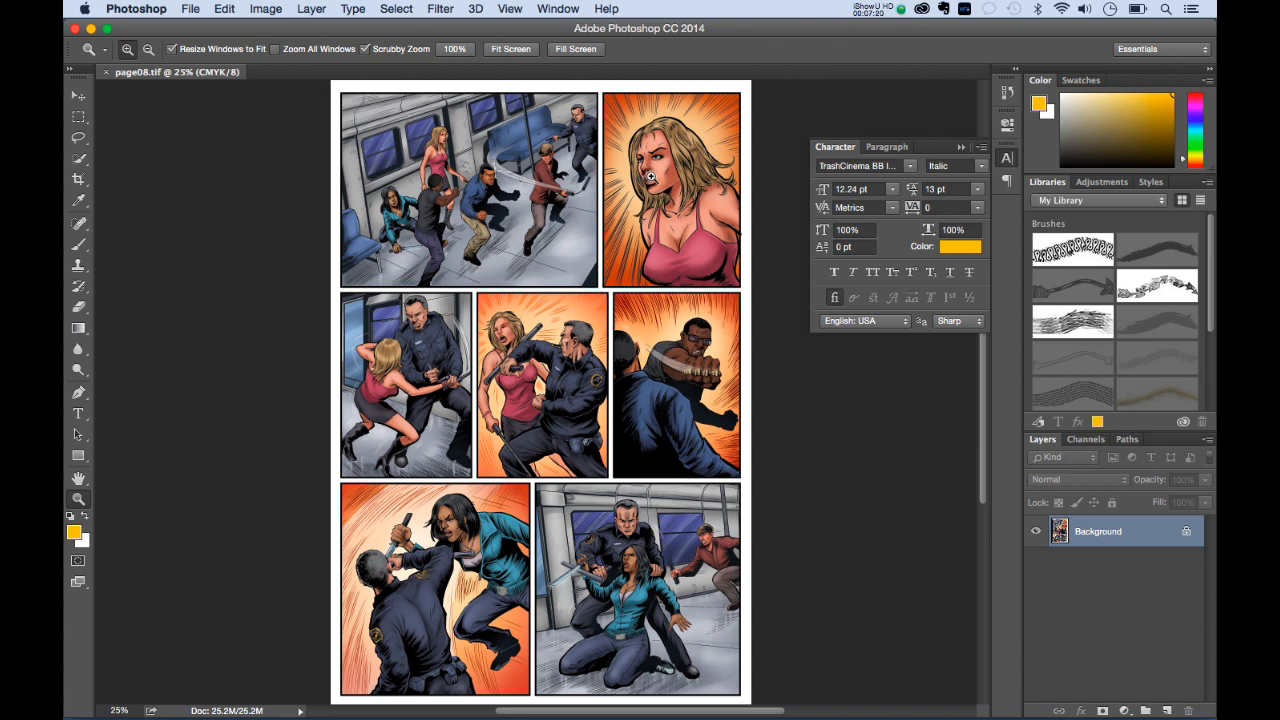
click(91, 31)
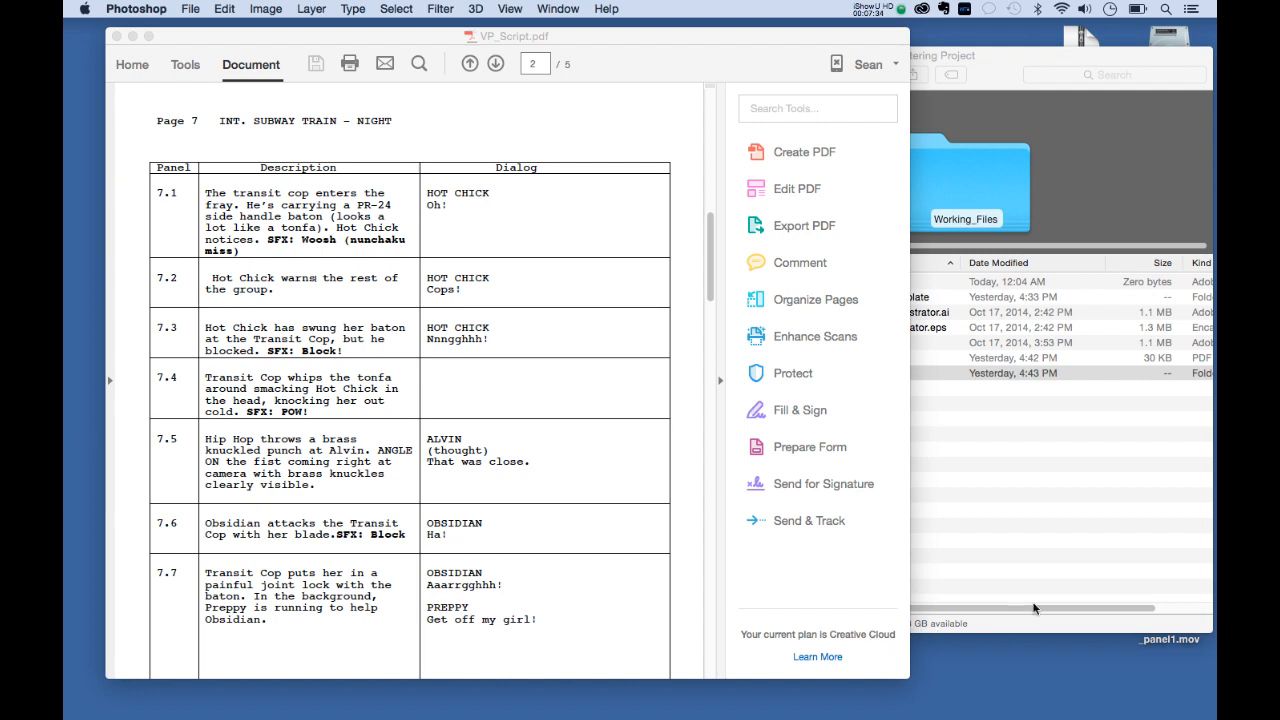
Step: Switch to Illustrator and show the sample_comicbook_page_illustrator.ai template
click(1030, 478)
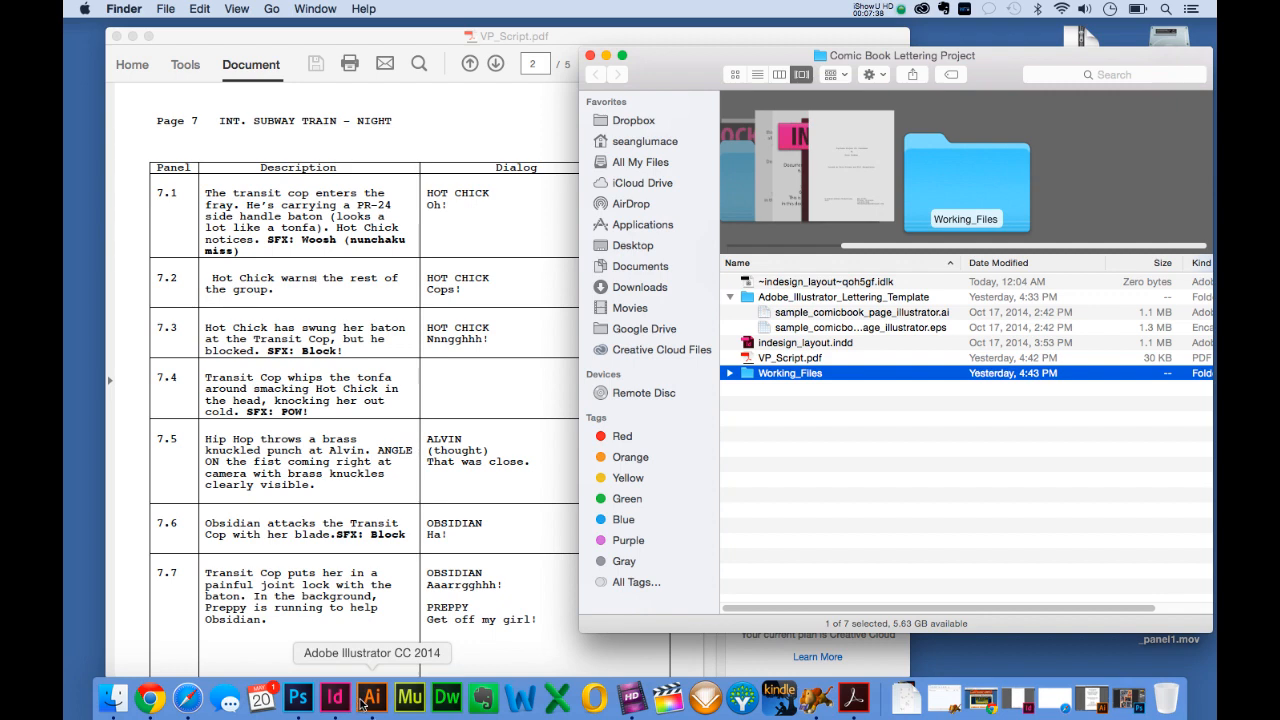
click(370, 697)
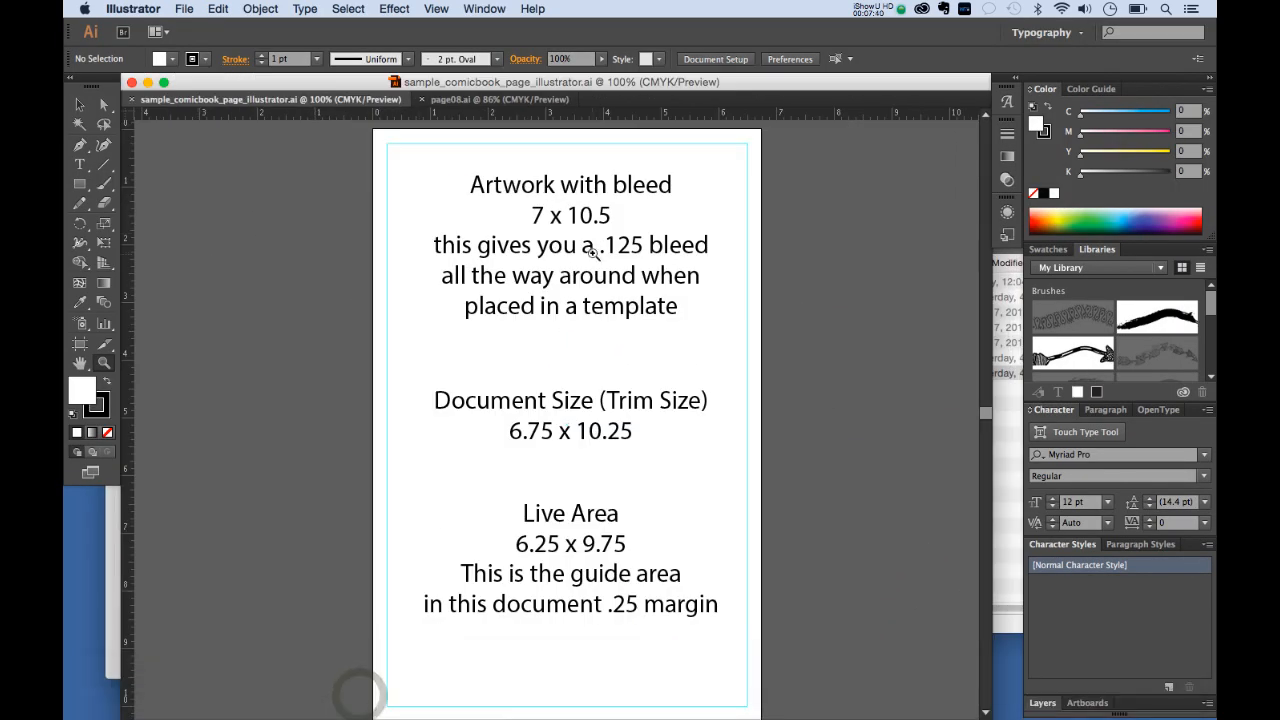
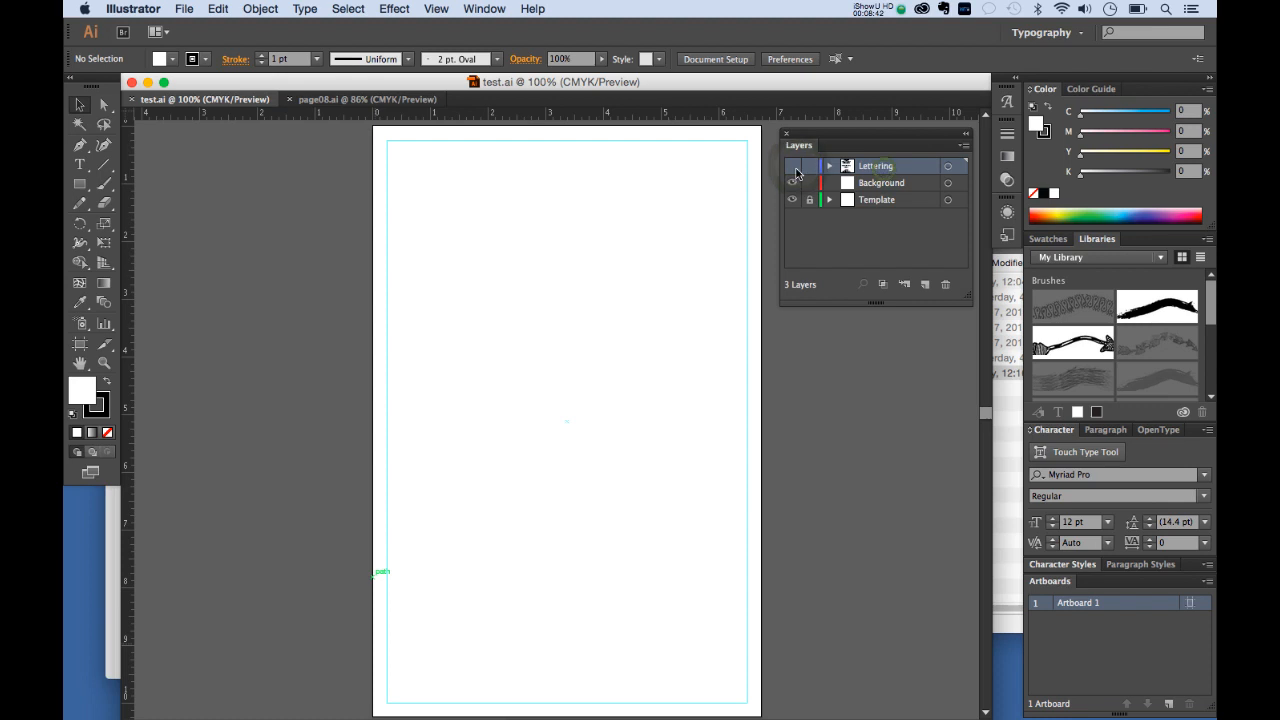
Step: Show the Lettering layer of test.ai and delete all of its sample text about bleed, document size and live area
click(792, 165)
click(605, 229)
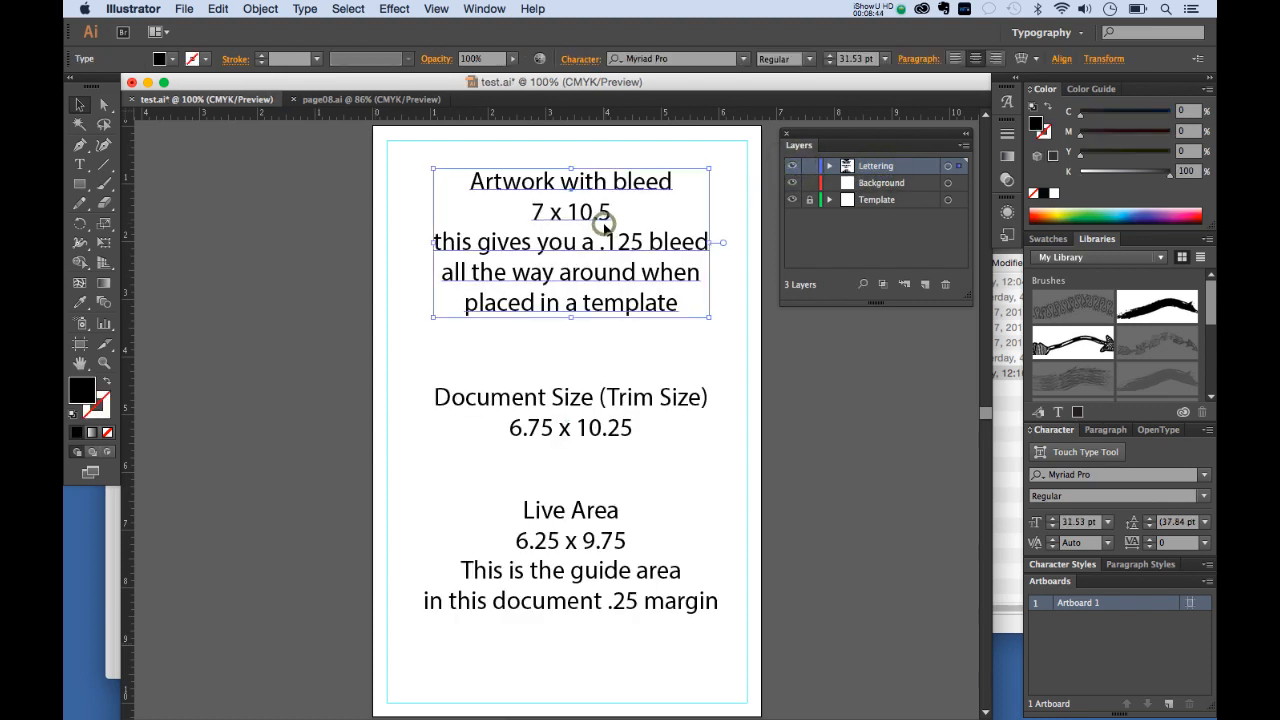
key(Delete)
drag(490, 352, 632, 674)
key(Delete)
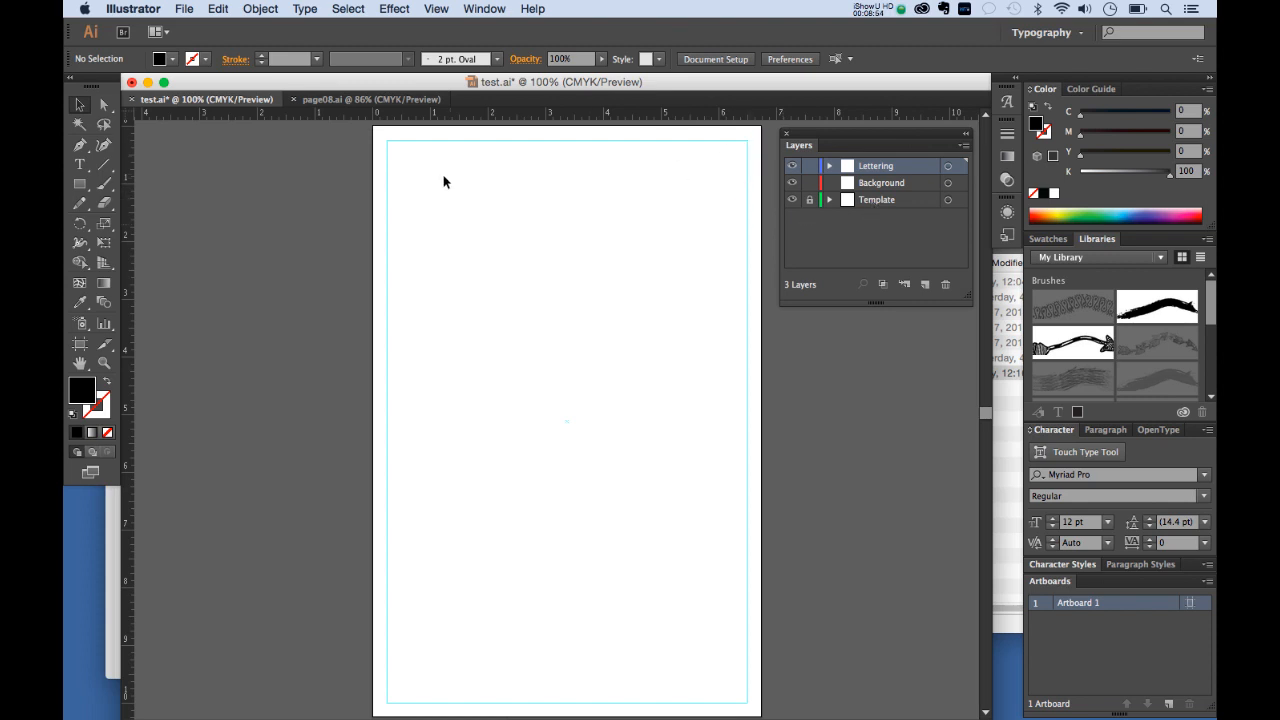
Step: Place page08.tif as a linked image on the Background layer, with its upper-left corner aligned to the artboard's corner
click(880, 185)
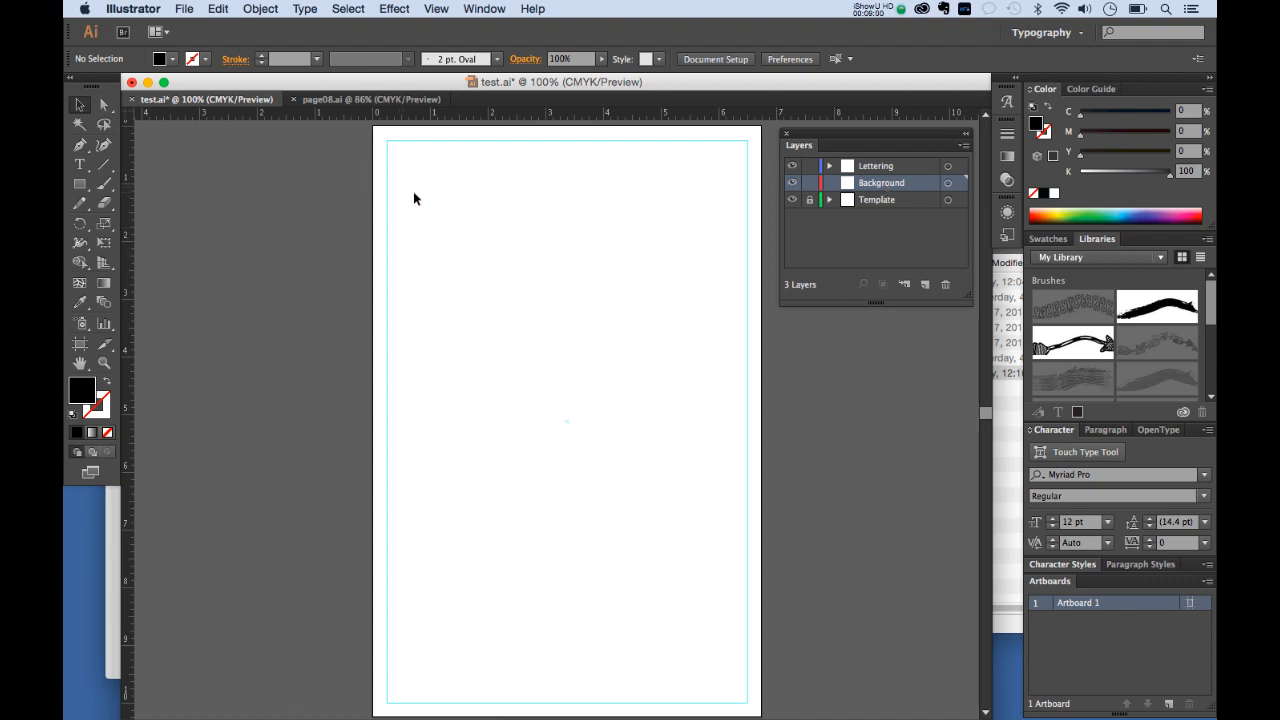
click(188, 9)
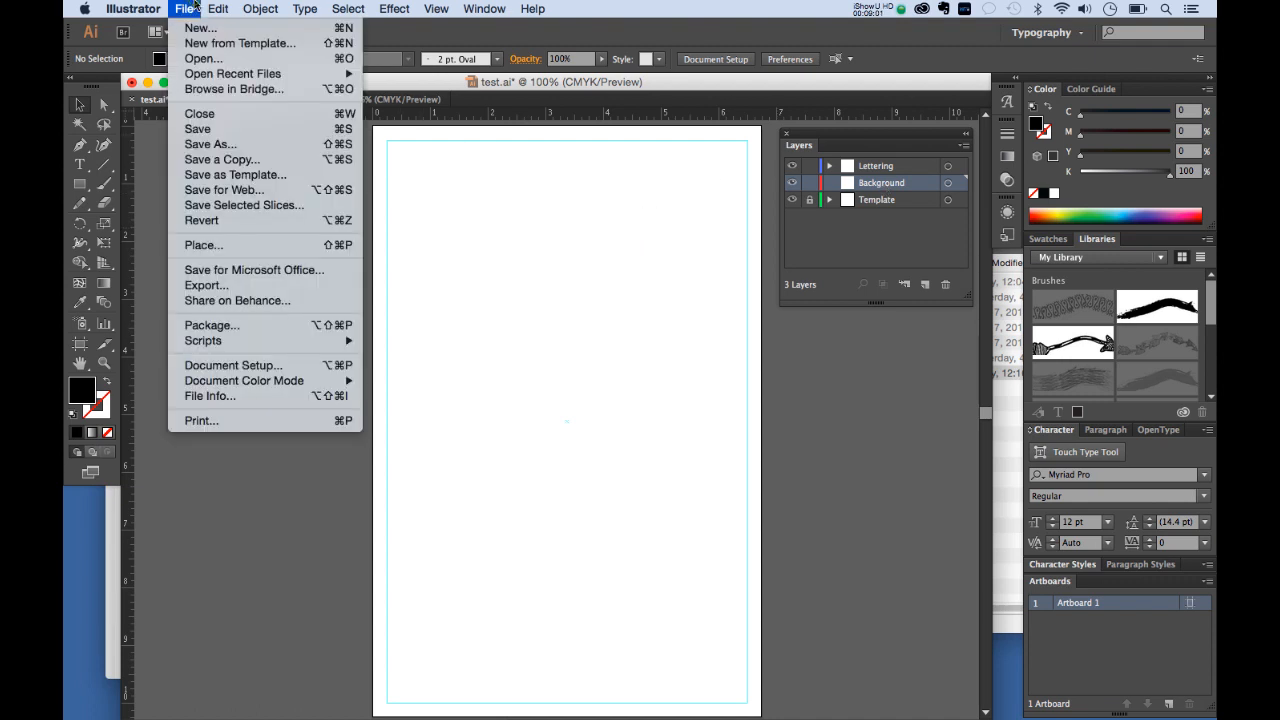
click(247, 245)
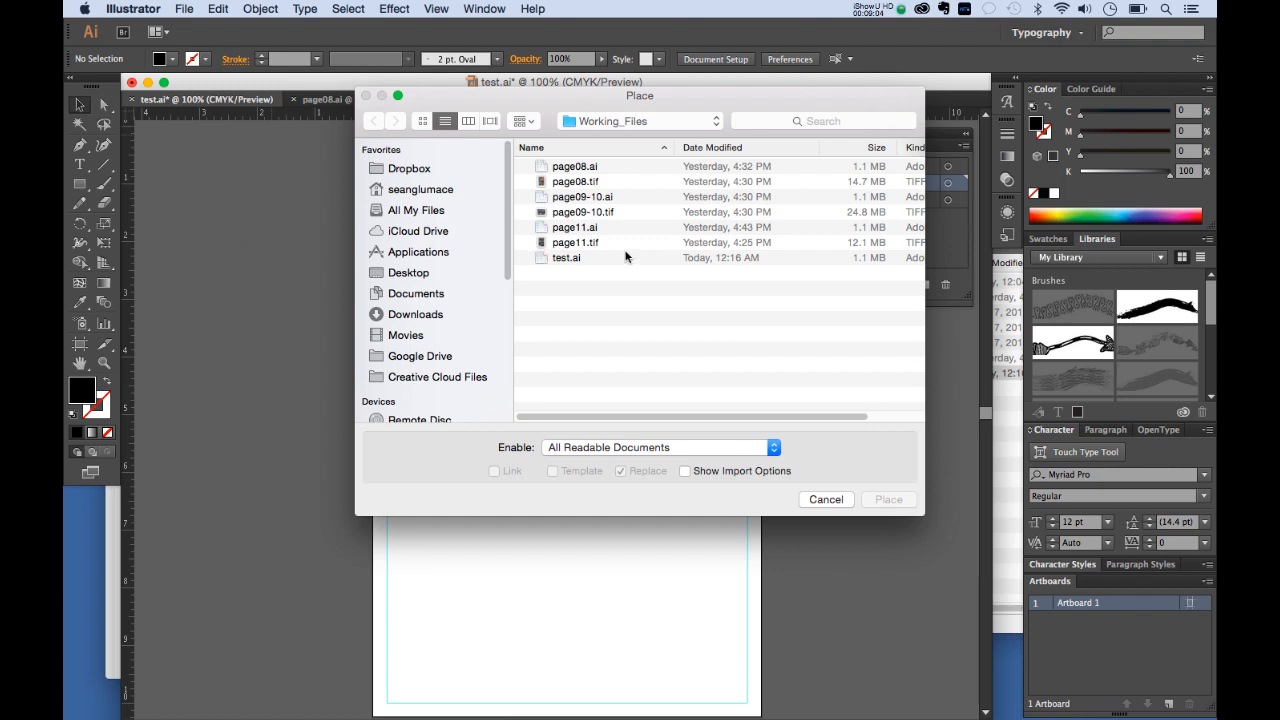
click(575, 182)
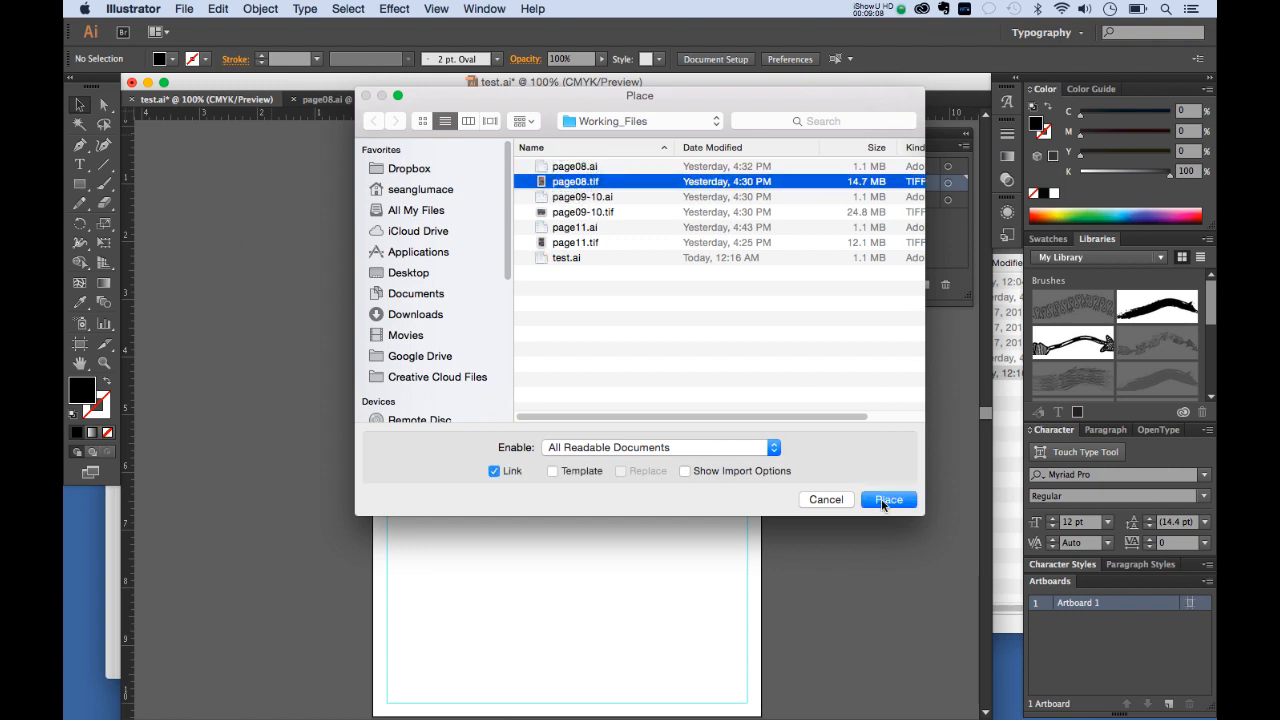
click(884, 501)
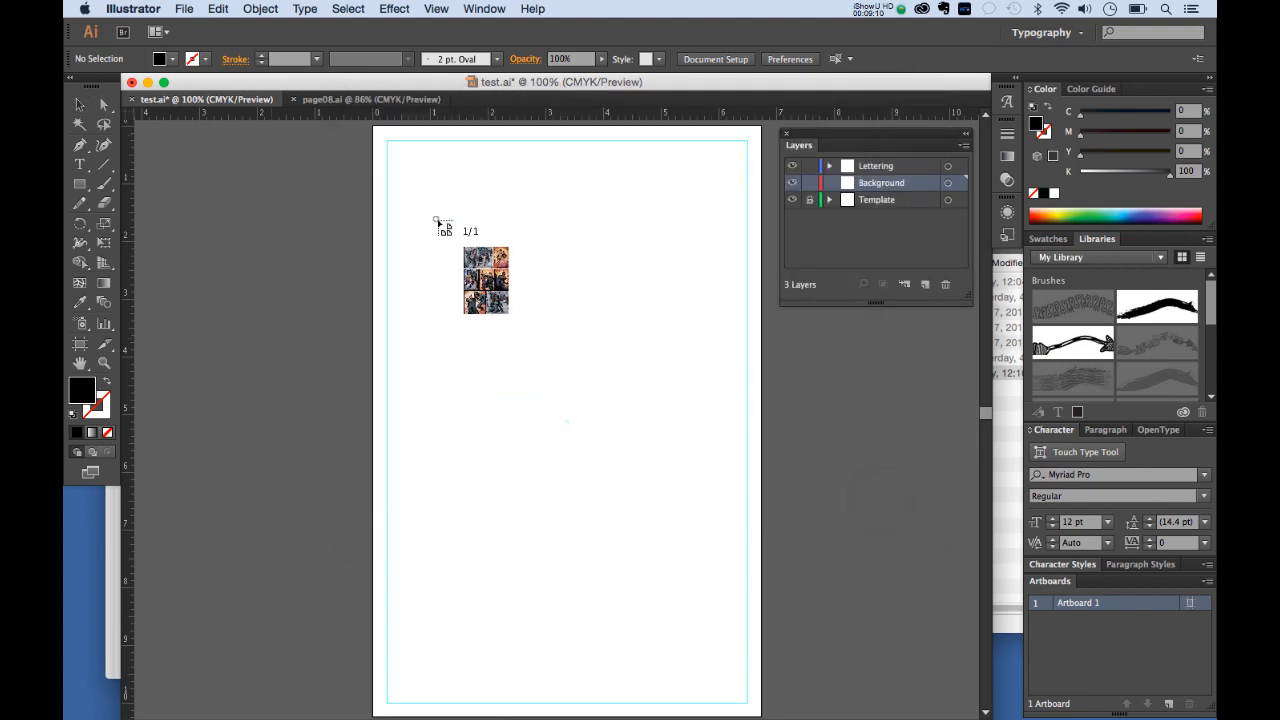
click(437, 222)
drag(610, 368, 541, 276)
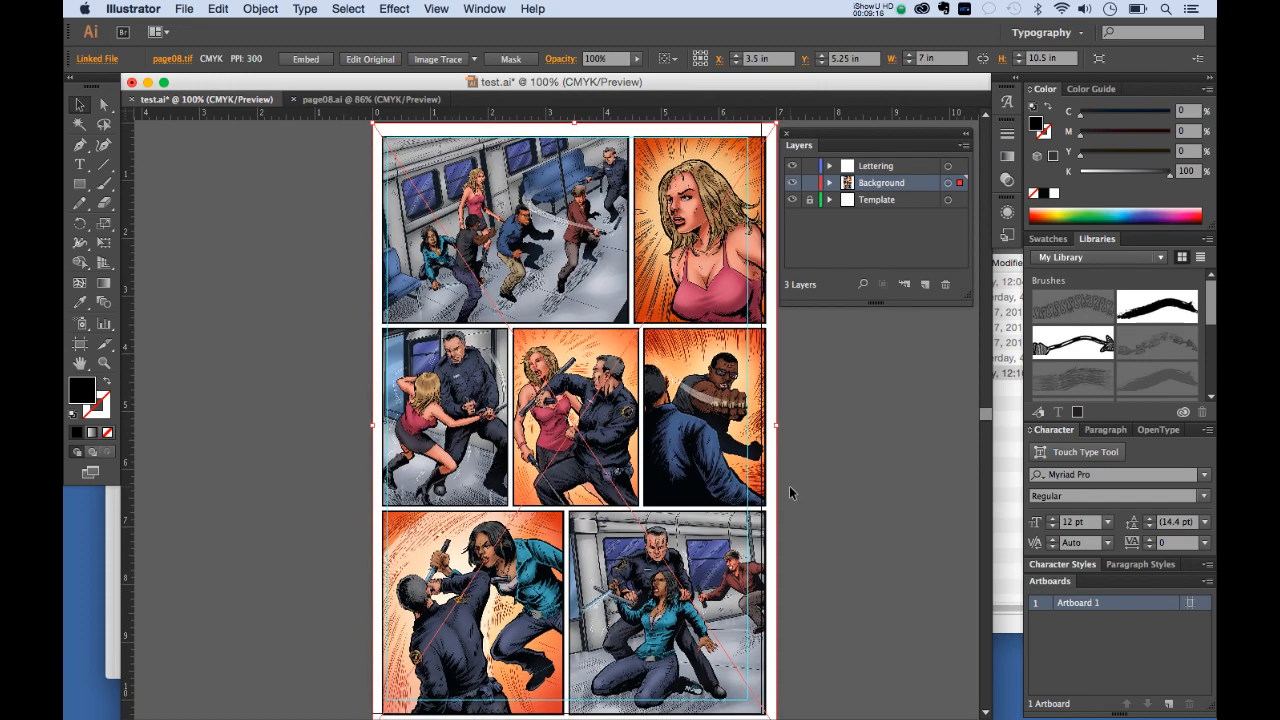
scroll(789, 485, down, 2)
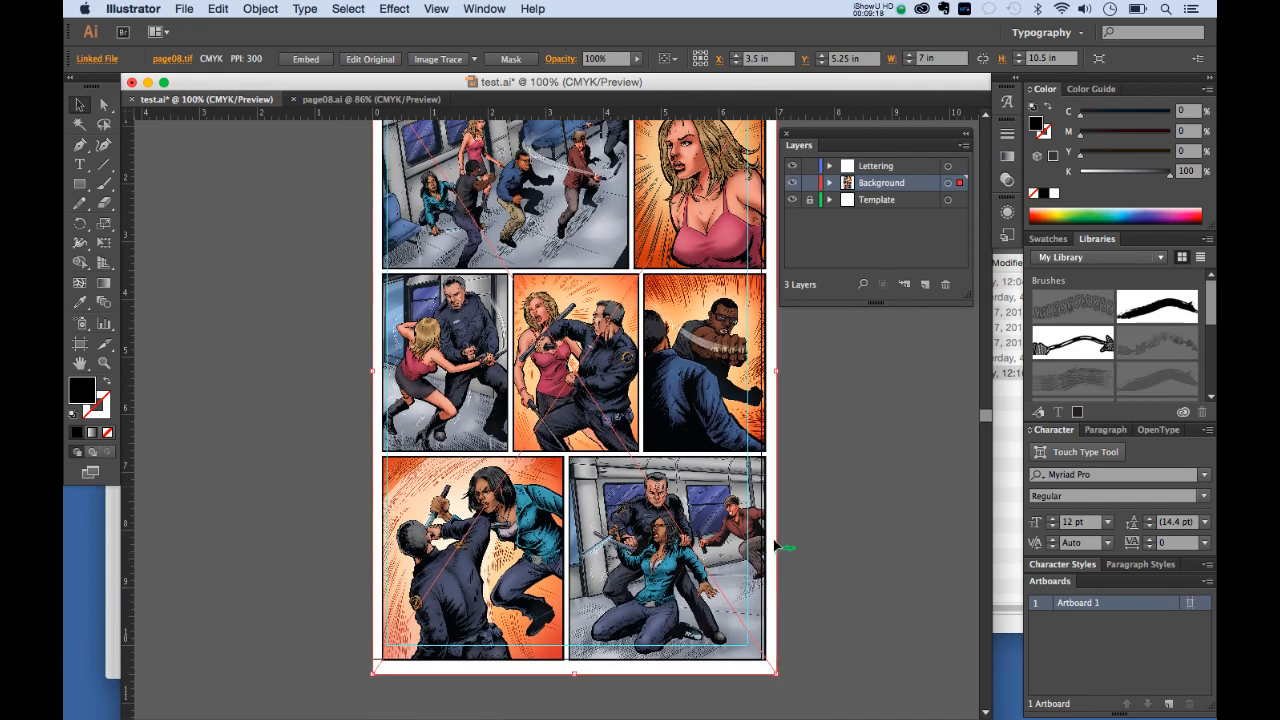
scroll(776, 530, up, 5)
scroll(772, 537, down, 1)
scroll(772, 537, down, 1)
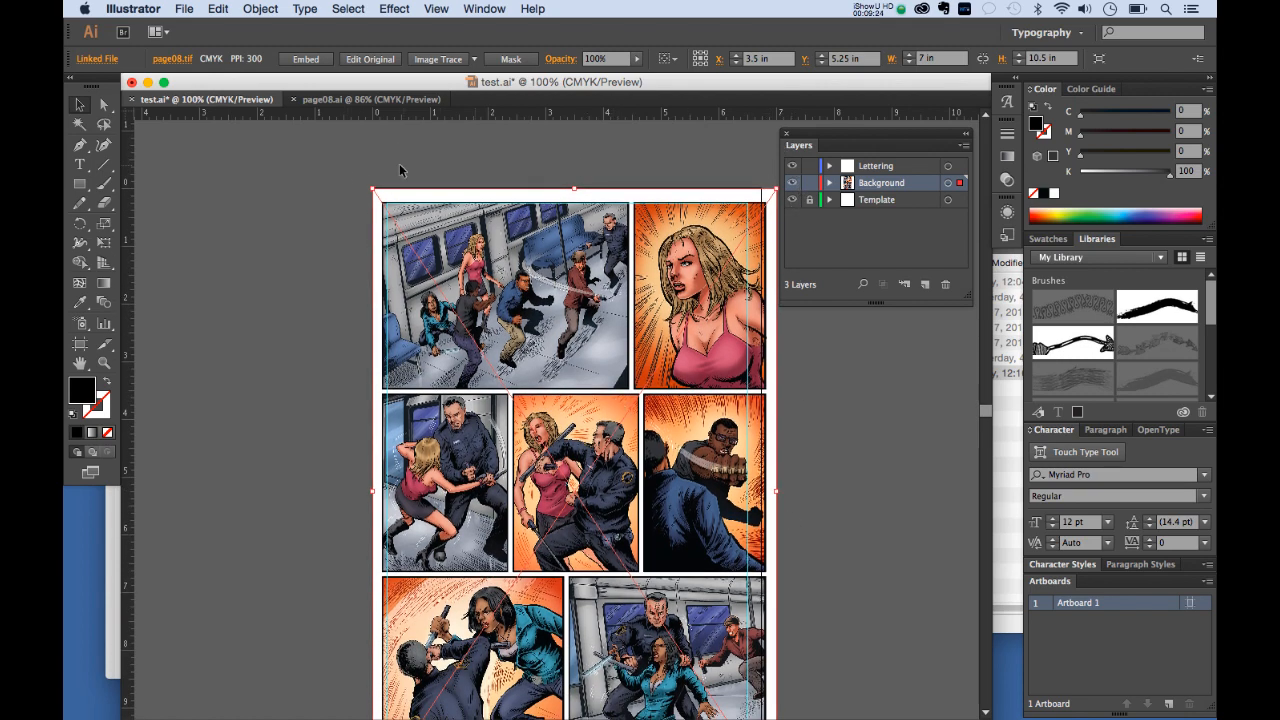
Step: Lock the Background layer, test that the artwork can no longer be selected, and make the Lettering layer active
click(305, 325)
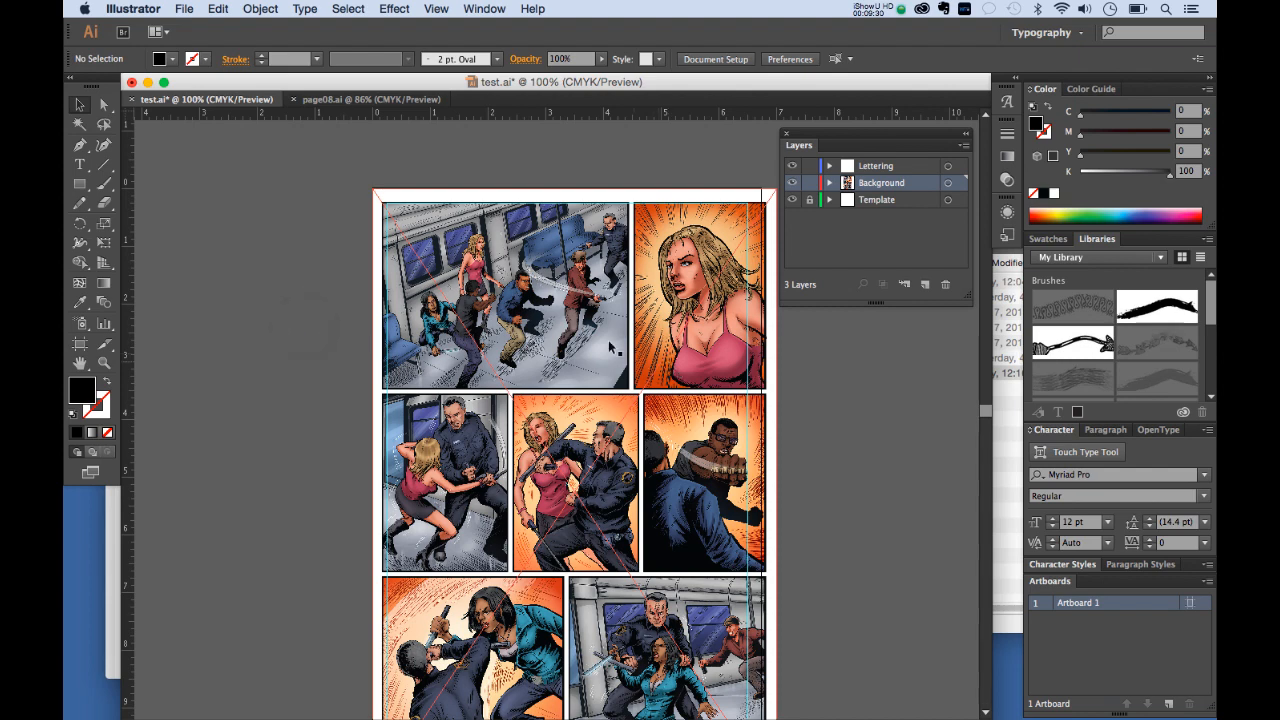
click(630, 366)
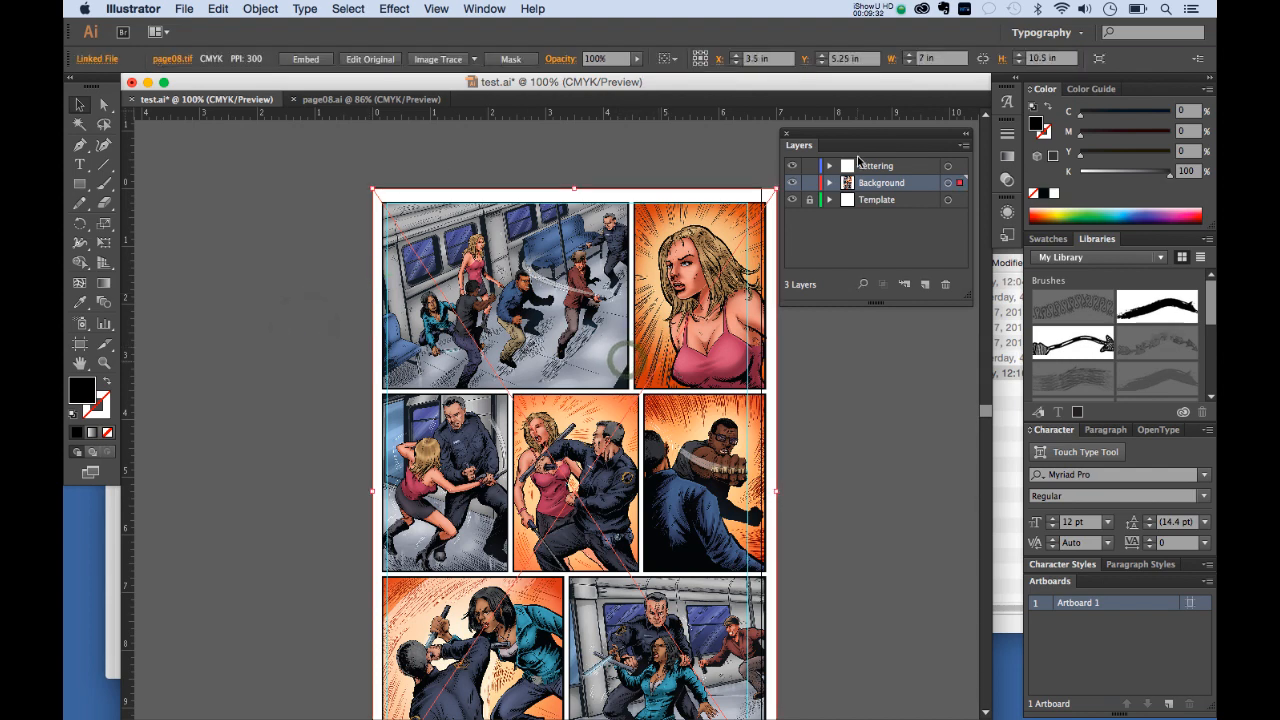
click(810, 183)
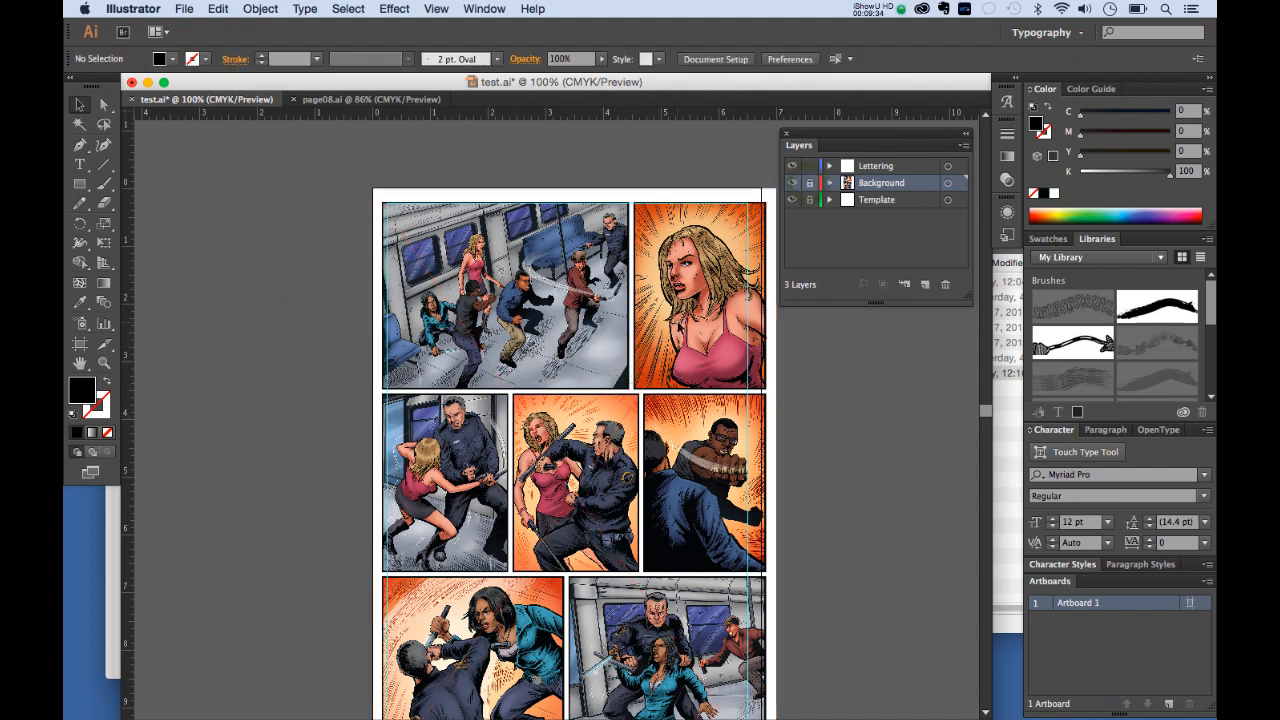
click(677, 322)
click(512, 265)
click(439, 312)
click(480, 397)
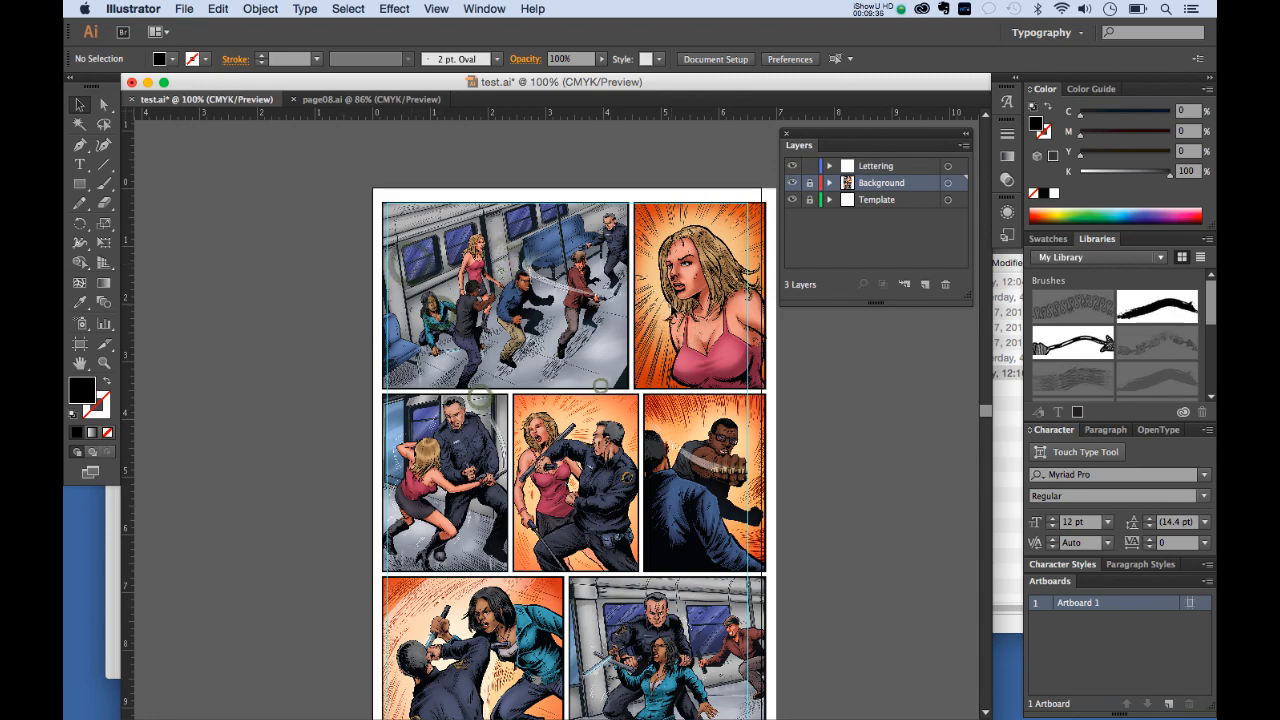
click(601, 386)
click(682, 470)
click(670, 305)
click(637, 319)
click(856, 166)
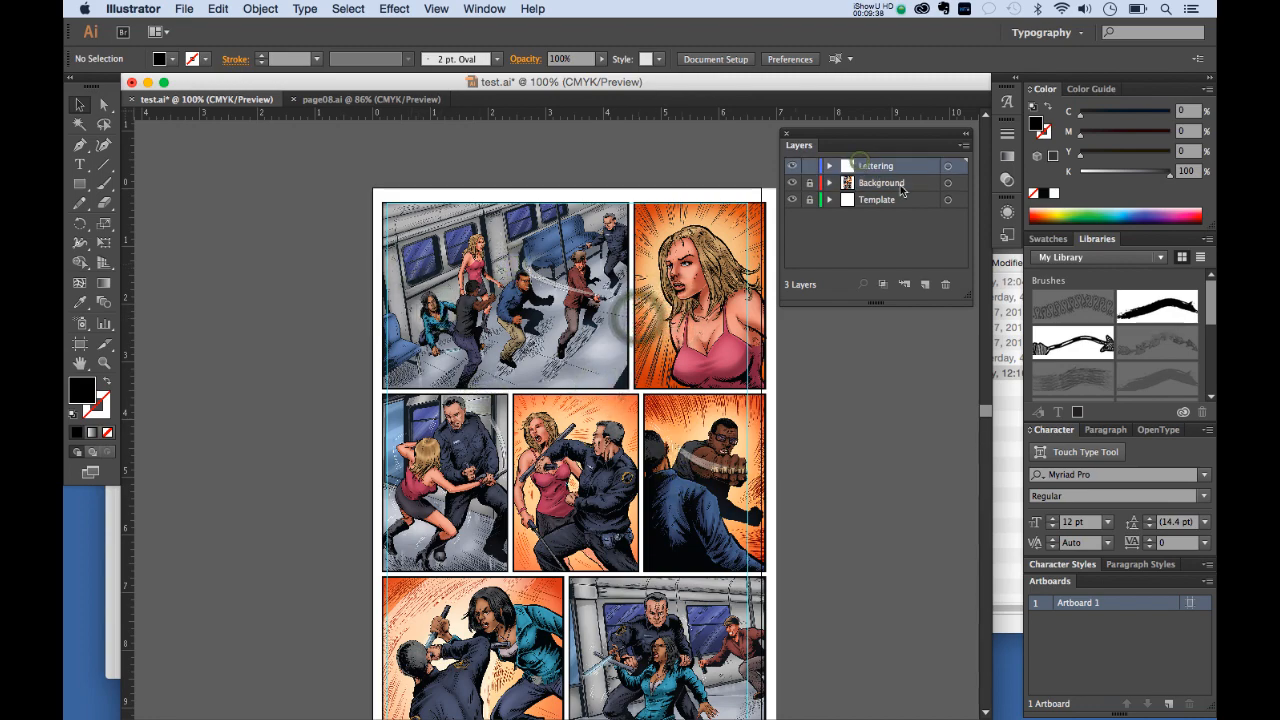
Step: Switch to Finder, expand the Working_Files folder and open page08.ai in Illustrator
mouse_move(341, 84)
mouse_down()
mouse_move(663, 86)
mouse_move(786, 349)
mouse_move(615, 78)
mouse_move(343, 86)
mouse_up()
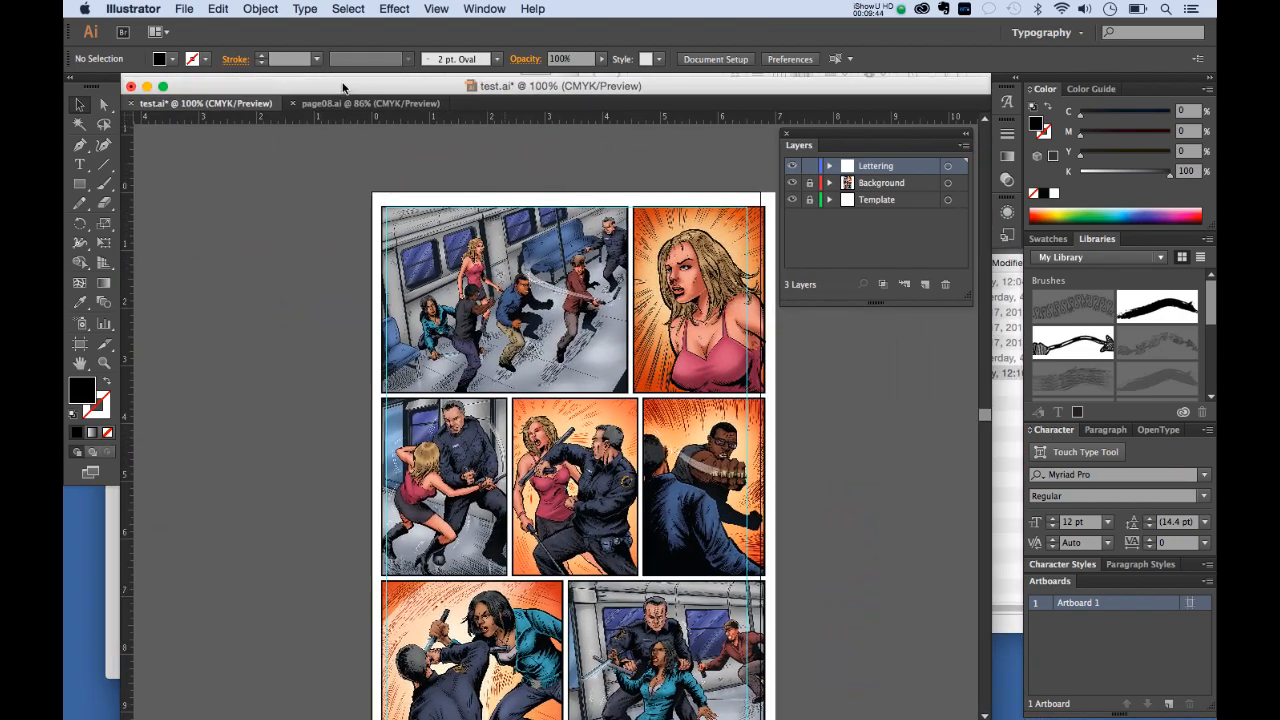
click(1018, 498)
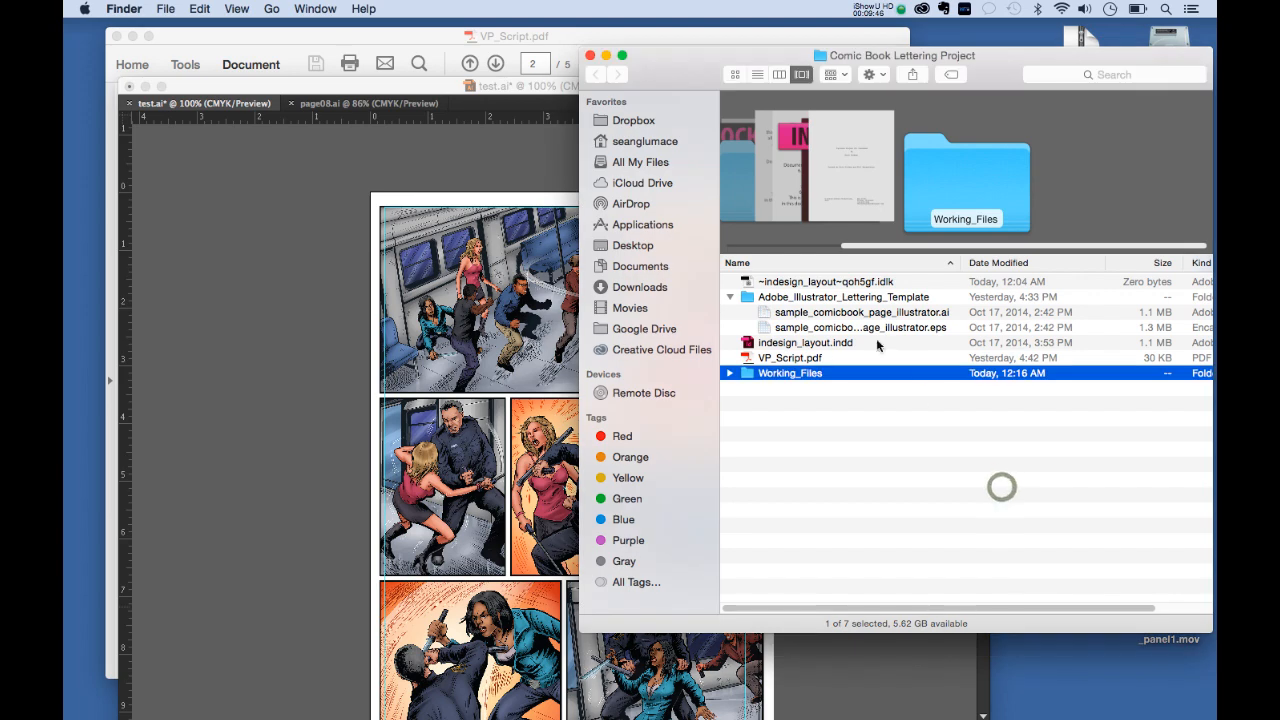
click(730, 373)
double_click(810, 393)
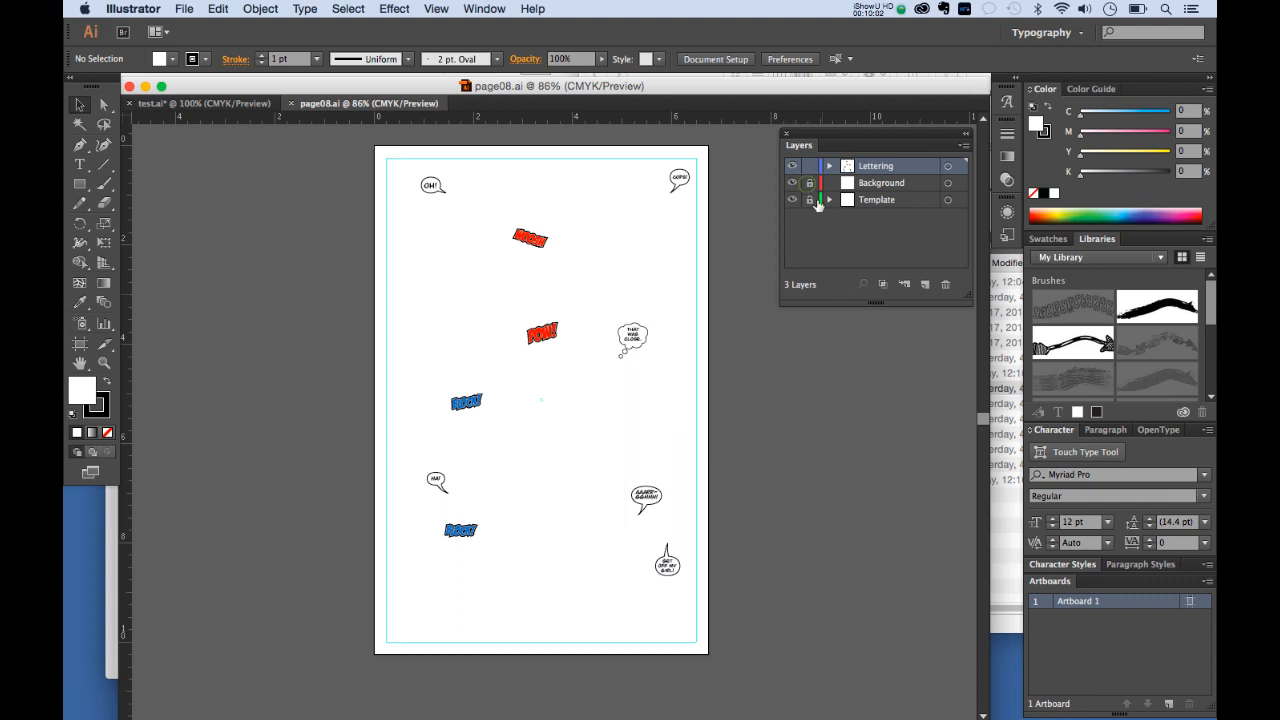
Step: Try placing page08.tif behind the finished lettering on the unlocked Background layer of page08.ai, and delete the placed image
click(810, 183)
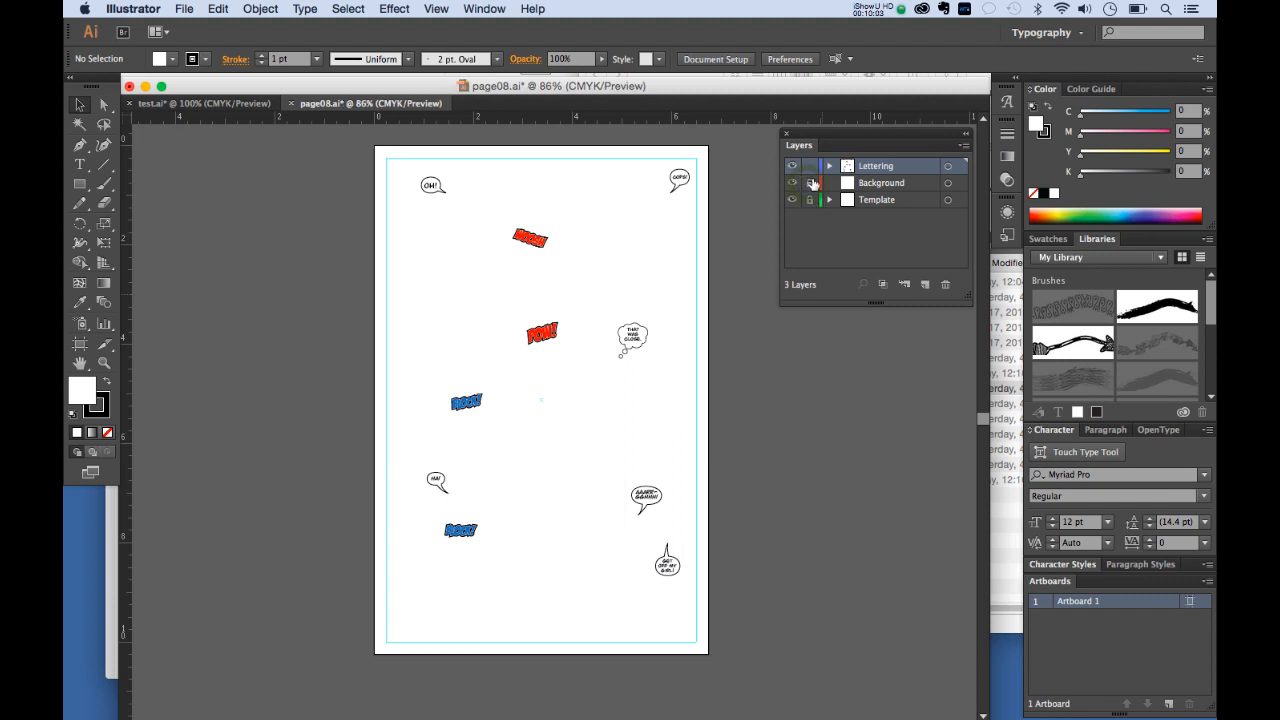
click(897, 182)
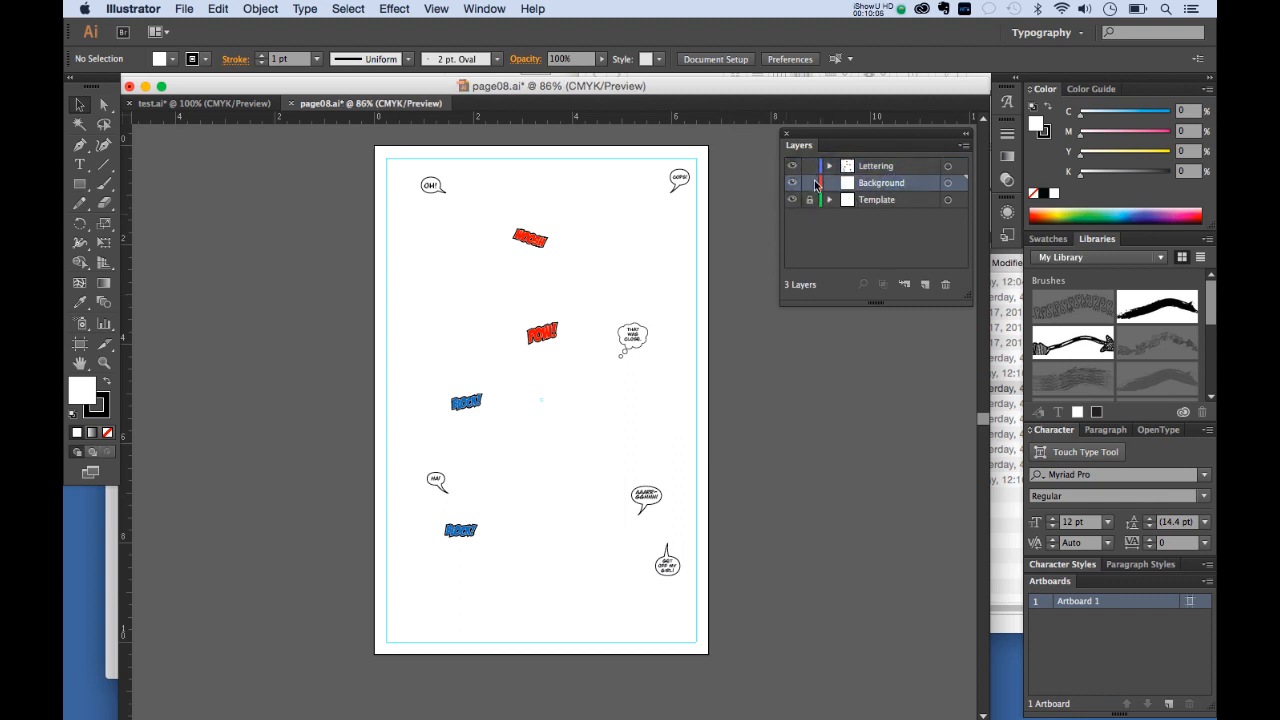
click(587, 238)
click(188, 9)
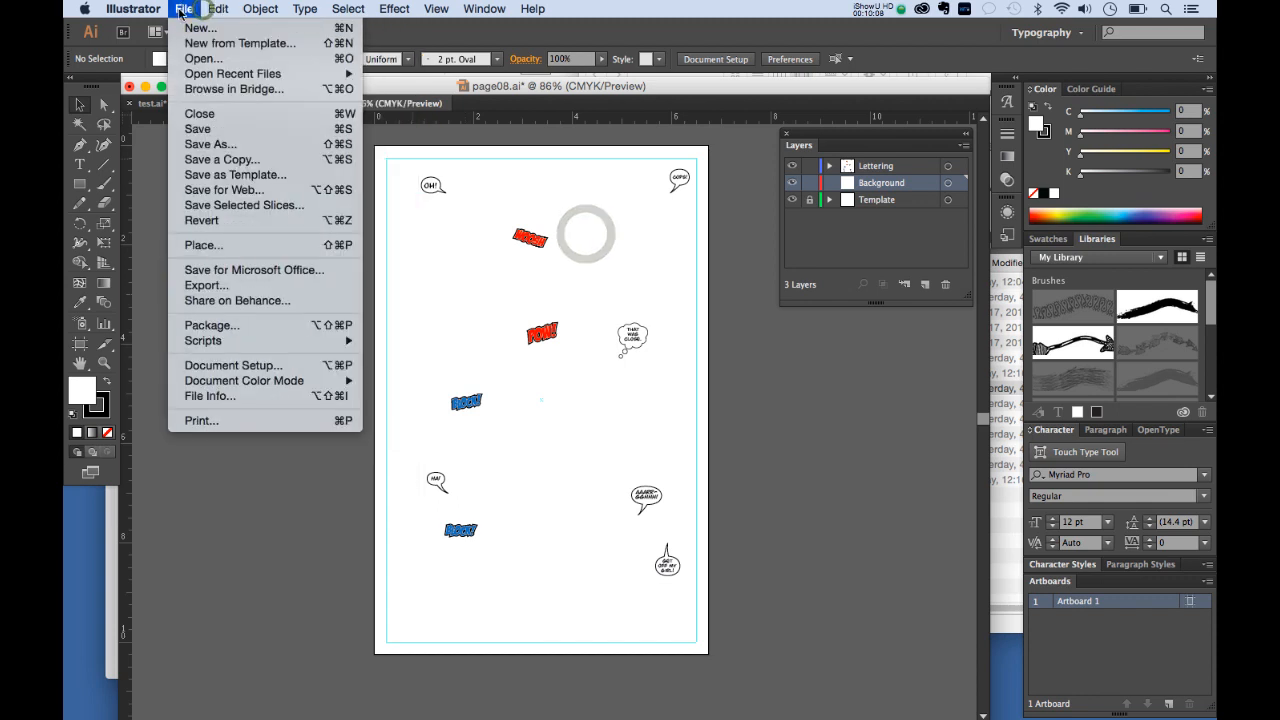
click(241, 245)
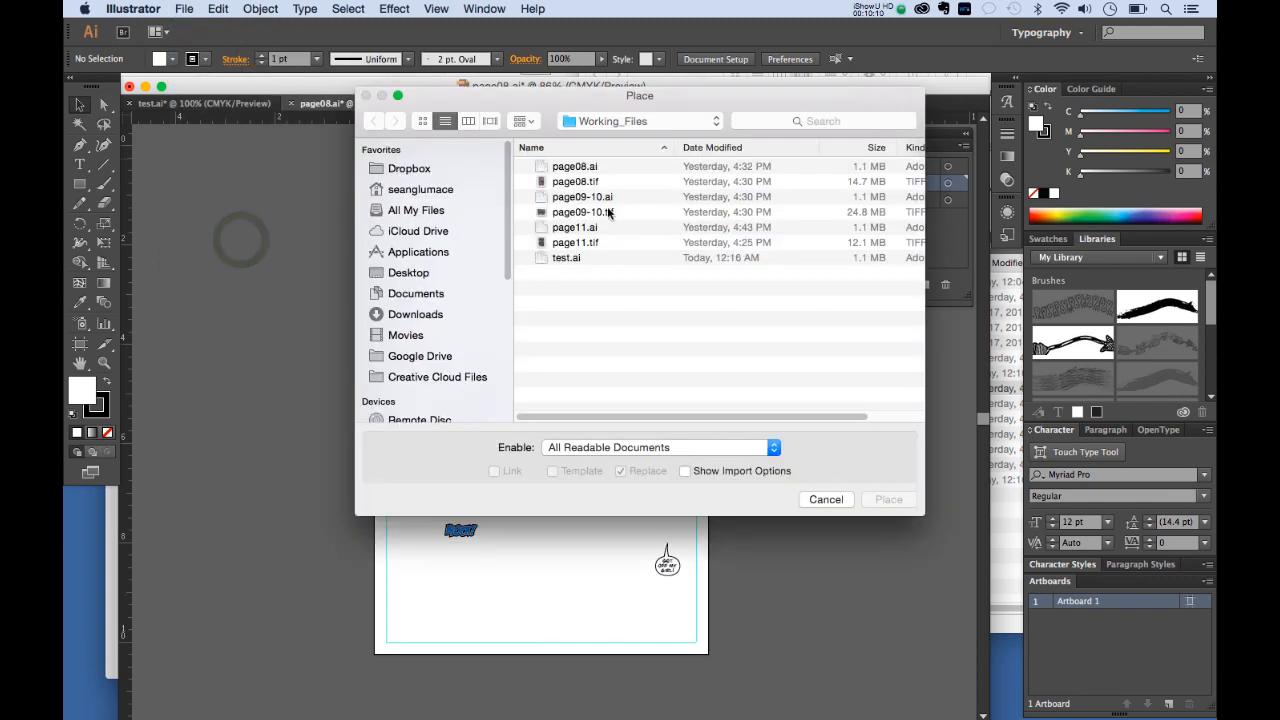
double_click(577, 182)
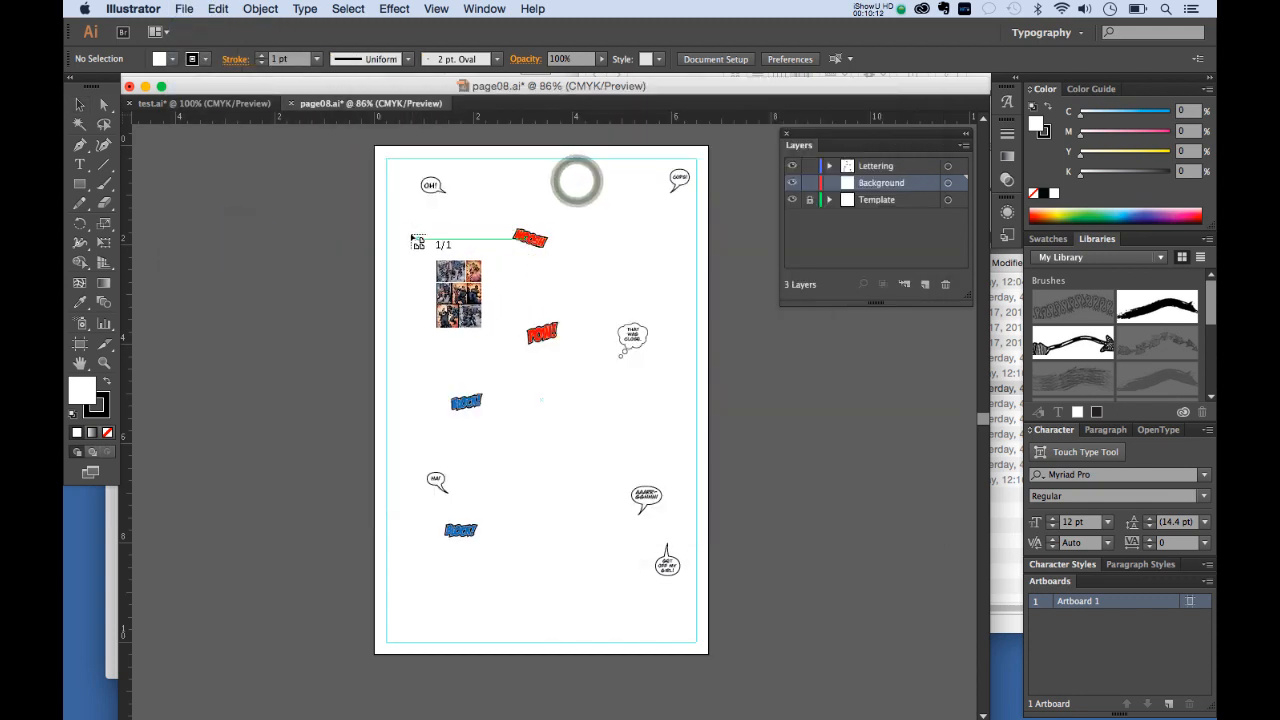
click(405, 228)
drag(497, 278, 460, 181)
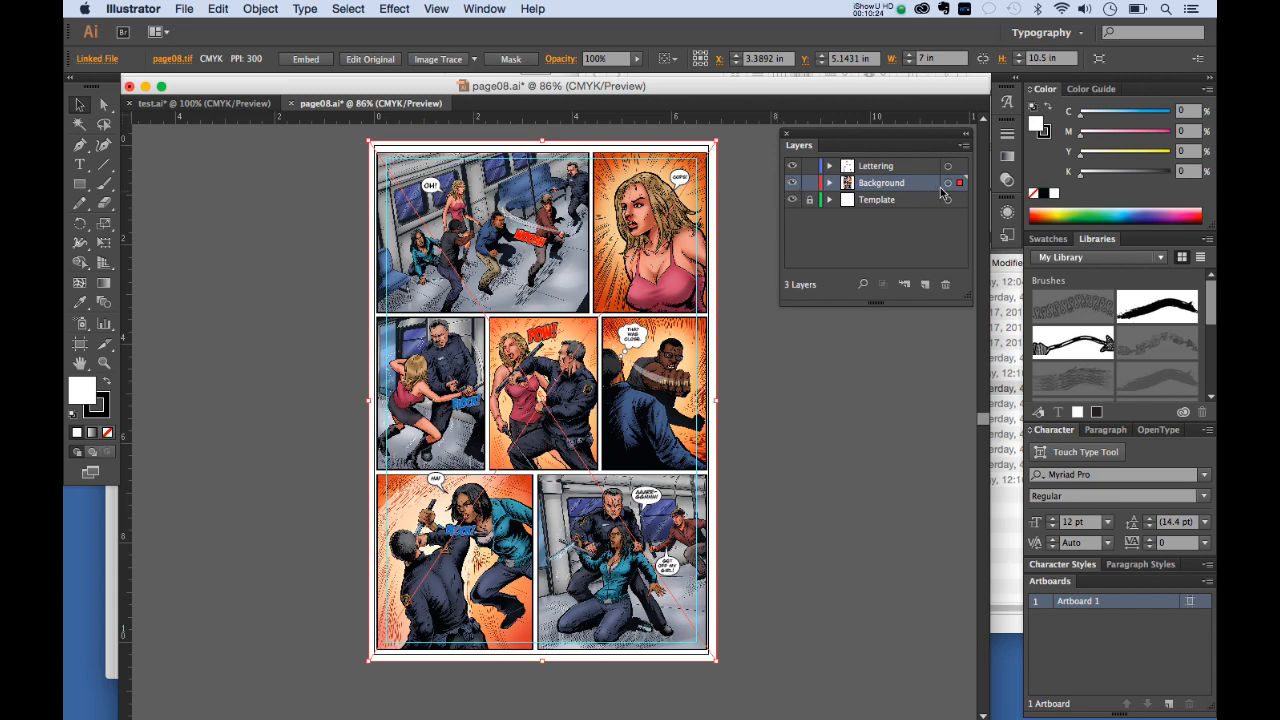
key(Delete)
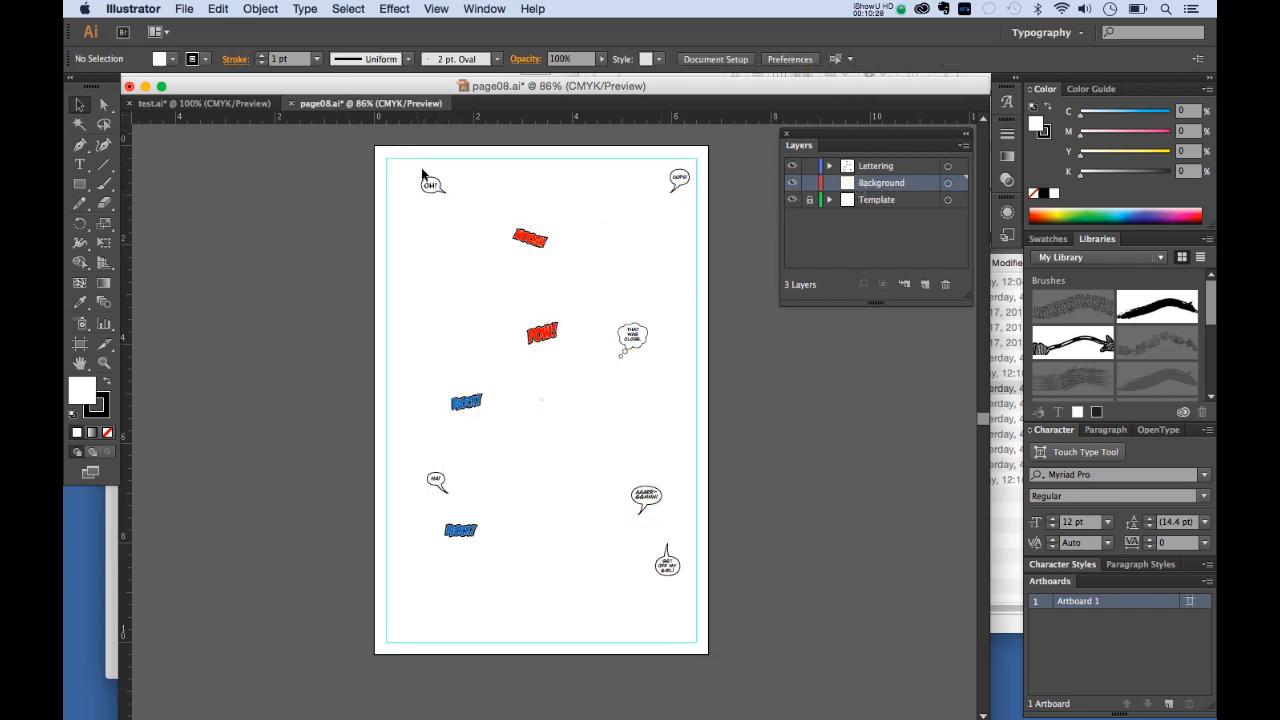
click(459, 197)
Step: Return to test.ai, move its window aside to view the Page 7 script table, and restore the window's size
click(208, 102)
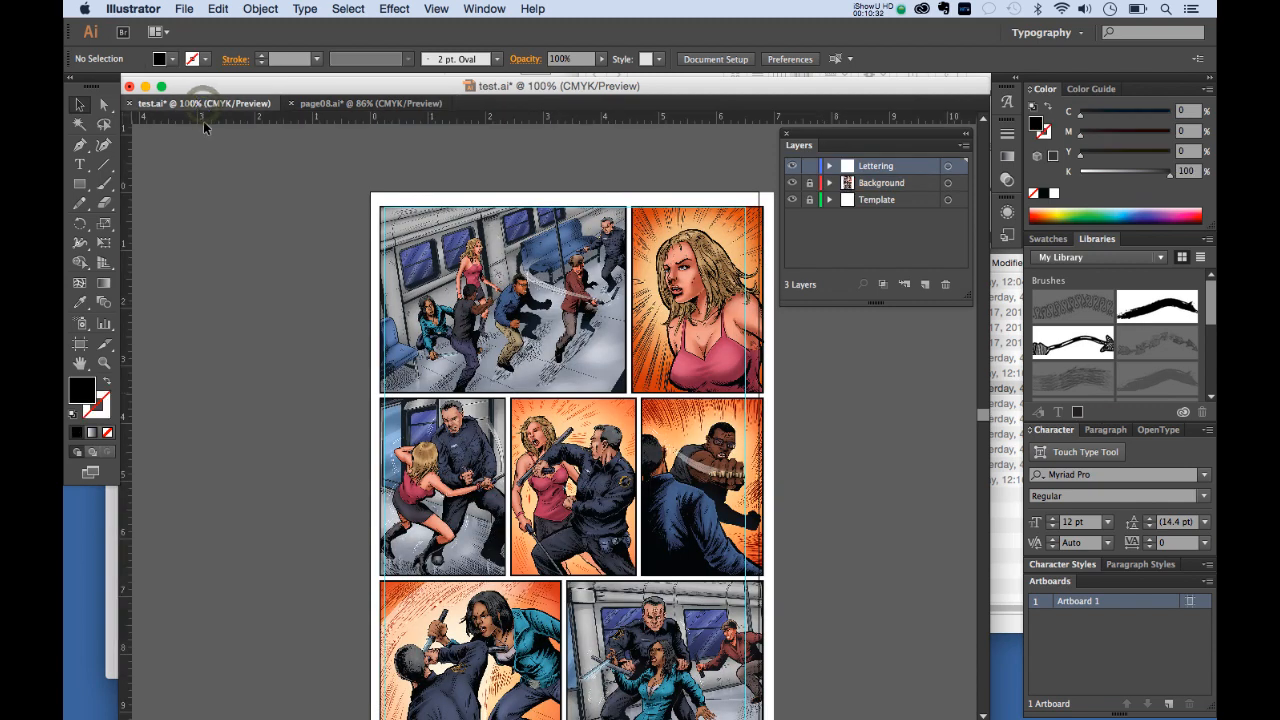
drag(197, 97, 447, 319)
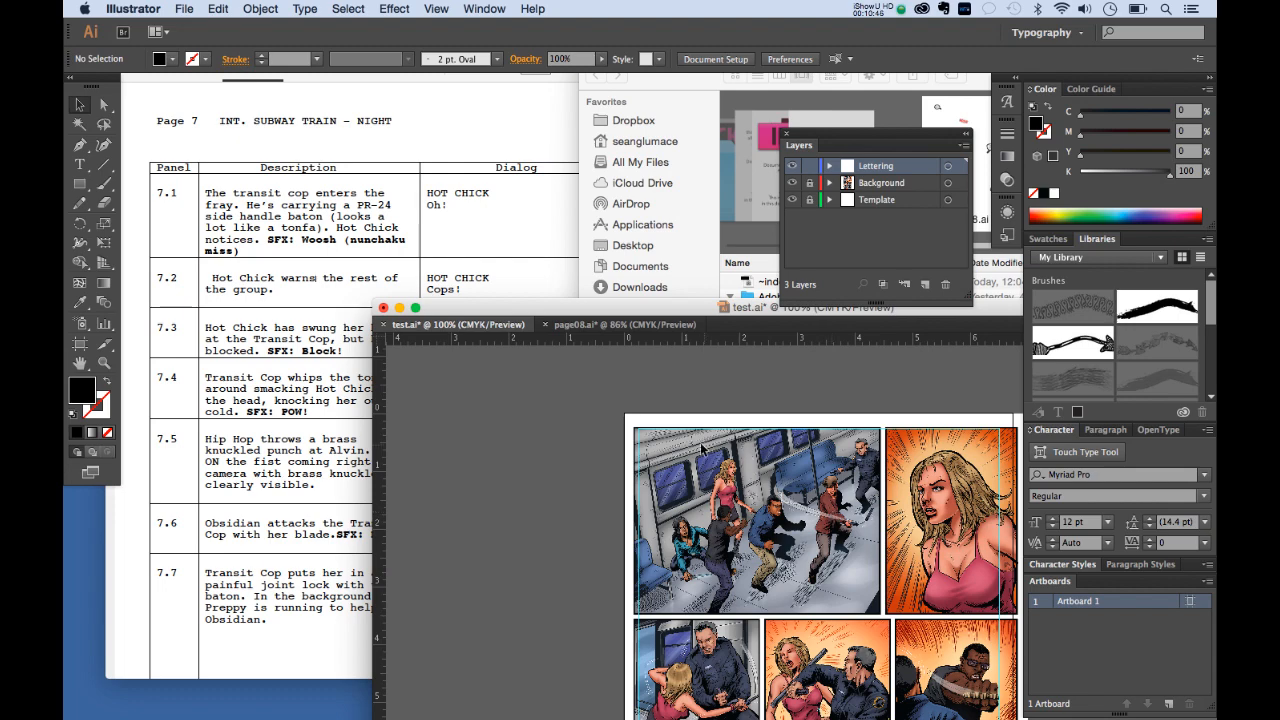
double_click(675, 302)
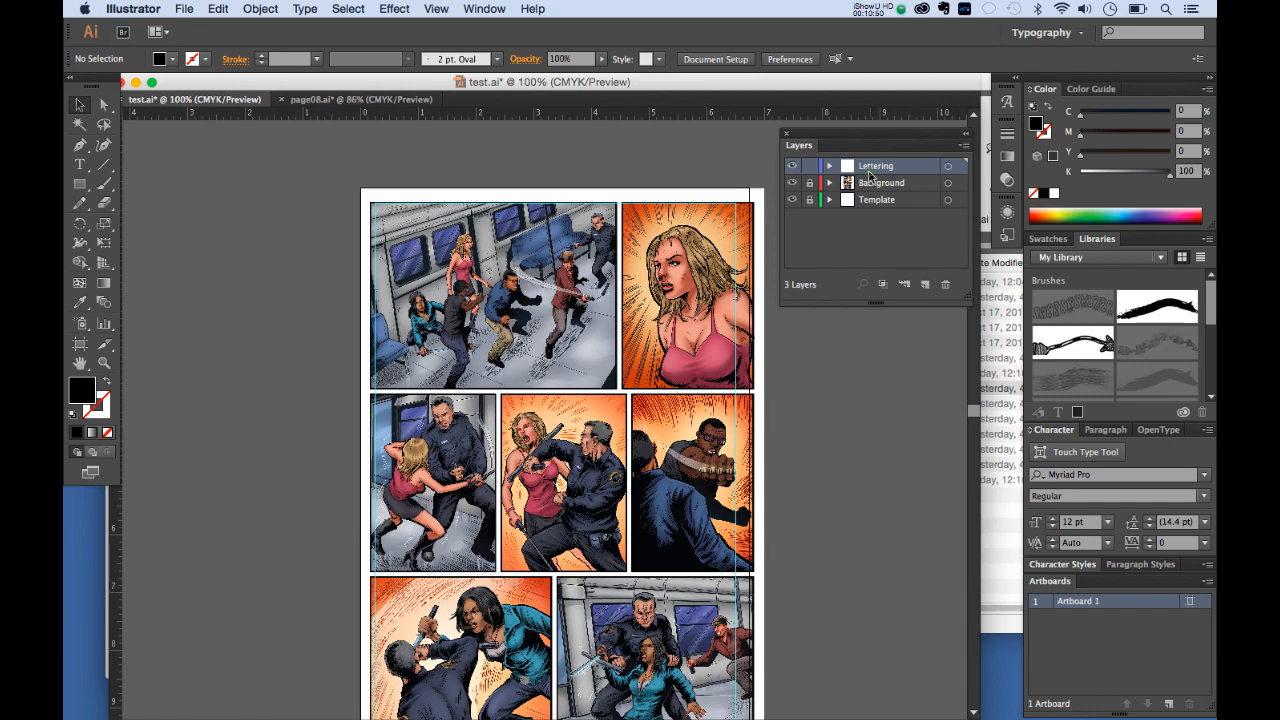
Step: Set the default fill to white and the stroke to black for lettering the first panel of test.ai
click(104, 363)
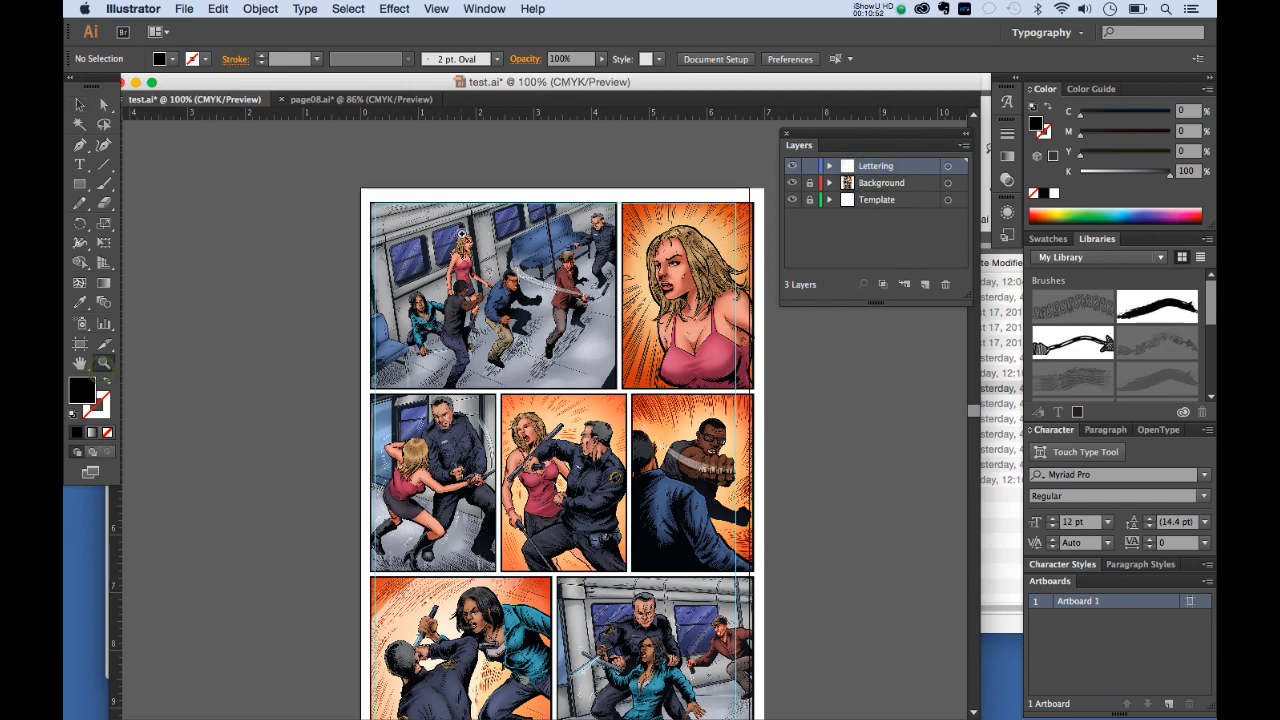
click(443, 247)
click(624, 431)
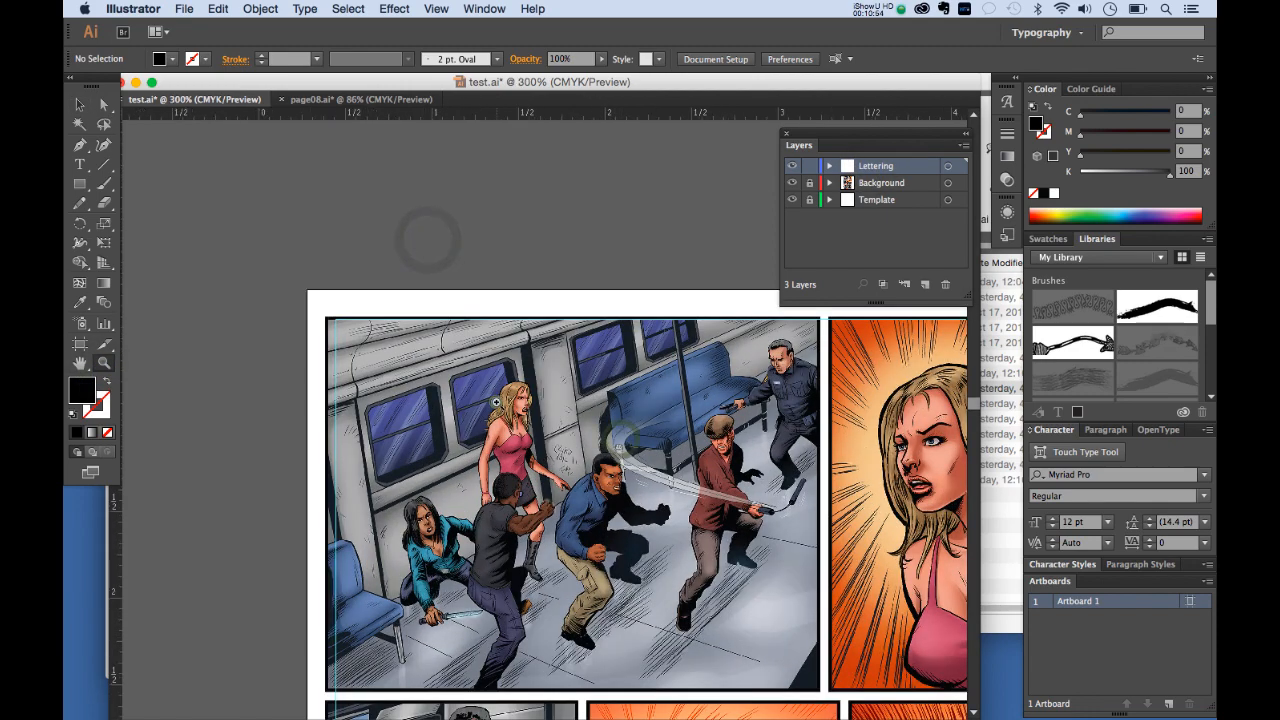
click(624, 431)
click(532, 466)
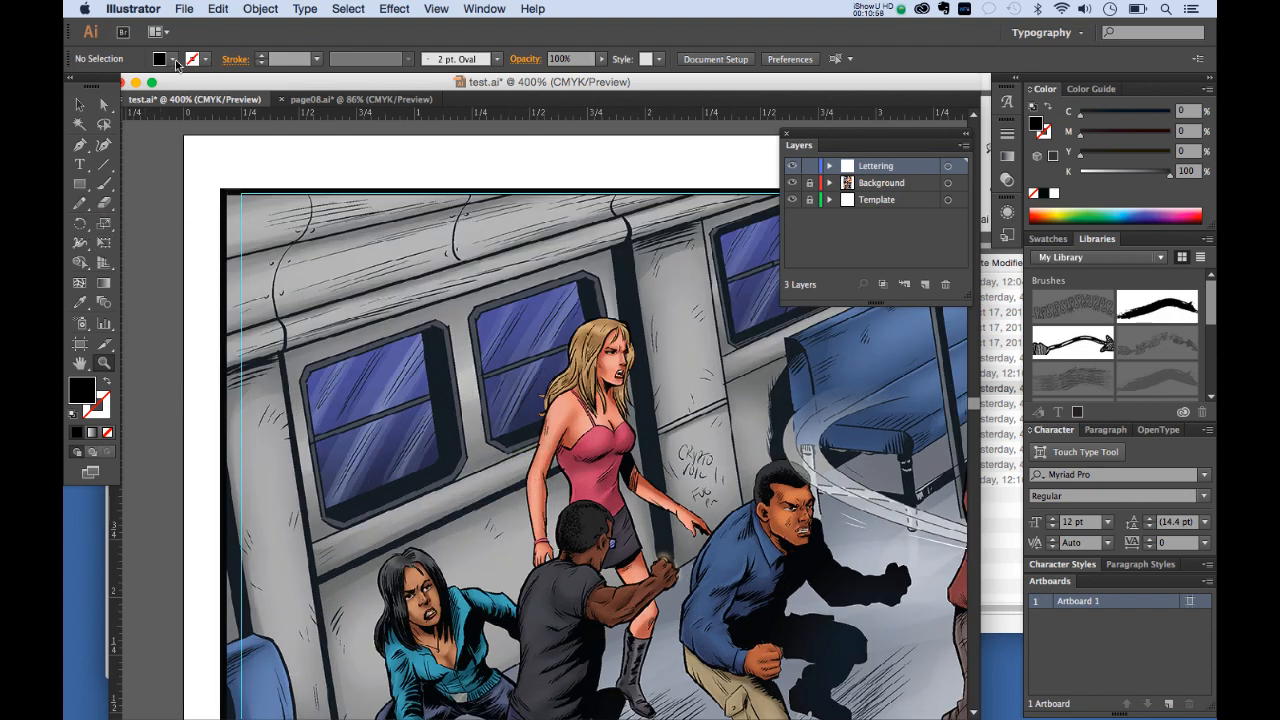
click(175, 60)
click(93, 88)
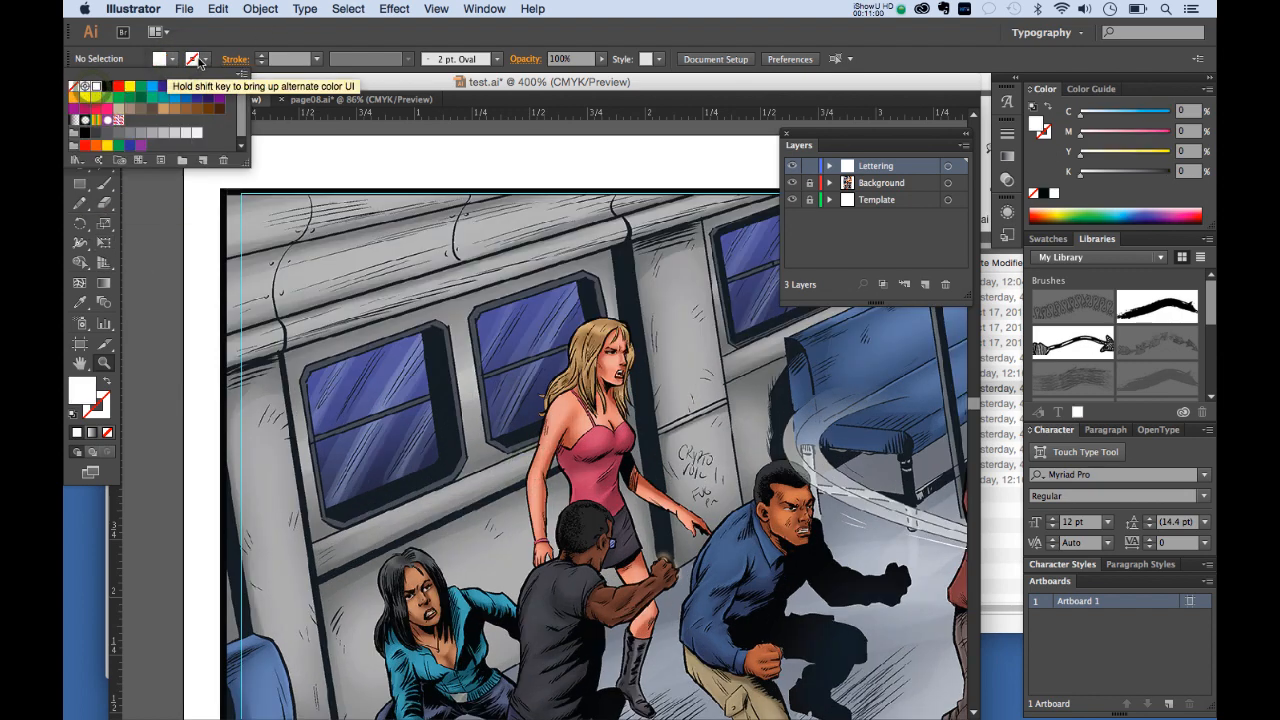
click(204, 62)
click(204, 62)
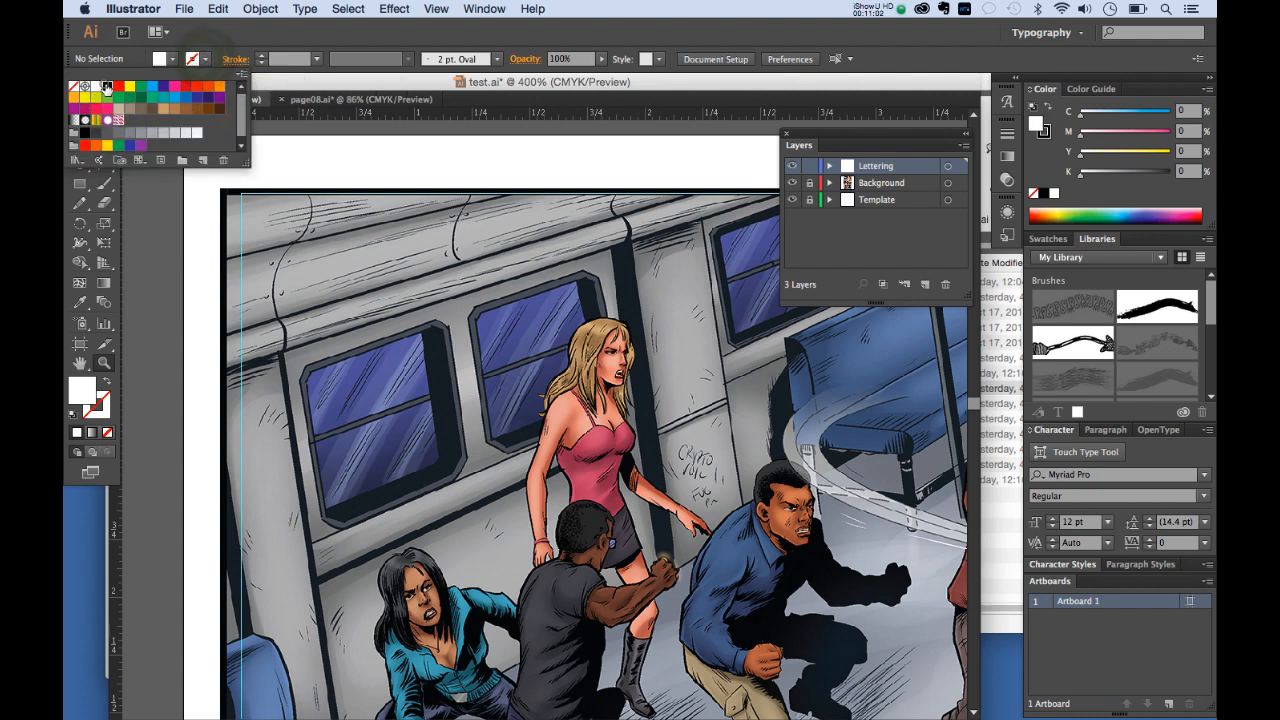
click(107, 86)
click(303, 34)
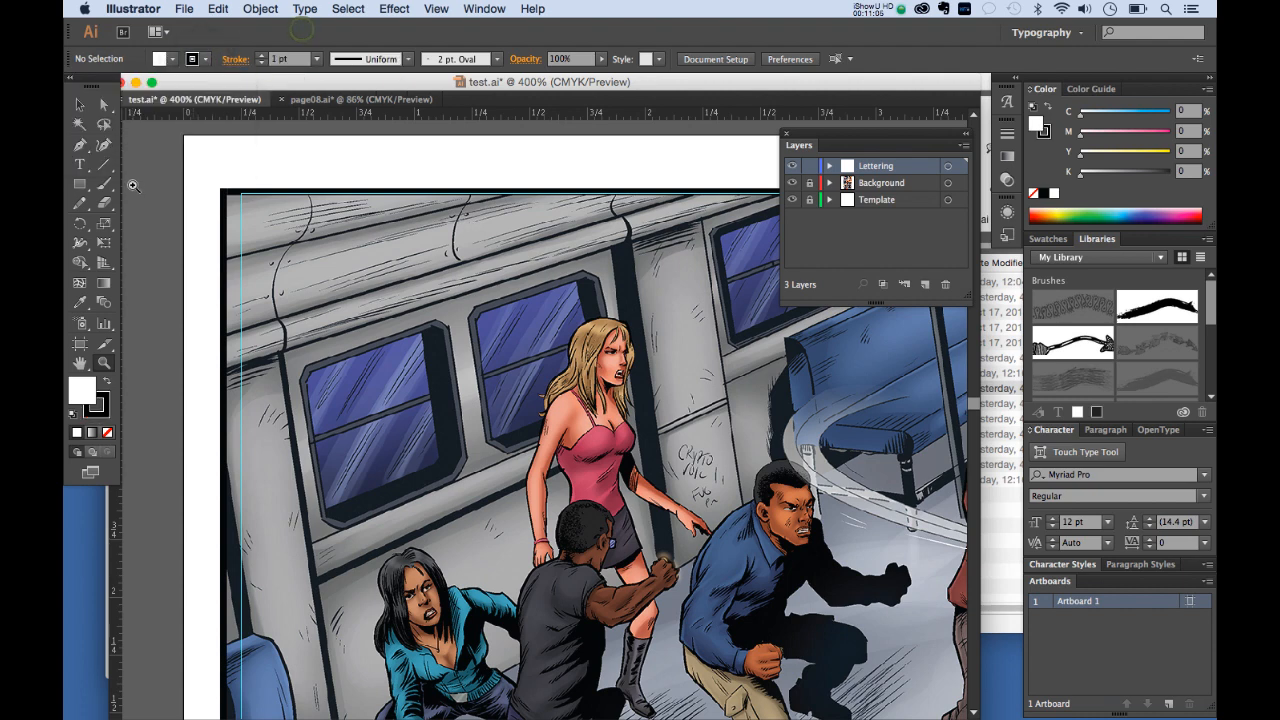
Step: Draw a white, black-outlined ellipse as a word balloon above the blonde woman in the first panel of test.ai
click(77, 186)
click(126, 222)
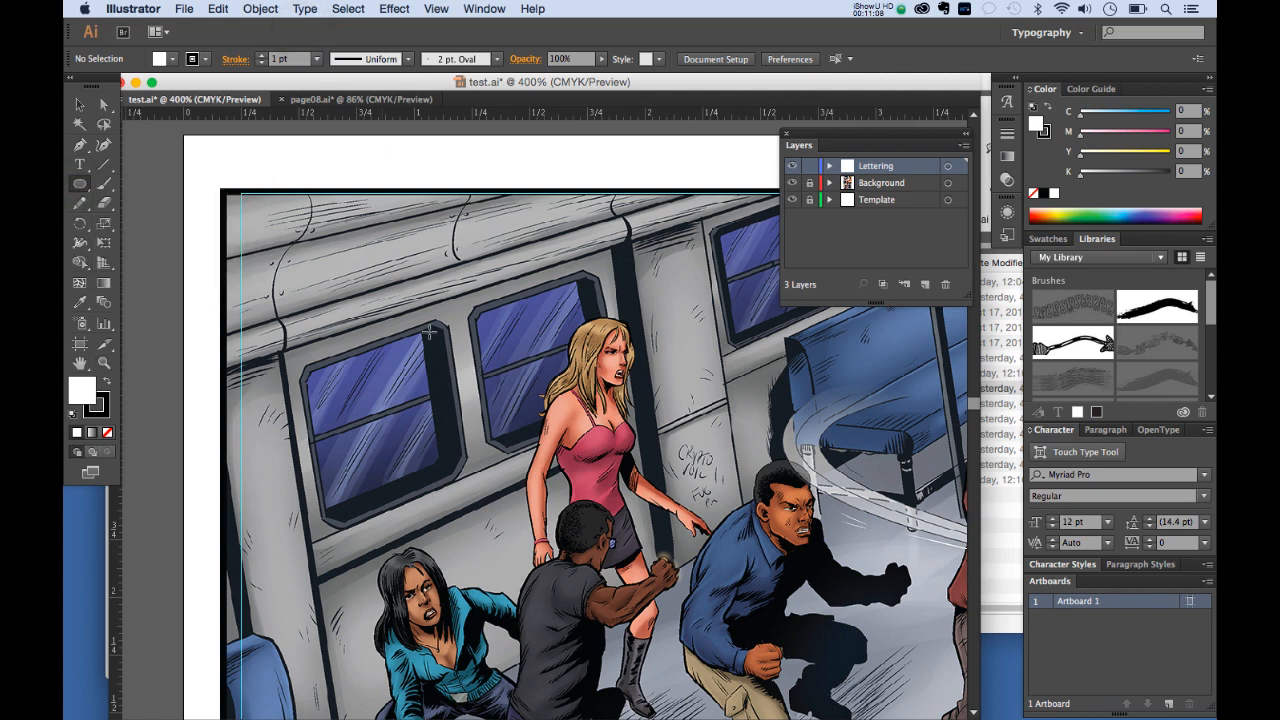
drag(435, 284, 505, 285)
click(80, 105)
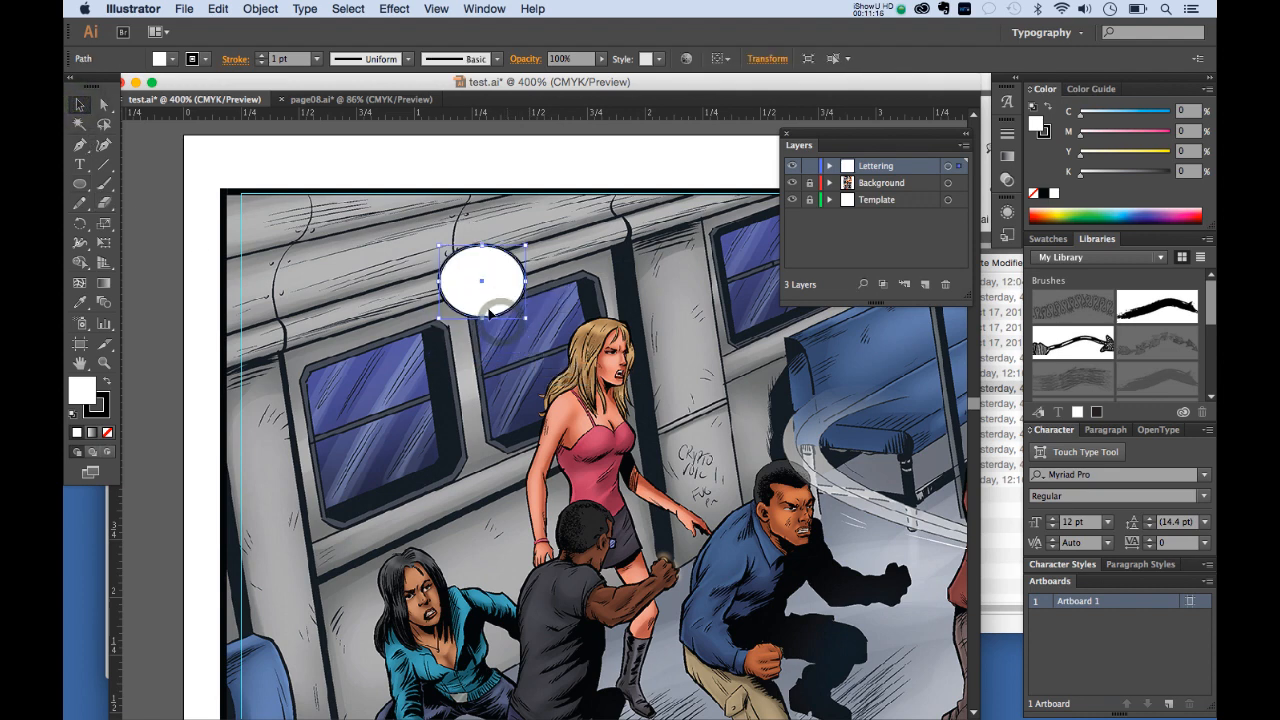
click(425, 357)
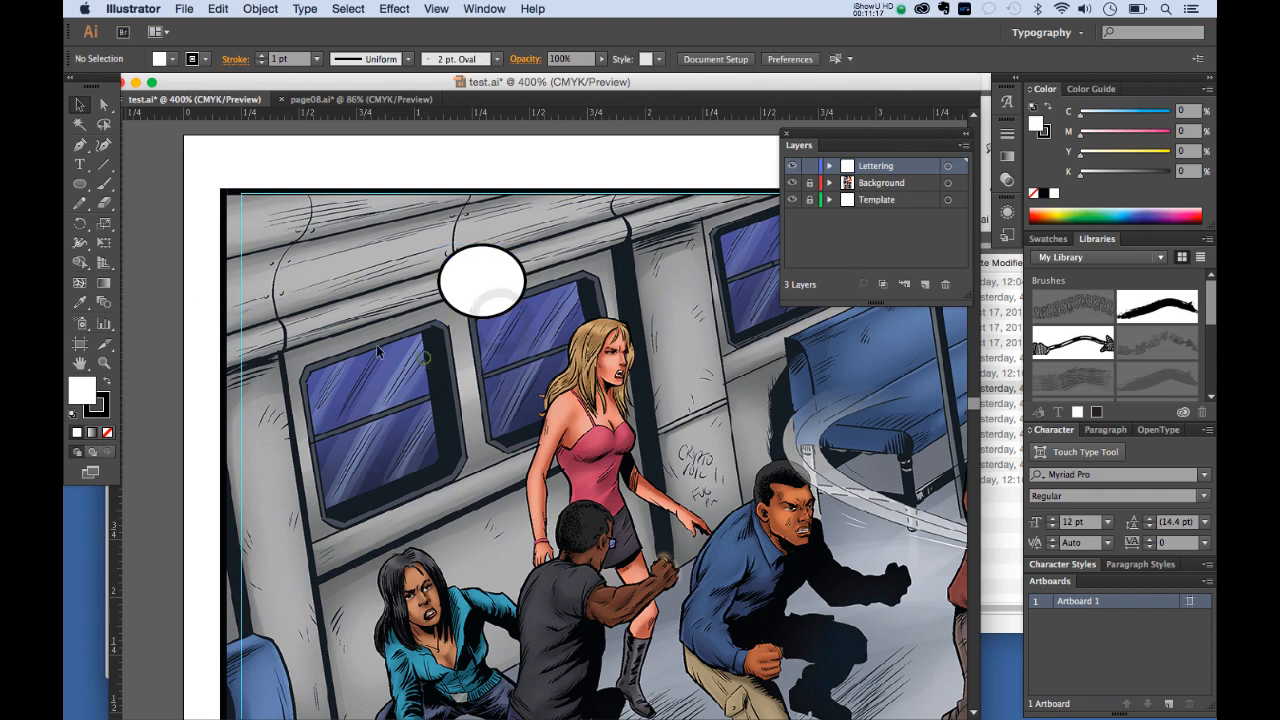
Step: Add the point text "OH!" in capitals over the train window beside the balloon
click(82, 164)
click(155, 167)
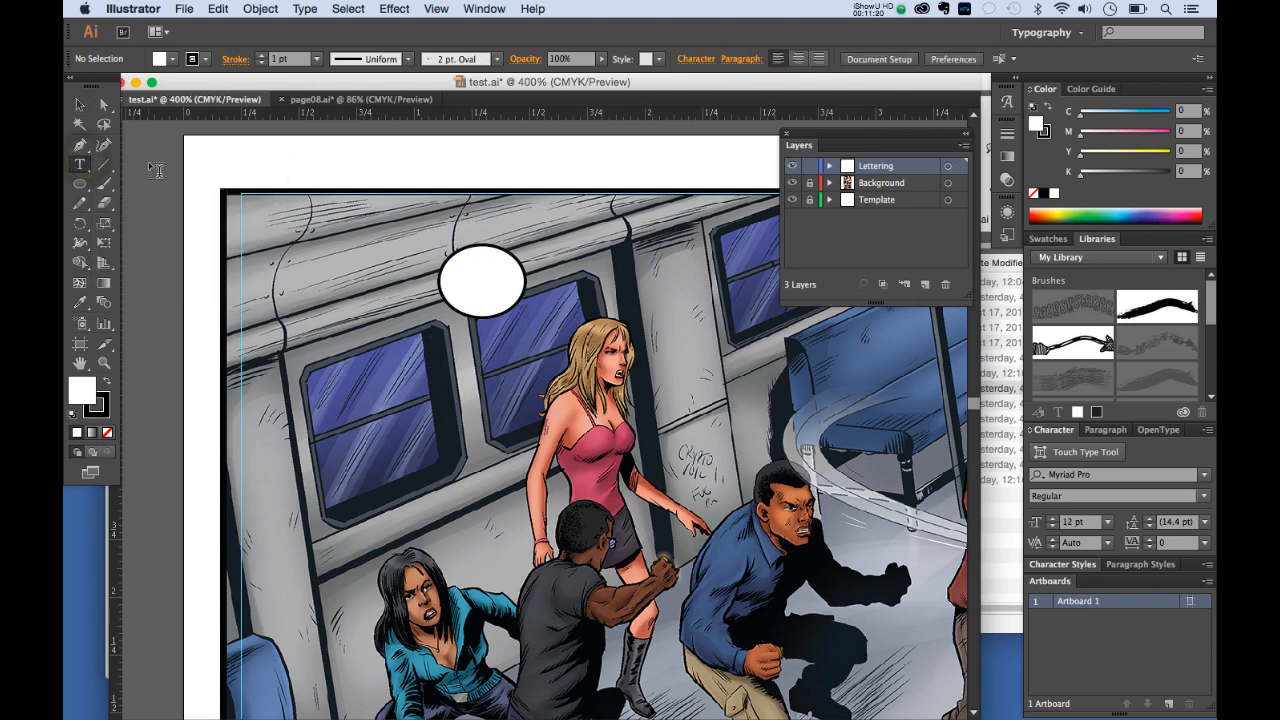
click(354, 362)
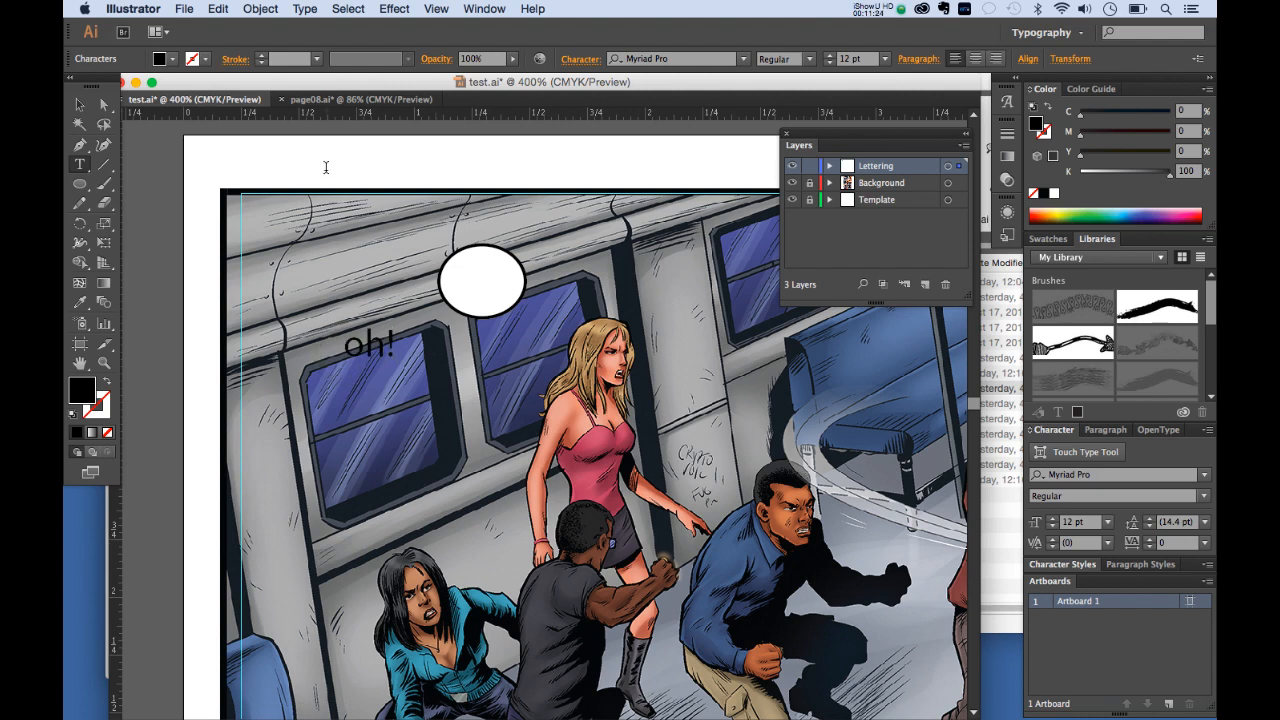
text(oh!)
drag(393, 346, 293, 334)
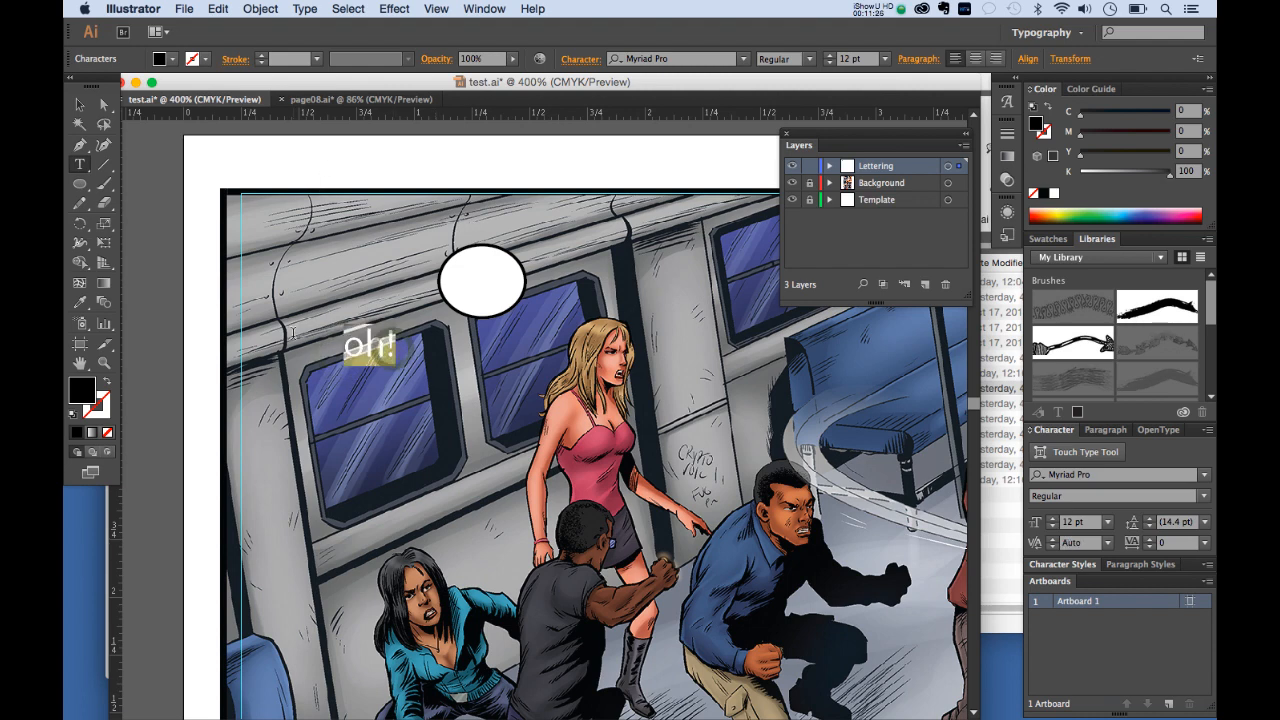
text(OH!)
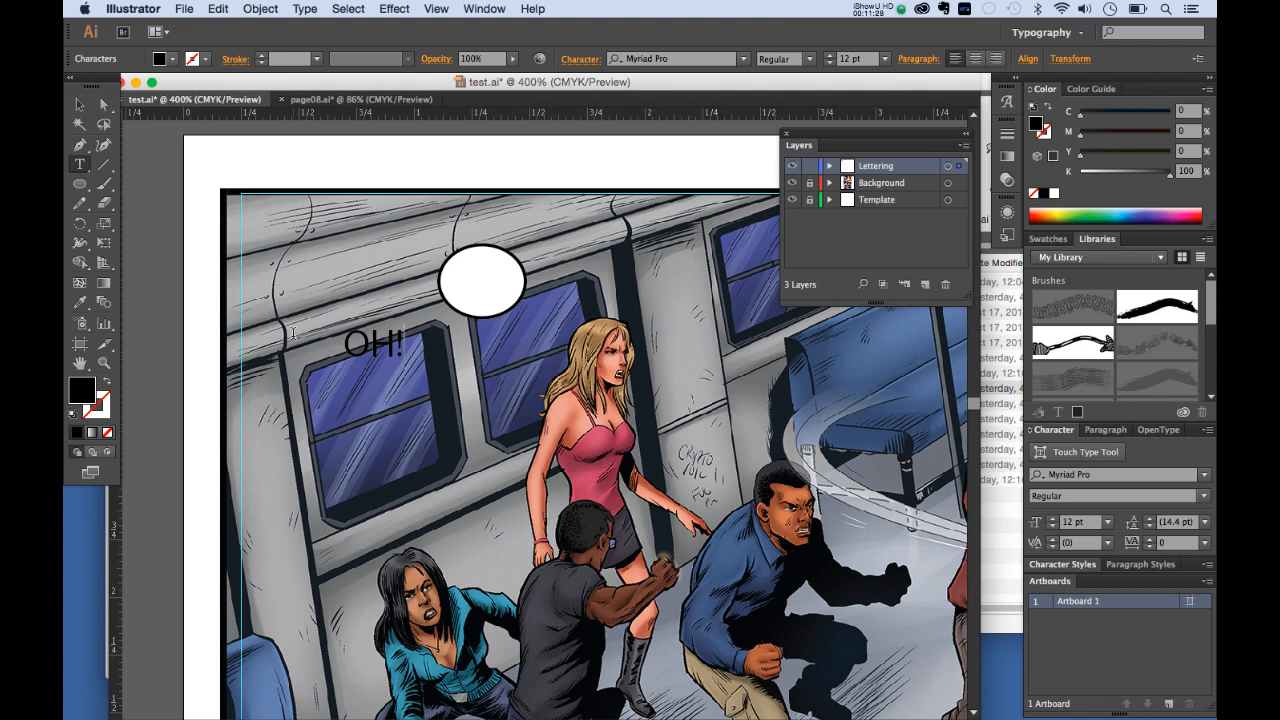
Step: Set the "OH!" text in Comic Sans MS and move it into the white balloon
key(super+a)
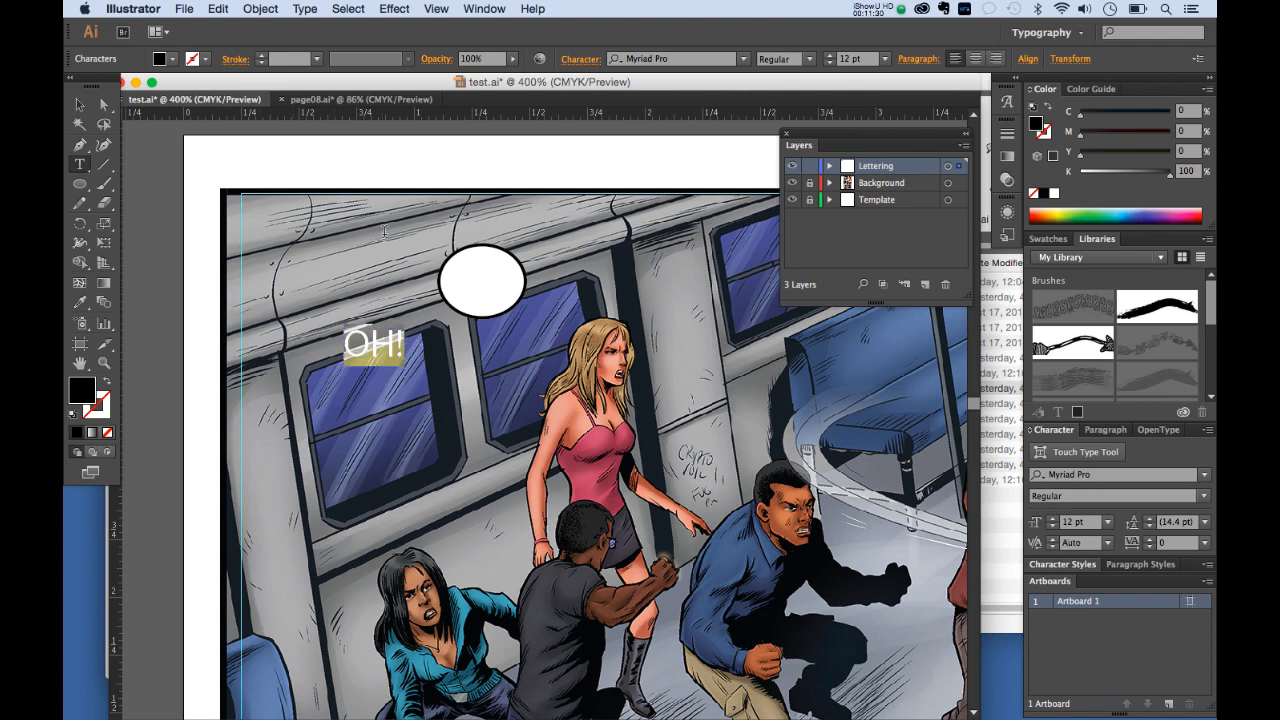
double_click(381, 336)
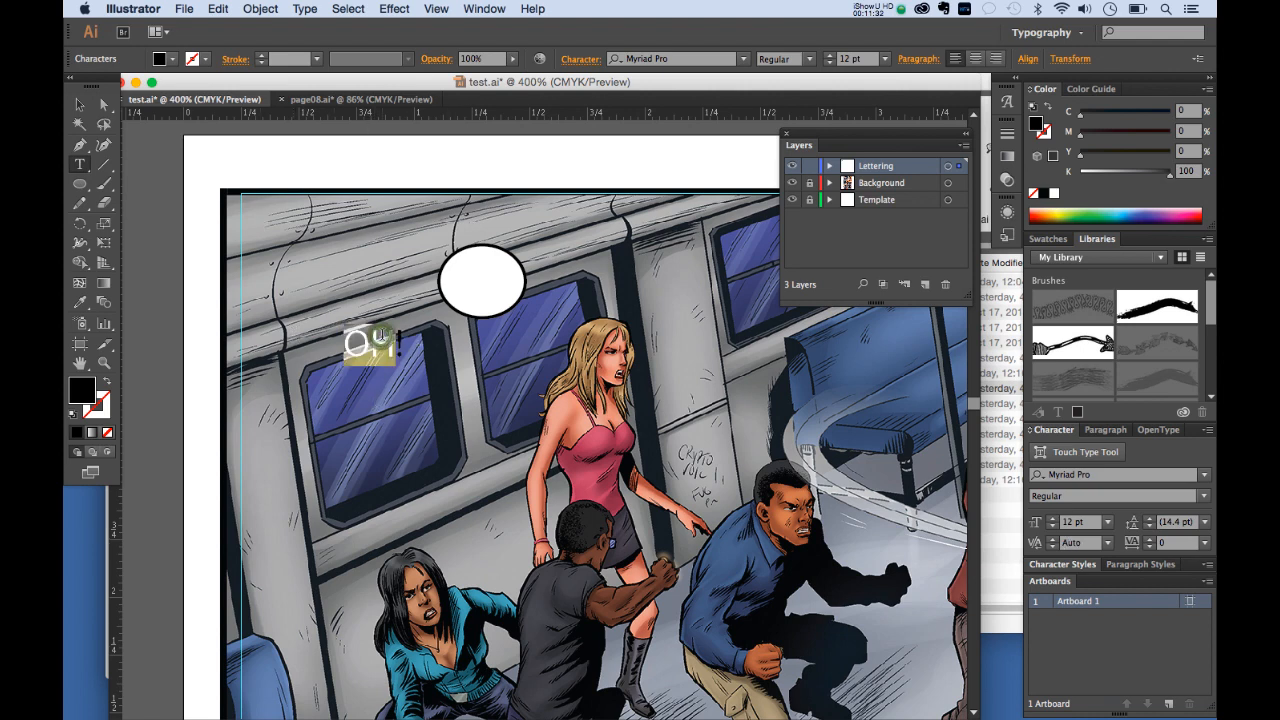
triple_click(382, 338)
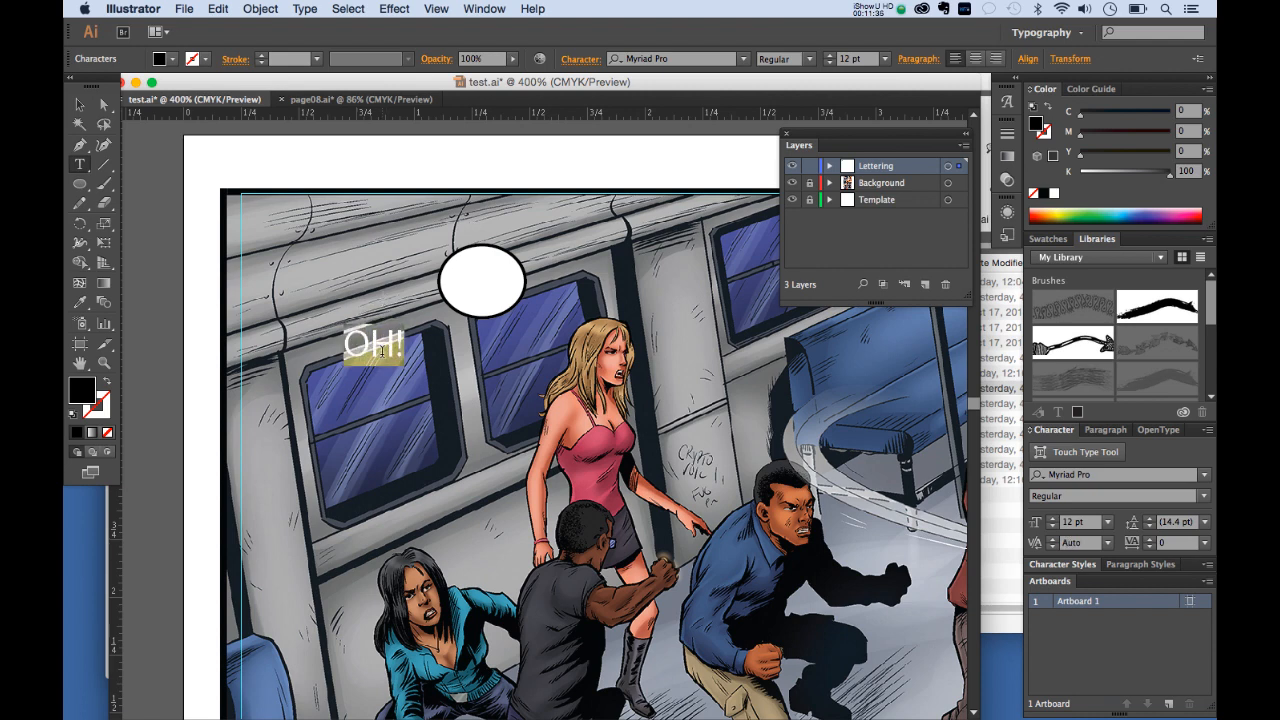
click(722, 60)
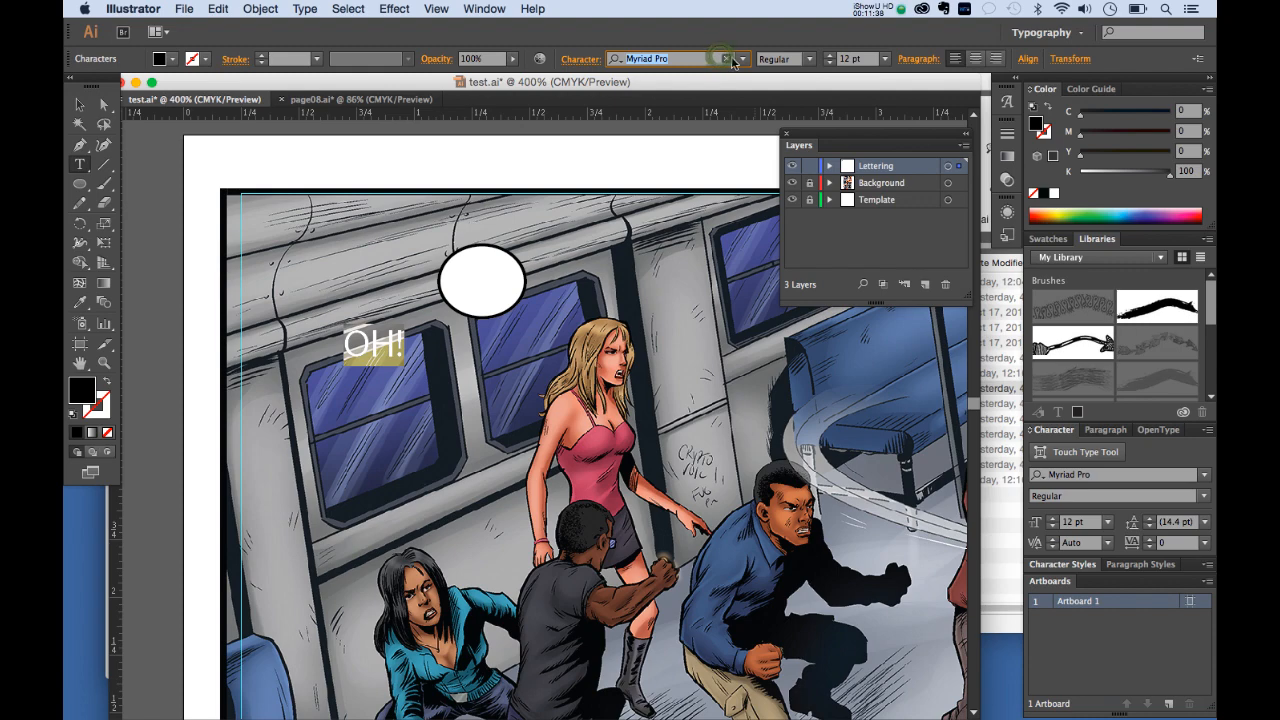
click(727, 59)
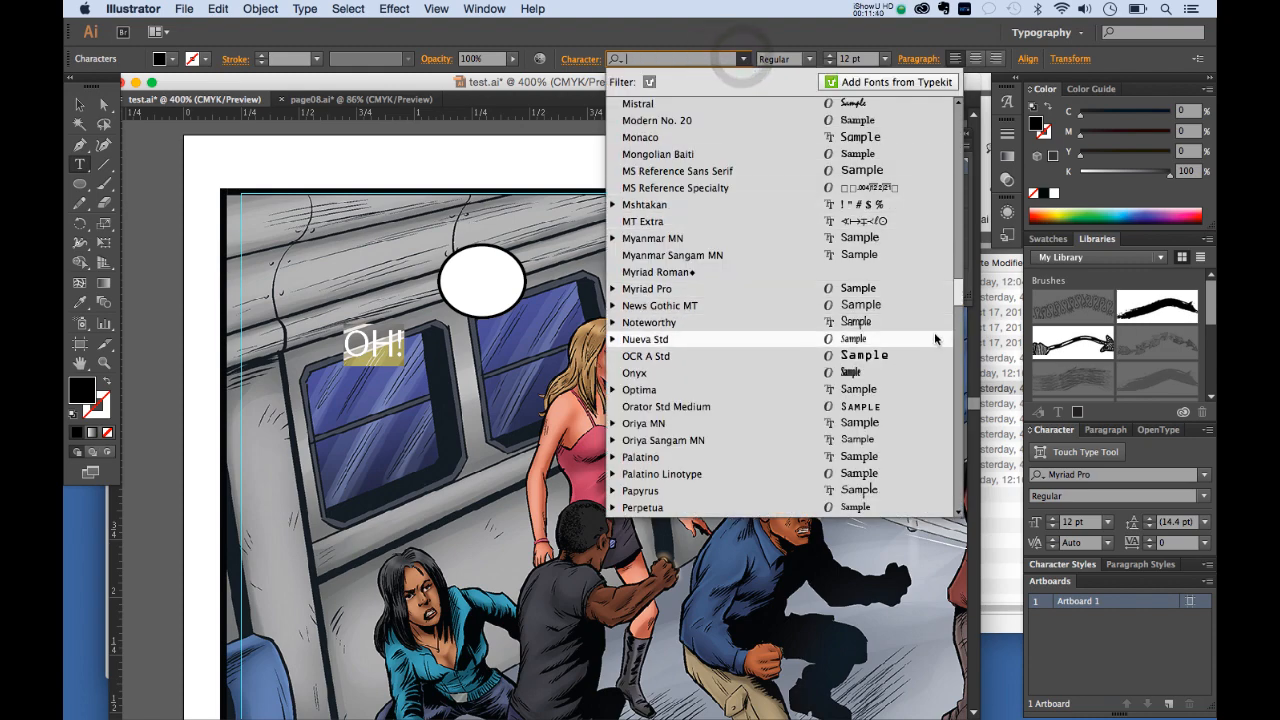
drag(957, 290, 960, 178)
click(764, 272)
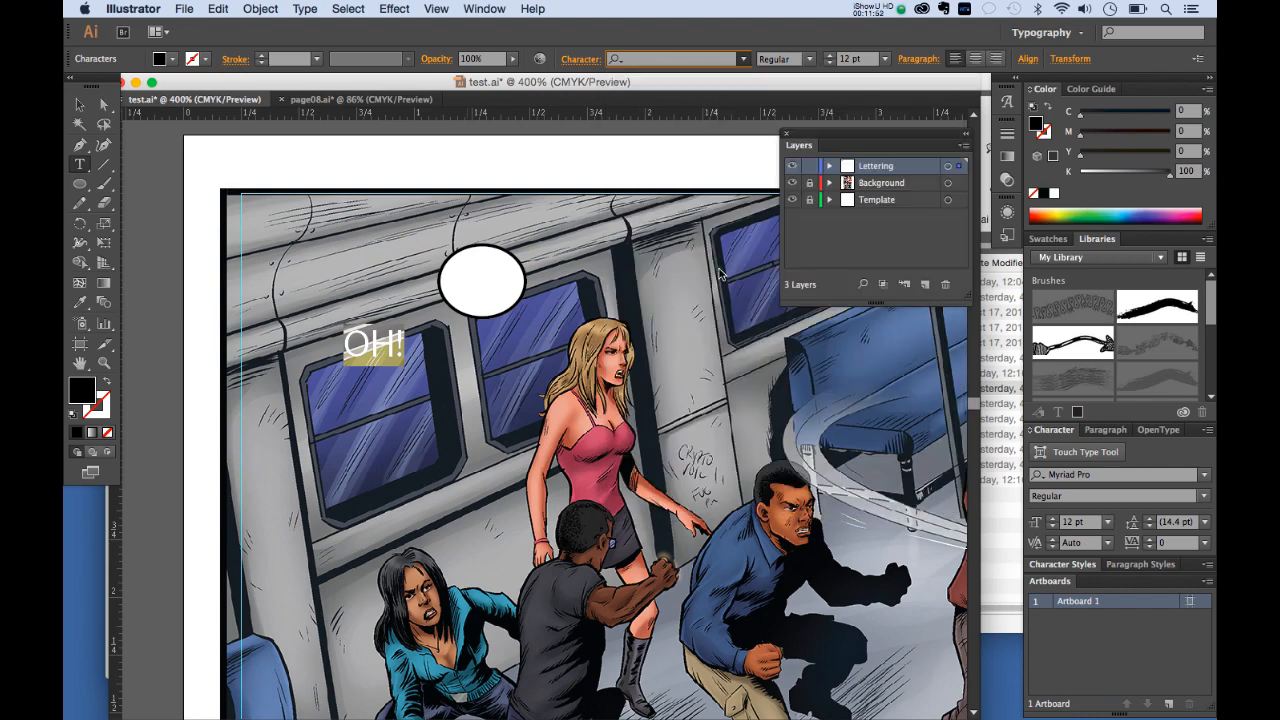
click(82, 105)
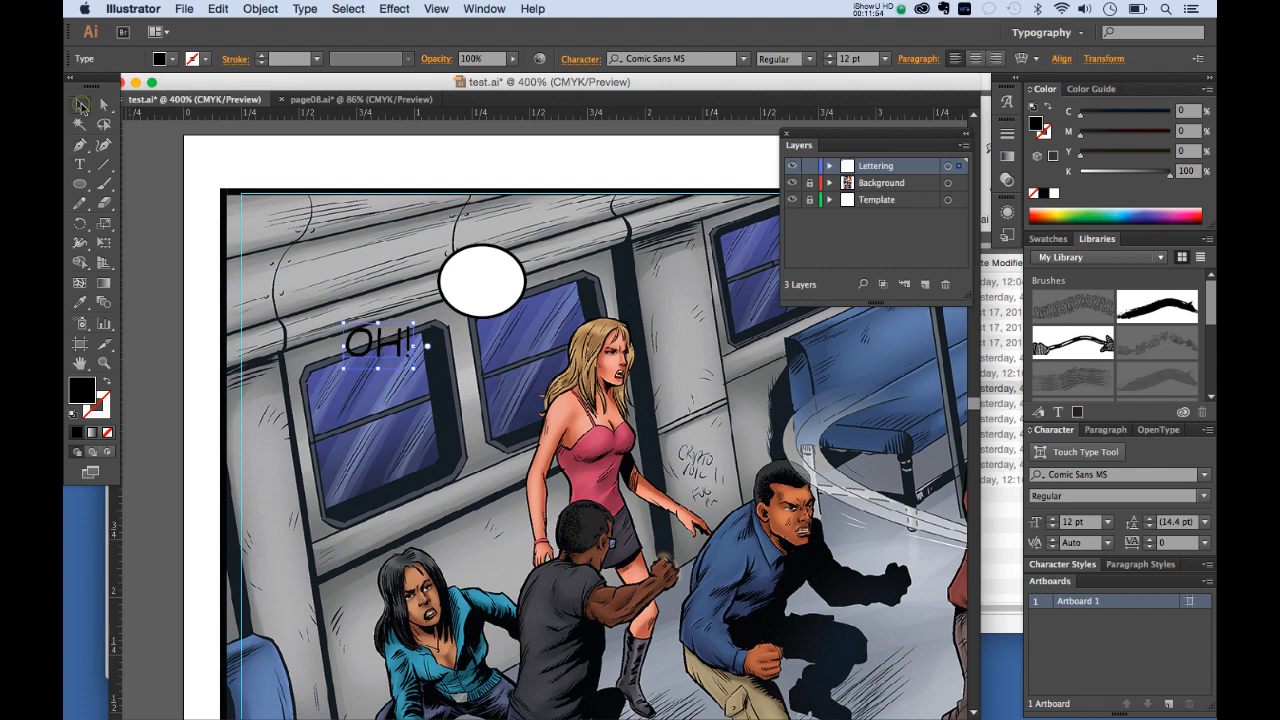
drag(400, 350, 503, 288)
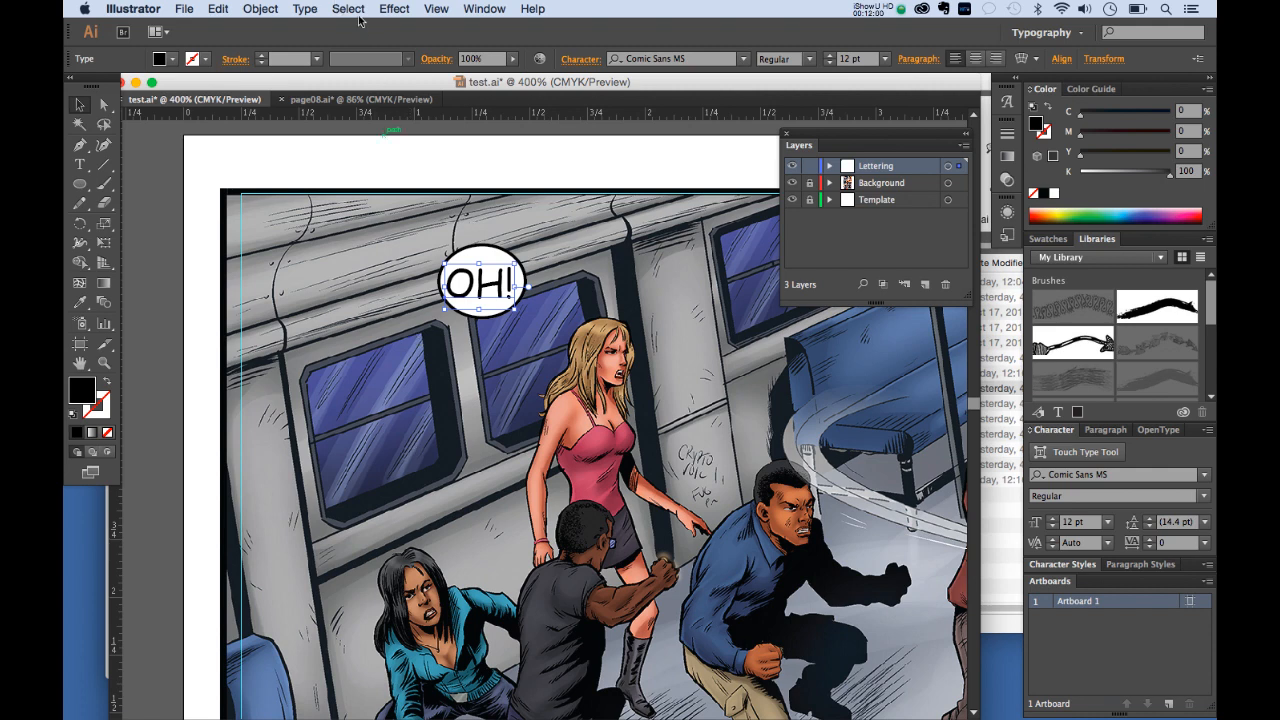
Step: Check which font and size the dialogue in the upper-right balloon of page08.ai uses
click(354, 100)
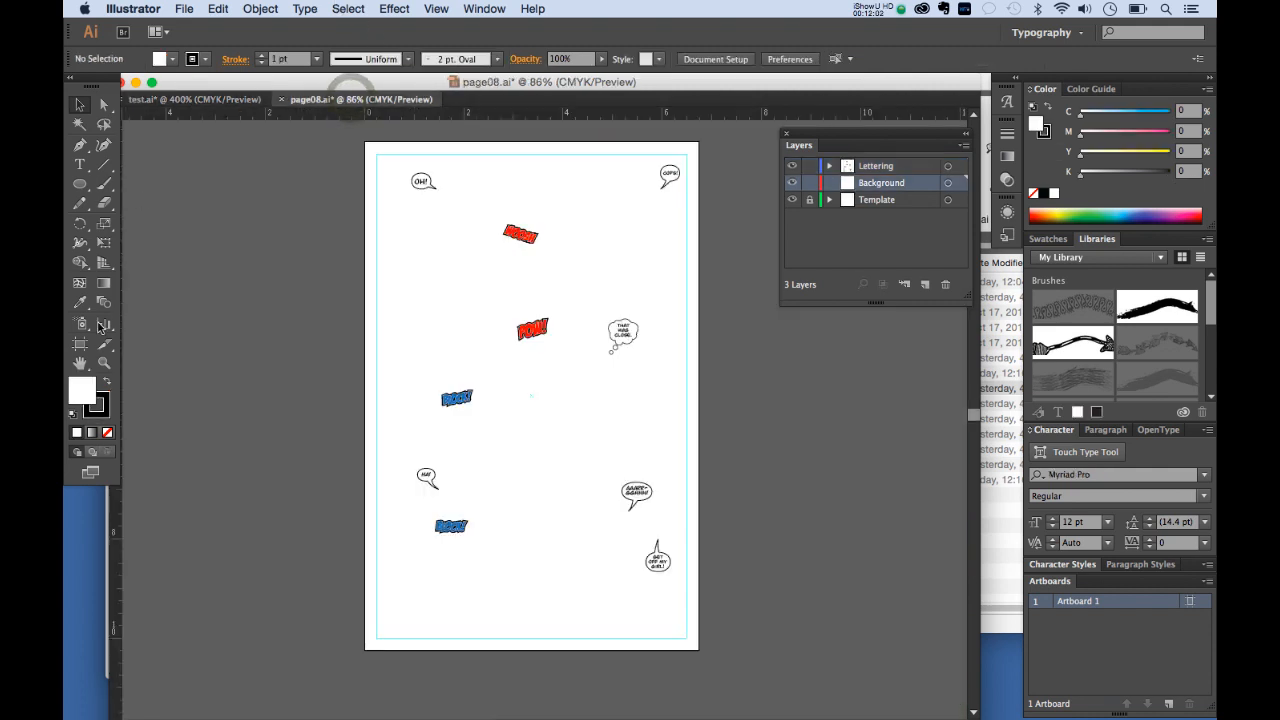
click(83, 170)
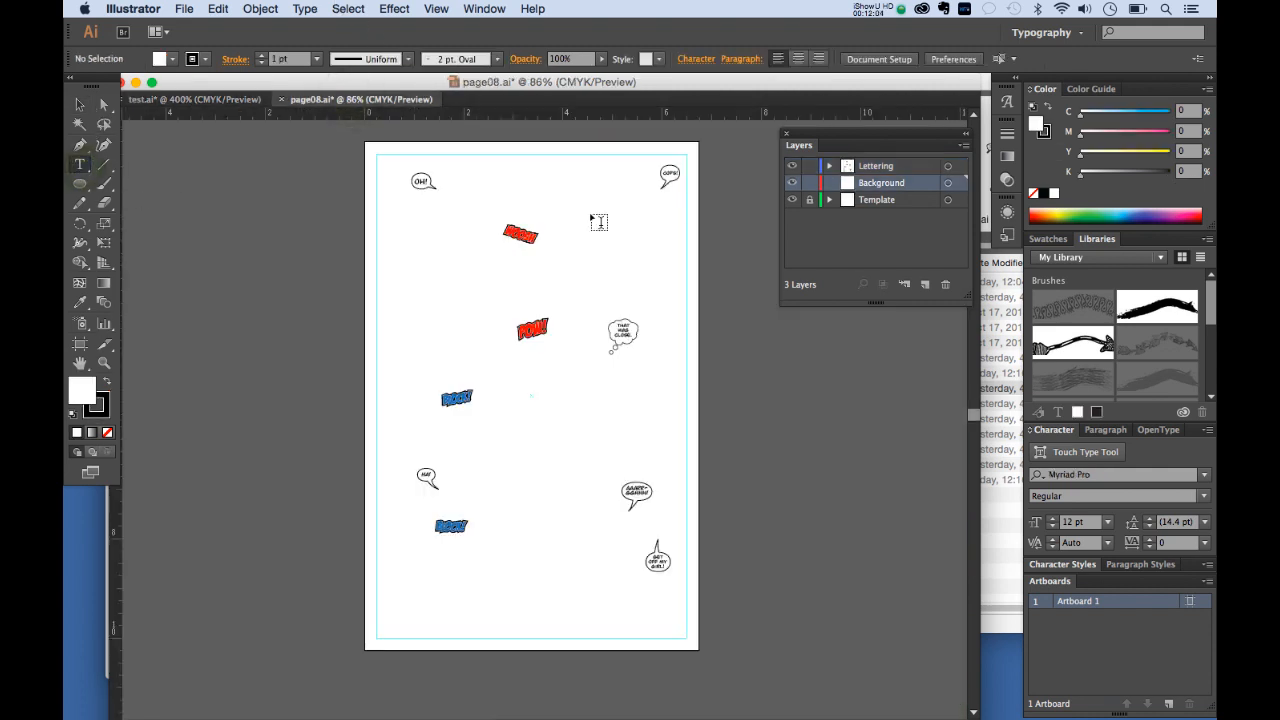
click(668, 175)
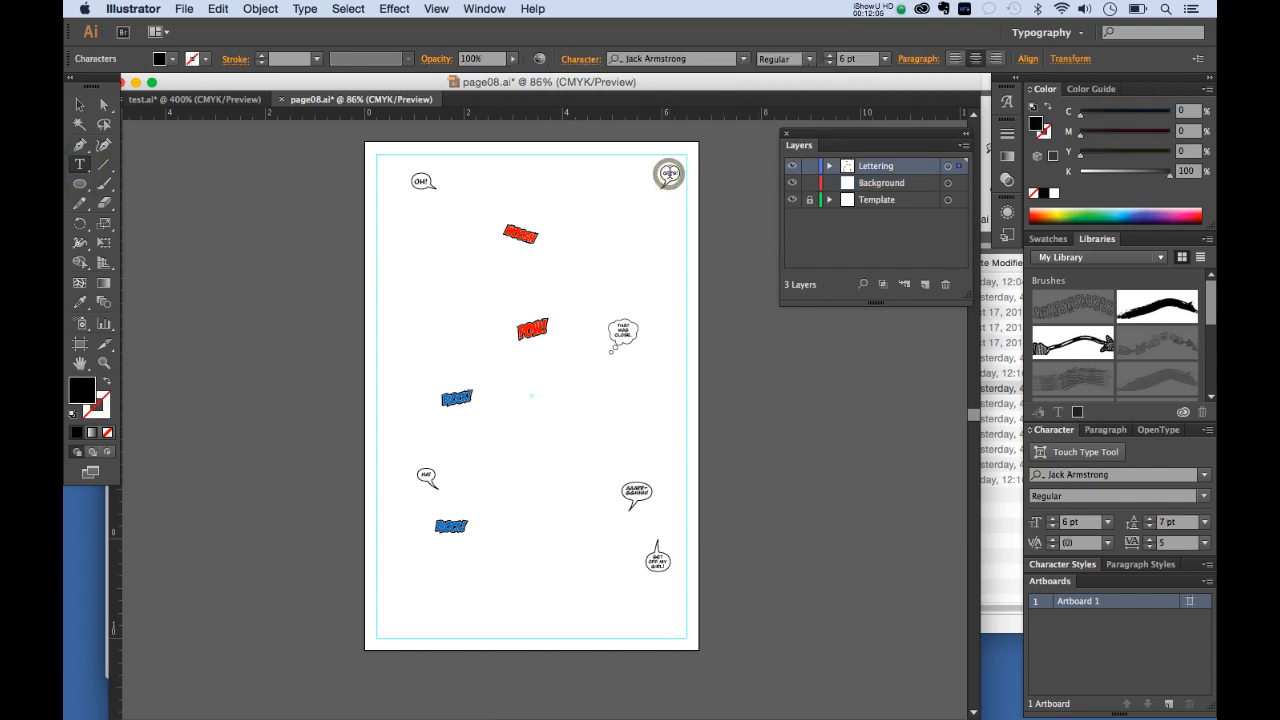
click(83, 100)
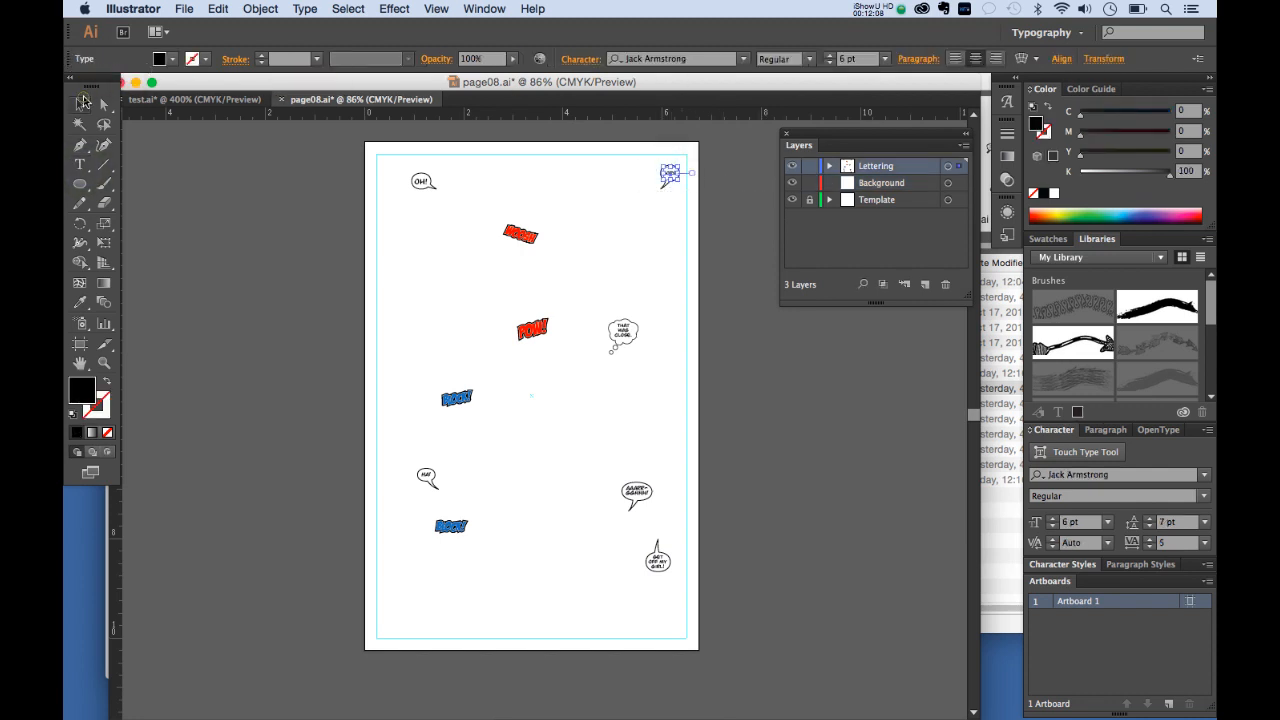
Step: Return to test.ai, change the font of the "OH!" text to Jack Armstrong, and deselect it
click(195, 99)
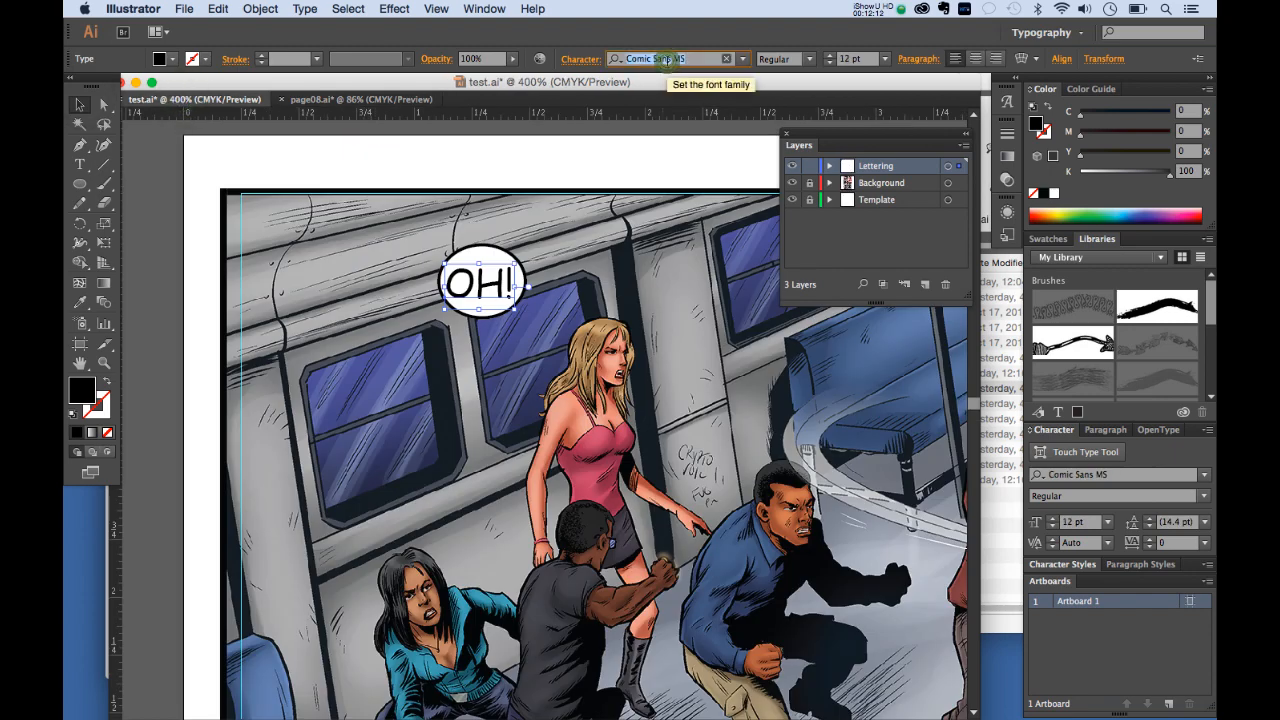
click(668, 59)
text(jack)
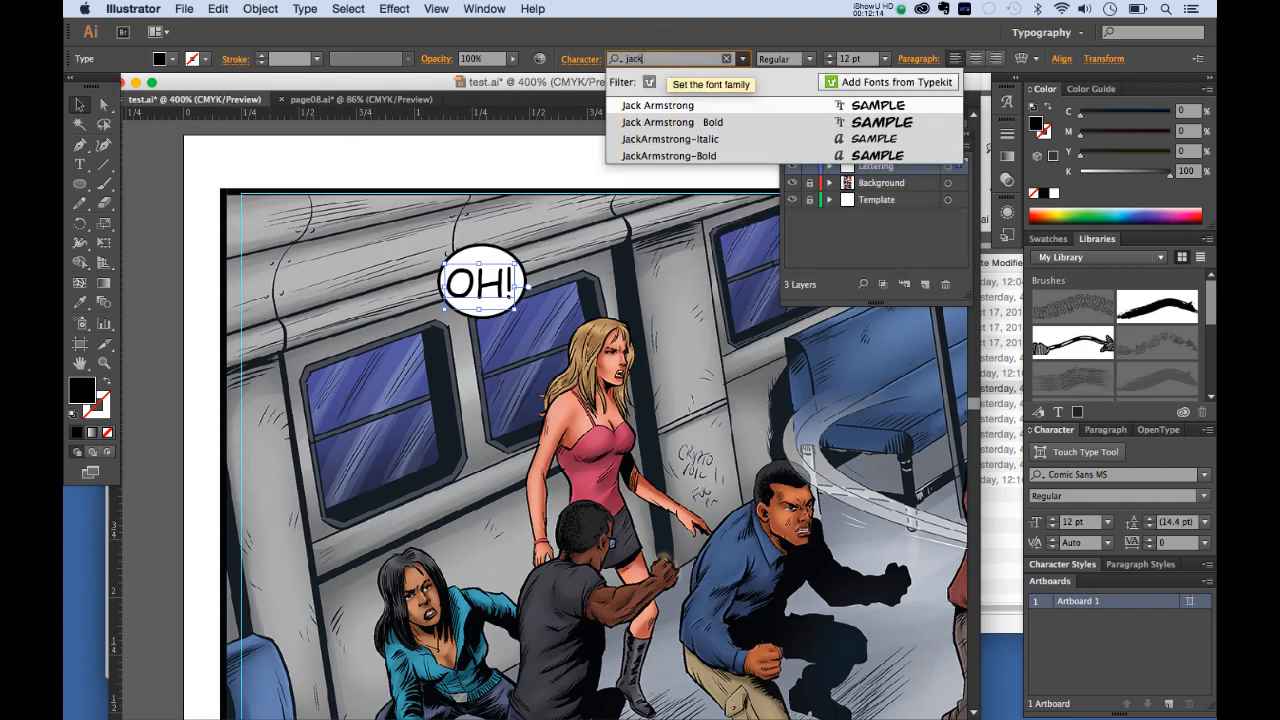
click(757, 107)
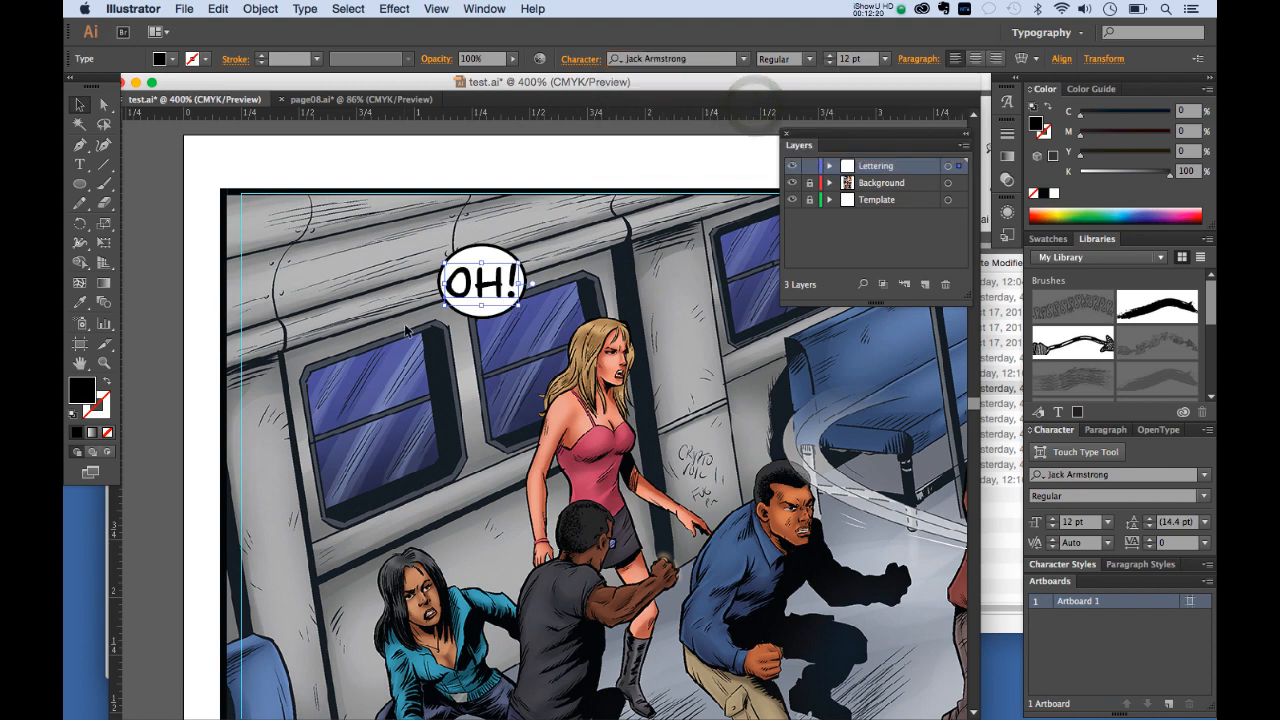
click(521, 164)
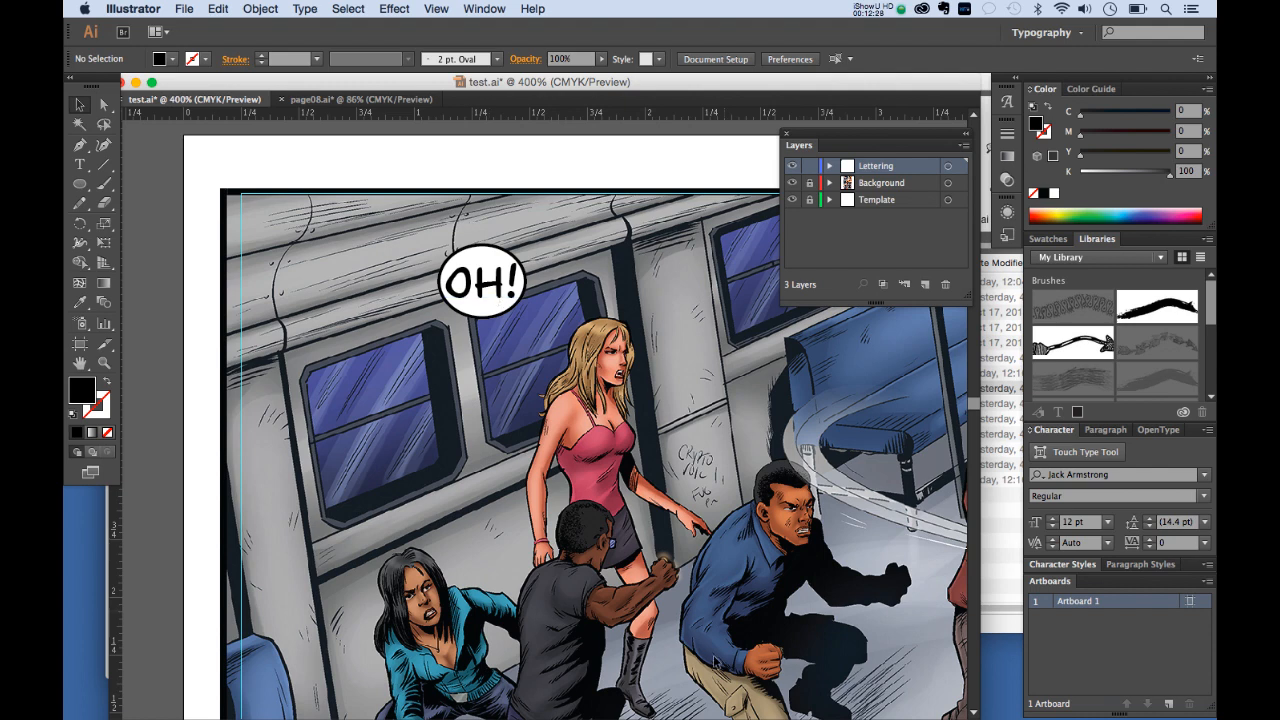
Step: Switch to Chrome and view all dialogue fonts on the Blambot comic fonts site
mouse_move(740, 716)
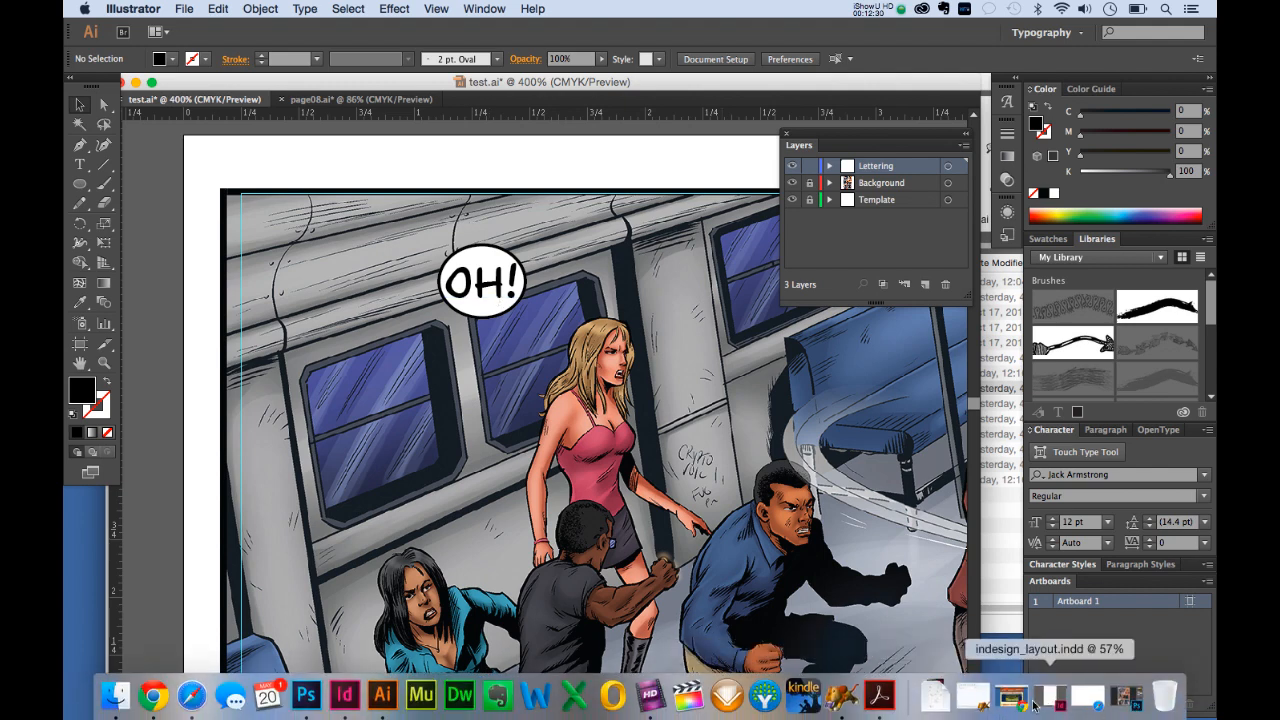
click(1014, 703)
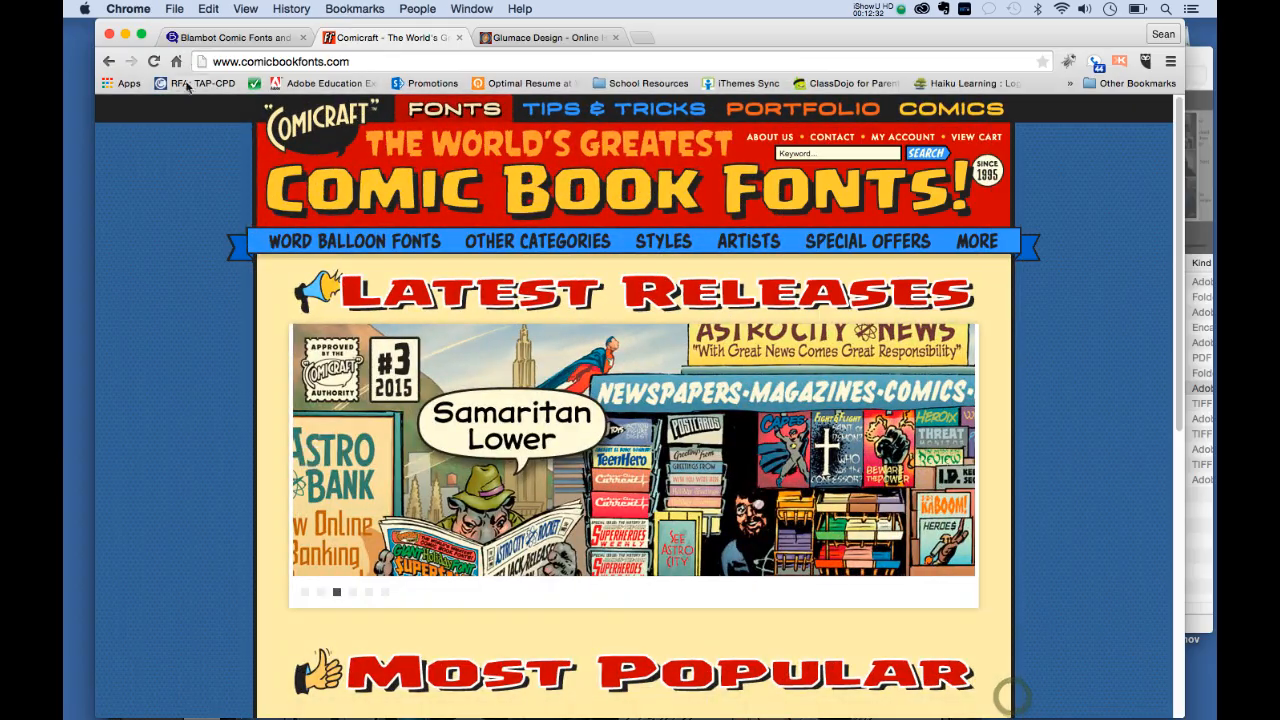
click(255, 40)
scroll(692, 340, up, 20)
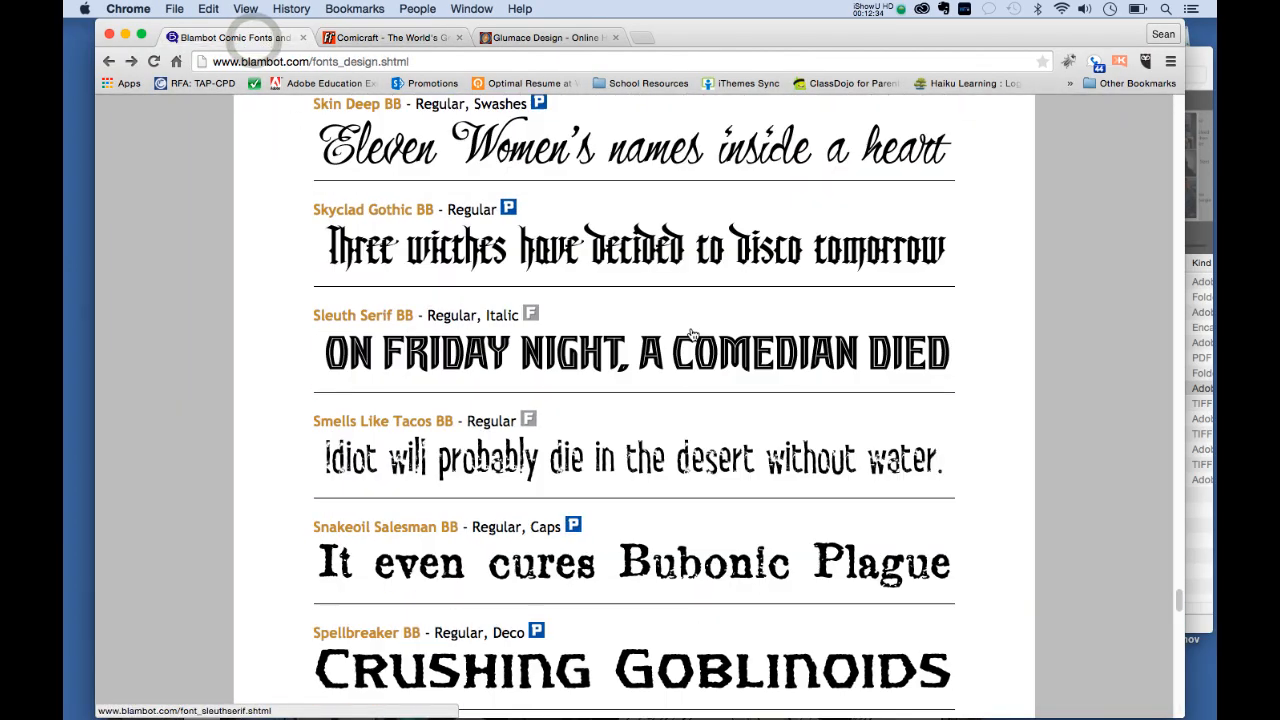
drag(1180, 543, 1180, 104)
mouse_move(344, 310)
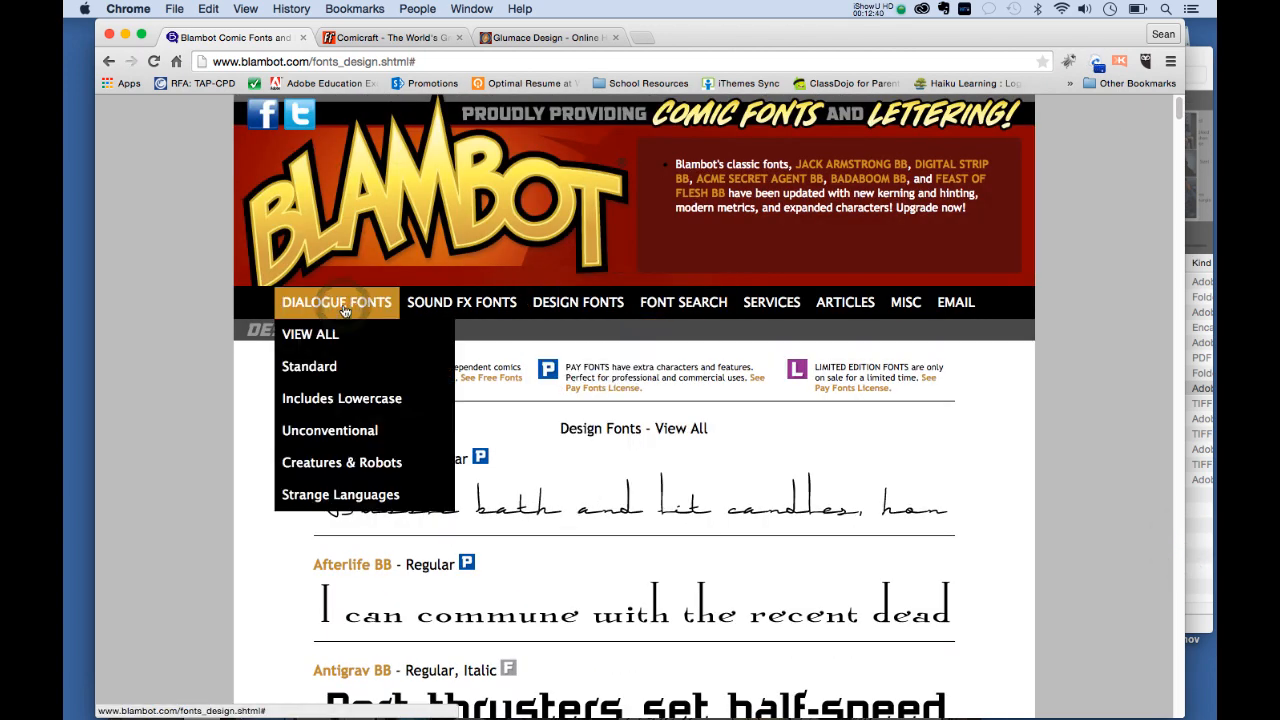
mouse_move(480, 309)
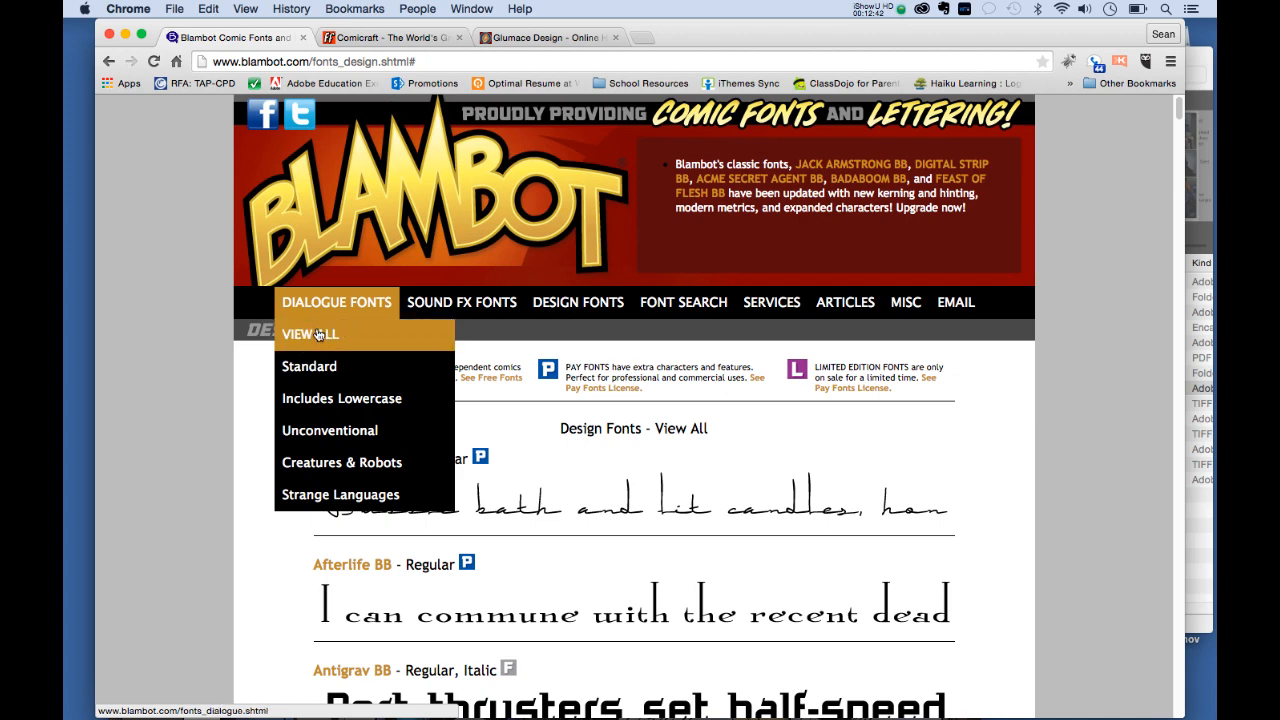
click(318, 333)
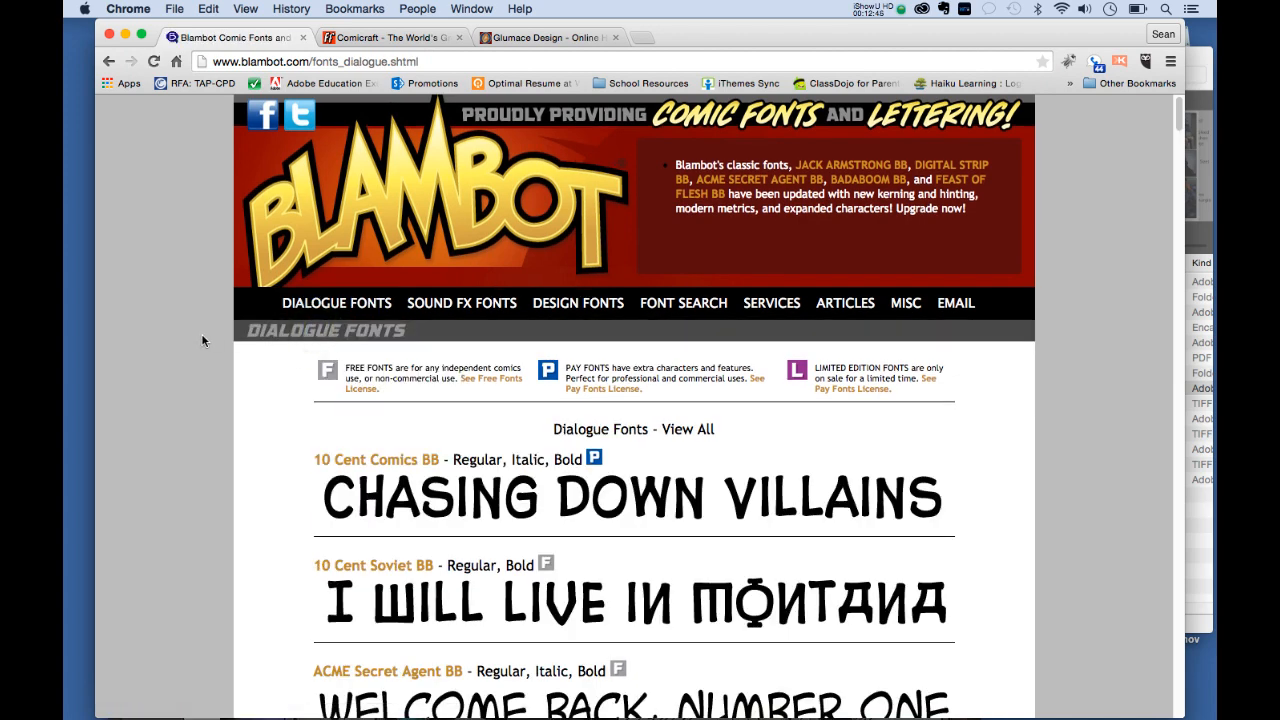
Step: Open Blambot's How to Hand Letter article and examine the lettering tools and sample artwork it describes
mouse_move(737, 296)
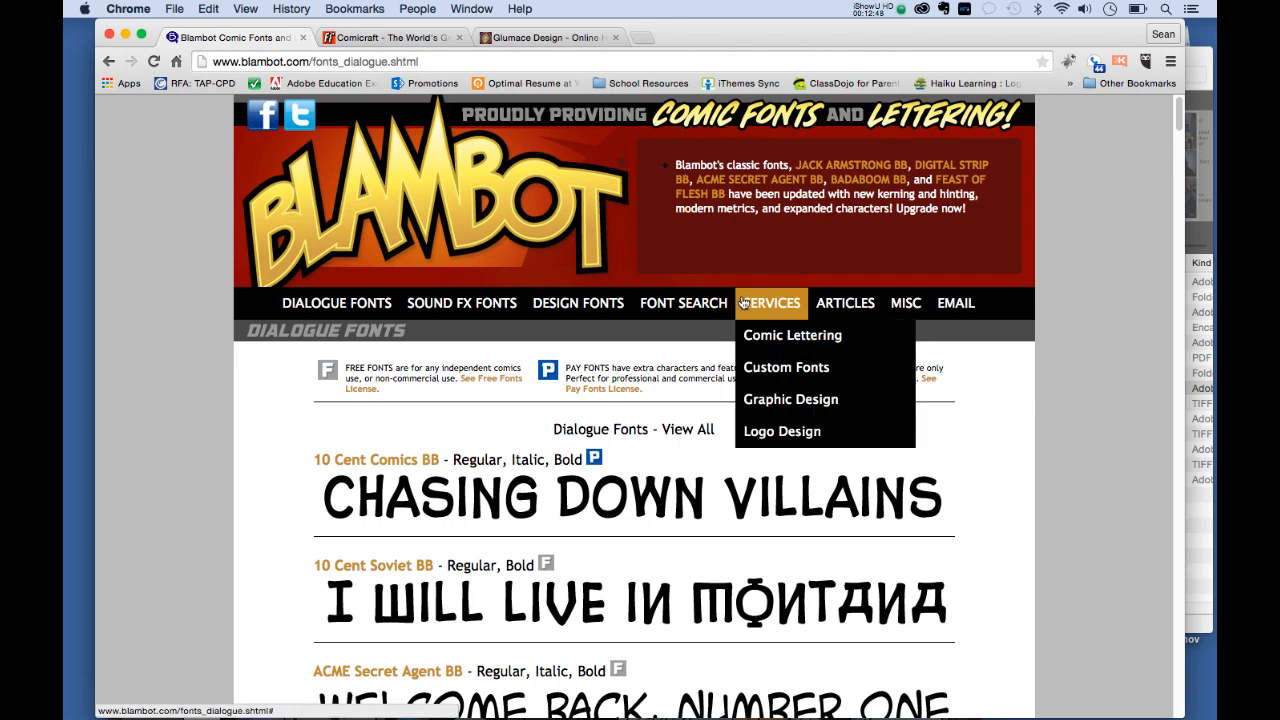
mouse_move(846, 313)
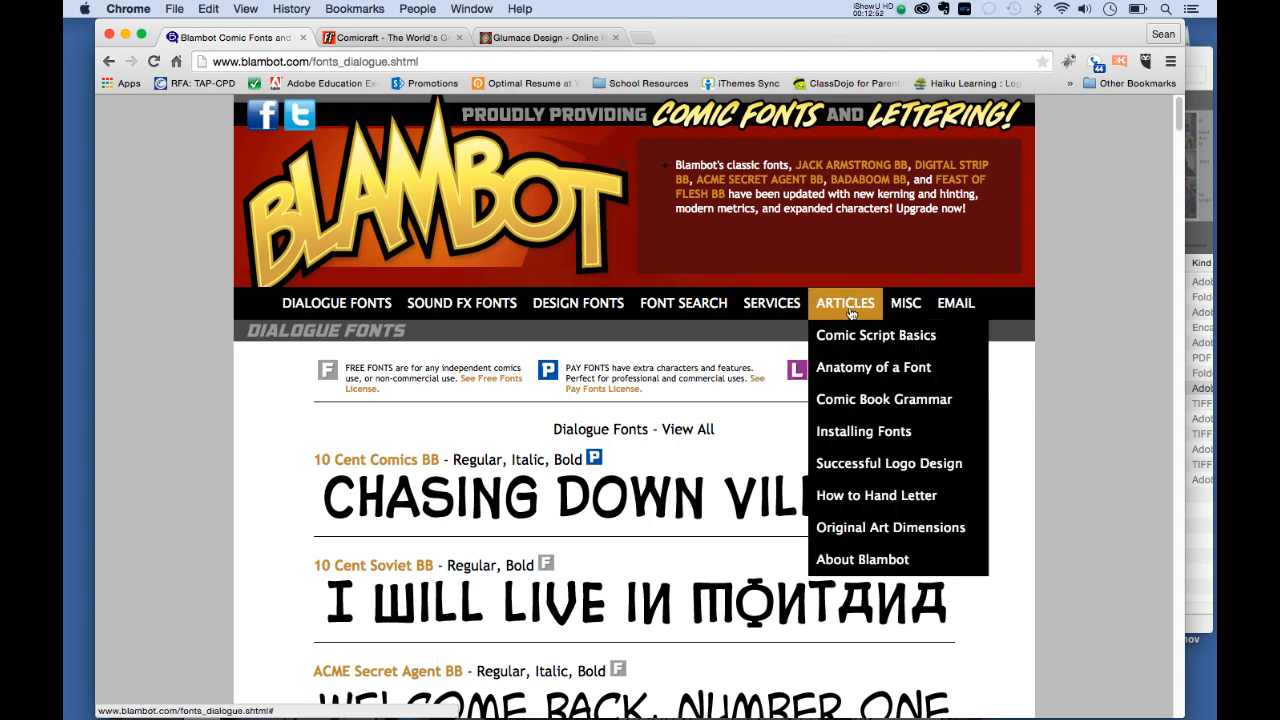
click(891, 495)
scroll(789, 364, down, 2)
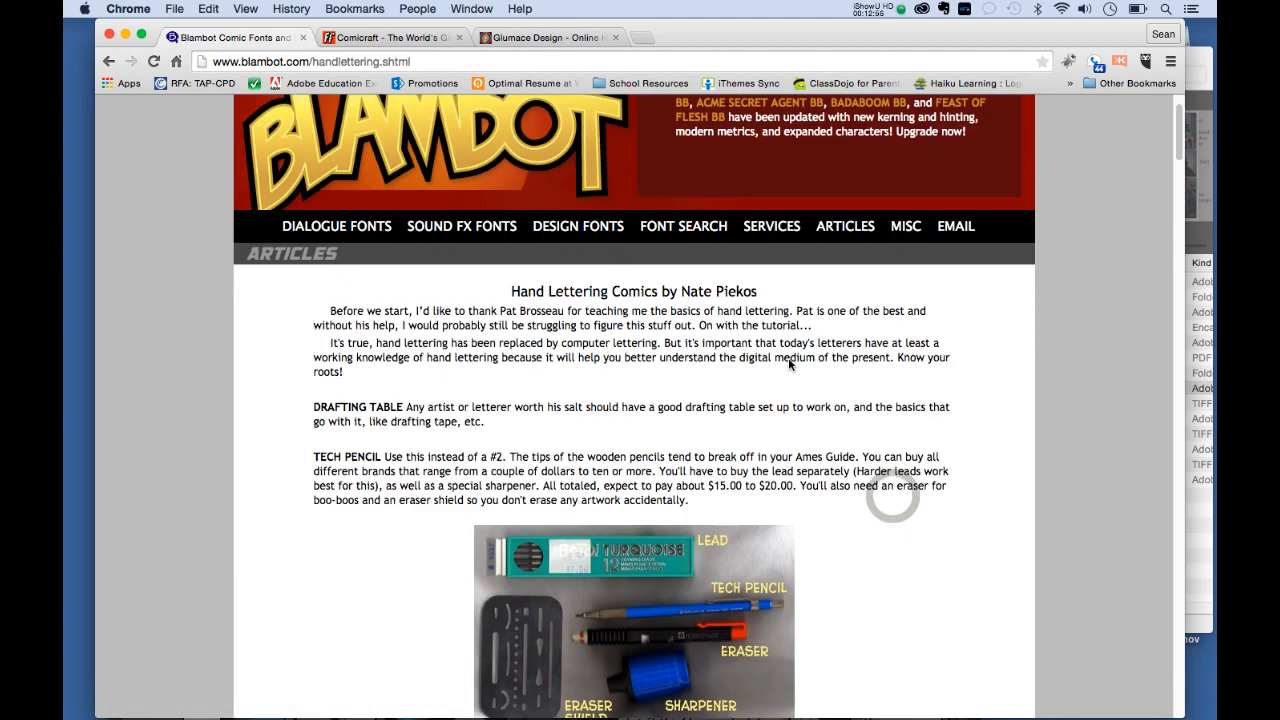
scroll(788, 362, down, 5)
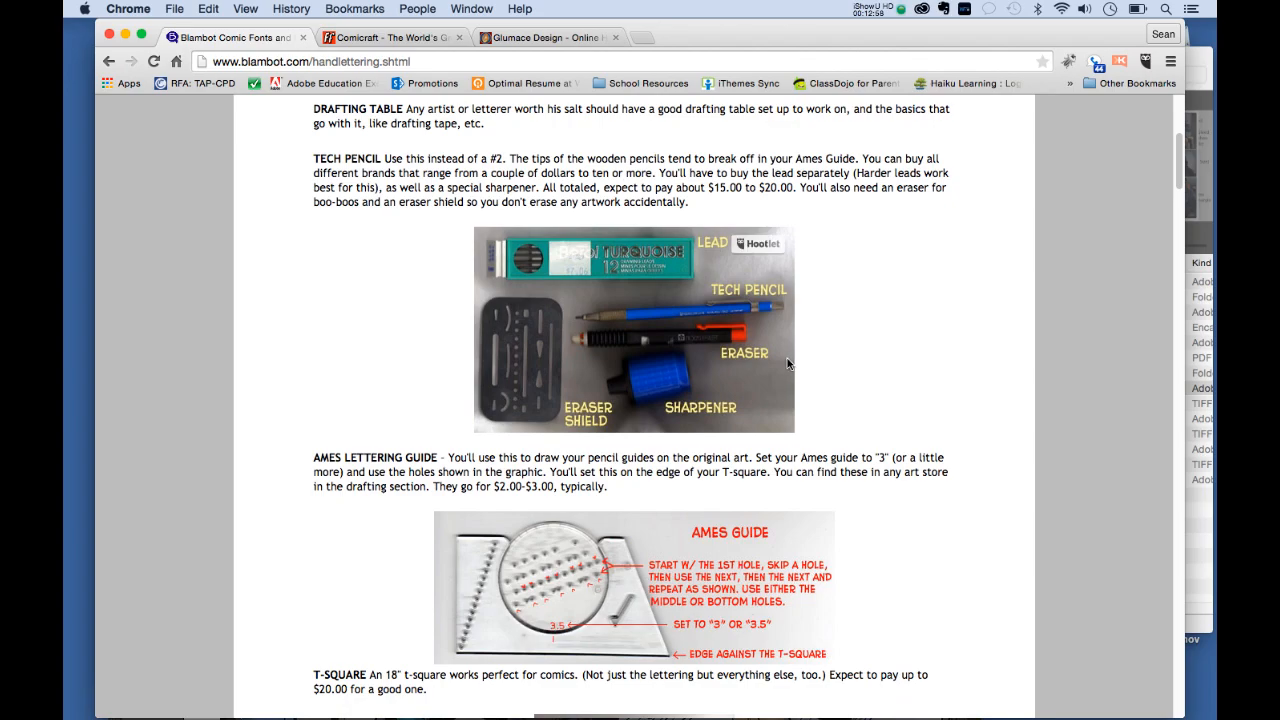
scroll(695, 392, down, 20)
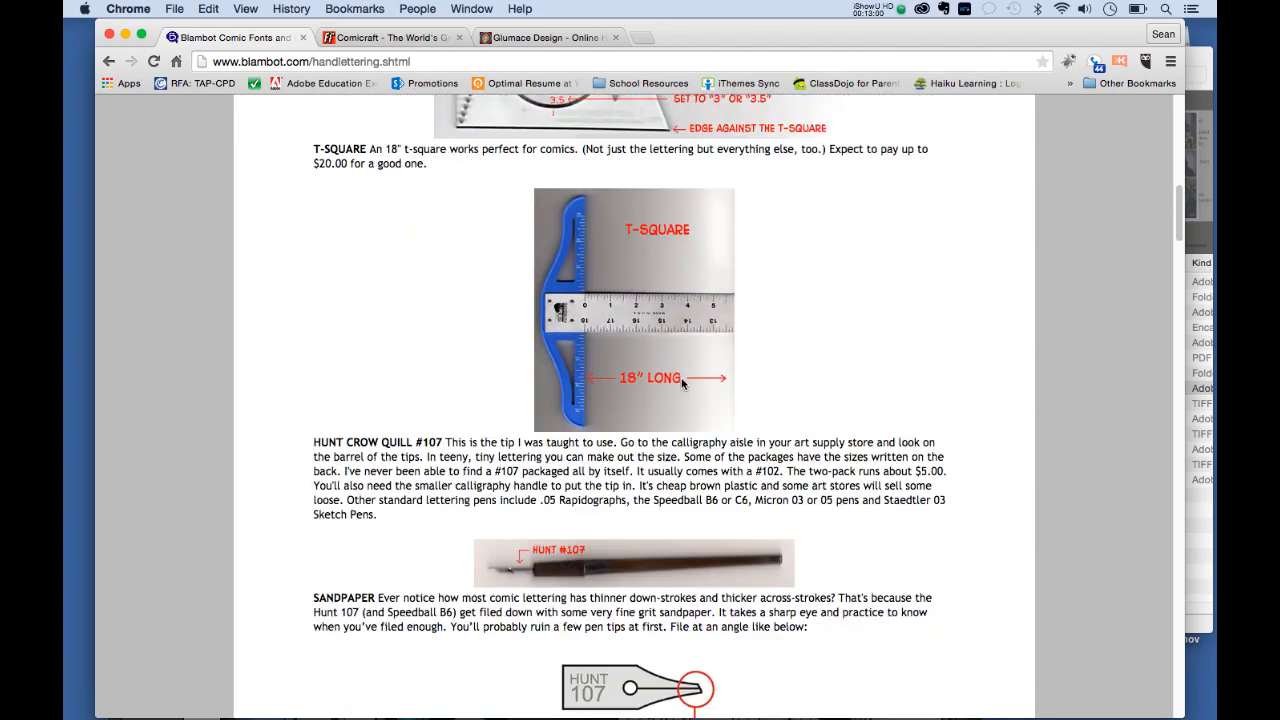
scroll(682, 378, down, 20)
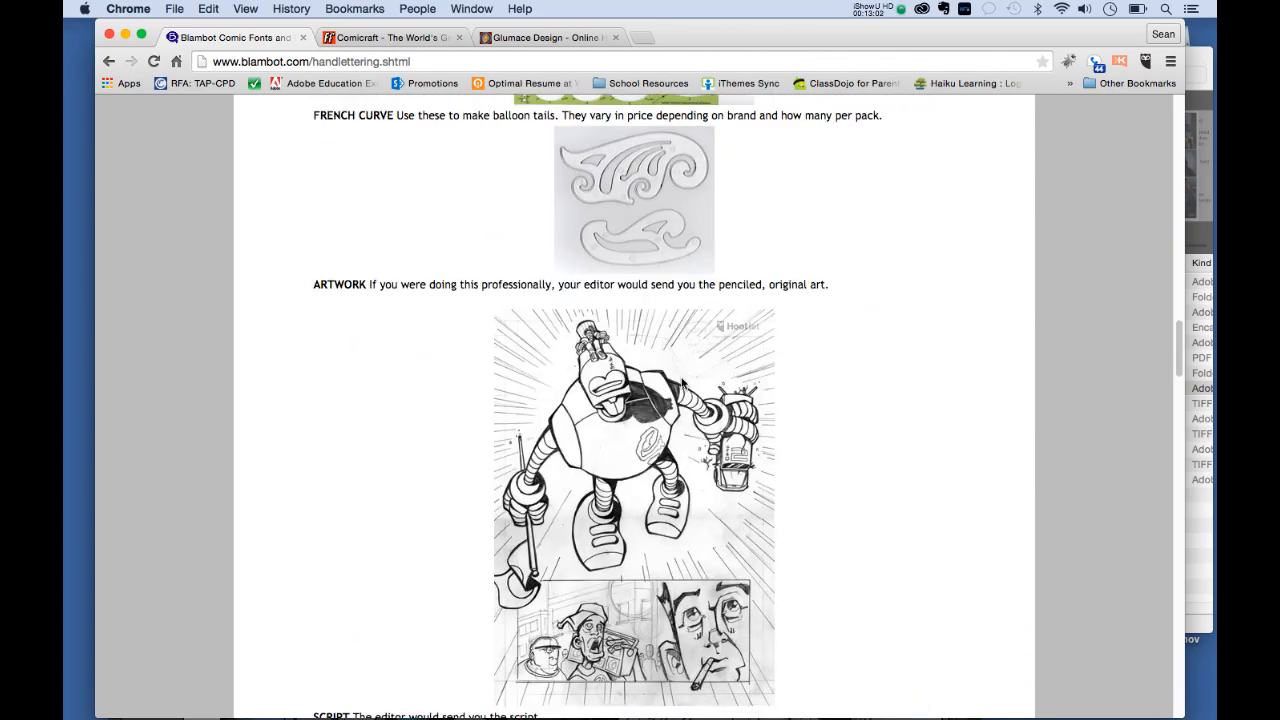
Step: Examine the rest of the hand lettering article, from the script and balloon placements through the guide drawing to the sound effects
scroll(682, 383, down, 3)
scroll(680, 378, up, 20)
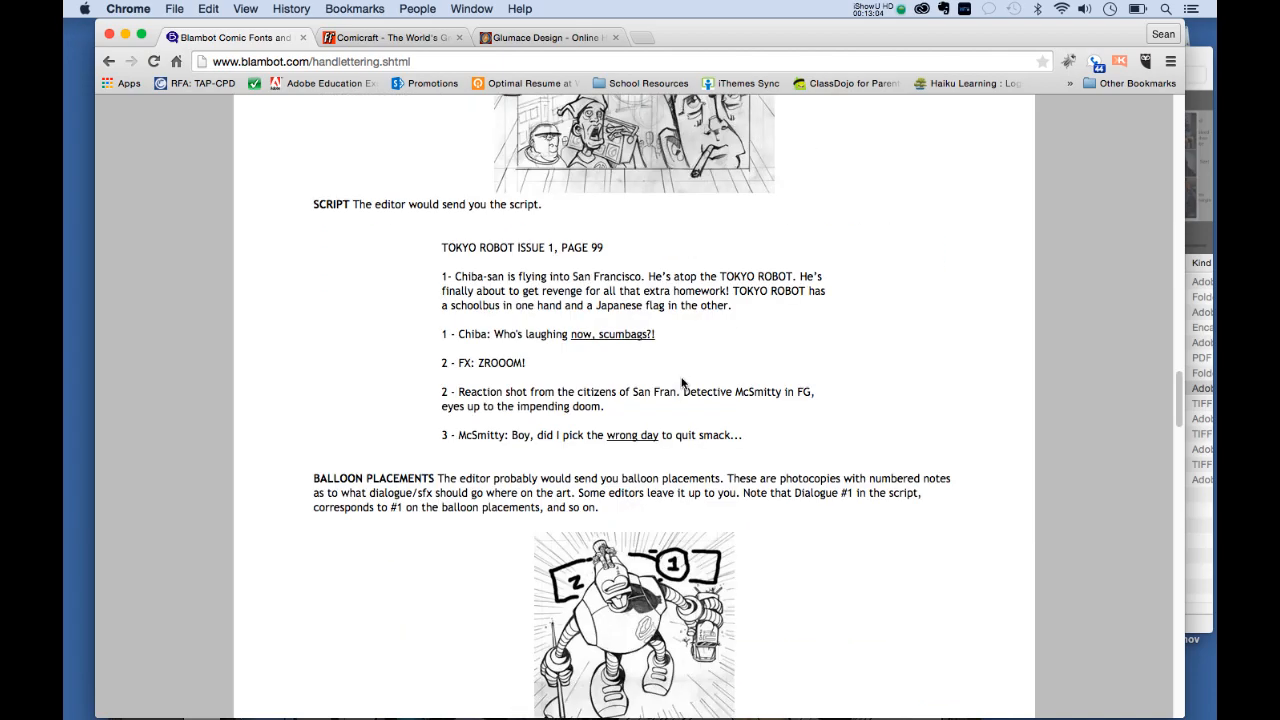
scroll(672, 568, down, 14)
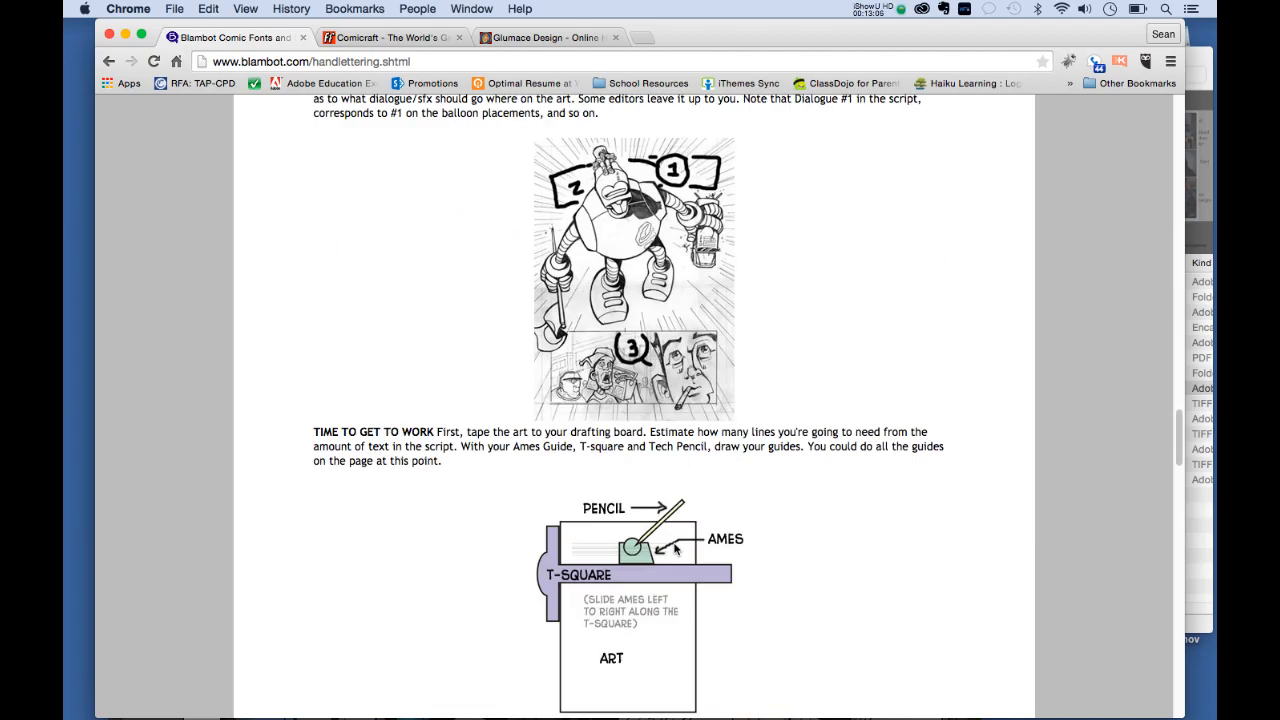
scroll(675, 546, down, 20)
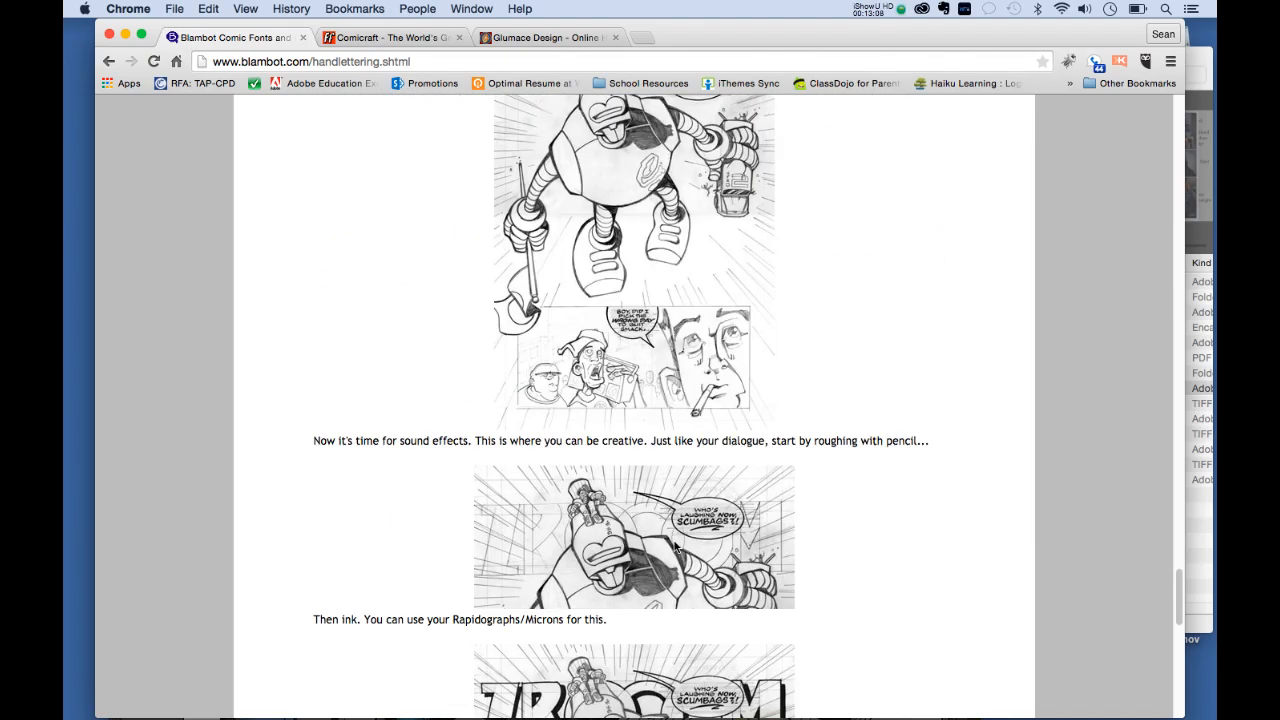
scroll(675, 546, up, 20)
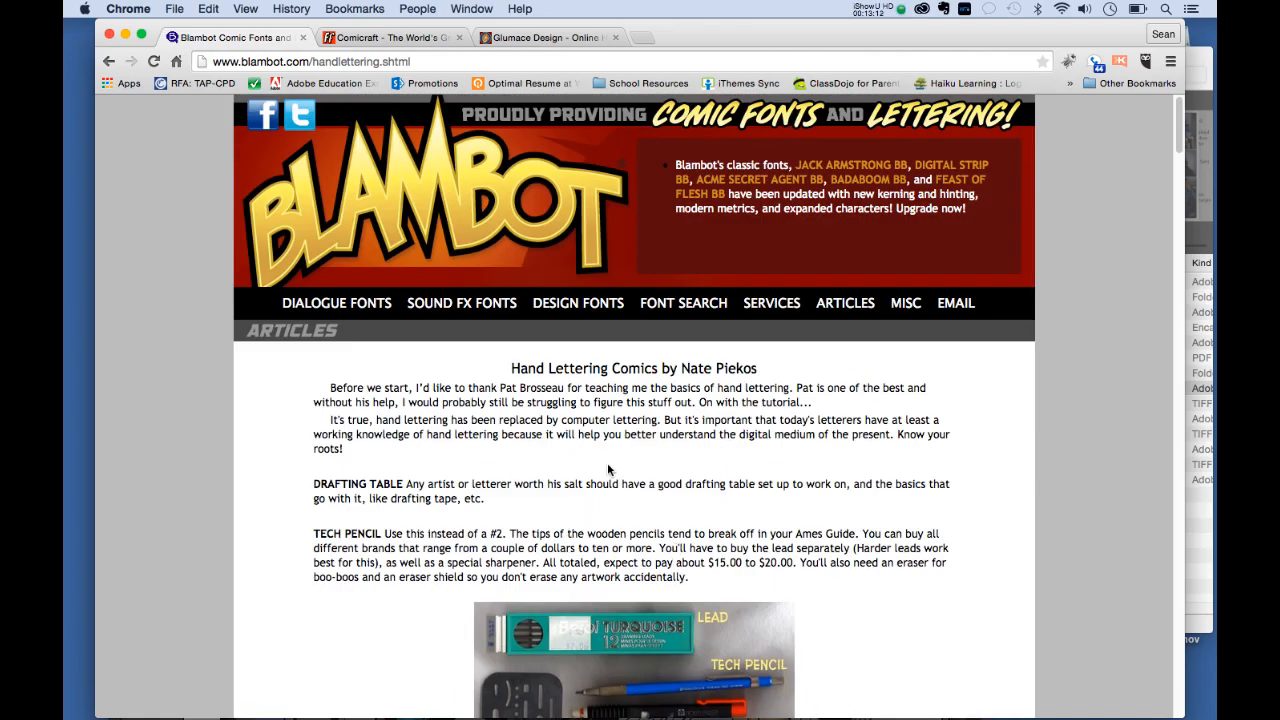
Step: Open the full list of Blambot dialogue fonts and look through the samples down to the end
mouse_move(372, 305)
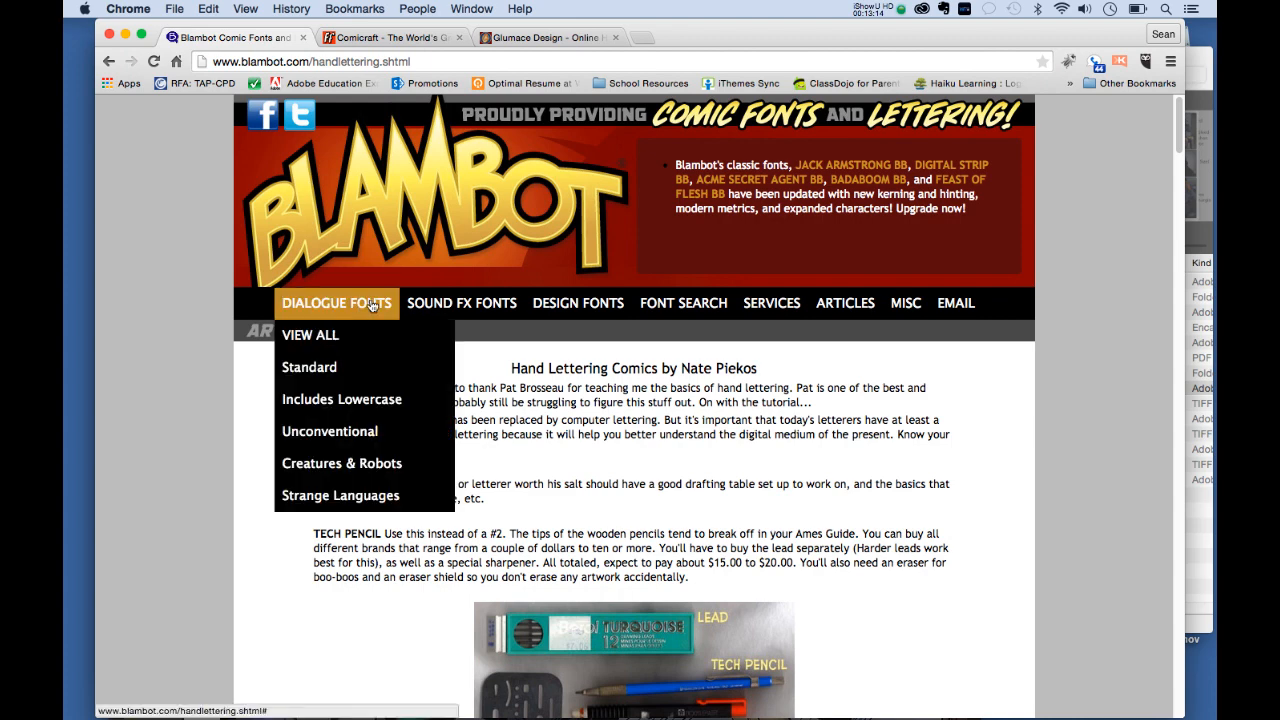
click(354, 333)
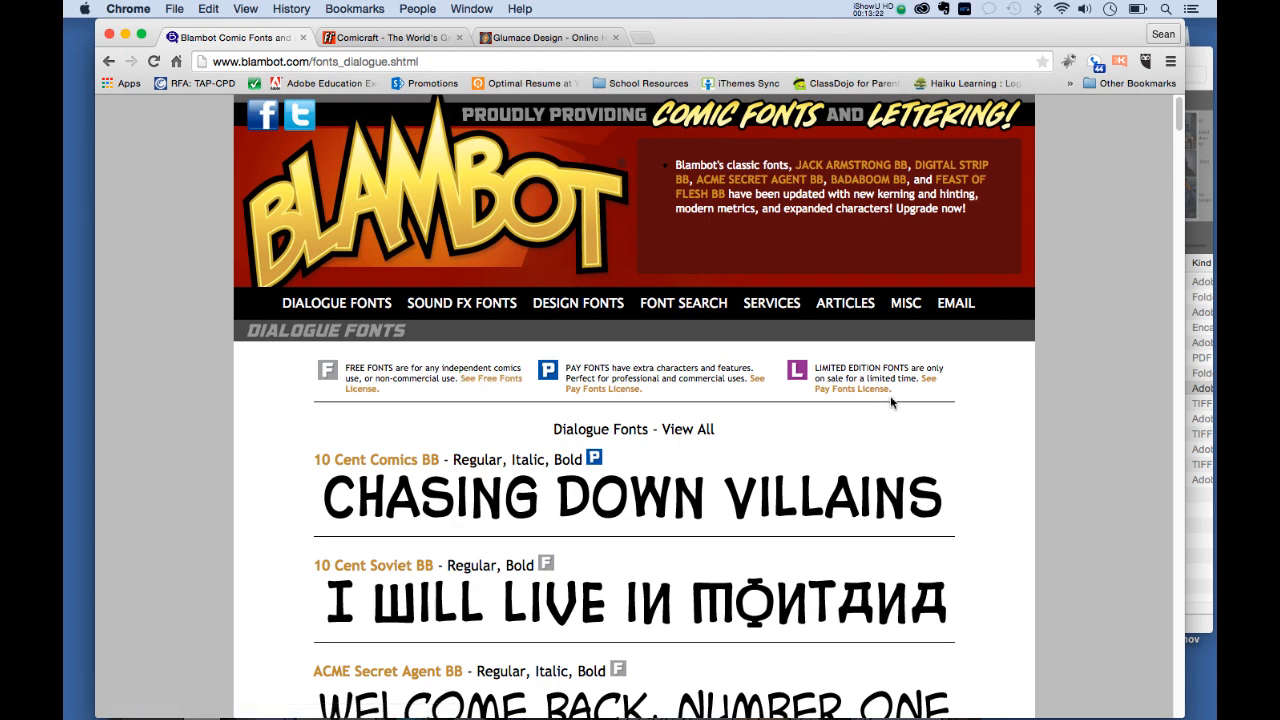
scroll(1181, 133, down, 3)
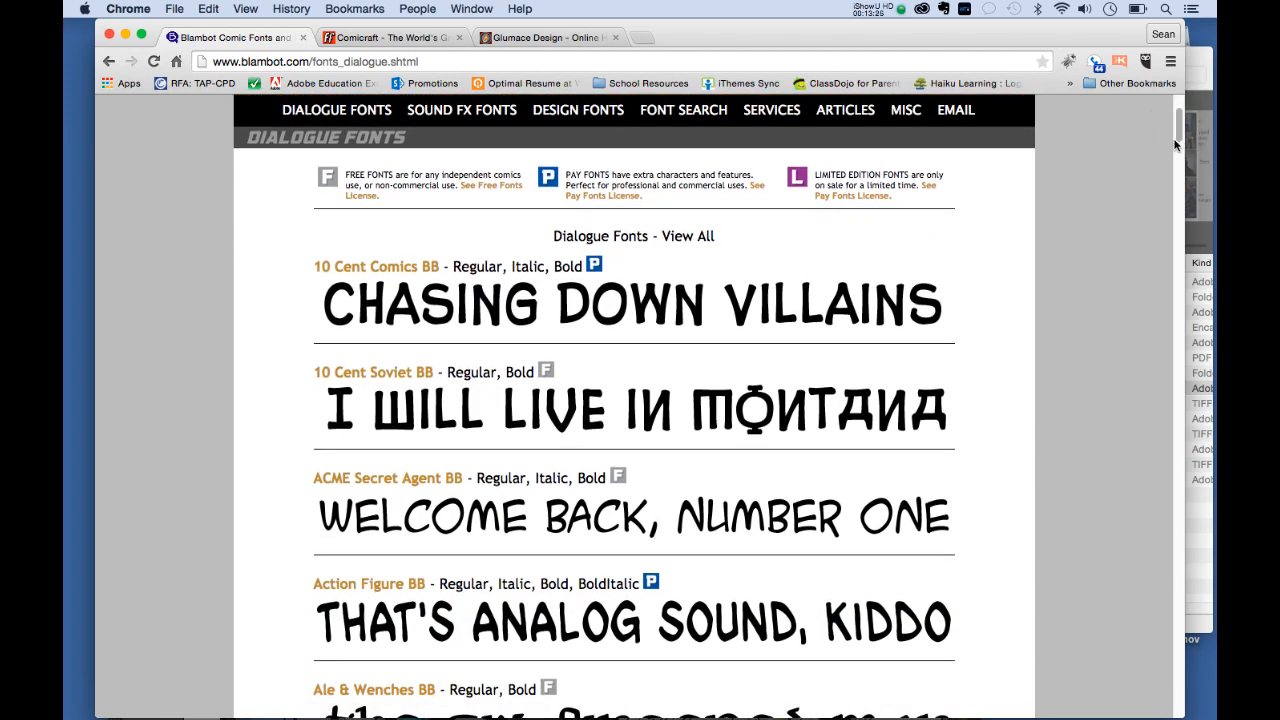
drag(1178, 142, 1173, 224)
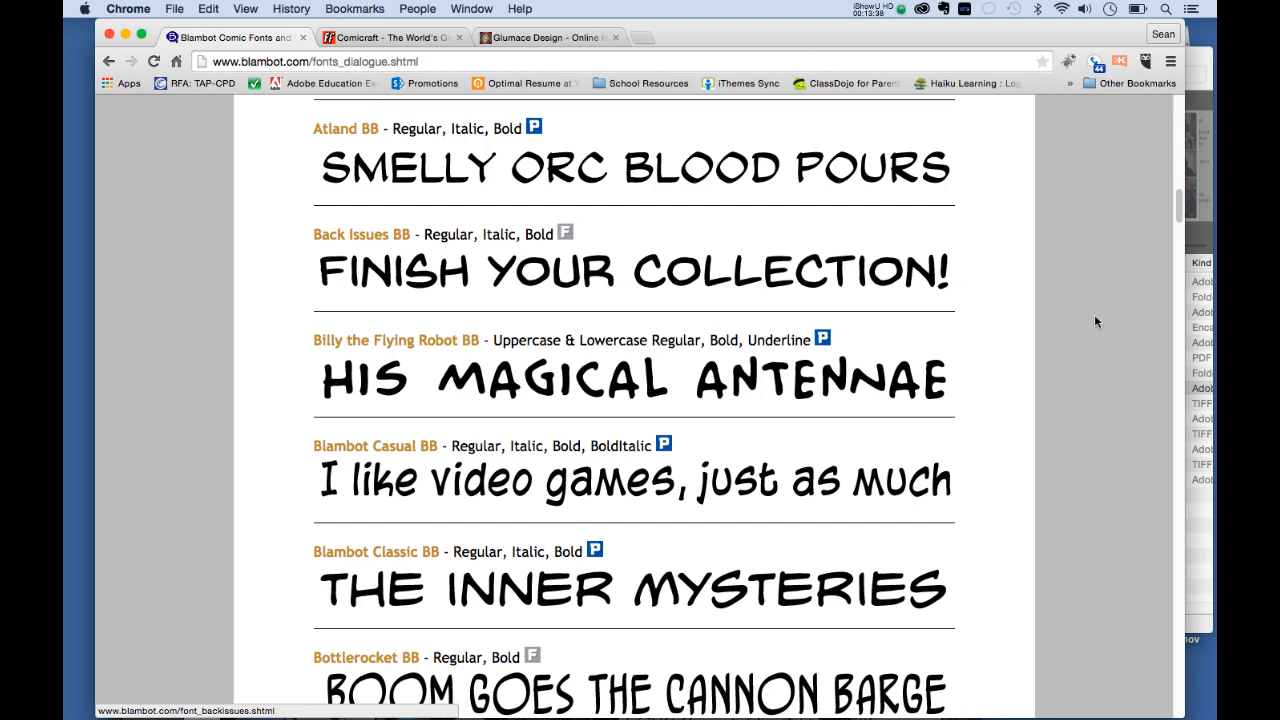
drag(1181, 217, 1134, 310)
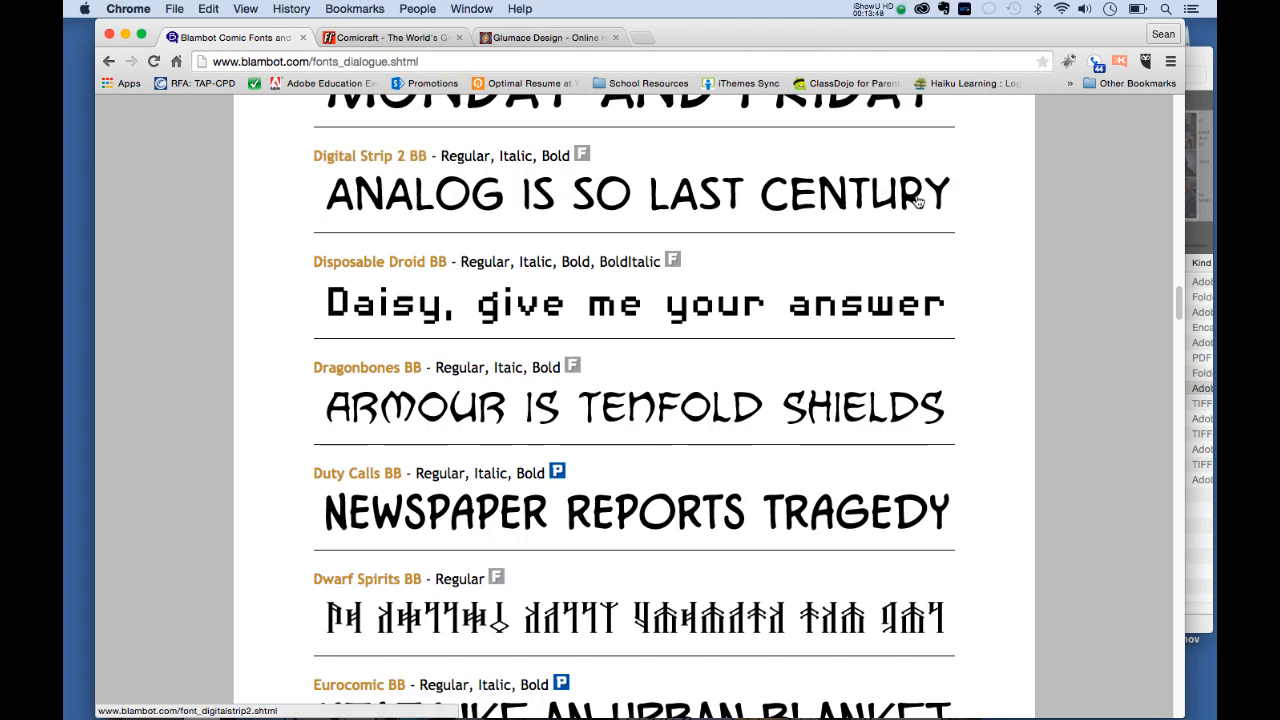
drag(1180, 305, 1179, 686)
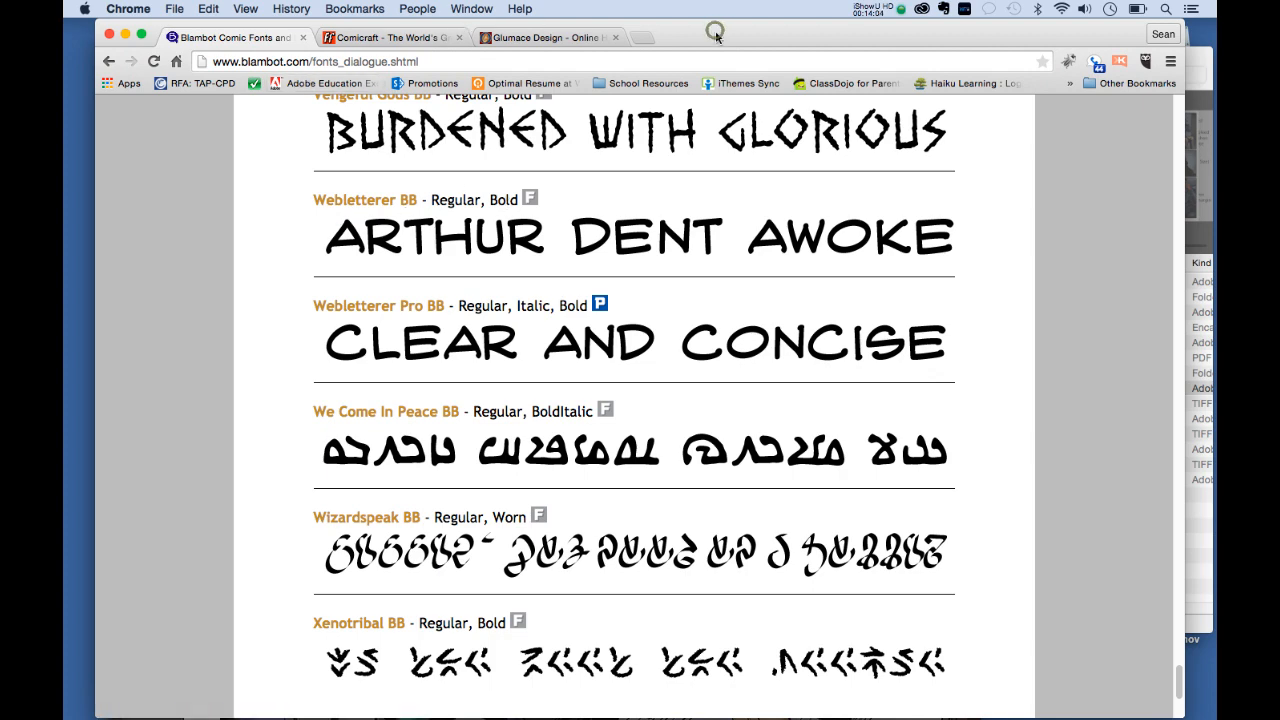
Step: Switch to Illustrator, check the font and size of the thought balloon text in page08.ai, and return to the "OH!" text in test.ai
drag(717, 34, 719, 172)
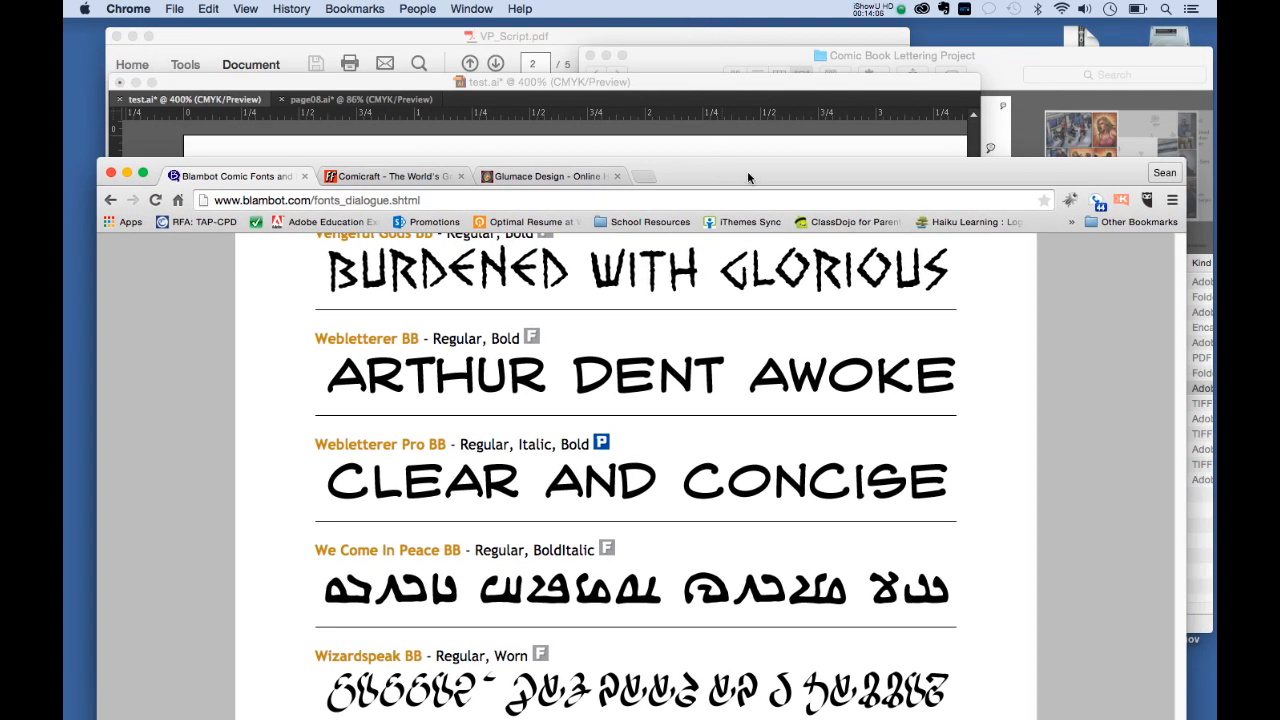
click(628, 82)
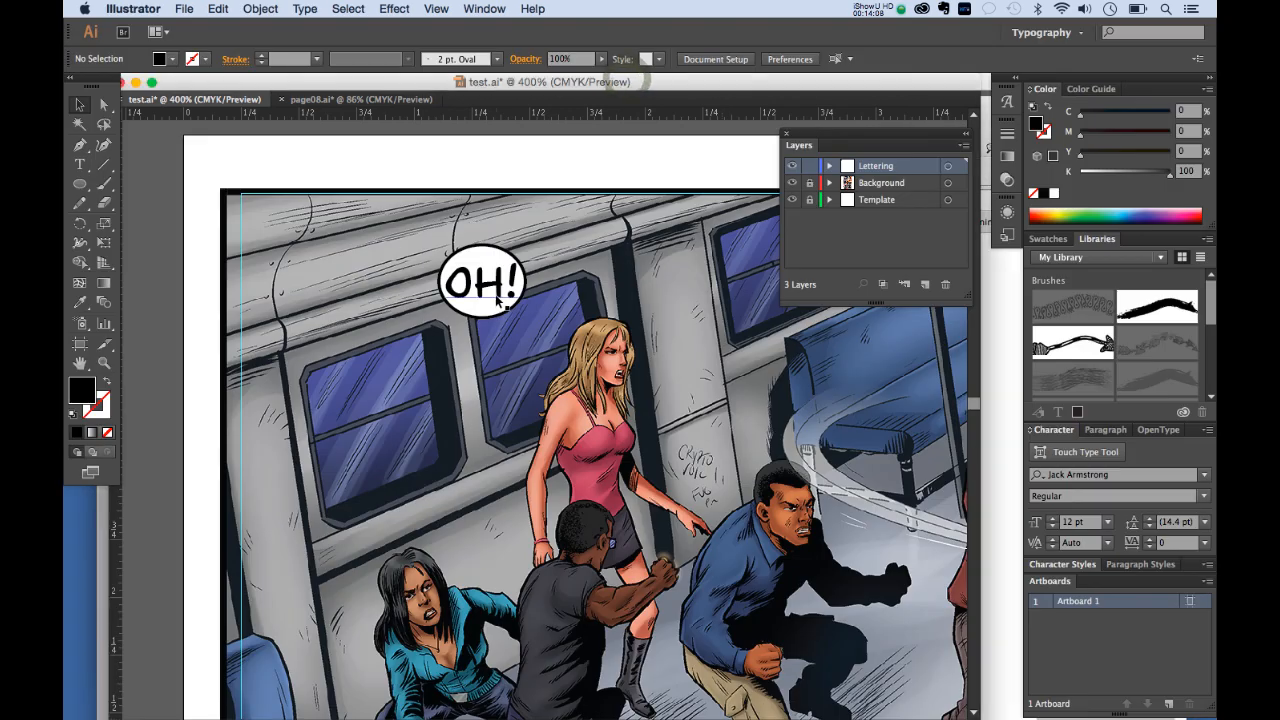
click(322, 102)
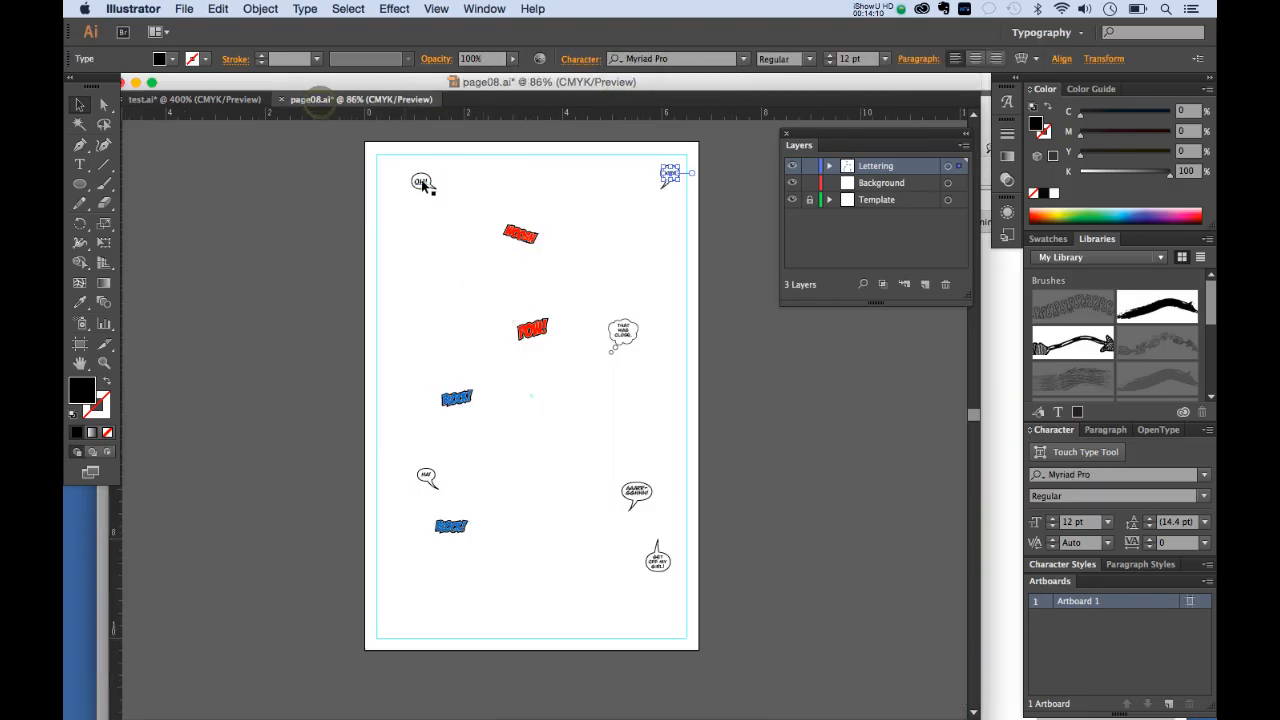
click(628, 334)
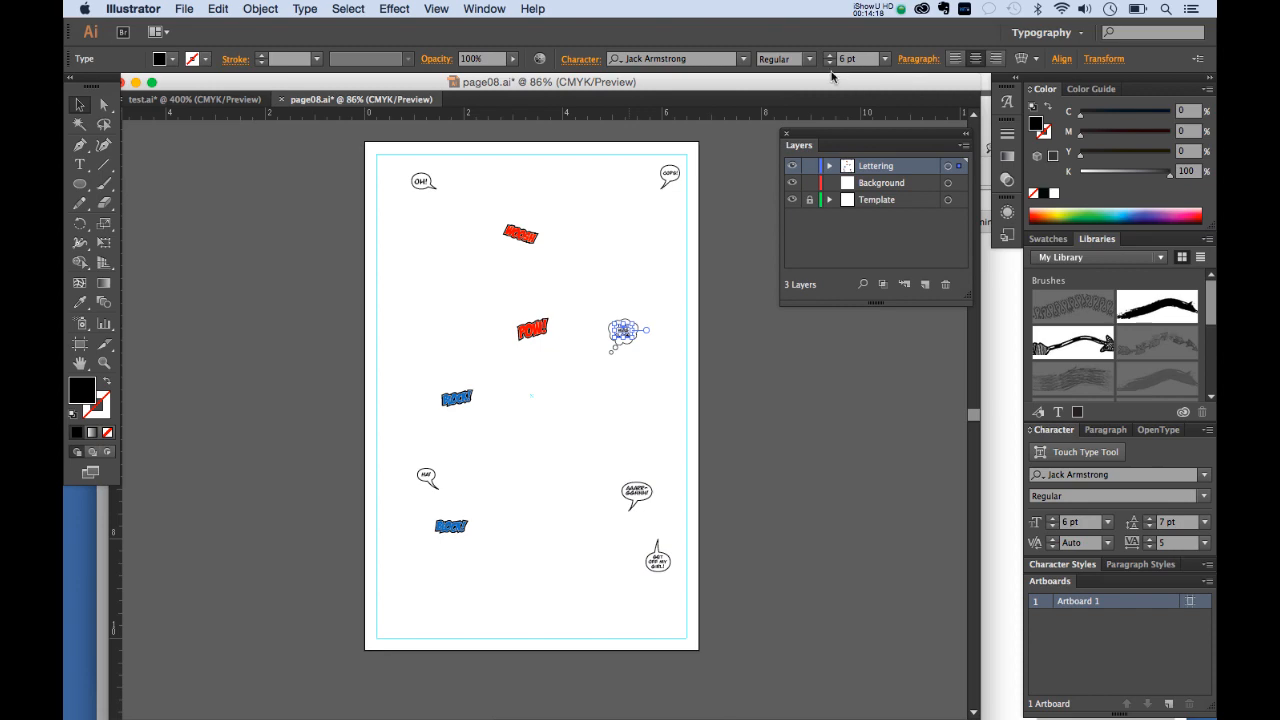
click(195, 102)
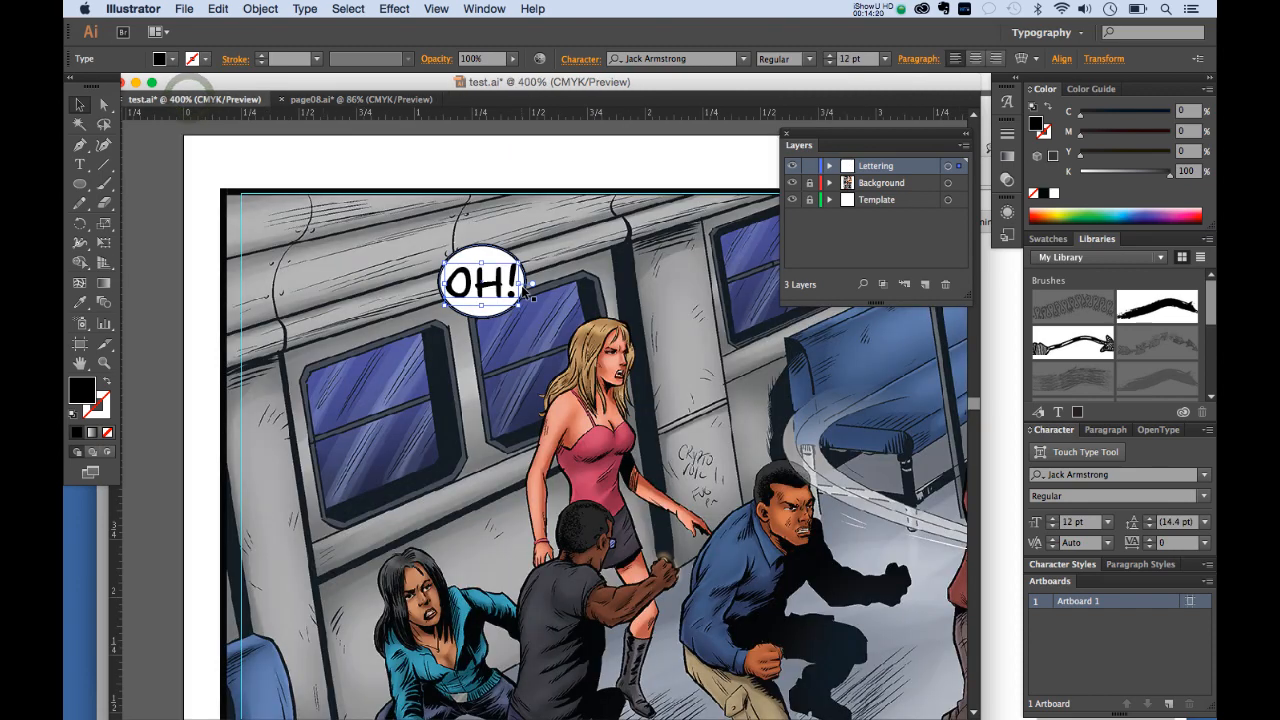
Step: Set the "OH!" text to 6 pt and move it to the middle of the balloon
click(885, 59)
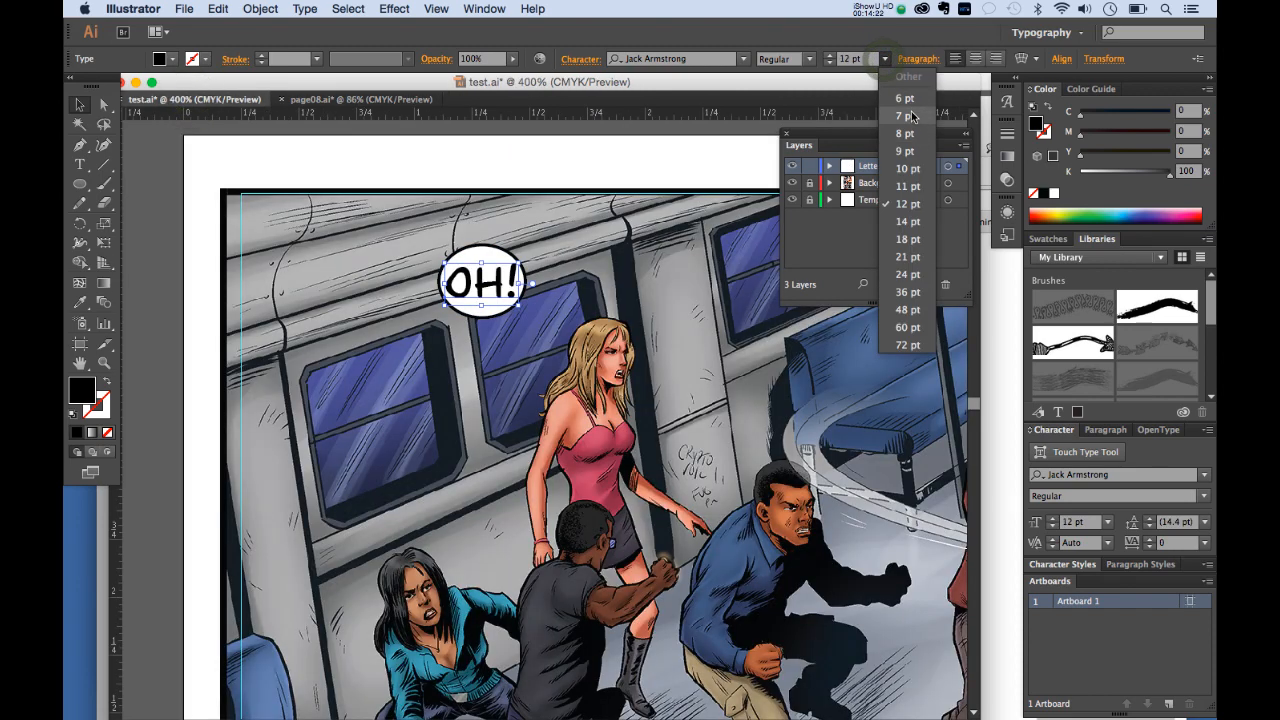
click(910, 102)
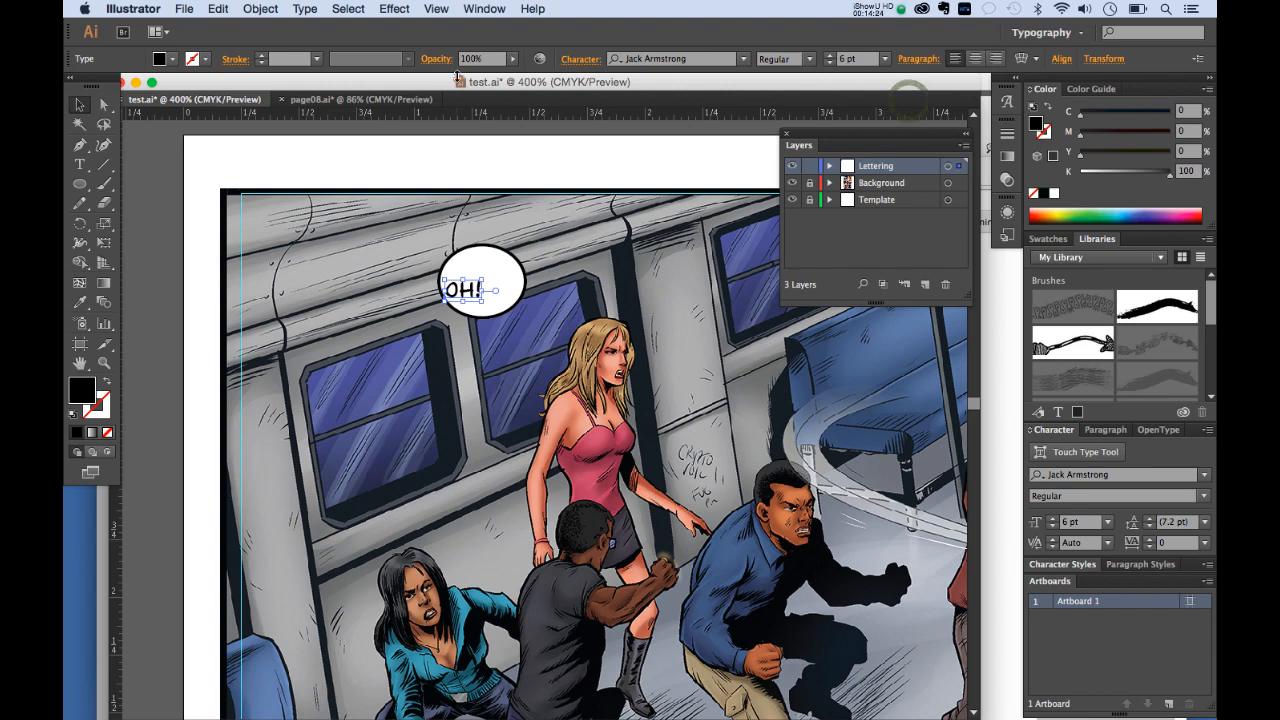
click(494, 10)
click(488, 10)
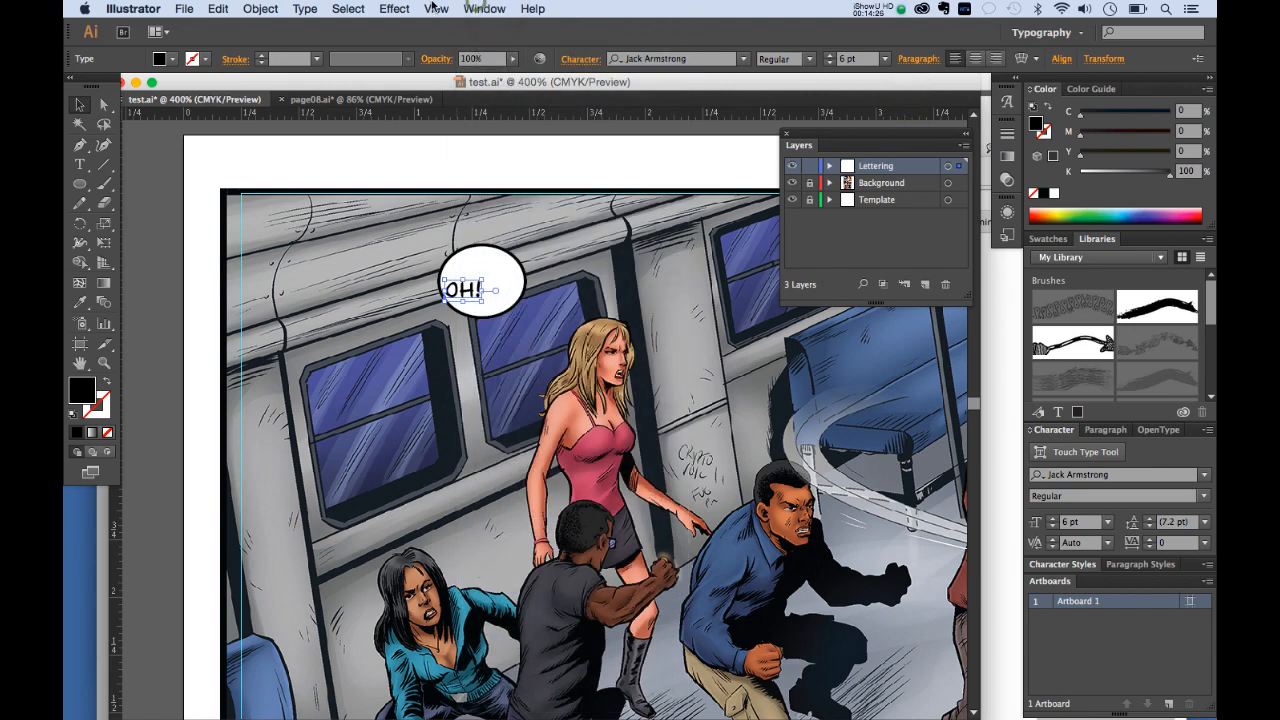
click(304, 9)
click(304, 9)
drag(465, 292, 482, 283)
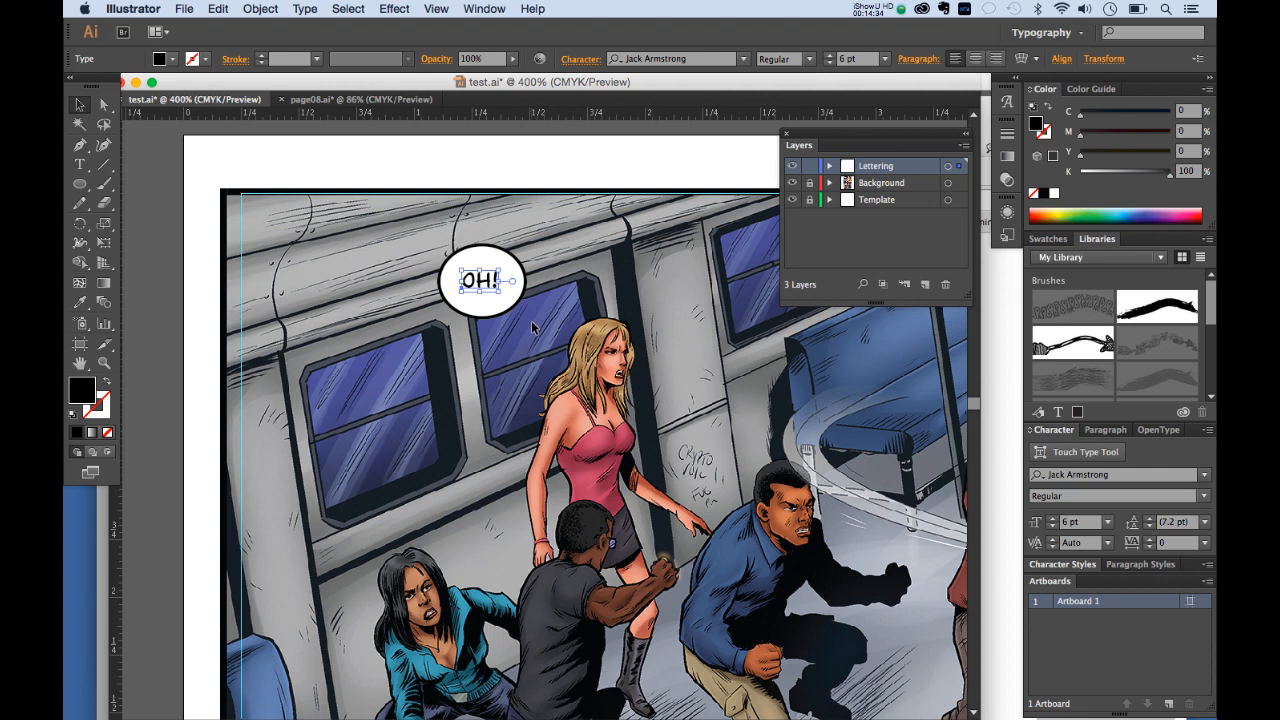
Step: Set the "OH!" text to 10 pt and centre it in the balloon
click(884, 58)
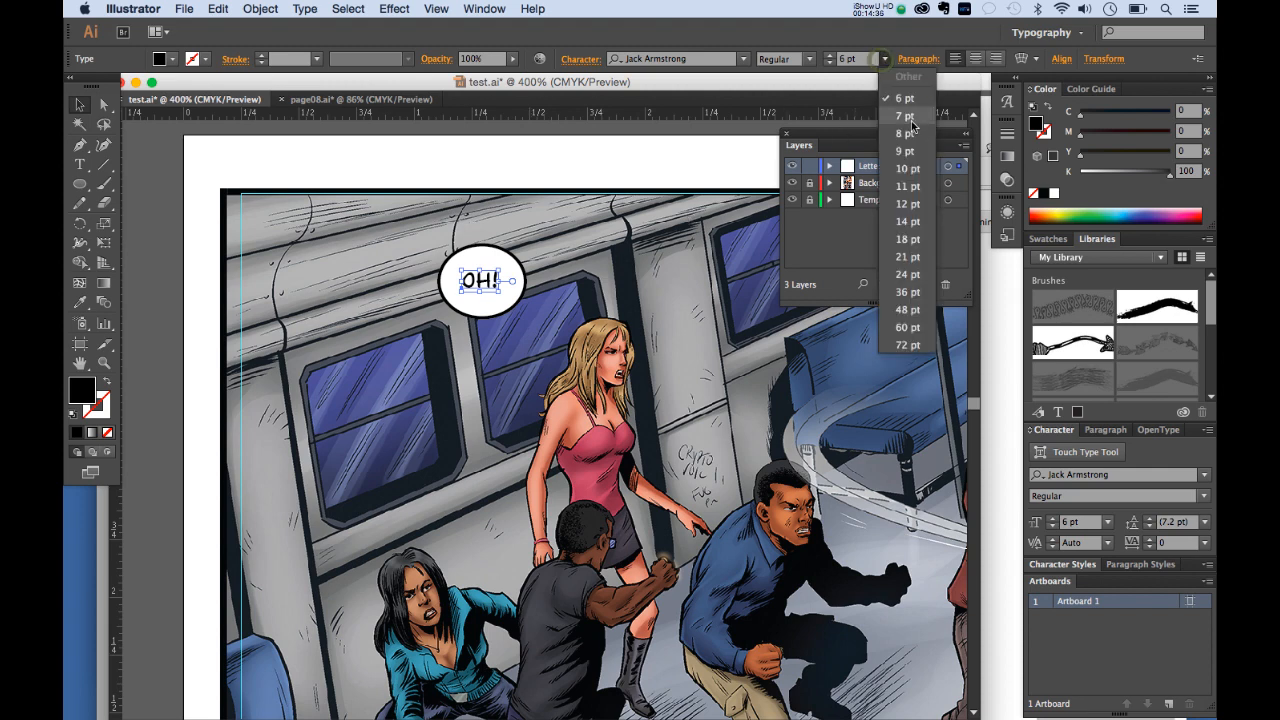
click(918, 174)
drag(499, 282, 490, 290)
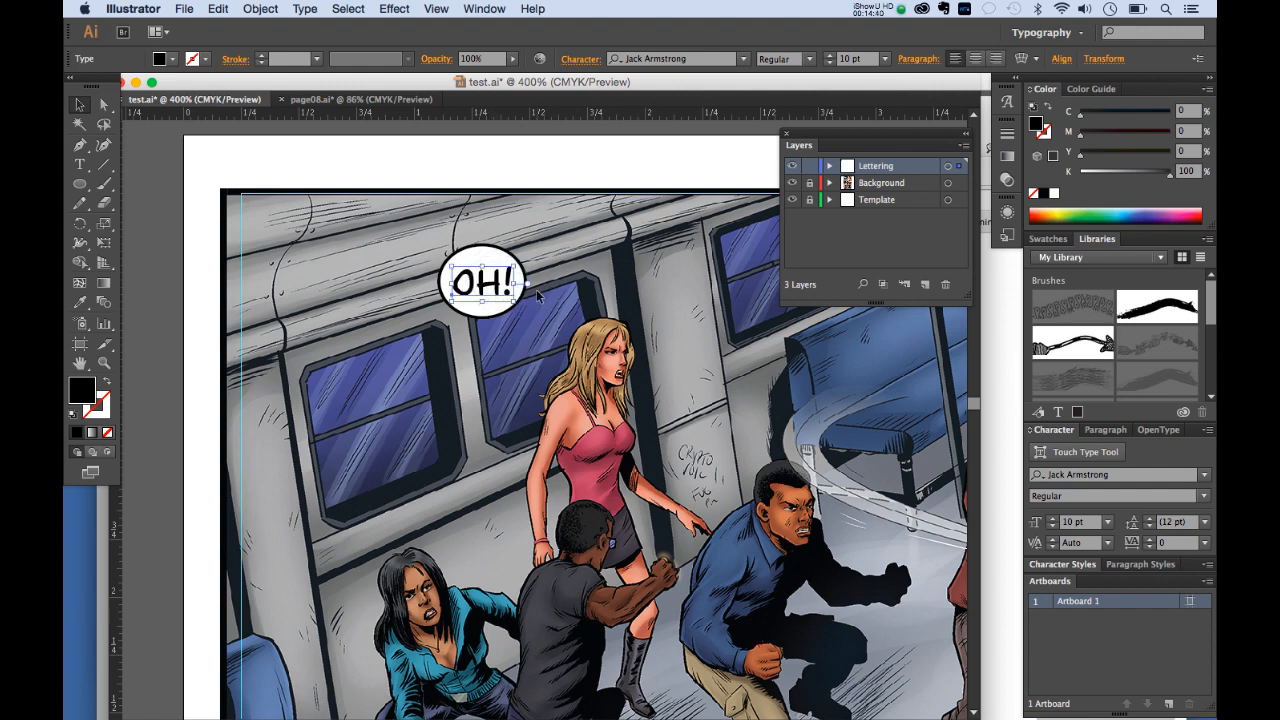
Step: Lower the balloon ellipse's upper edge slightly and adjust its lower-right corner to fit the "OH!" text
click(493, 254)
drag(482, 245, 482, 249)
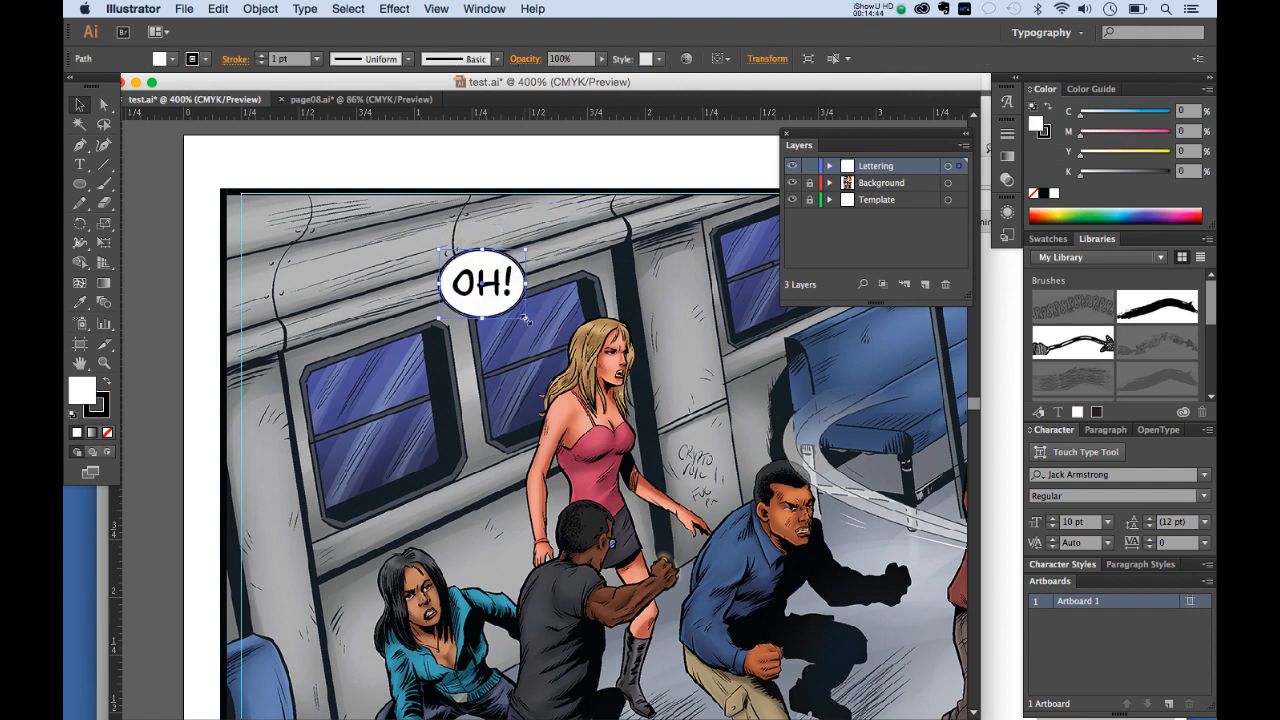
drag(524, 318, 529, 321)
Step: Pull the balloon's left and right anchor points slightly inward with the Direct Selection tool and deselect the balloon
click(102, 107)
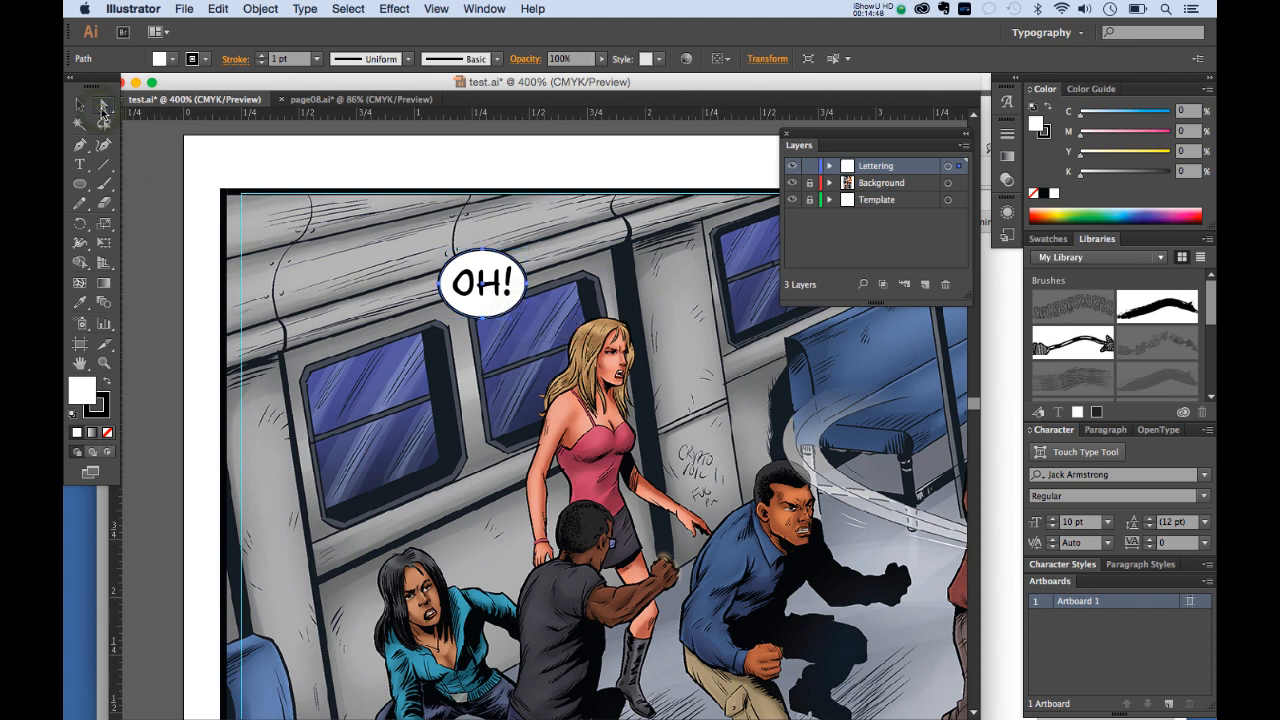
click(438, 278)
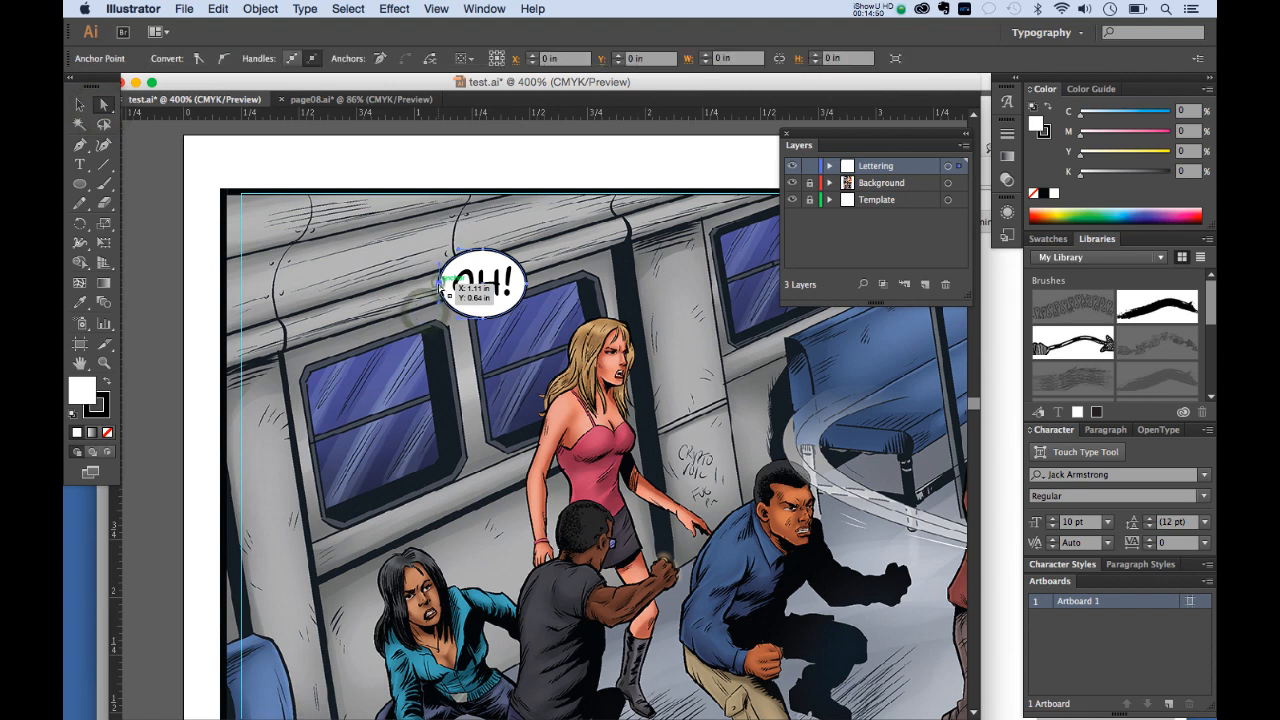
drag(438, 270, 447, 284)
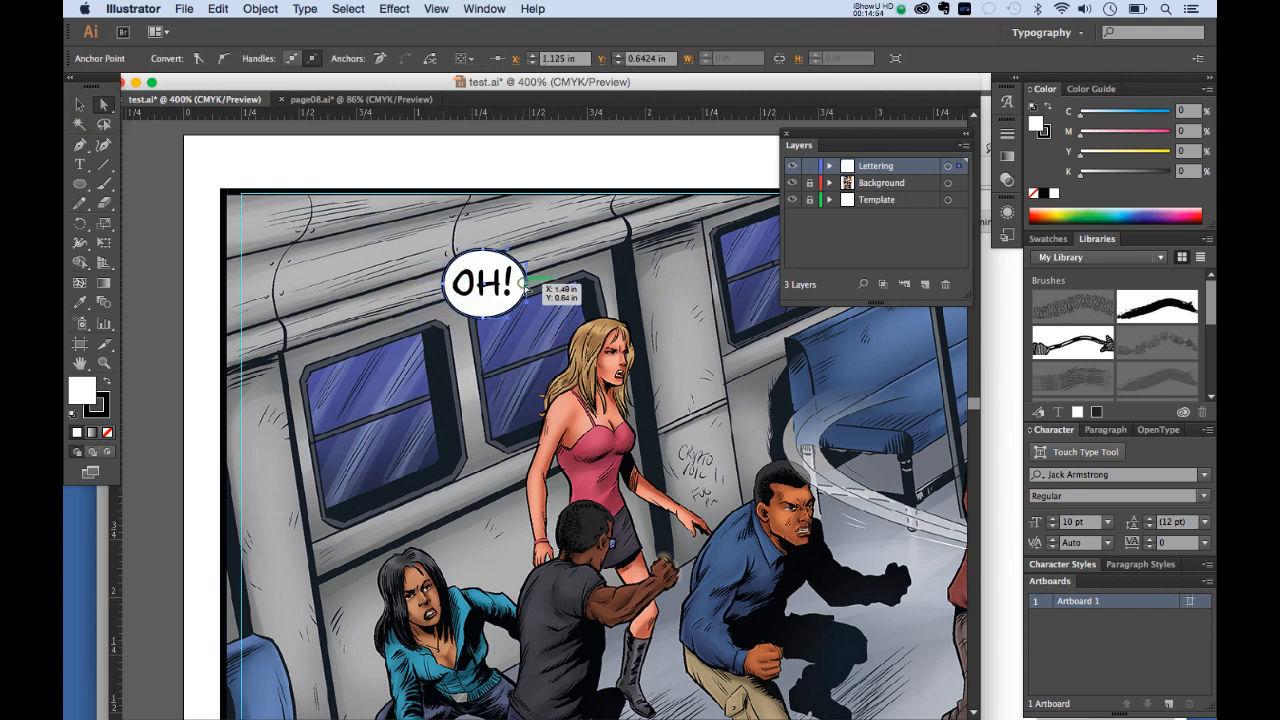
drag(527, 287, 523, 287)
drag(482, 249, 483, 254)
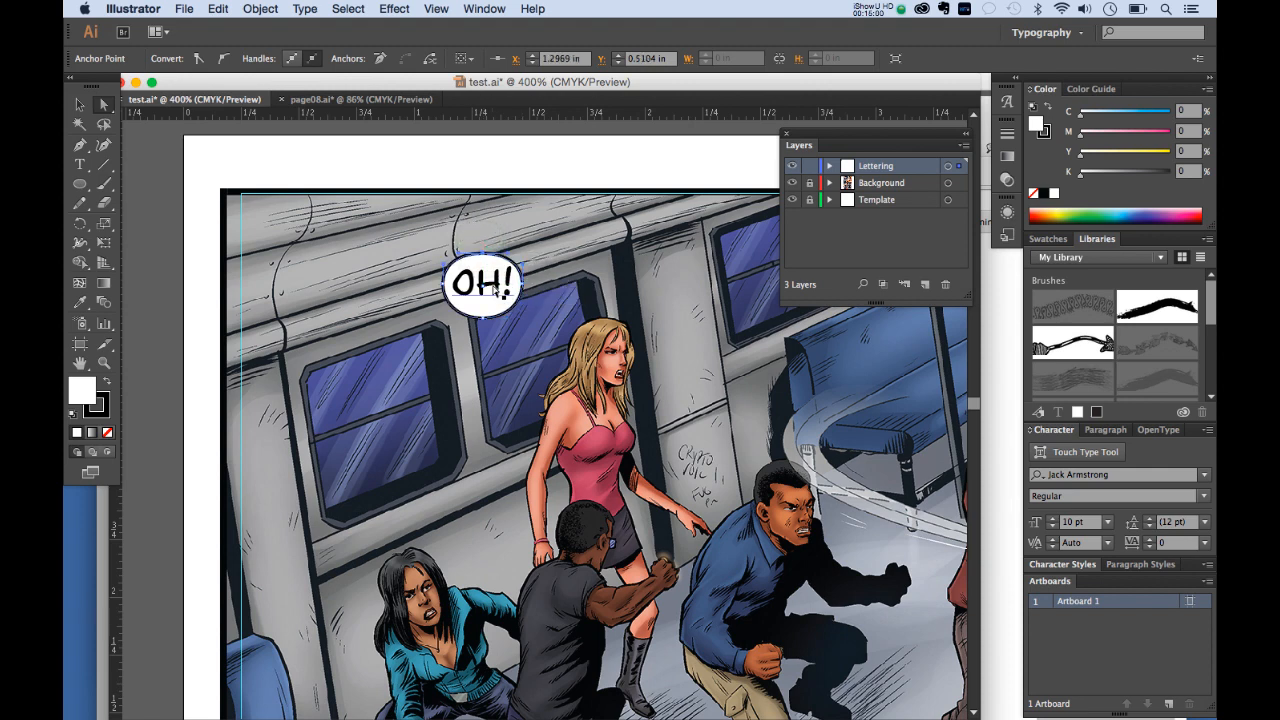
click(539, 291)
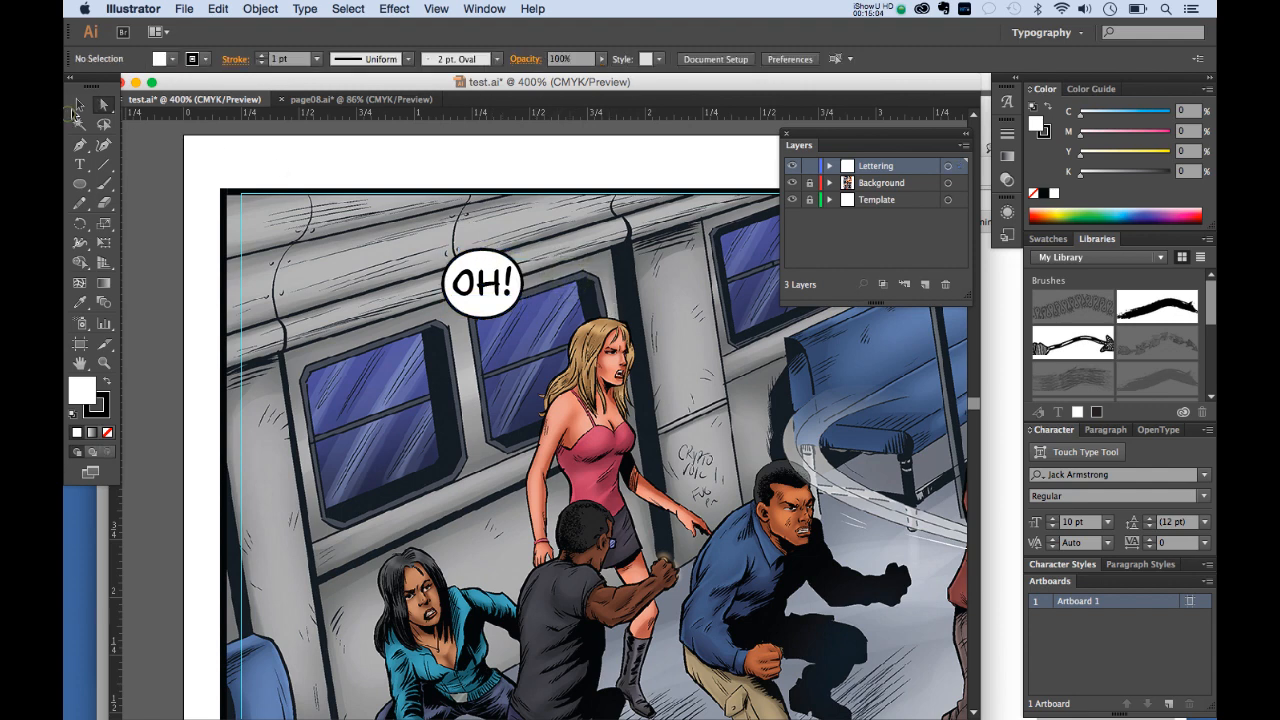
Step: Widen the balloon slightly at its right side with the Selection tool and deselect it
click(76, 106)
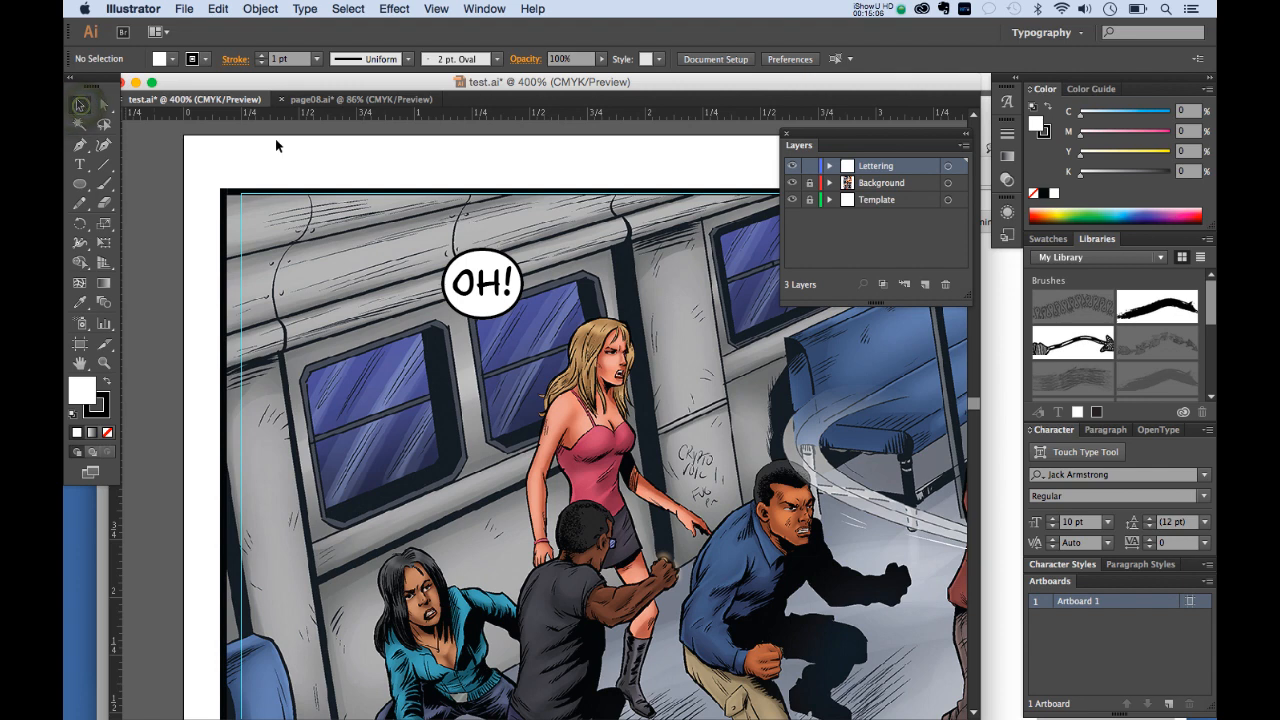
click(515, 292)
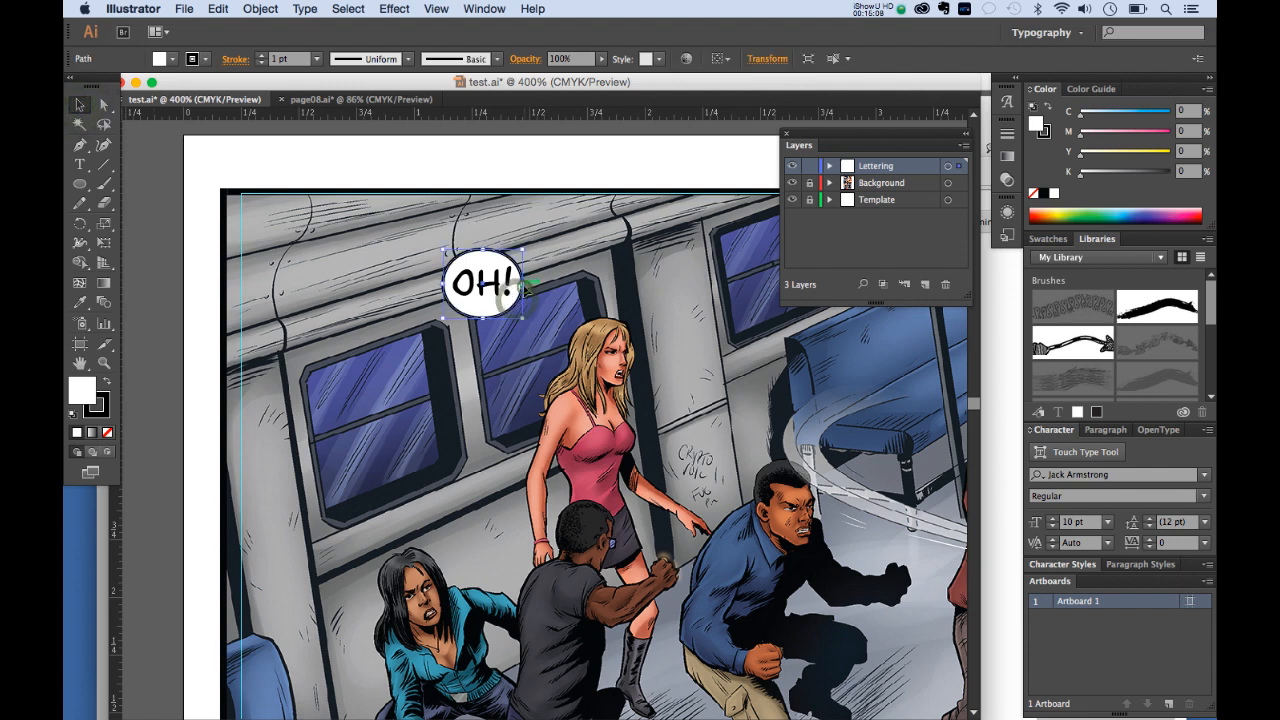
drag(522, 285, 527, 287)
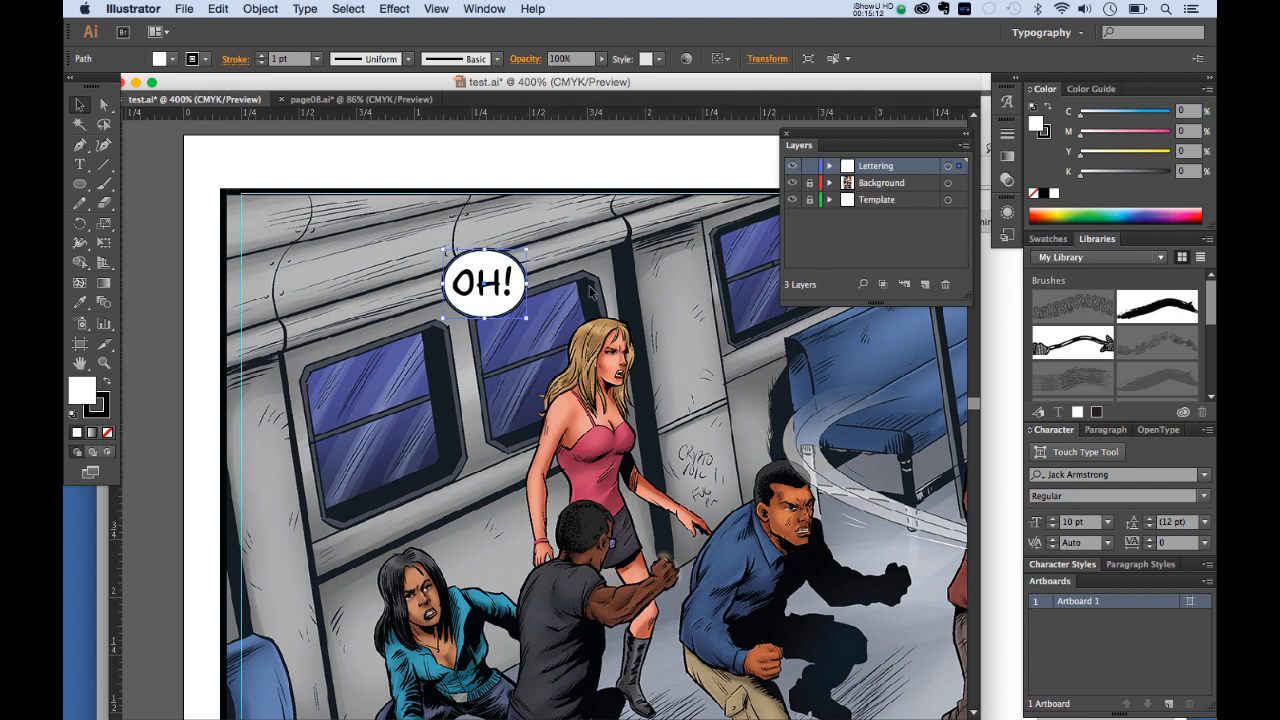
click(588, 287)
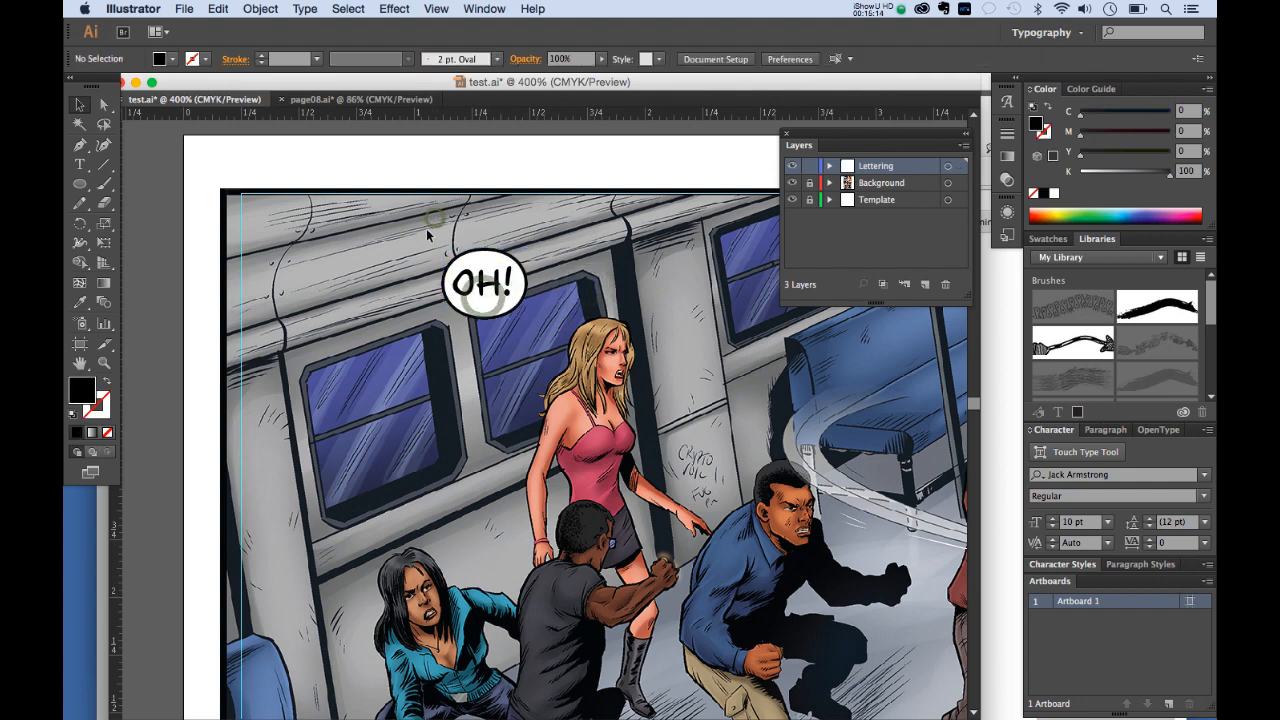
Step: Select the balloon together with its "OH!" text, move both slightly down towards the blonde woman, and deselect them
drag(426, 228, 507, 319)
click(648, 265)
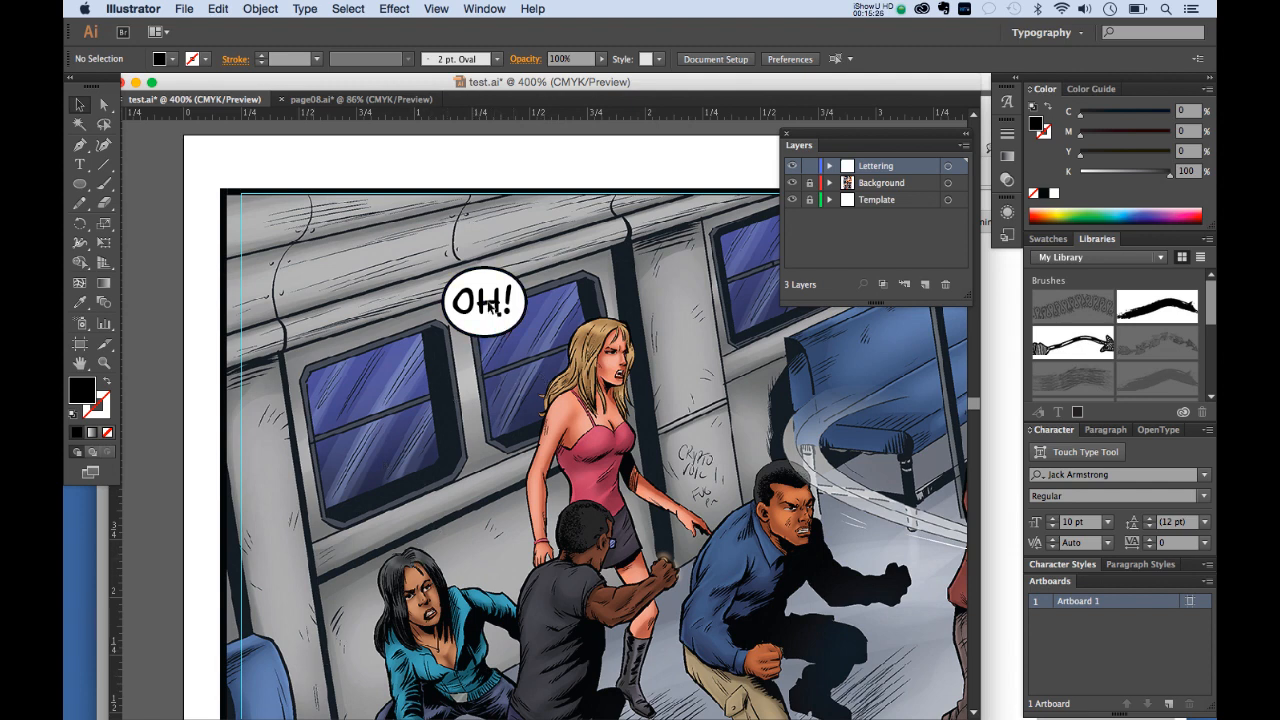
drag(515, 323, 515, 308)
click(558, 320)
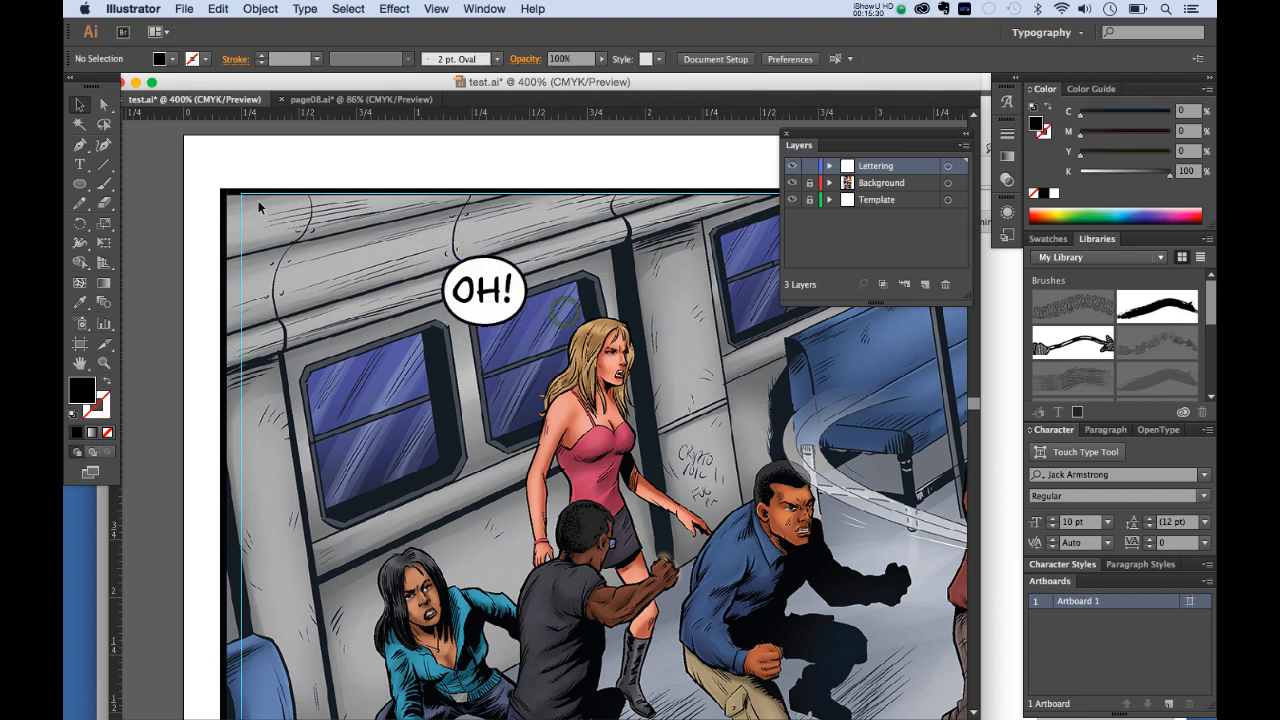
Step: Draw a curved, pointed tail from the "OH!" balloon towards the blonde woman's head with the Pen tool, using white fill and 1 pt black stroke
key(d)
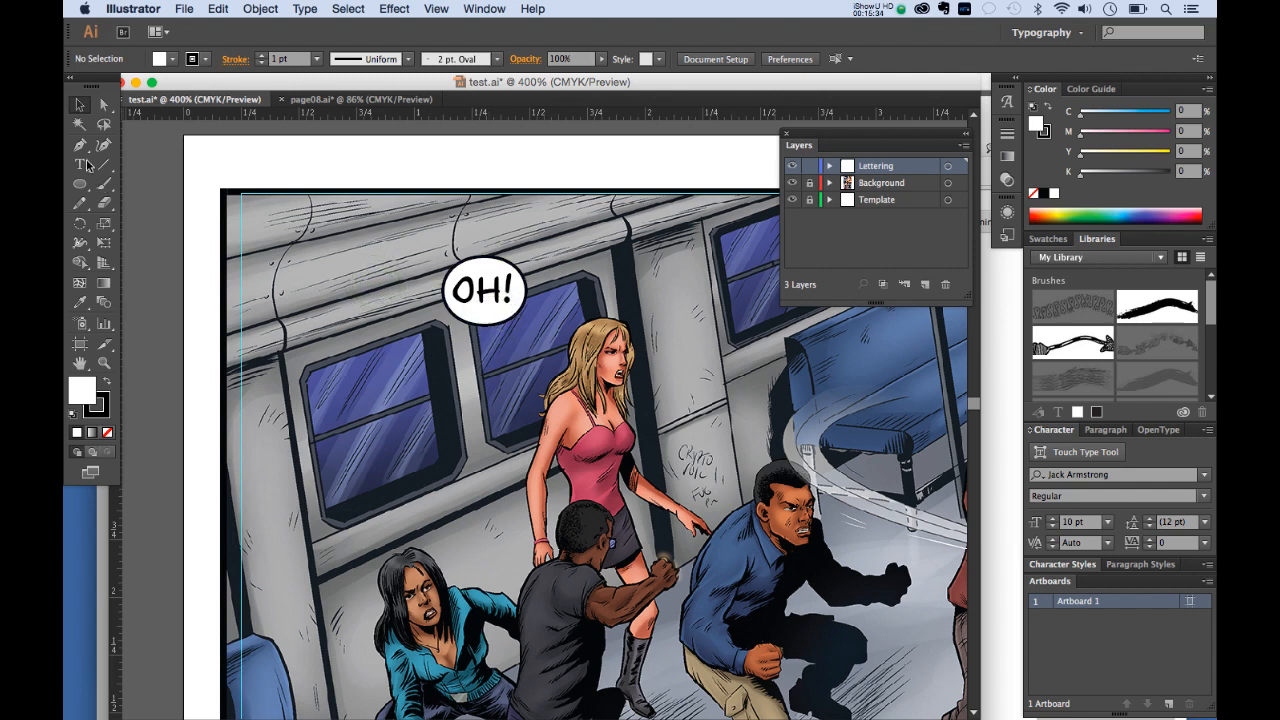
click(82, 150)
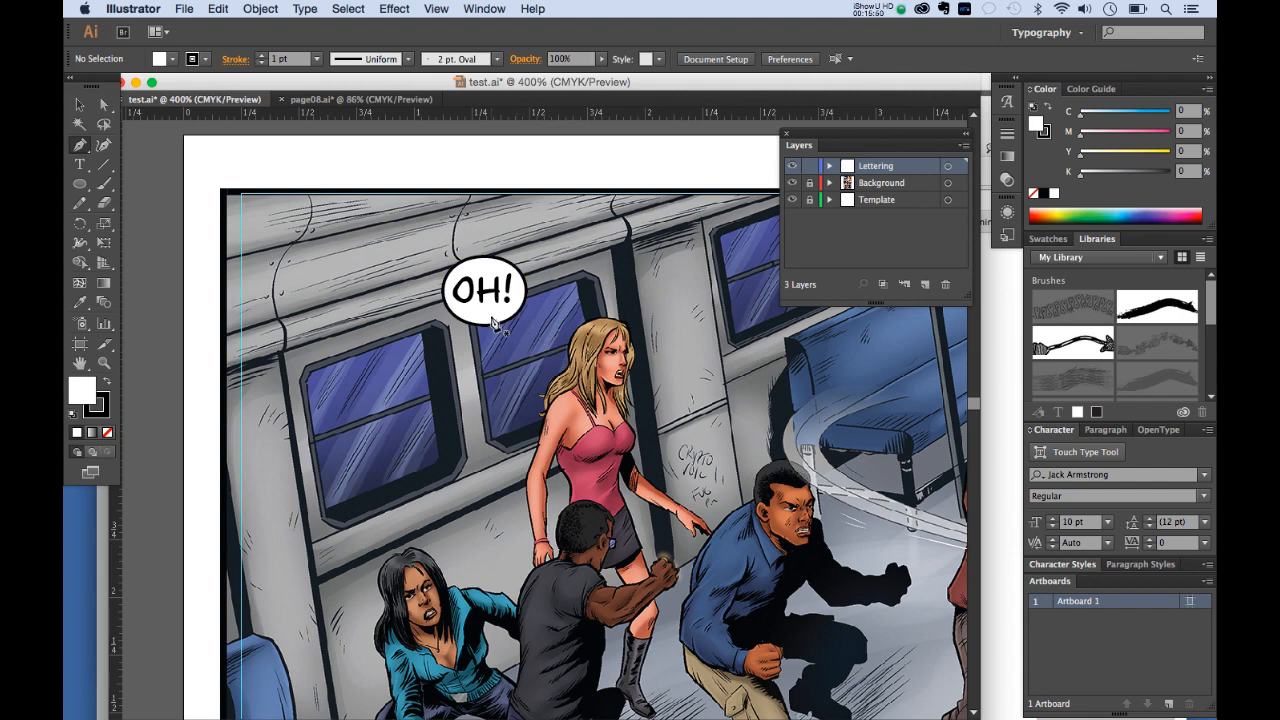
drag(491, 317, 540, 348)
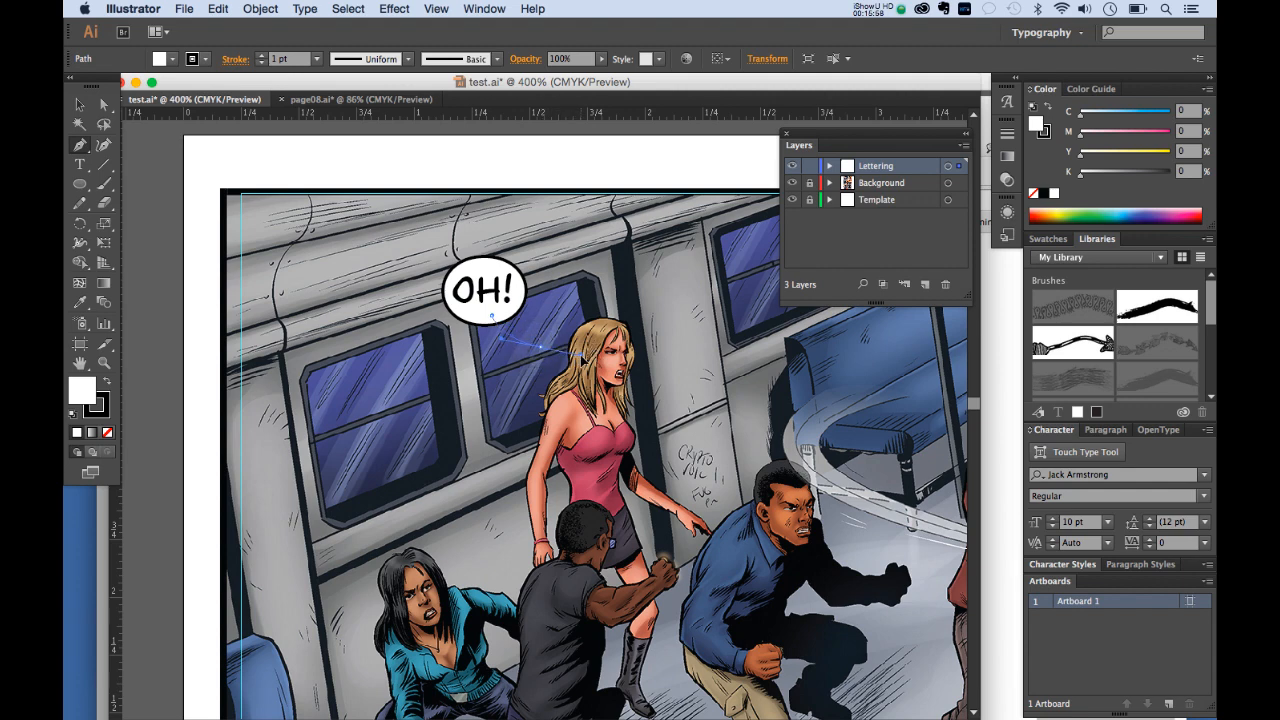
drag(582, 357, 581, 357)
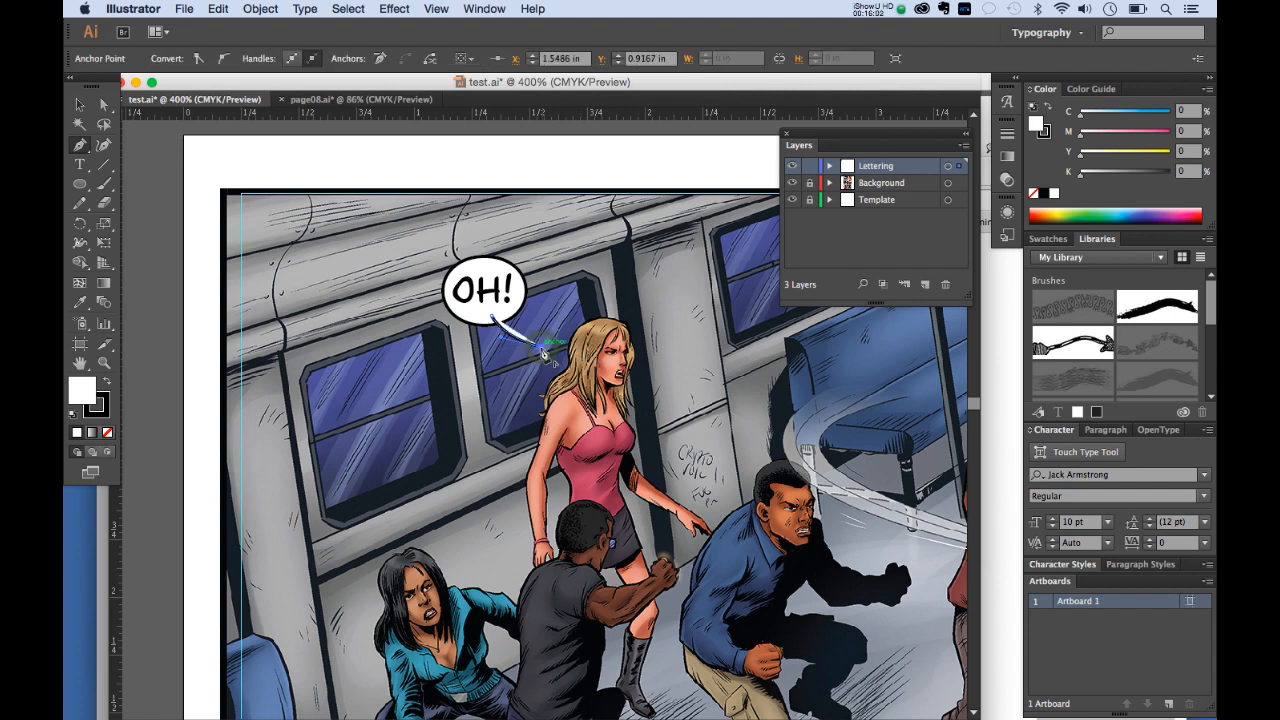
click(510, 309)
drag(510, 309, 509, 285)
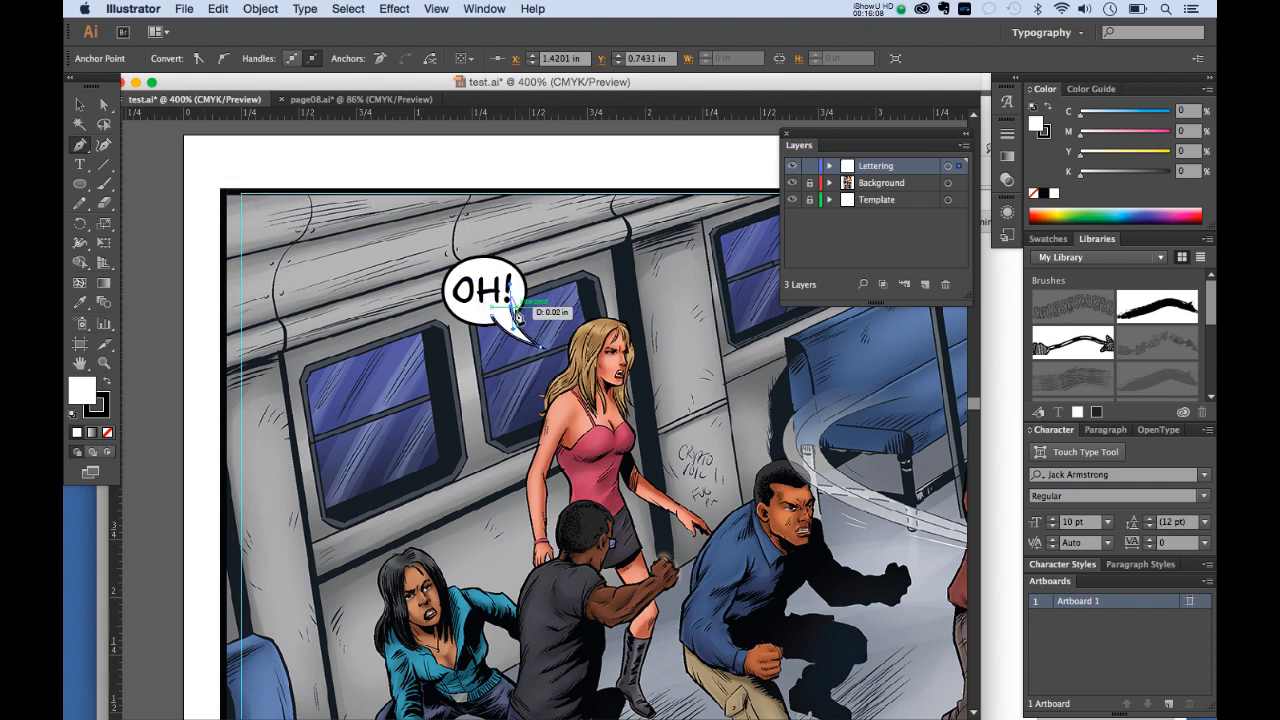
click(510, 309)
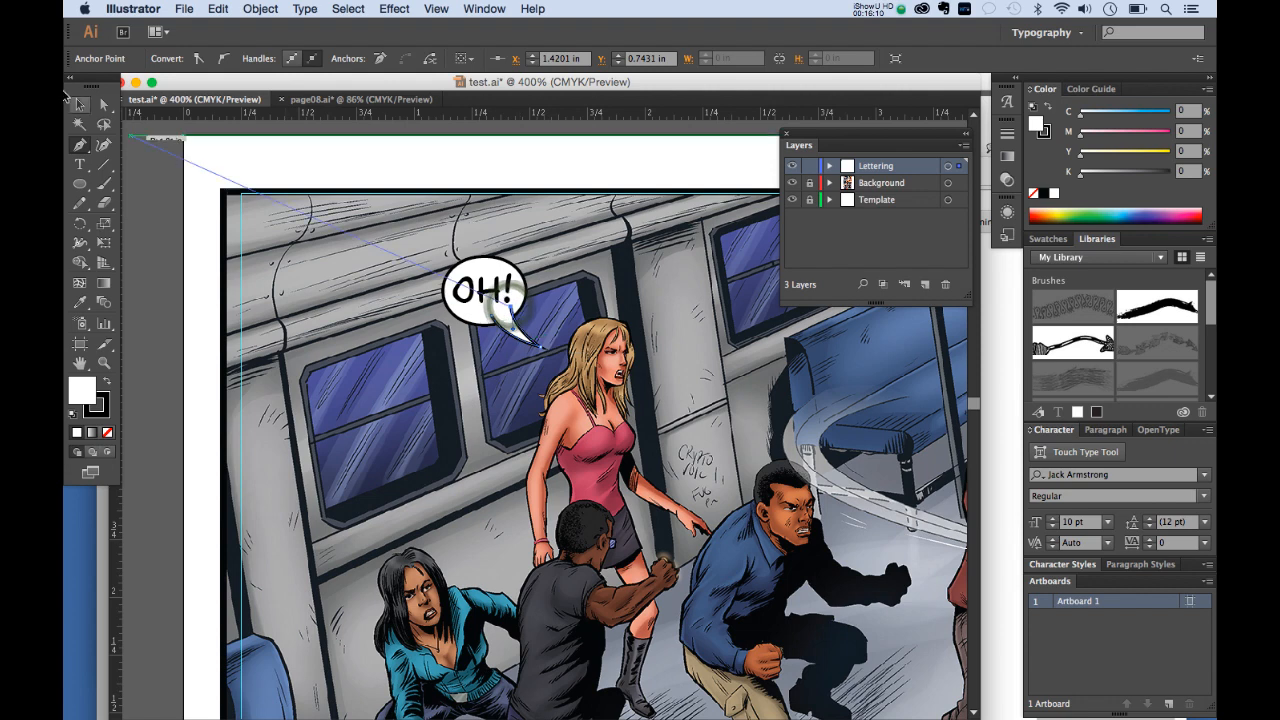
click(84, 106)
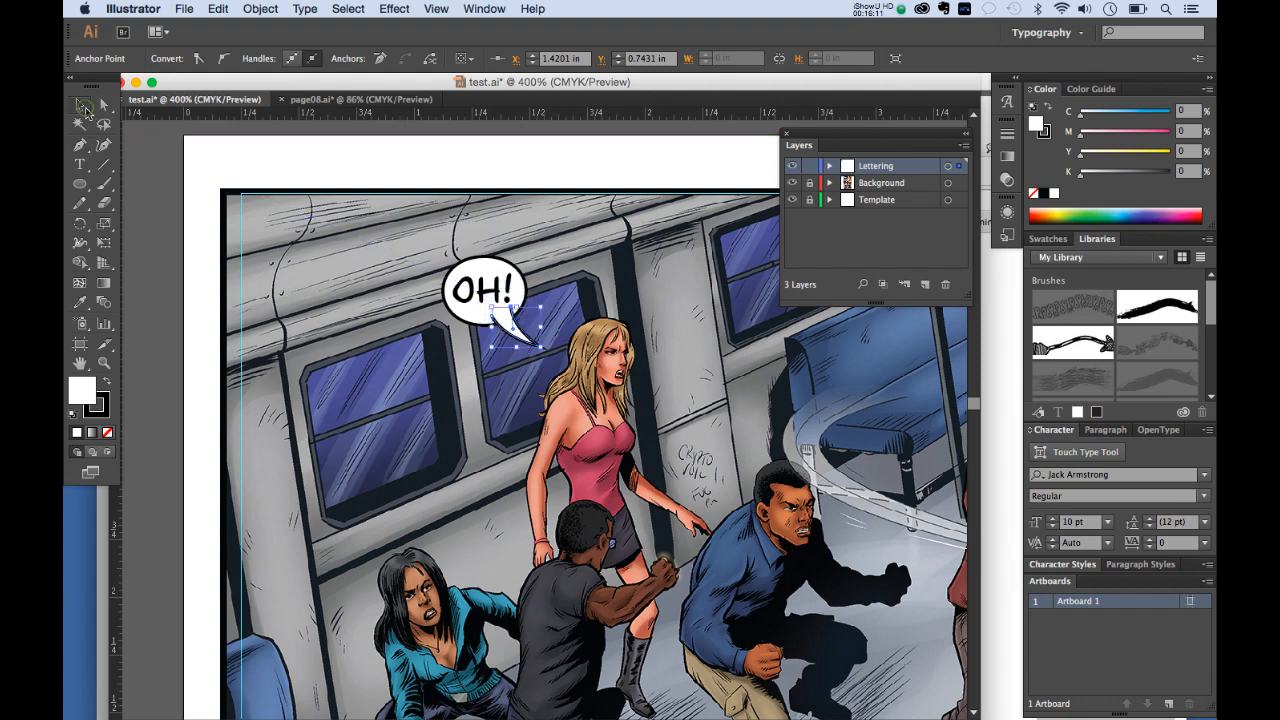
click(562, 290)
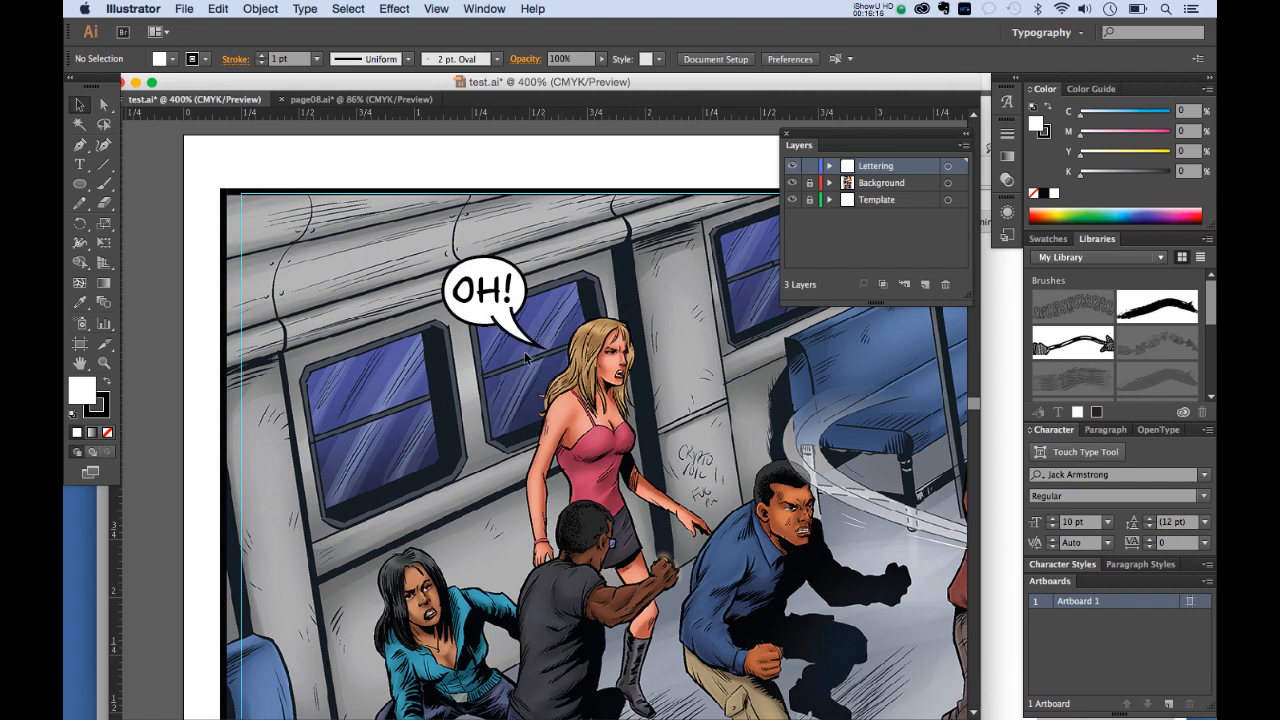
Step: Select the balloon together with its tail and open the Pathfinder options
click(480, 315)
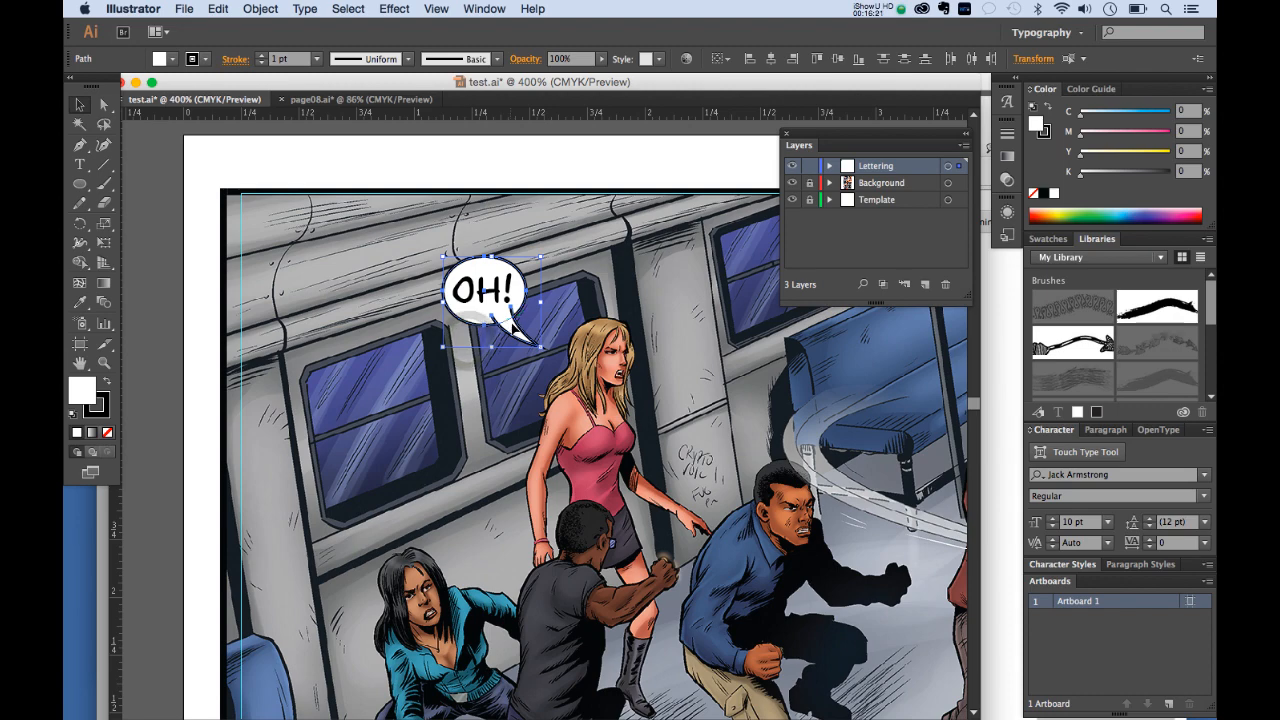
click(470, 8)
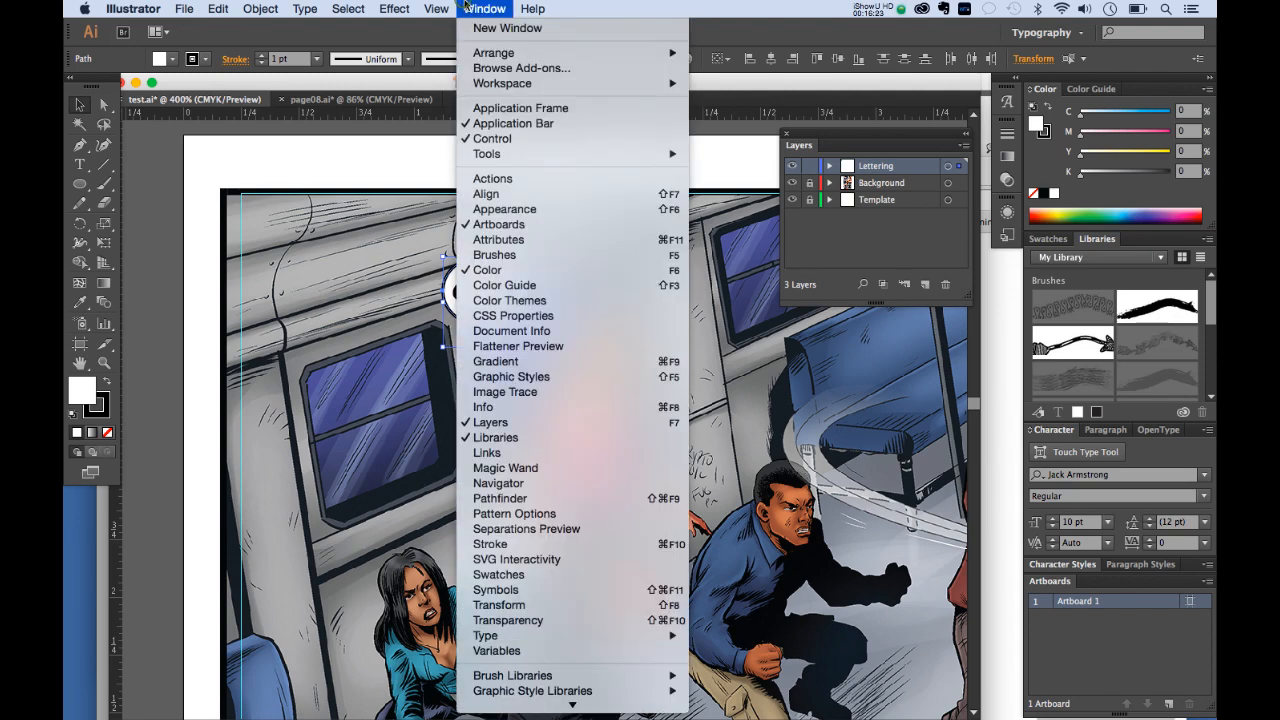
click(603, 496)
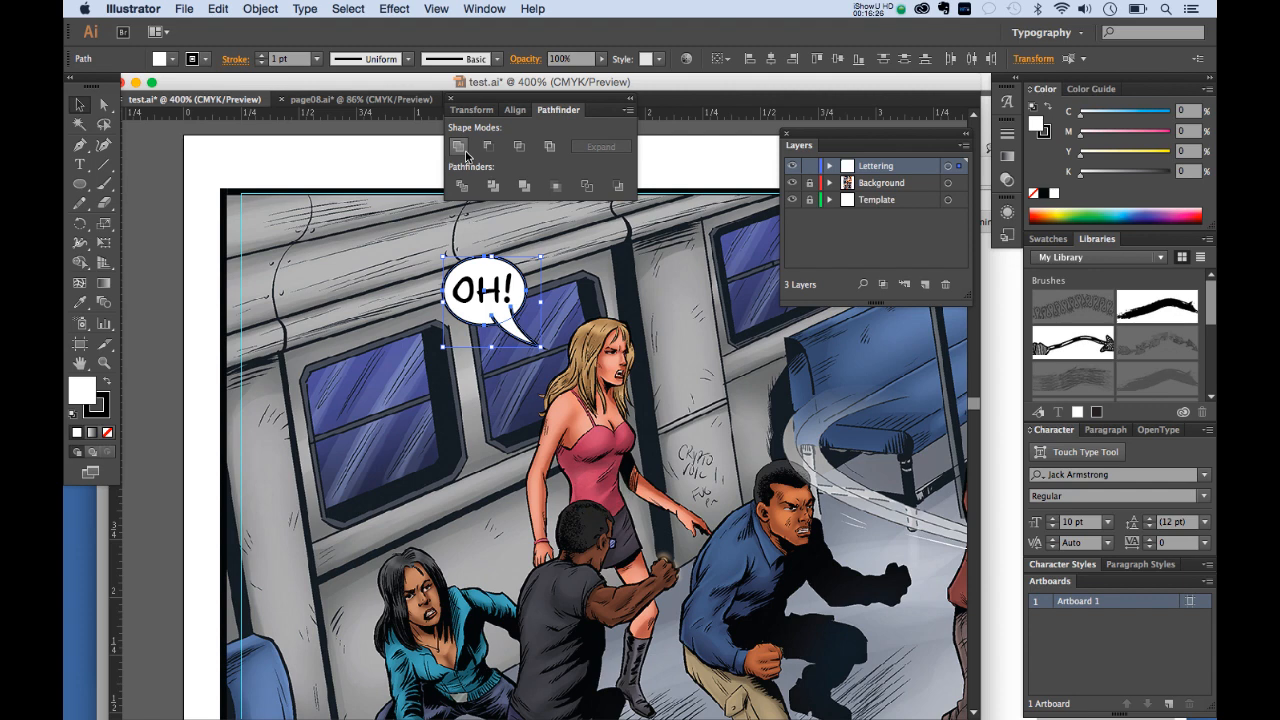
Step: Try uniting the balloon and tail and sending the merged shape behind the "OH!" text, and undo both changes
click(464, 151)
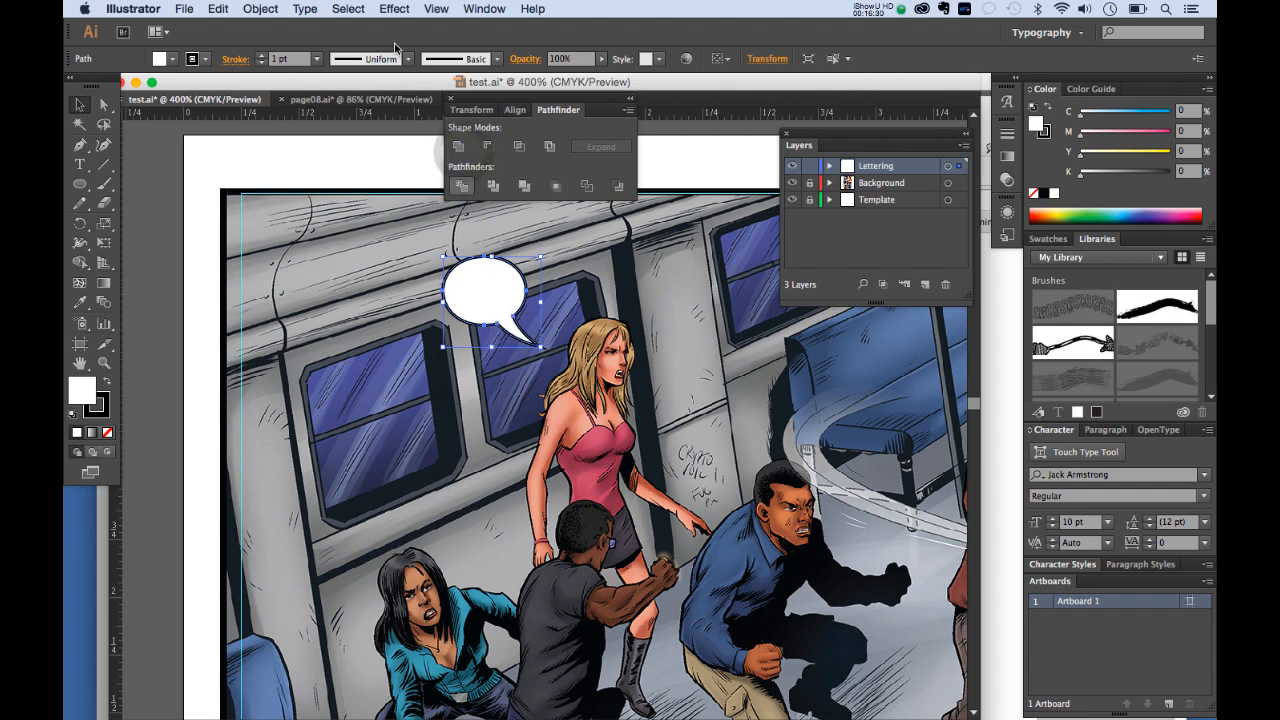
click(260, 8)
mouse_move(273, 43)
click(481, 88)
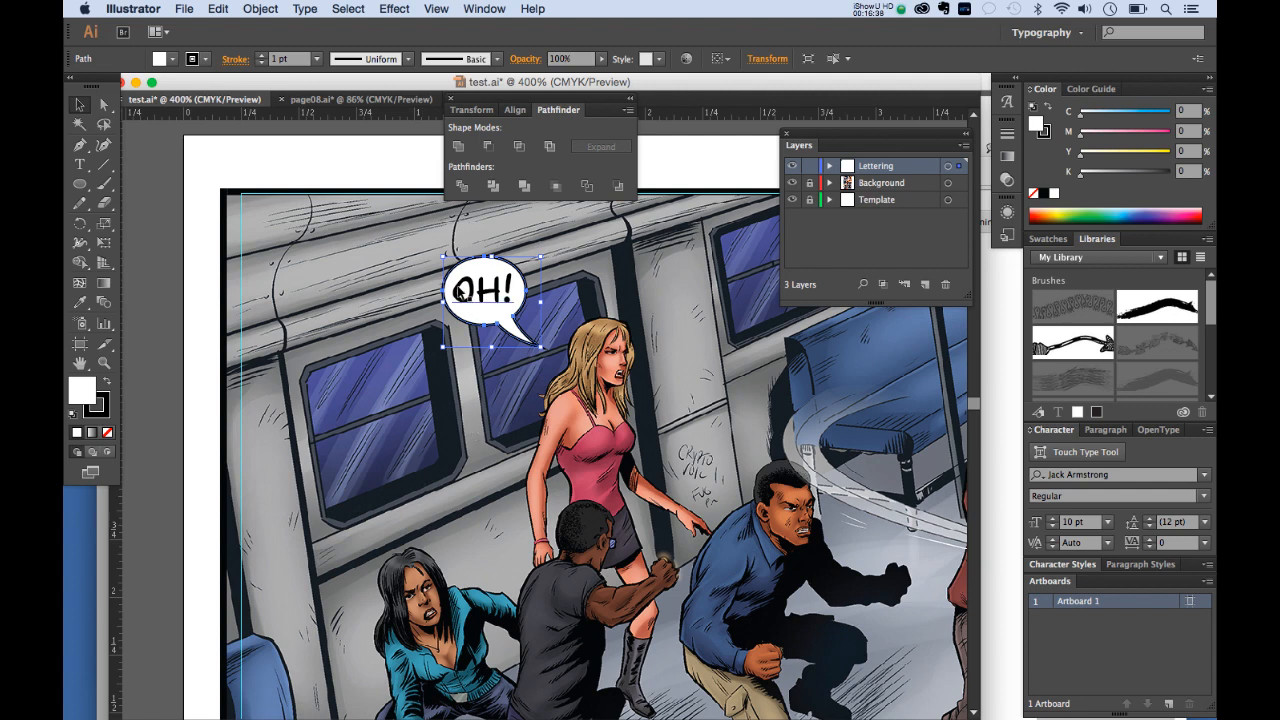
key(super+z)
key(super+z)
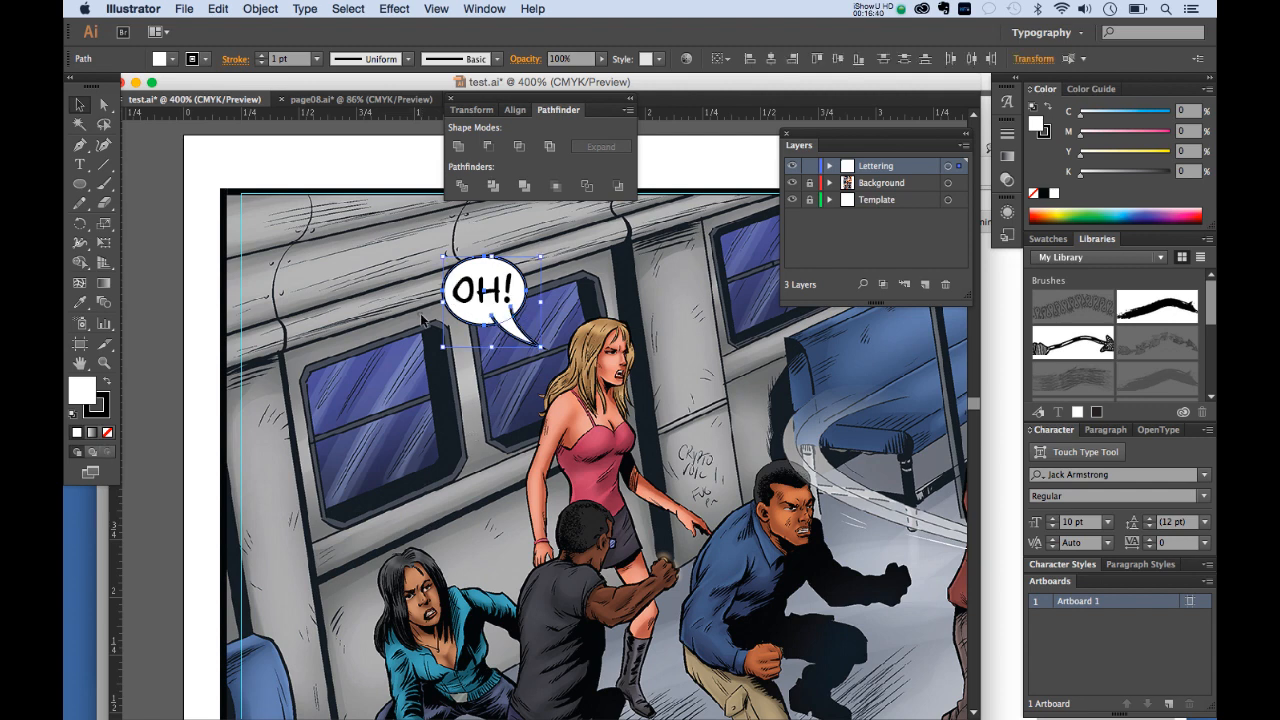
Step: Make a compound shape from the balloon and tail and send it backward behind the "OH!" text
click(488, 147)
click(628, 111)
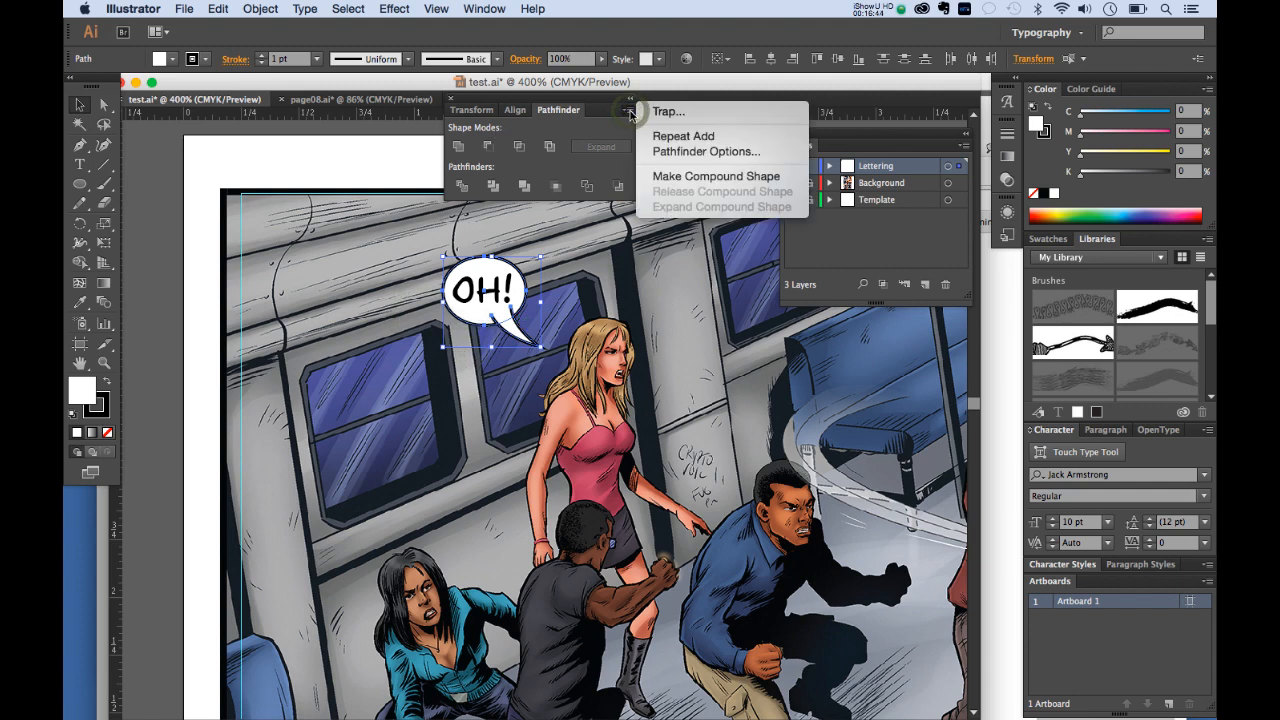
click(688, 177)
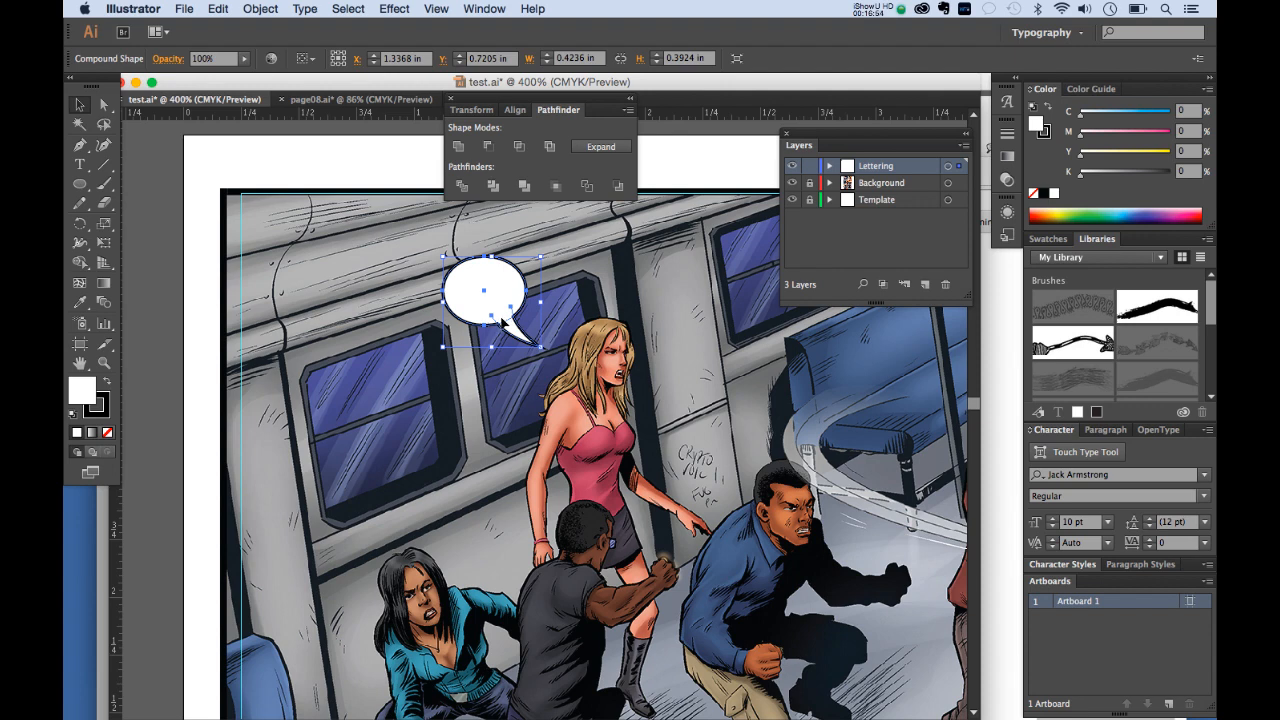
click(259, 9)
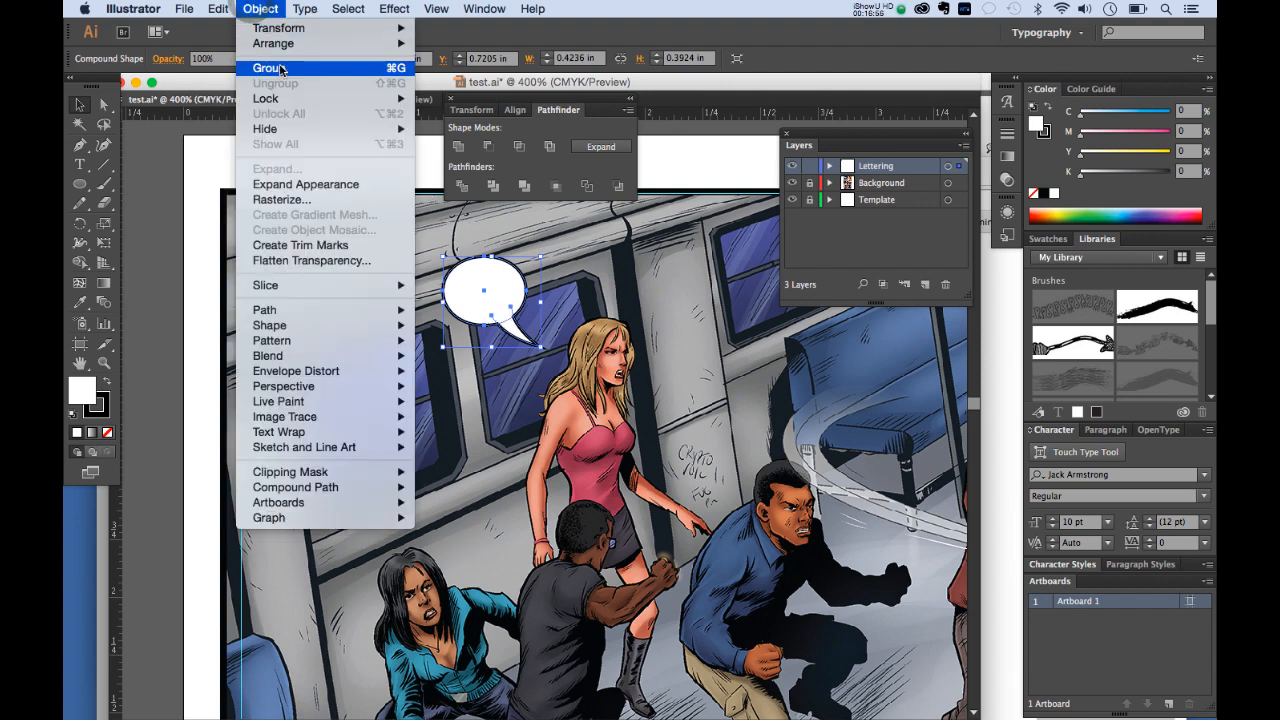
mouse_move(285, 44)
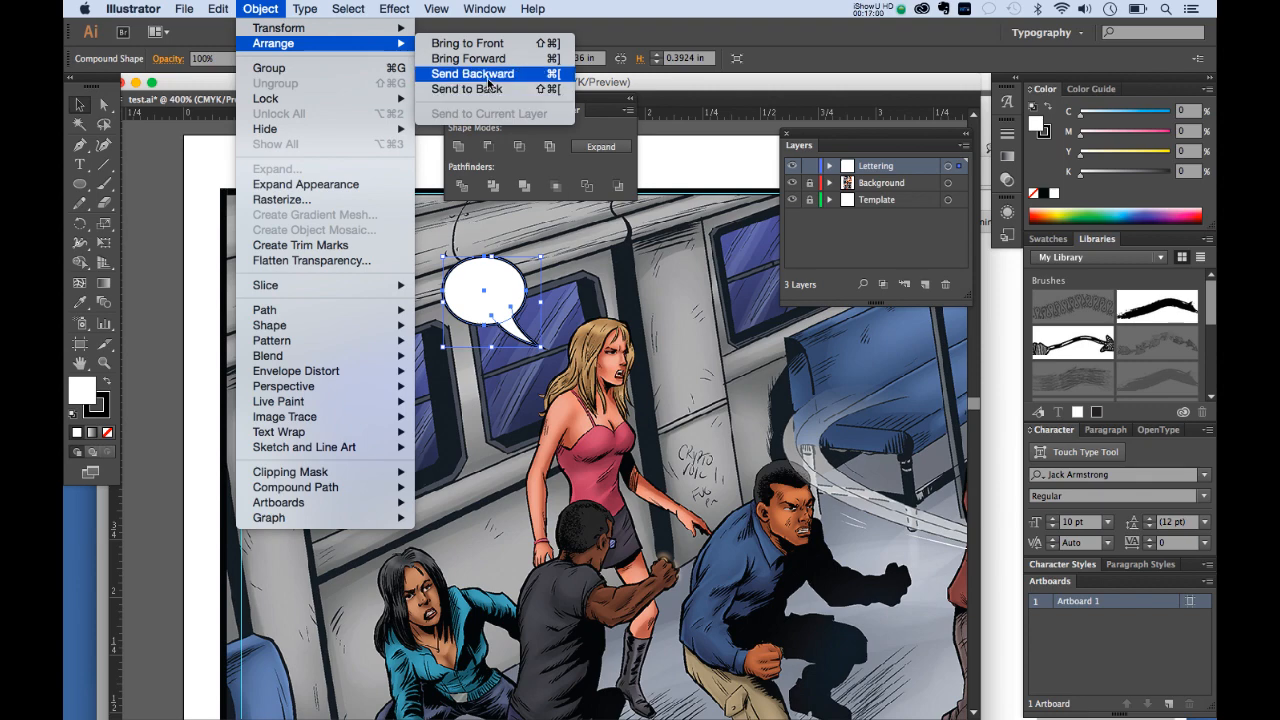
click(487, 75)
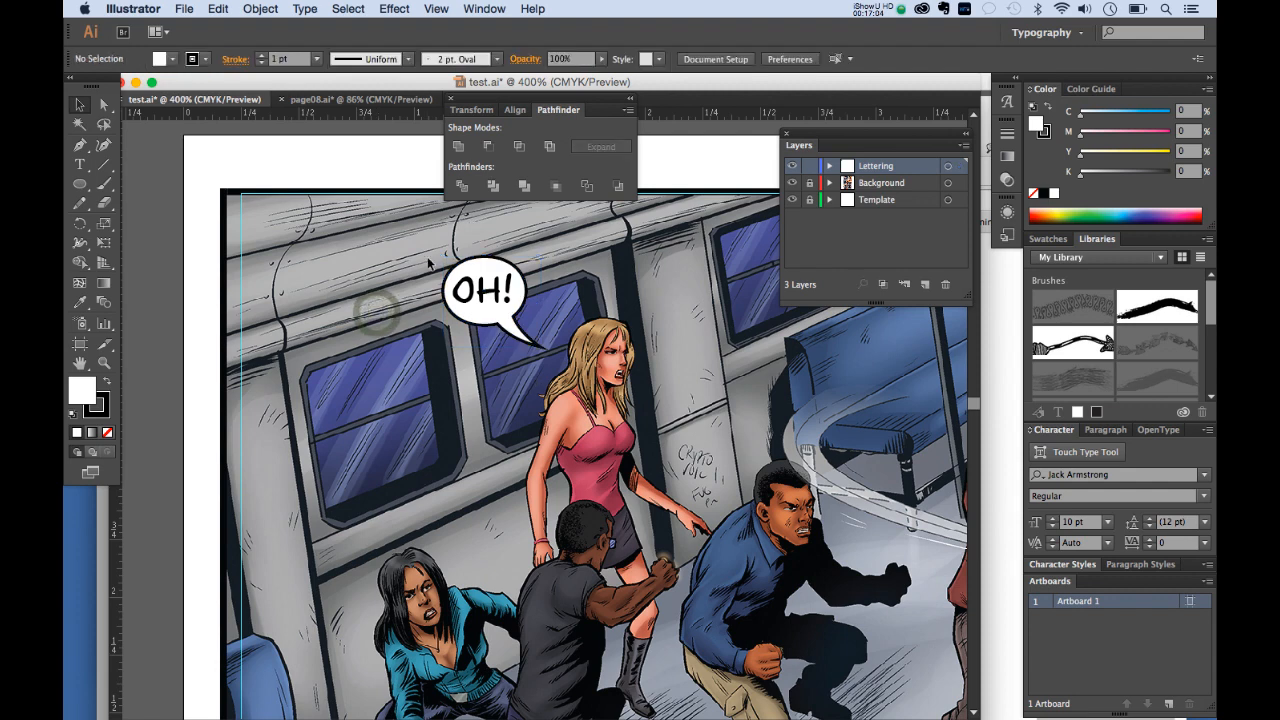
Step: Move the balloon and its text slightly up and right, and adjust the tail's tip with the Direct Selection tool
drag(423, 258, 533, 327)
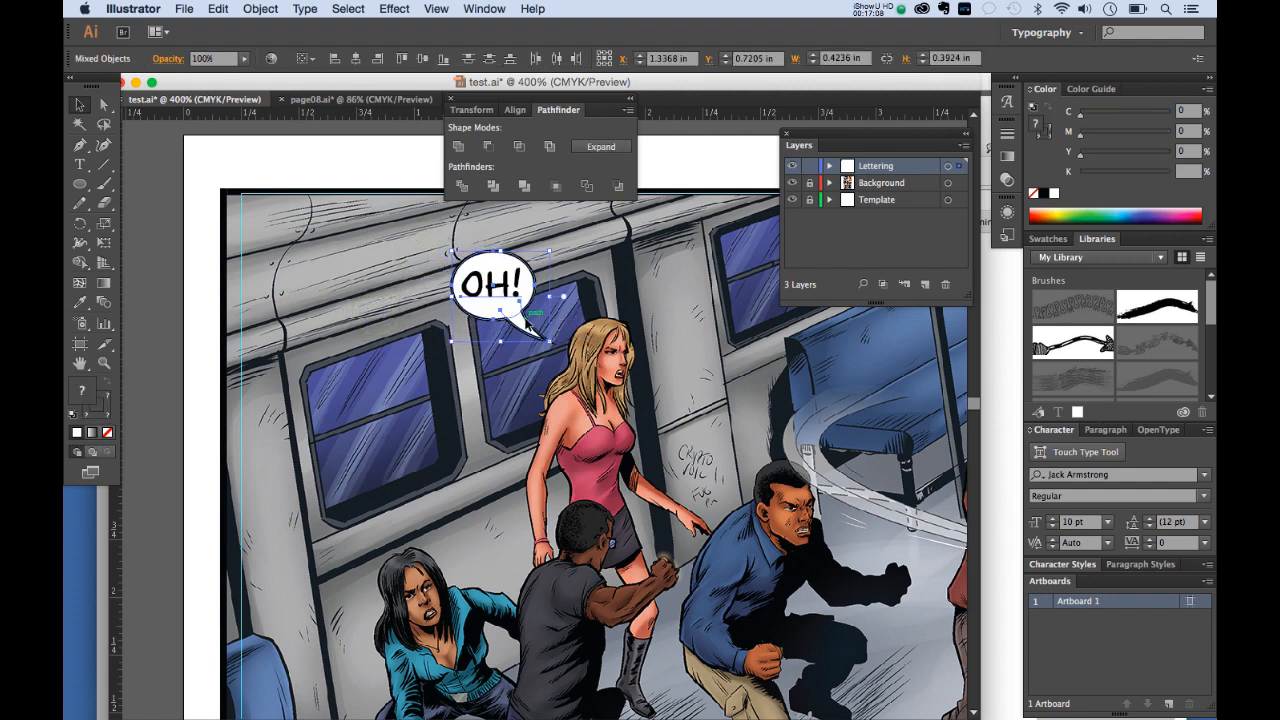
click(598, 298)
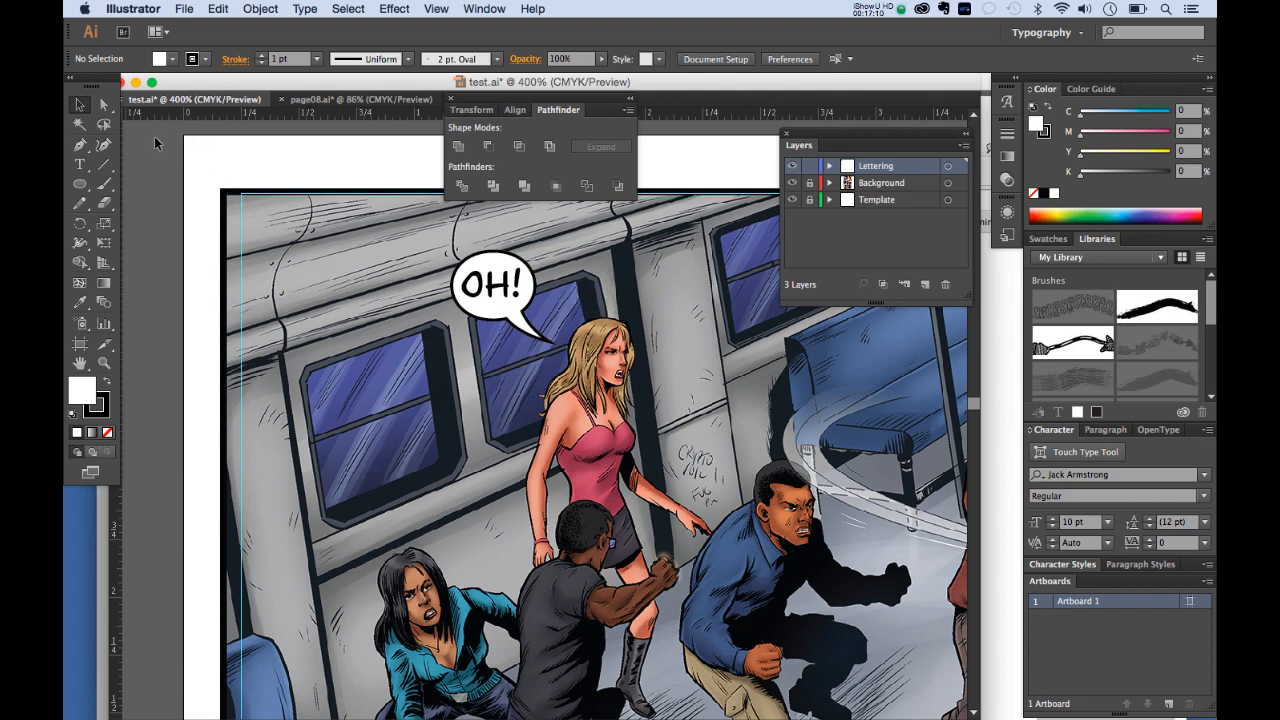
click(101, 107)
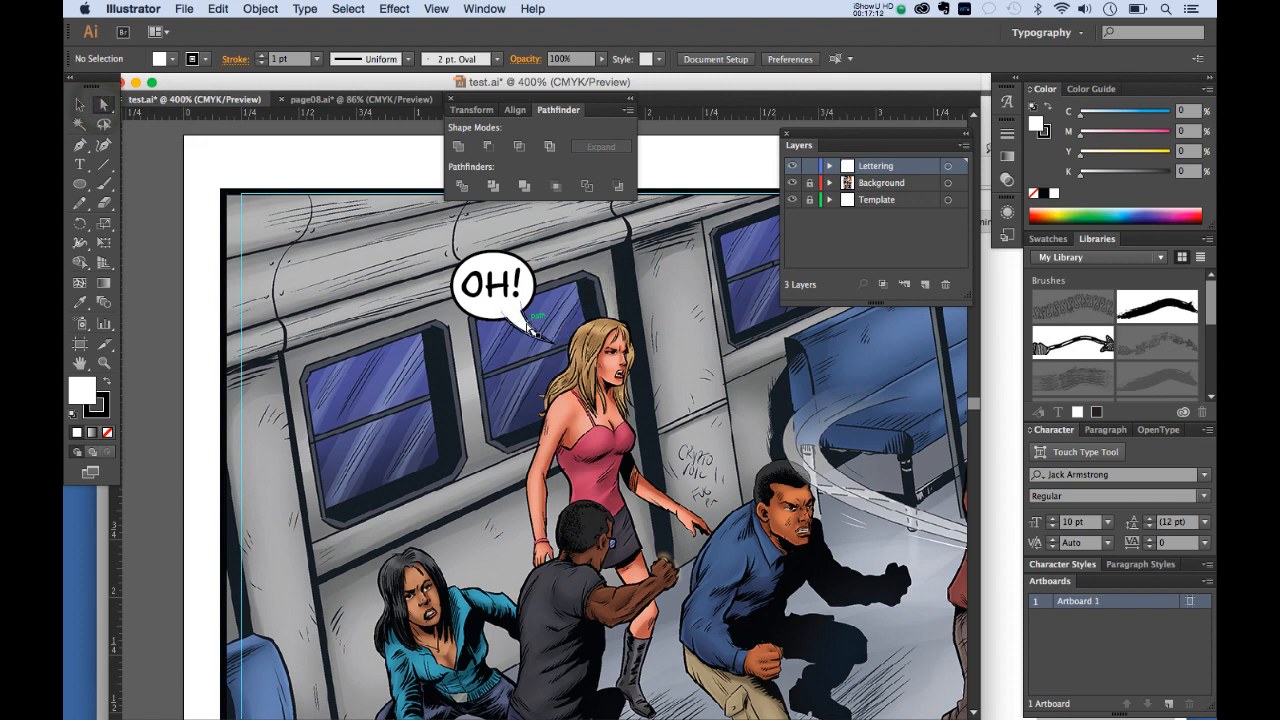
drag(522, 324, 548, 345)
click(496, 425)
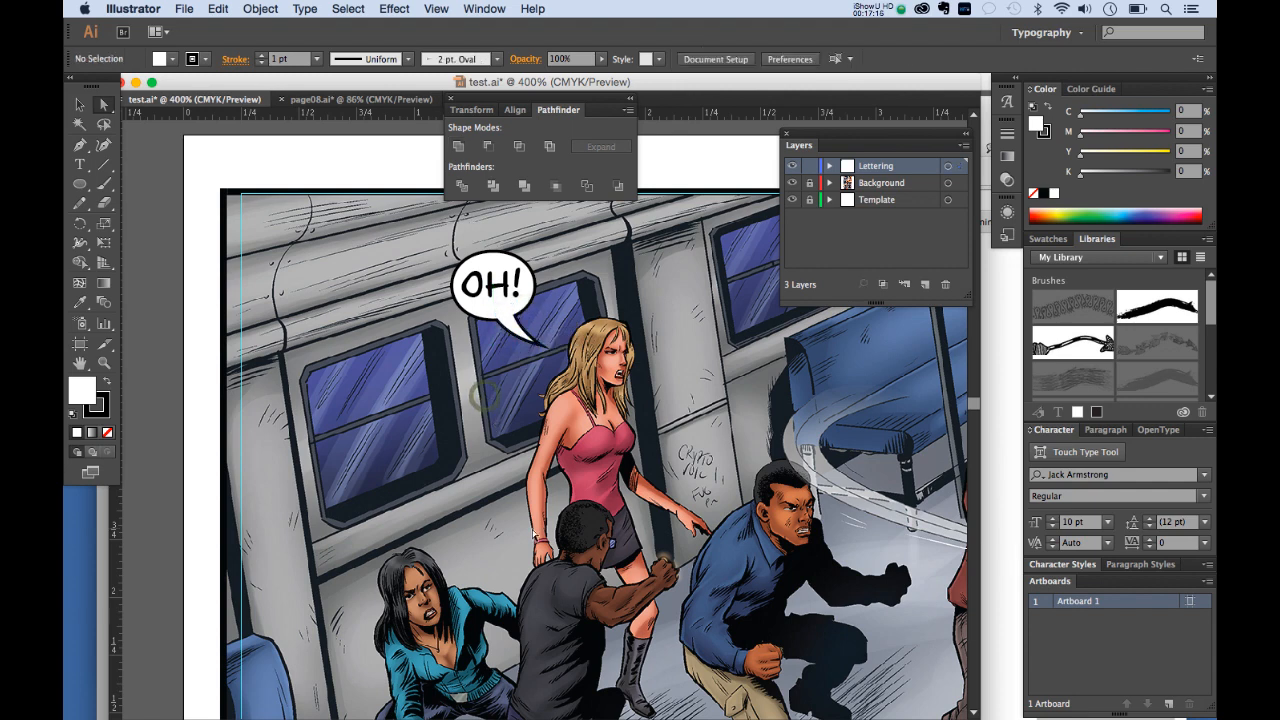
drag(517, 327, 556, 341)
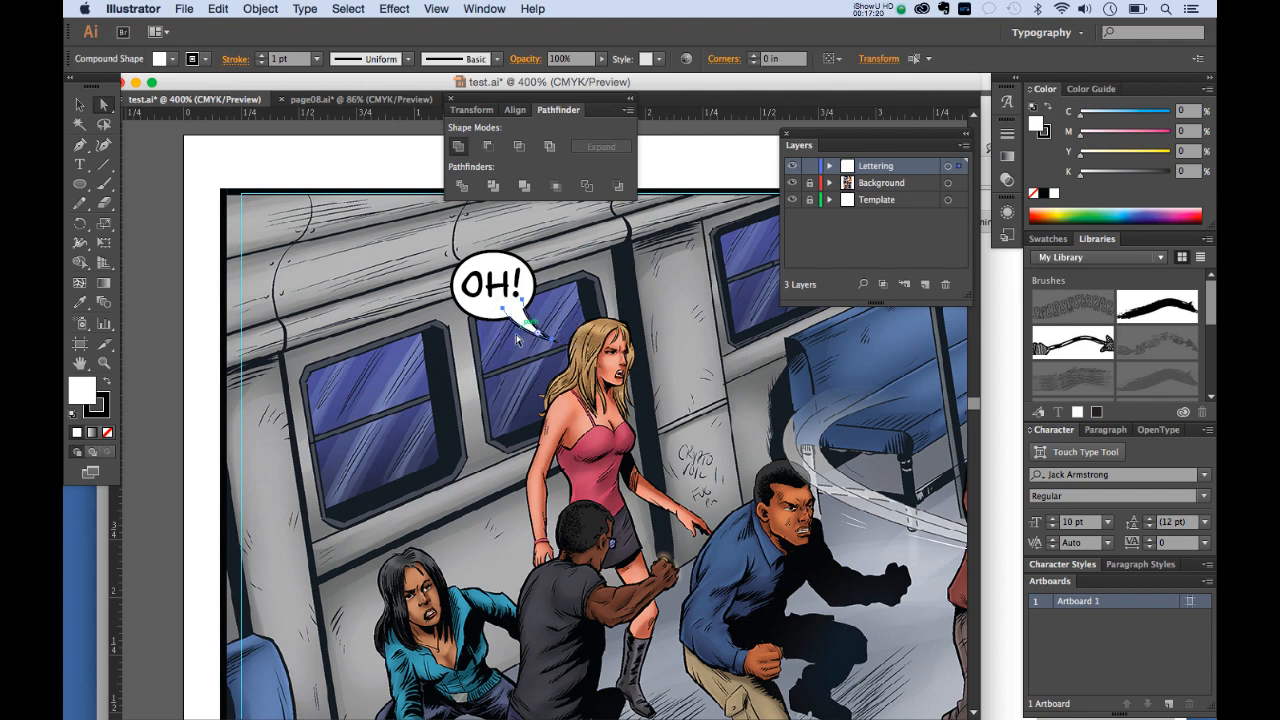
click(438, 360)
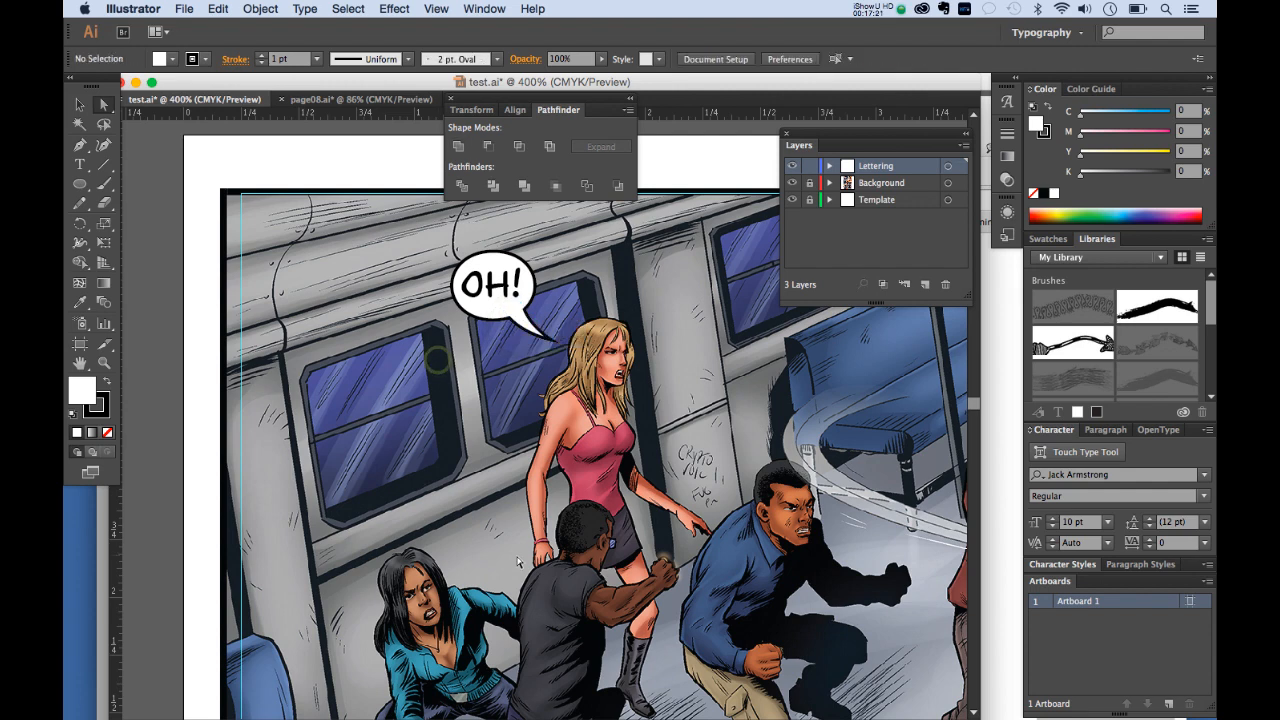
click(516, 334)
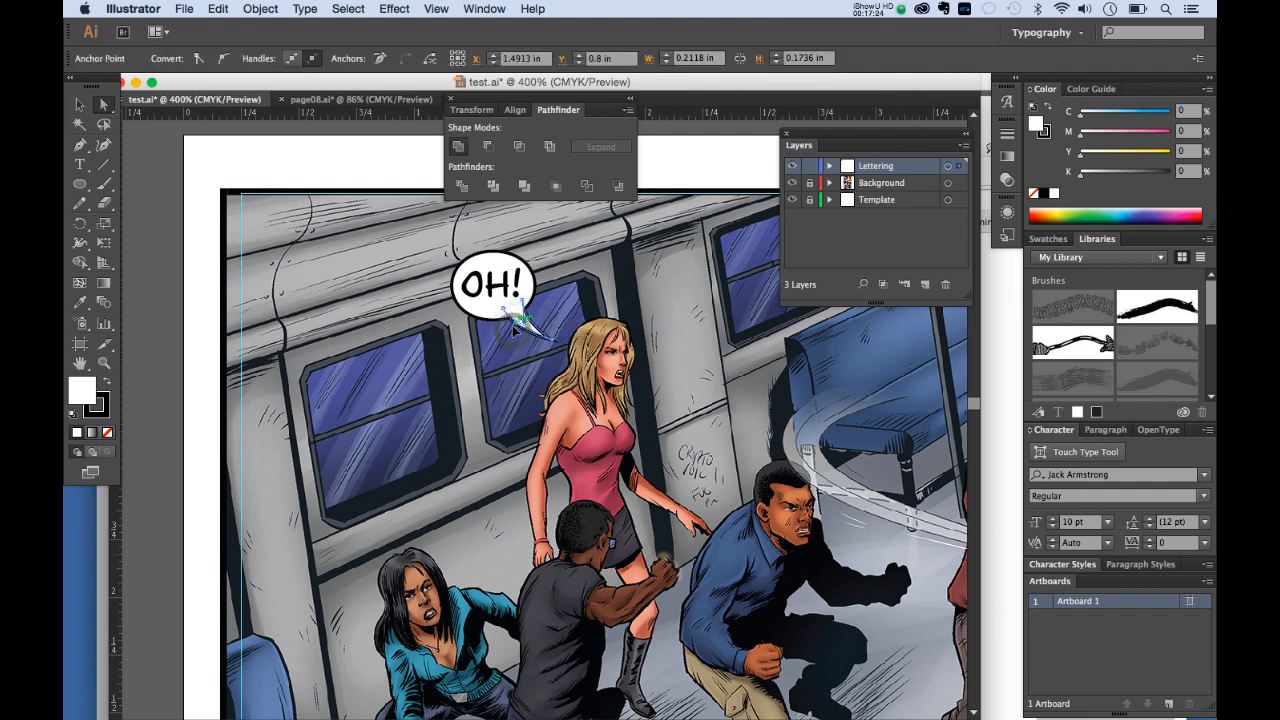
click(497, 355)
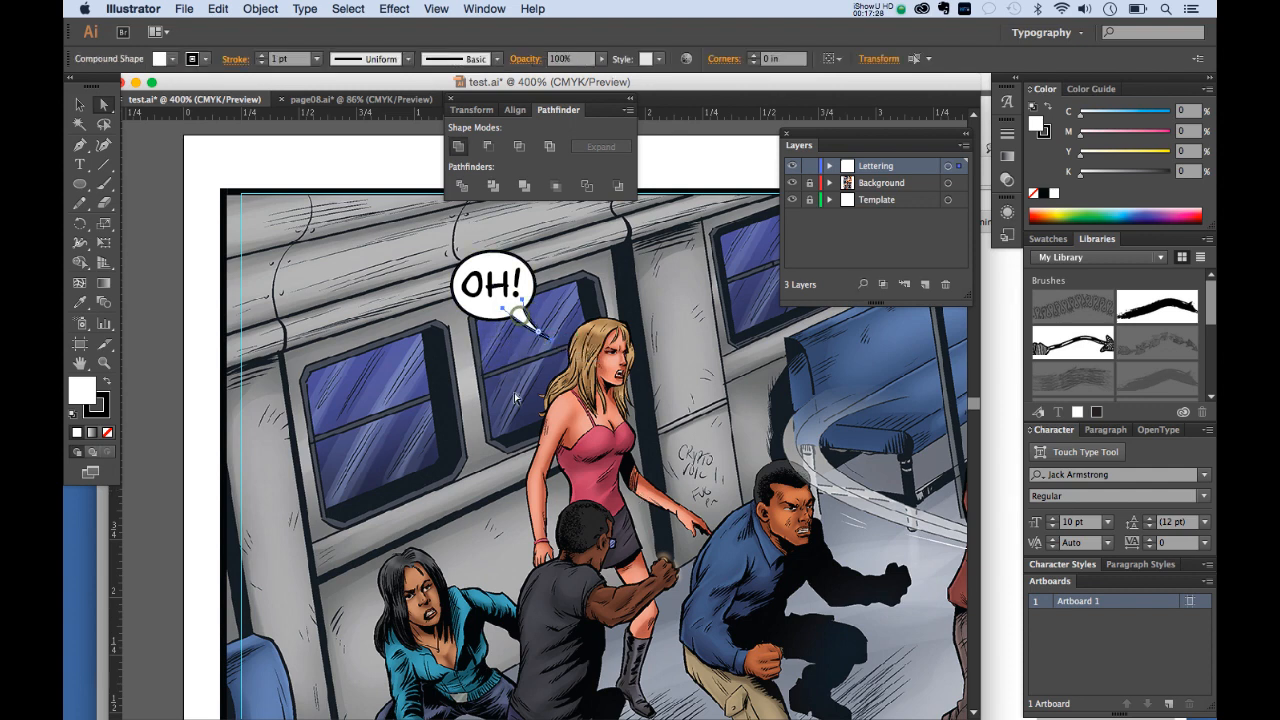
Step: Move the balloon with its "OH!" text slightly left, away from the blonde woman's head, and deselect them
click(84, 109)
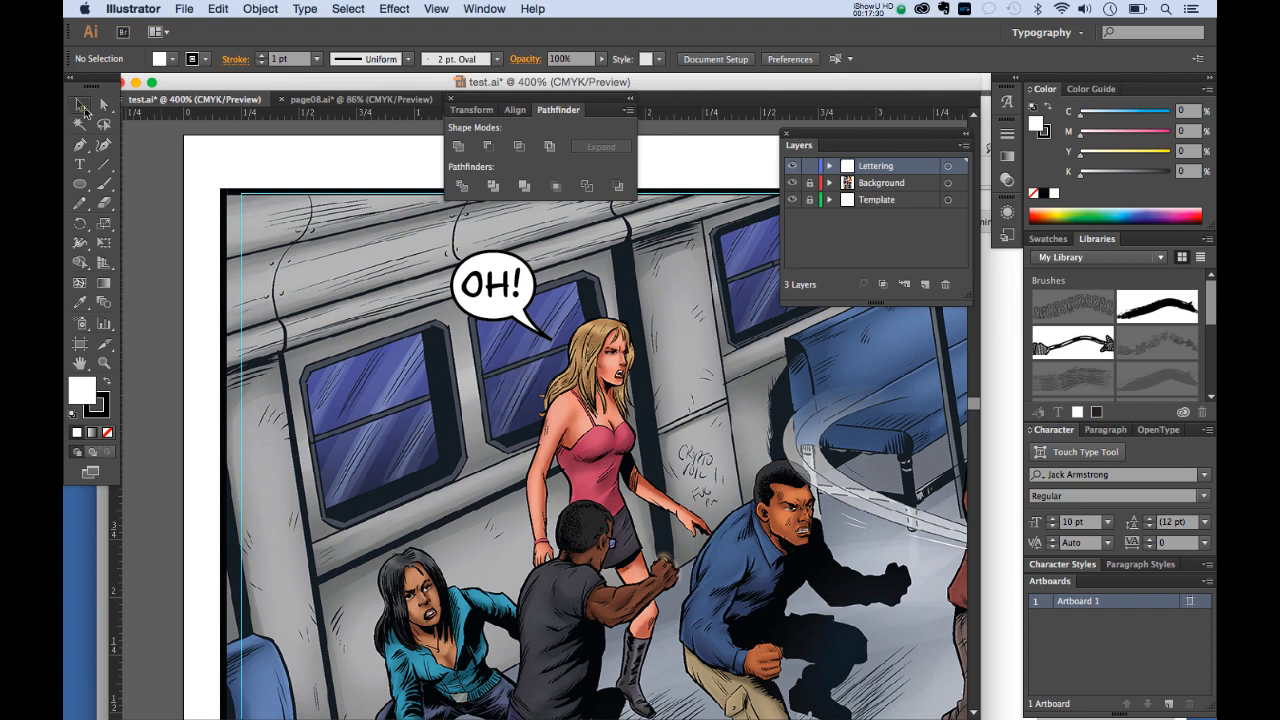
drag(543, 338, 526, 338)
click(520, 292)
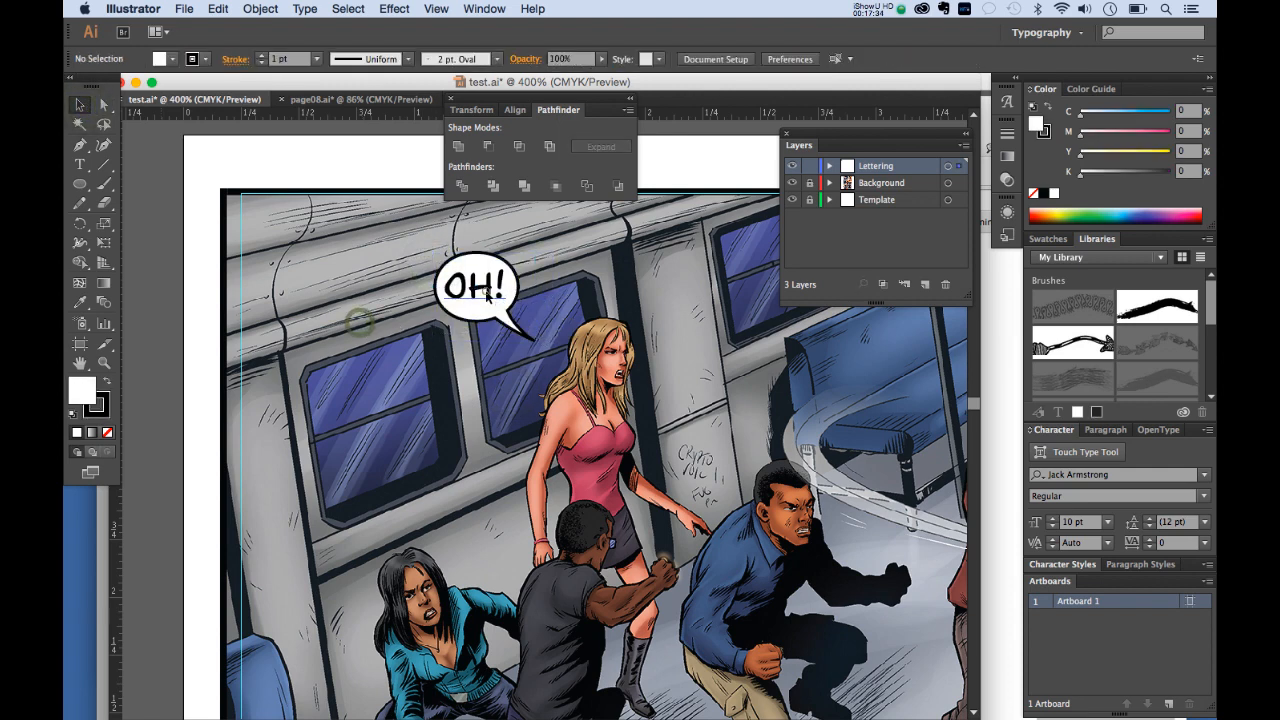
Step: Set the "OH!" text to 8 pt, recentre it inside the balloon, and deselect it
key(super+a)
click(883, 59)
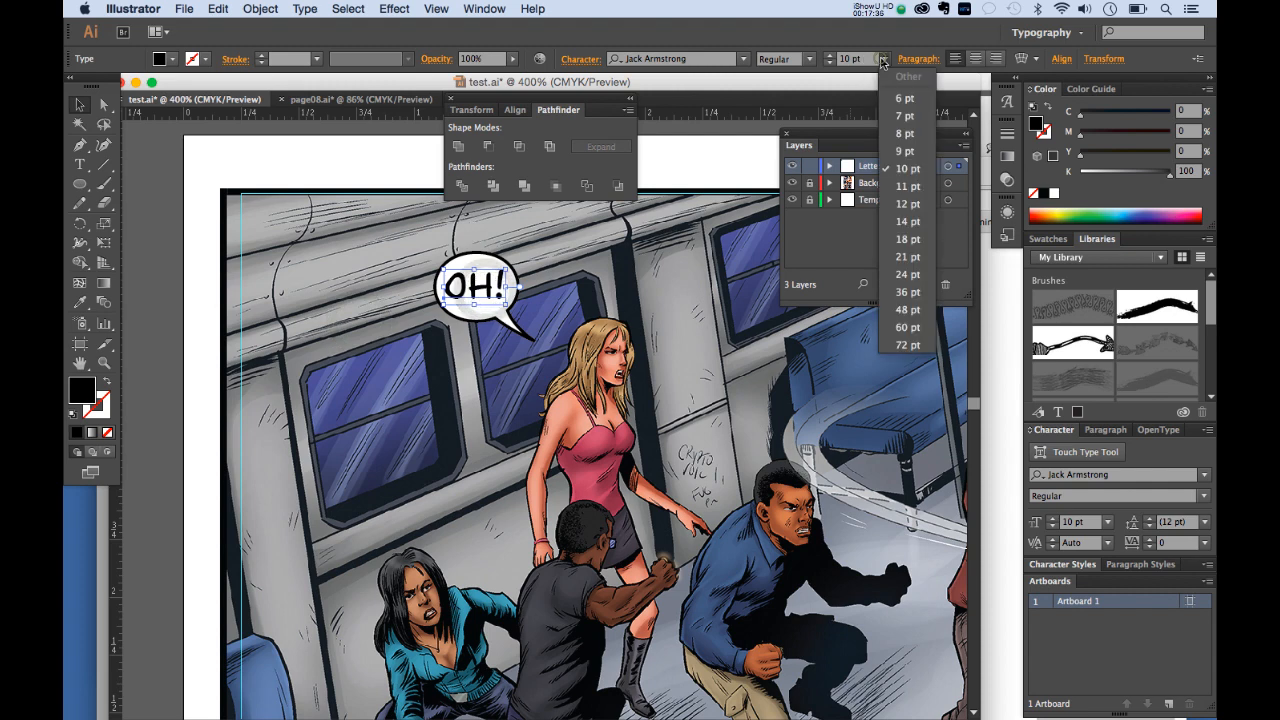
click(905, 133)
drag(483, 298, 489, 298)
click(575, 304)
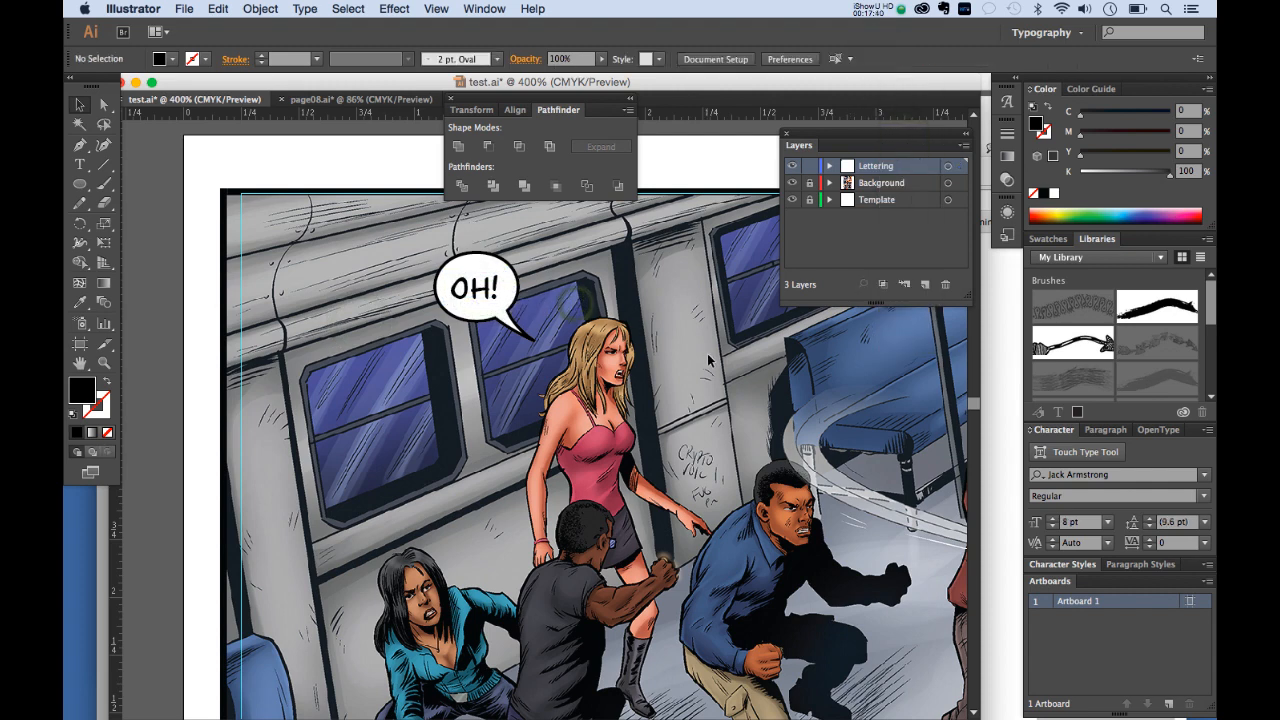
Step: Move the Pathfinder panel off the comic page and zoom in to 400% on the fighting men in the first comic panel
key(super+1)
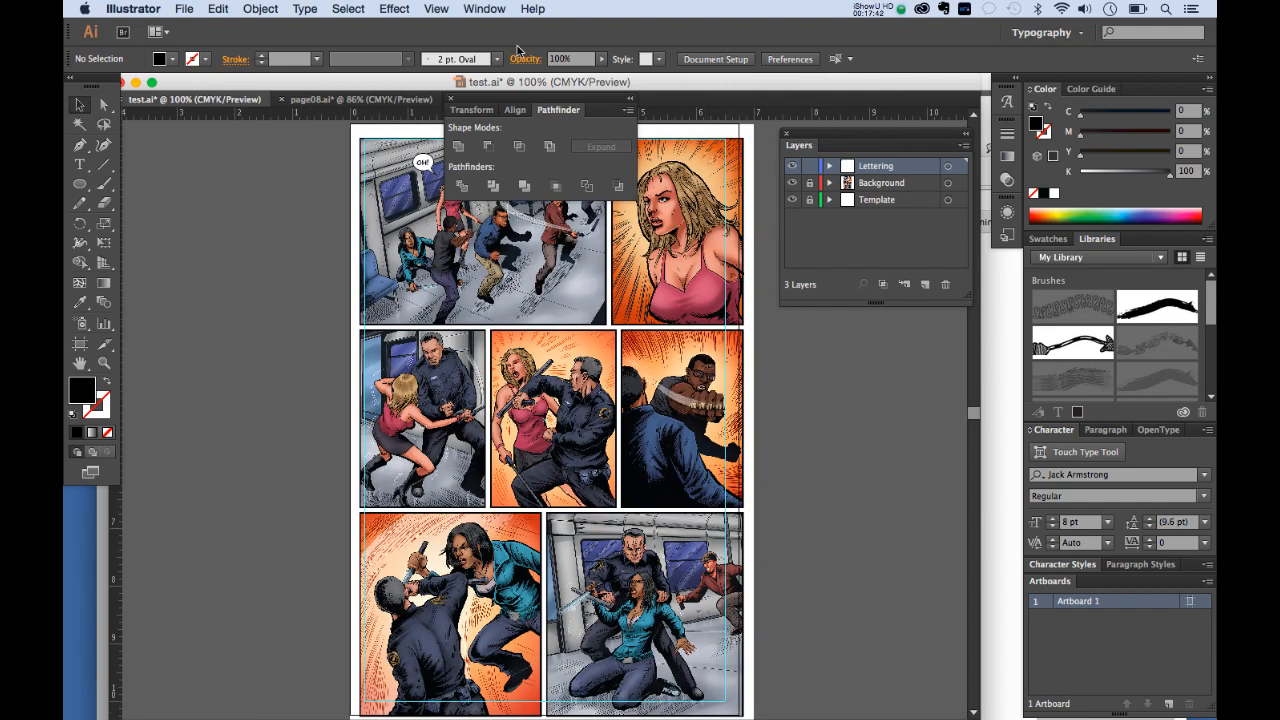
drag(525, 97, 879, 337)
key(z)
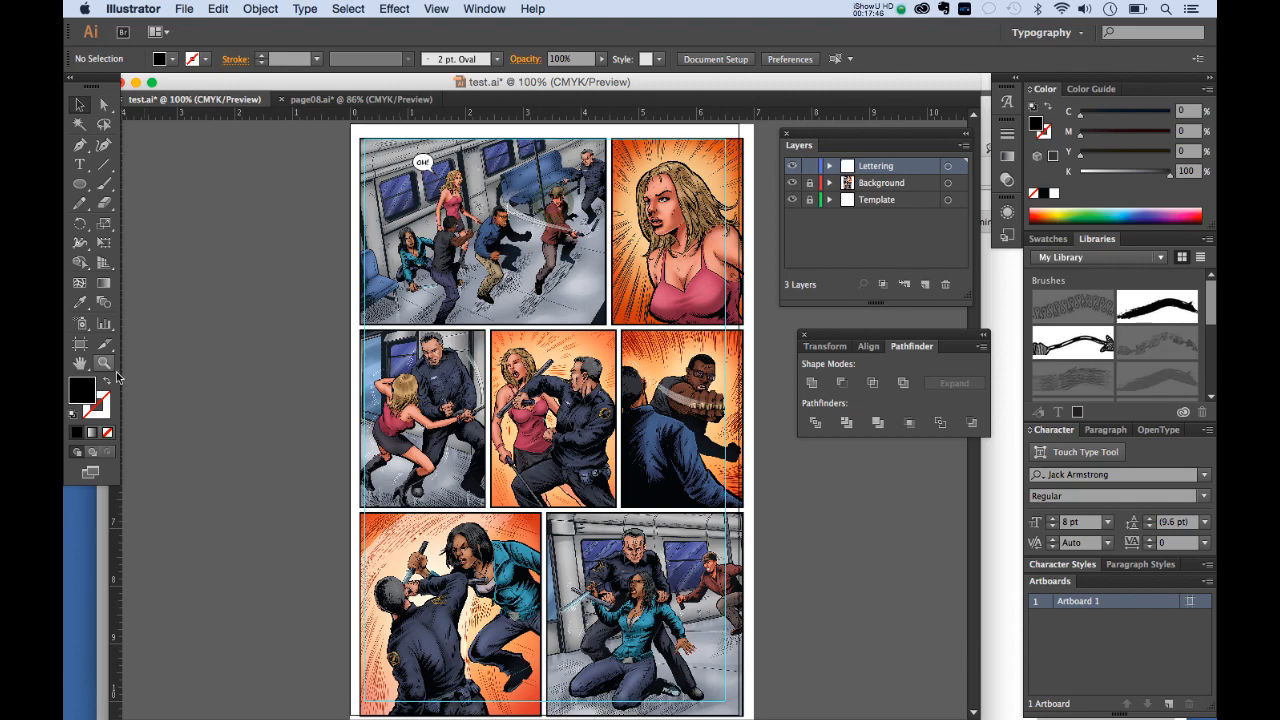
click(528, 222)
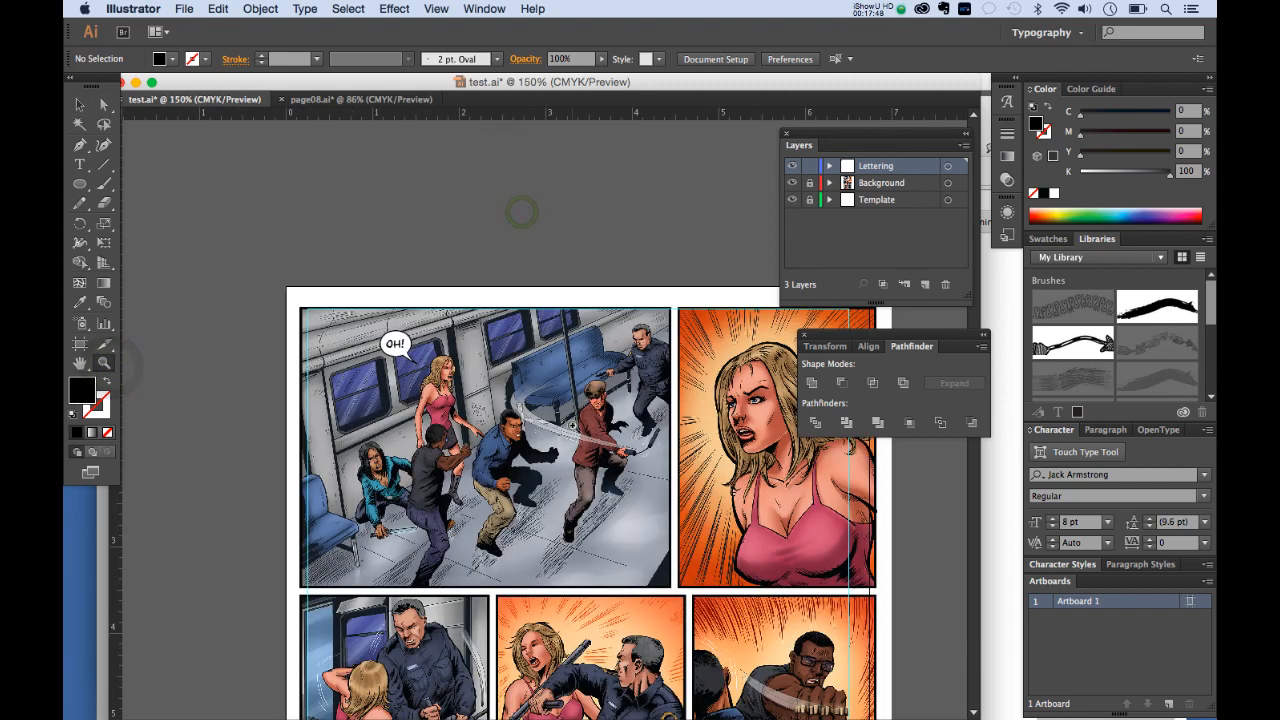
click(520, 210)
click(520, 212)
click(488, 453)
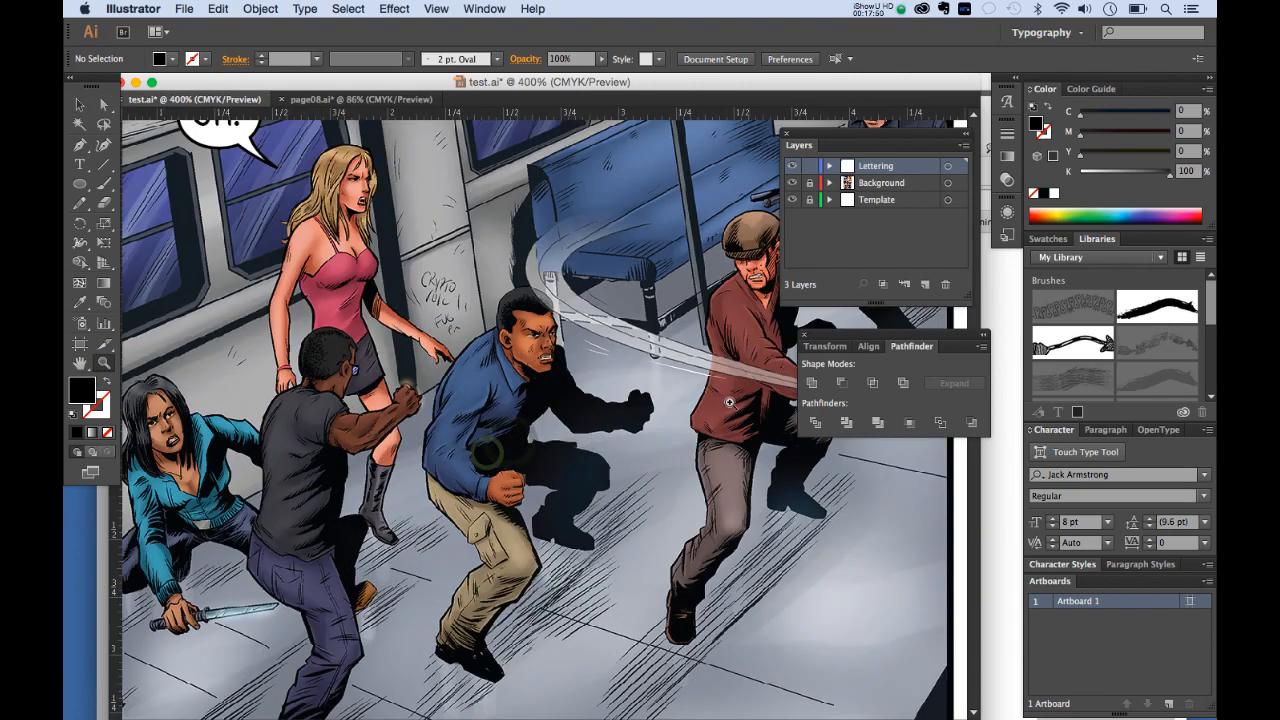
Step: Check the page 7 script in VP_Script.pdf for the first panel's sound effect, and return to test.ai in Illustrator
drag(285, 100, 355, 75)
click(163, 100)
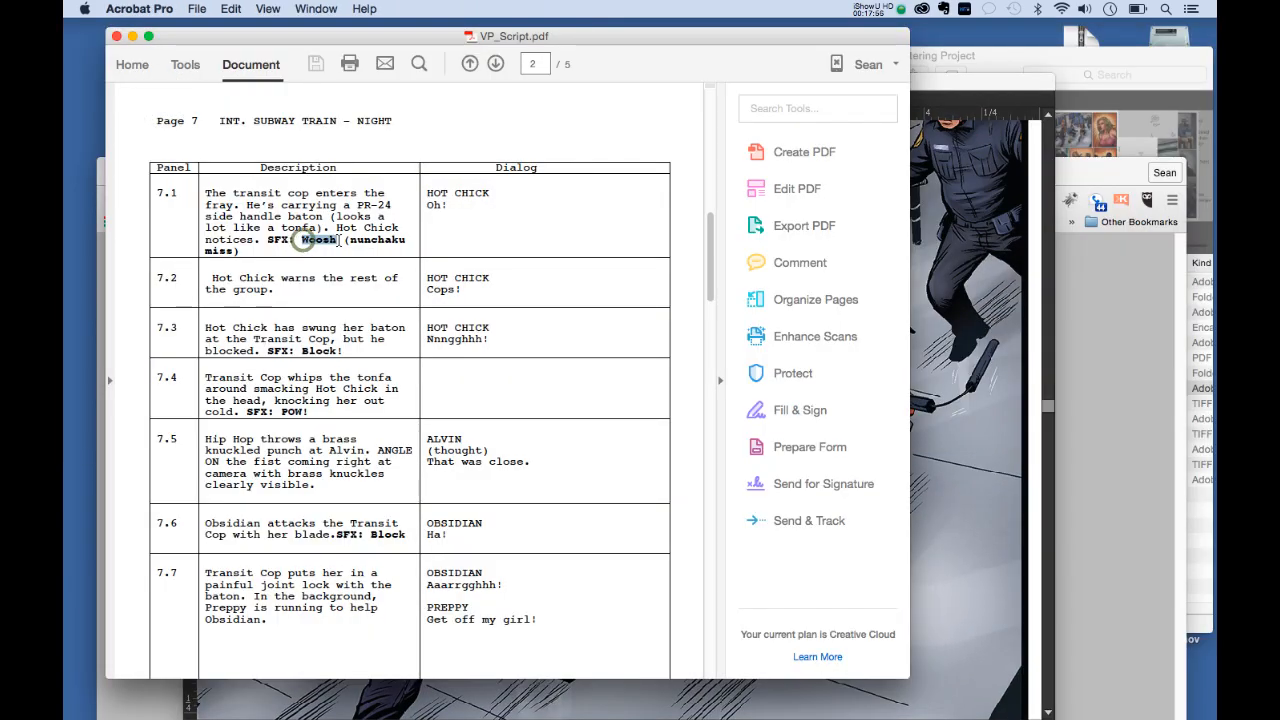
click(940, 453)
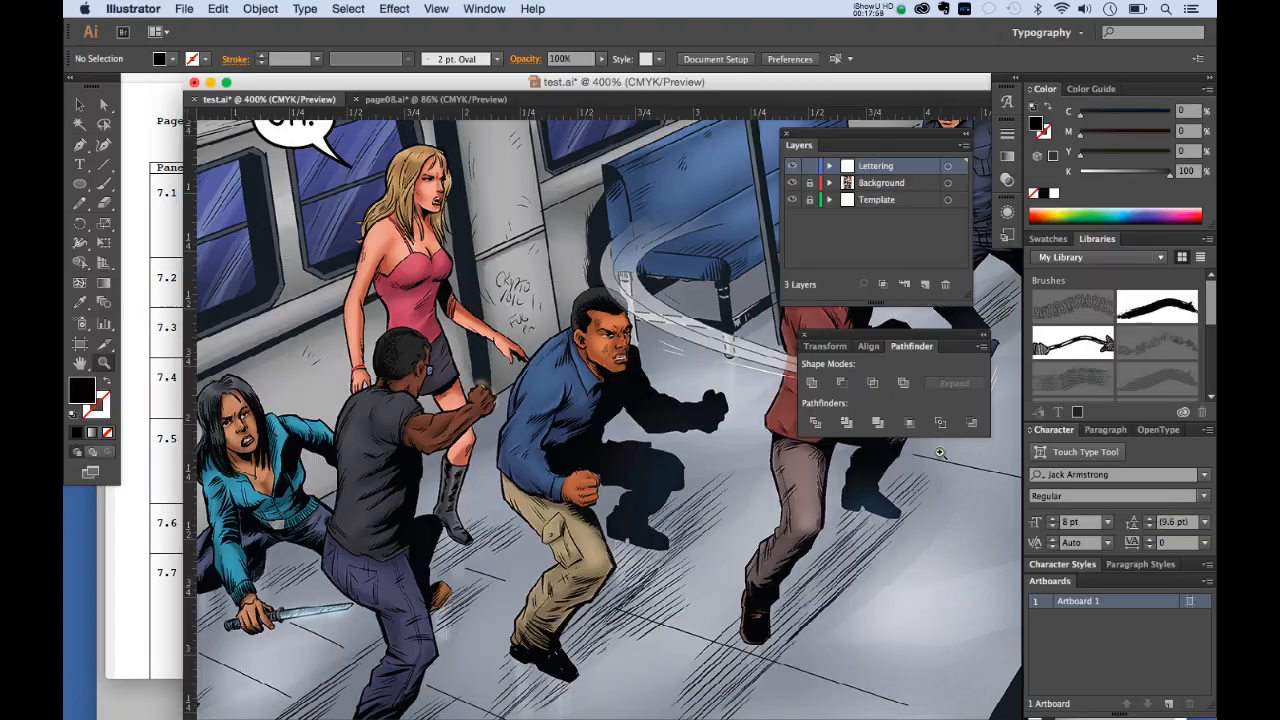
drag(495, 80, 412, 82)
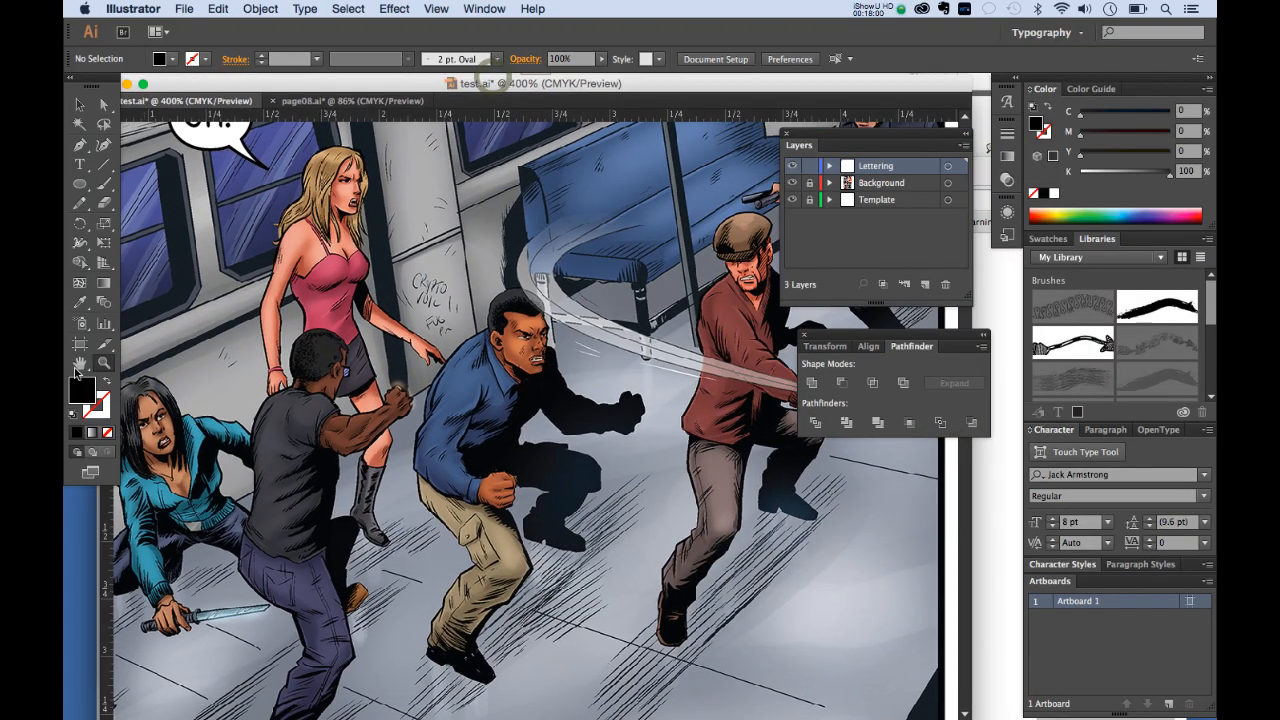
Step: Add the text "WOOSH" over the blue subway seat in the first panel and set its font to BadaBoom BB
click(79, 168)
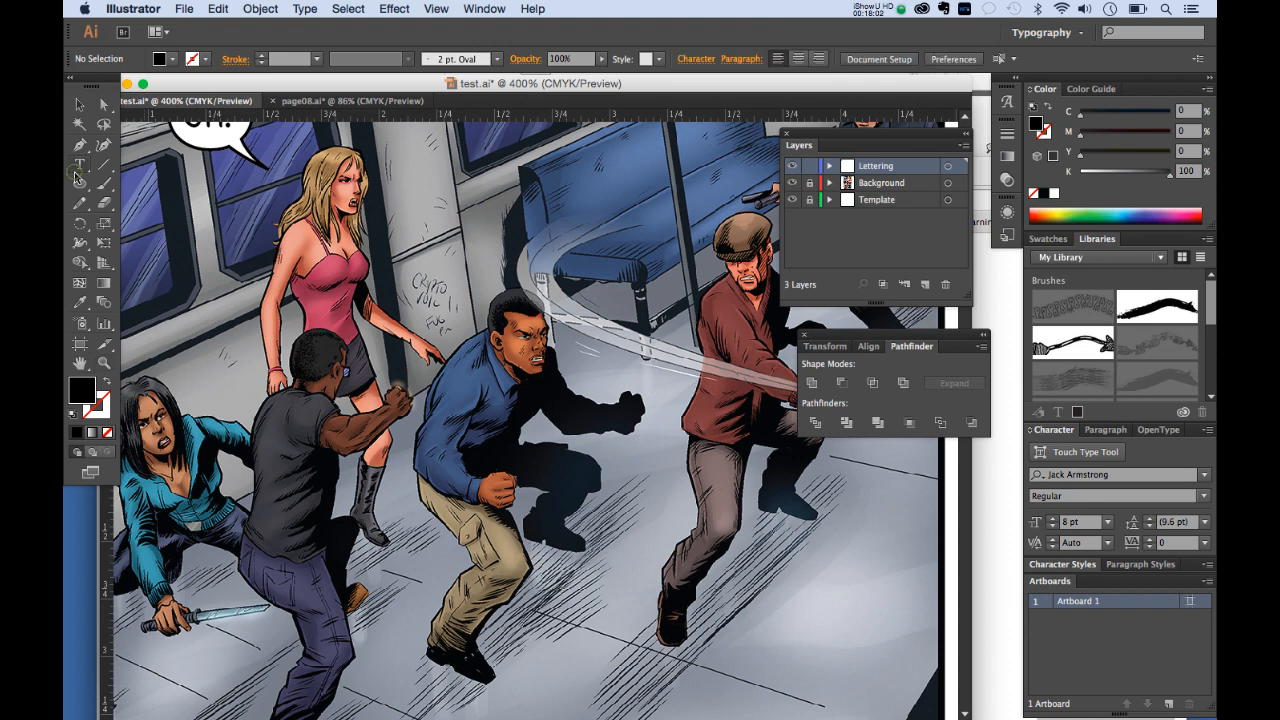
click(506, 238)
text(WOOSH)
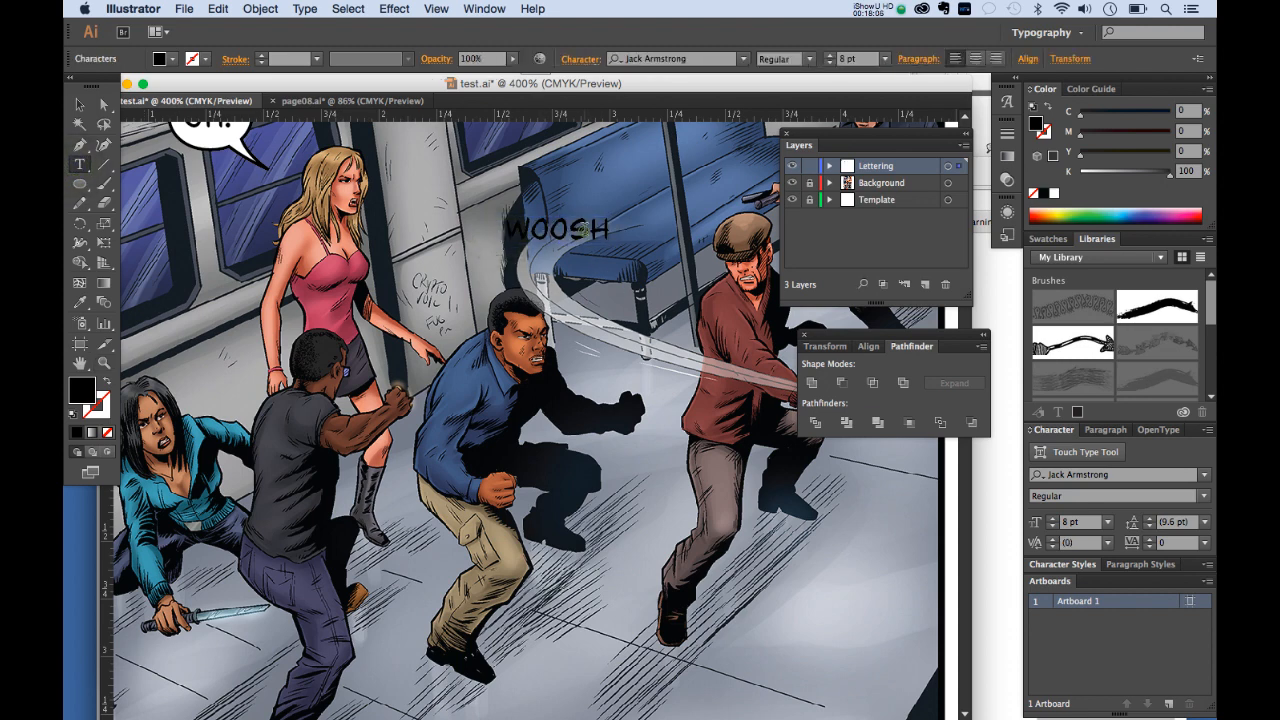
double_click(584, 229)
click(703, 60)
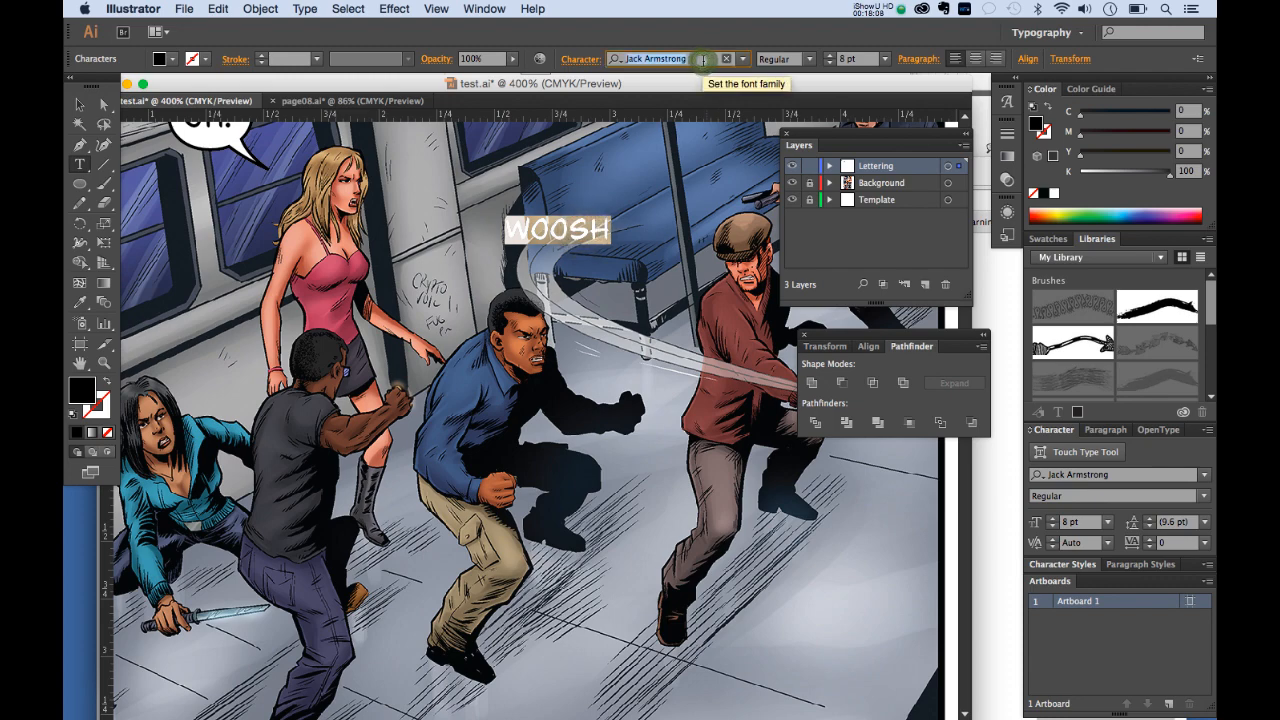
text(bad)
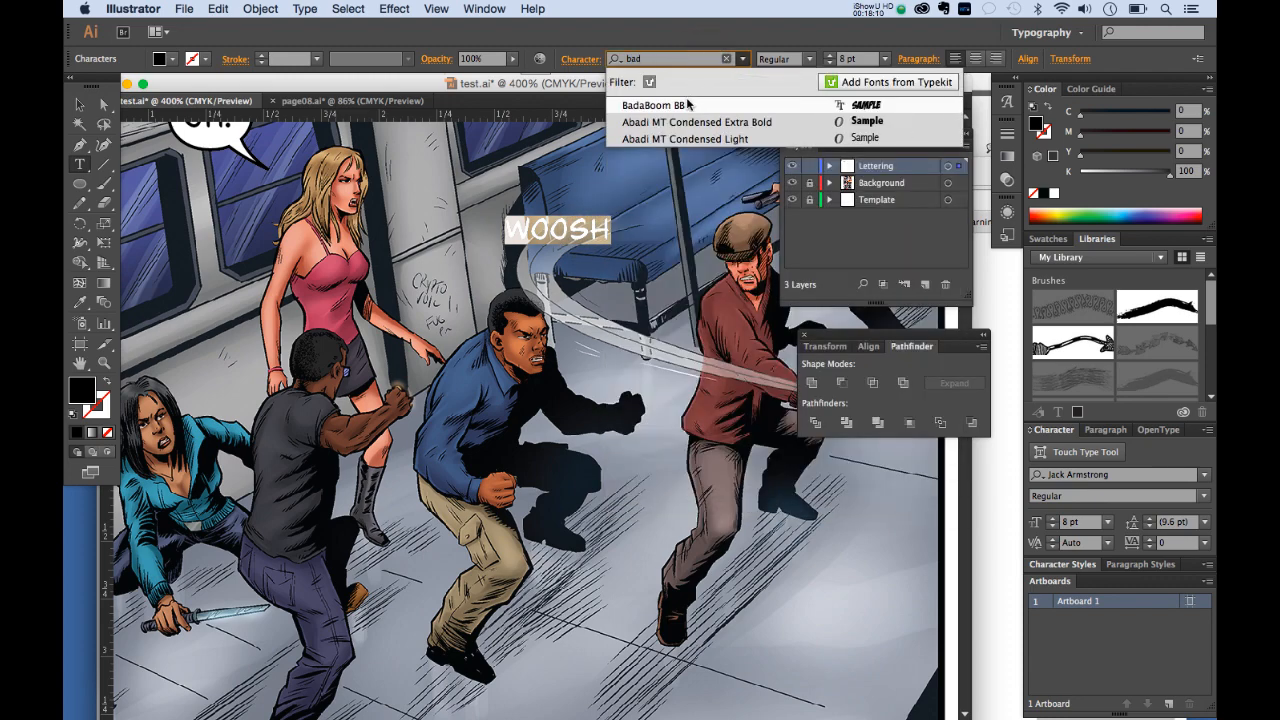
click(688, 106)
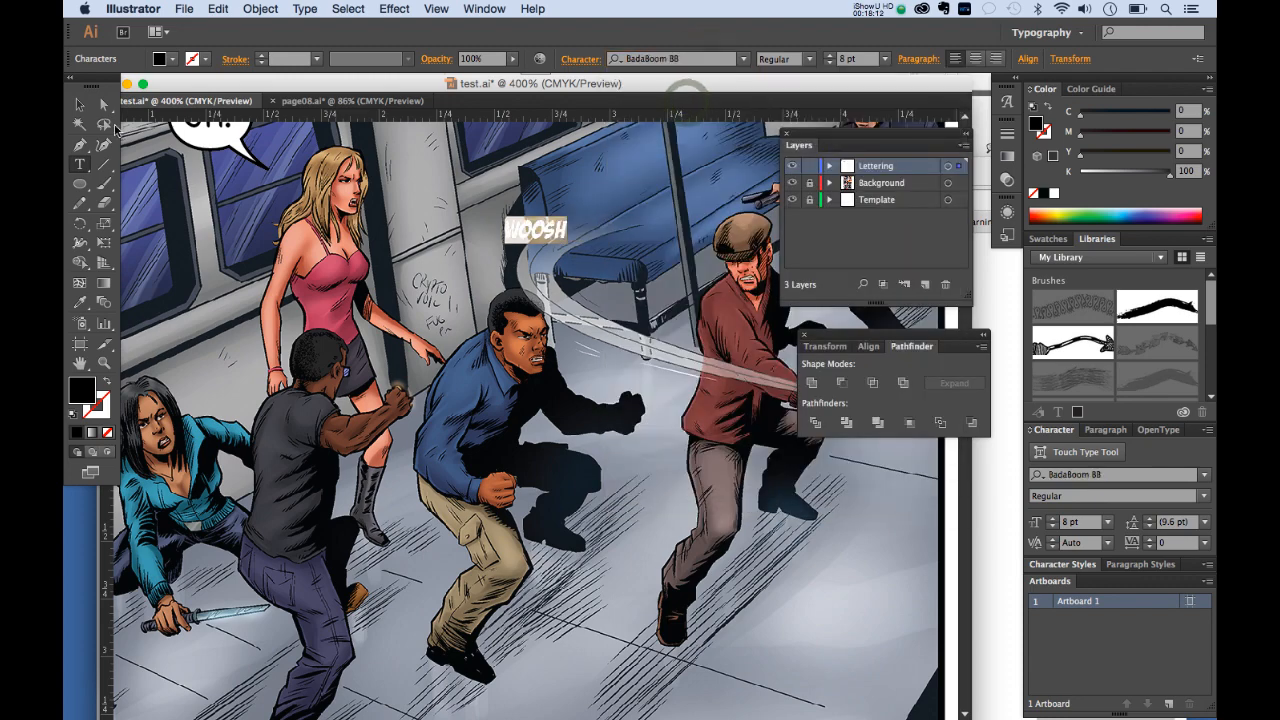
Step: Enlarge the "WOOSH" text to about 19.7 pt and place it just beside the man in the cap
click(83, 107)
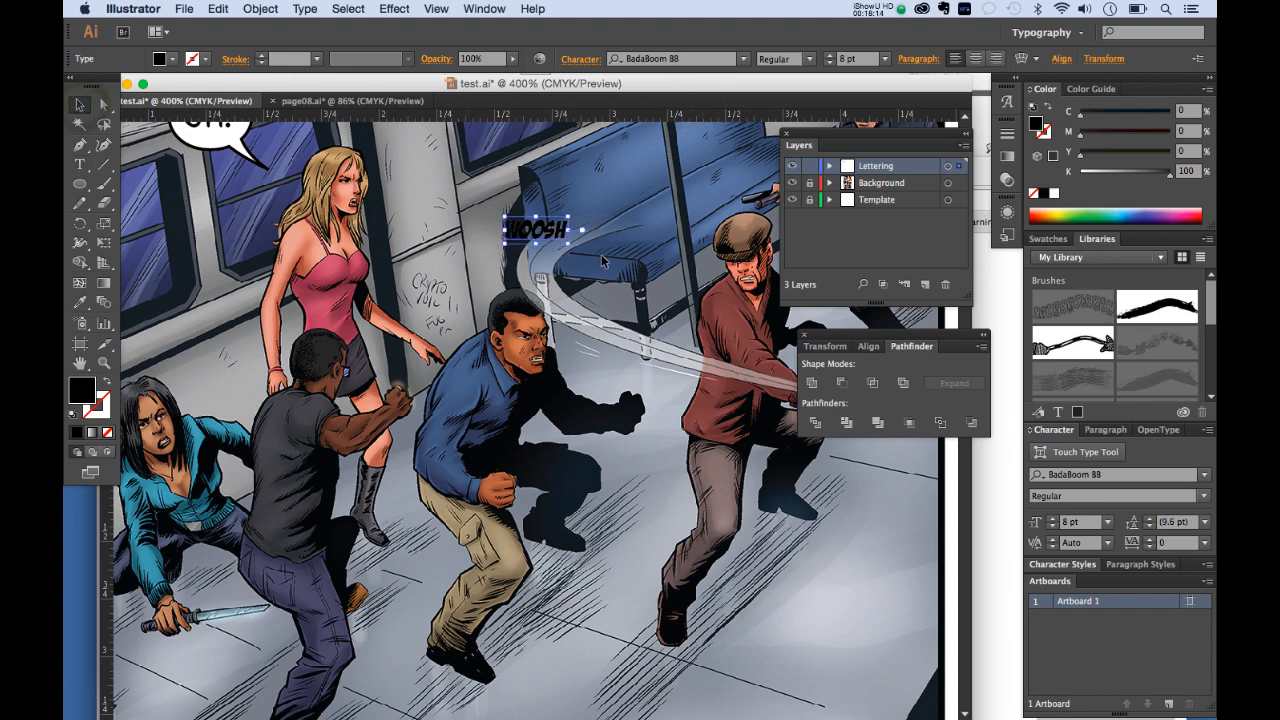
drag(568, 244, 591, 212)
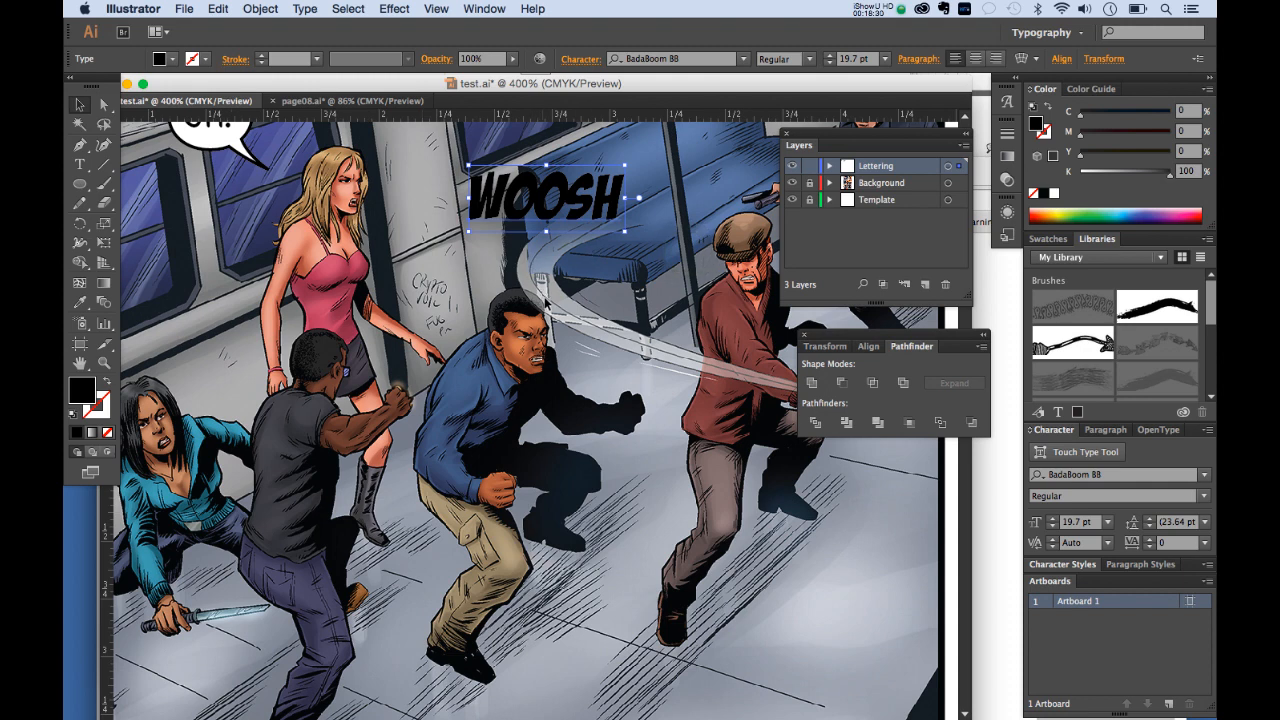
drag(517, 195, 605, 271)
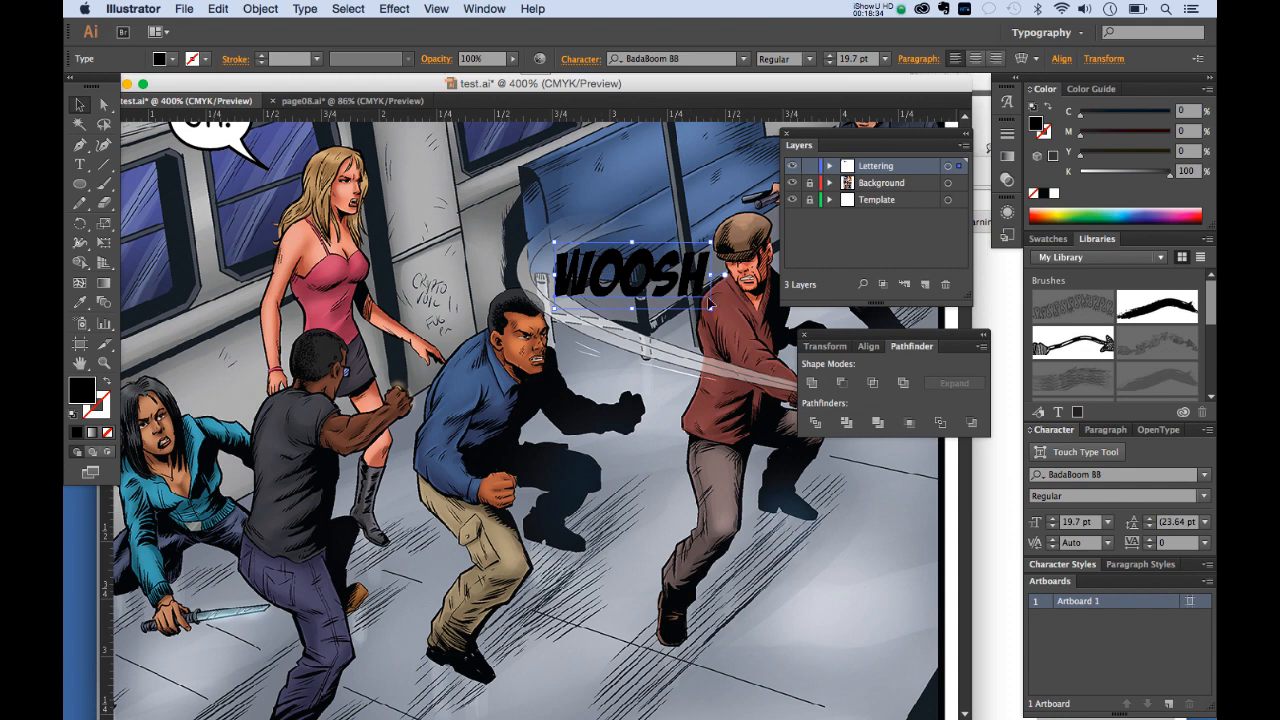
Step: Tilt the "WOOSH" text clockwise along the white motion trail, scale it to about 16.28 pt, and reposition it inside the curve
drag(718, 314, 705, 352)
drag(651, 301, 669, 322)
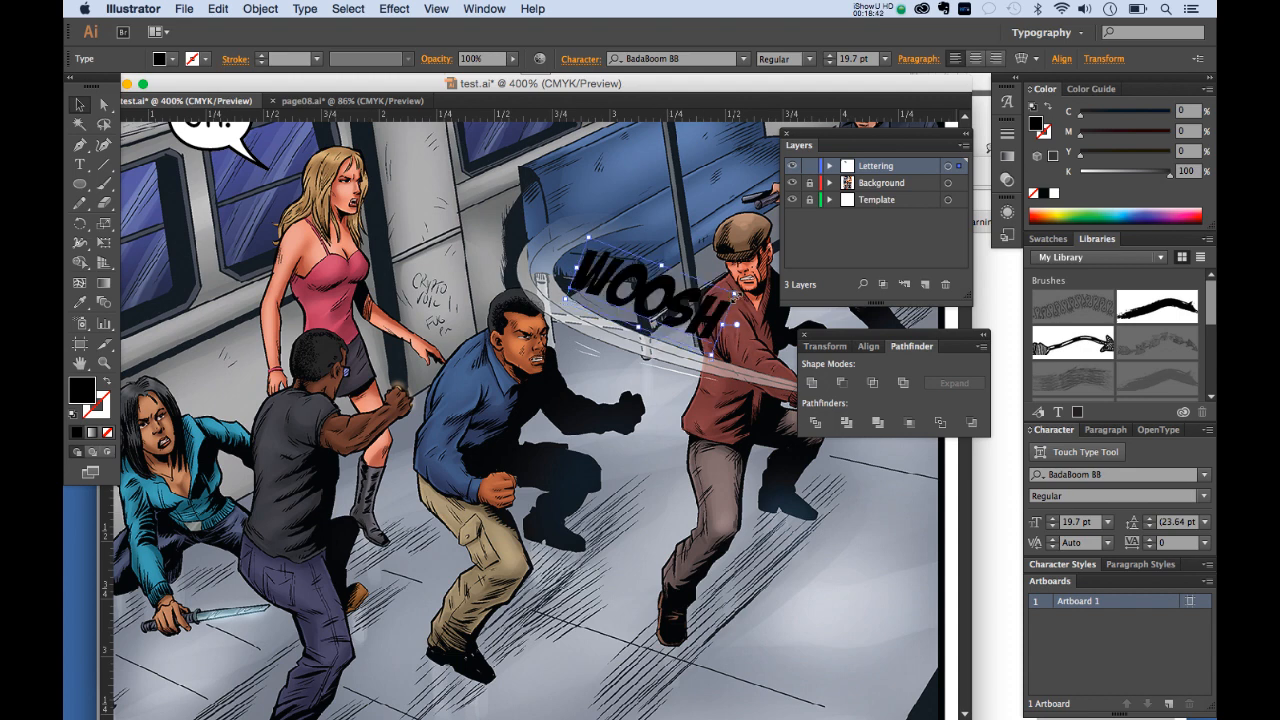
drag(735, 297, 714, 272)
double_click(665, 300)
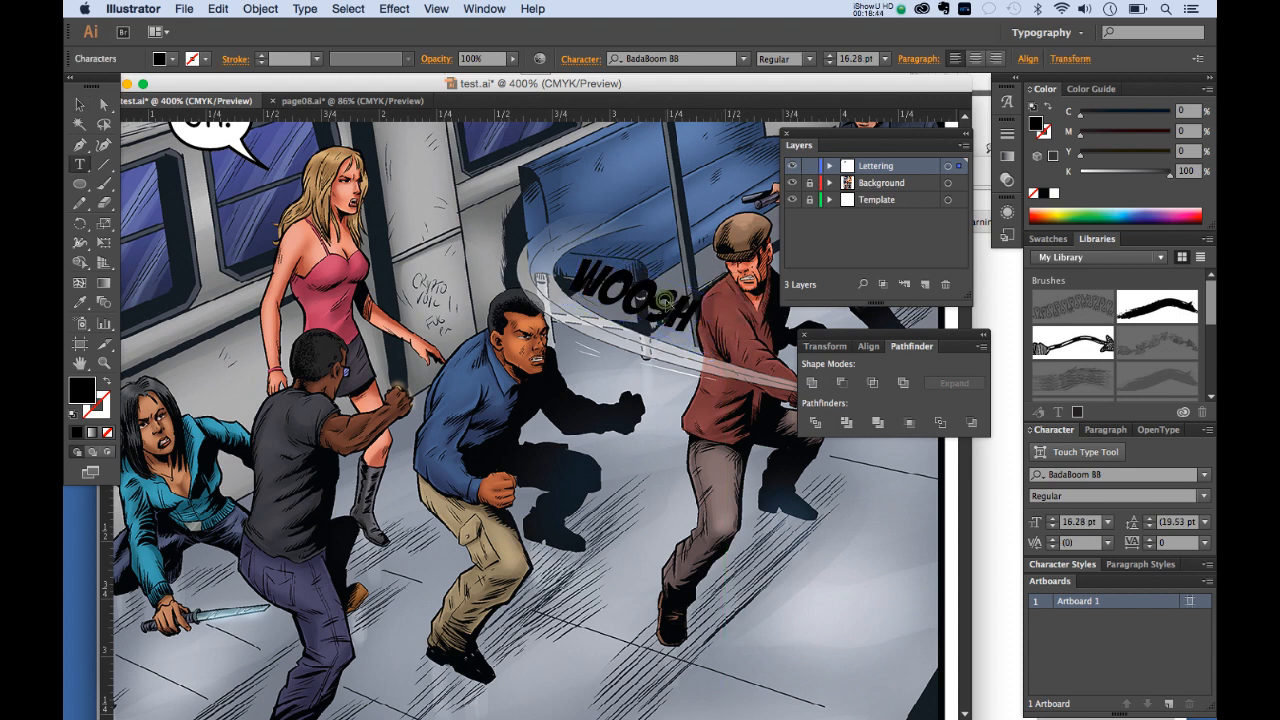
click(79, 102)
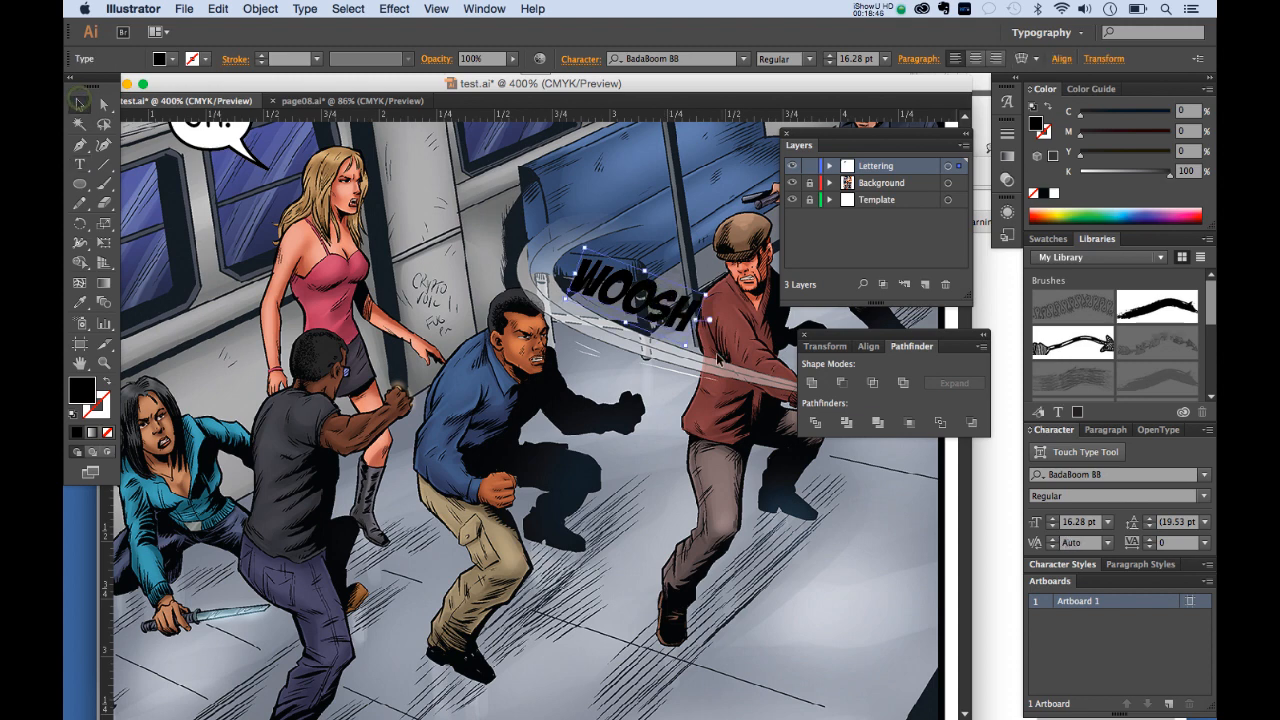
drag(672, 290, 660, 310)
Step: Examine the finished "WOOSH" effect up close in page08.ai, and return to test.ai
click(316, 100)
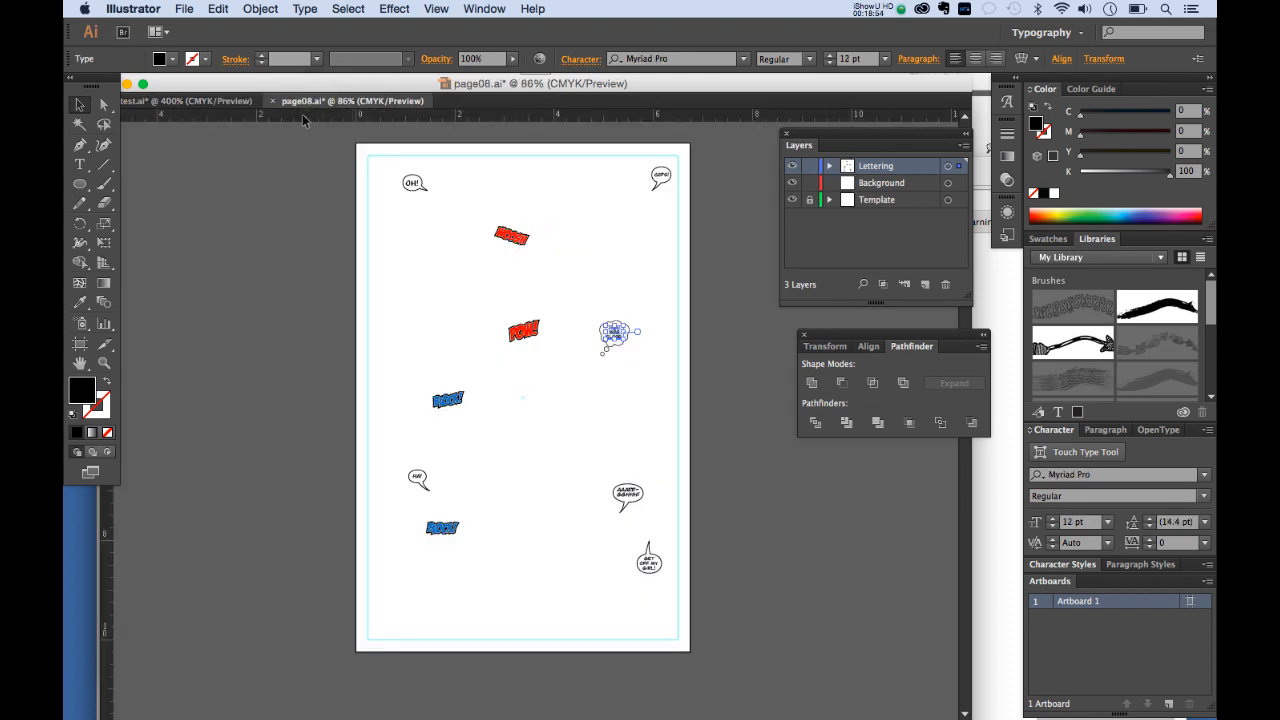
click(101, 365)
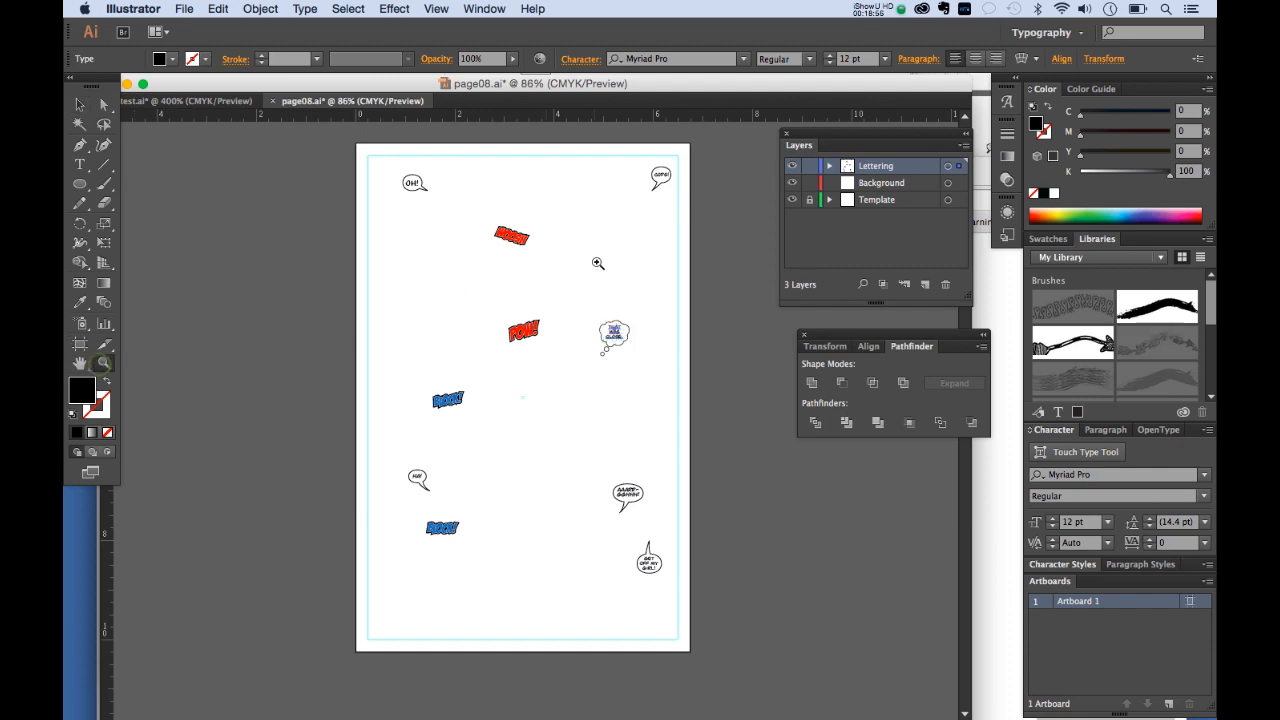
drag(480, 211, 553, 265)
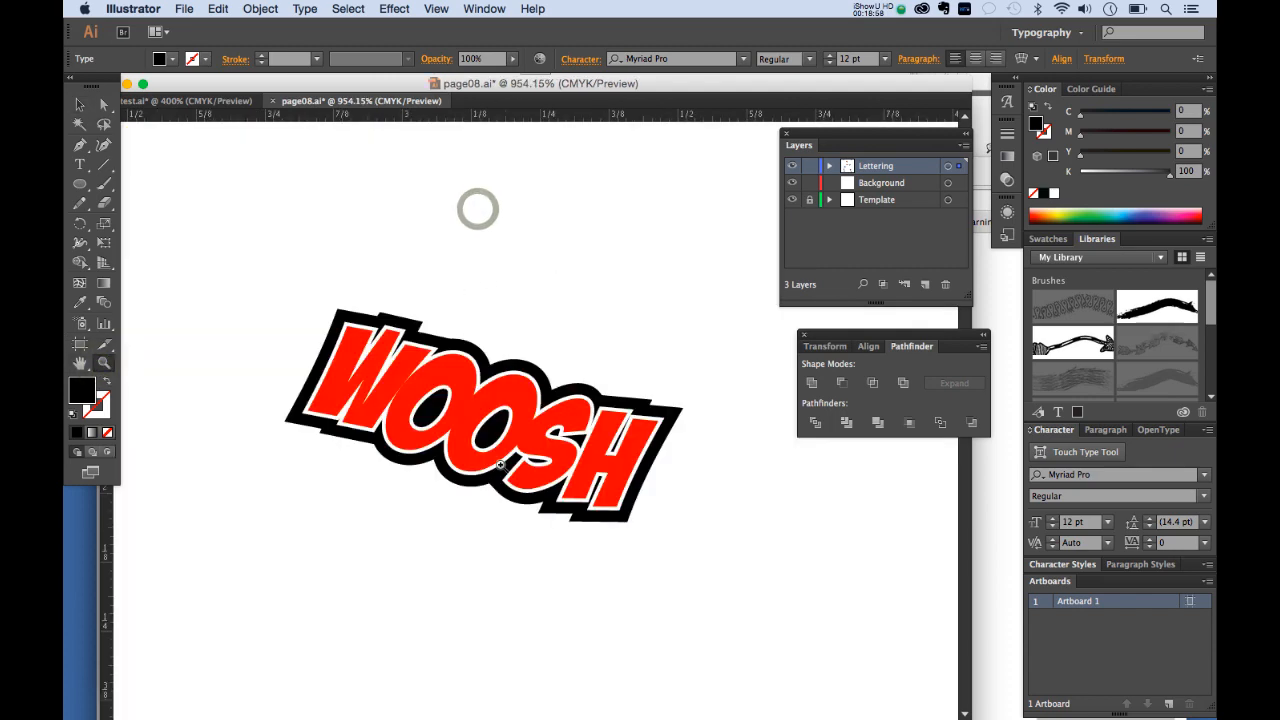
click(187, 101)
Step: Convert the tilted "WOOSH" text to outlines
click(79, 106)
double_click(79, 108)
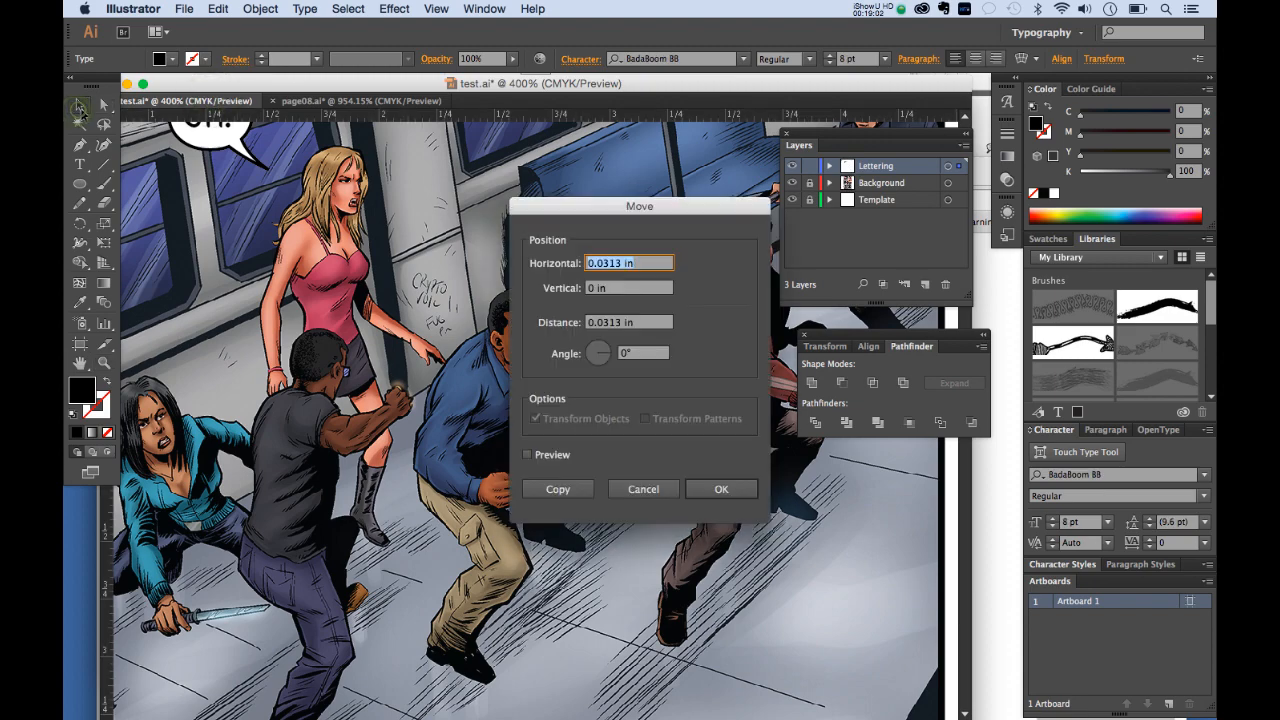
click(640, 489)
right_click(642, 318)
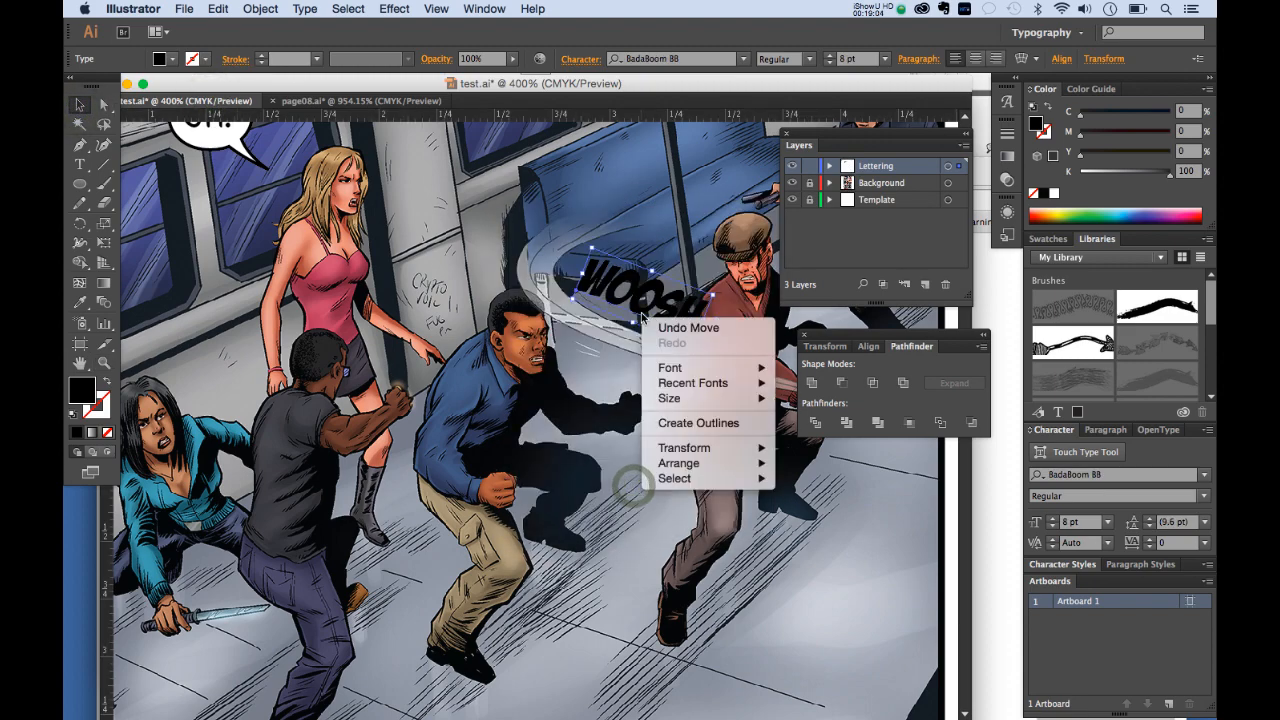
click(698, 423)
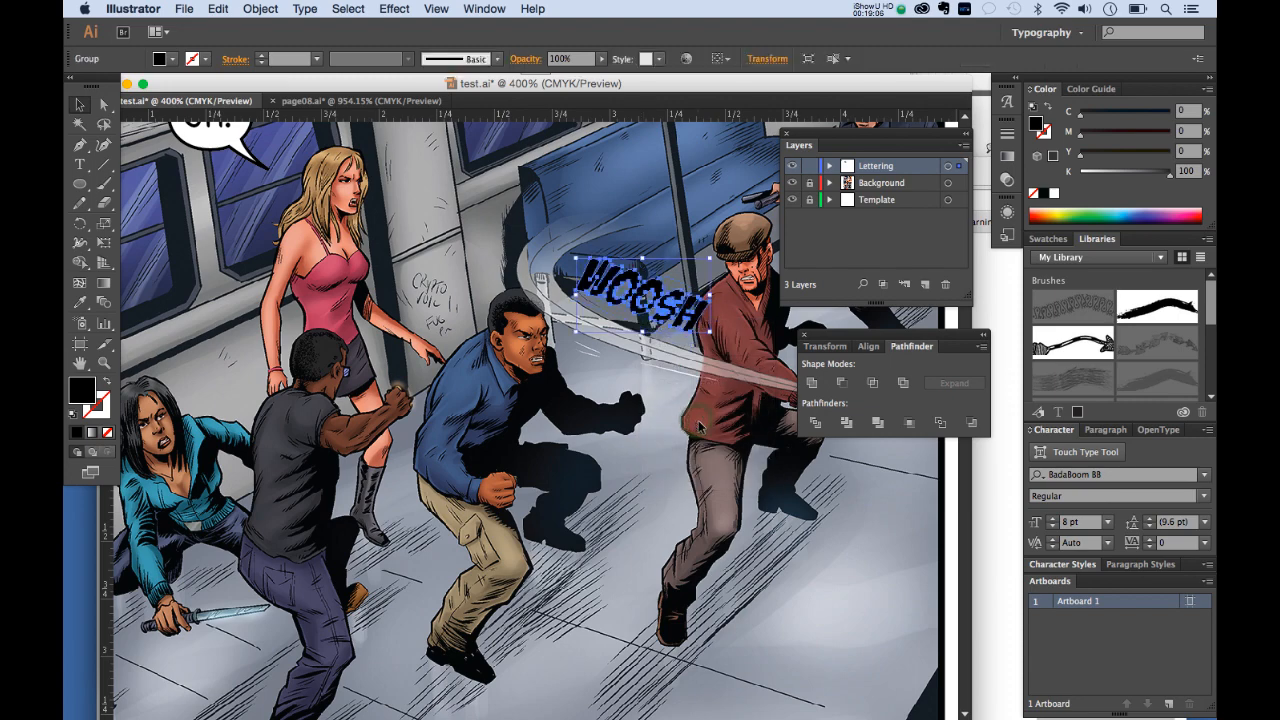
Step: Ungroup the outlined "WOOSH" letters and nudge the W slightly up and to the right
click(260, 8)
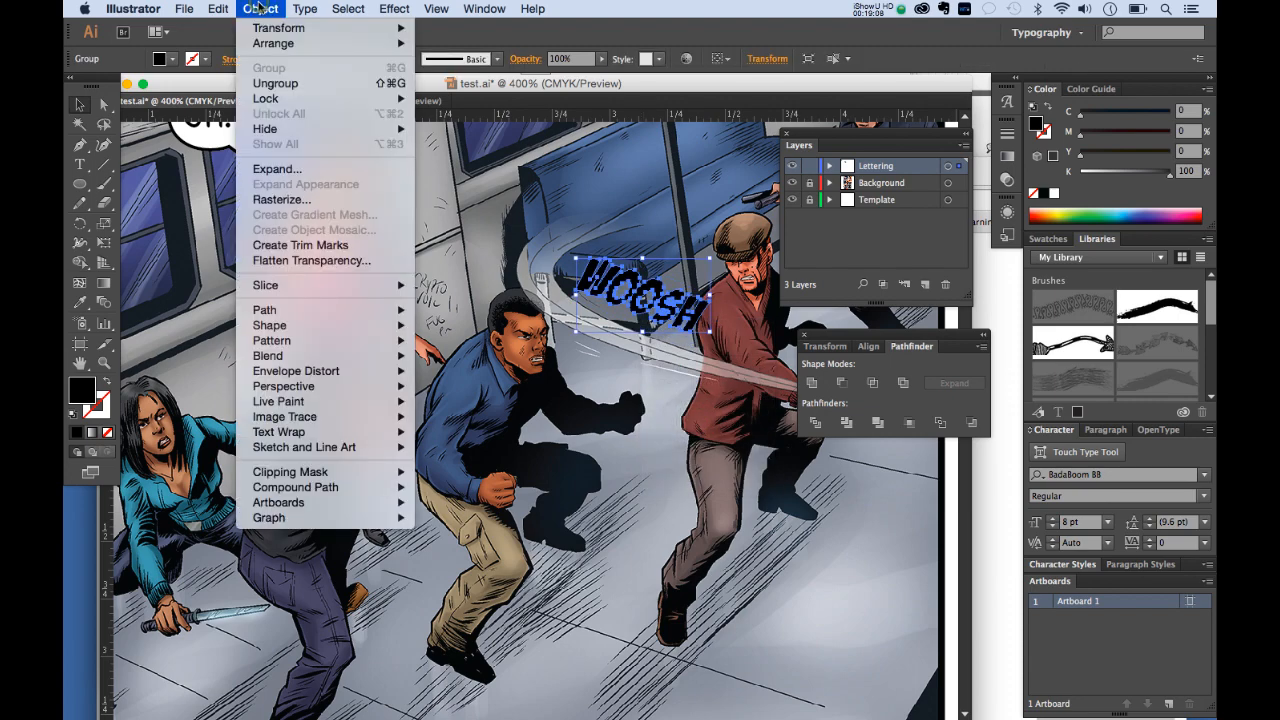
click(275, 83)
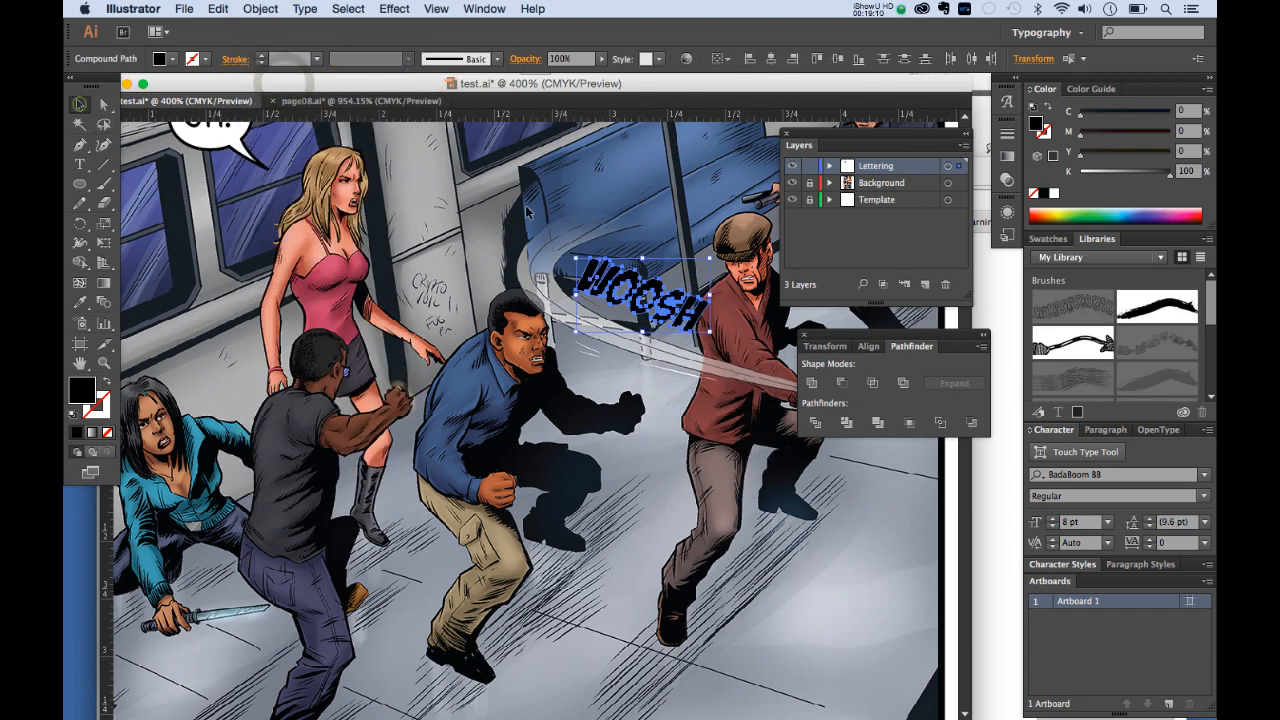
click(583, 207)
click(597, 274)
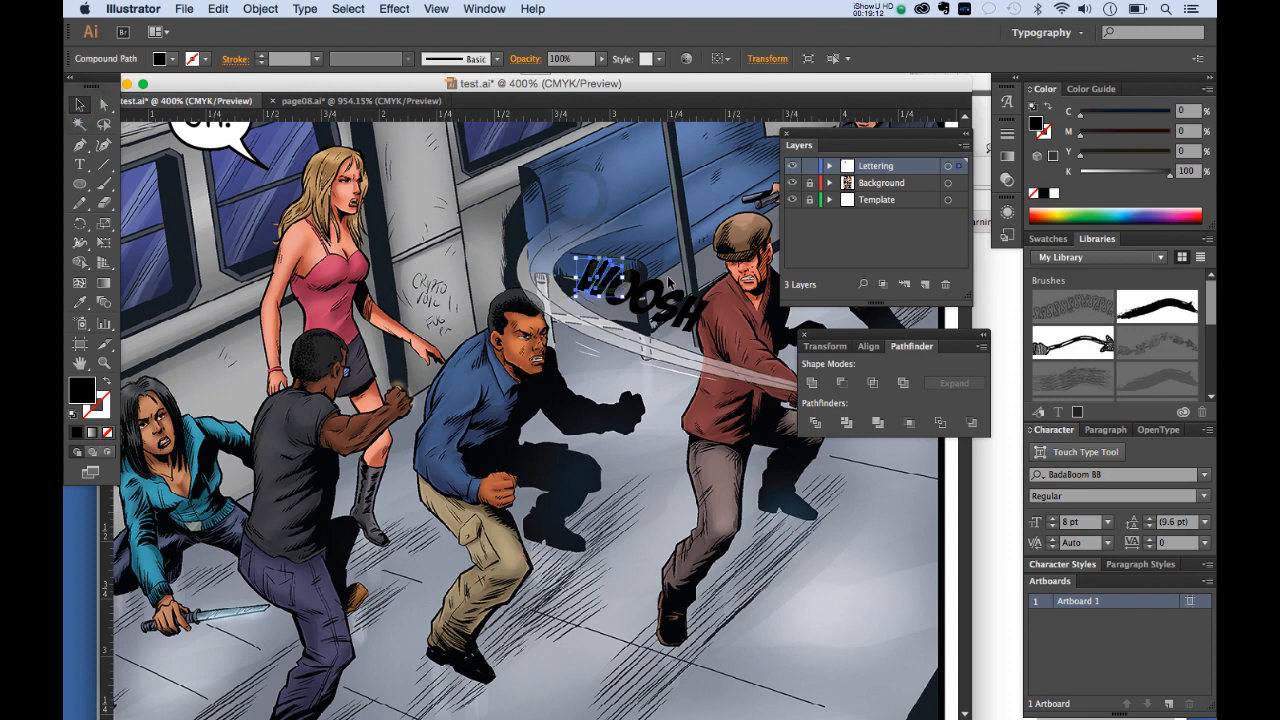
key(Up)
key(Right)
key(Right)
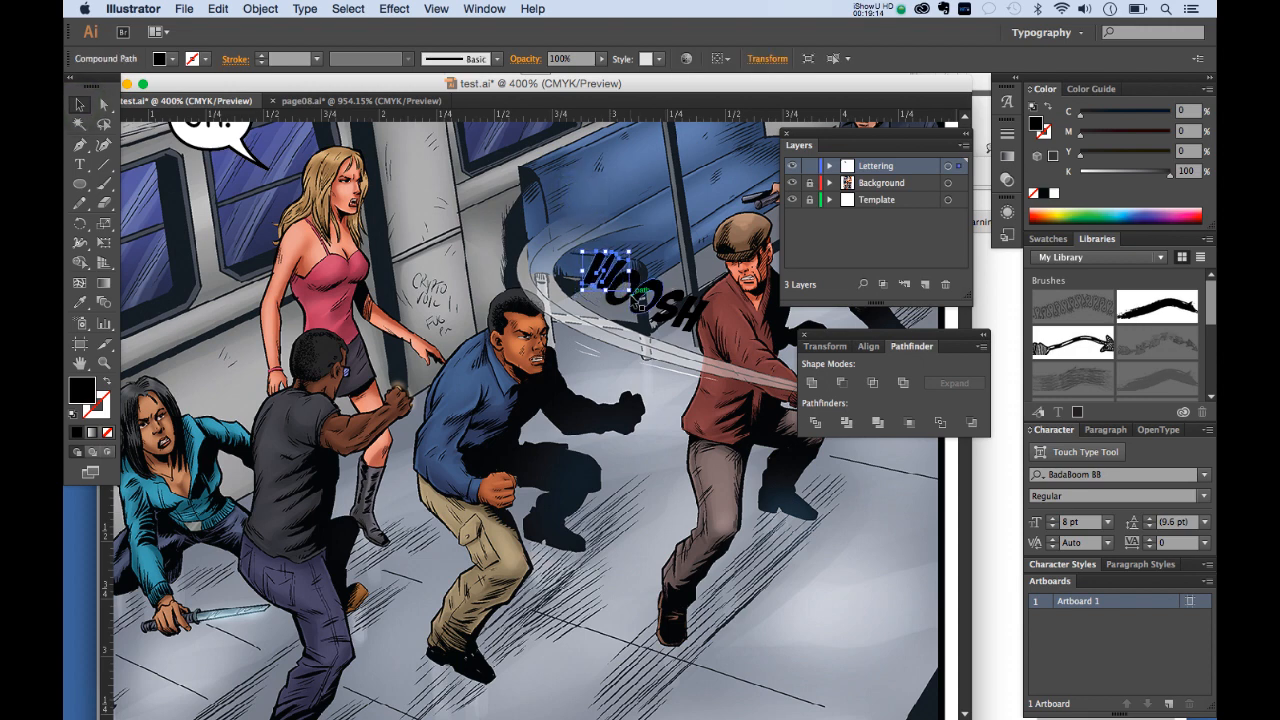
Step: Move the remaining "WOOSH" letters closer together so they overlap, group the whole word, and shift it slightly left
drag(644, 292, 689, 309)
click(695, 321)
click(668, 367)
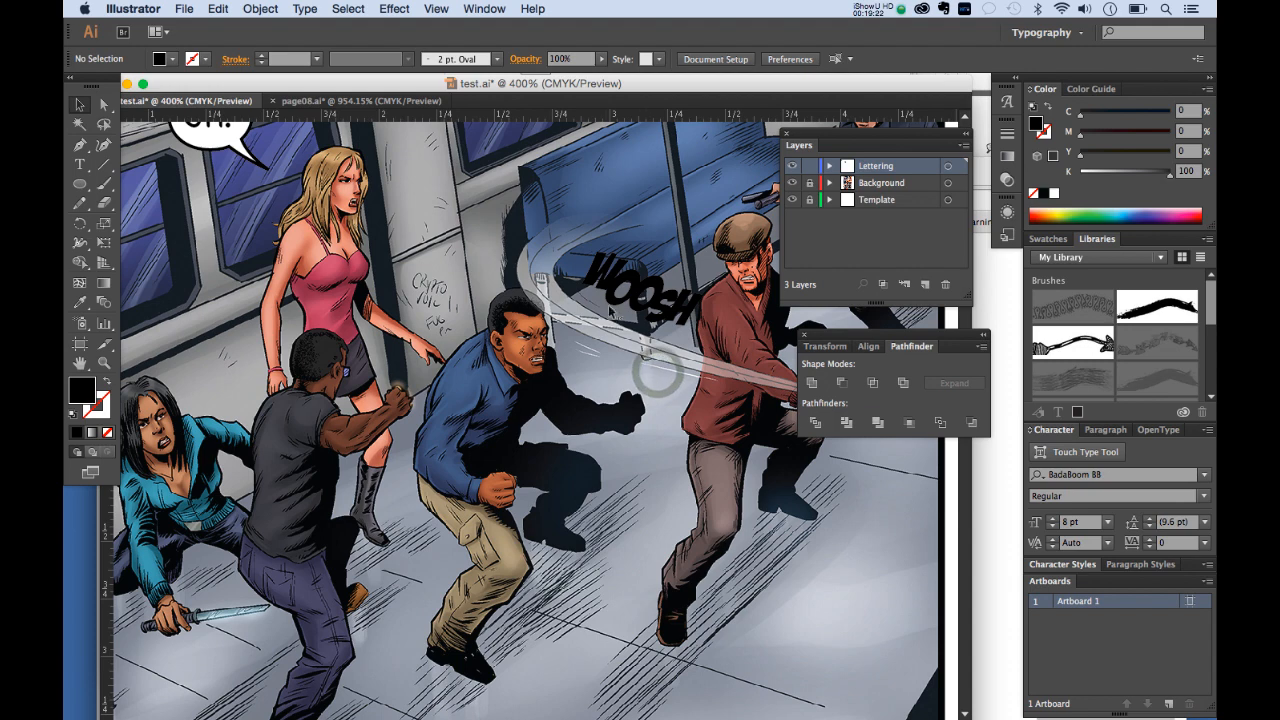
click(610, 262)
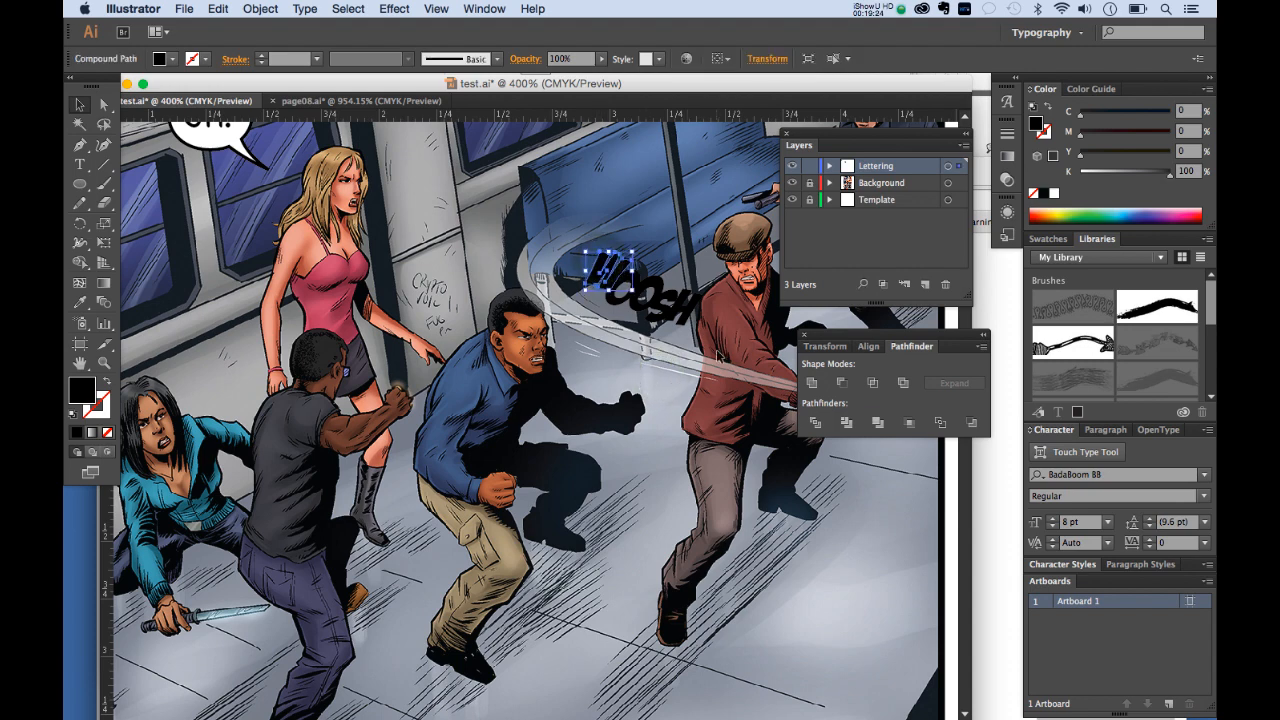
click(702, 391)
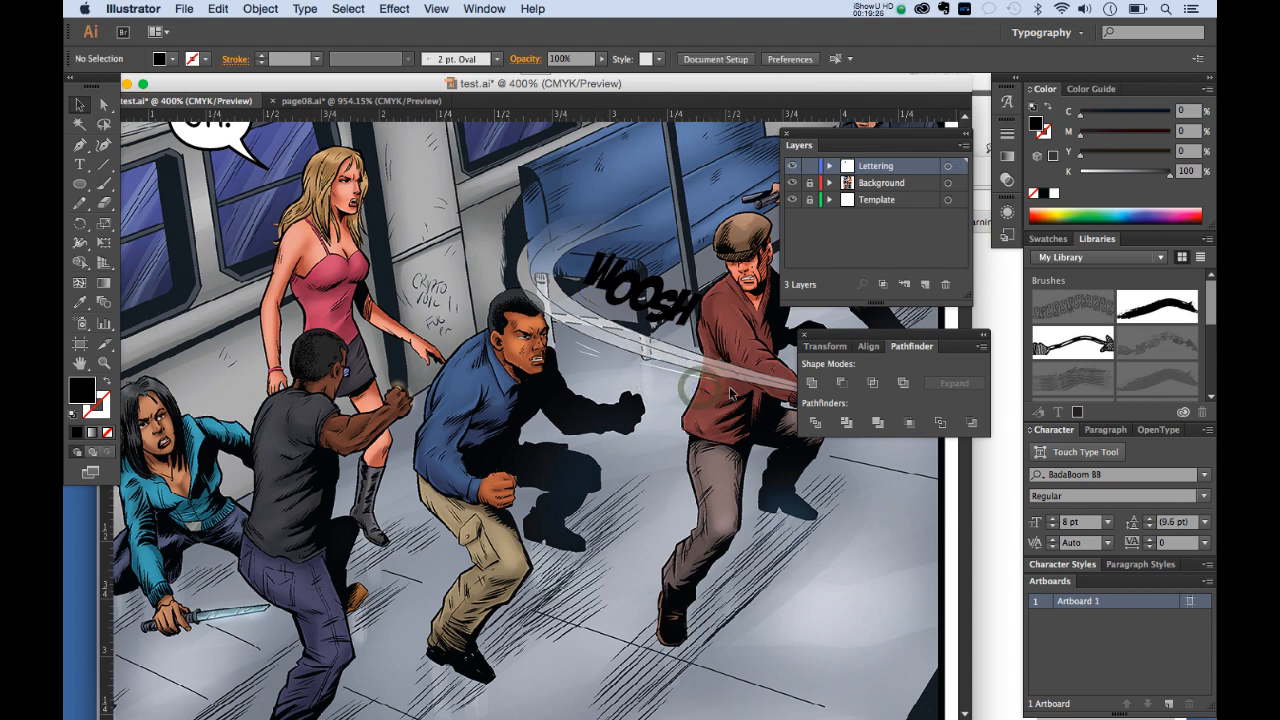
drag(588, 236, 657, 312)
click(657, 405)
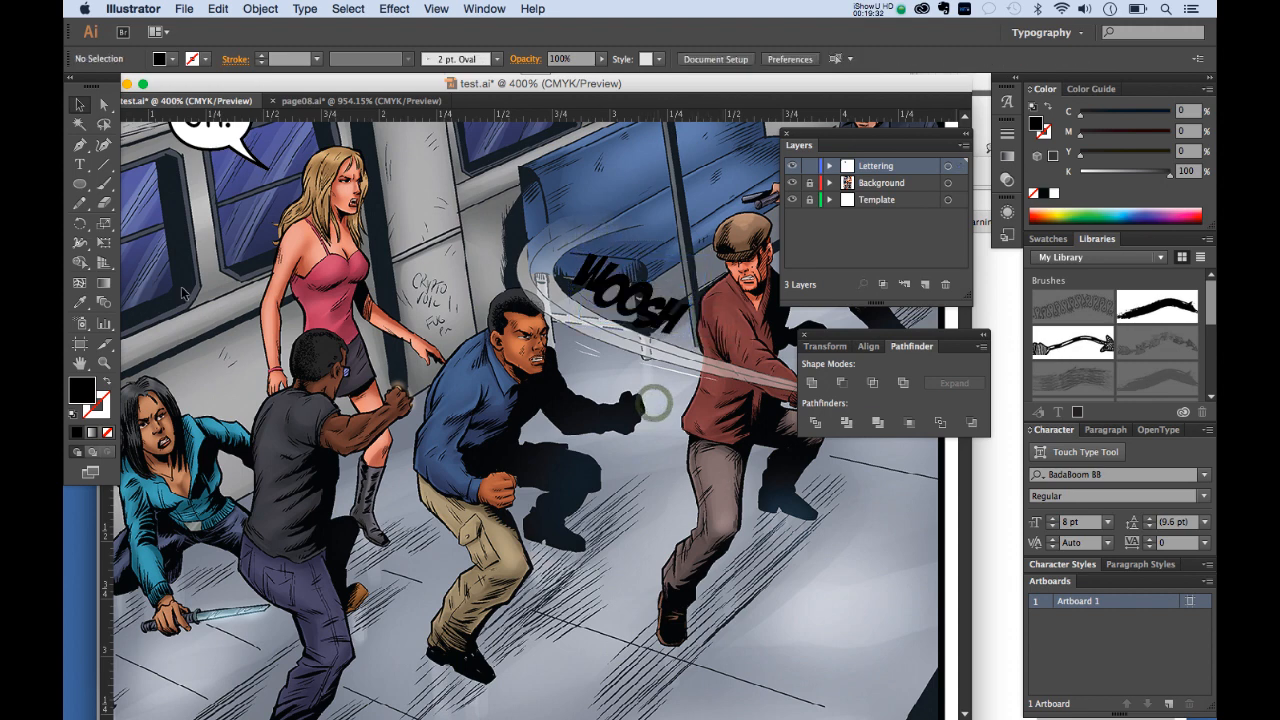
Step: Zoom in to 800% on the "WOOSH" lettering and select its group
click(108, 366)
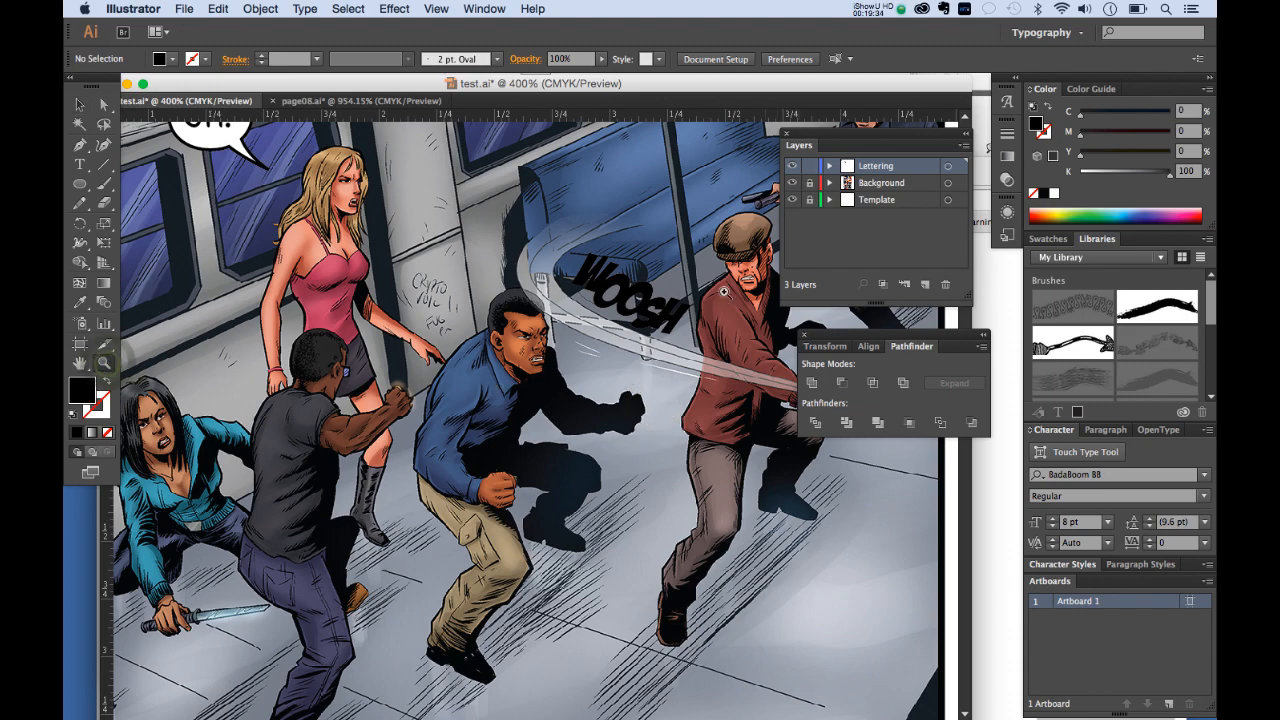
click(672, 298)
click(666, 291)
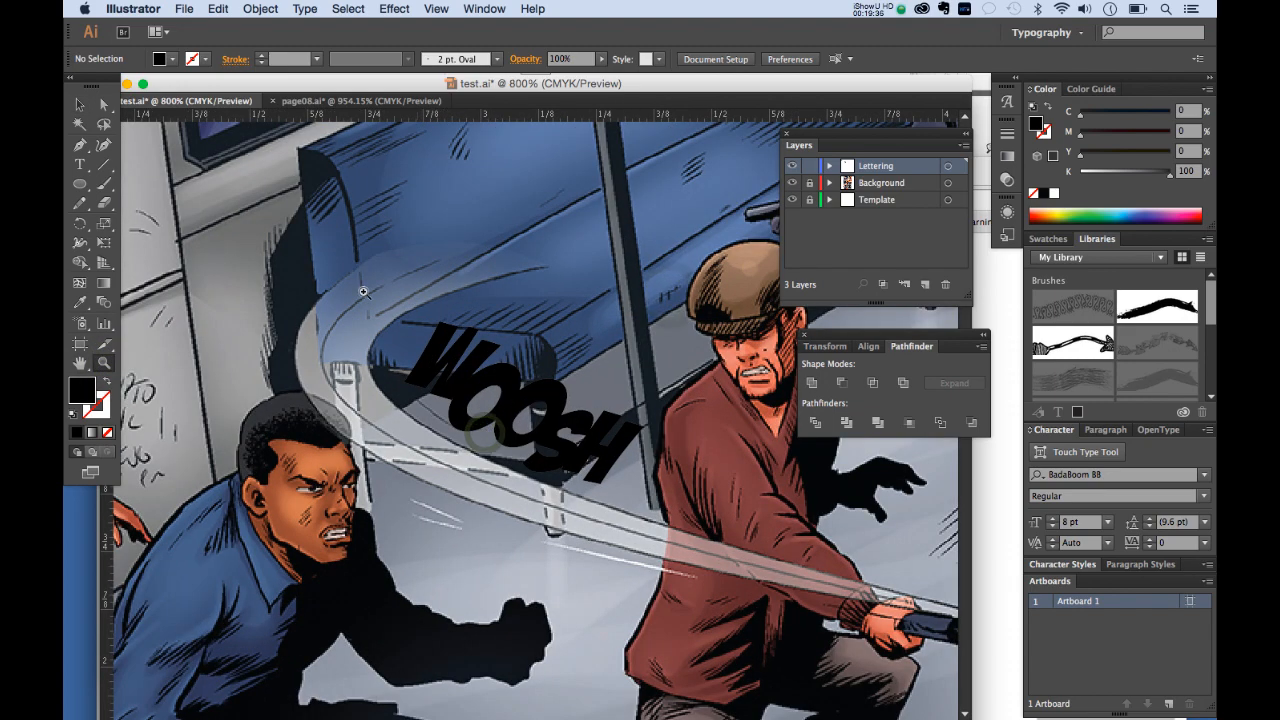
click(84, 107)
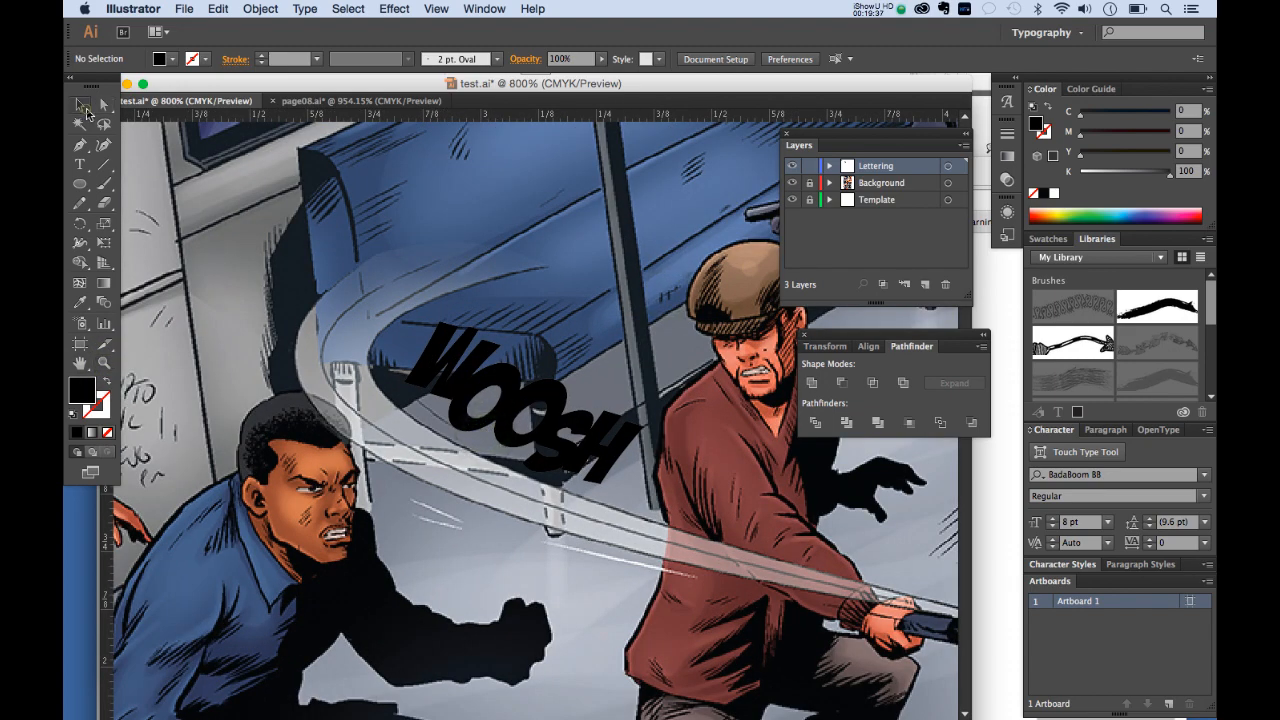
click(428, 332)
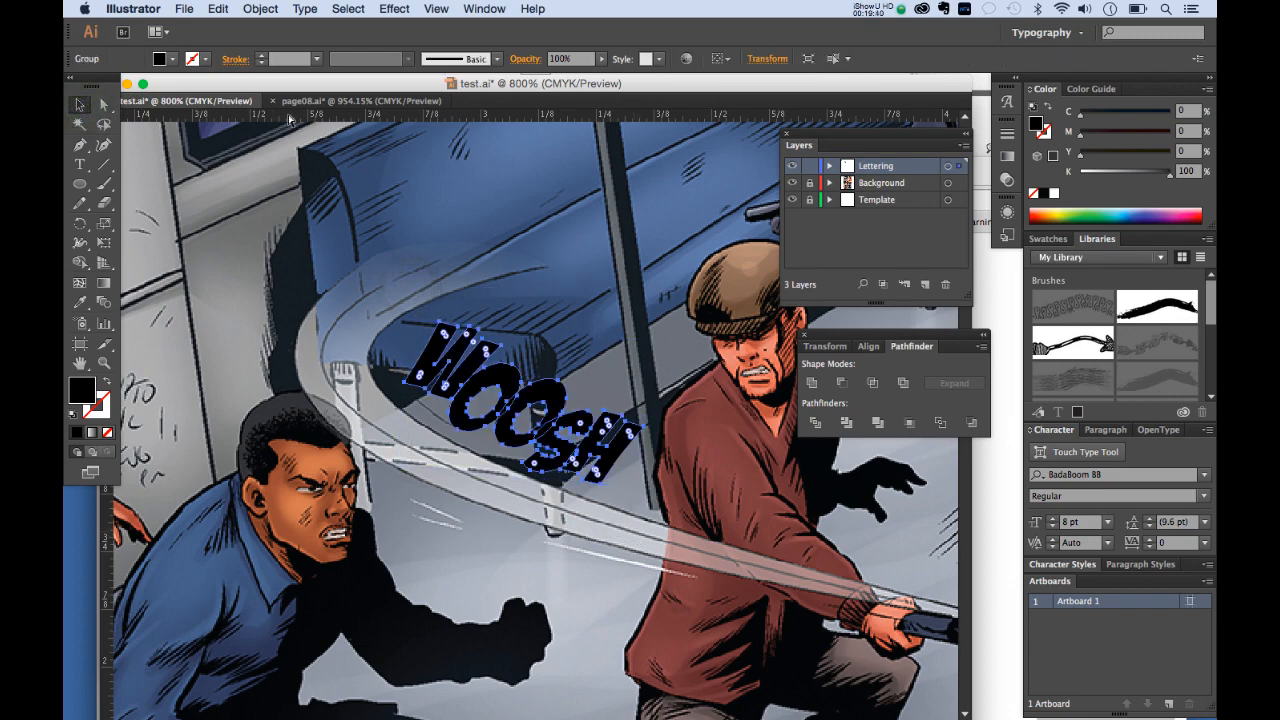
Step: Try to ungroup the "WOOSH" lettering, and check the finished effect in page08.ai
click(260, 8)
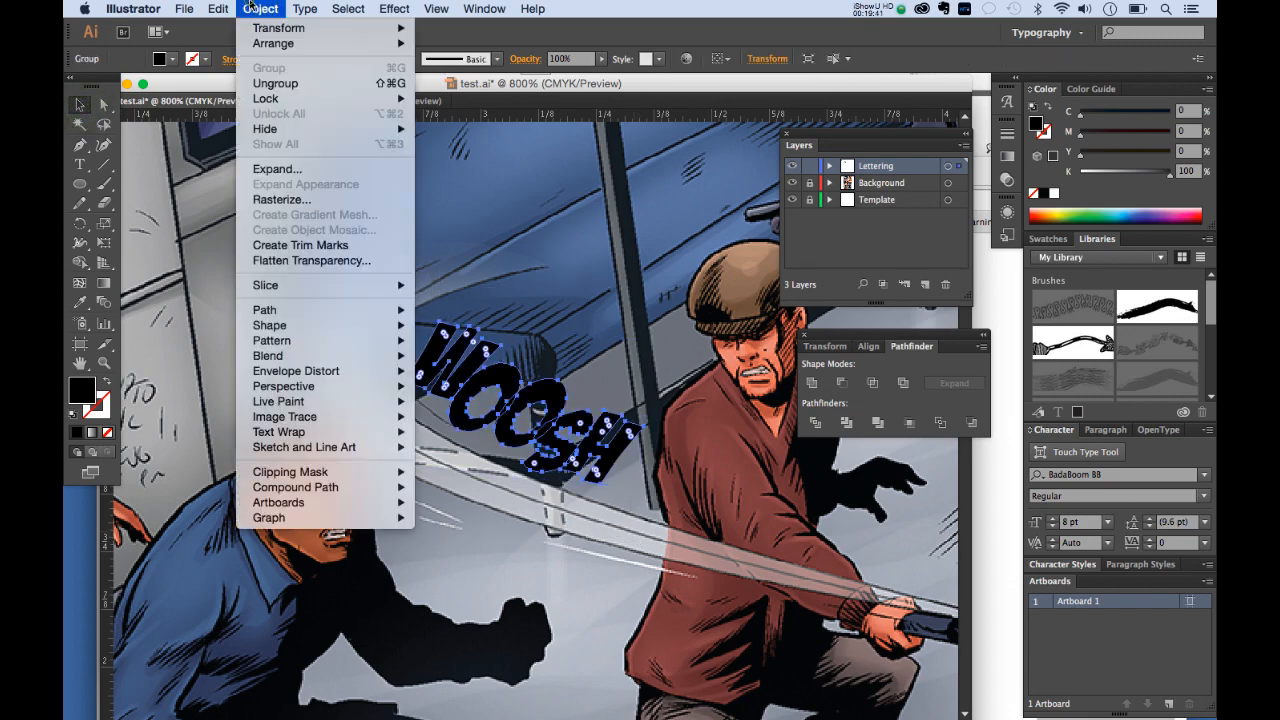
click(276, 83)
key(super)
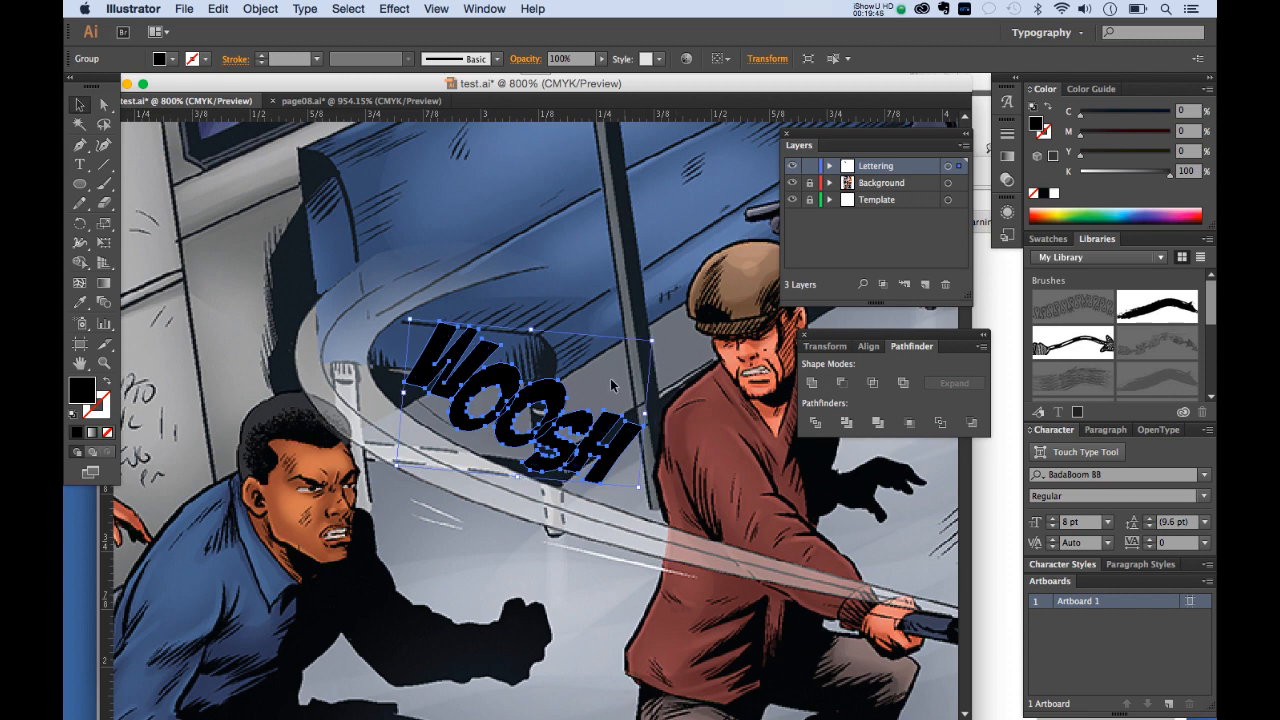
click(318, 101)
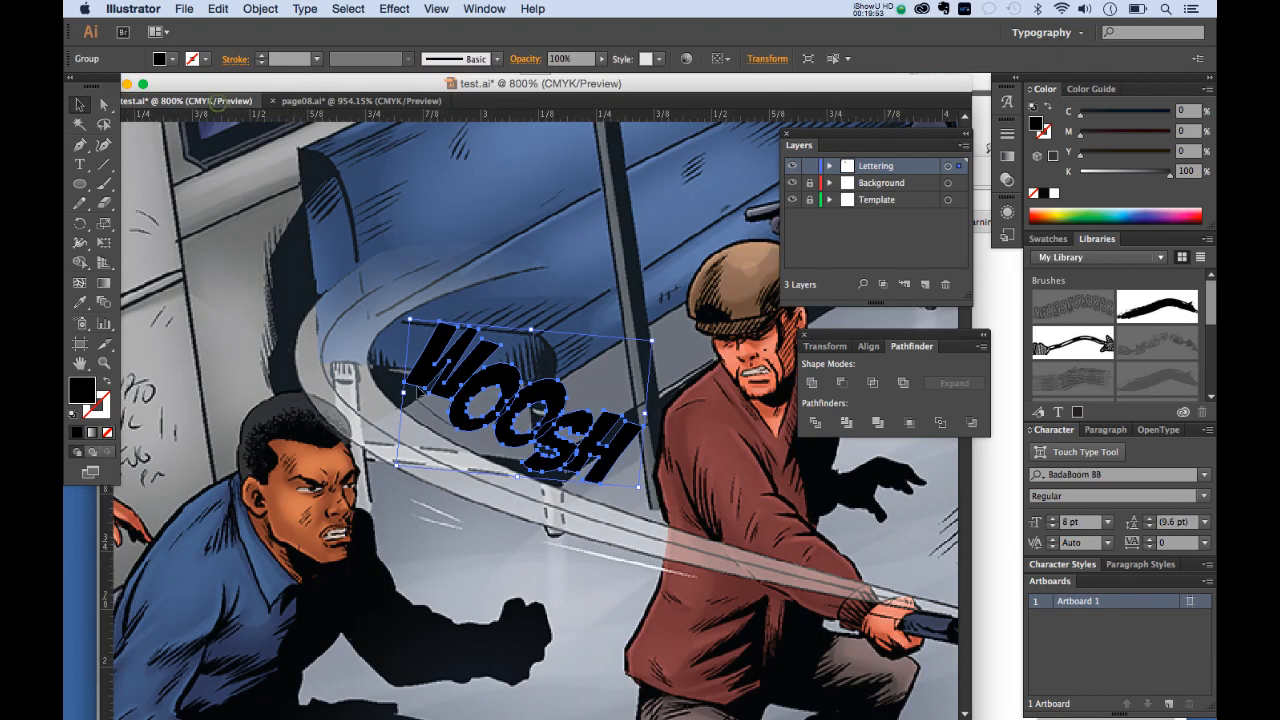
Step: Give the black "WOOSH" lettering in test.ai a black stroke and set its weight to 3 pt
click(220, 101)
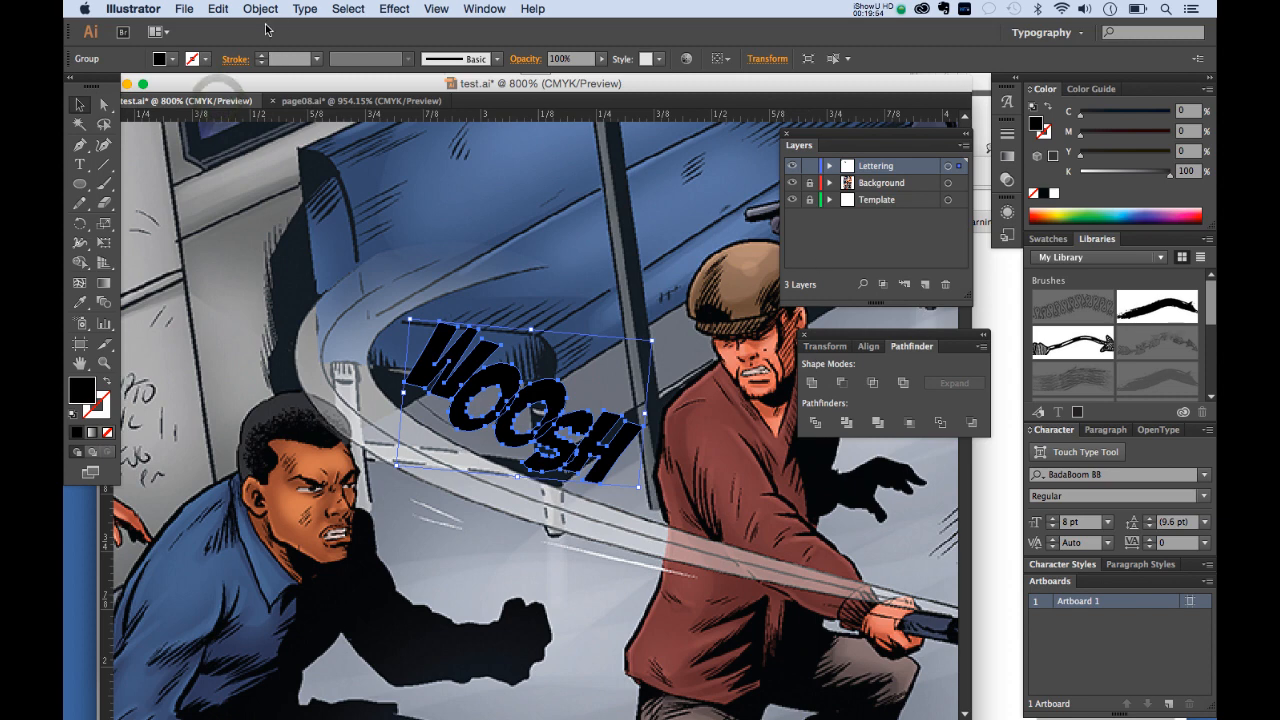
click(193, 59)
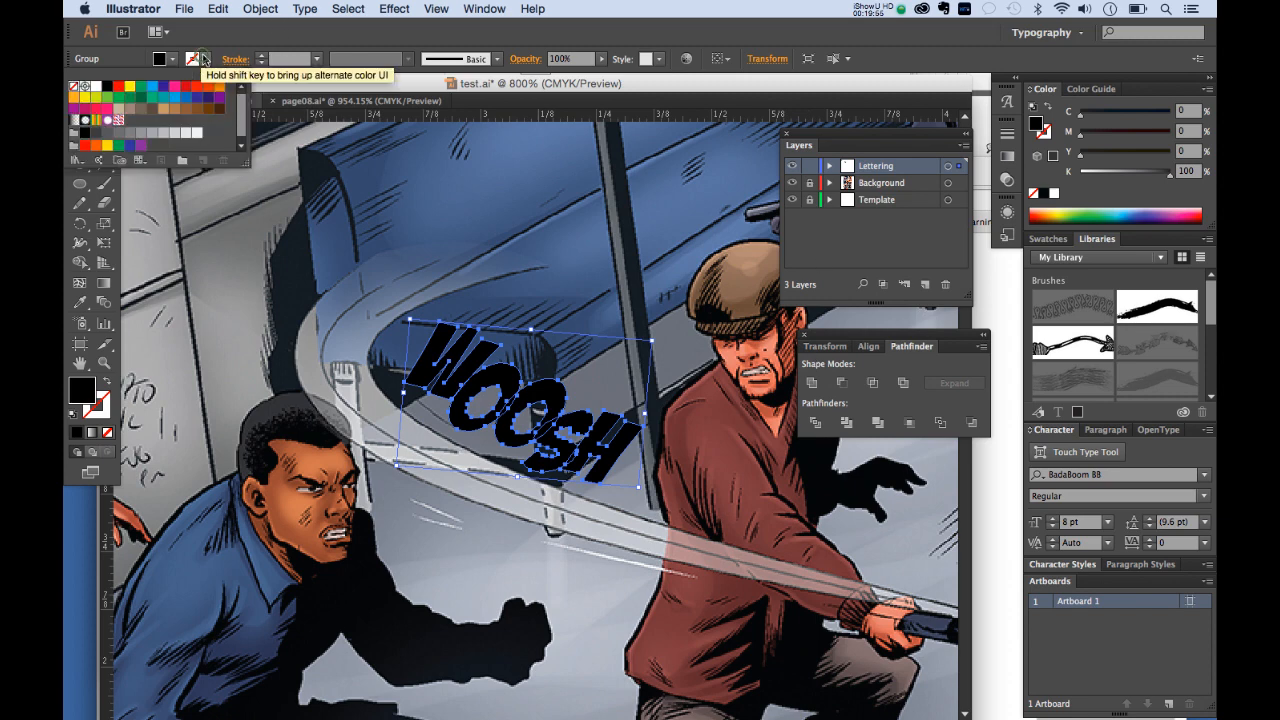
click(107, 87)
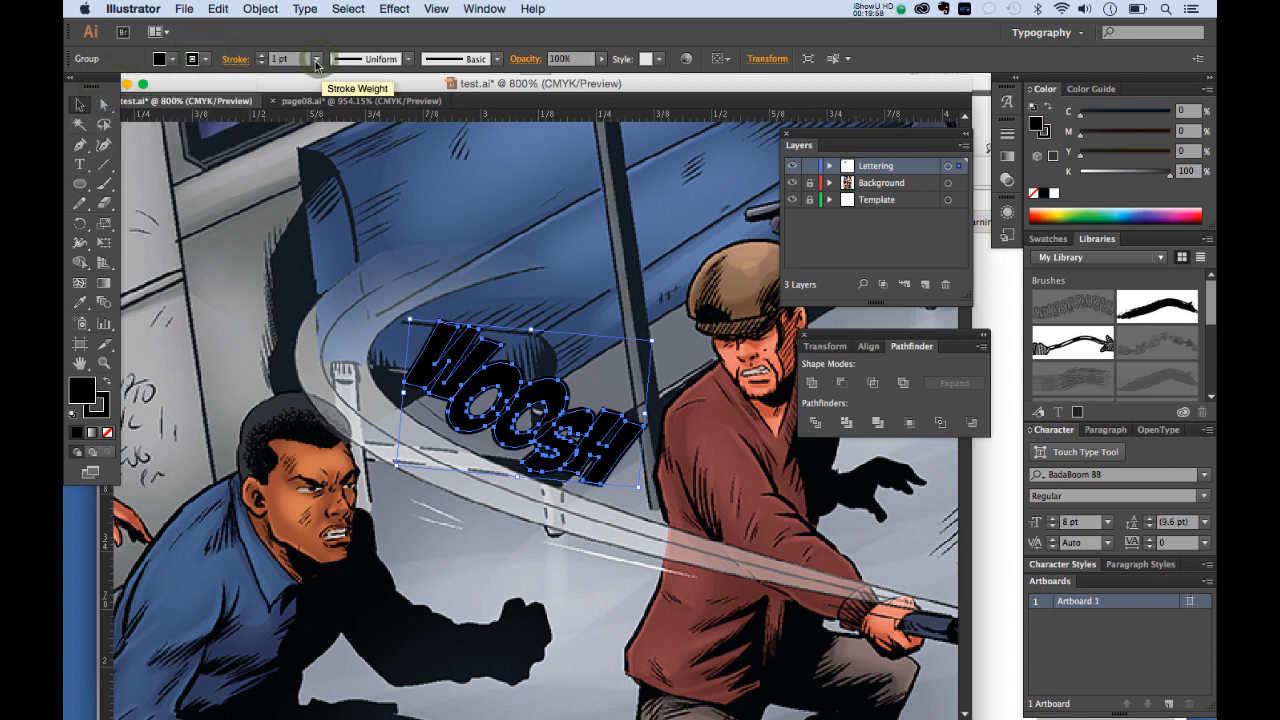
click(316, 61)
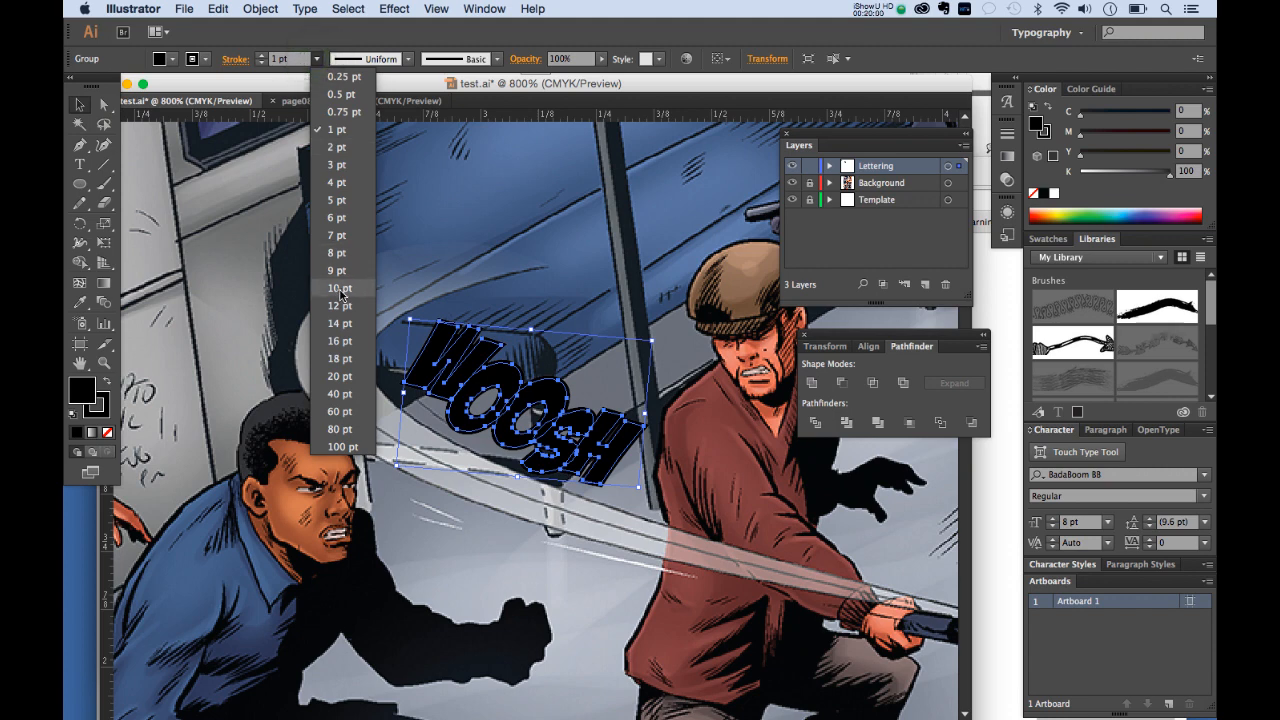
click(340, 289)
click(316, 59)
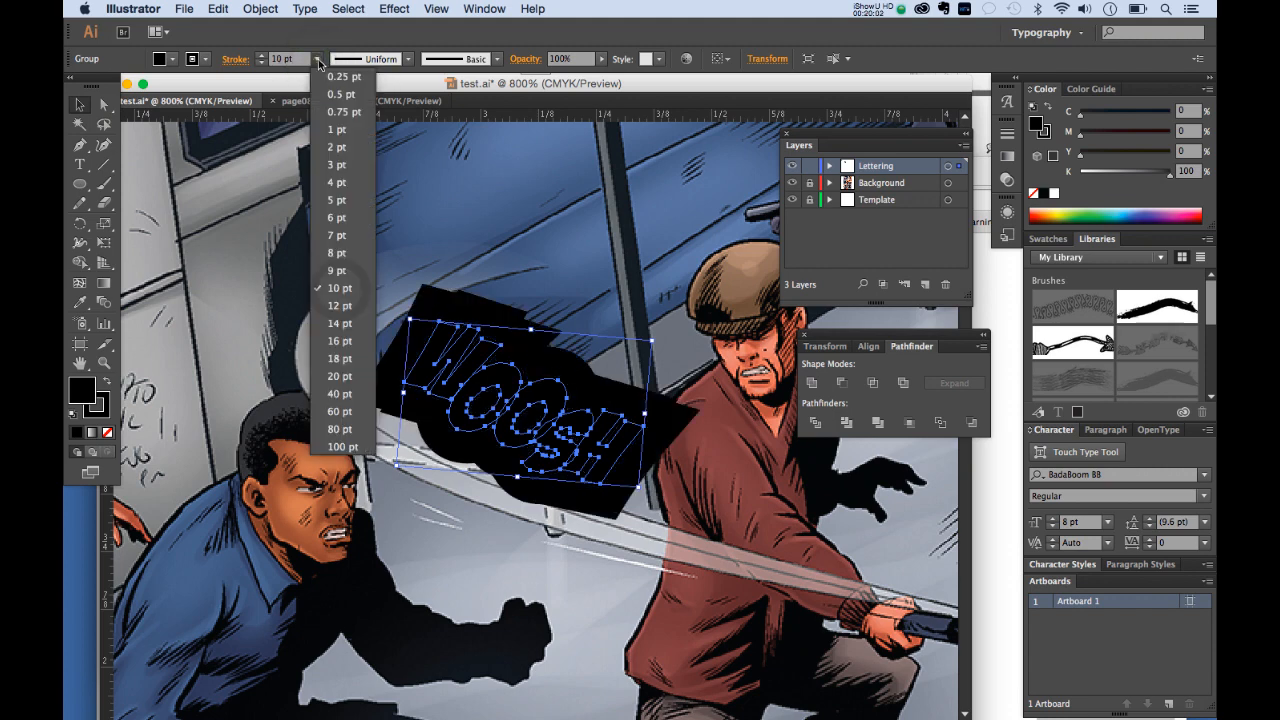
click(337, 182)
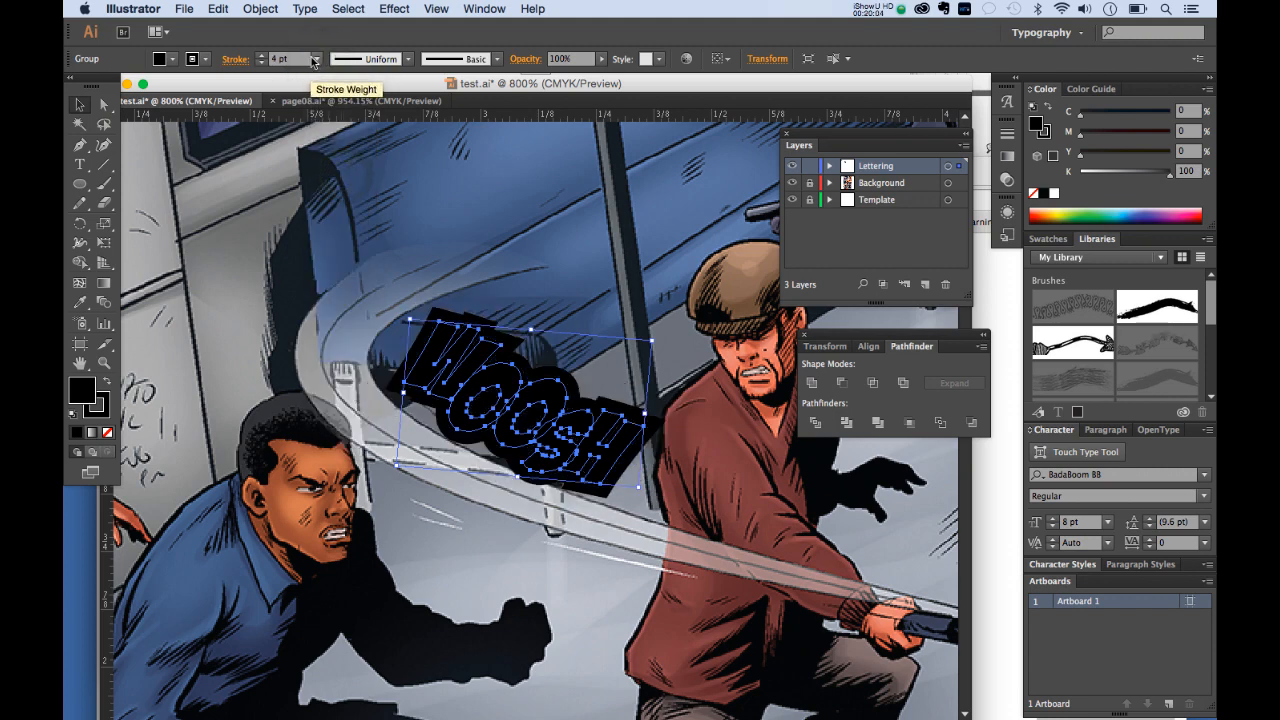
click(313, 61)
click(335, 164)
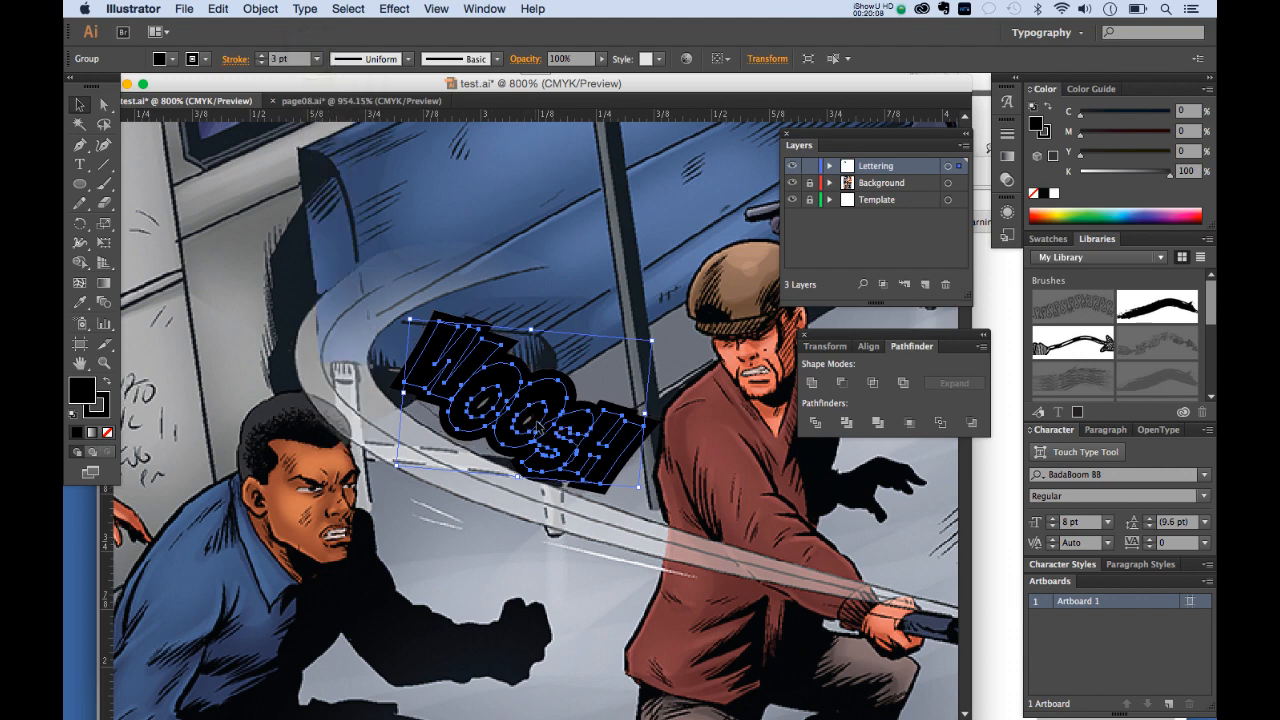
click(523, 204)
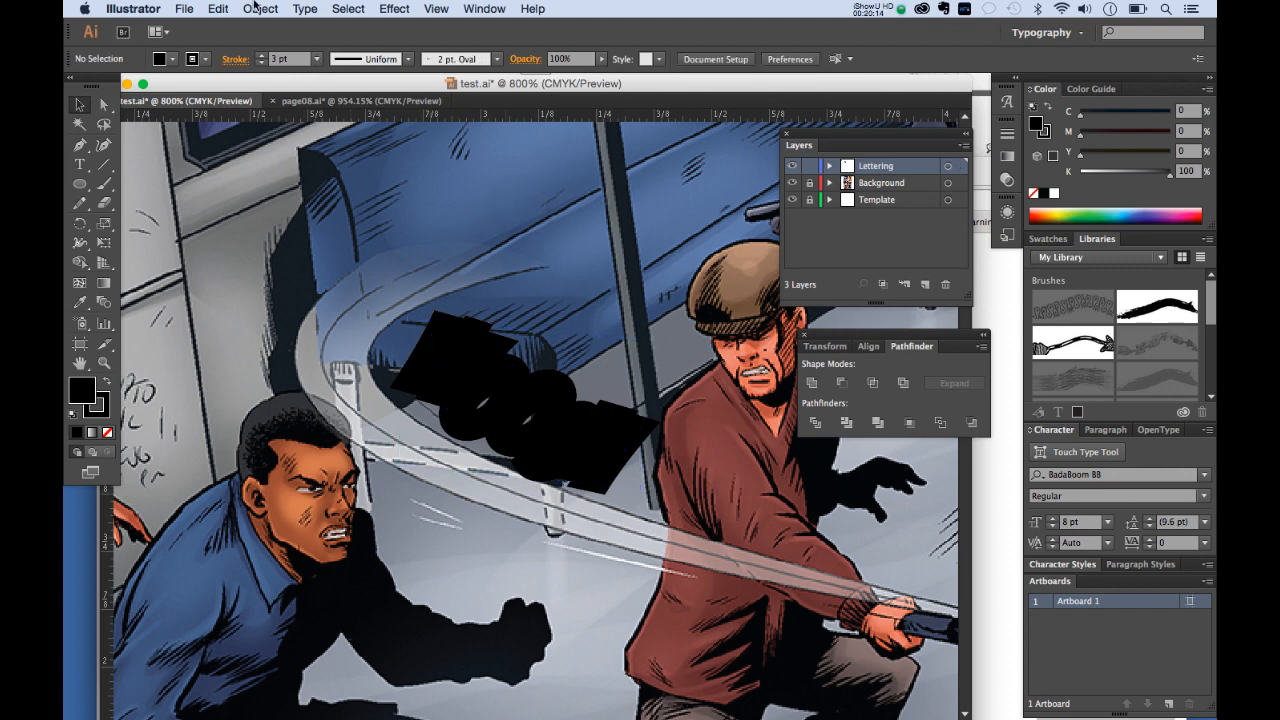
Step: Paste a copy of the "WOOSH" lettering in front and give it a 1 pt white stroke
click(216, 8)
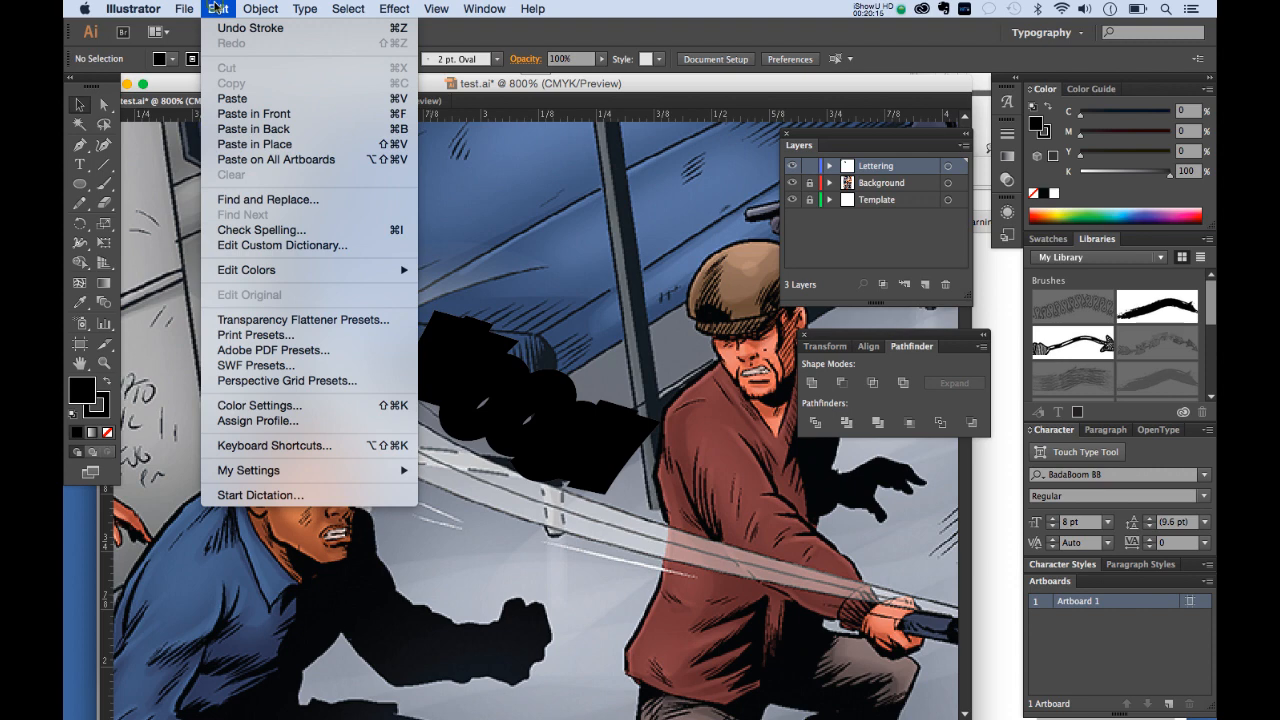
click(265, 114)
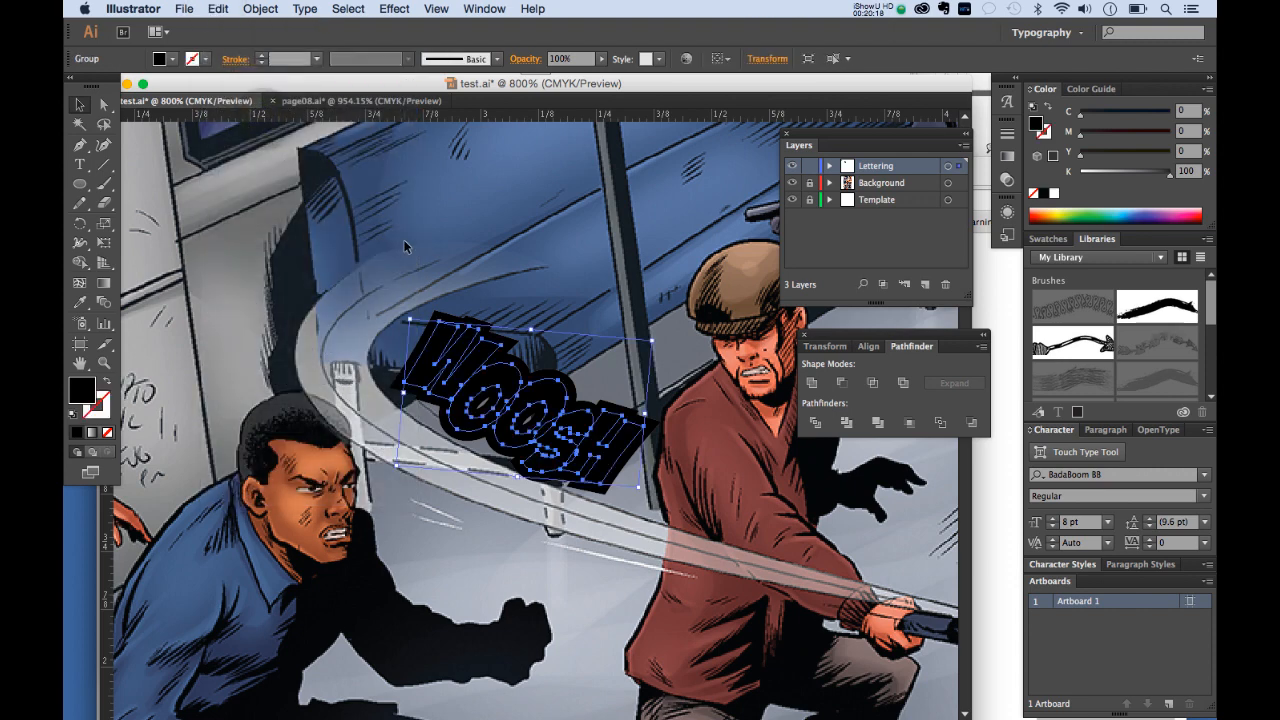
click(316, 60)
click(336, 129)
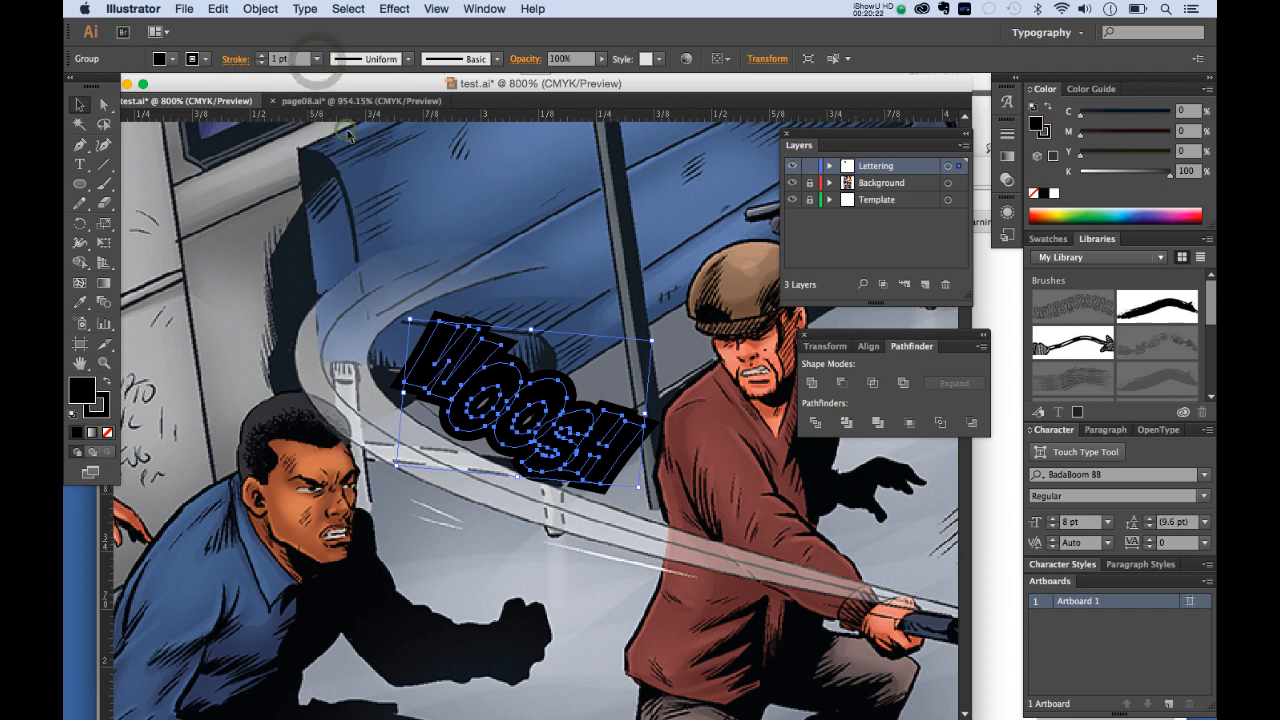
click(200, 62)
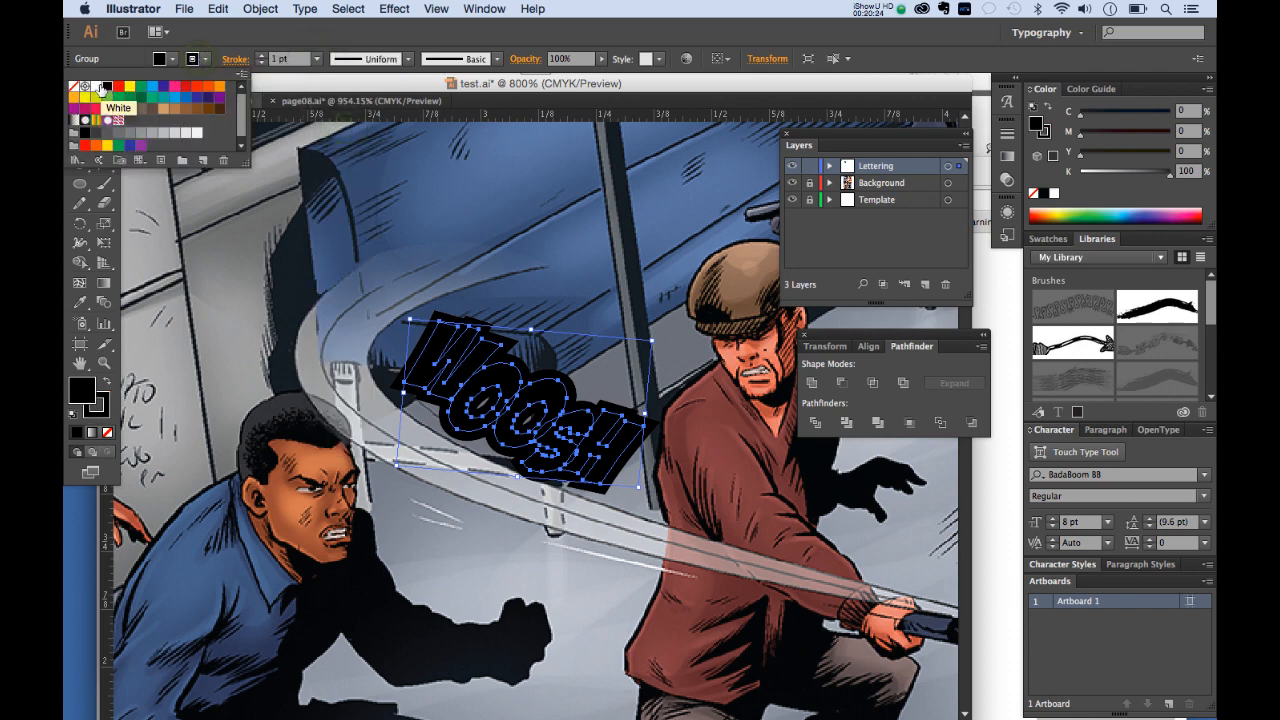
click(98, 87)
click(455, 246)
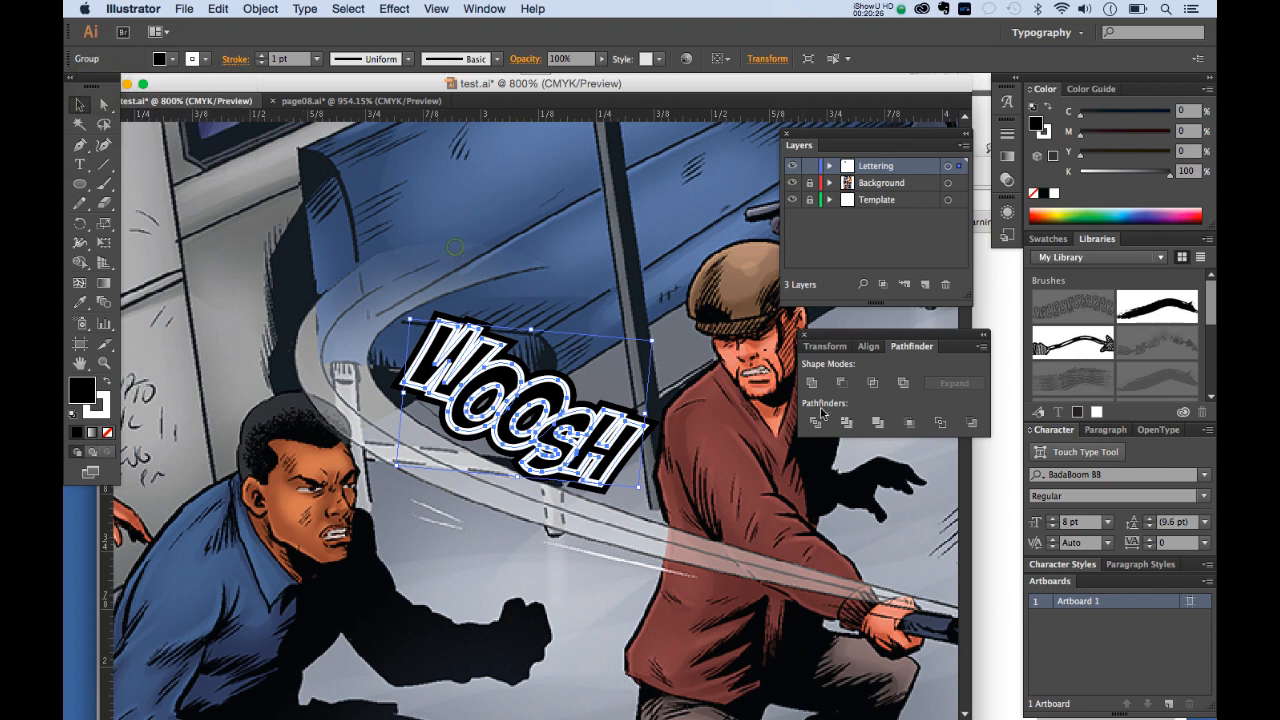
click(633, 265)
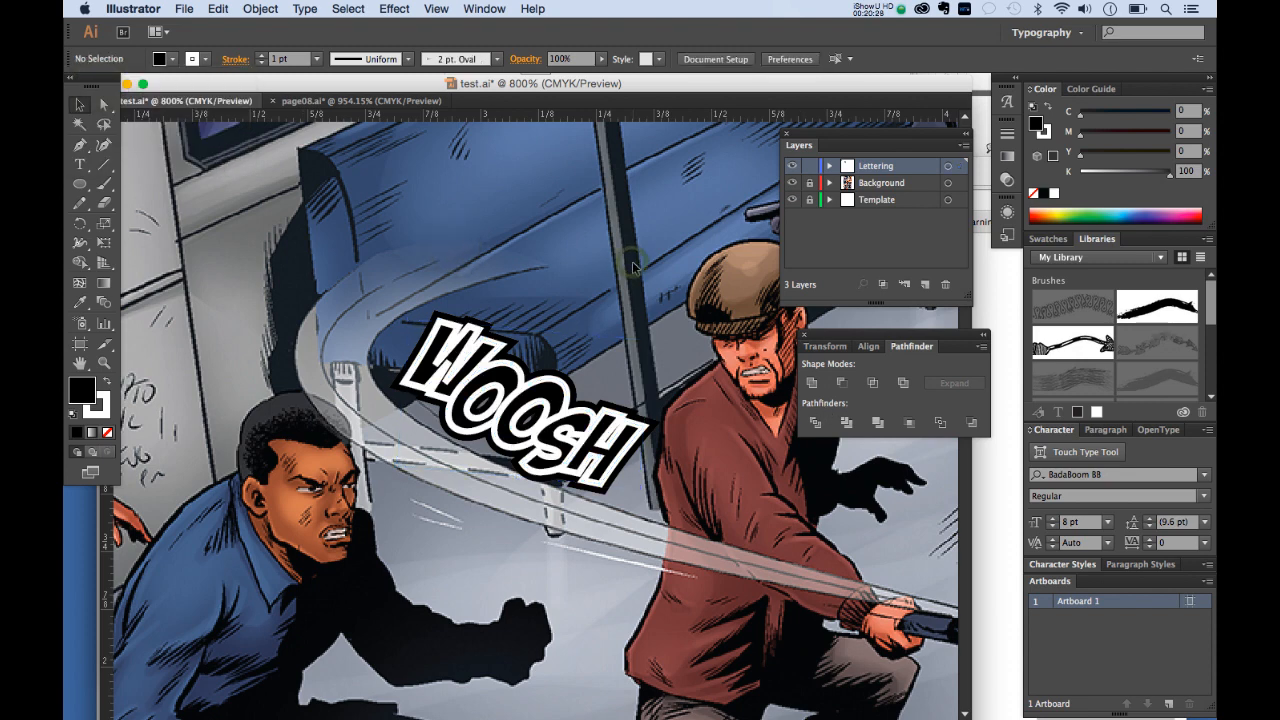
Step: Paste another copy of the "WOOSH" lettering in front and fill it with red
key(super+a)
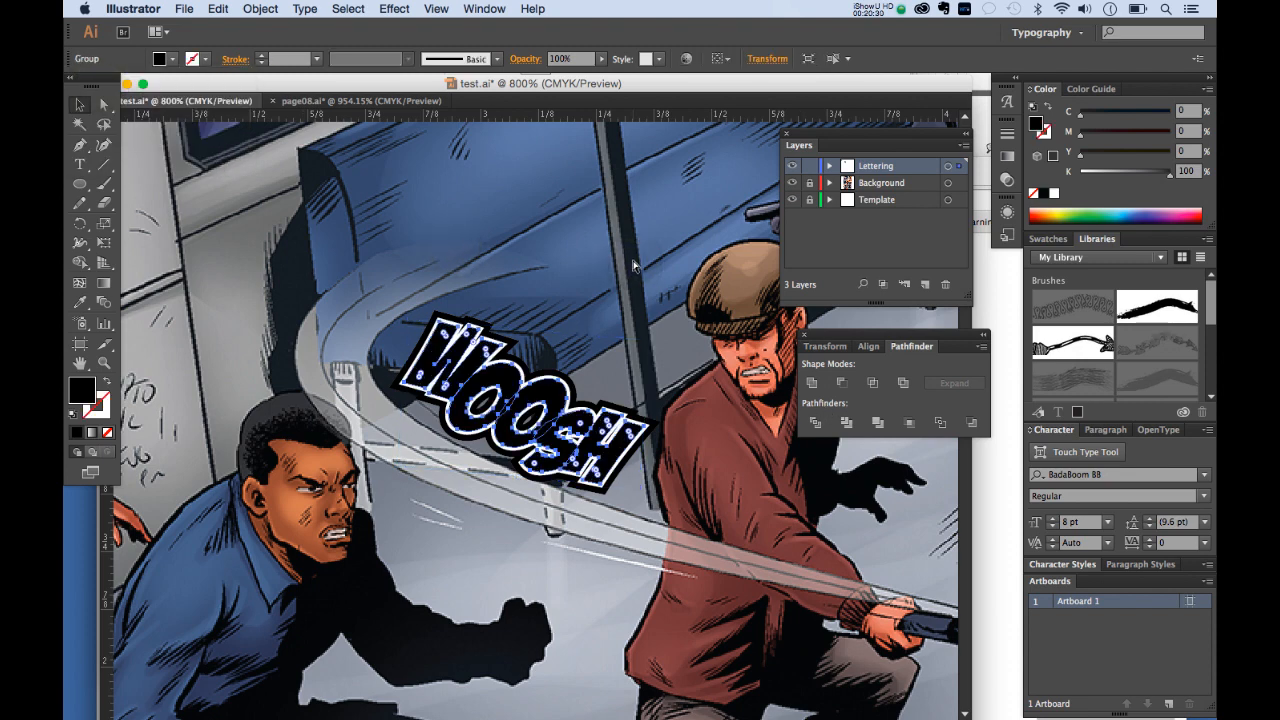
click(174, 59)
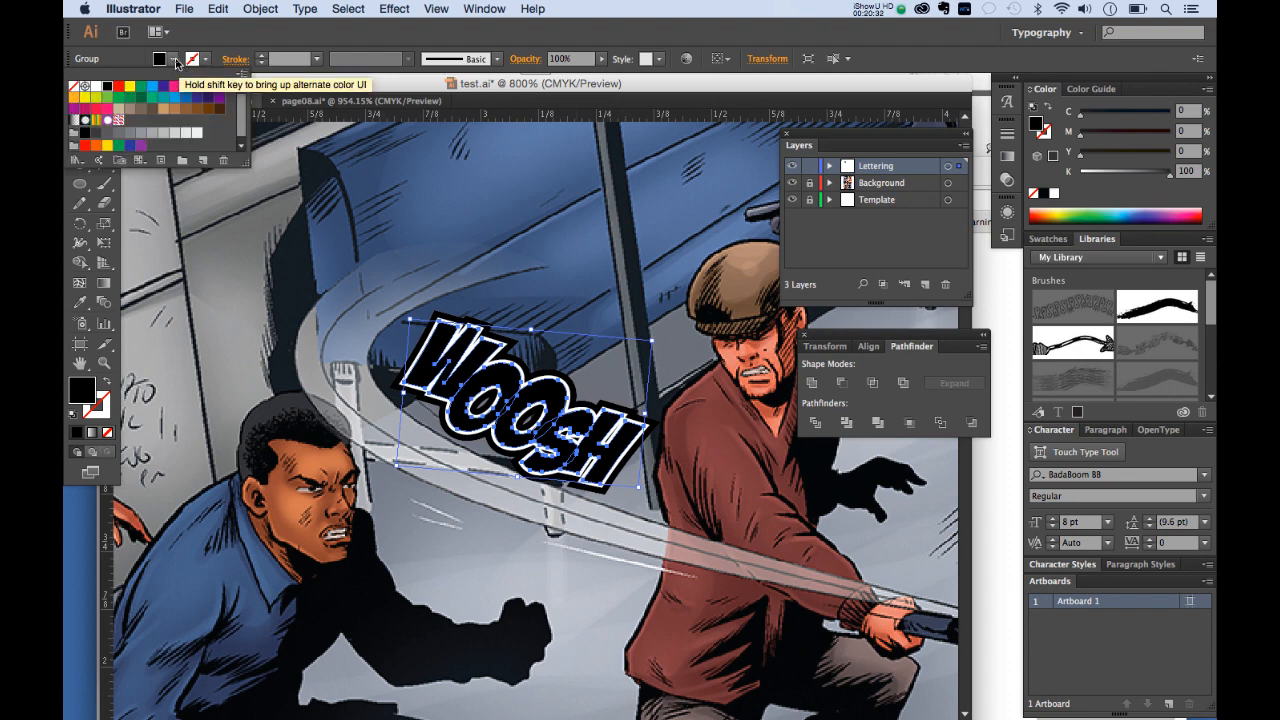
click(118, 86)
click(530, 232)
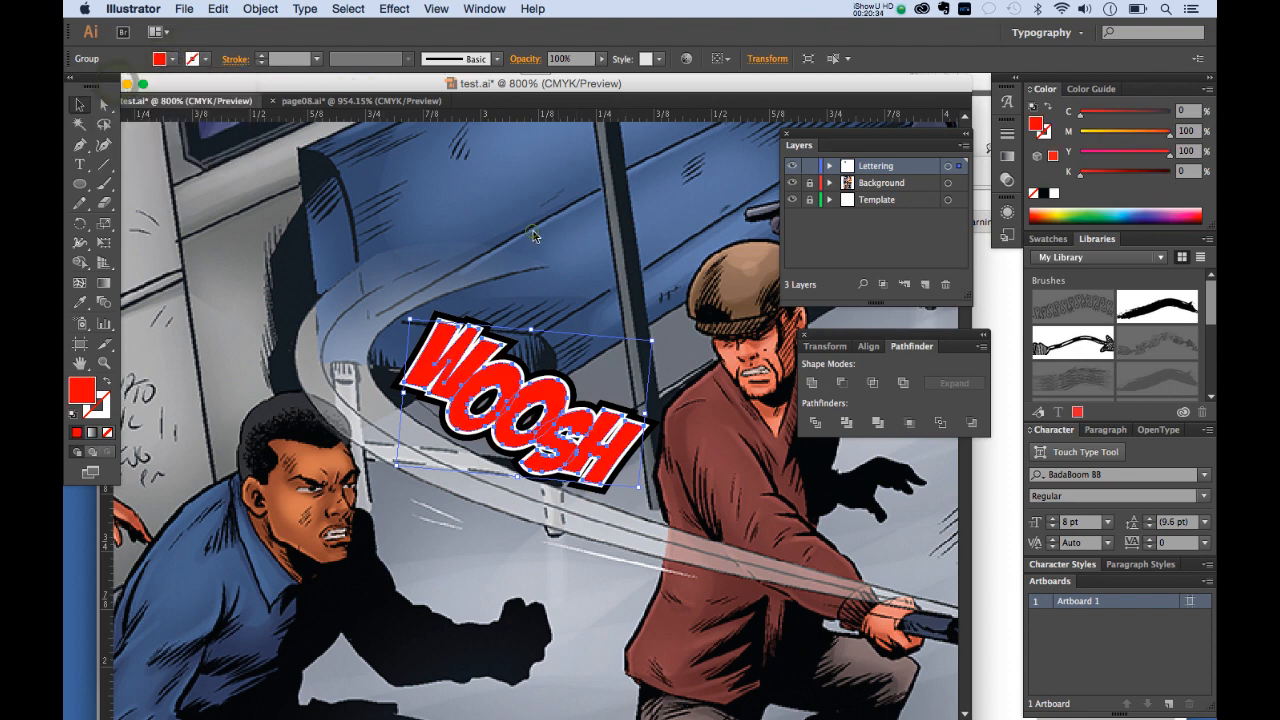
click(530, 232)
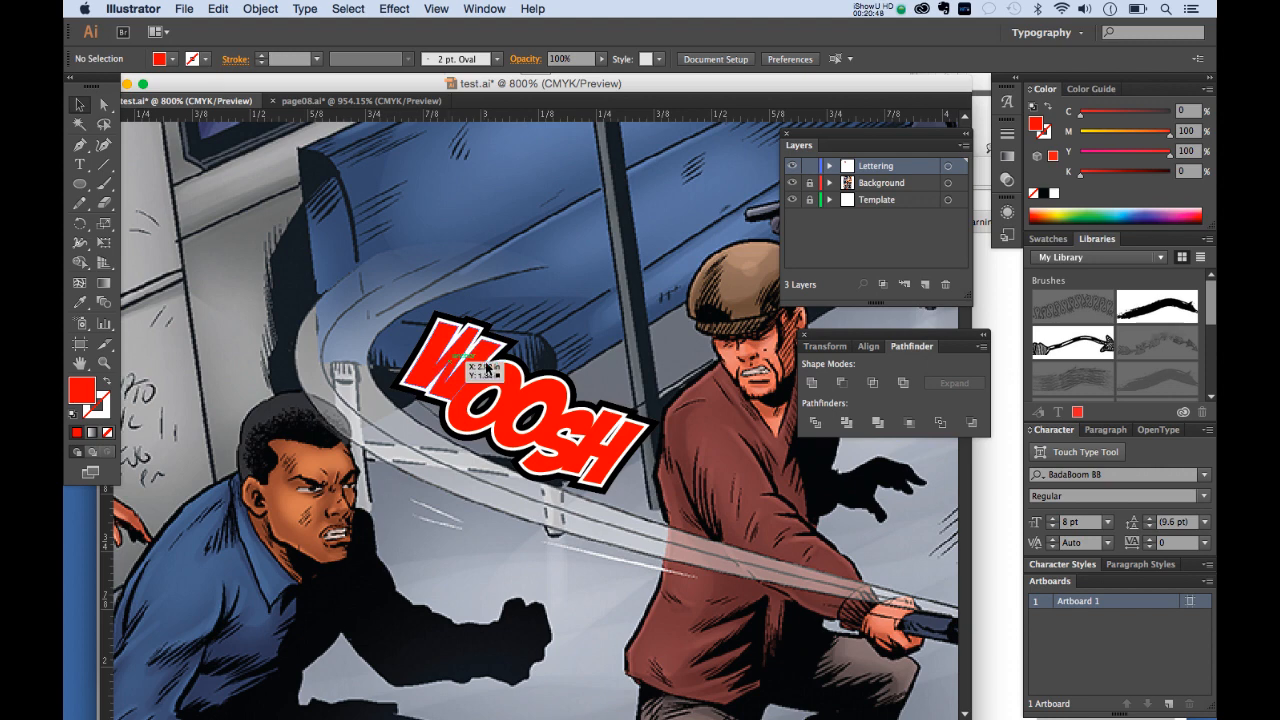
Step: Select all the stacked "WOOSH" copies, shift them slightly up and to the left, and group them
drag(638, 533, 674, 545)
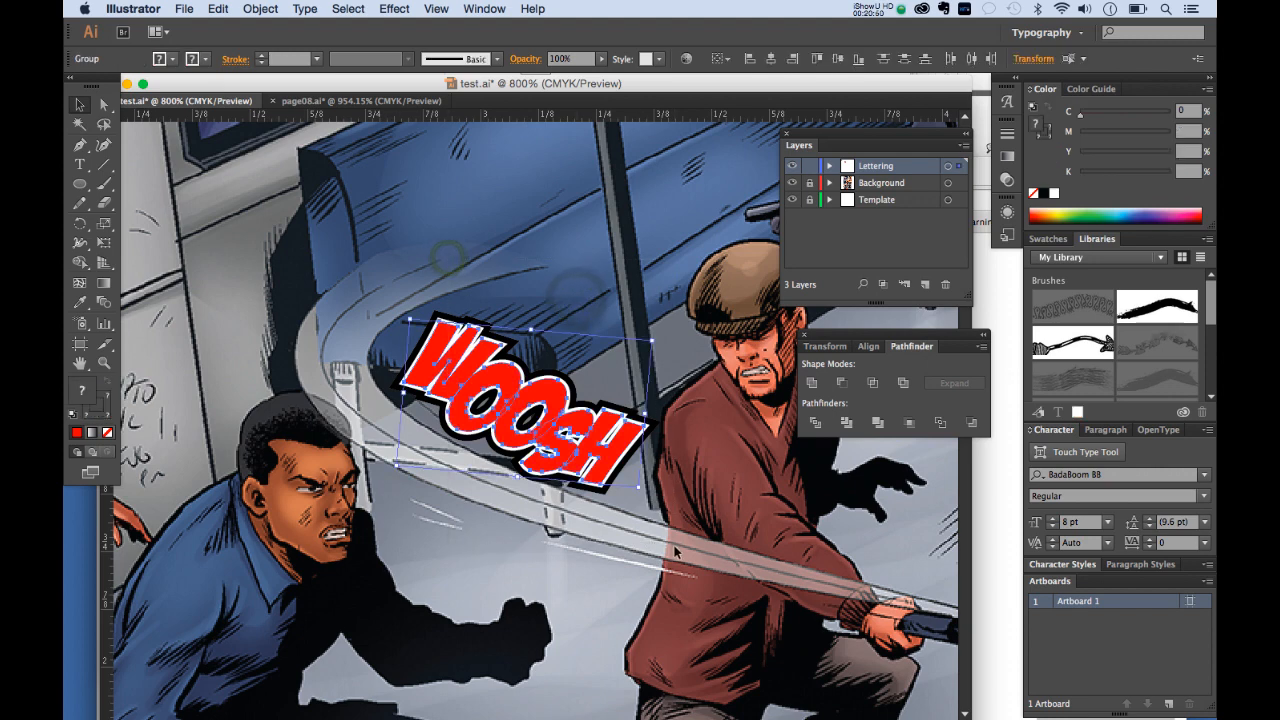
drag(606, 468, 600, 462)
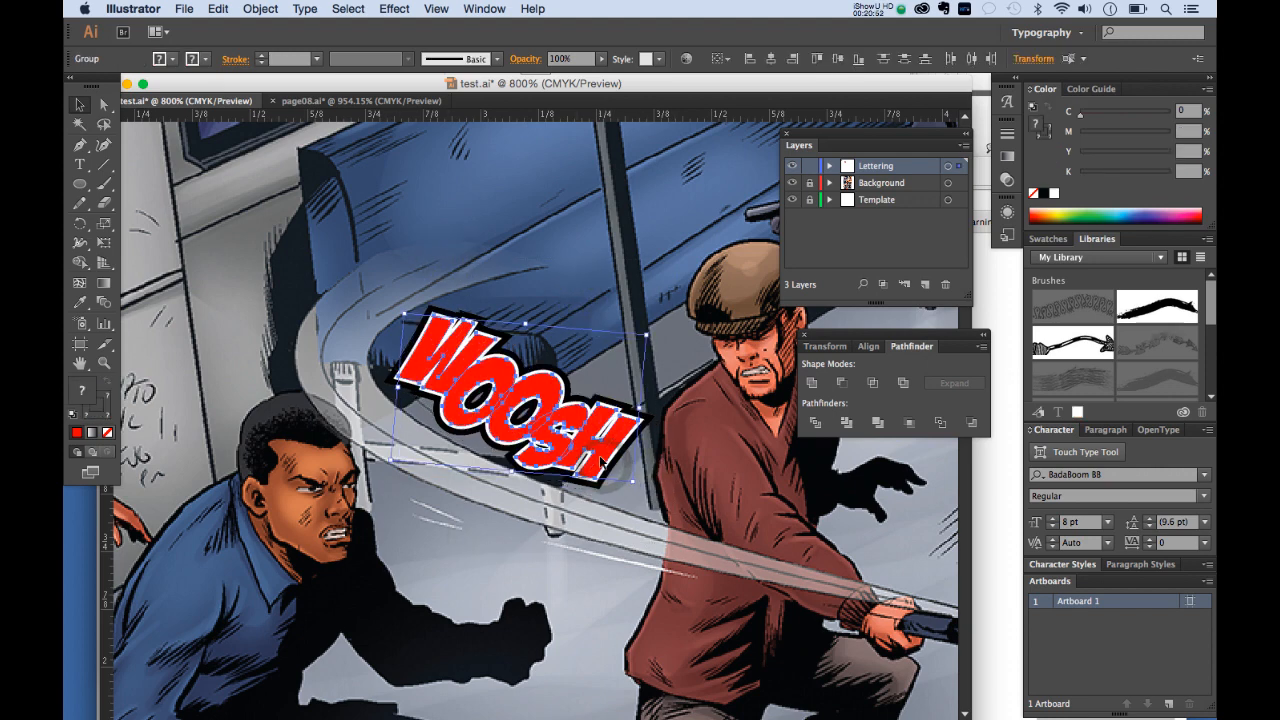
key(super+g)
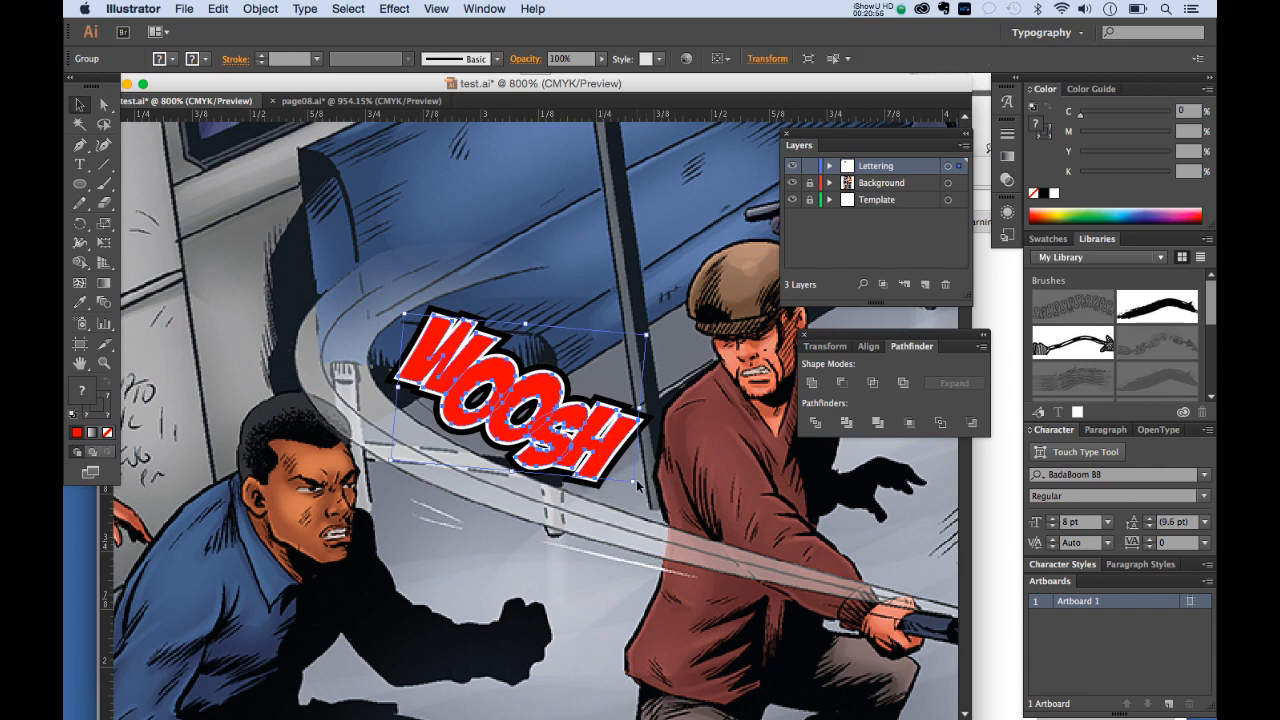
Step: Scale the grouped "WOOSH" effect down slightly from its right-hand corners
drag(634, 481, 625, 474)
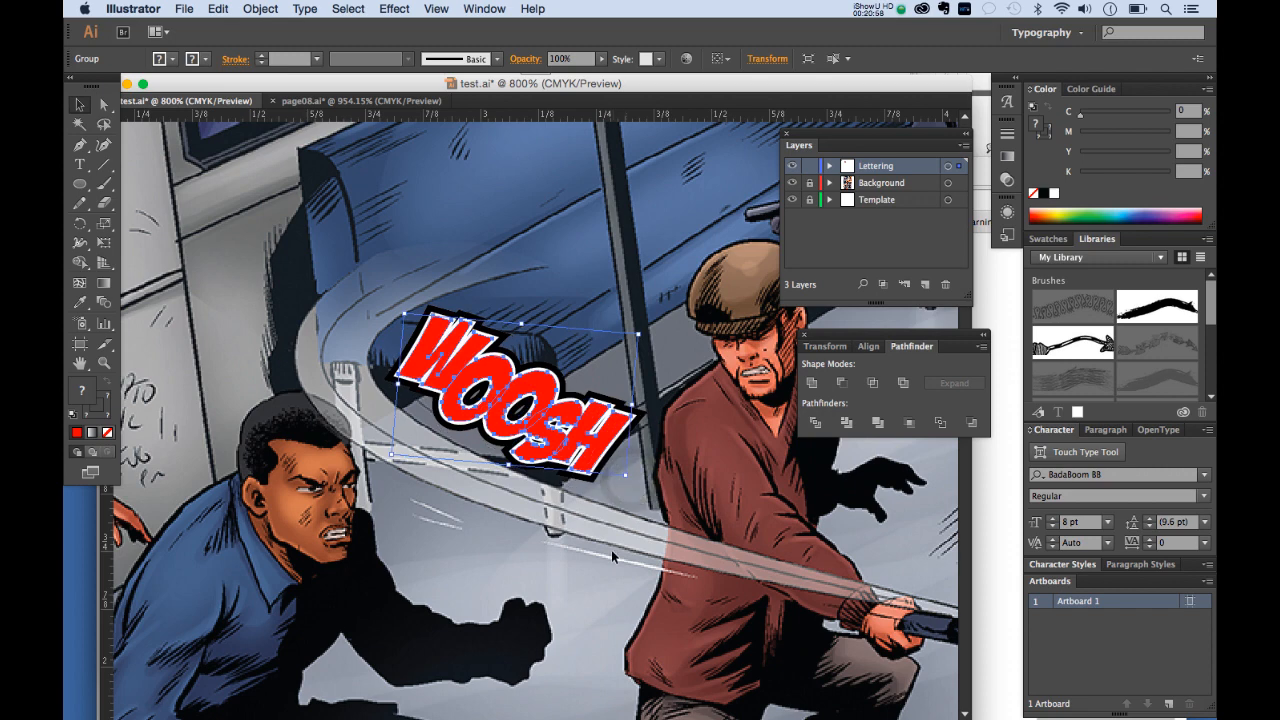
click(611, 550)
click(566, 405)
click(635, 326)
click(529, 380)
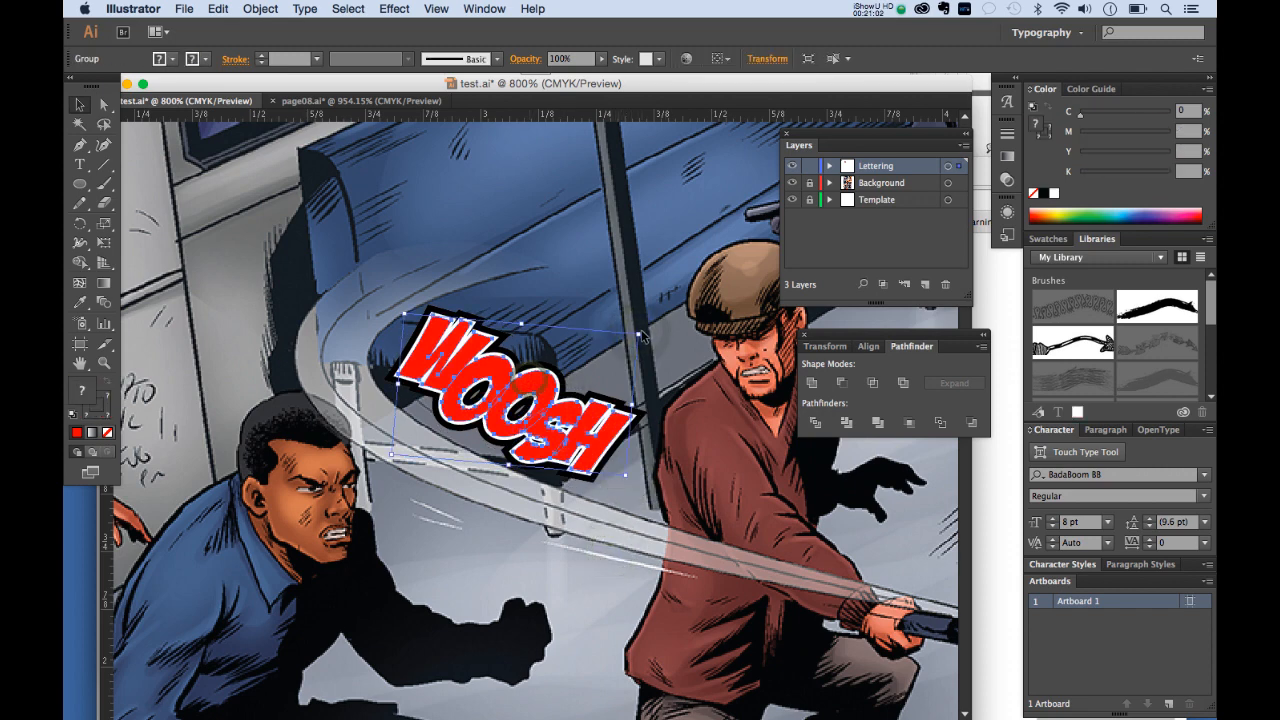
mouse_move(641, 335)
mouse_down()
mouse_move(664, 340)
mouse_move(635, 330)
mouse_up()
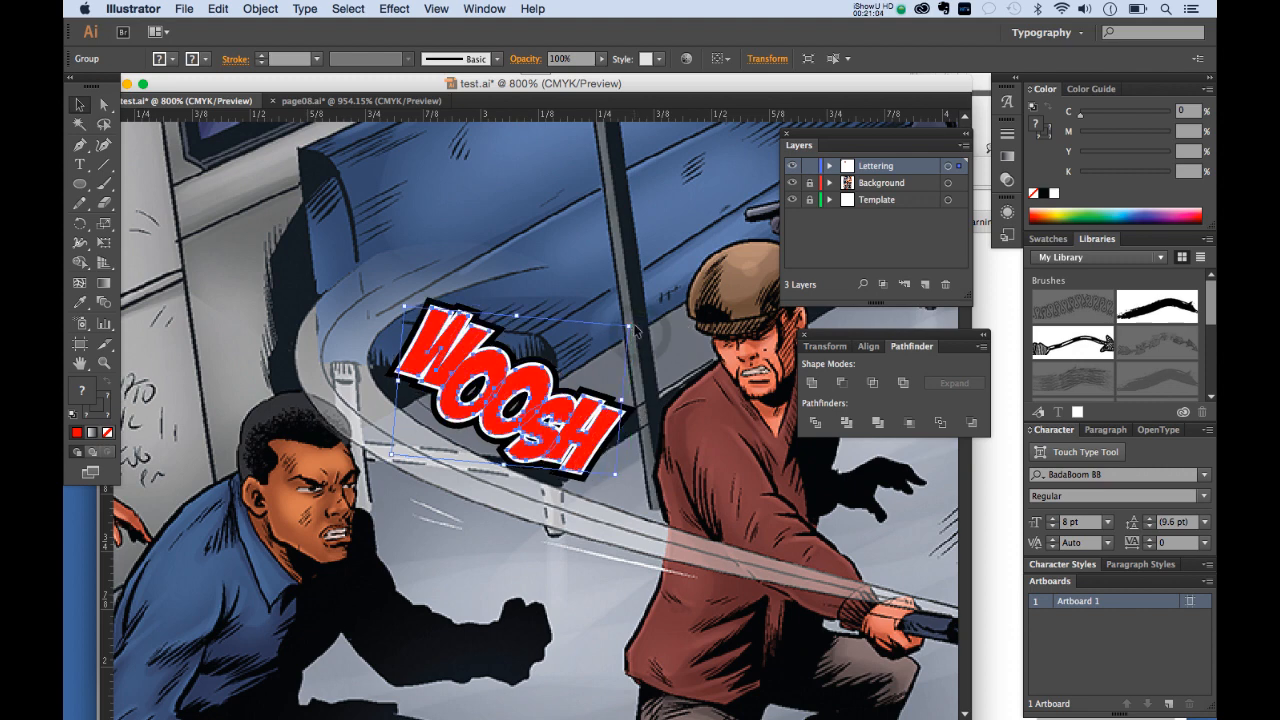
Step: Move the whole "WOOSH" effect slightly down and to the right, closer to the man in the cap, and deselect it
click(538, 241)
drag(363, 285, 616, 475)
drag(558, 419, 612, 458)
click(582, 162)
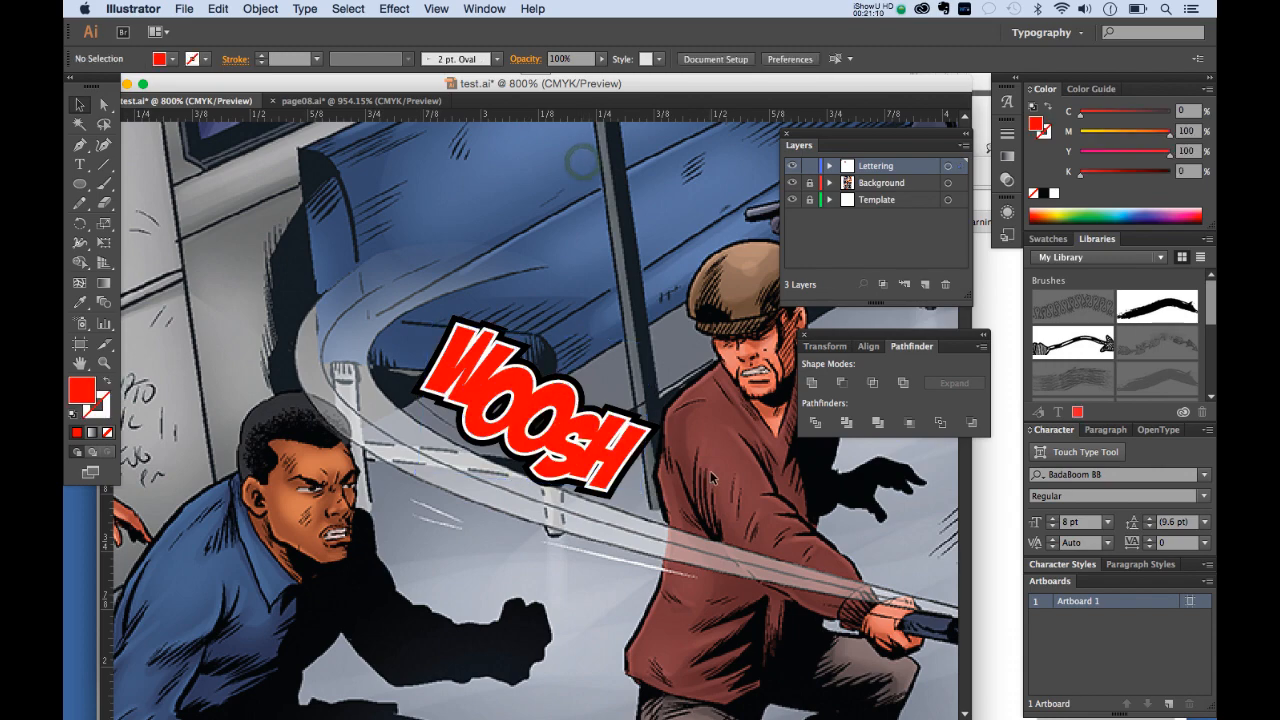
Step: Move the document window aside to uncover the page script, and view the finished lettering in page08.ai at 100%
key(super+1)
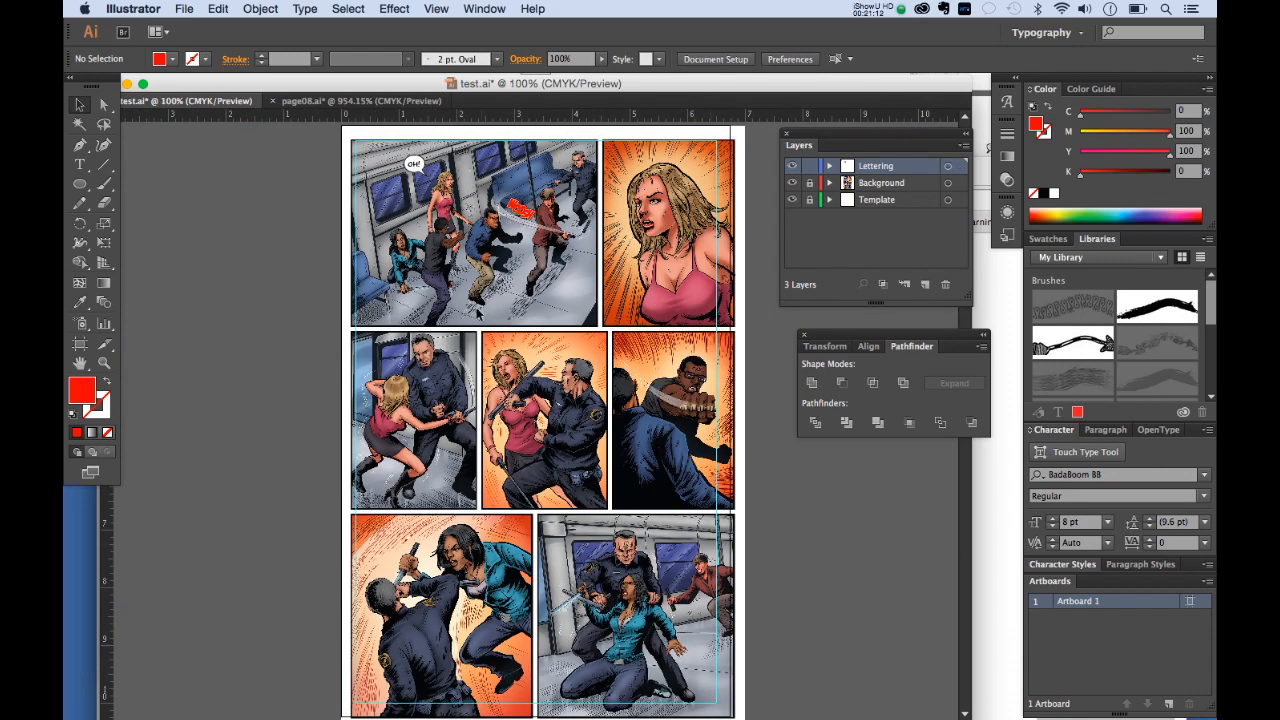
drag(356, 84, 540, 91)
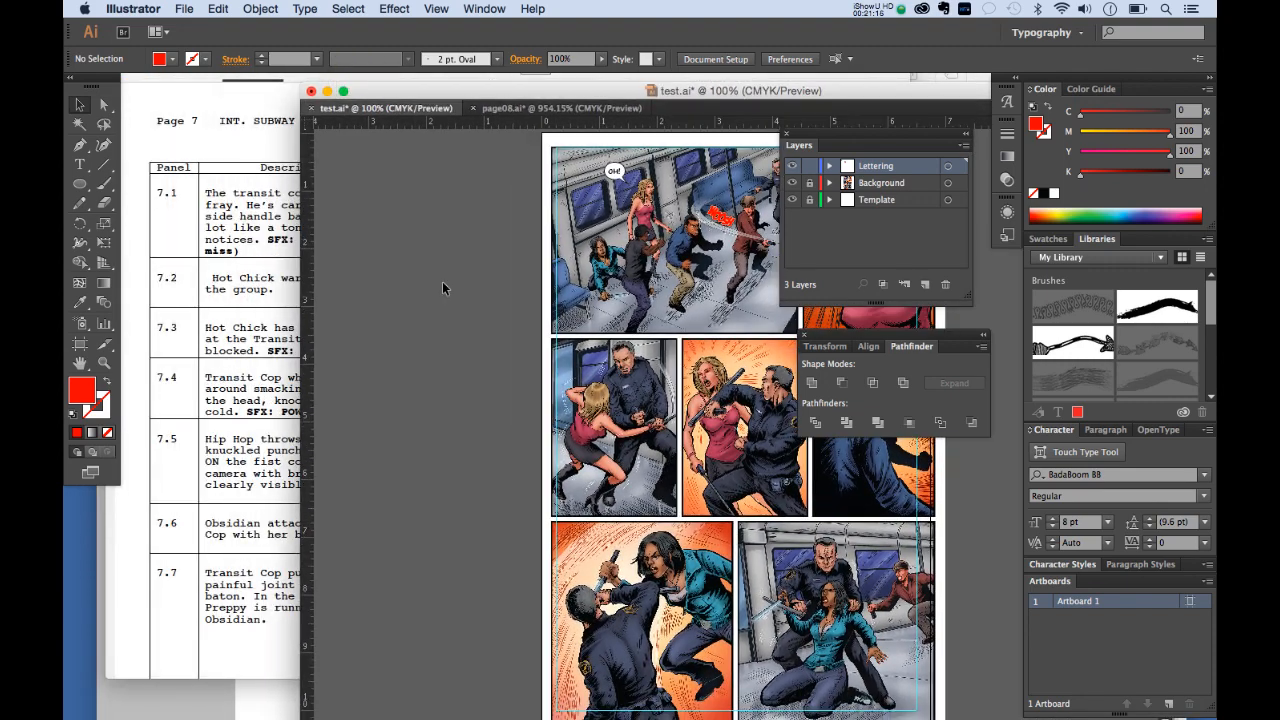
click(505, 107)
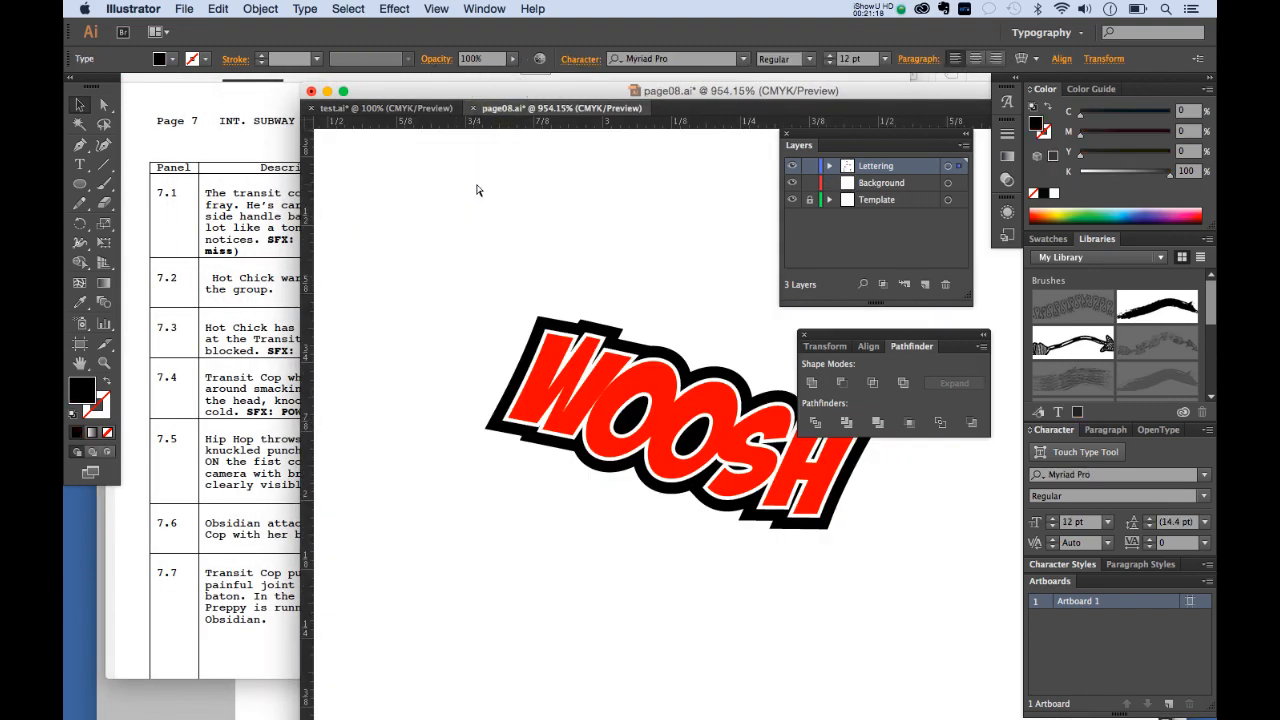
key(super+1)
double_click(557, 90)
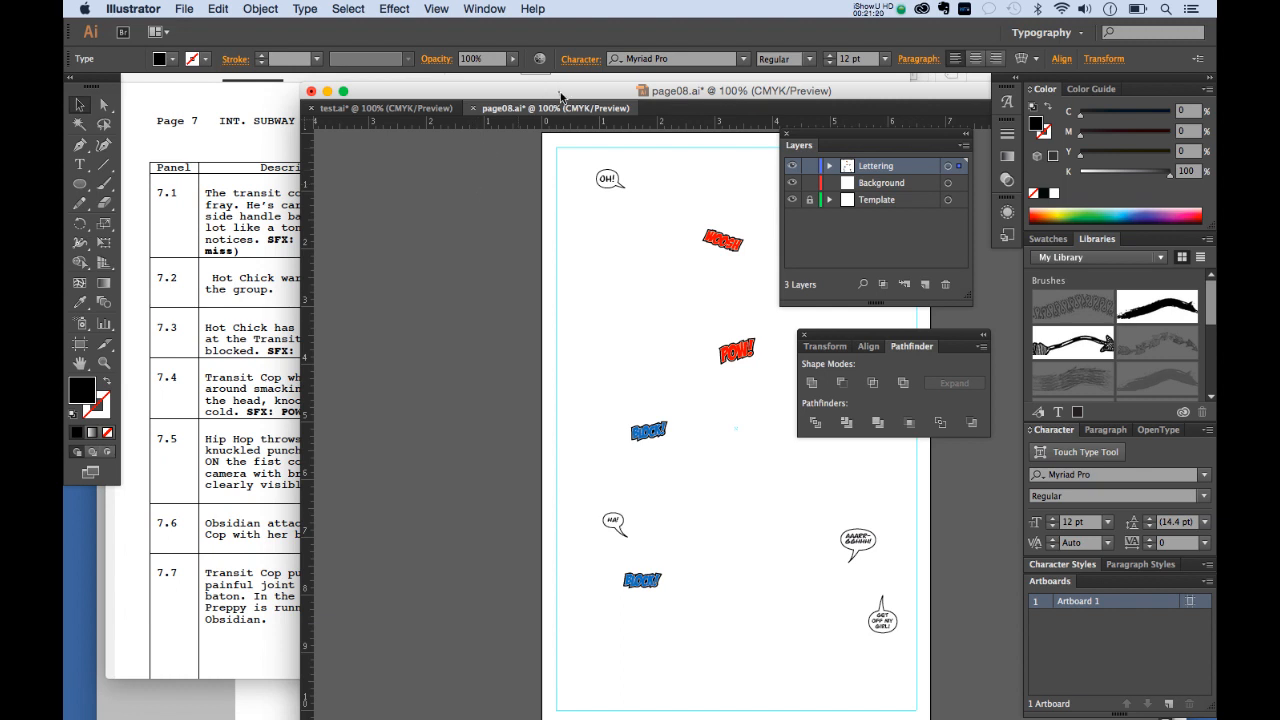
Step: Copy panel 7.5's thought line "That was close." from VP_Script.pdf in Acrobat and return to Illustrator
click(705, 381)
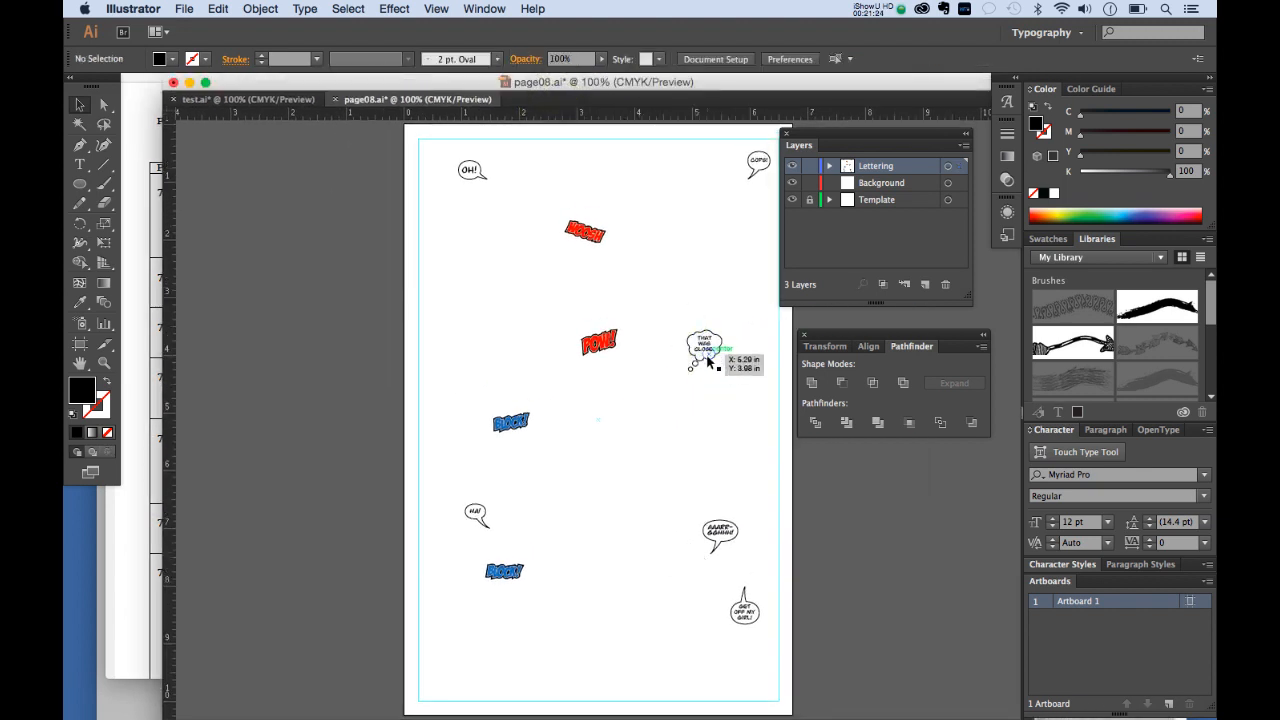
click(138, 263)
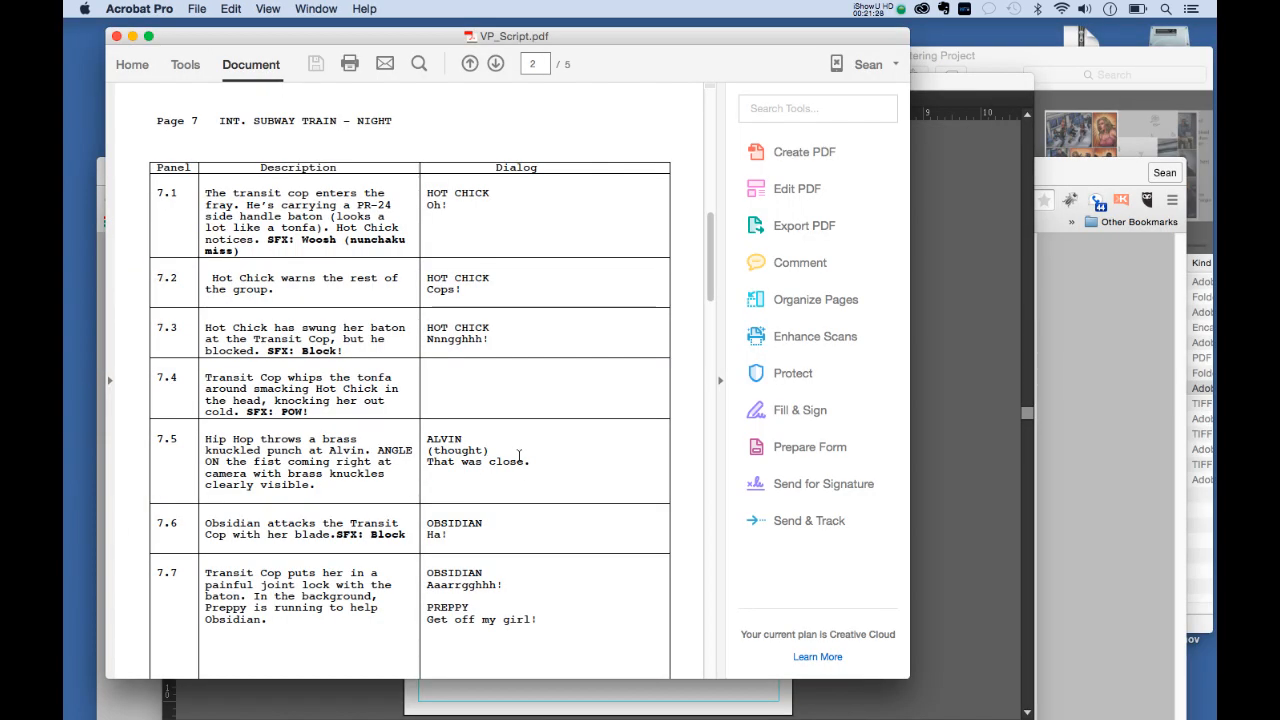
drag(525, 462, 426, 462)
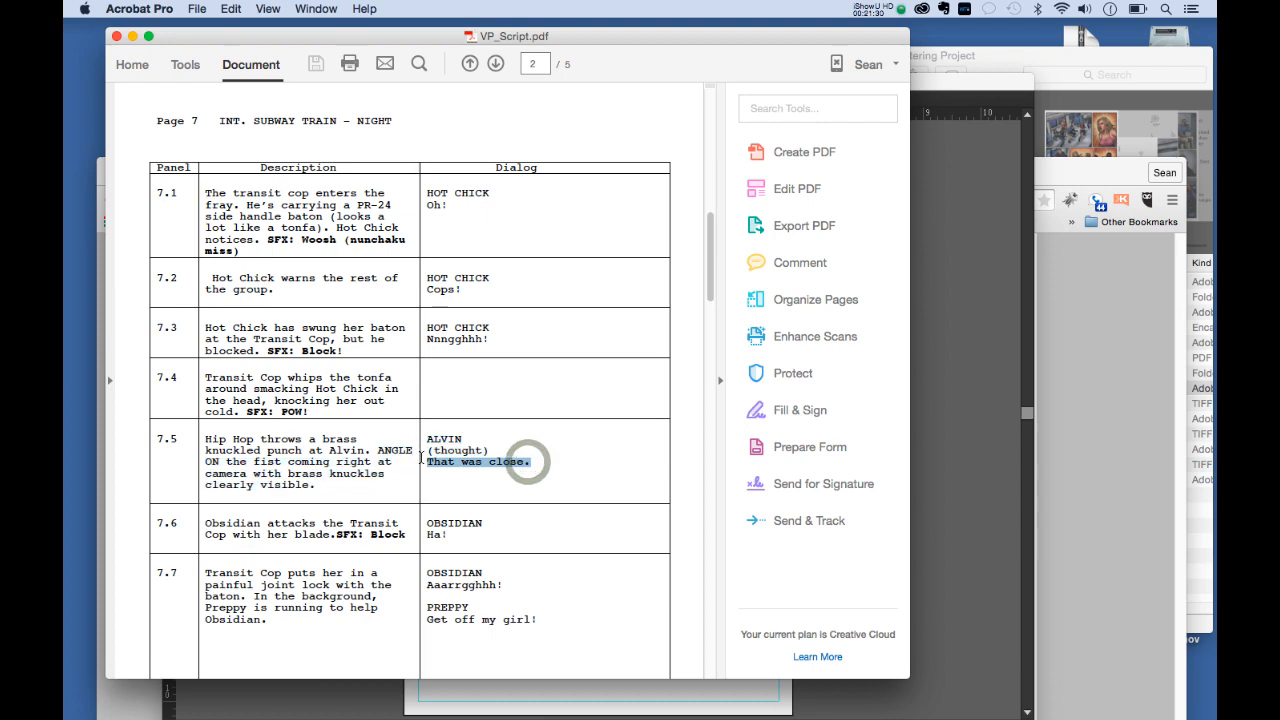
key(super+c)
click(949, 508)
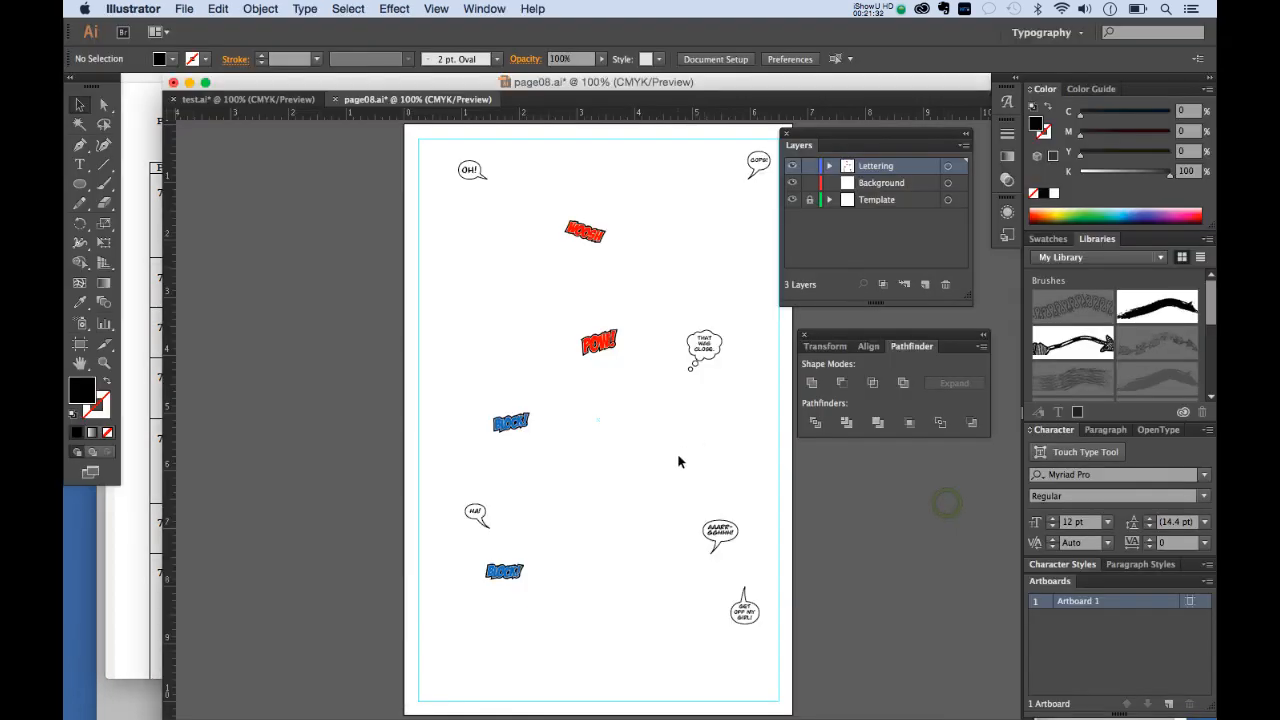
Step: In test.ai, set the type fill to black and paste the copied line into the brass-knuckle punch panel
click(284, 95)
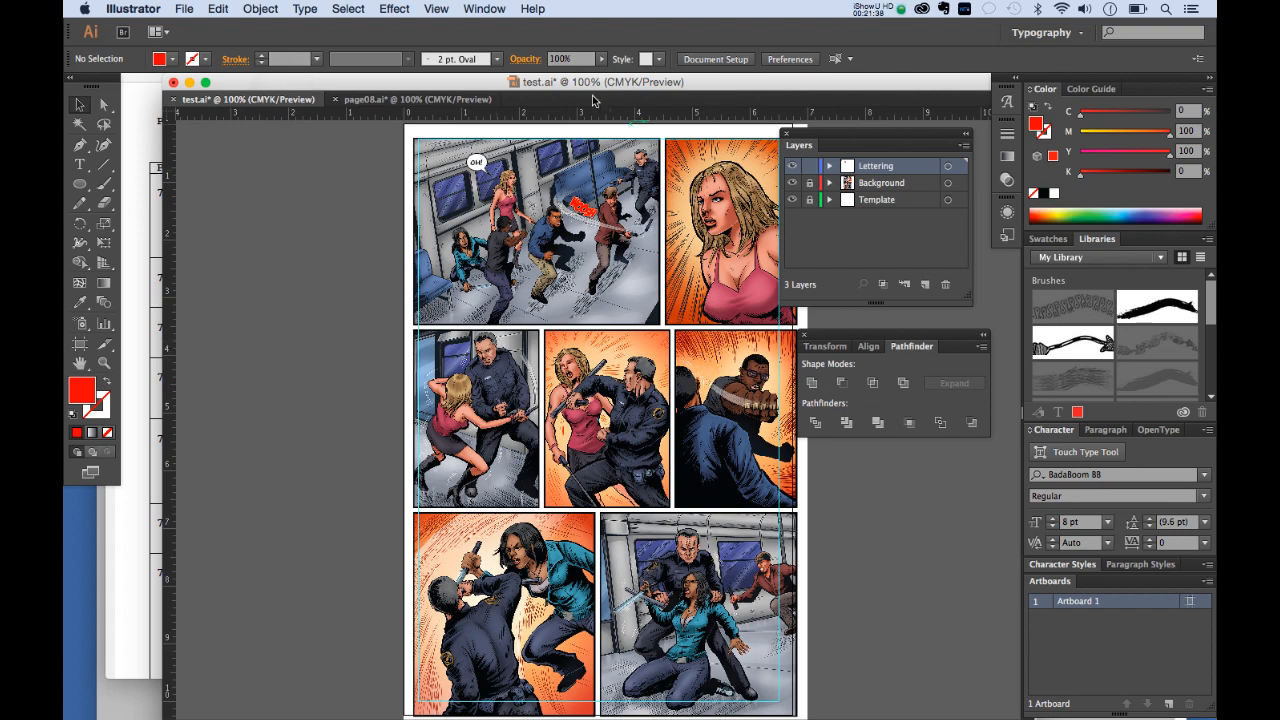
drag(587, 87, 514, 99)
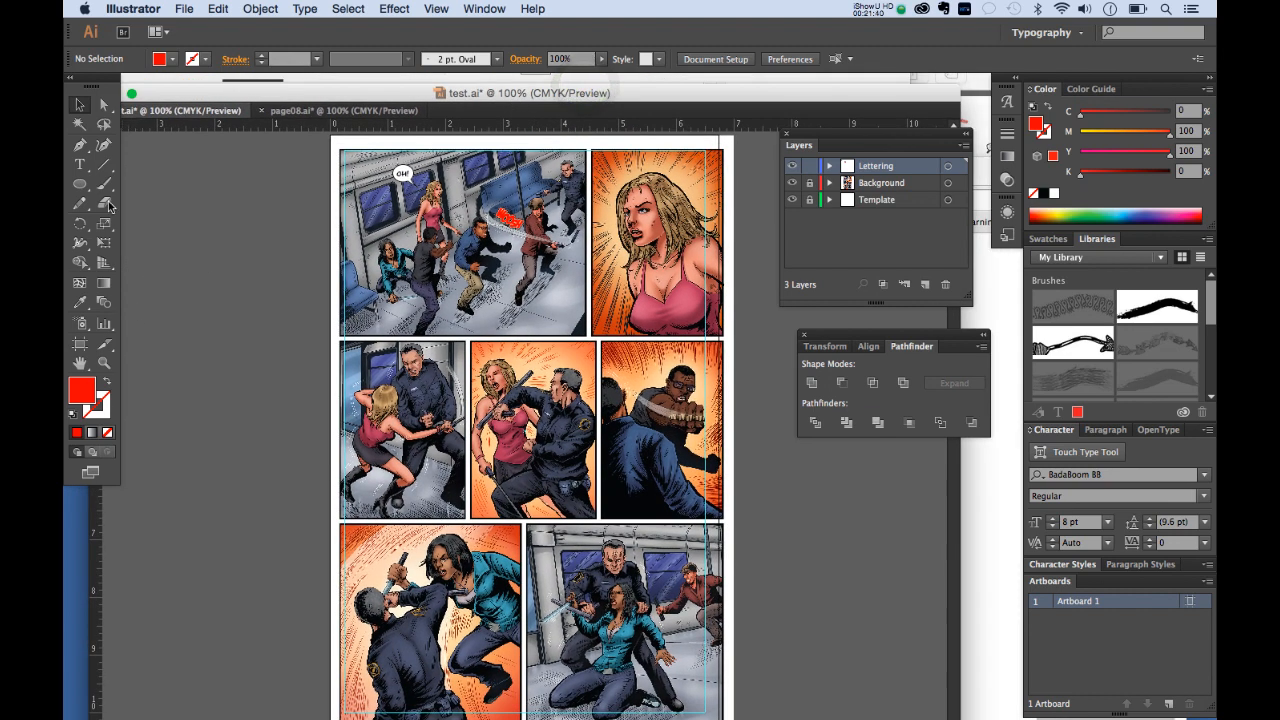
click(81, 168)
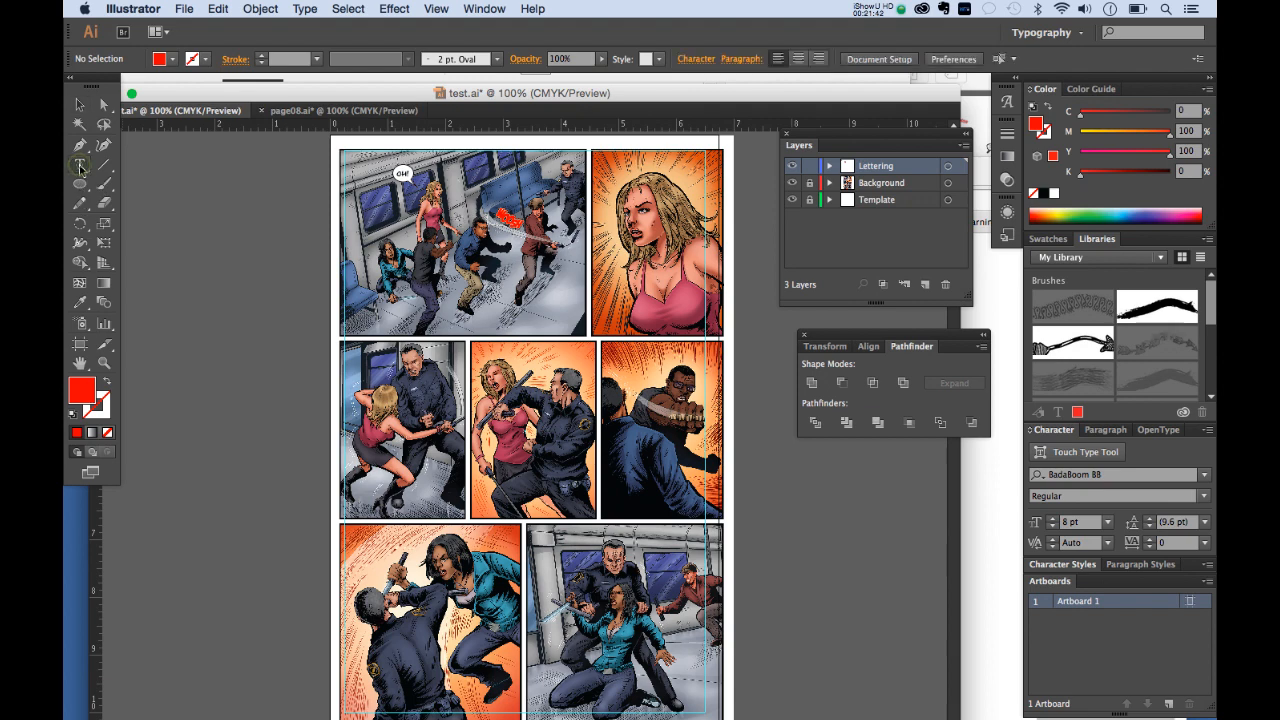
click(172, 59)
click(107, 86)
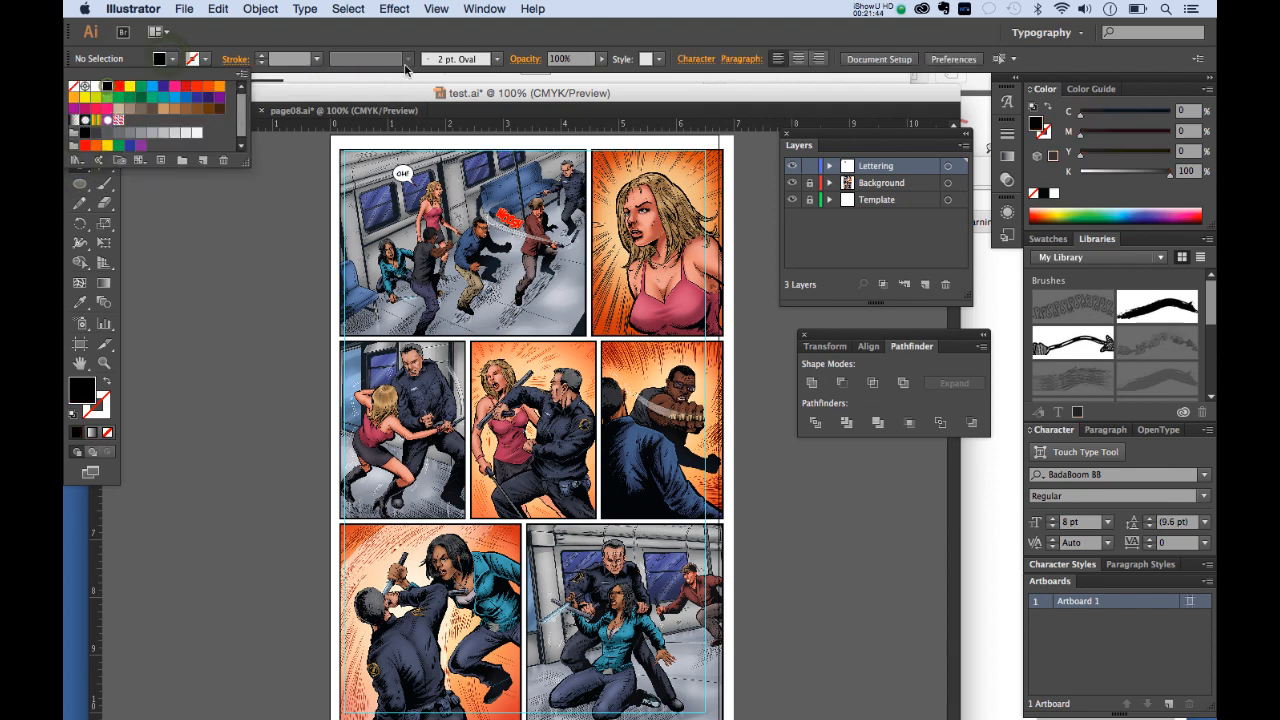
click(284, 238)
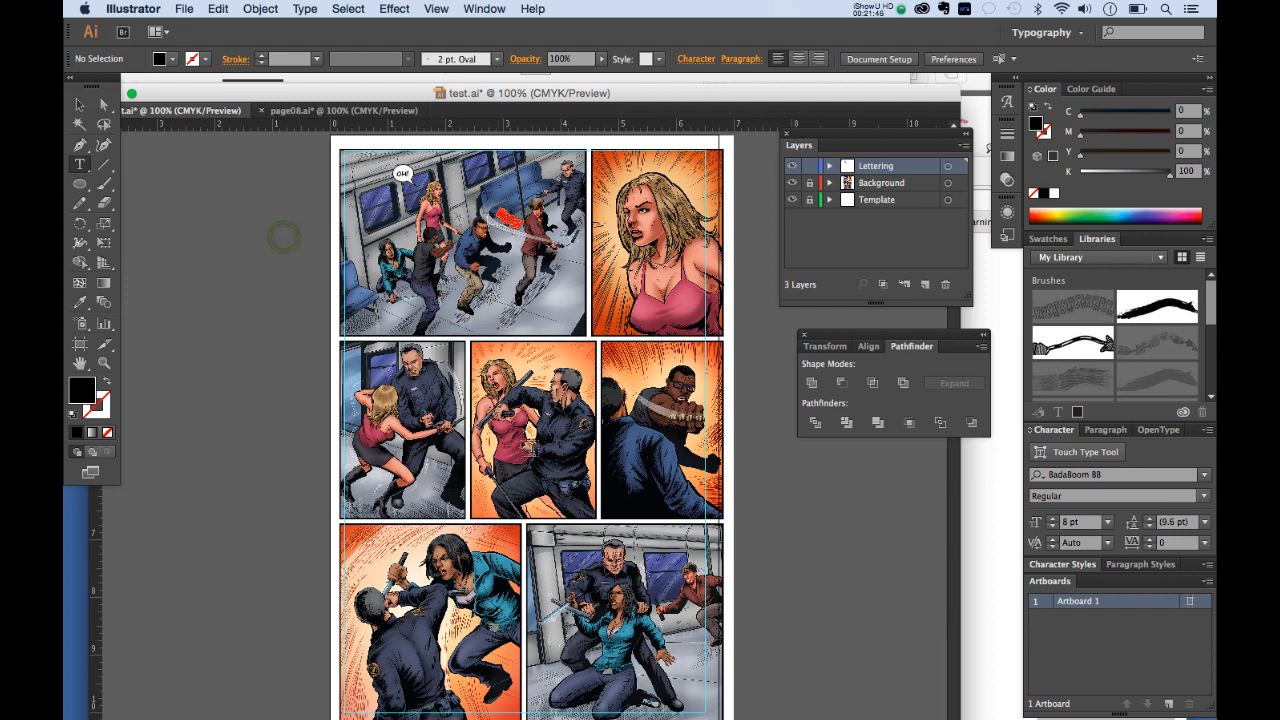
click(626, 383)
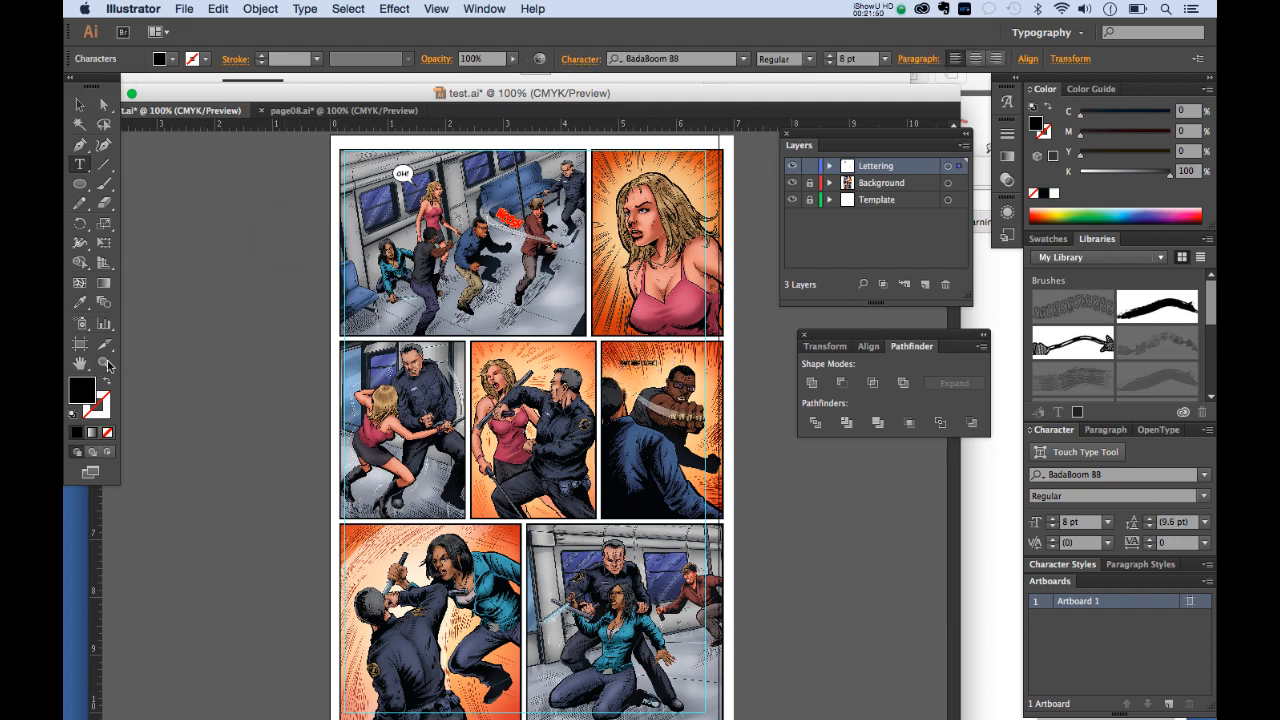
Step: Change the pasted line's font to Jack Armstrong and its size to 6 pt
click(691, 390)
click(468, 375)
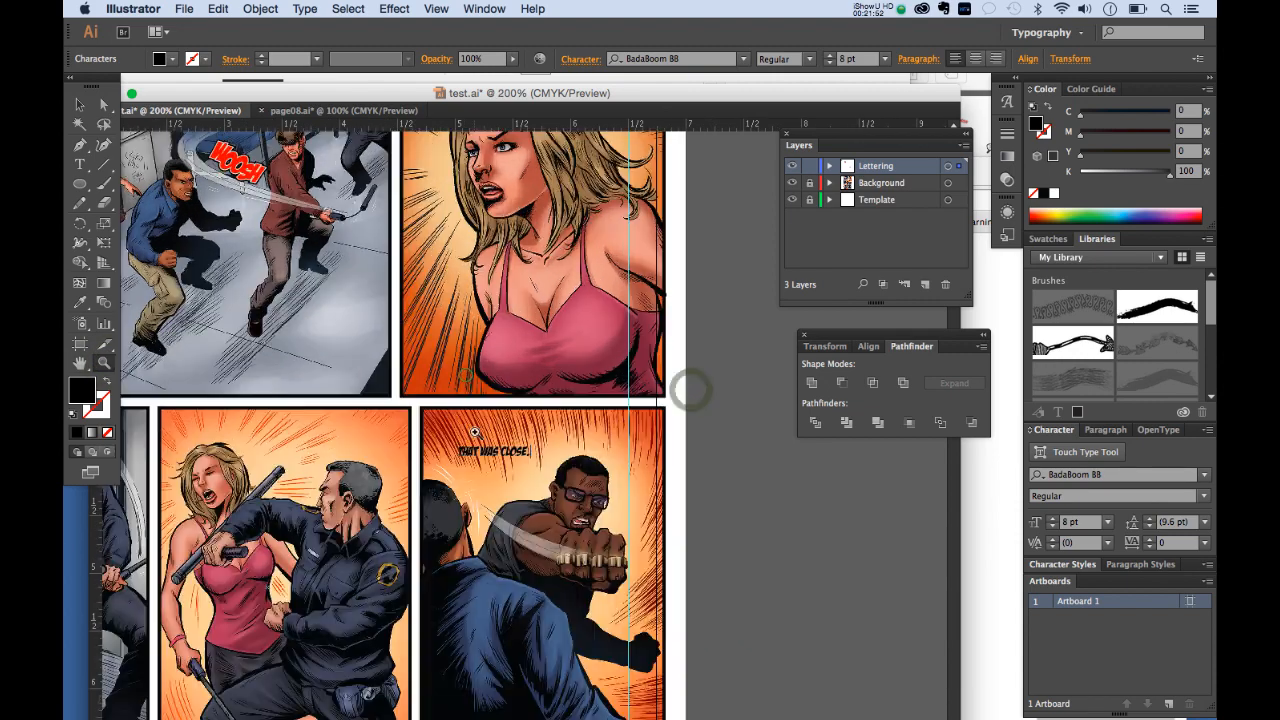
click(474, 431)
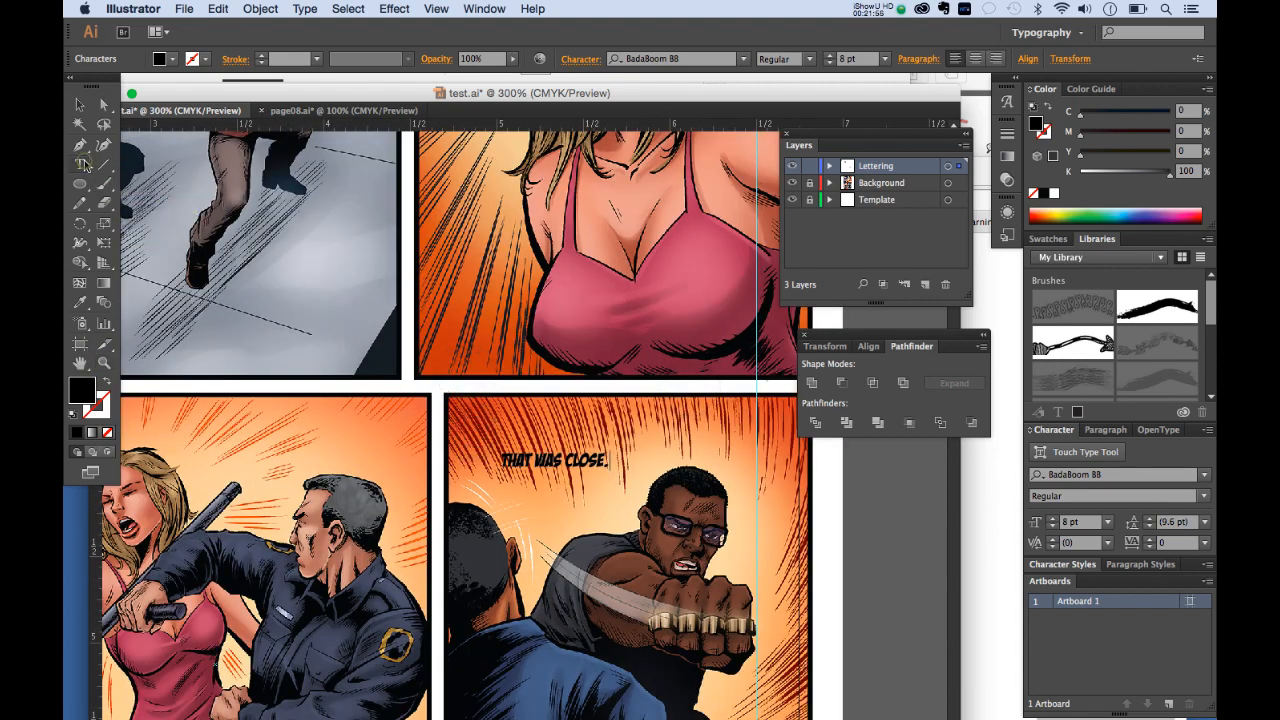
click(81, 164)
triple_click(548, 460)
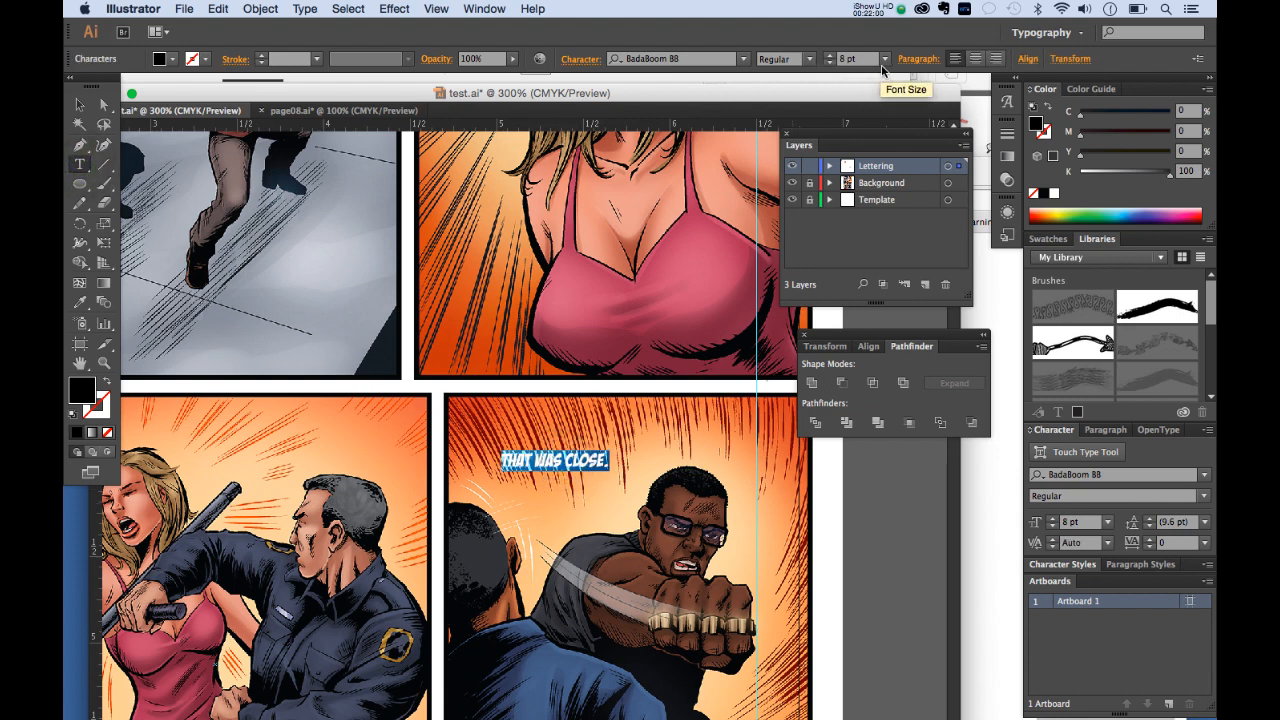
click(712, 62)
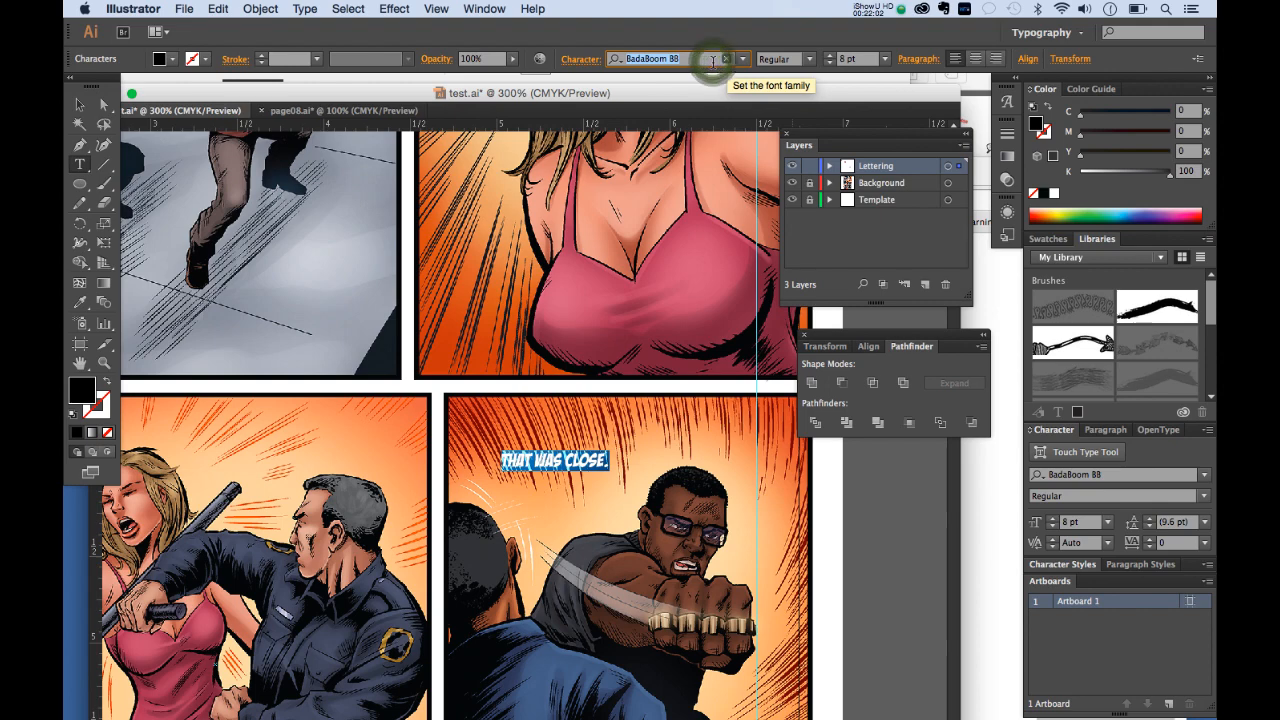
text(jack)
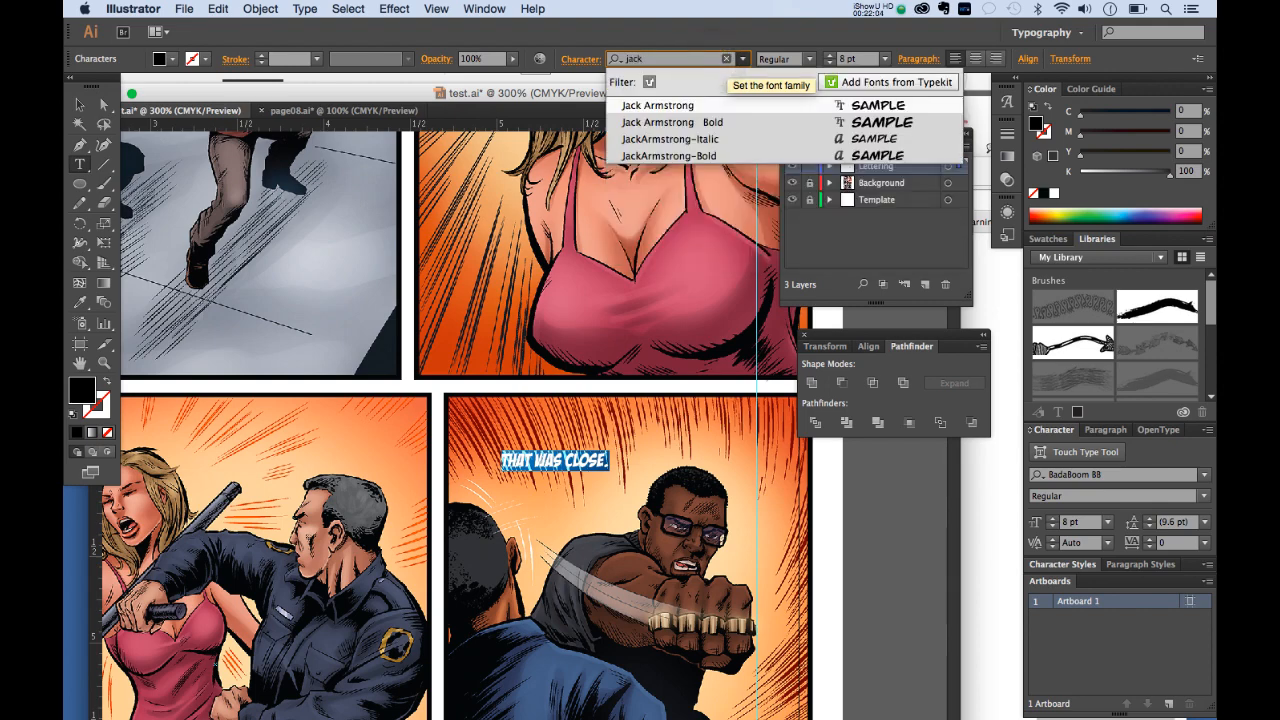
click(704, 106)
click(885, 59)
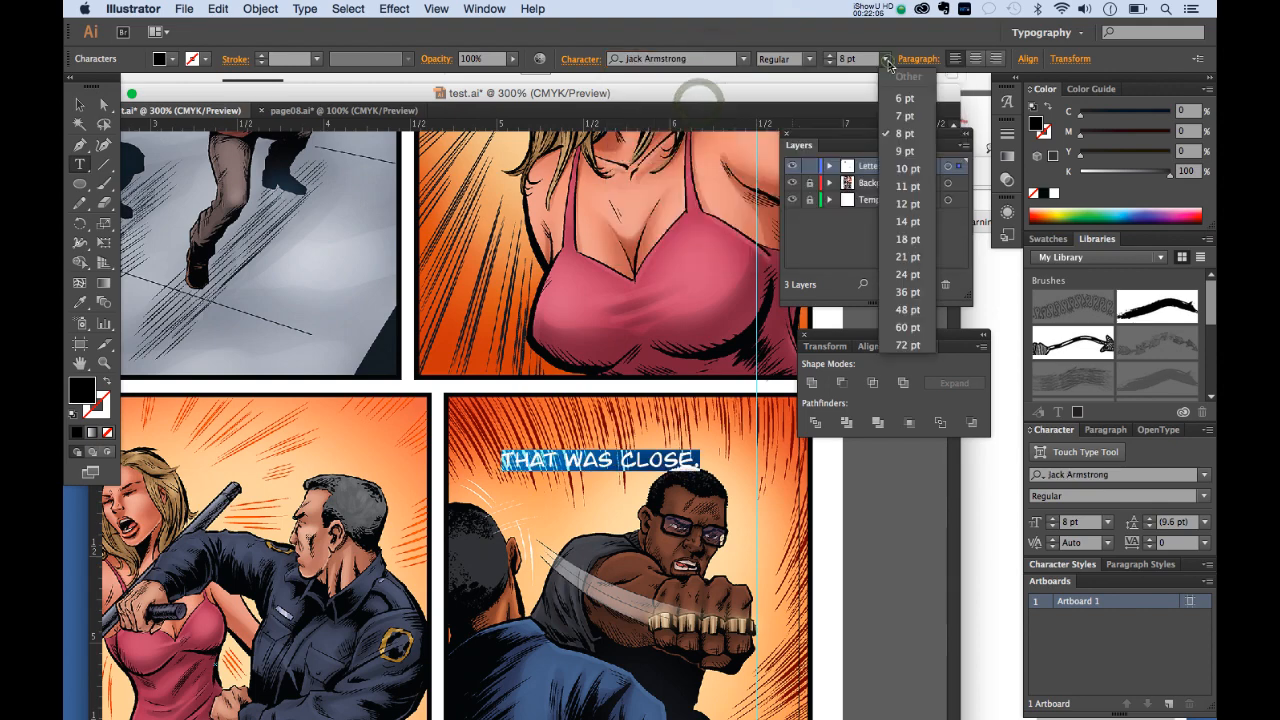
click(904, 98)
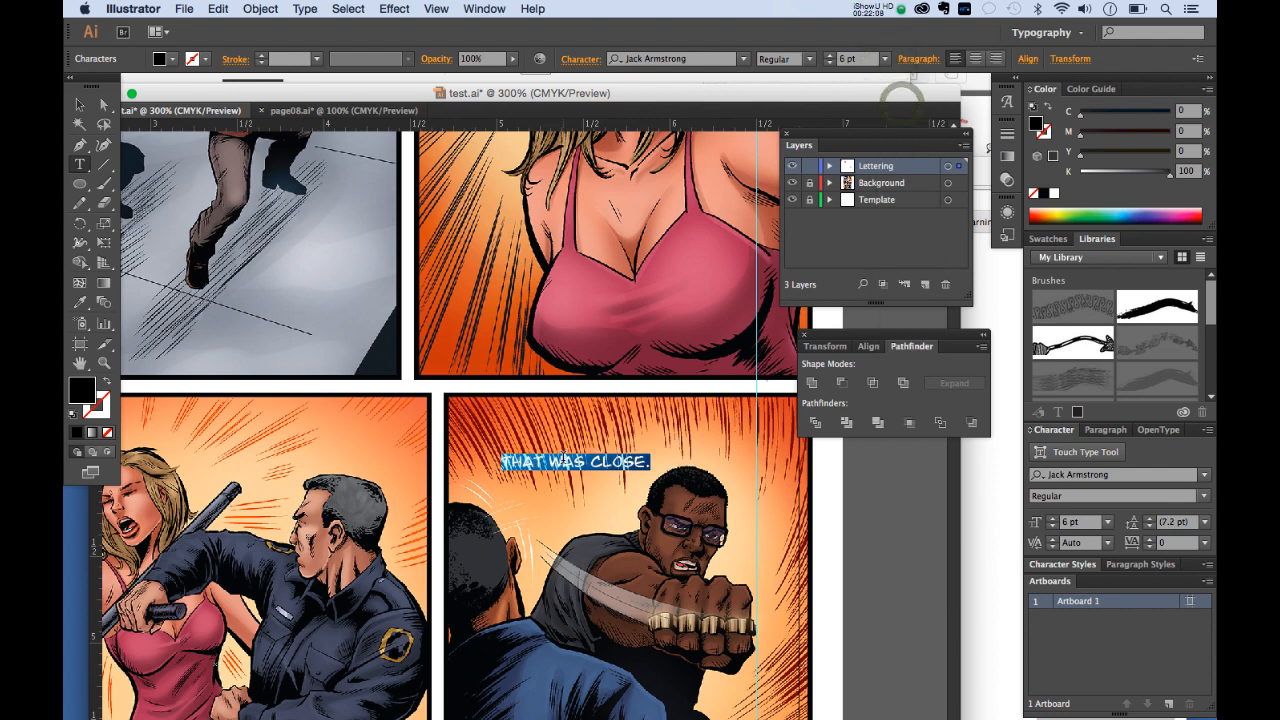
triple_click(553, 462)
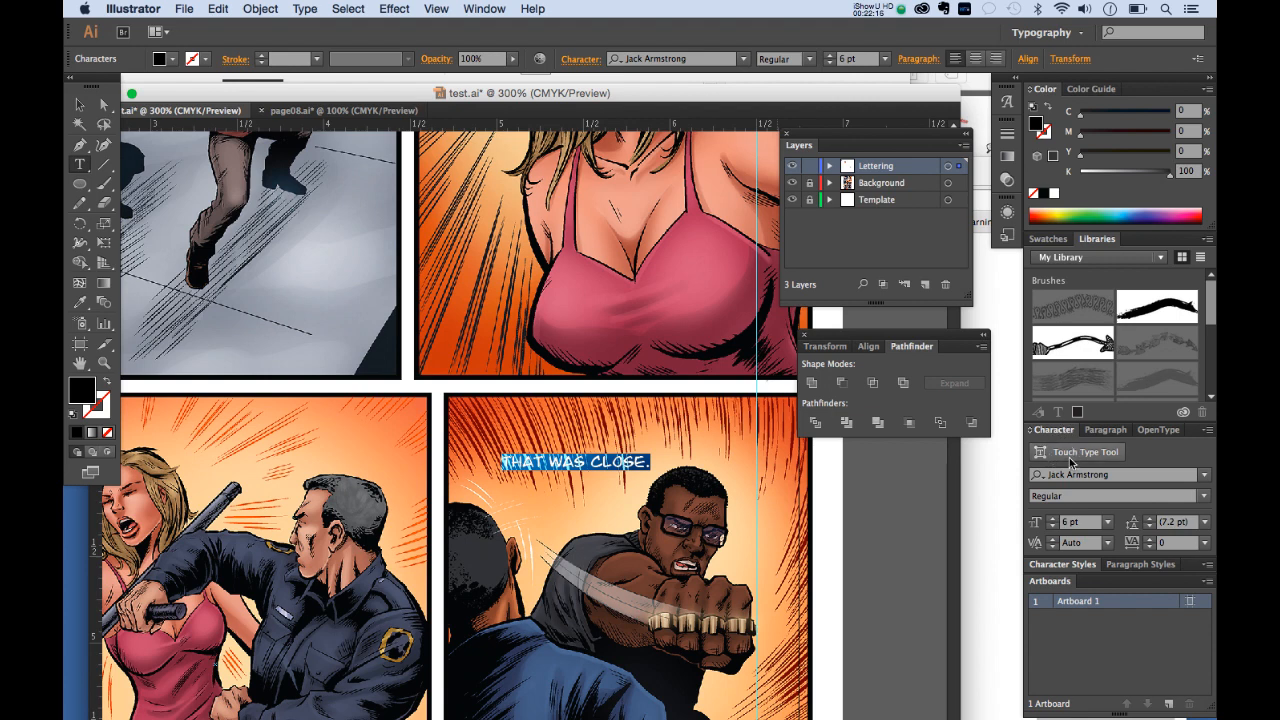
click(565, 462)
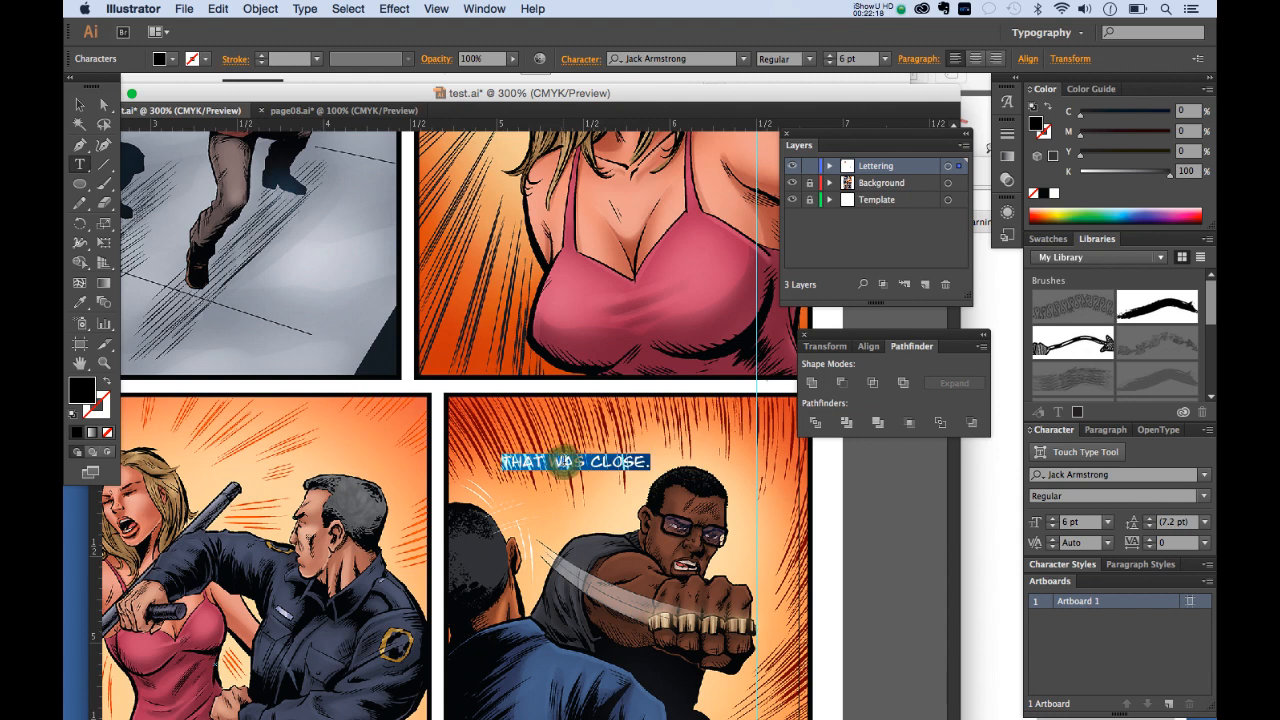
Step: Move the "That was close." text off the artwork onto the gray pasteboard beside the punch panel
click(79, 104)
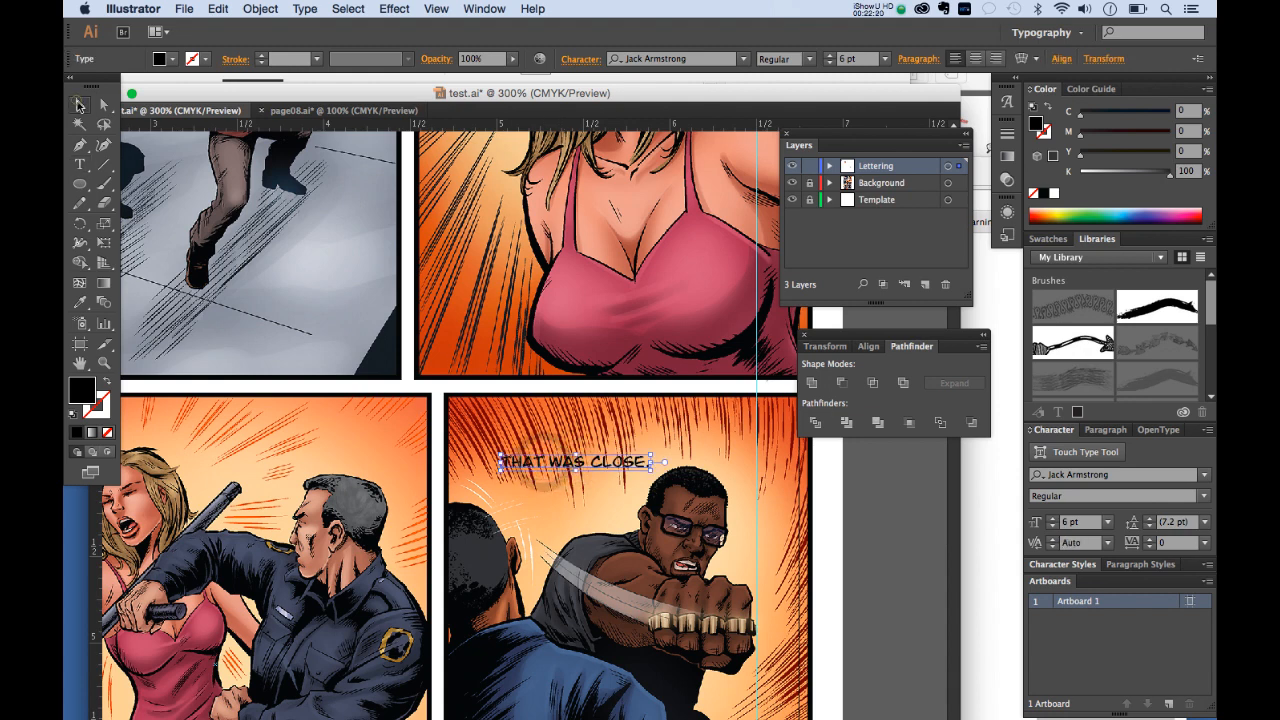
drag(598, 470, 888, 478)
drag(700, 85, 700, 74)
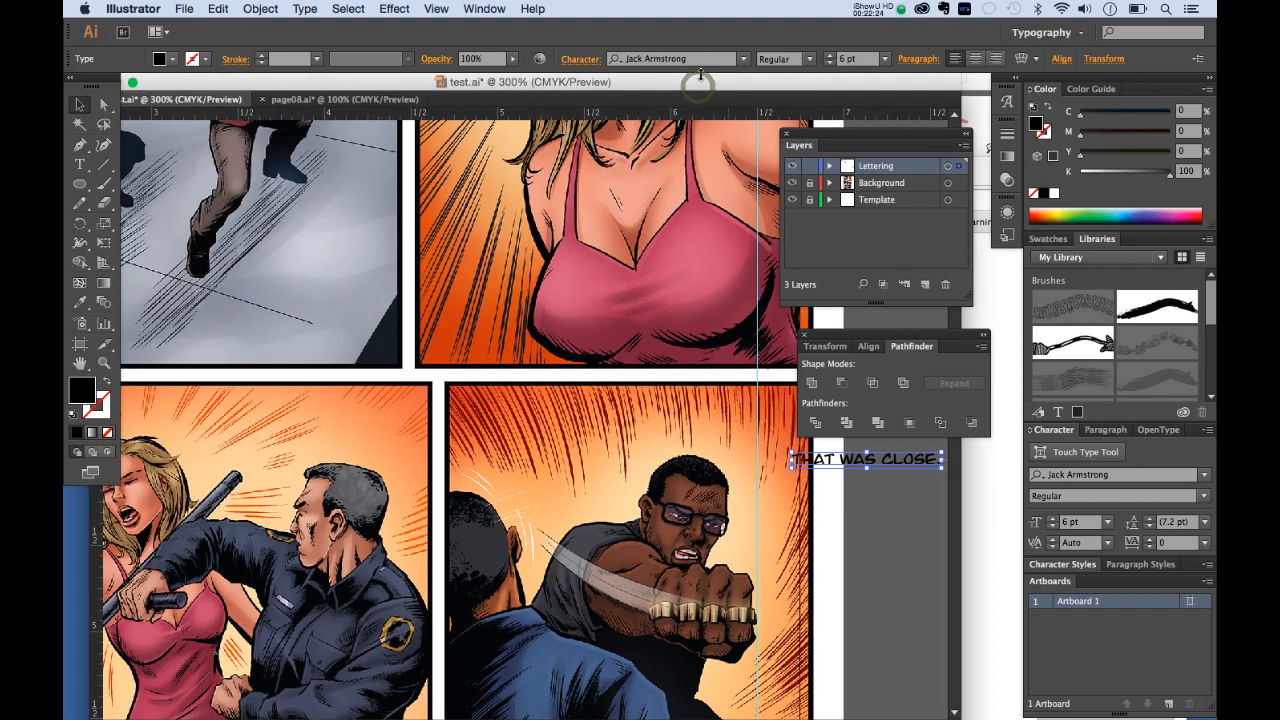
drag(786, 88, 787, 75)
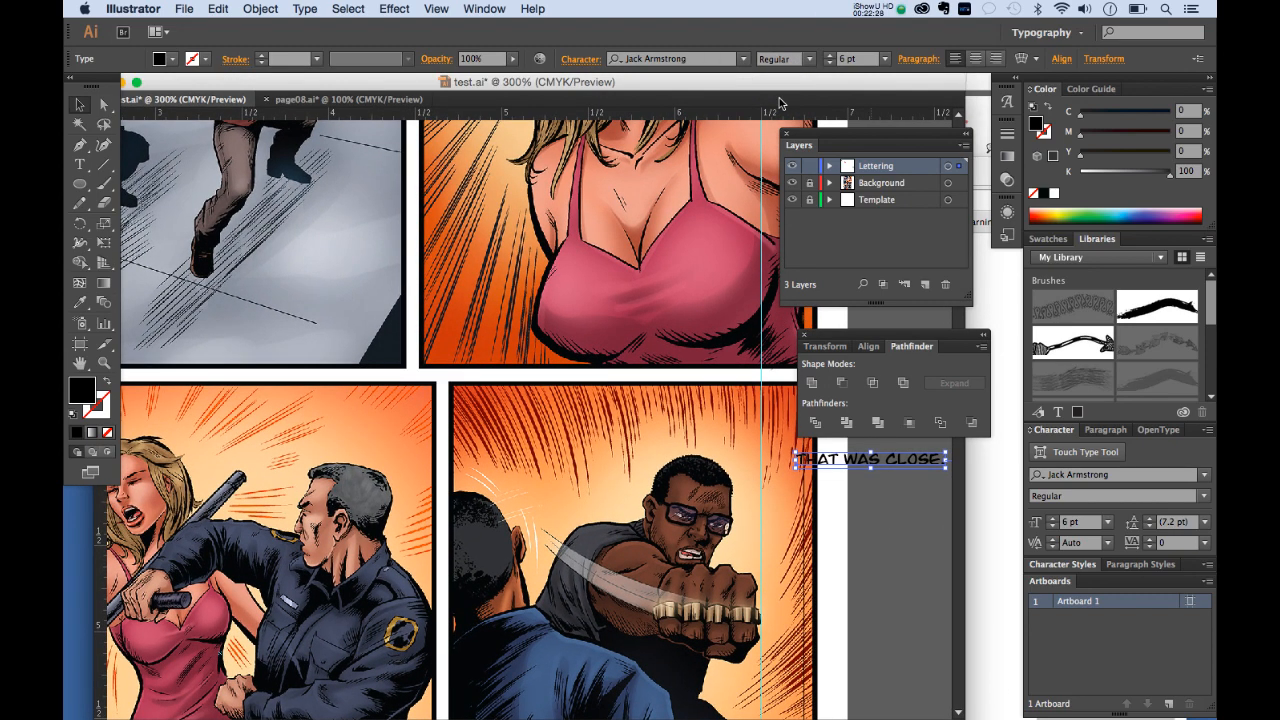
drag(754, 84, 754, 77)
drag(898, 462, 637, 416)
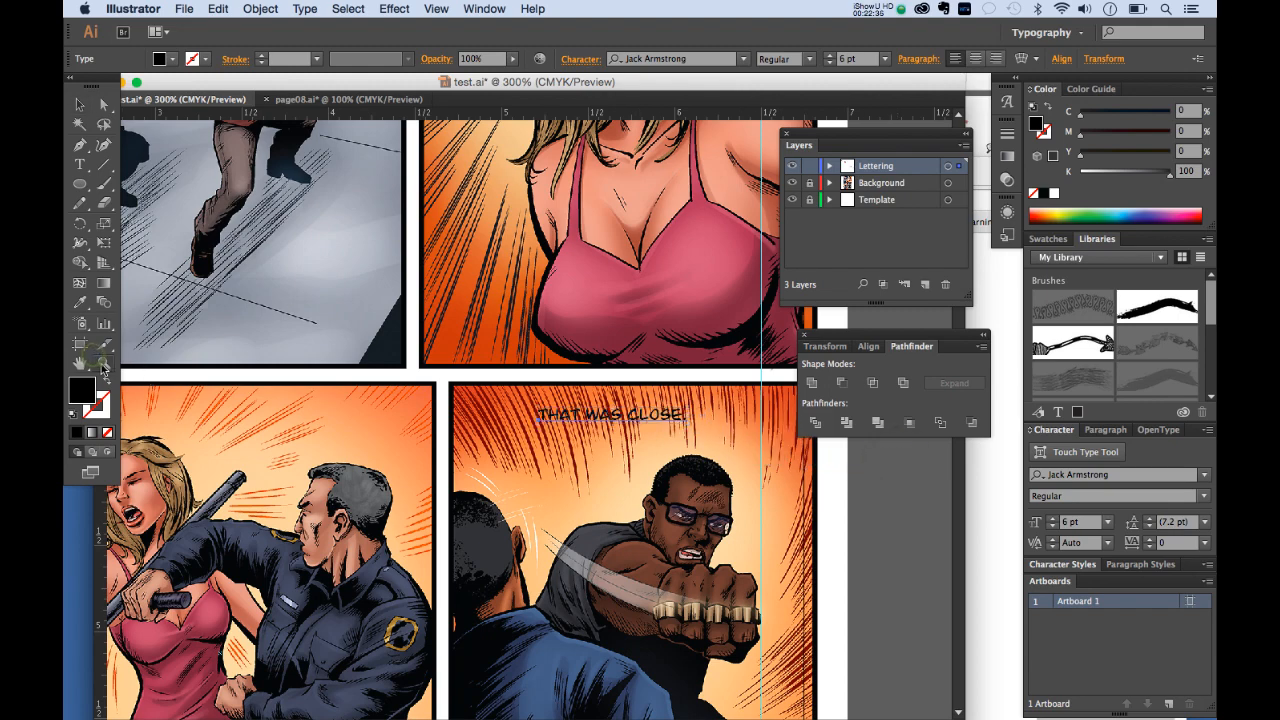
key(super+minus)
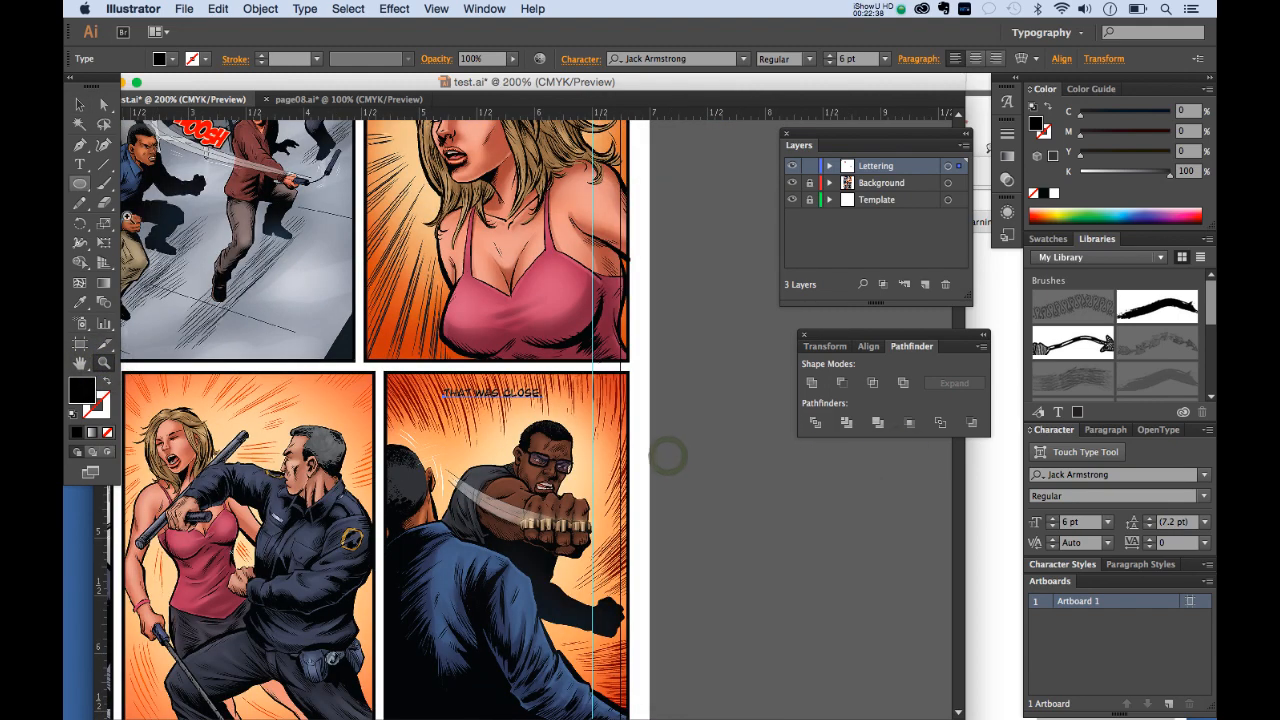
scroll(438, 336, down, 5)
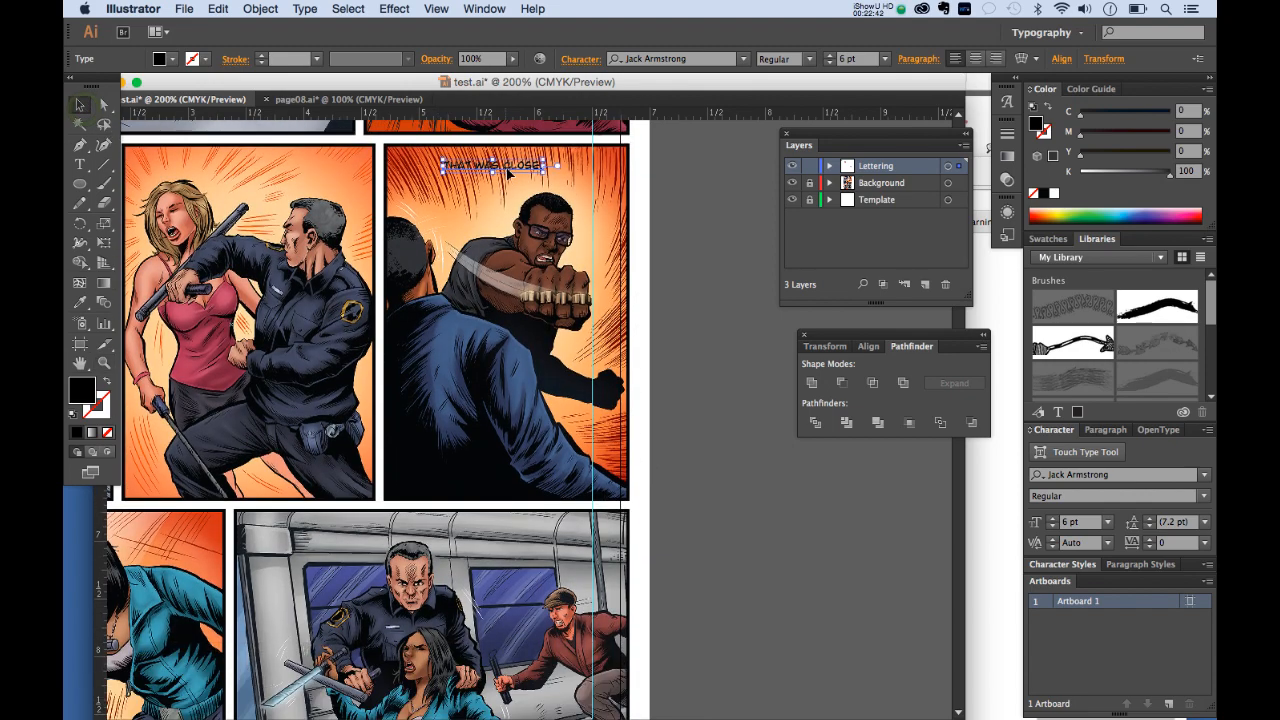
drag(675, 260, 718, 224)
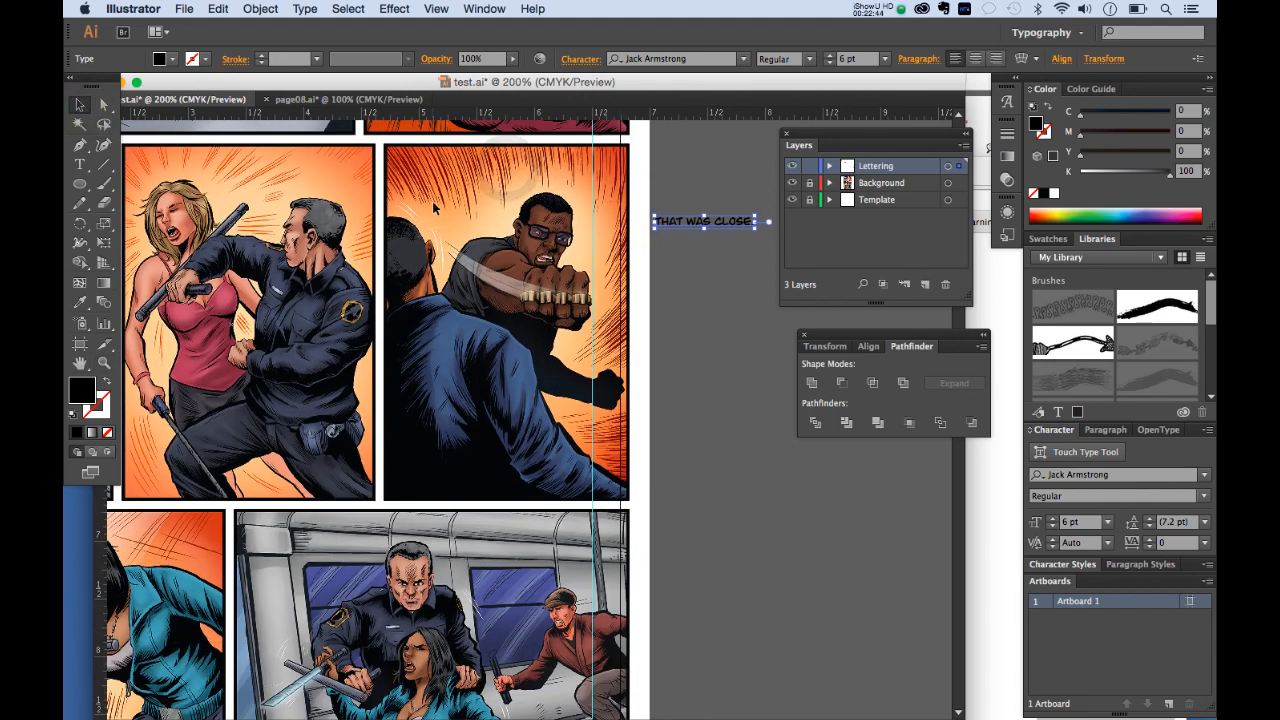
Step: Center-align the "That was close." text and reposition it on the pasteboard, clear of the artwork
triple_click(710, 221)
click(973, 60)
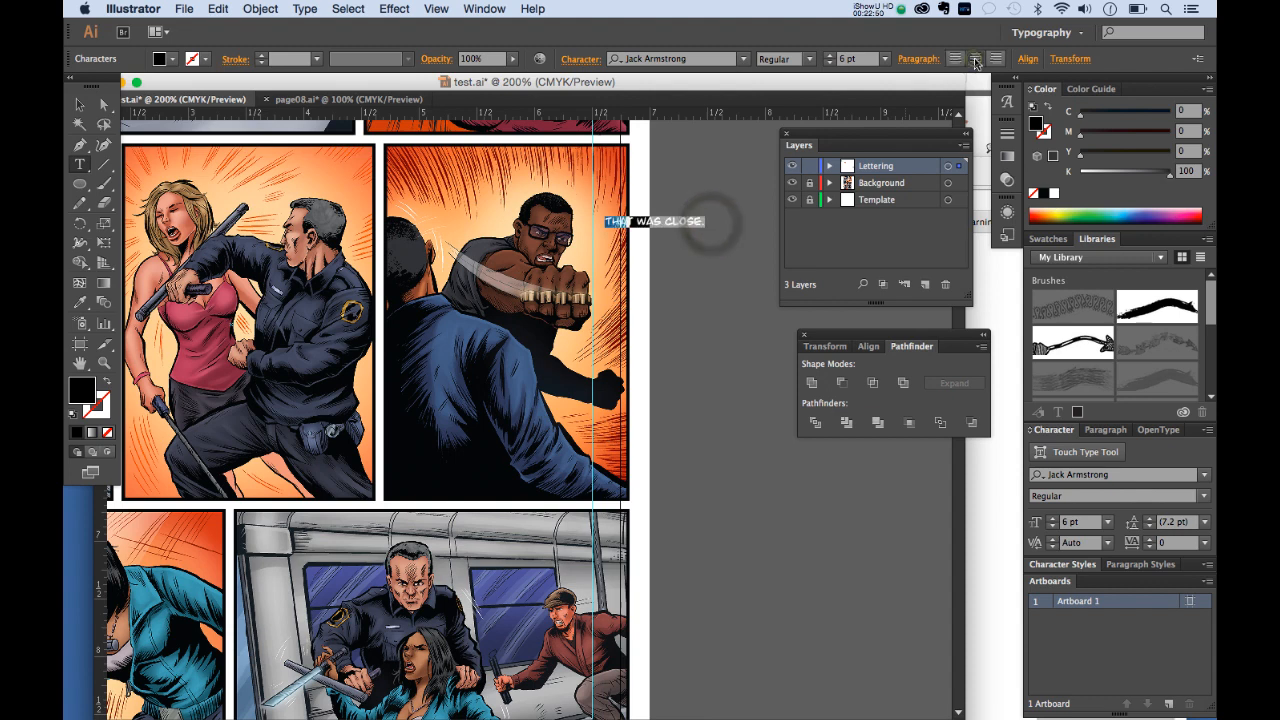
click(84, 107)
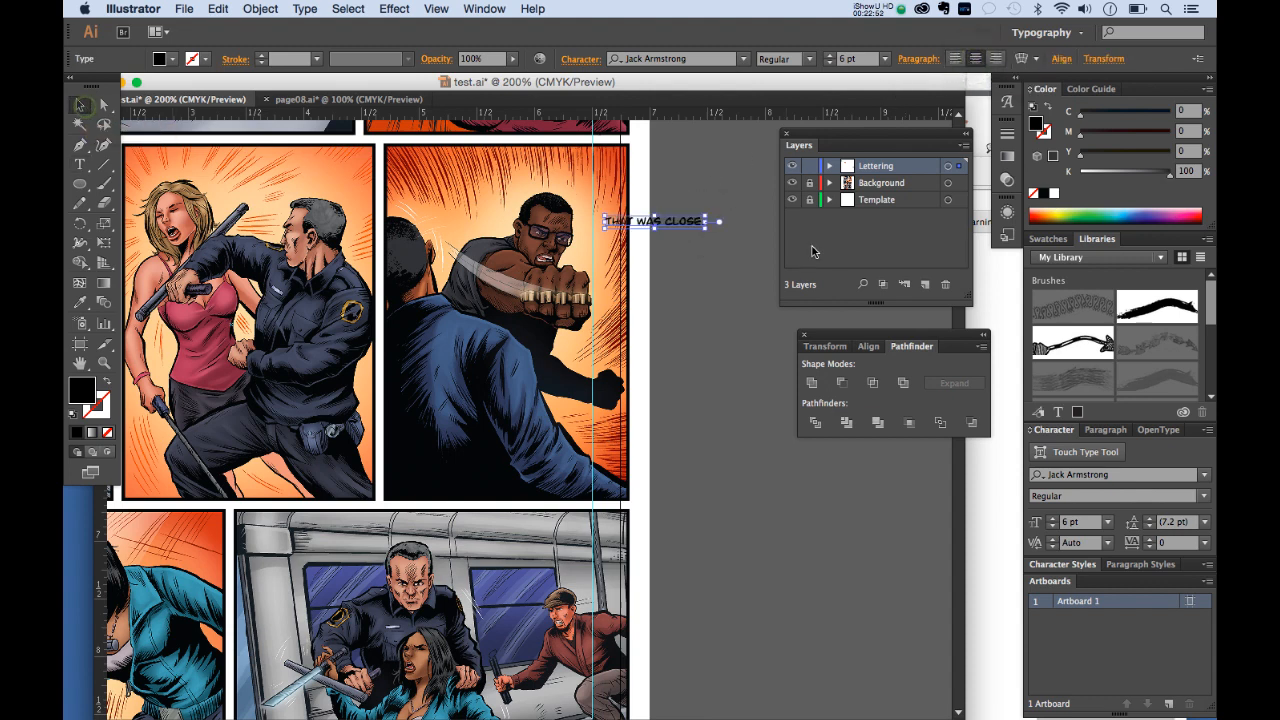
drag(688, 226, 733, 276)
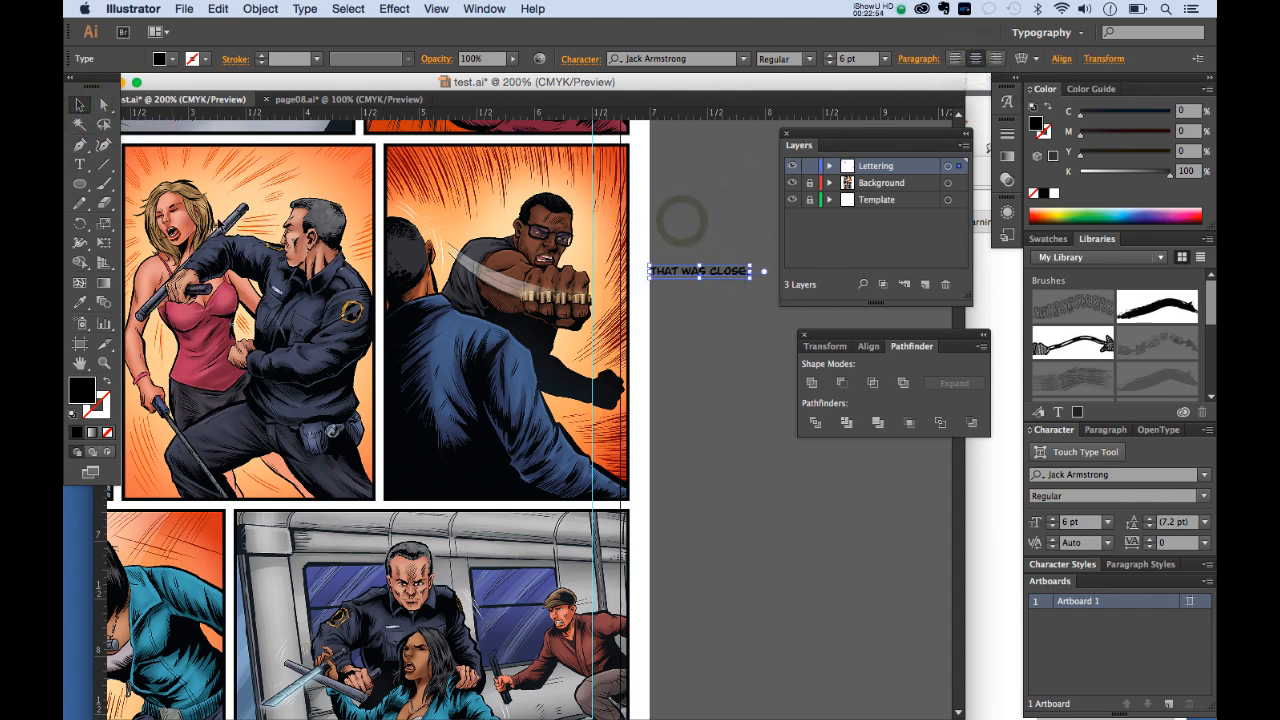
Step: Break the text into three stacked lines, "THAT / WAS / CLOSE.", and select it as an object
click(87, 167)
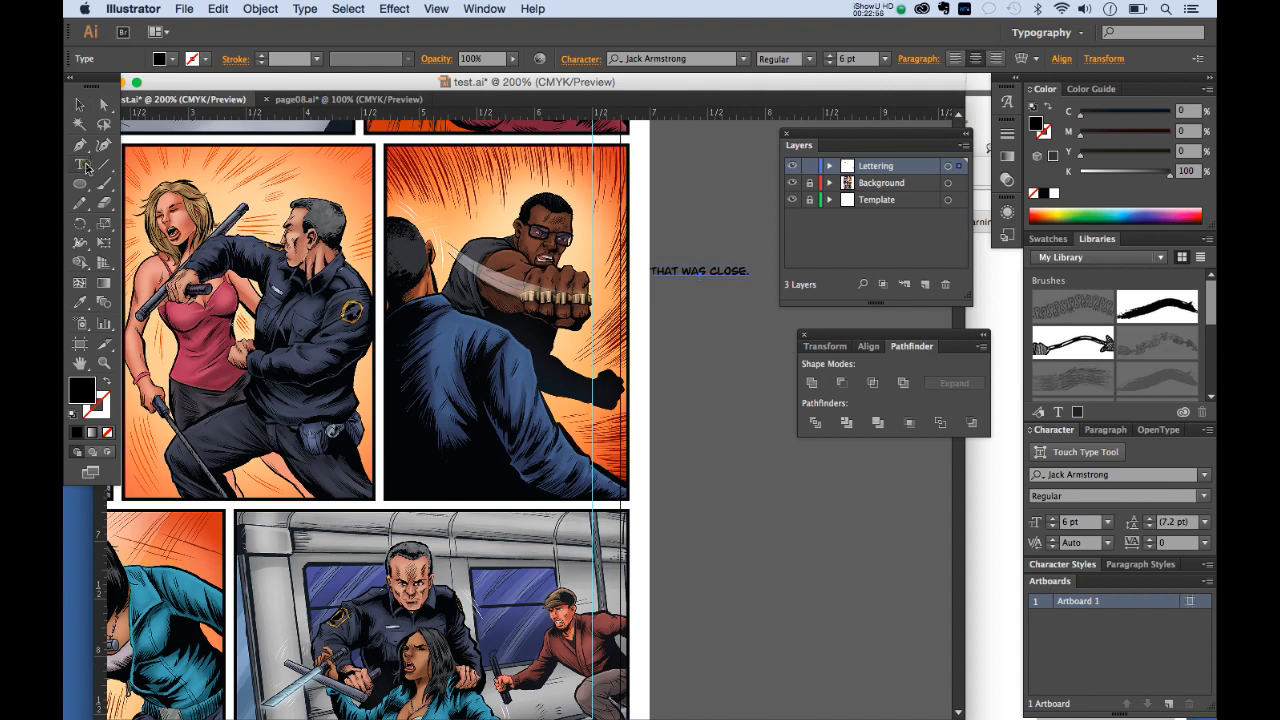
click(684, 270)
key(Return)
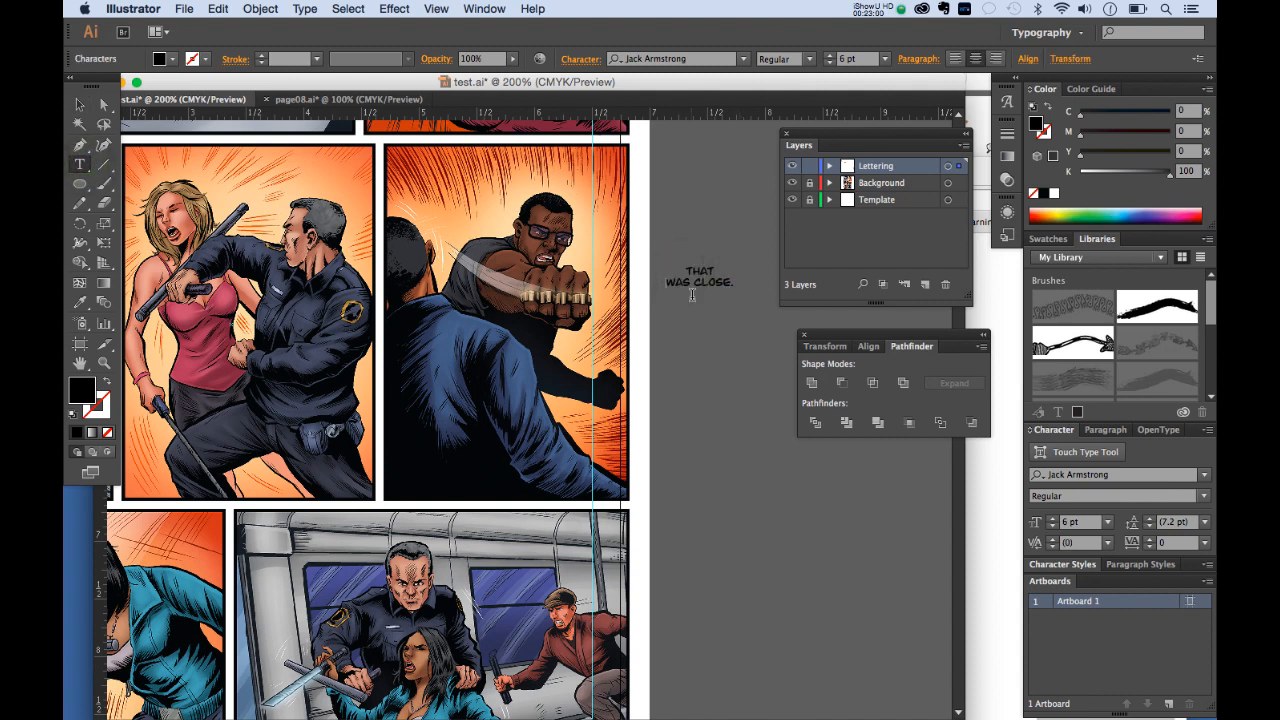
key(Return)
click(80, 104)
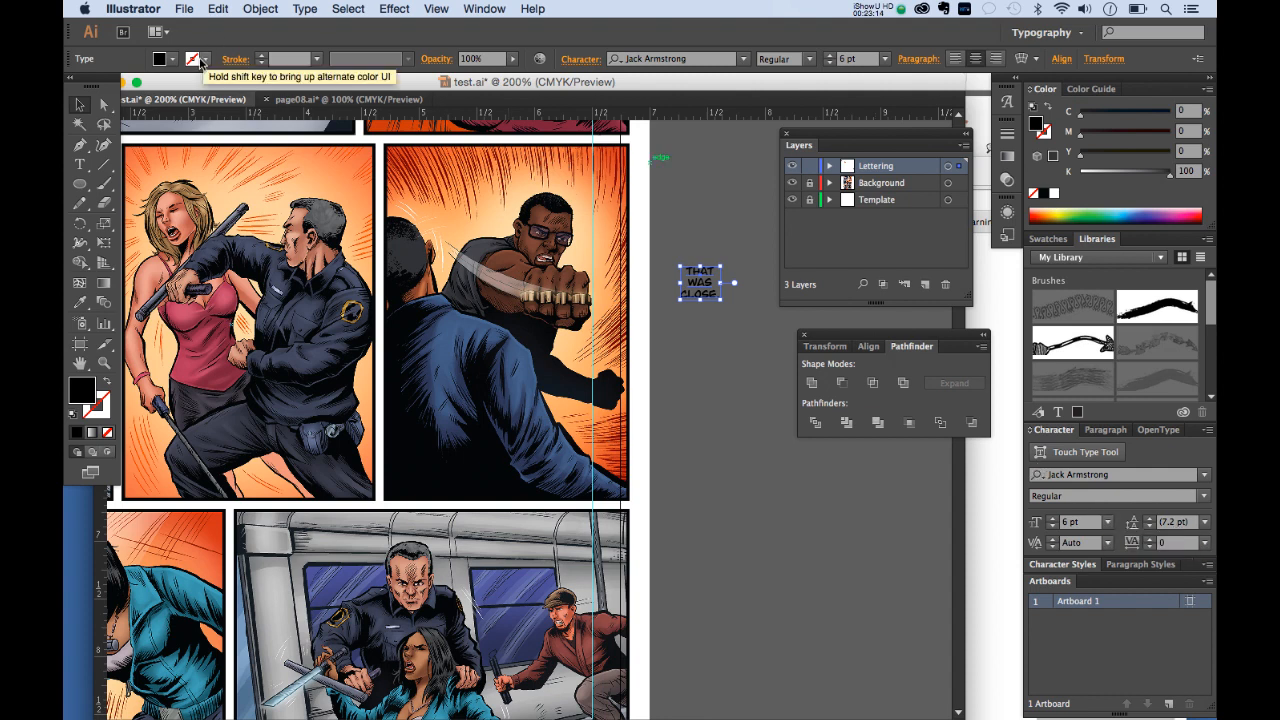
Step: Examine the finished thought balloon in page08.ai as a reference and return to test.ai
click(340, 99)
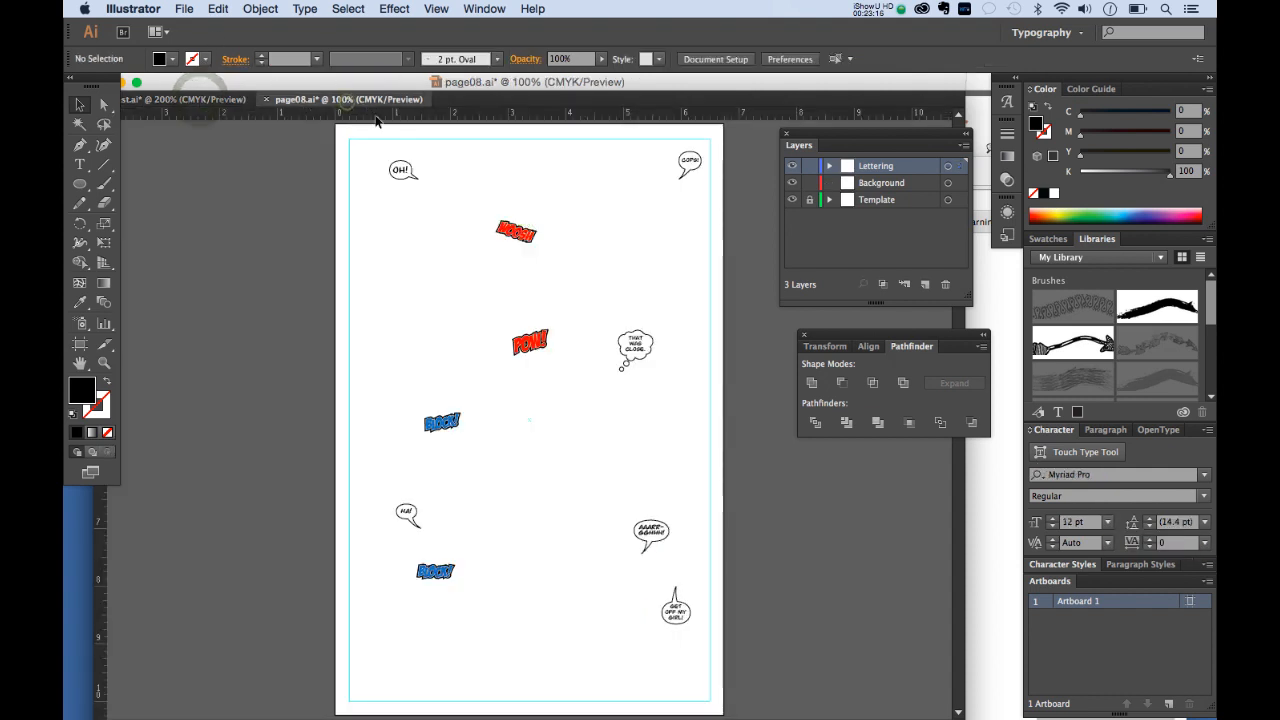
click(637, 350)
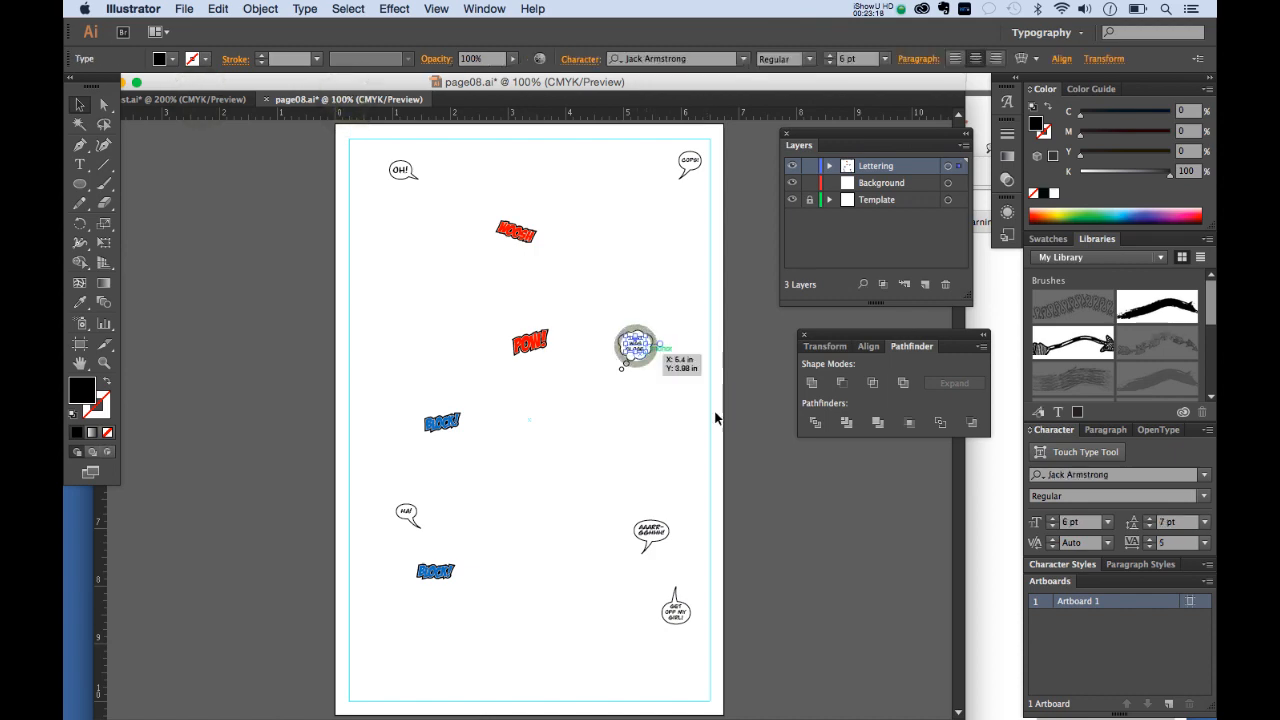
click(168, 102)
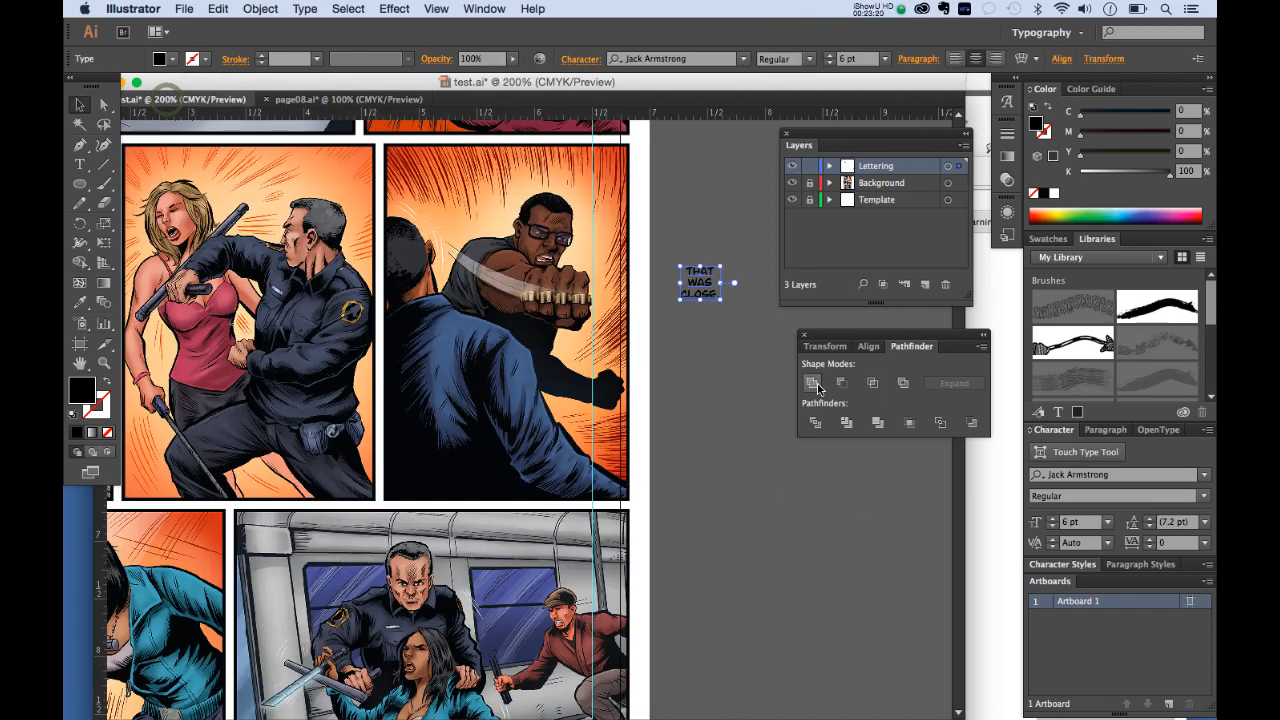
Step: Set the leading of the "THAT WAS CLOSE." text to 7 pt and deselect it
click(1204, 522)
click(1185, 277)
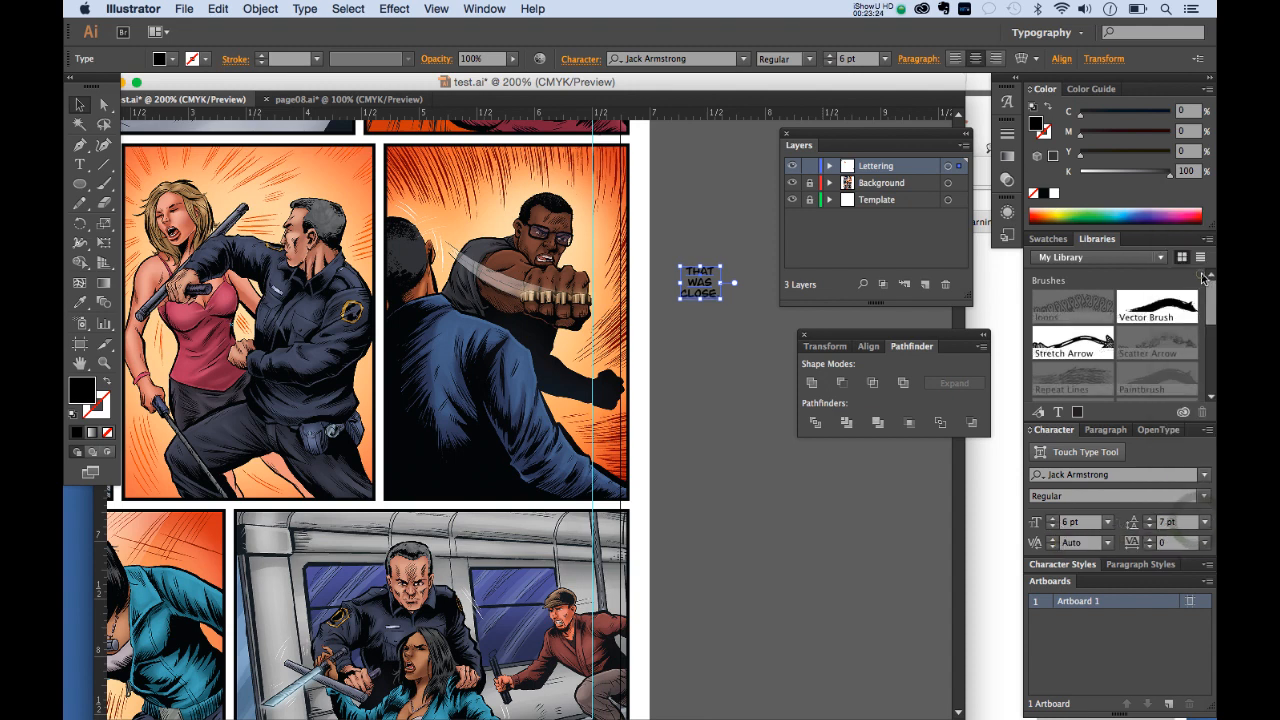
click(703, 350)
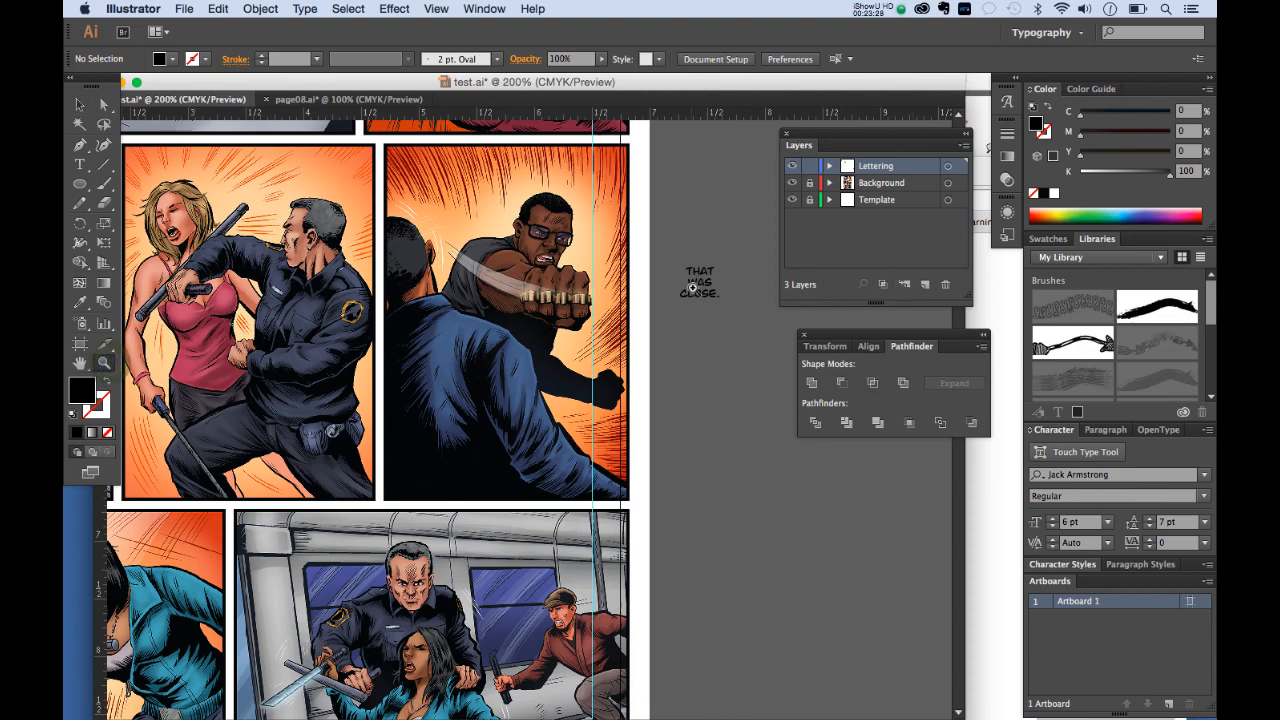
Step: Draw an ellipse with a white fill and 1 pt black stroke, centered over the "THAT WAS CLOSE." text
click(727, 265)
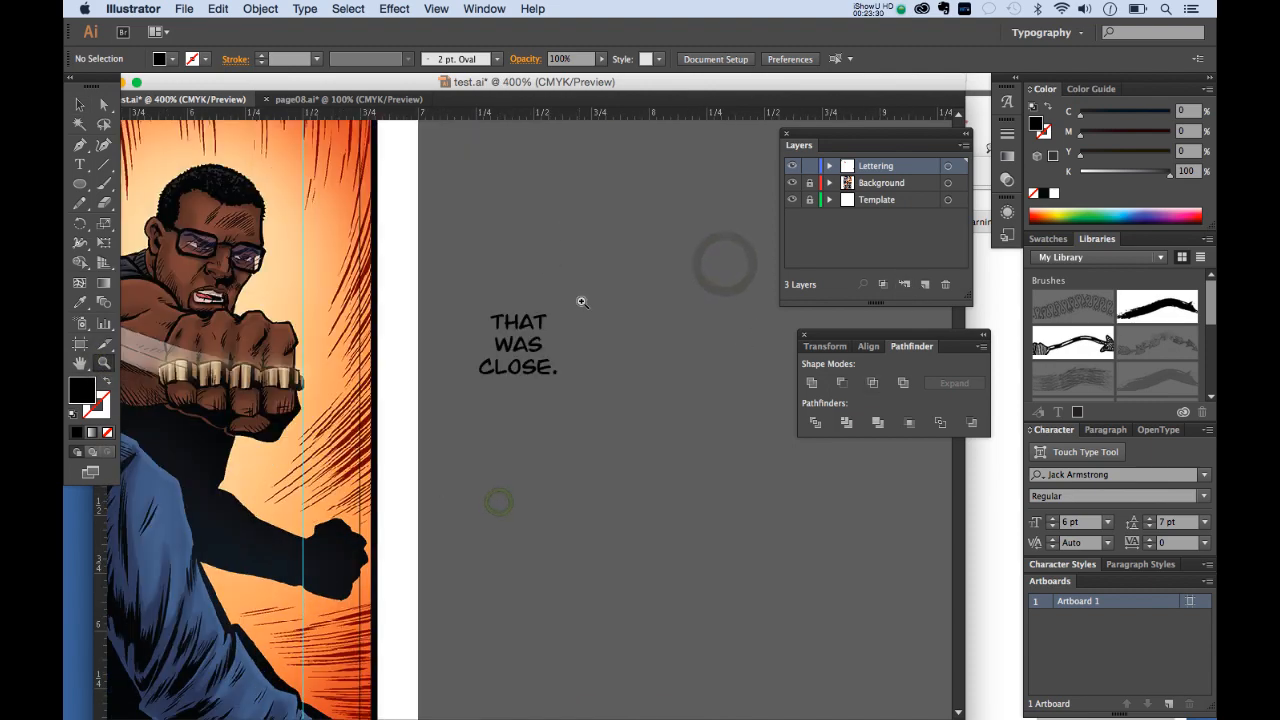
click(80, 186)
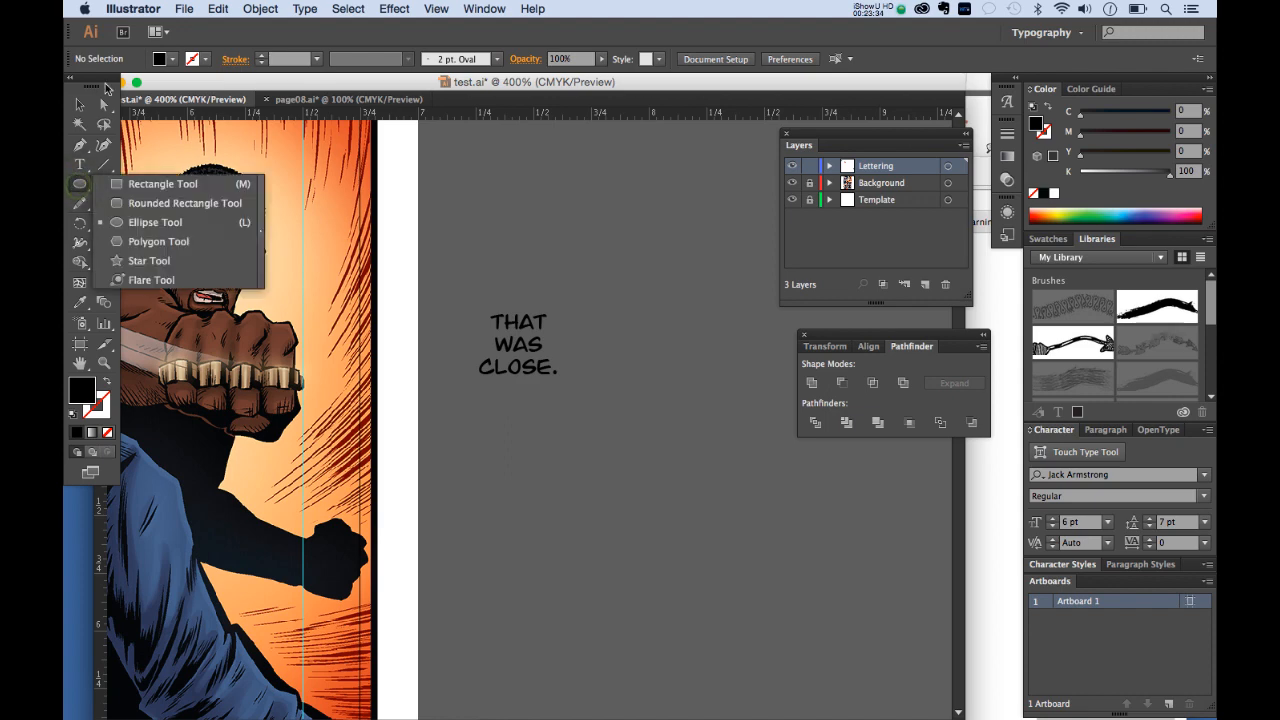
click(158, 62)
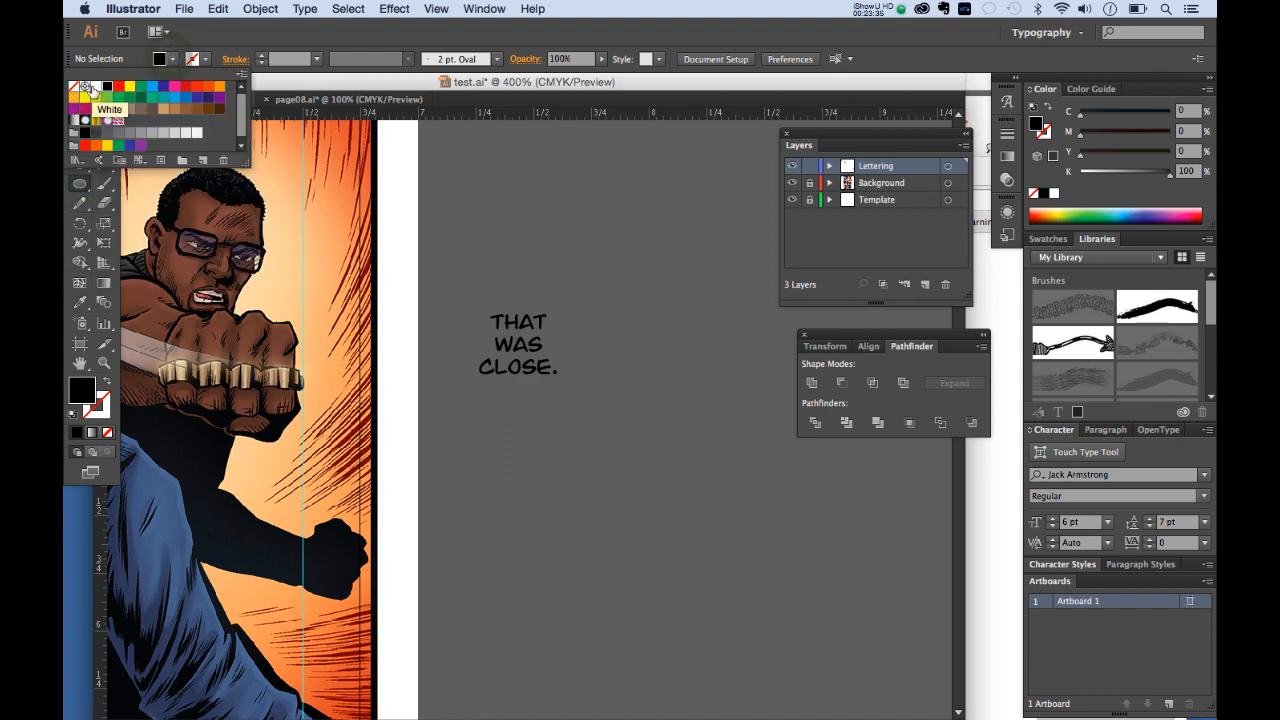
click(84, 86)
click(198, 59)
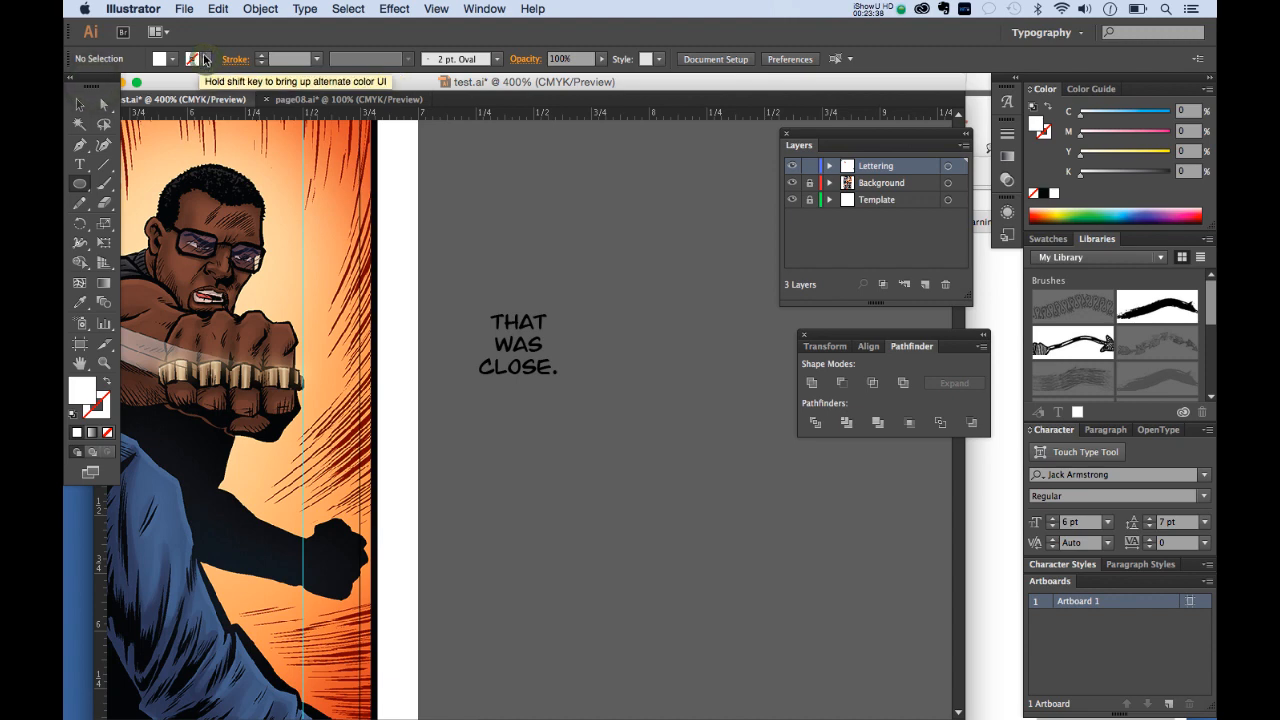
click(198, 59)
click(107, 86)
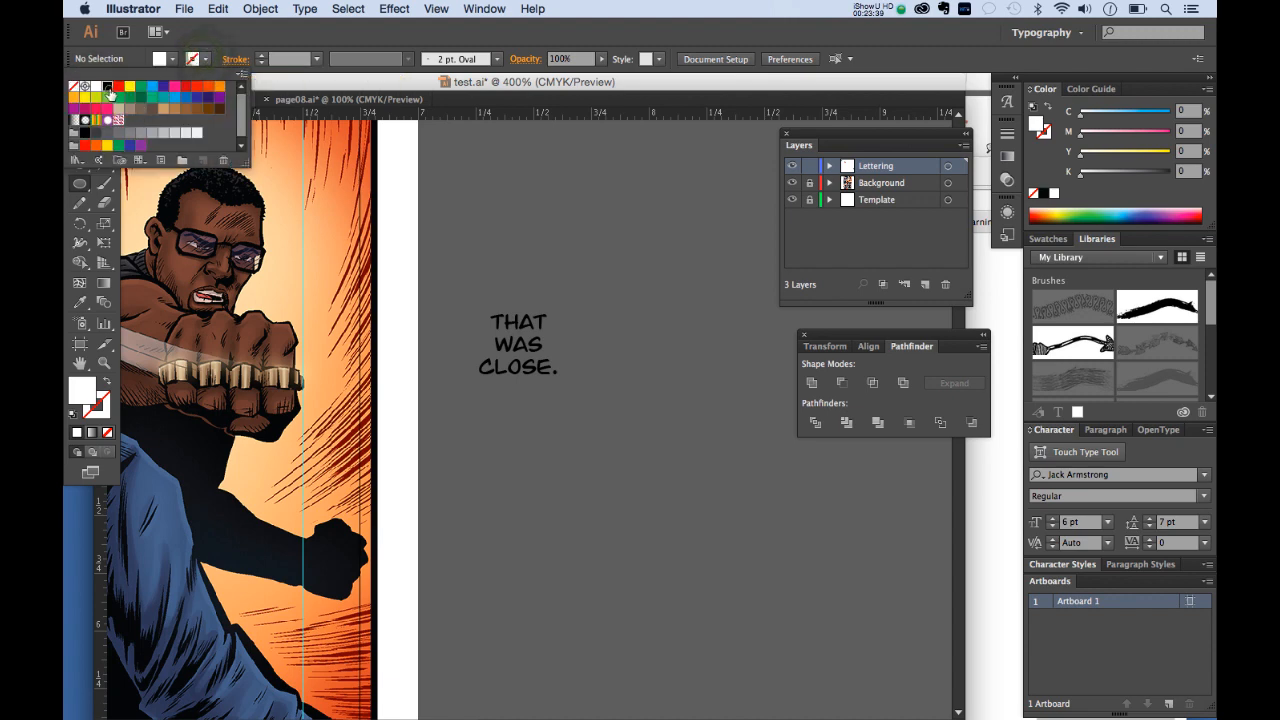
click(515, 342)
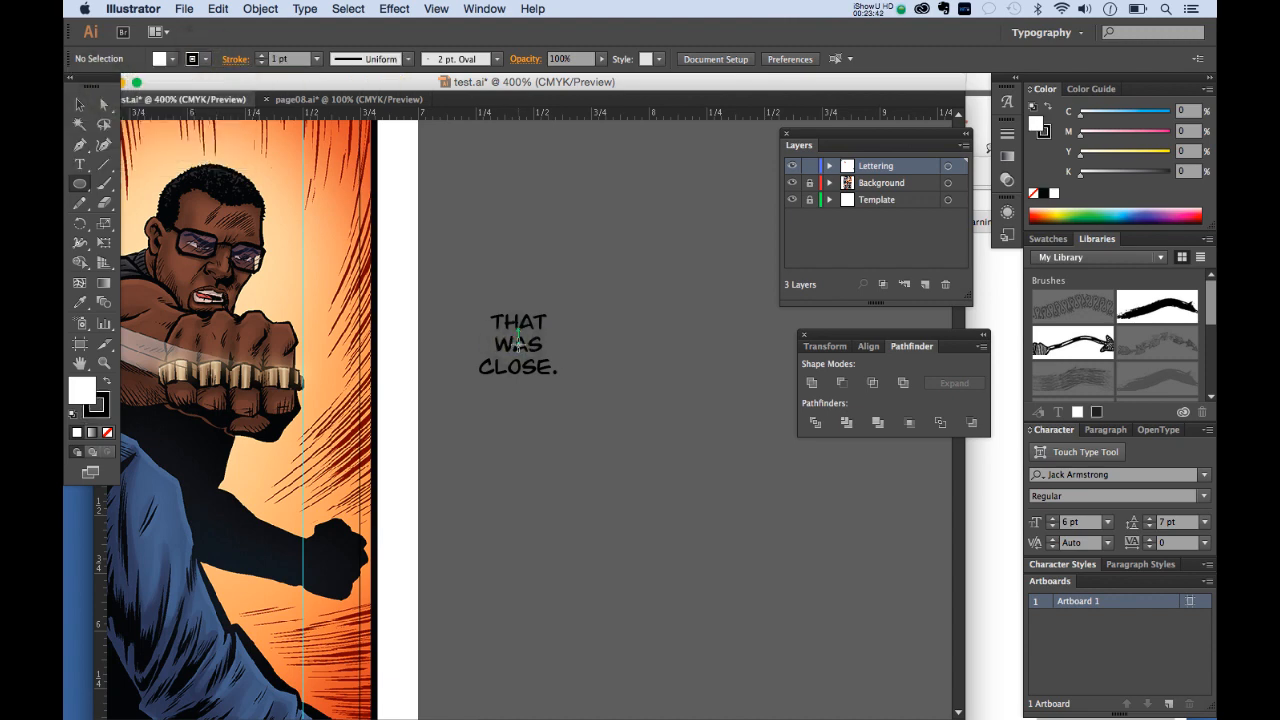
mouse_move(515, 342)
mouse_down()
mouse_move(566, 373)
mouse_move(579, 399)
mouse_up()
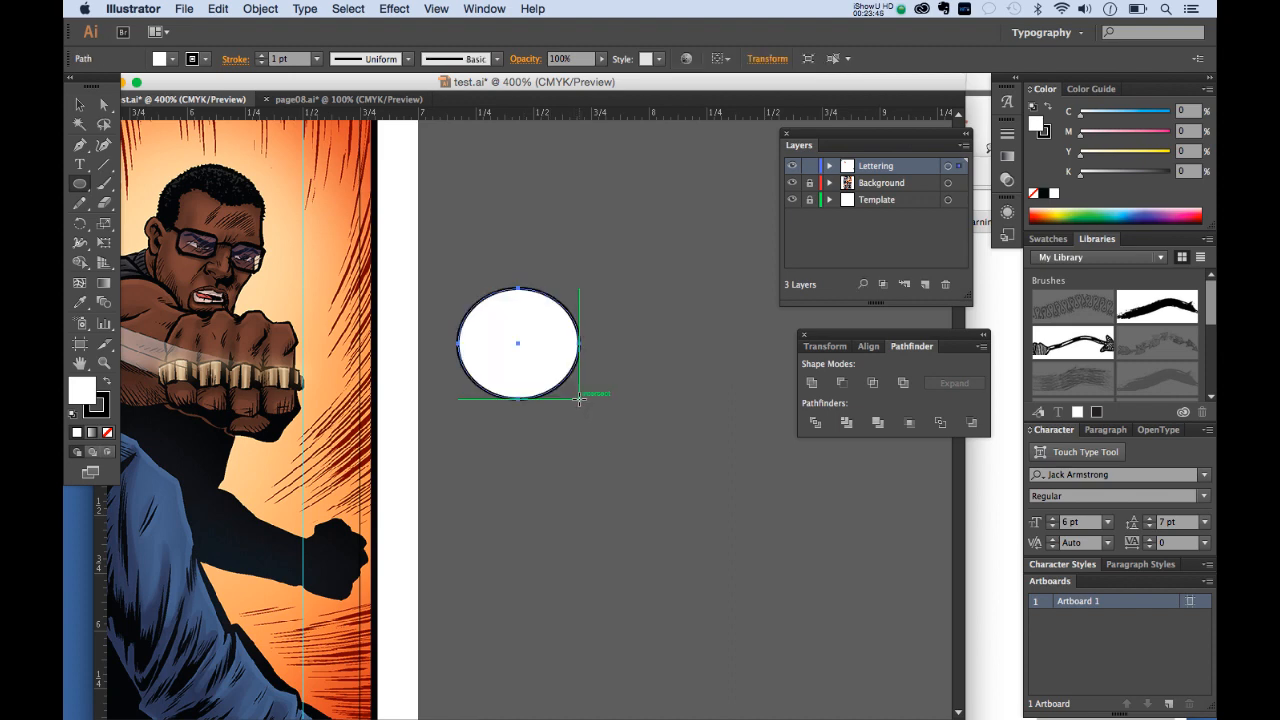
Step: Send the white ellipse to the back, behind the "THAT WAS CLOSE." text
click(262, 9)
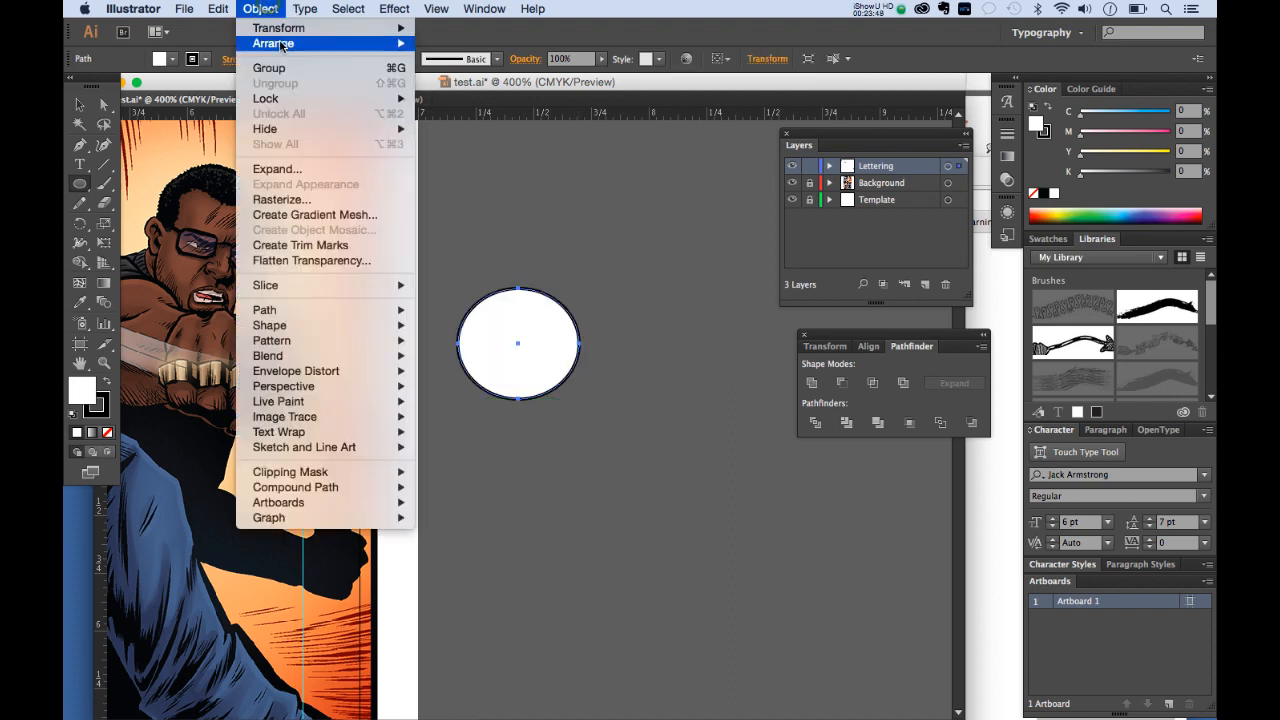
mouse_move(300, 43)
click(468, 89)
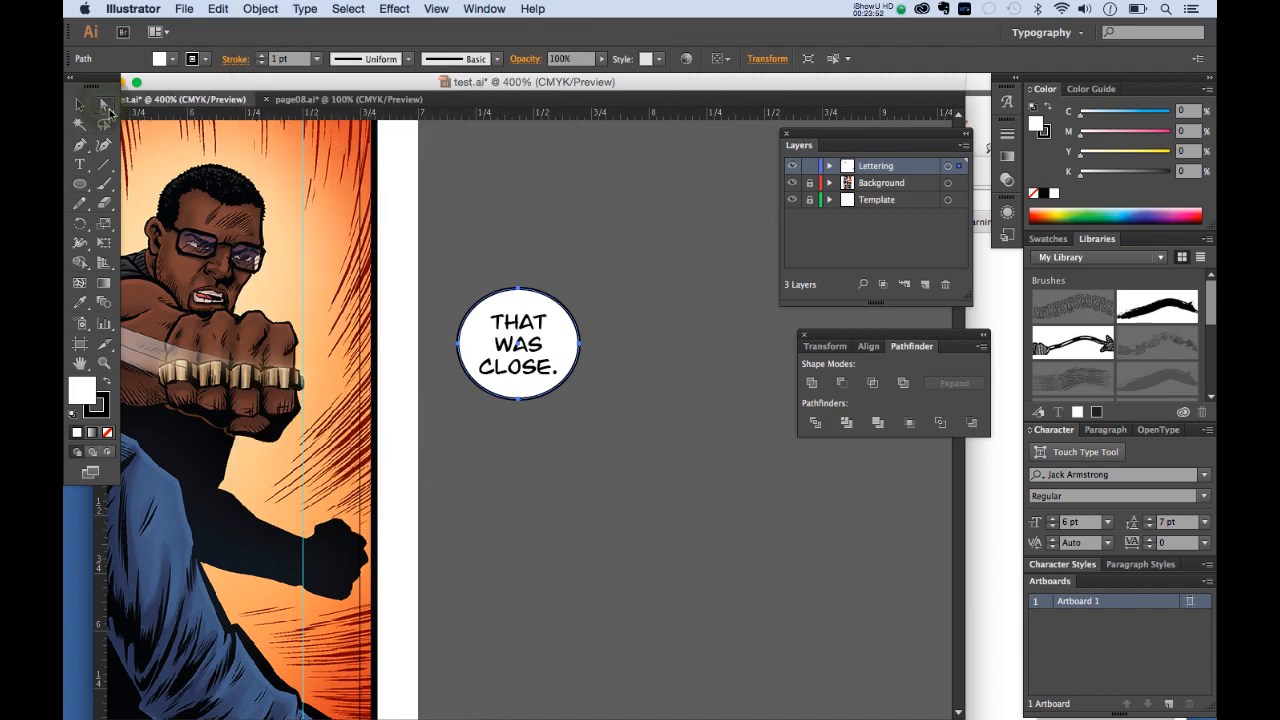
Step: Tighten the ellipse around the text by moving its top, bottom, right and left anchor points slightly inward
click(548, 280)
drag(501, 276, 519, 296)
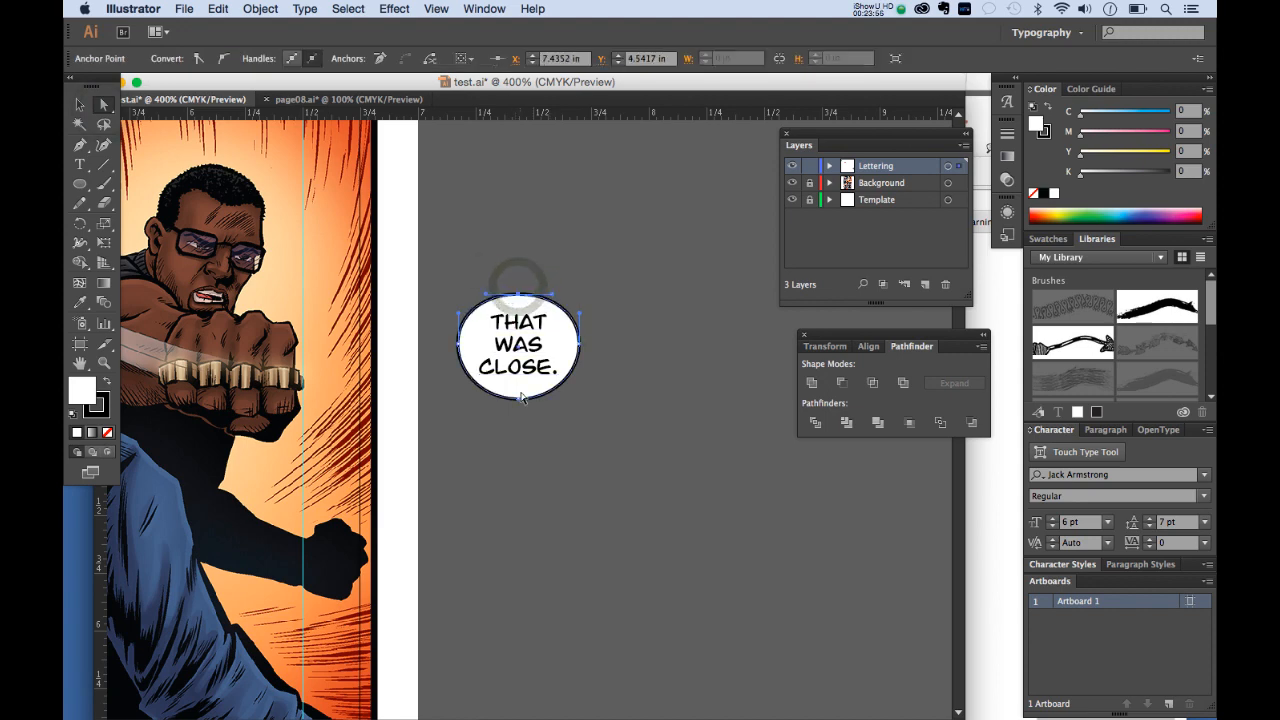
drag(519, 402, 521, 390)
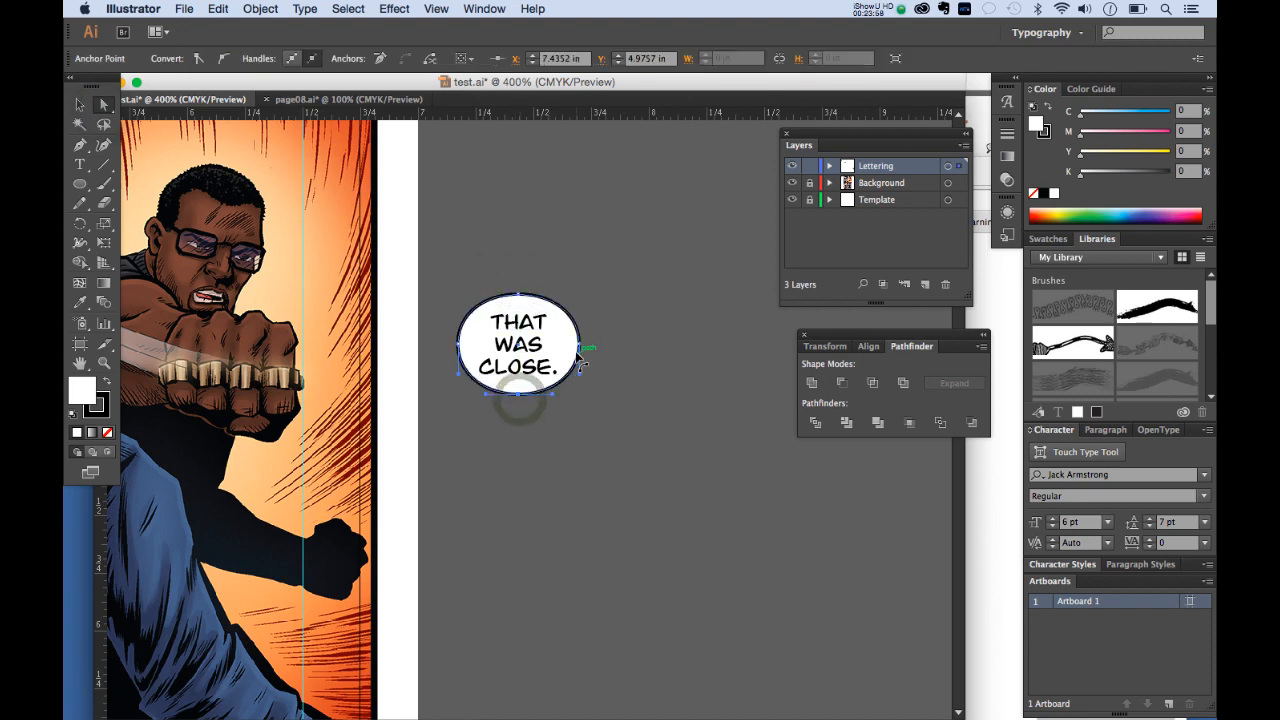
drag(582, 345, 573, 345)
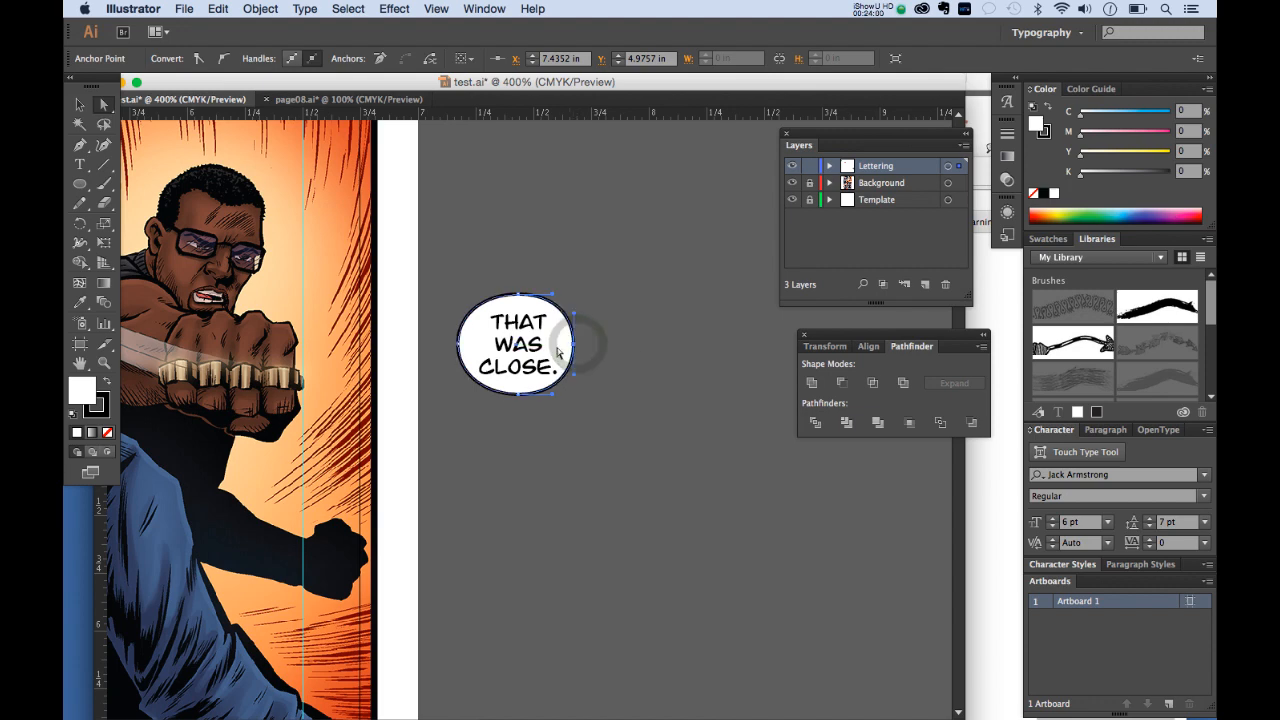
drag(459, 347, 463, 345)
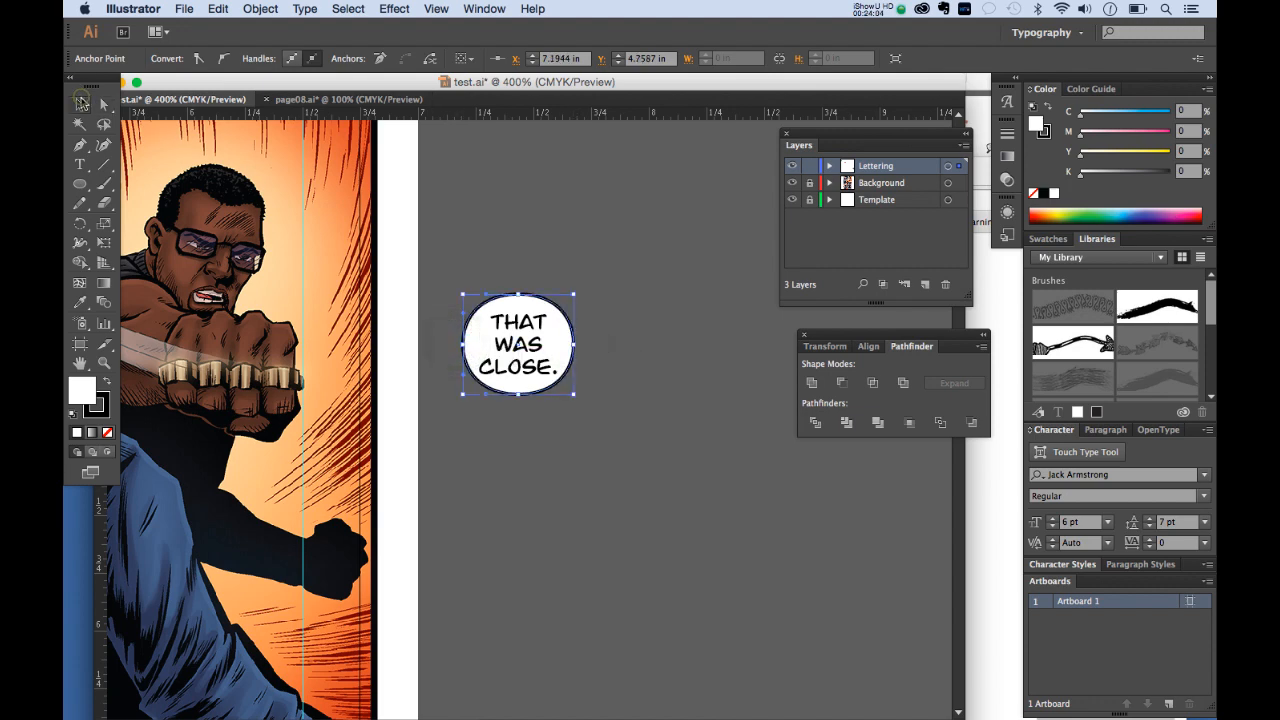
Step: Nudge the "THAT WAS CLOSE." text slightly upward inside the ellipse and deselect it
key(v)
click(652, 253)
click(535, 365)
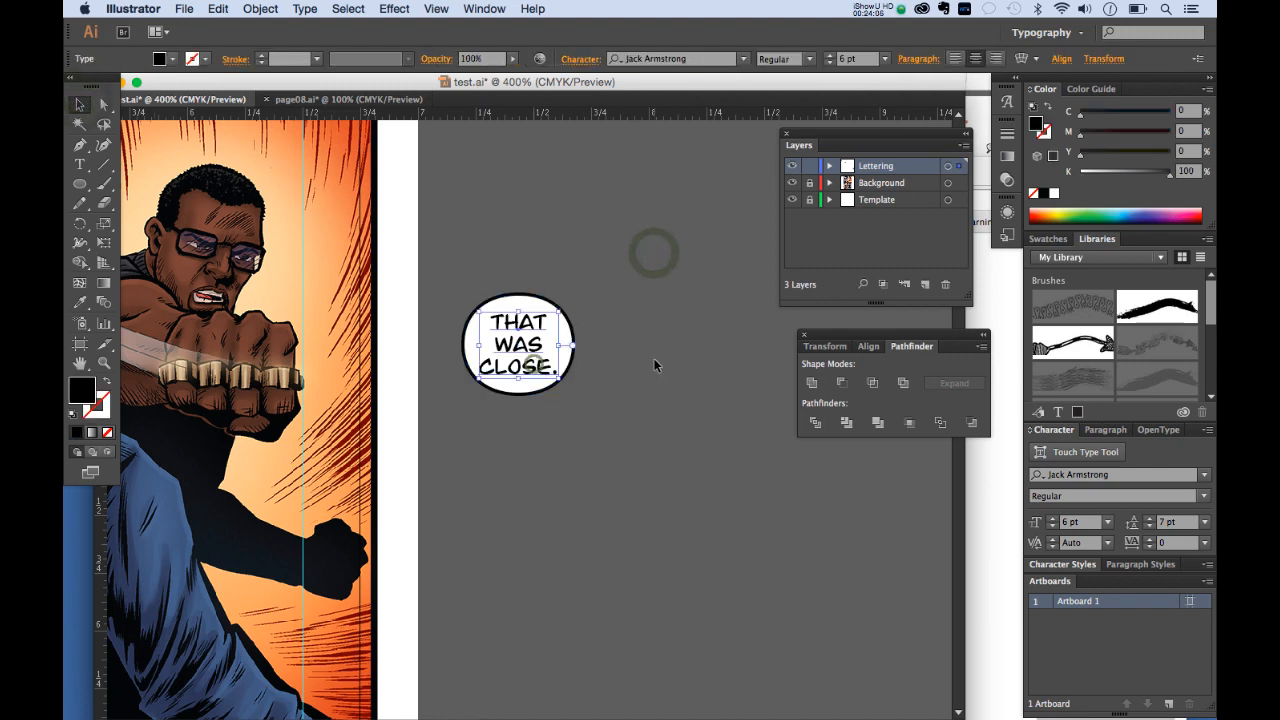
key(Up)
click(623, 353)
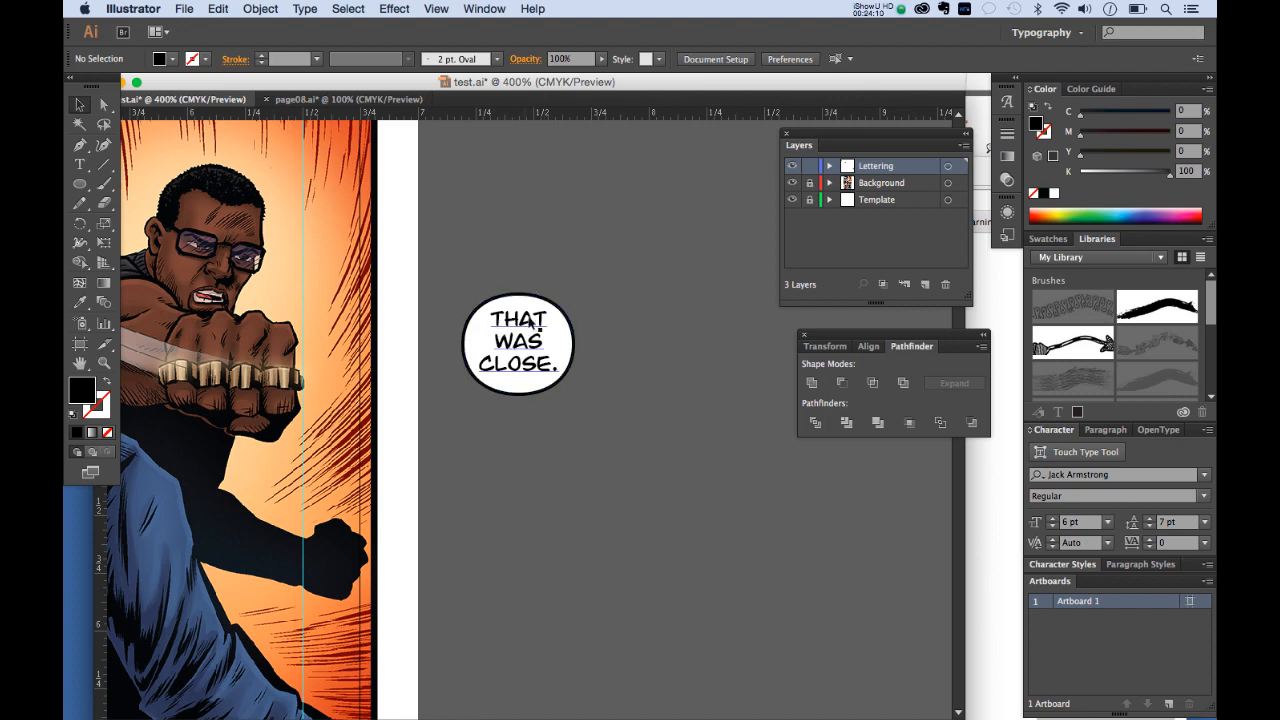
Step: Draw a ring of small overlapping circles with white fill and black stroke around the edge of the ellipse
click(79, 187)
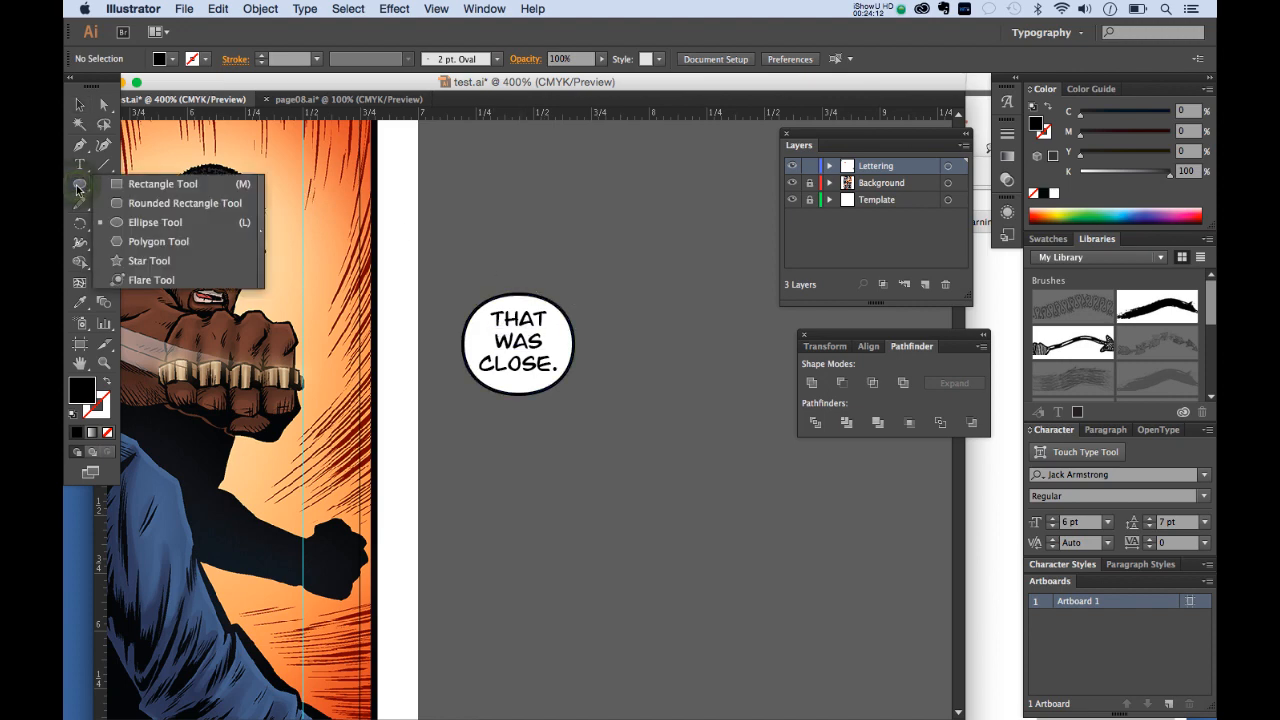
click(172, 59)
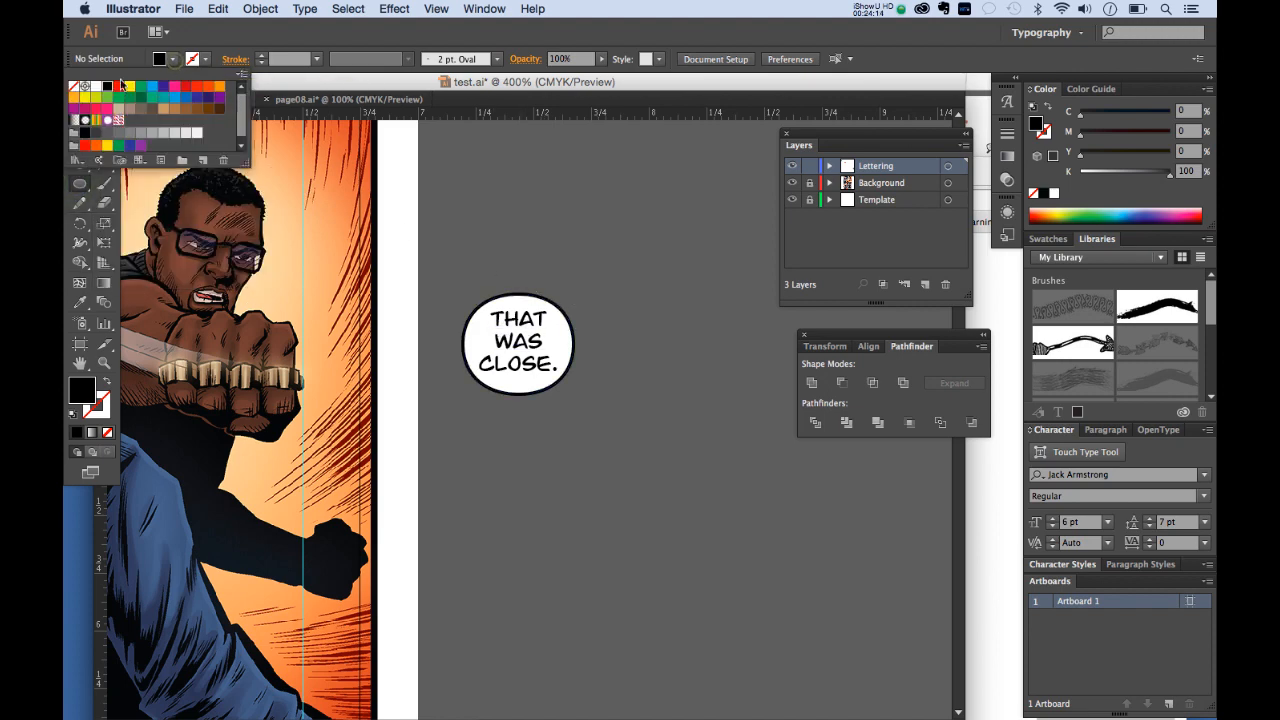
click(86, 86)
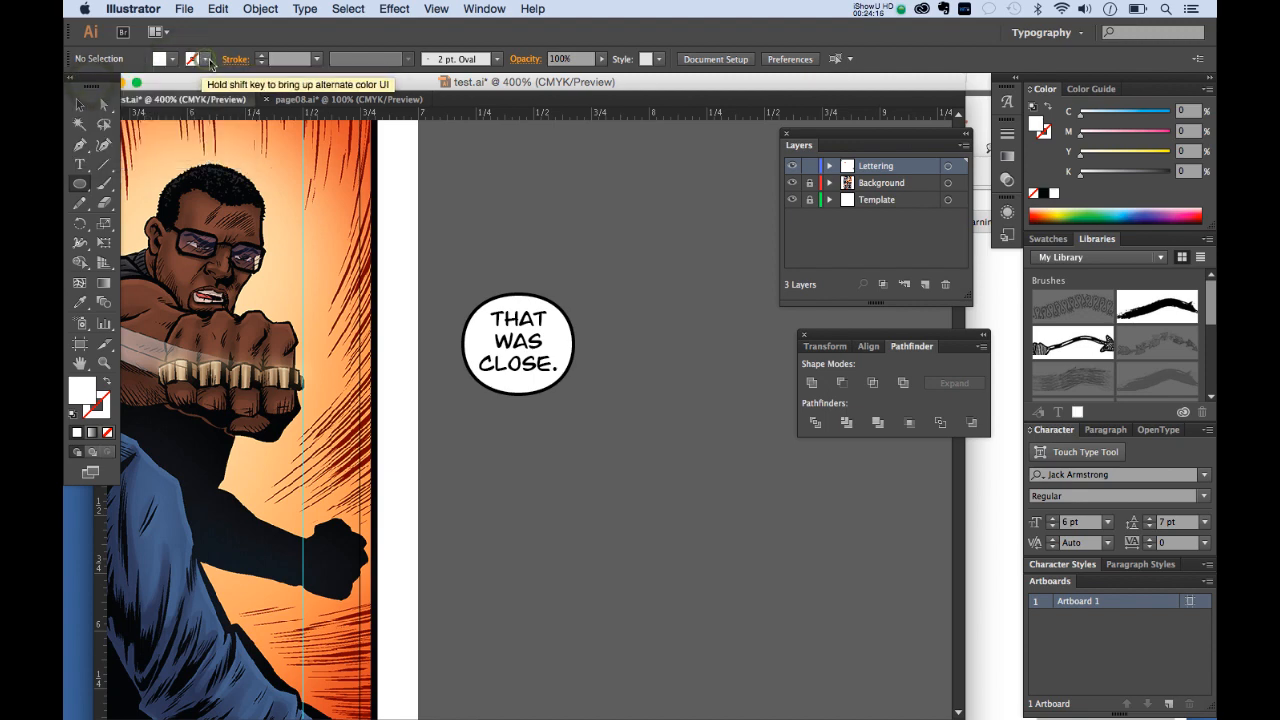
click(172, 59)
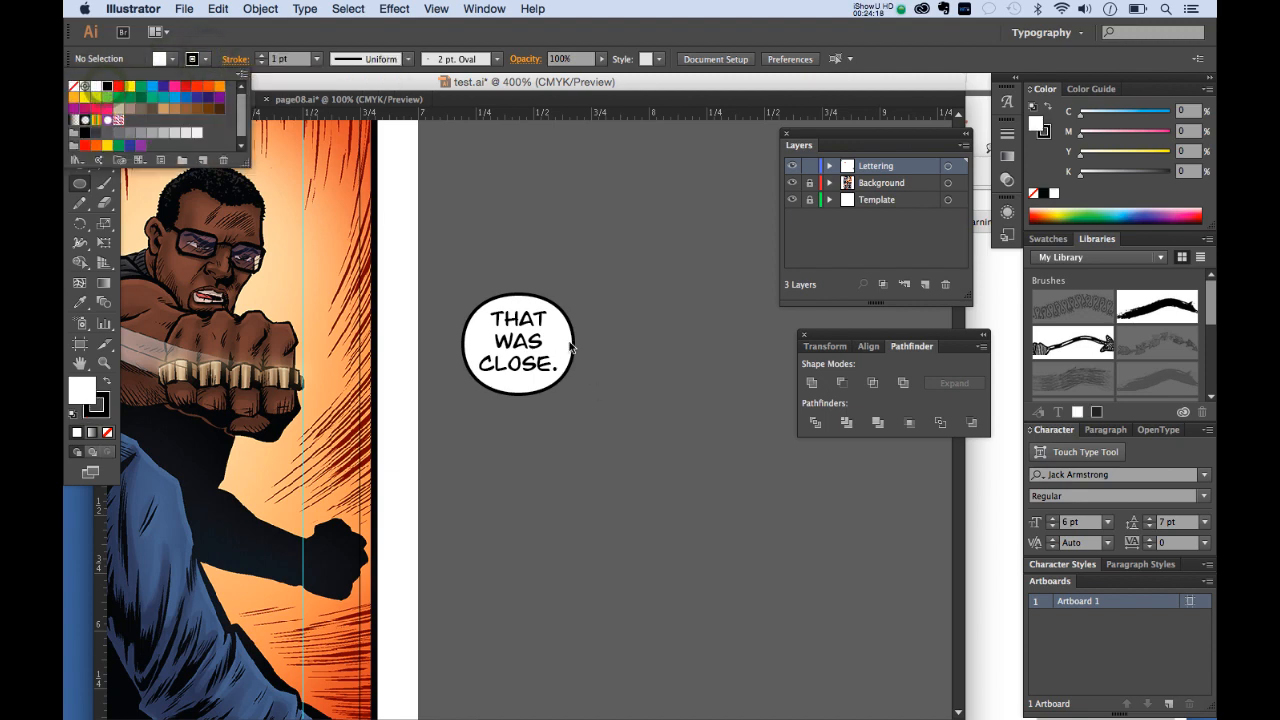
click(107, 88)
drag(571, 341, 588, 356)
mouse_move(564, 319)
mouse_down()
mouse_move(588, 331)
mouse_move(562, 310)
mouse_move(504, 309)
mouse_move(469, 346)
mouse_move(504, 401)
mouse_move(562, 400)
mouse_move(578, 374)
mouse_up()
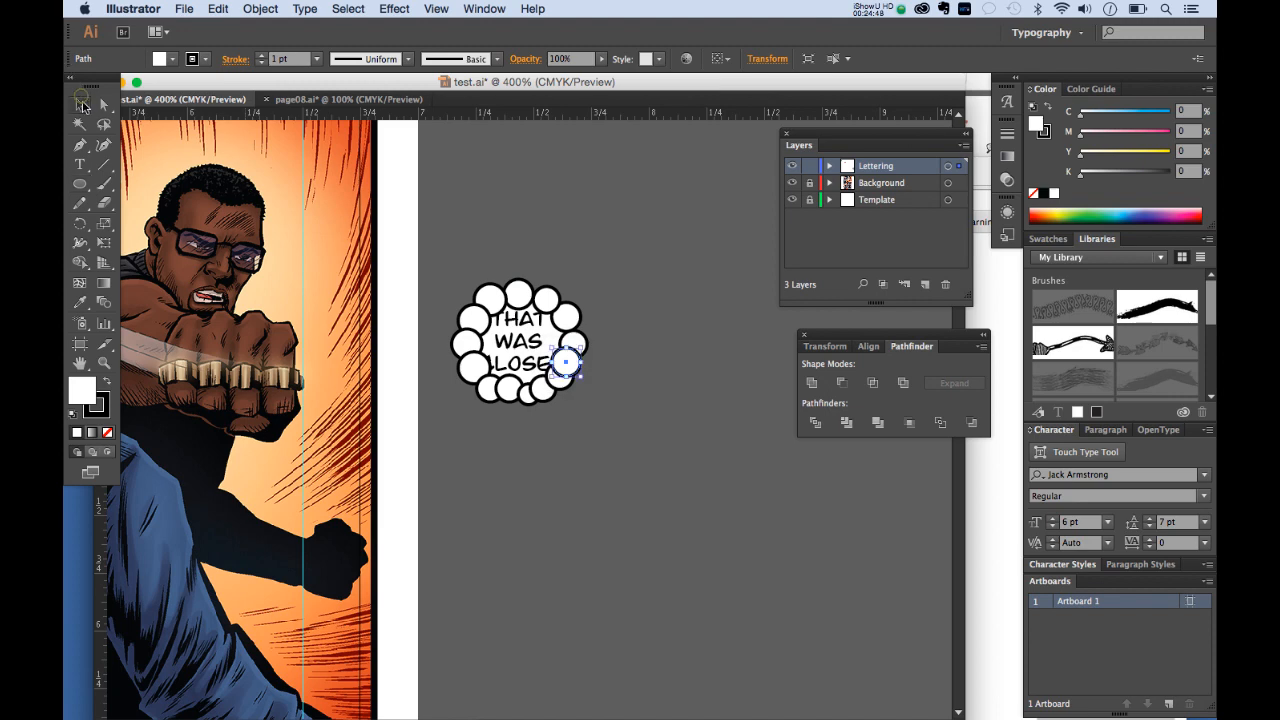
Step: Select the ellipse and all surrounding circles without the text, and combine them into a compound shape
drag(601, 422, 601, 422)
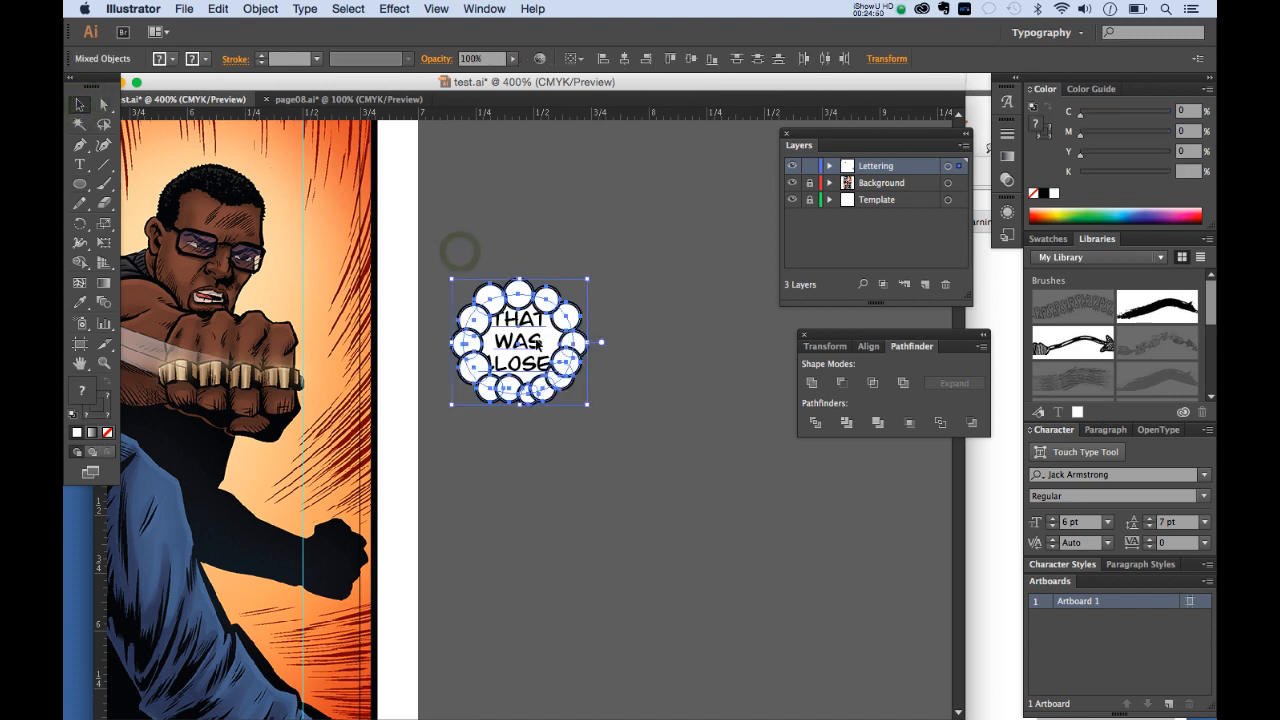
shift+click(530, 328)
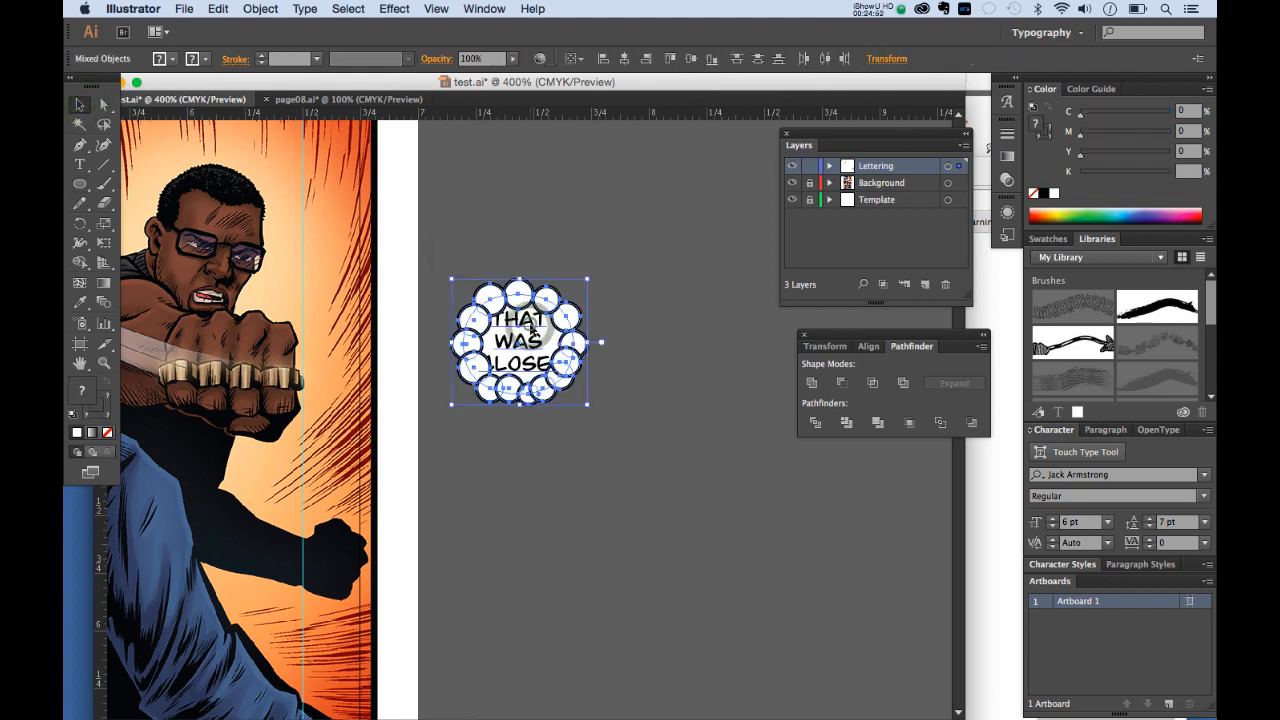
shift+click(534, 328)
click(636, 346)
drag(560, 259, 597, 422)
drag(448, 273, 633, 449)
shift+click(525, 323)
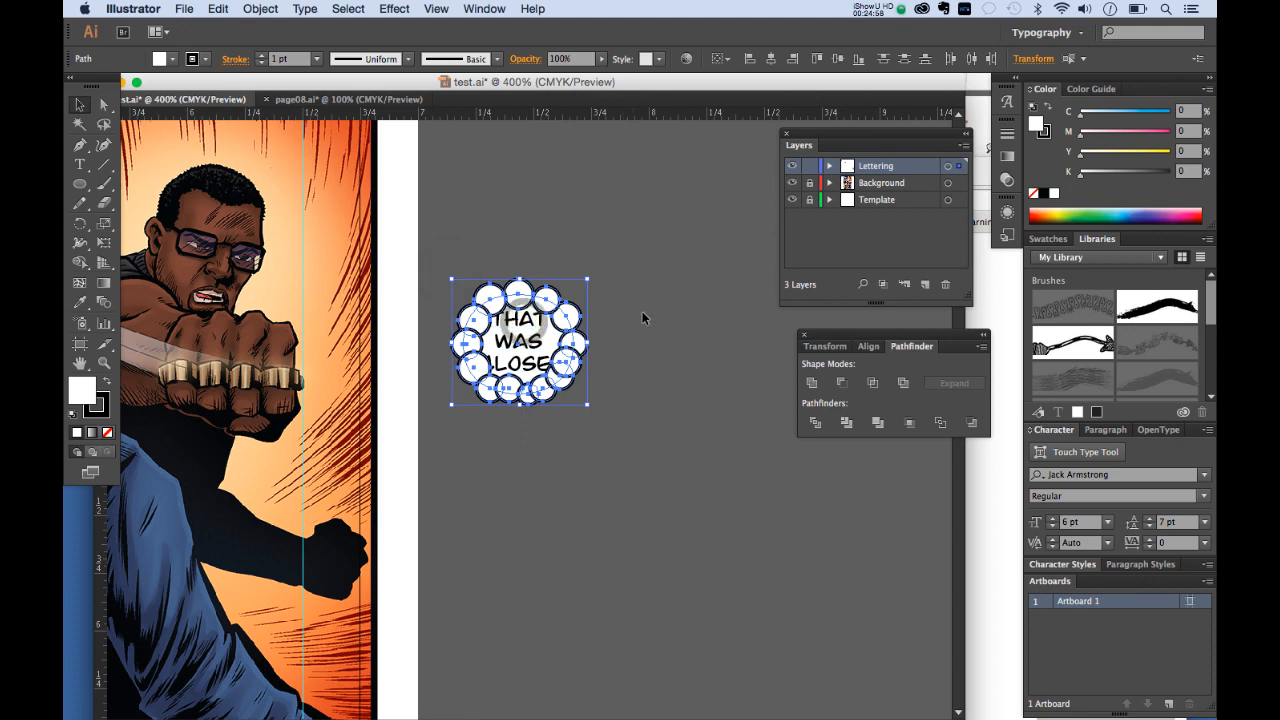
click(980, 348)
click(1040, 412)
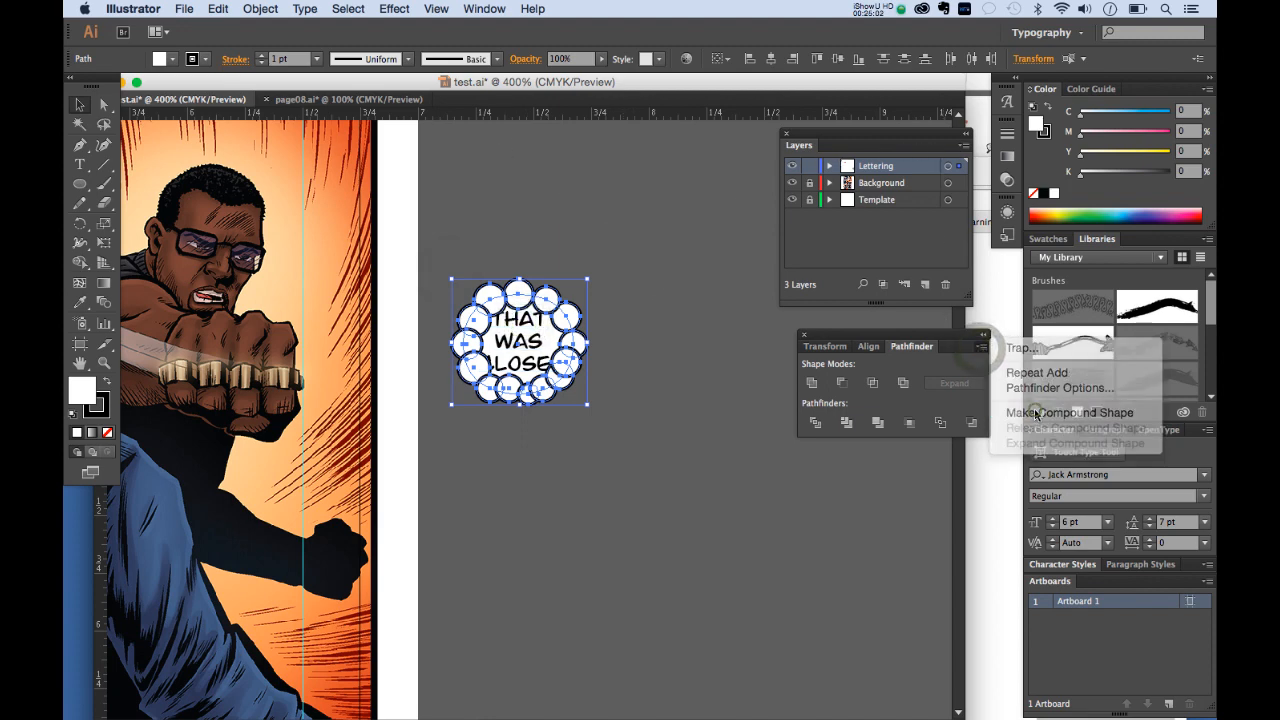
Step: Send the cloud-shaped balloon to the back, behind the "THAT WAS CLOSE." text, and deselect it
click(280, 6)
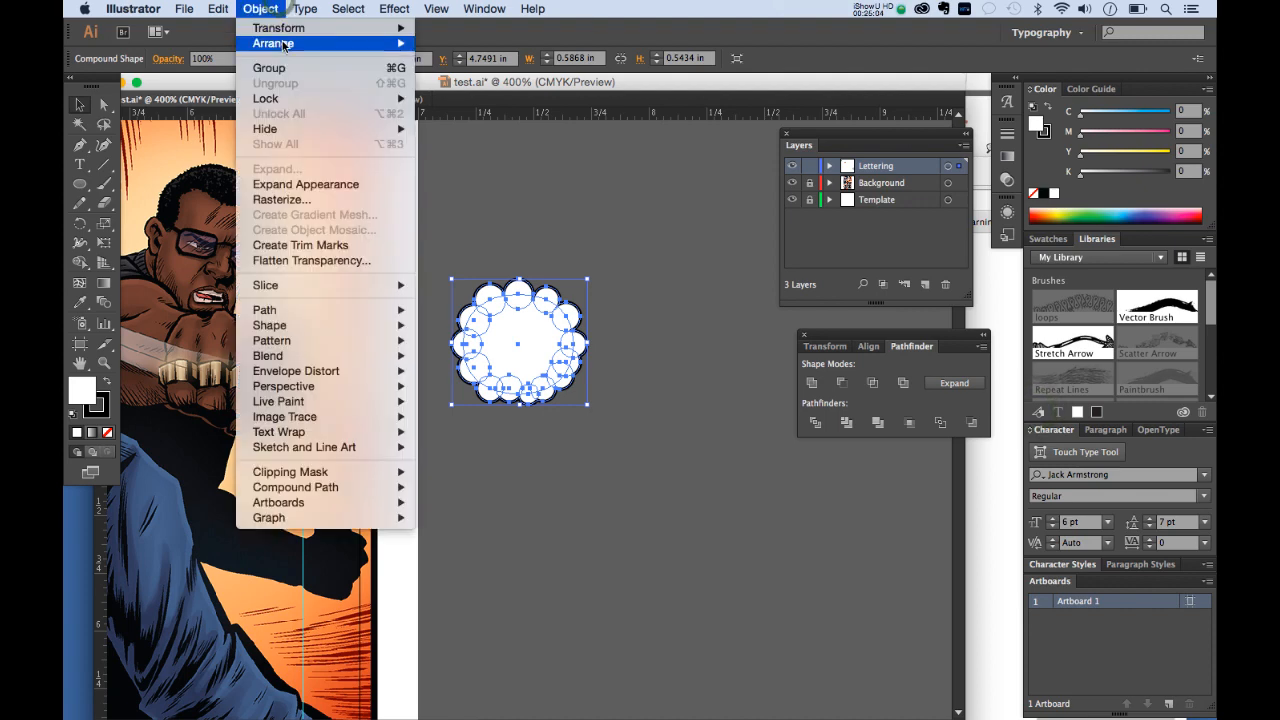
mouse_move(280, 43)
click(480, 89)
click(578, 226)
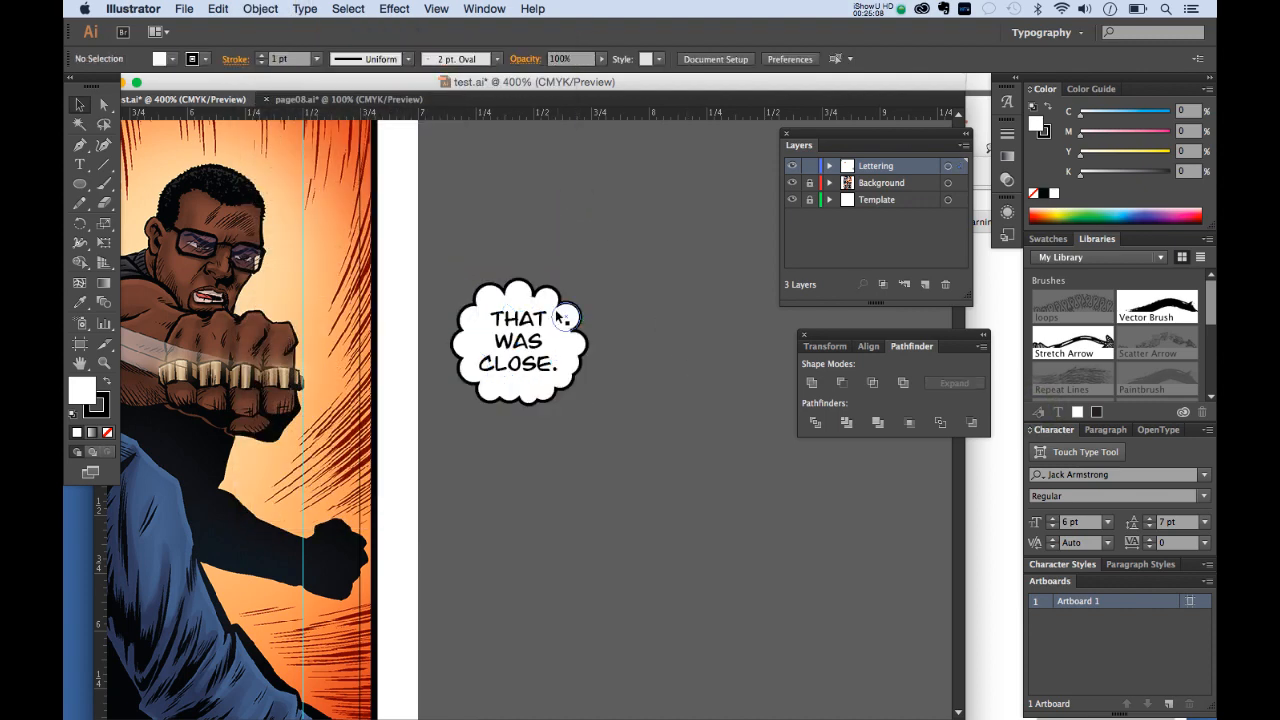
Step: Move the balloon and its text together into the punch panel, into the open area above the two men
drag(609, 429, 609, 429)
drag(548, 357, 249, 236)
key(super+1)
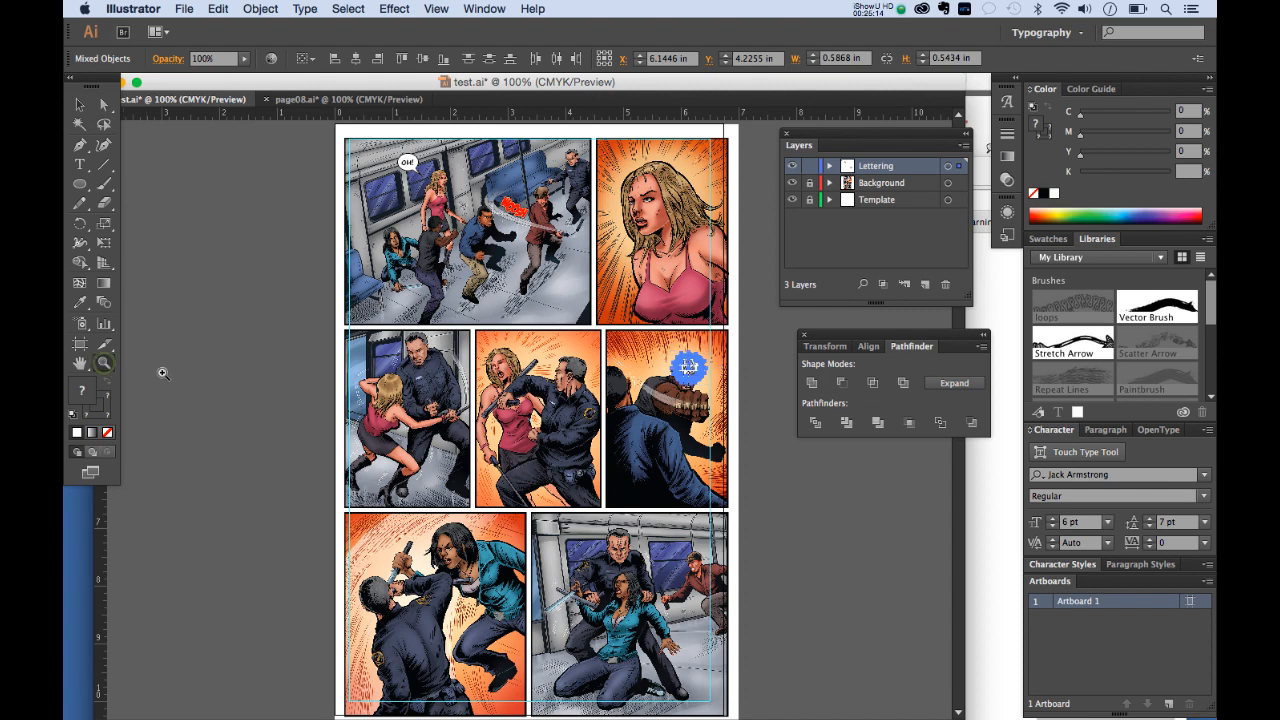
drag(596, 316, 746, 416)
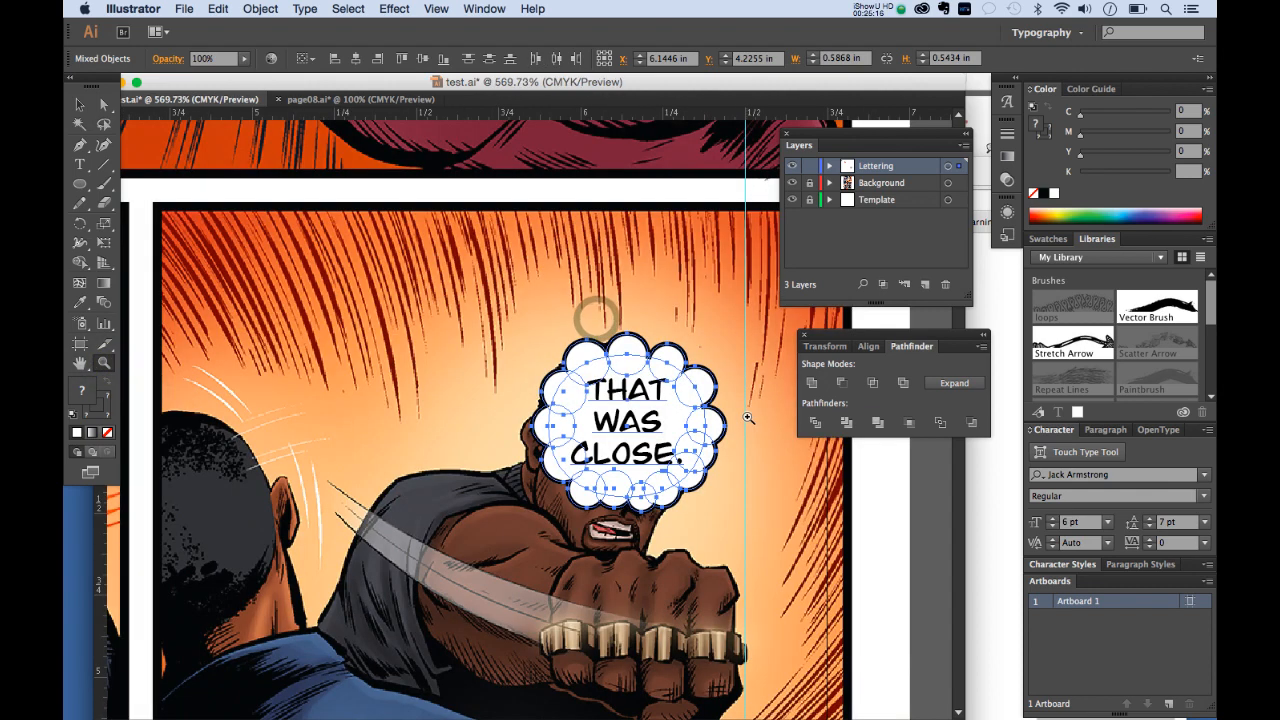
click(82, 108)
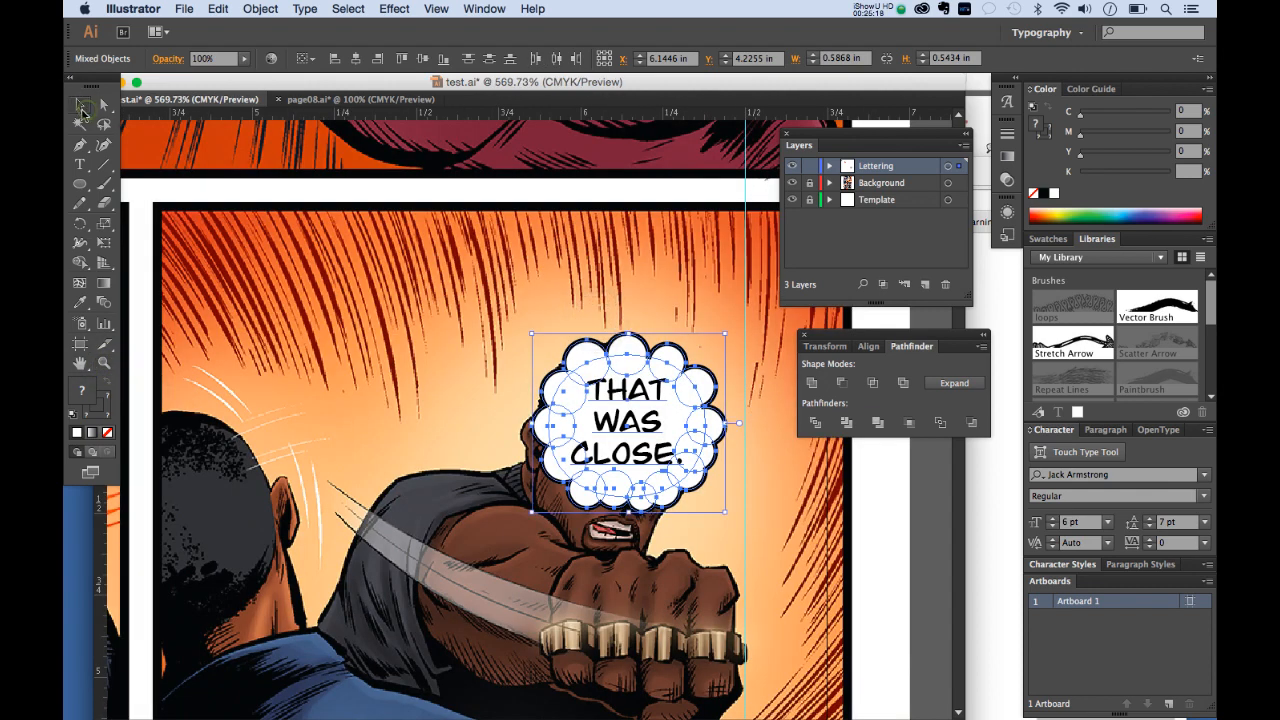
drag(613, 413, 374, 307)
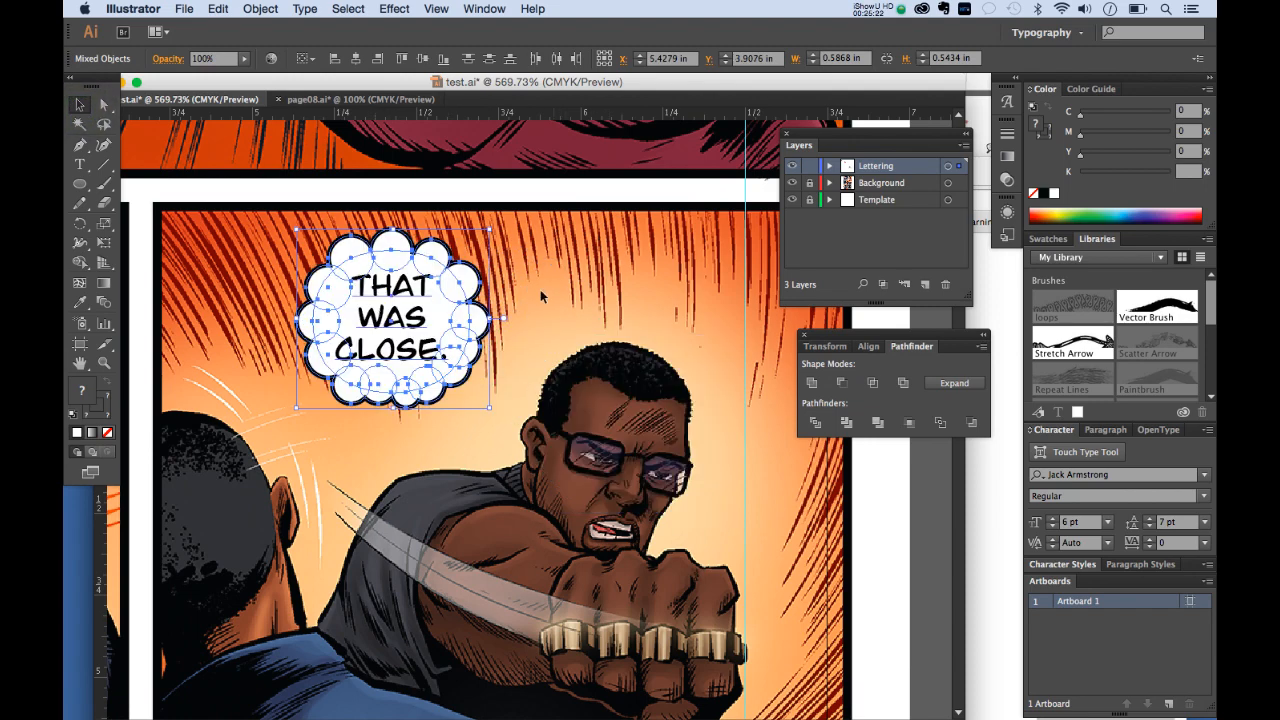
click(538, 285)
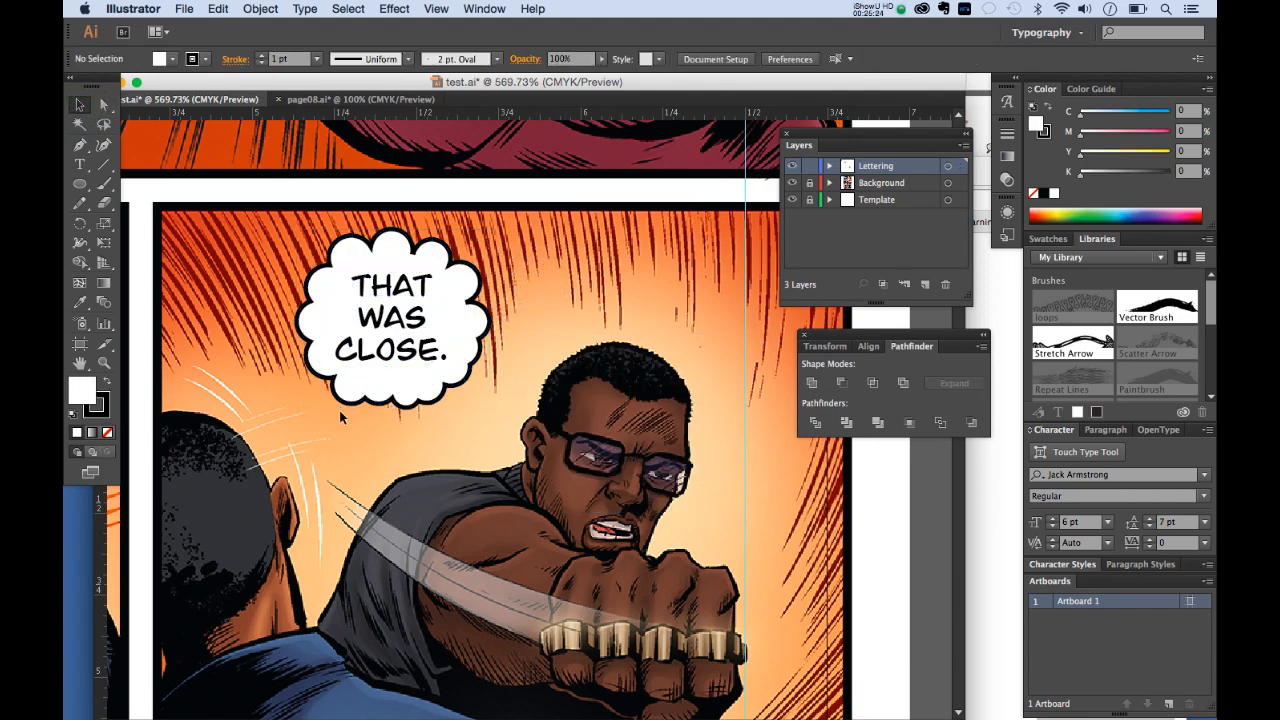
Step: Add small thought-bubble circles trailing from the balloon's lower edge toward the head of the man in the foreground
click(80, 185)
mouse_move(327, 423)
mouse_down()
mouse_move(372, 451)
mouse_move(322, 470)
mouse_move(334, 482)
mouse_move(331, 419)
mouse_up()
click(80, 104)
drag(328, 476, 302, 453)
click(383, 450)
Step: Switch to page08.ai to view the finished page lettering
key(super+1)
scroll(492, 199, down, 10)
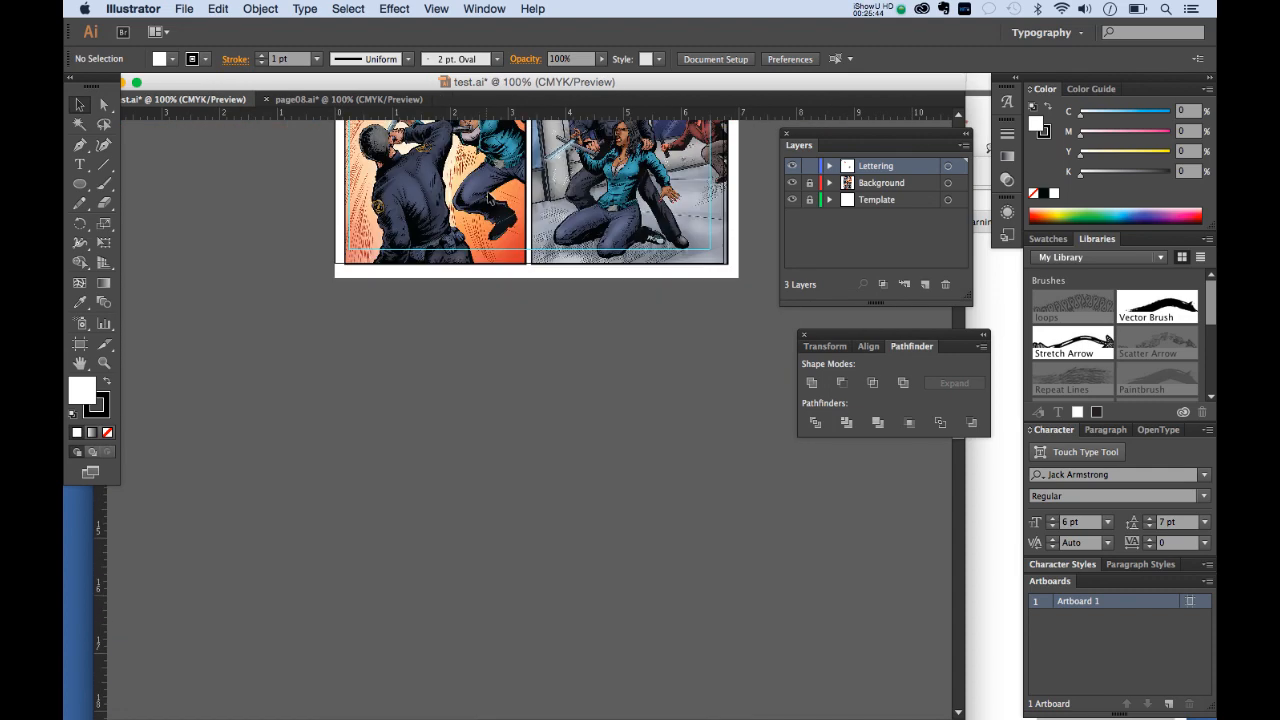
scroll(492, 199, up, 4)
click(338, 99)
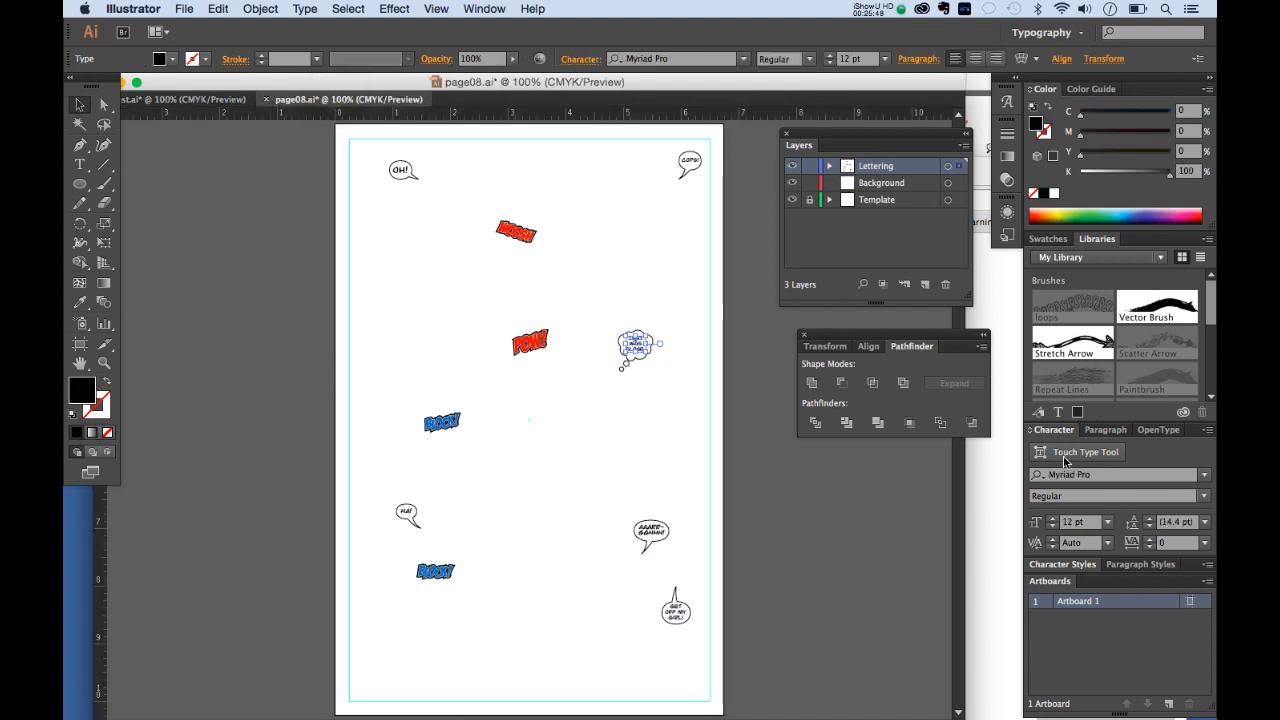
Step: Switch to Finder, open page11.ai from the Working_Files folder, and zoom in on the joined "YOU'RE DEAD KID!" balloon
click(1006, 448)
click(1009, 51)
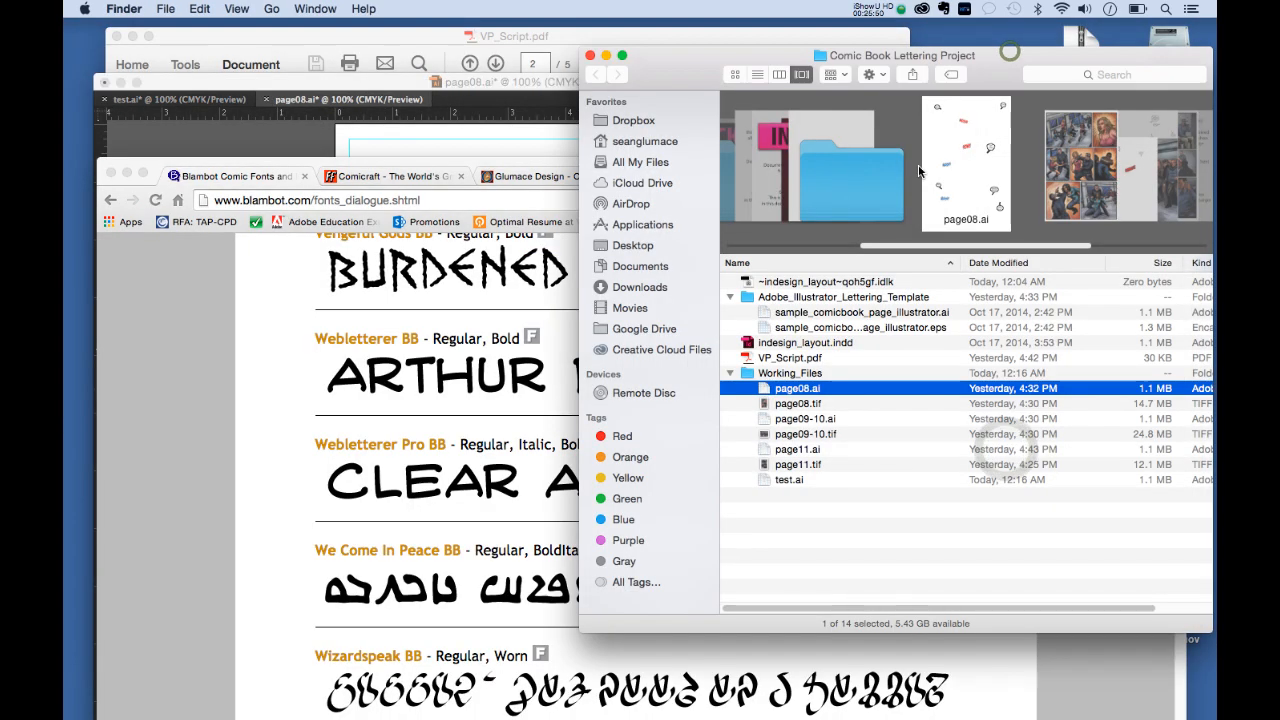
click(829, 434)
click(806, 450)
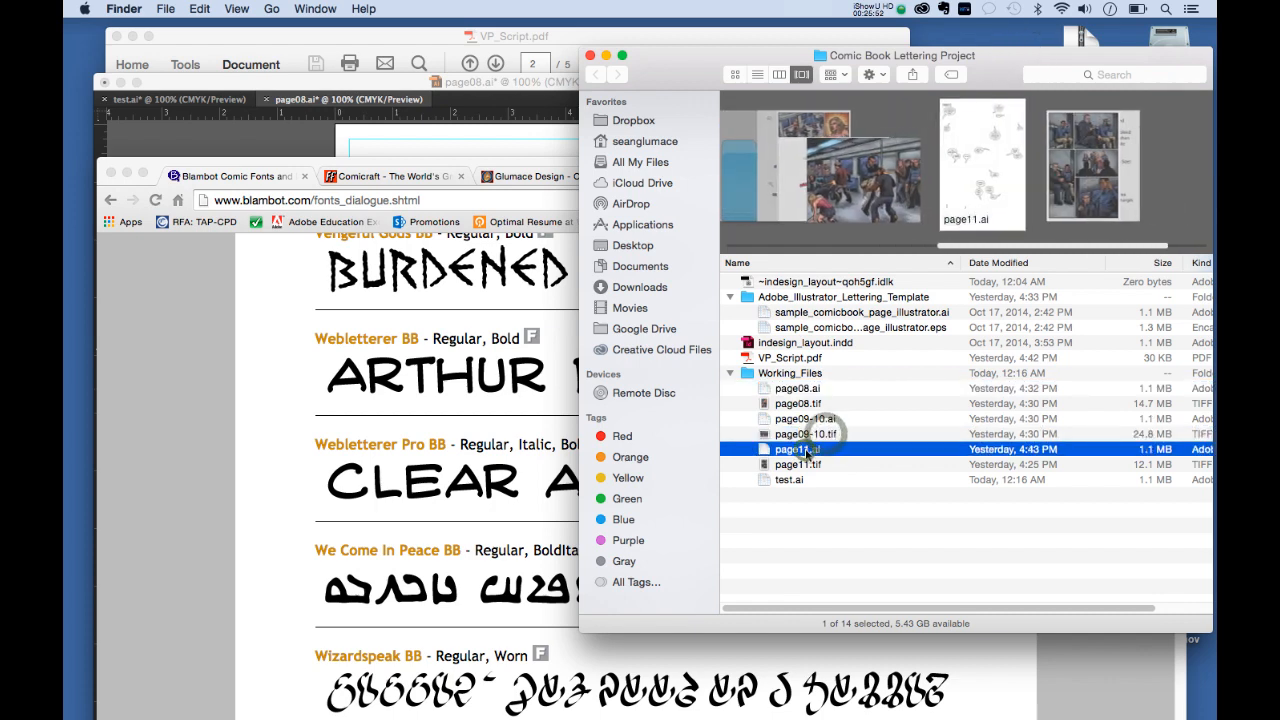
double_click(806, 450)
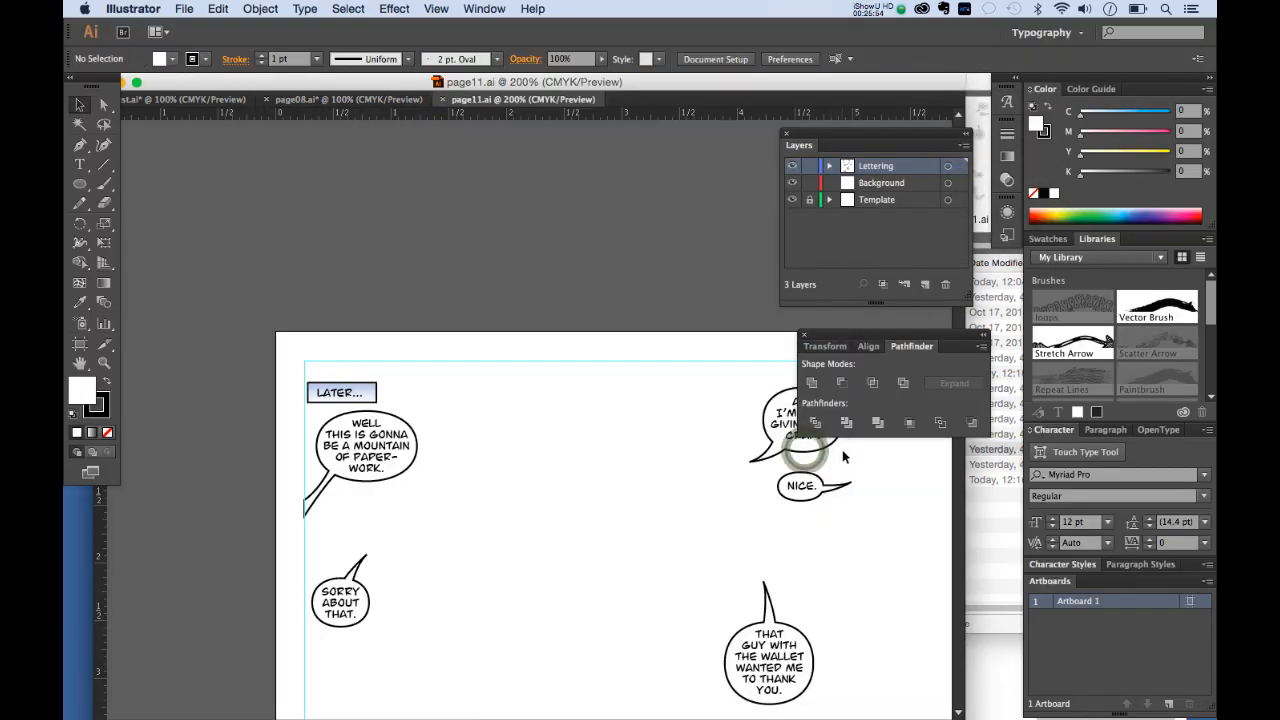
key(super+0)
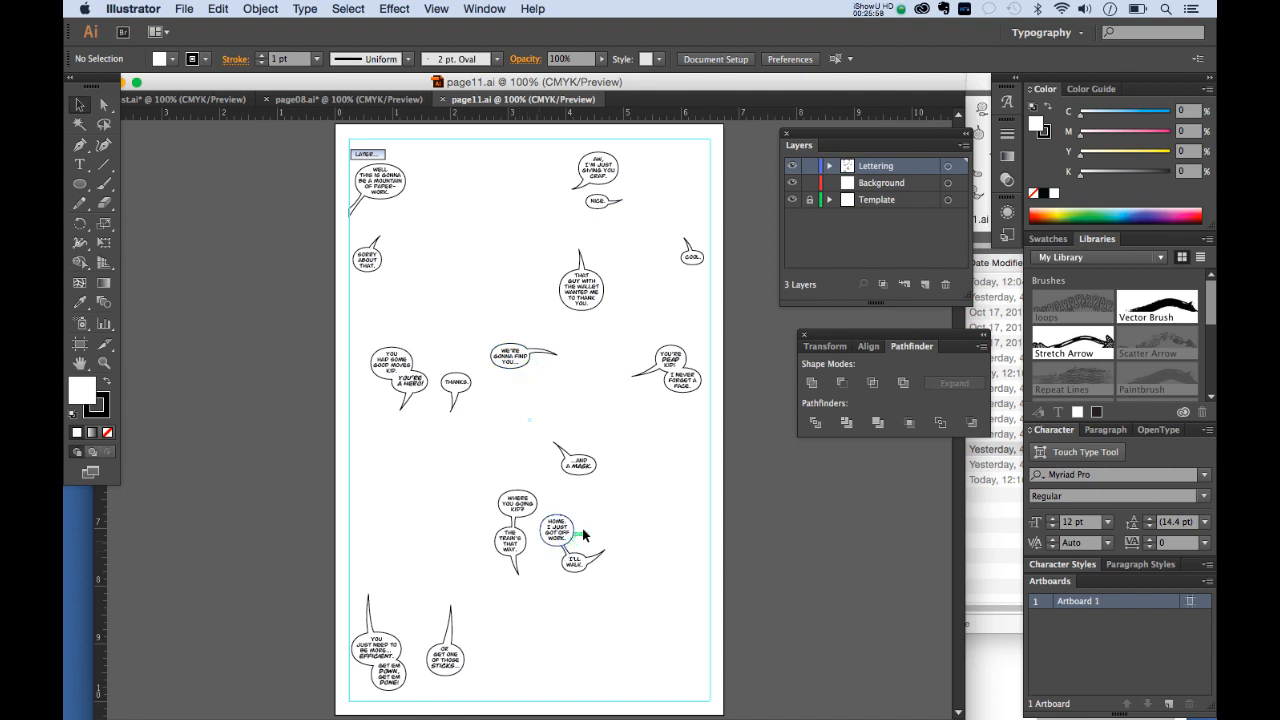
click(103, 363)
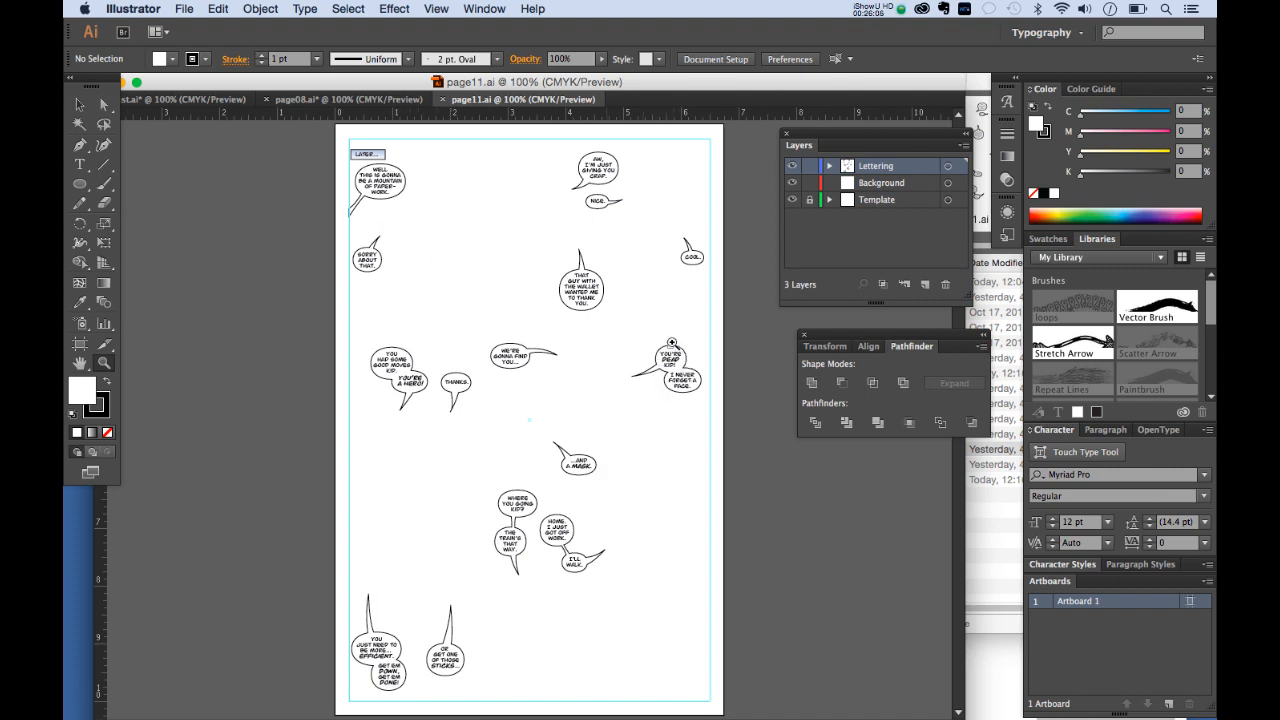
drag(632, 326, 720, 428)
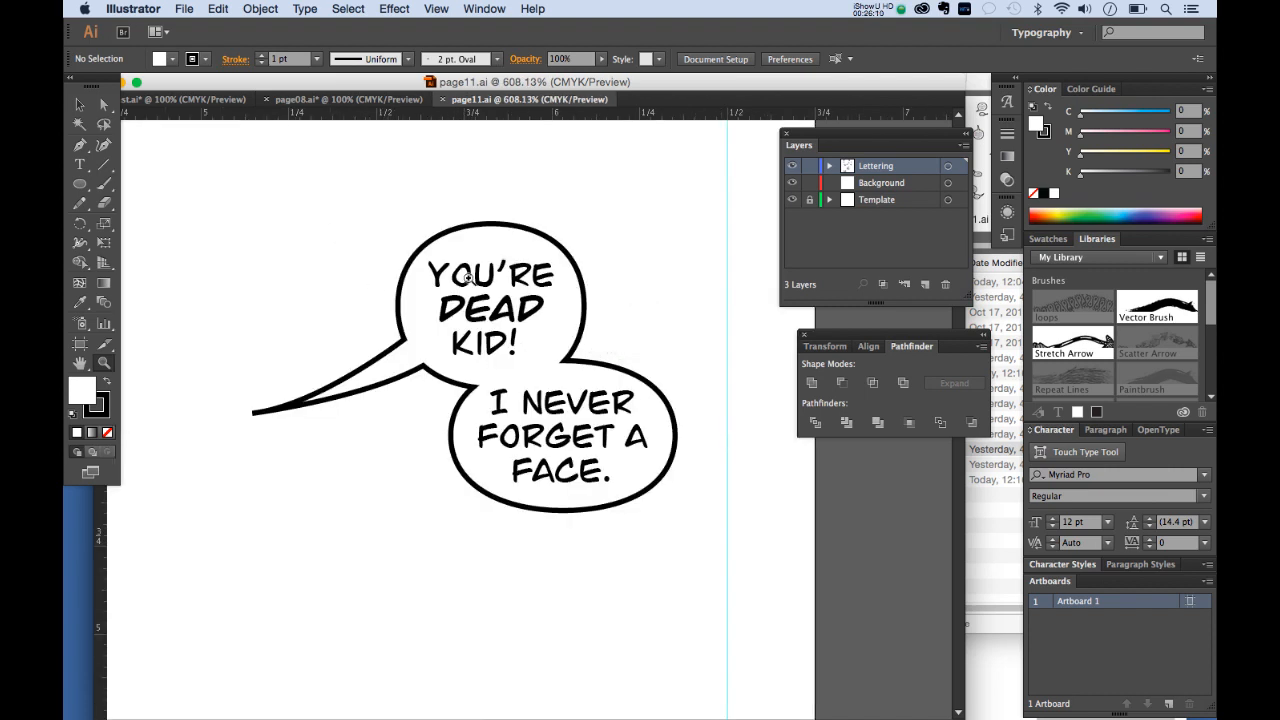
Step: Switch to VP_Script.pdf, examine the bold and underlined dialog words in panels 10.3 and 10.4, and return to page11.ai
drag(308, 82, 482, 82)
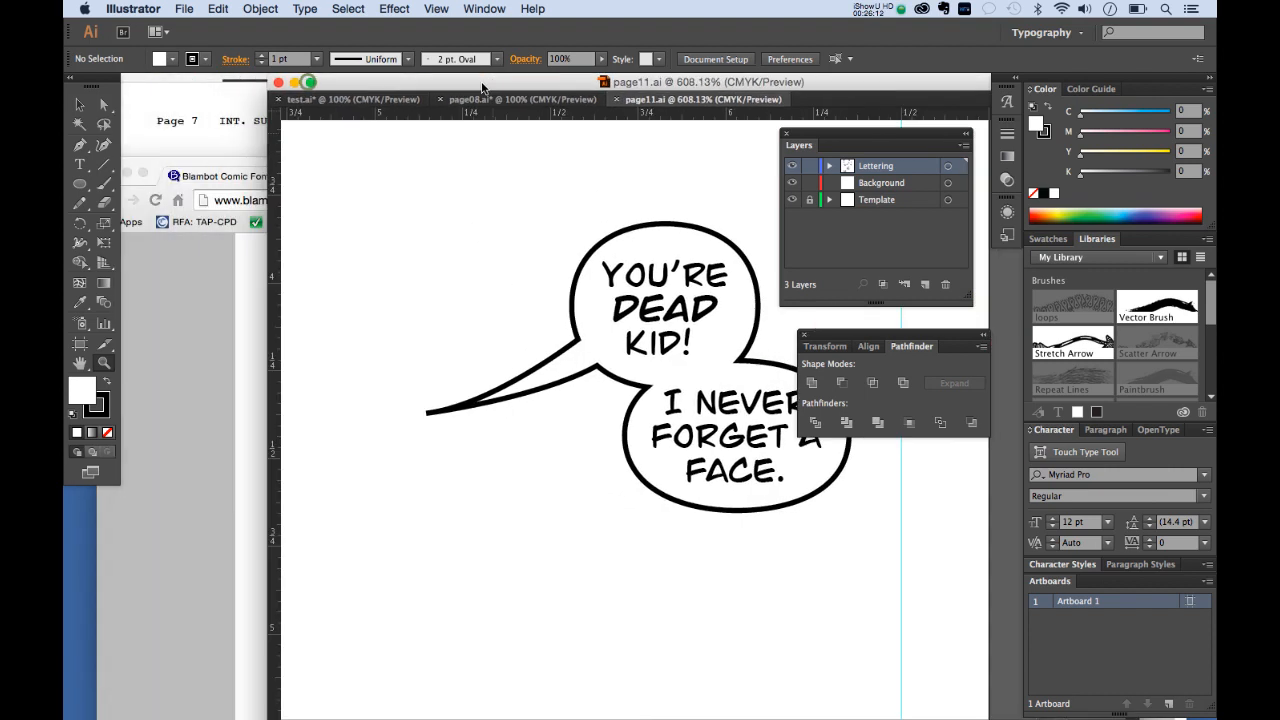
click(113, 407)
click(201, 130)
scroll(272, 325, down, 20)
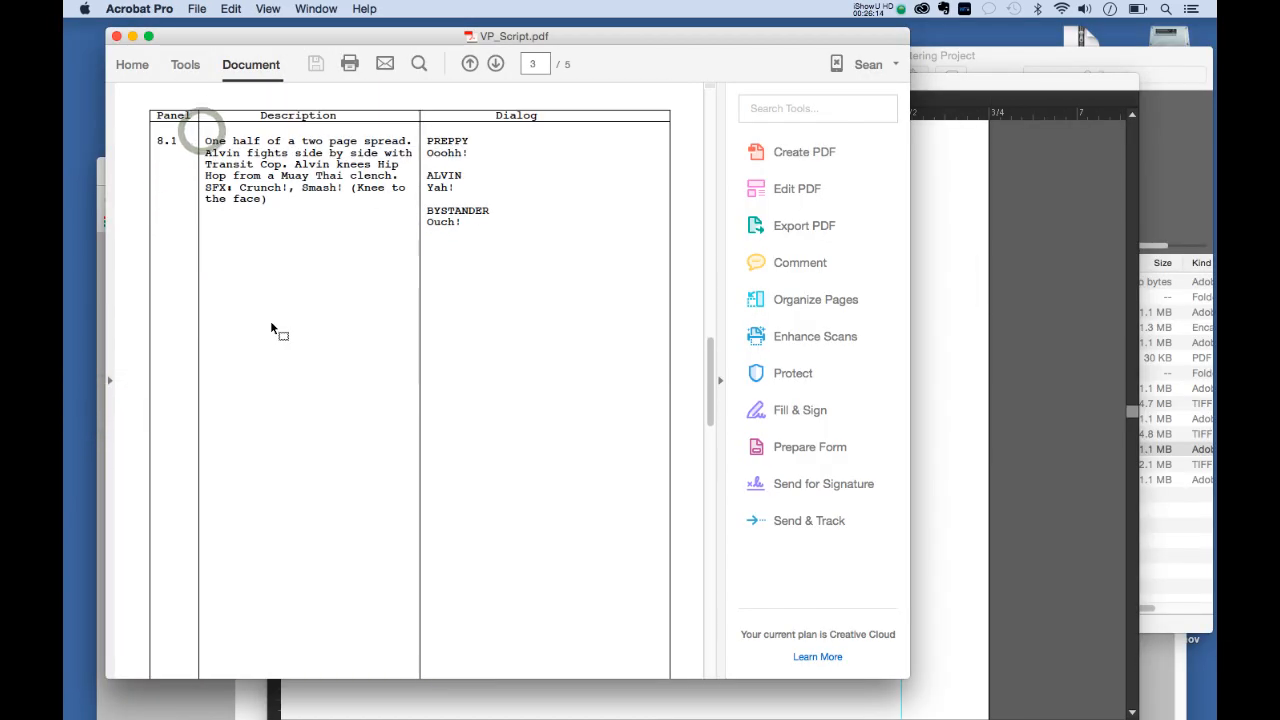
scroll(276, 332, down, 4)
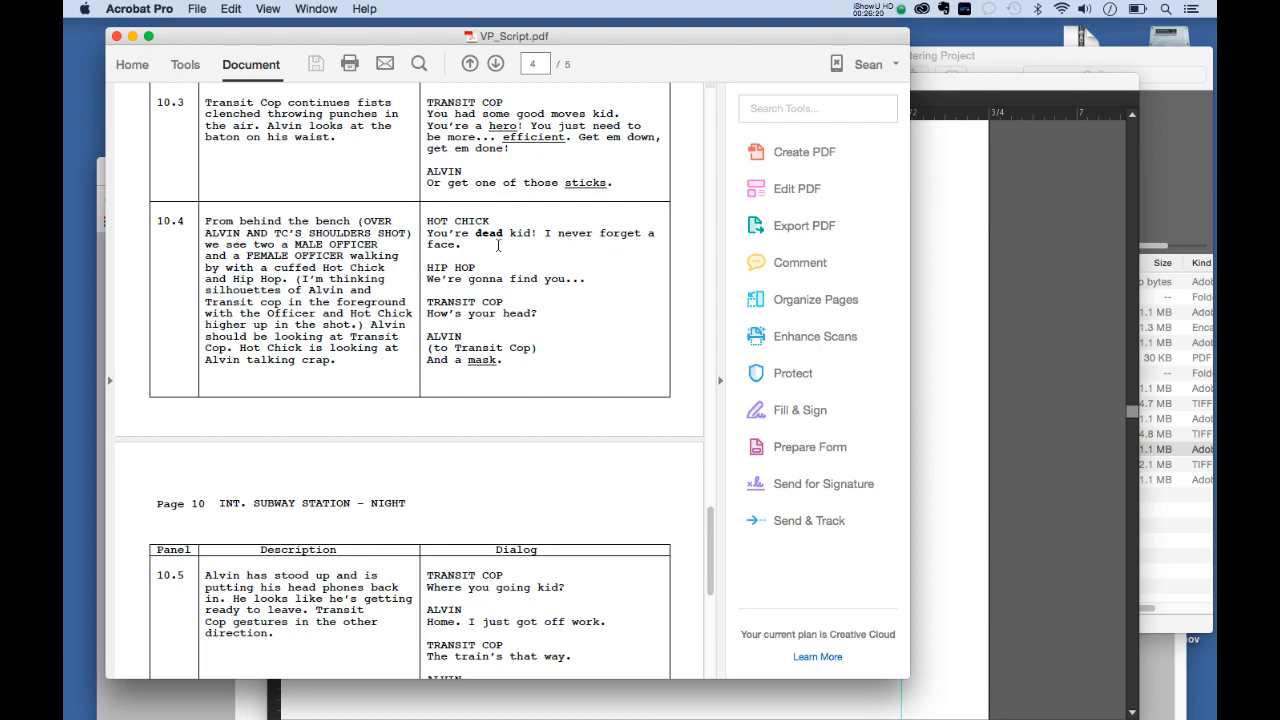
click(988, 473)
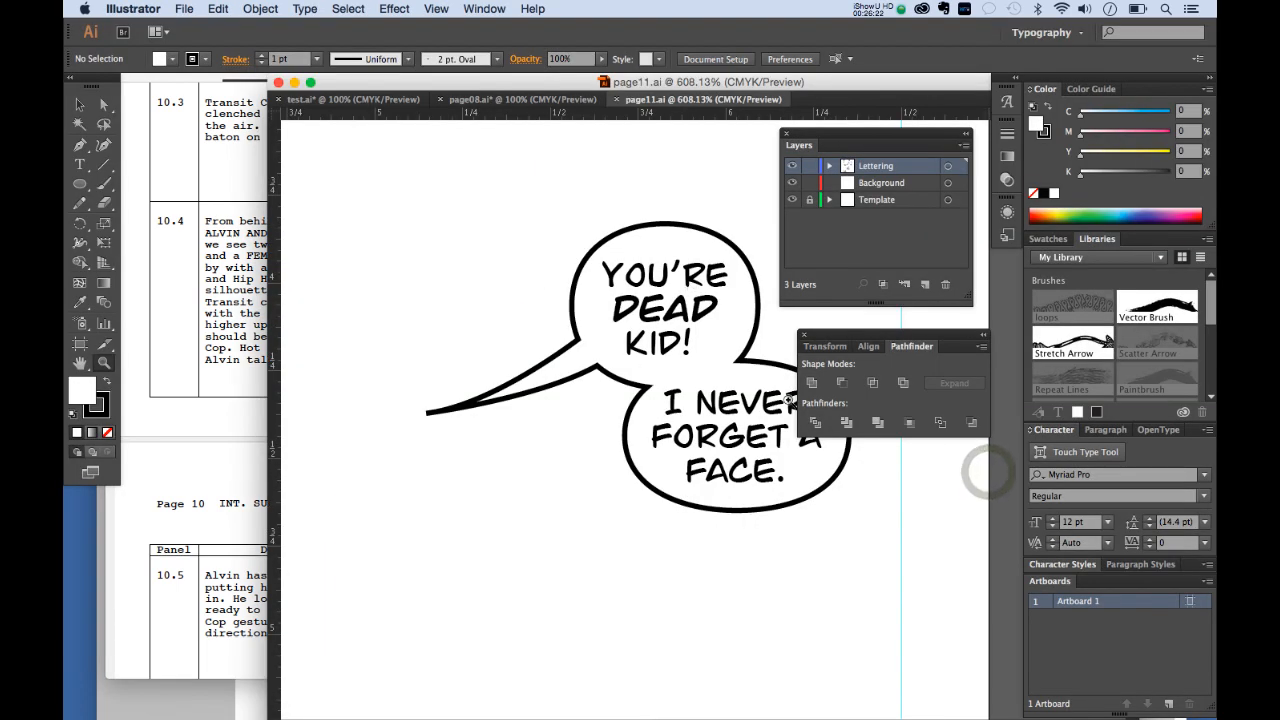
click(229, 275)
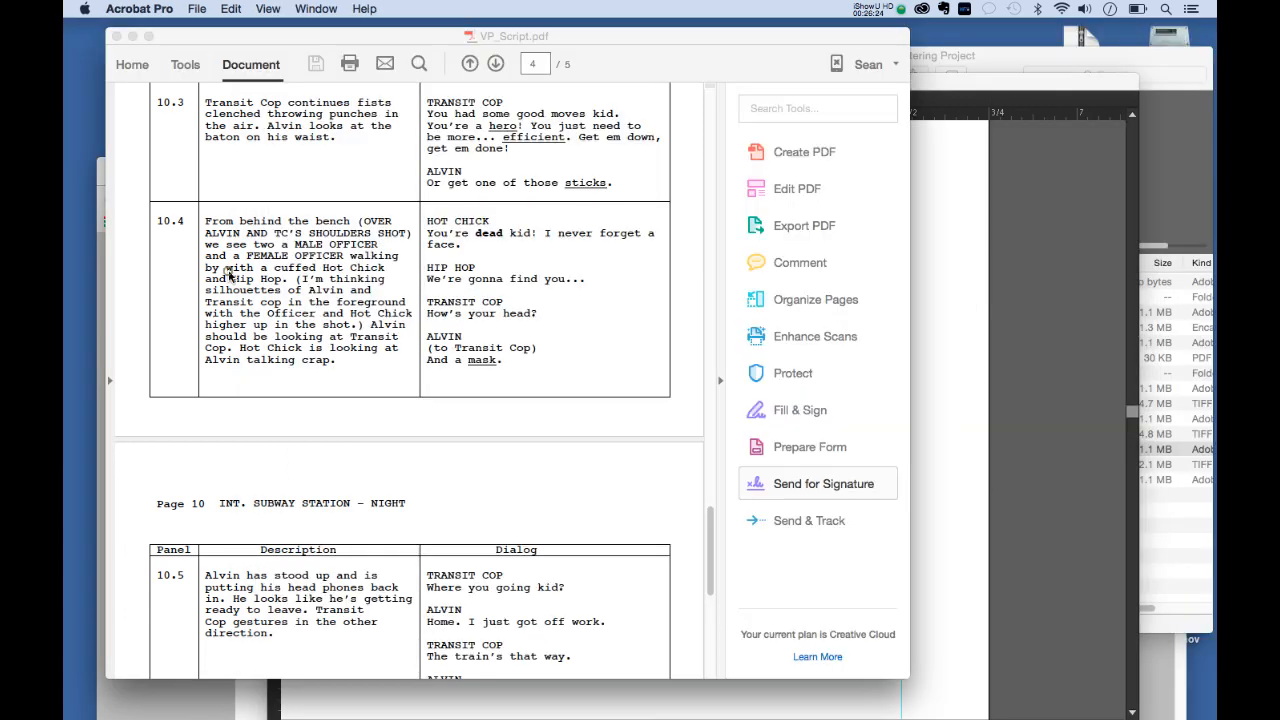
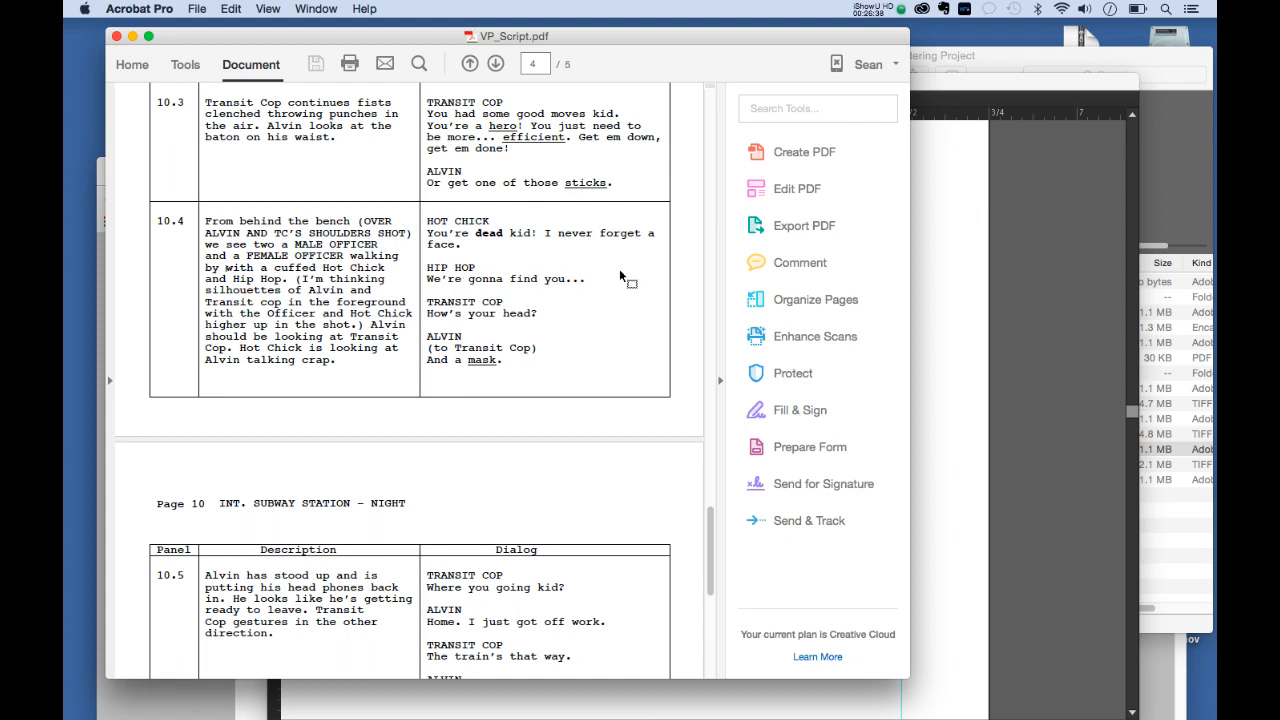
click(488, 126)
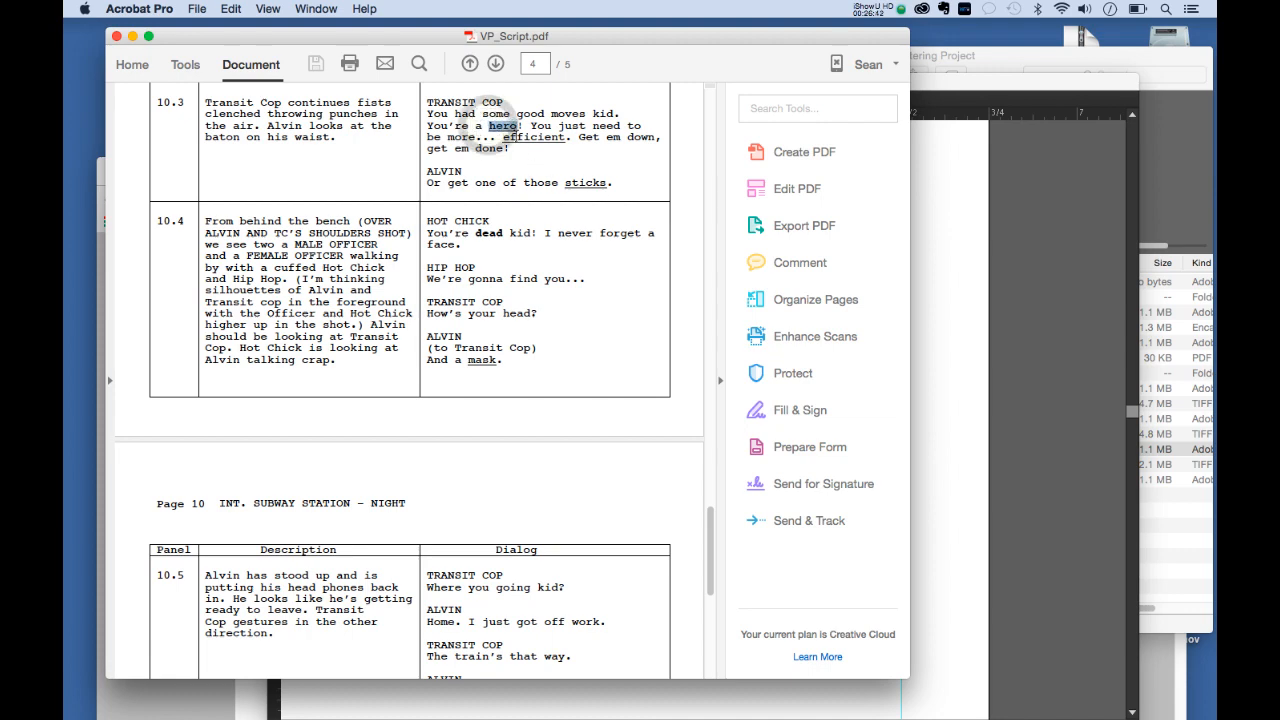
click(955, 404)
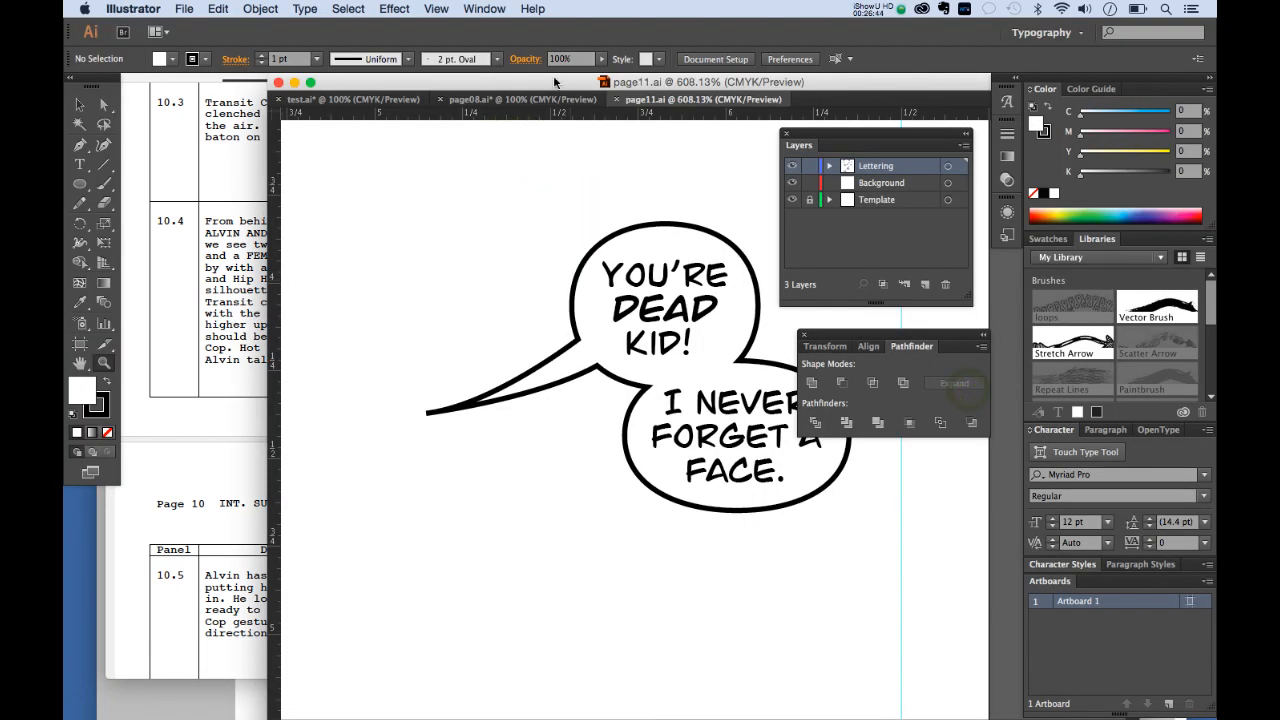
double_click(493, 80)
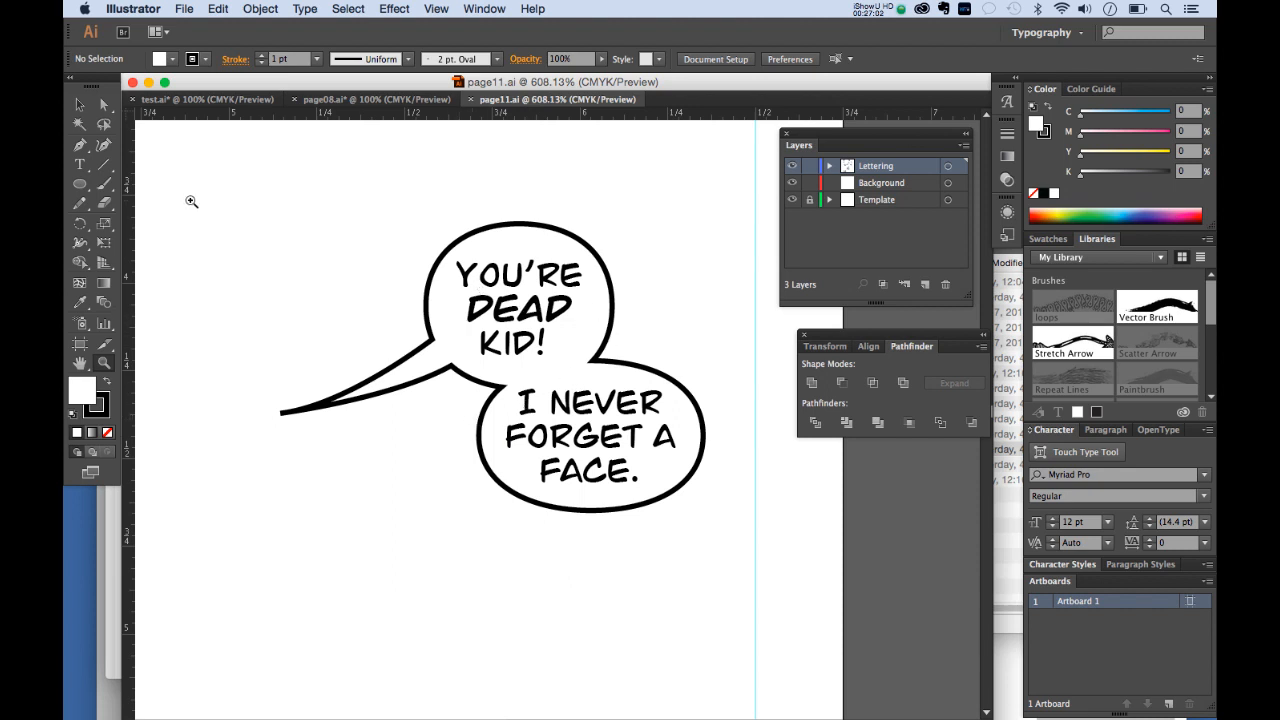
Step: Check the font and style applied to the word "DEAD" in the upper balloon's text
key(v)
click(552, 289)
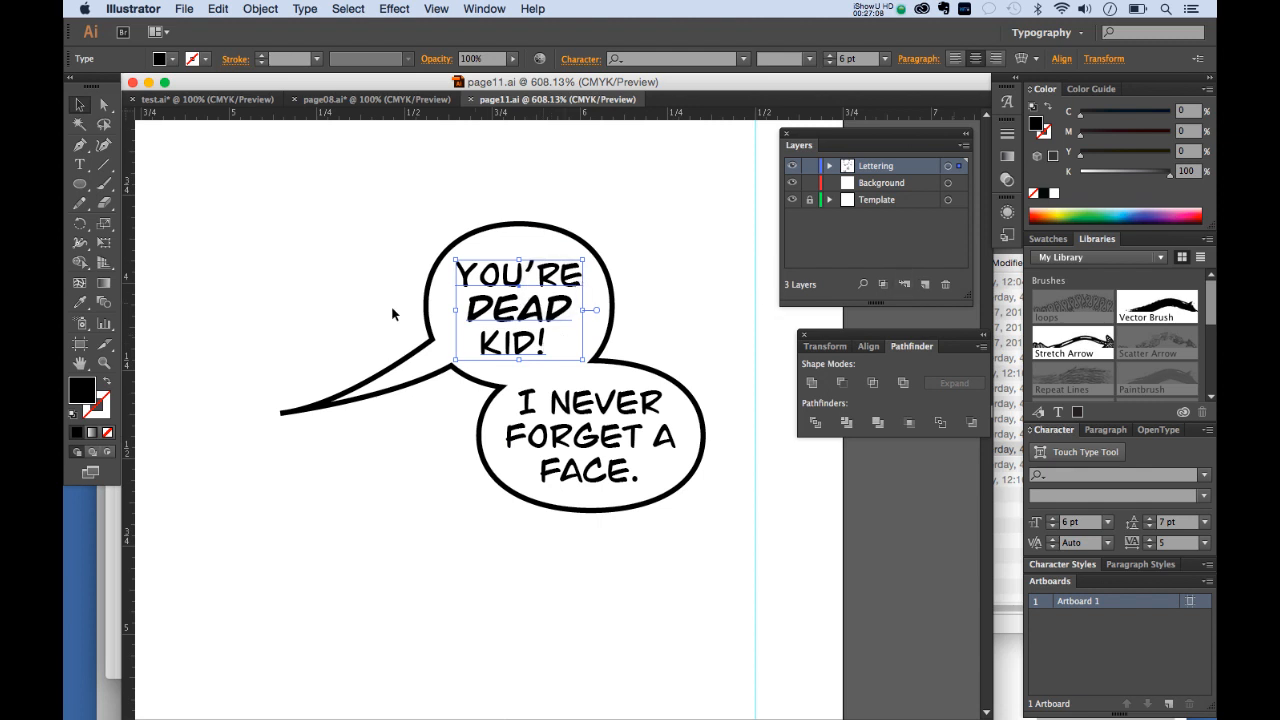
click(80, 164)
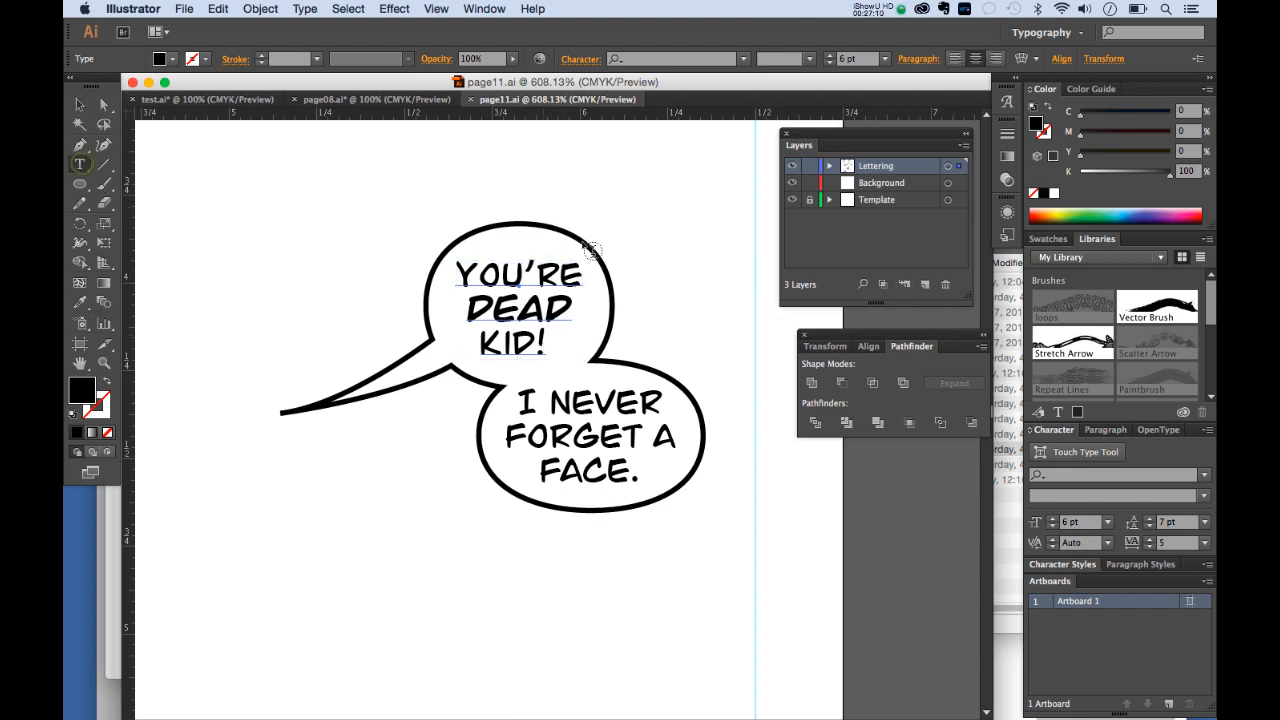
double_click(467, 305)
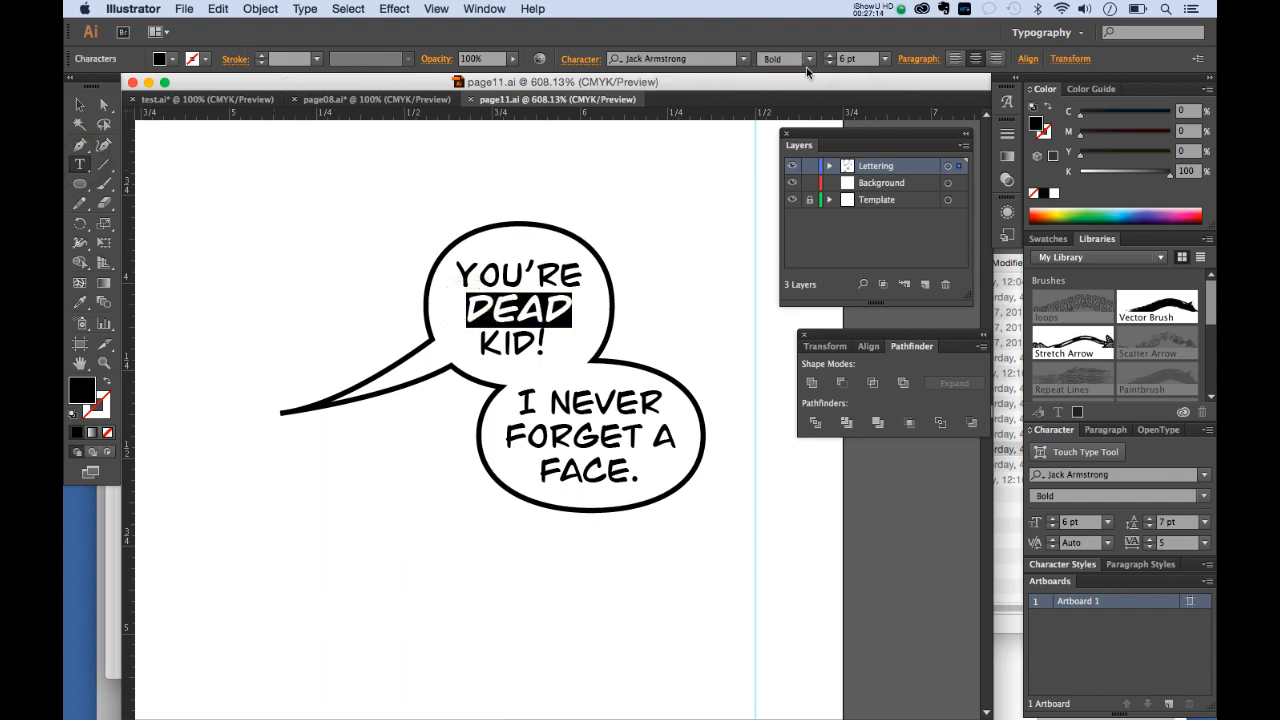
Step: Try a lowercase "i" in place of the capital "I" before "NEVER" in the lower balloon, and undo the replacement
double_click(530, 403)
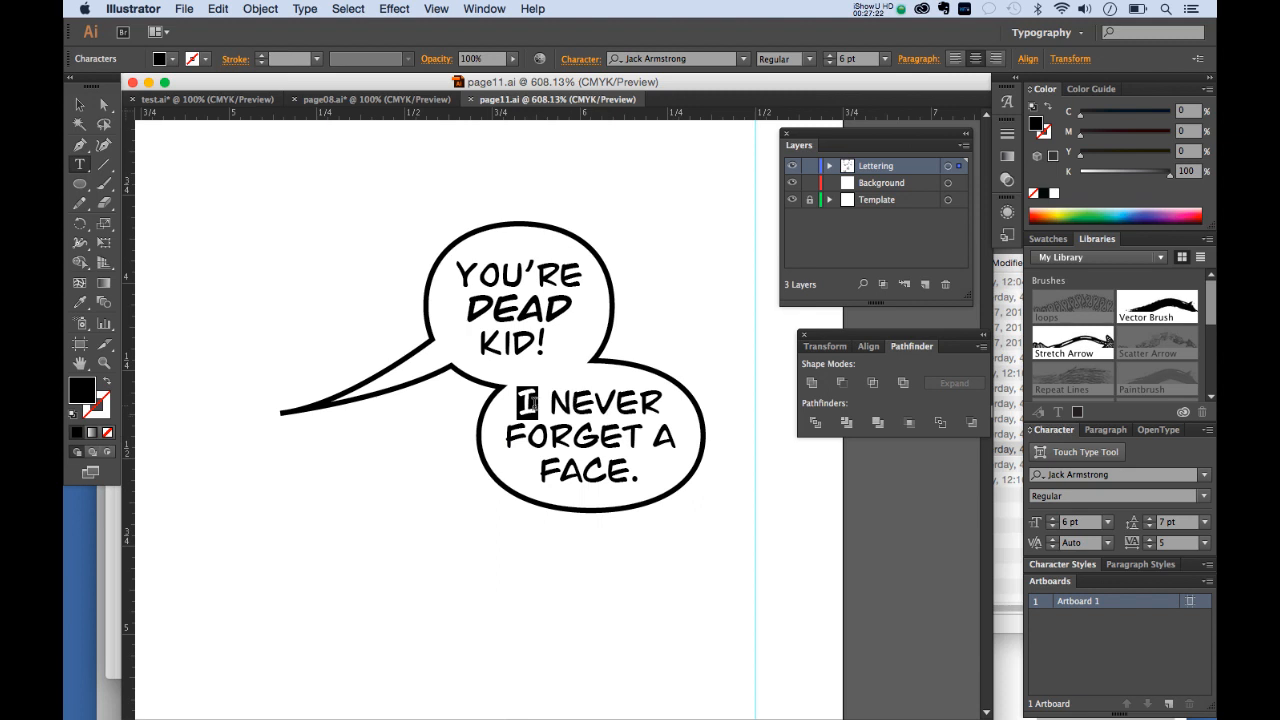
drag(532, 403, 512, 403)
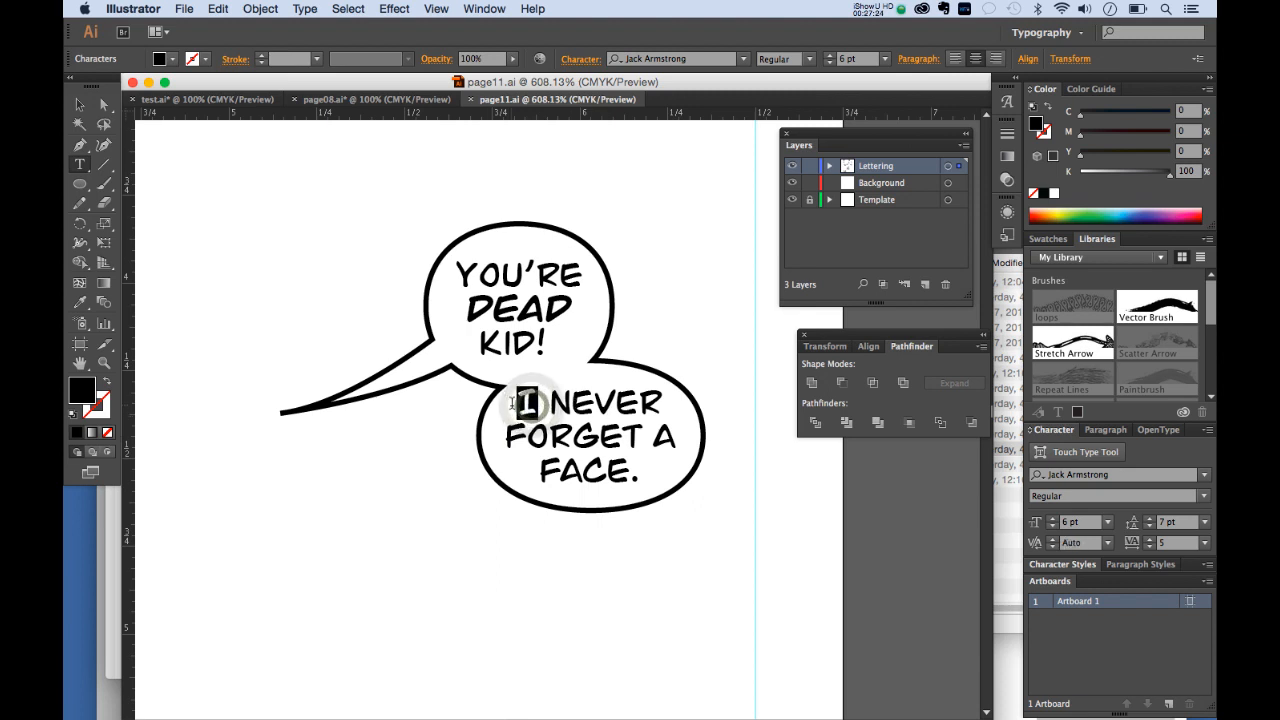
text(i)
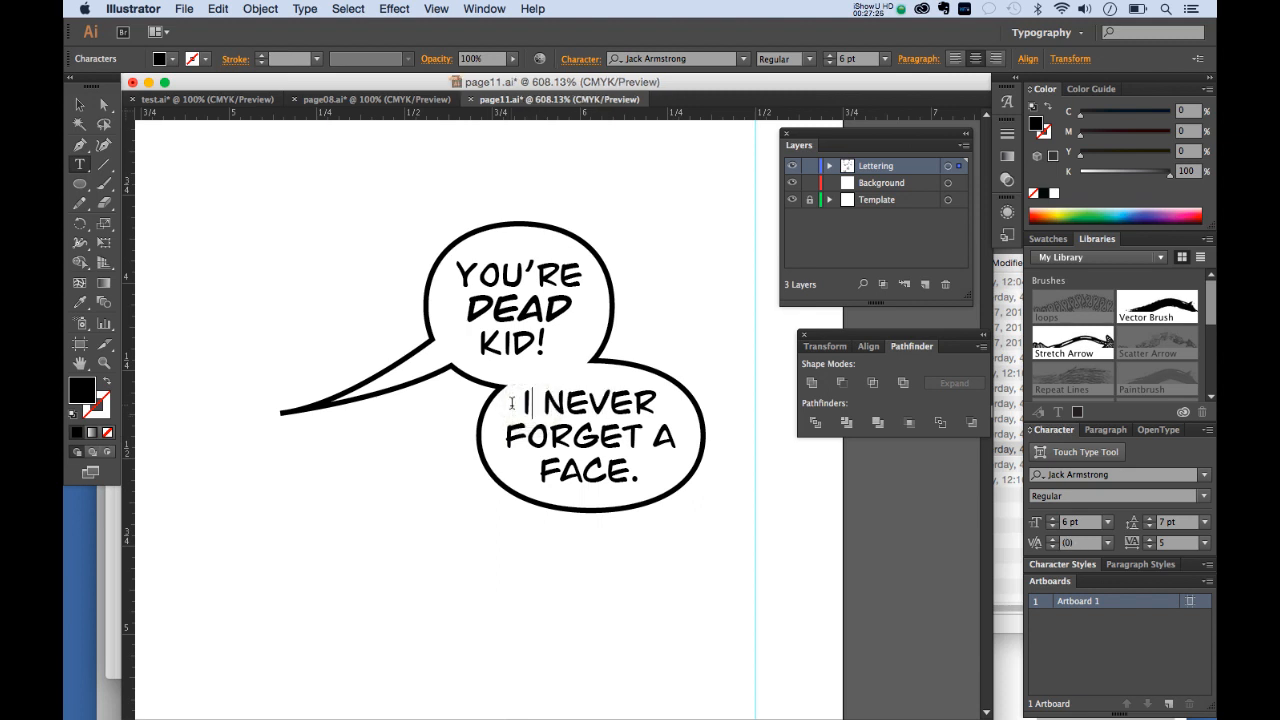
key(super+z)
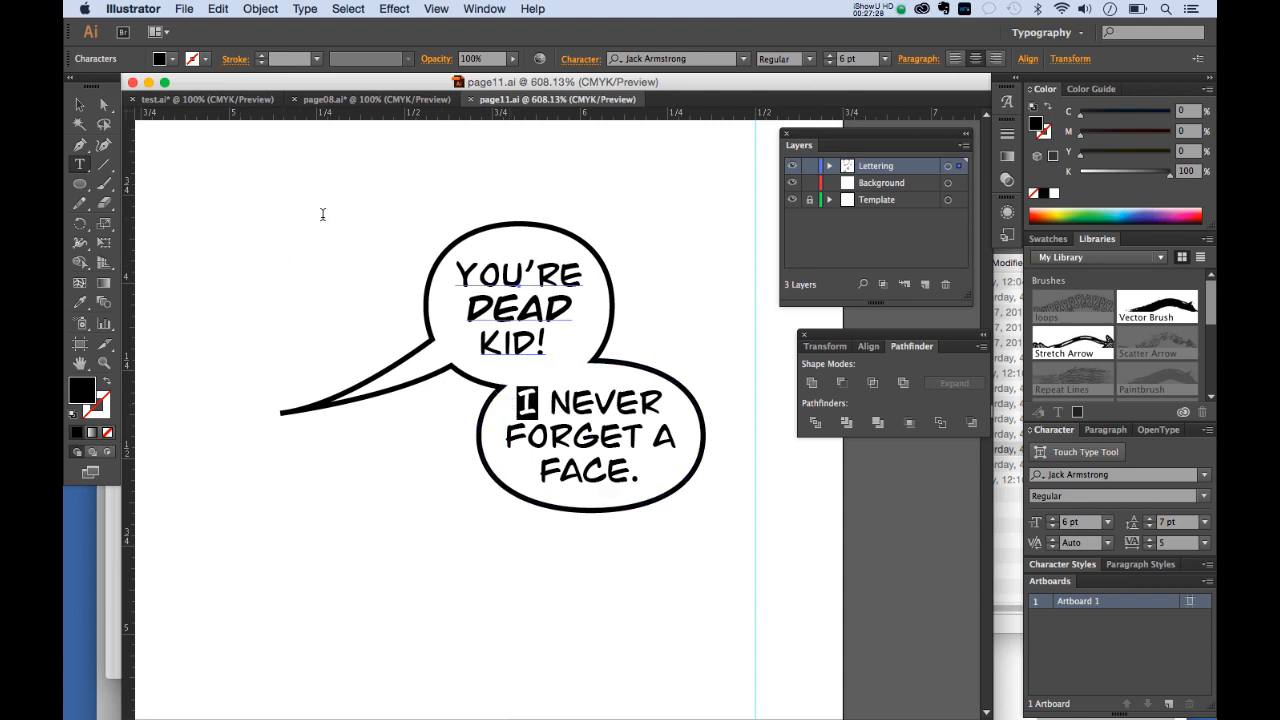
Step: Release the joined balloon's nested compound shapes into separate ovals and tail, and undo the releases
click(80, 105)
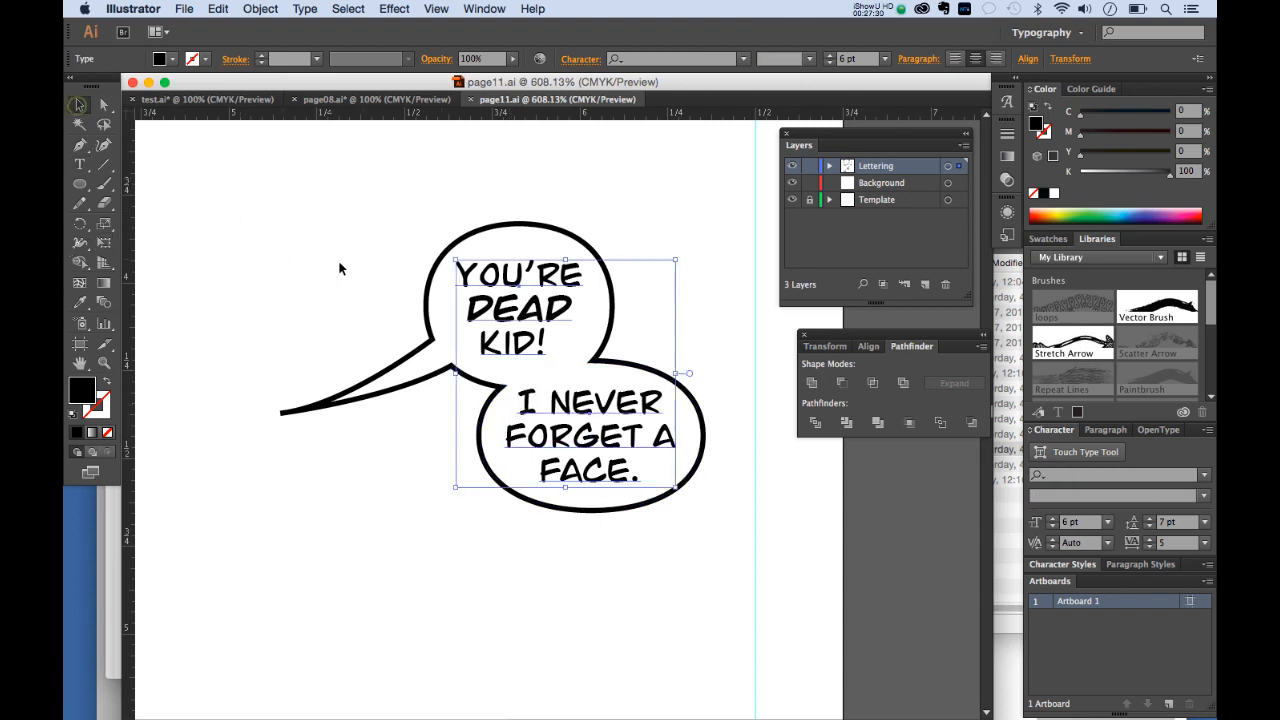
drag(338, 262, 437, 376)
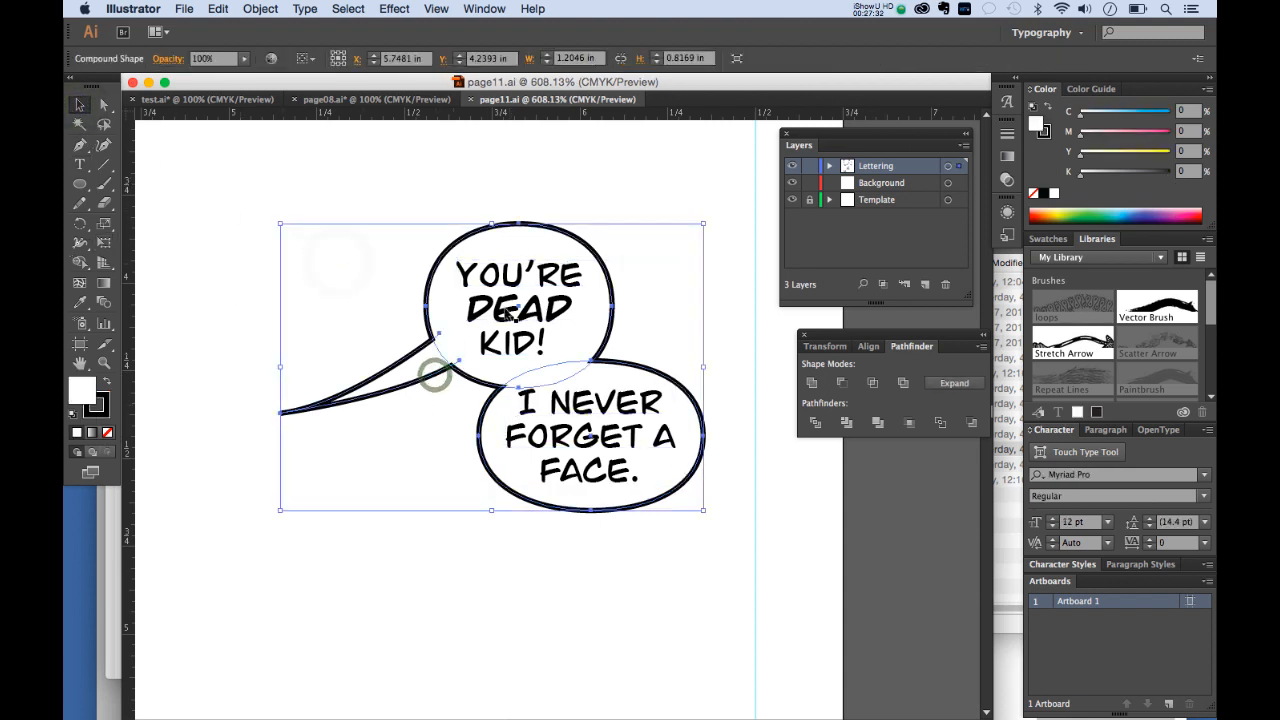
click(981, 347)
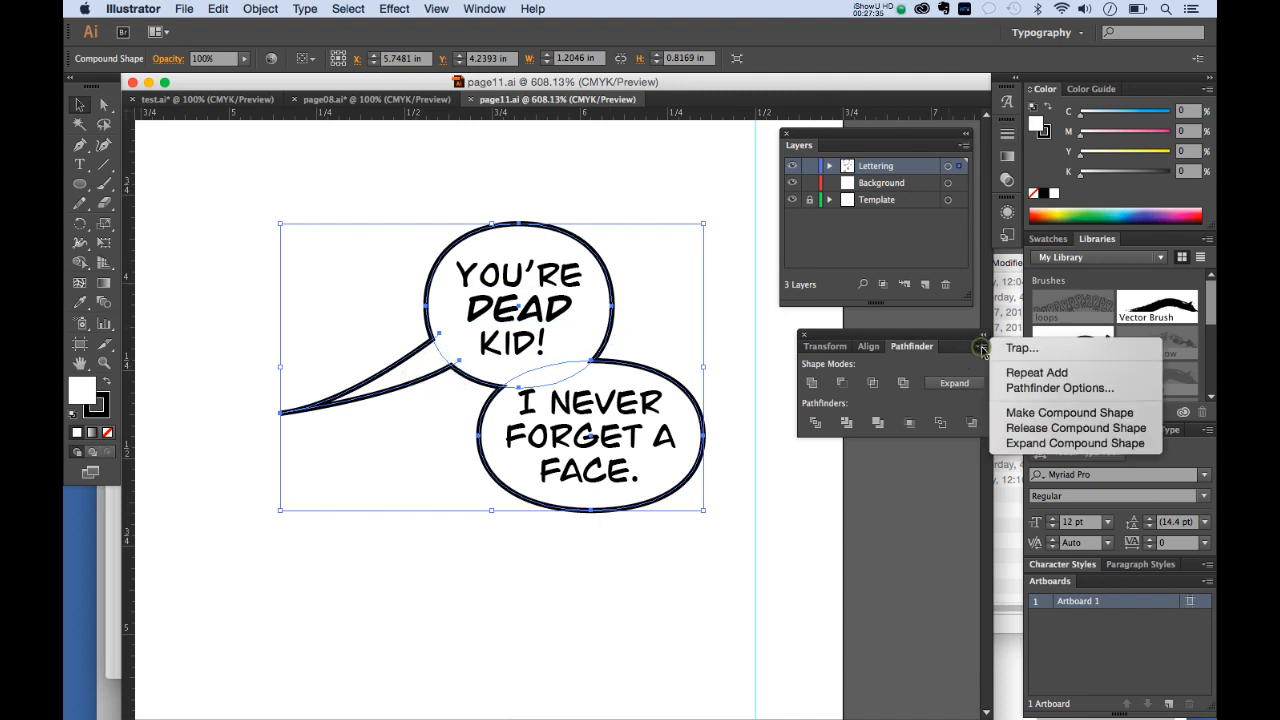
click(1069, 429)
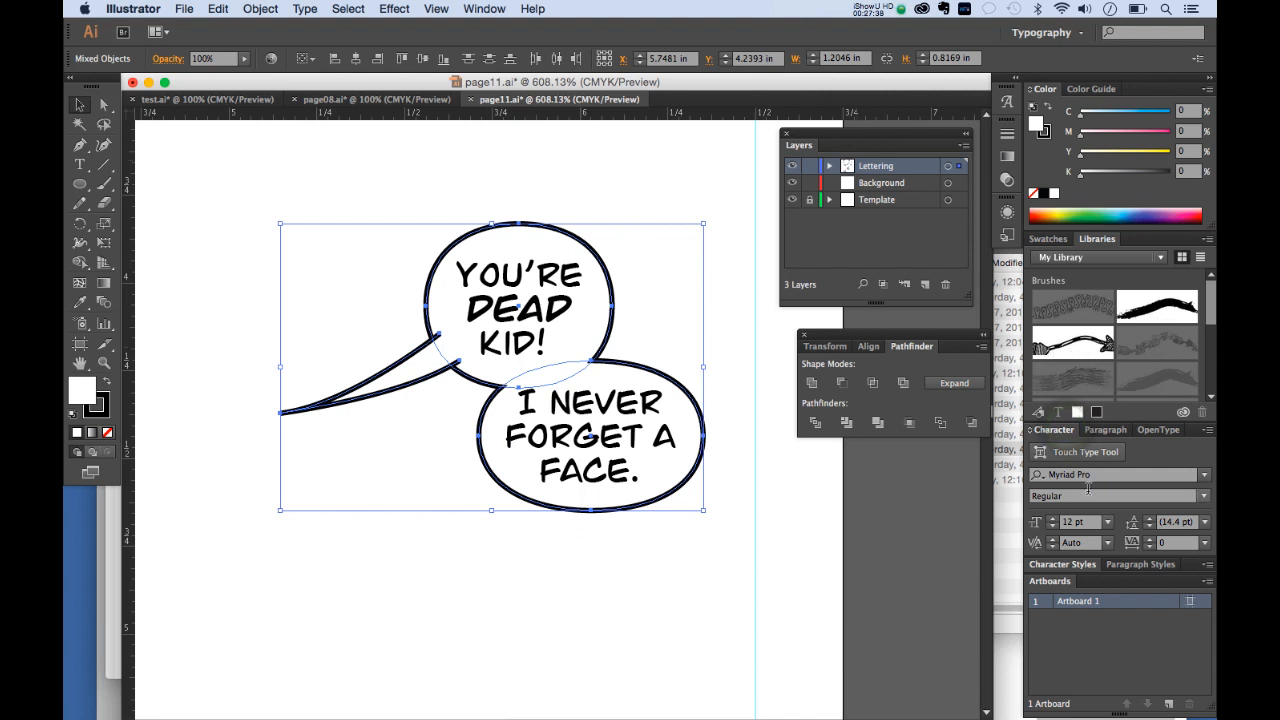
click(981, 347)
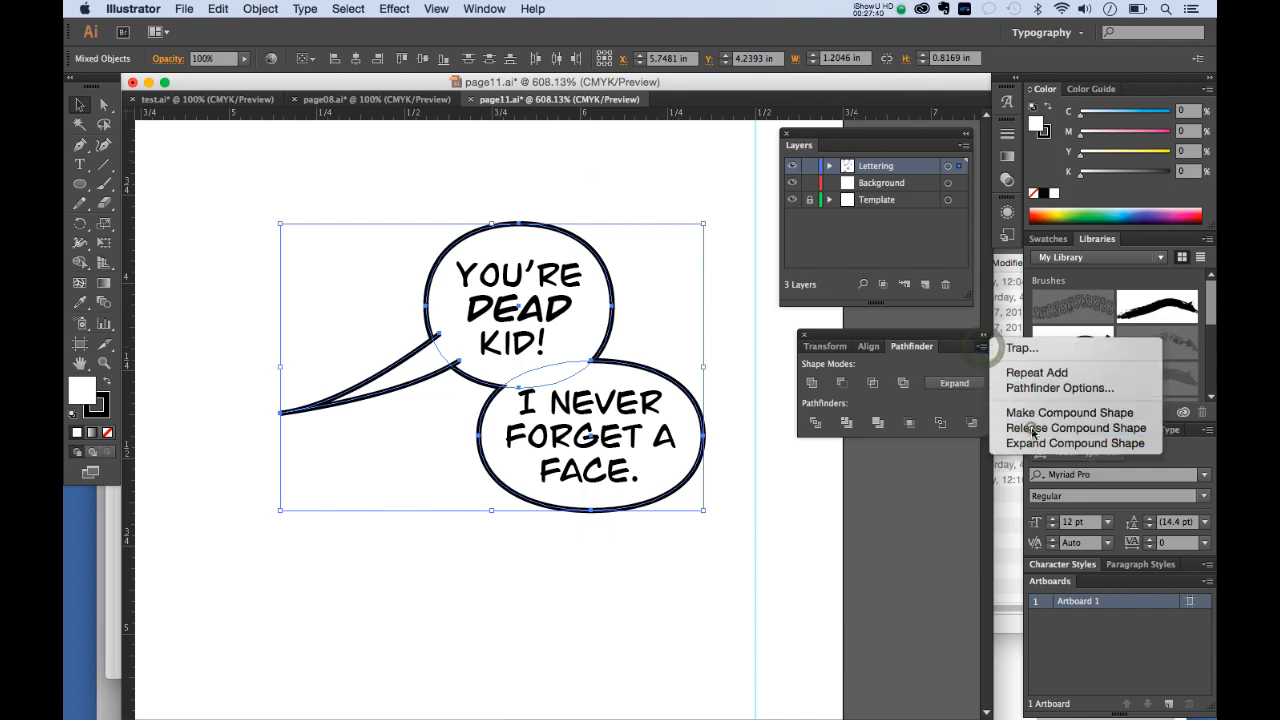
click(1069, 428)
click(649, 185)
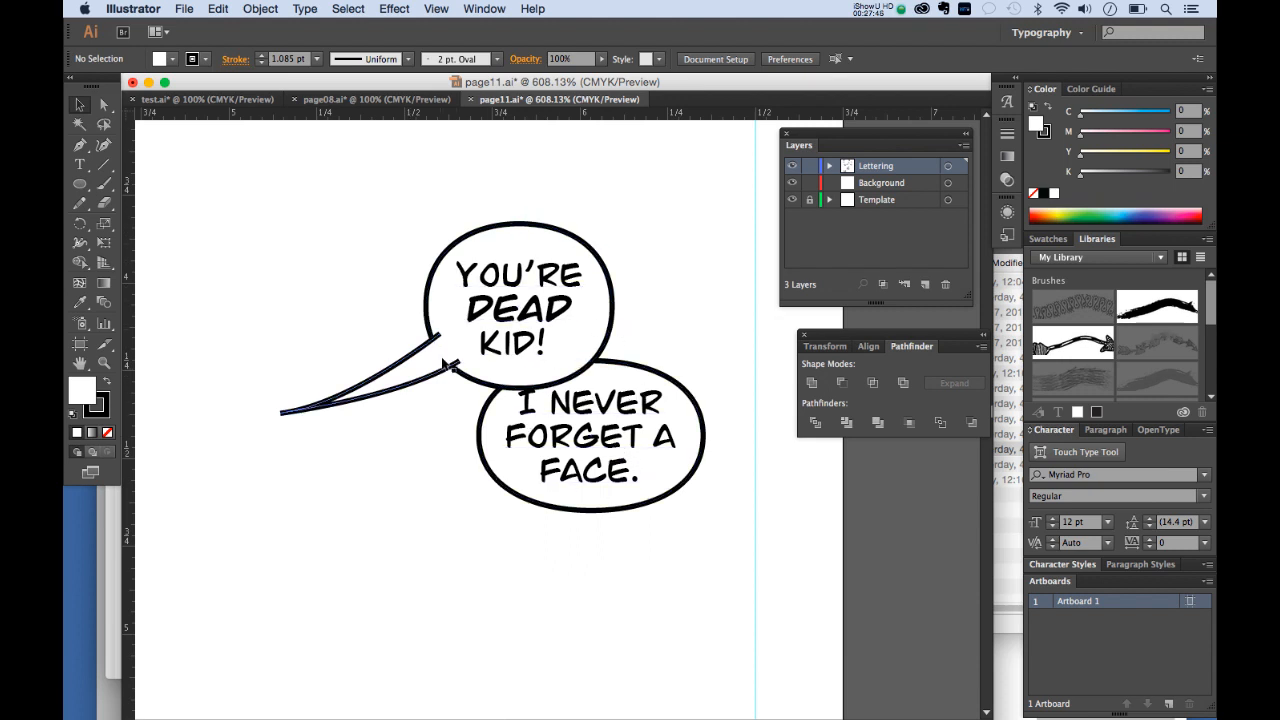
click(505, 322)
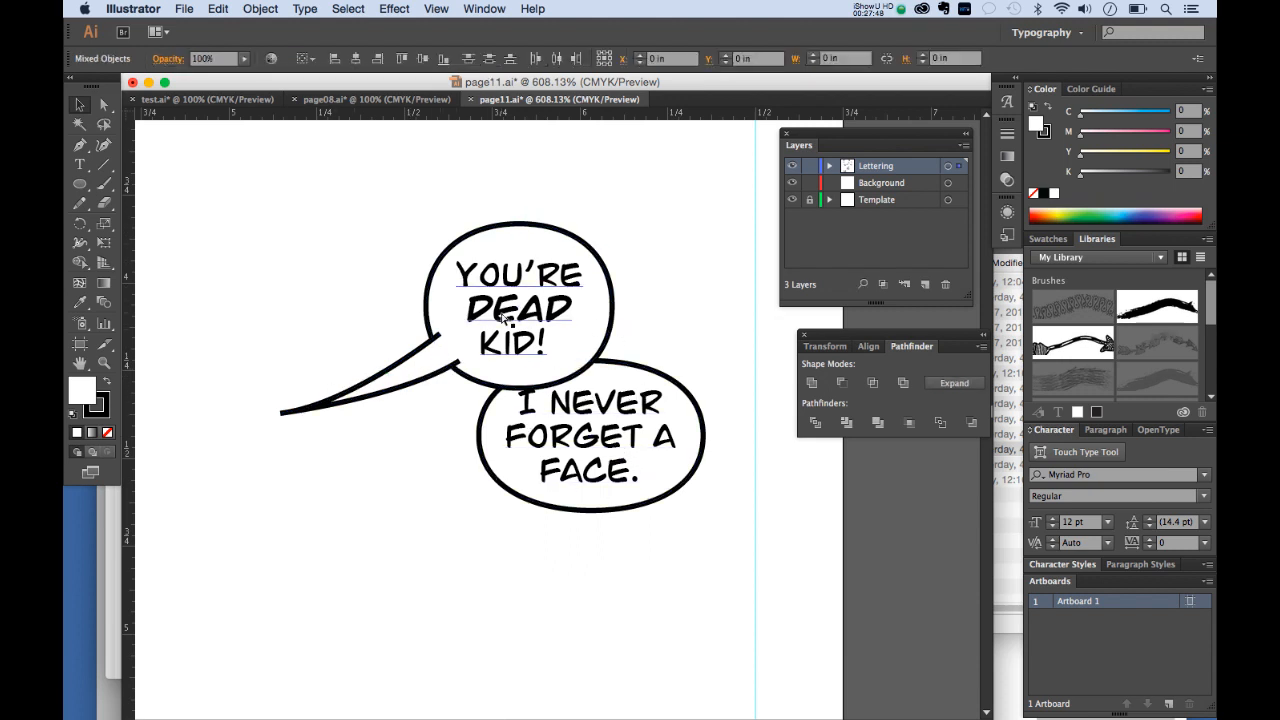
key(ctrl+s)
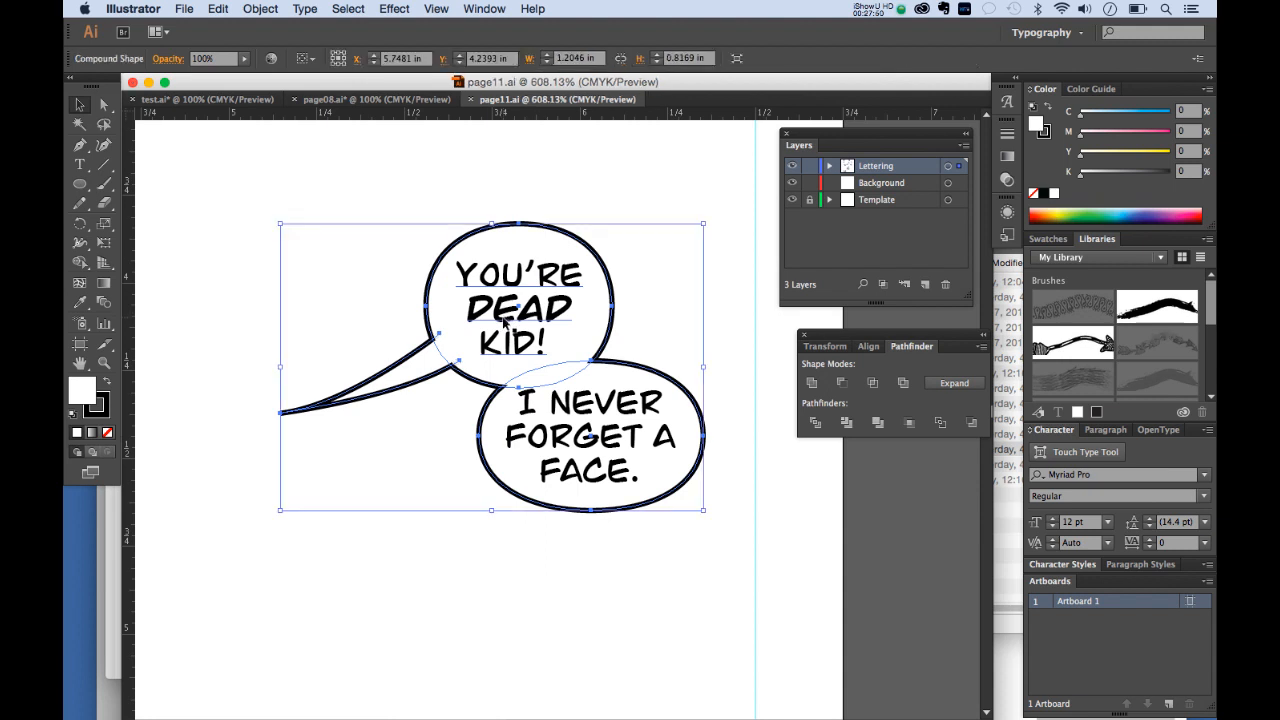
Step: Place the linked page11.tif artwork on the Background layer, behind the page's lettering
key(ctrl+1)
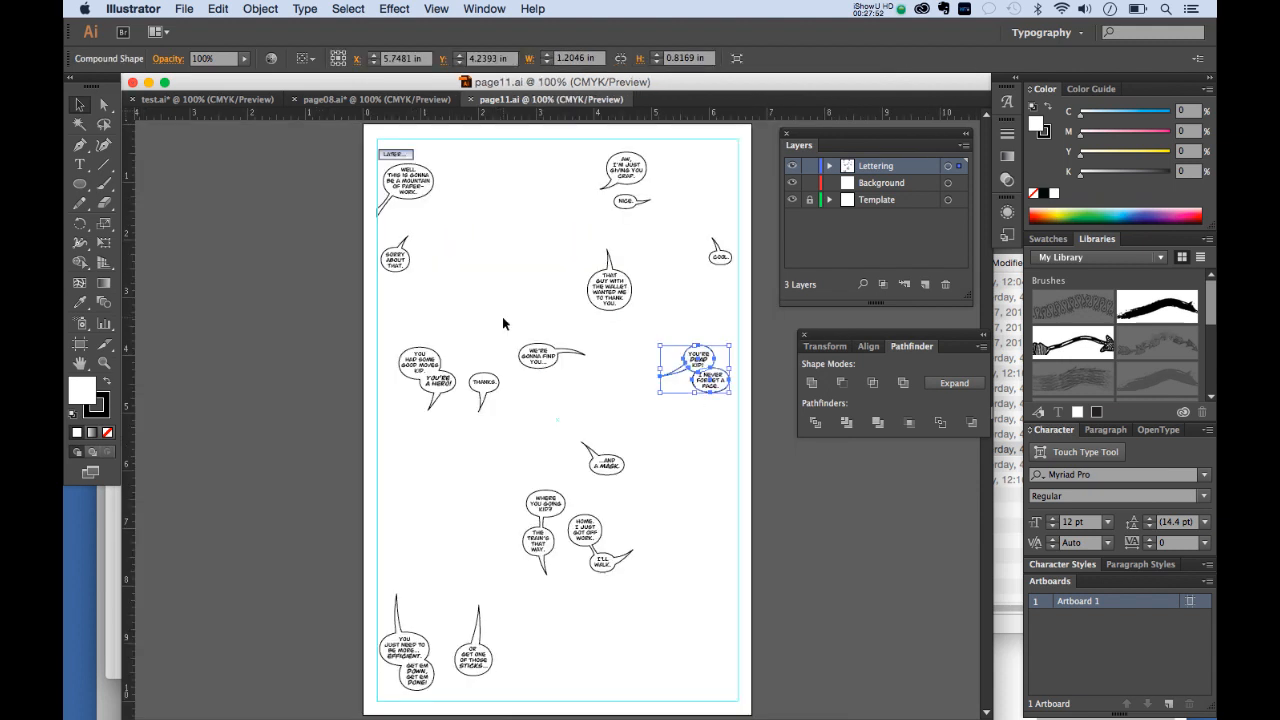
click(880, 183)
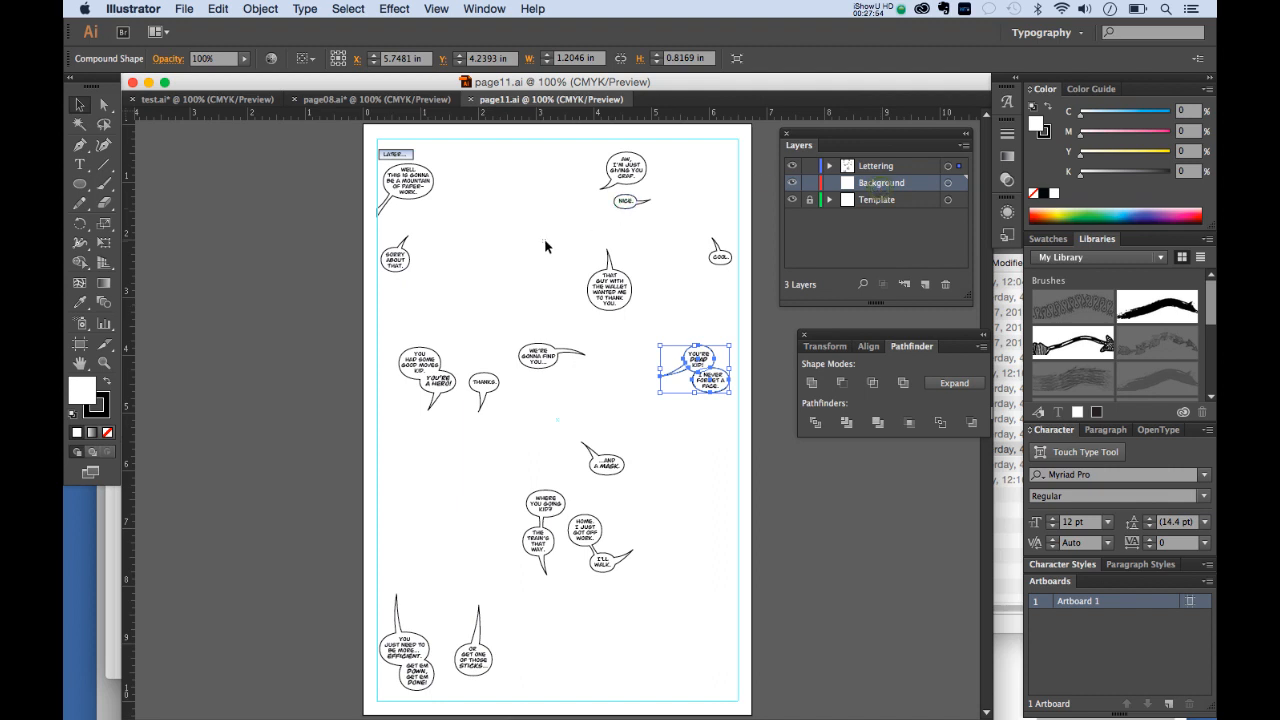
click(545, 242)
click(184, 8)
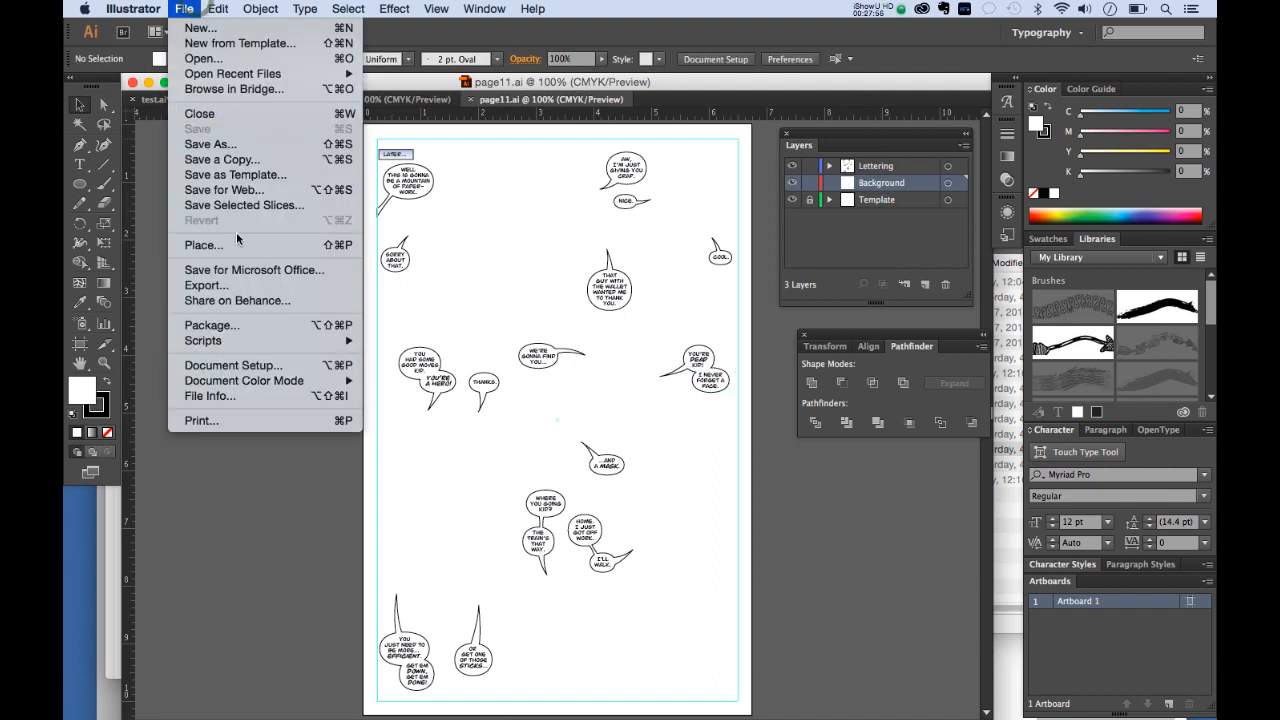
click(200, 246)
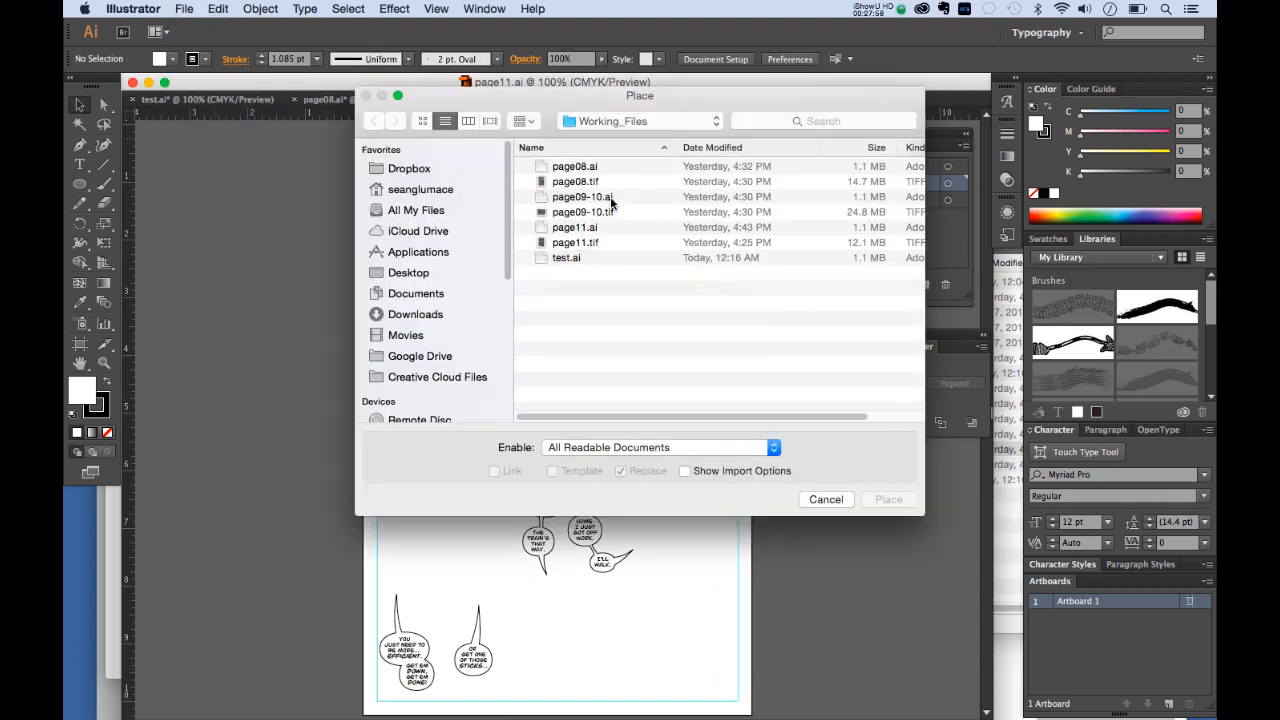
double_click(586, 243)
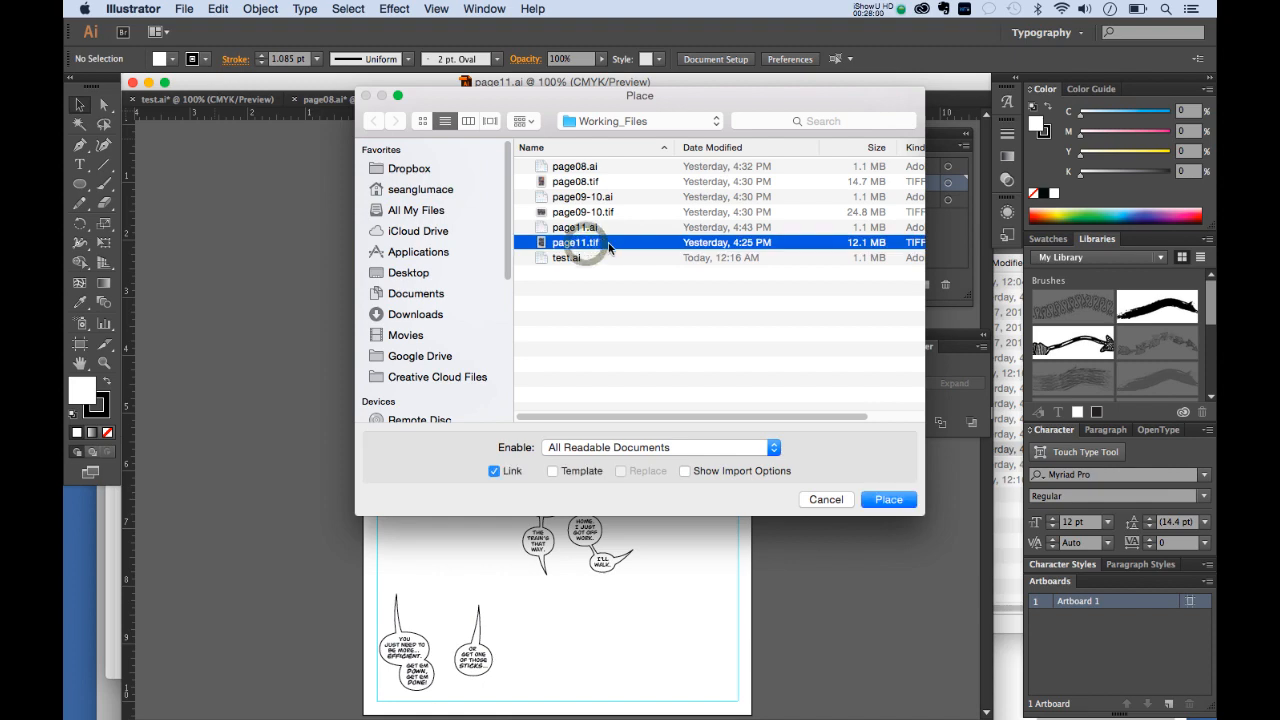
key(space)
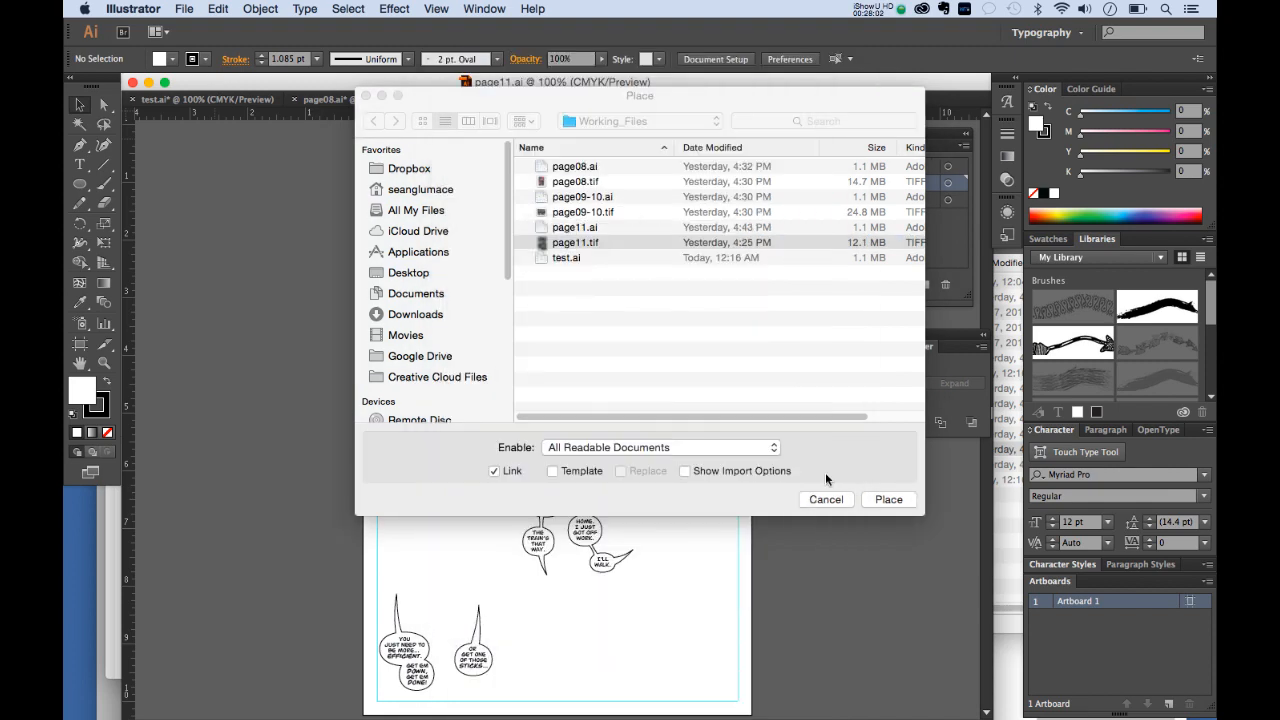
click(888, 505)
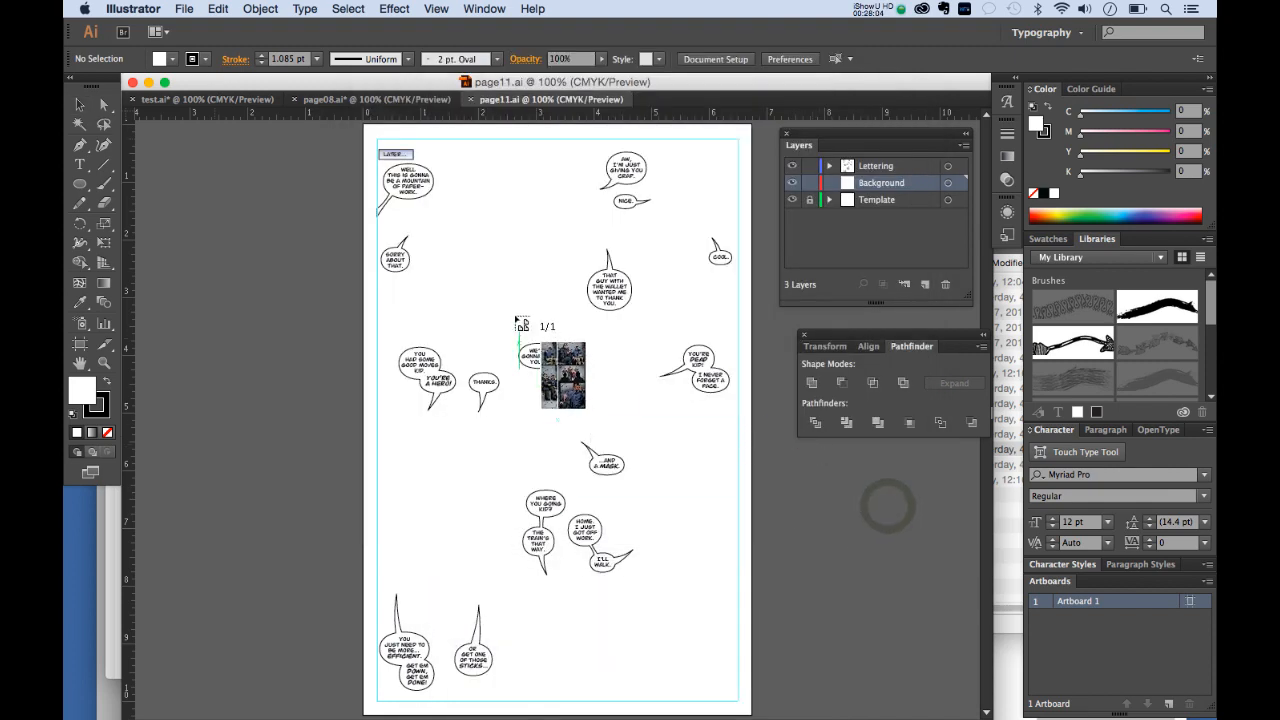
click(466, 211)
Step: Align the page11.tif artwork with the artboard's upper-left corner and scale it proportionally to the page width, about 6.74 in
drag(690, 450, 584, 360)
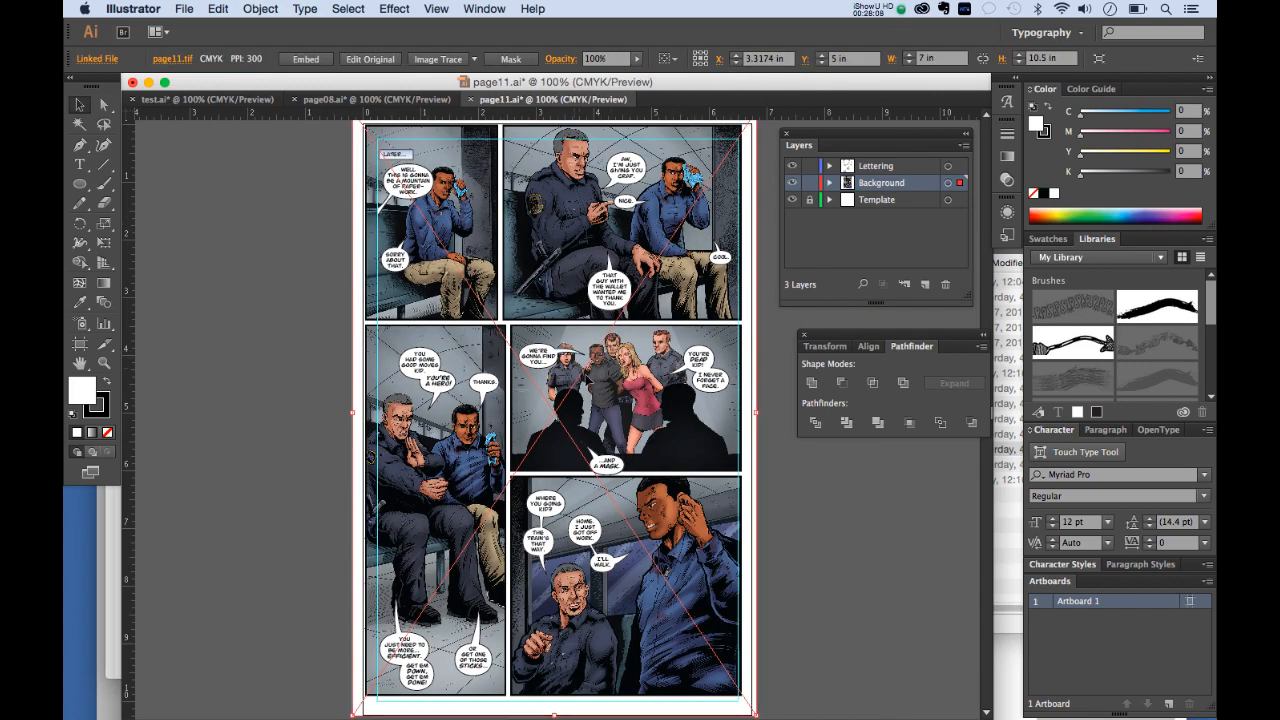
drag(647, 452, 657, 463)
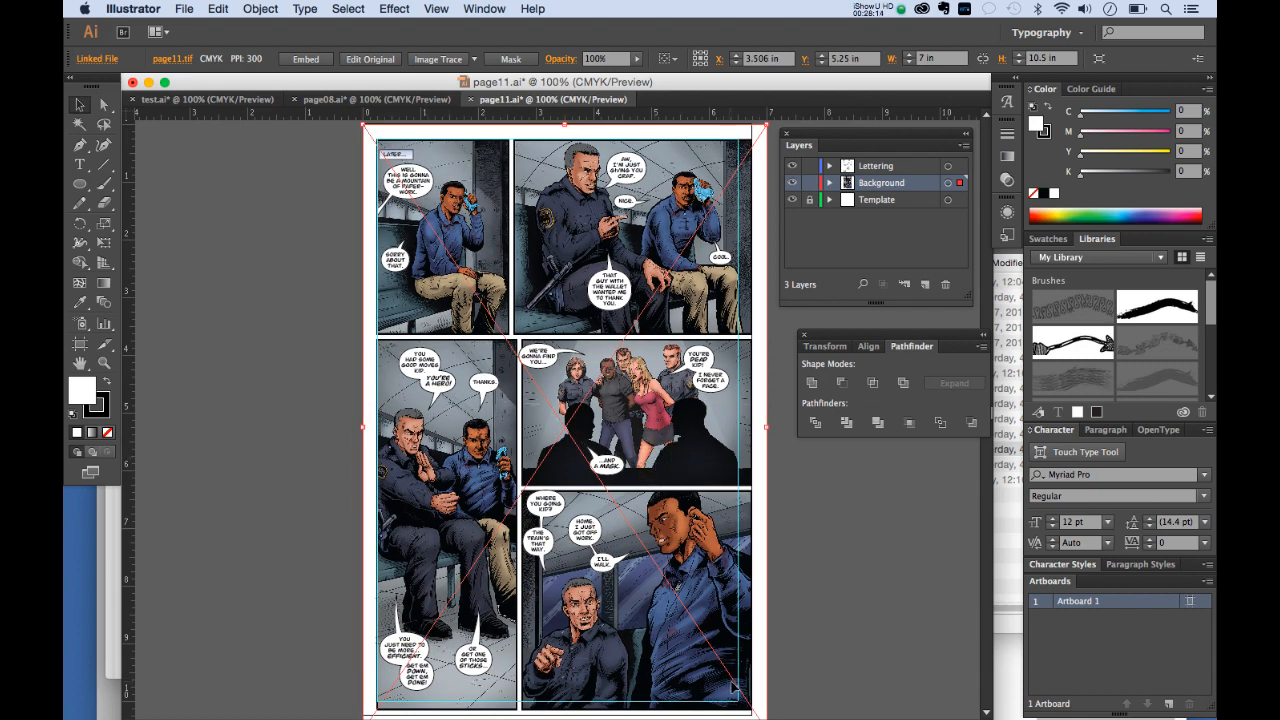
click(808, 612)
click(743, 595)
scroll(769, 572, down, 2)
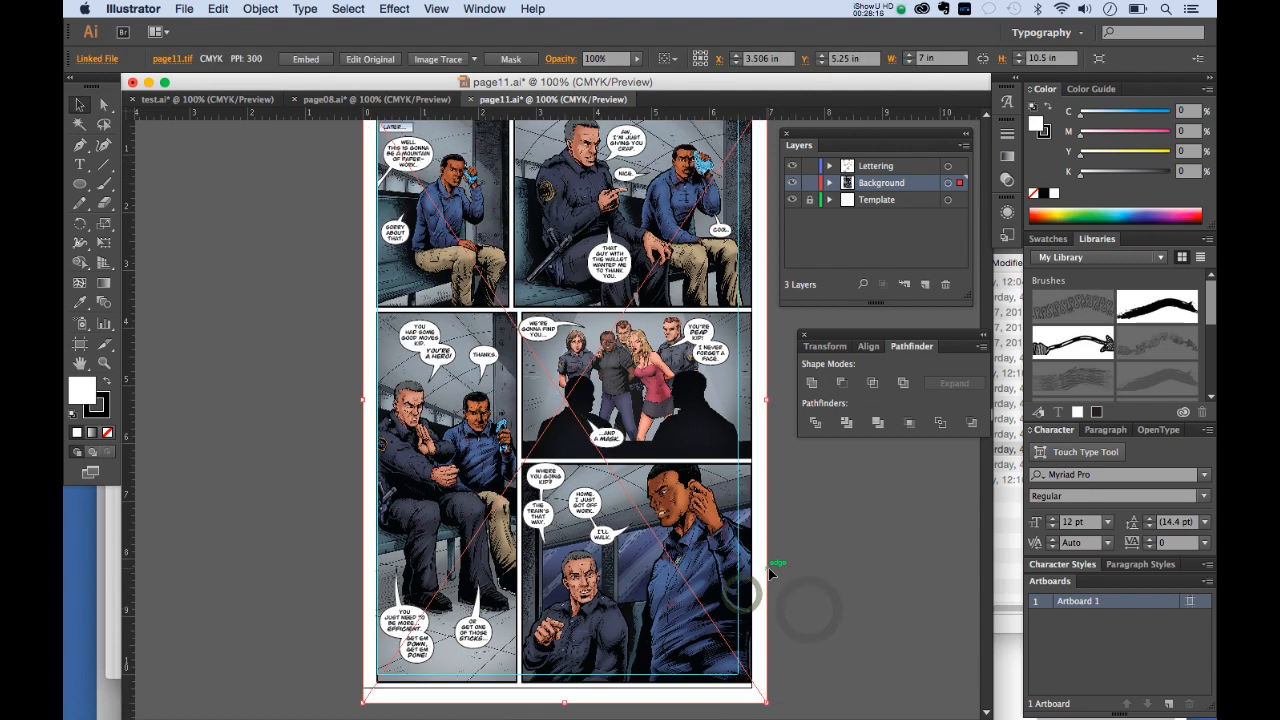
scroll(770, 572, down, 2)
drag(767, 630, 753, 610)
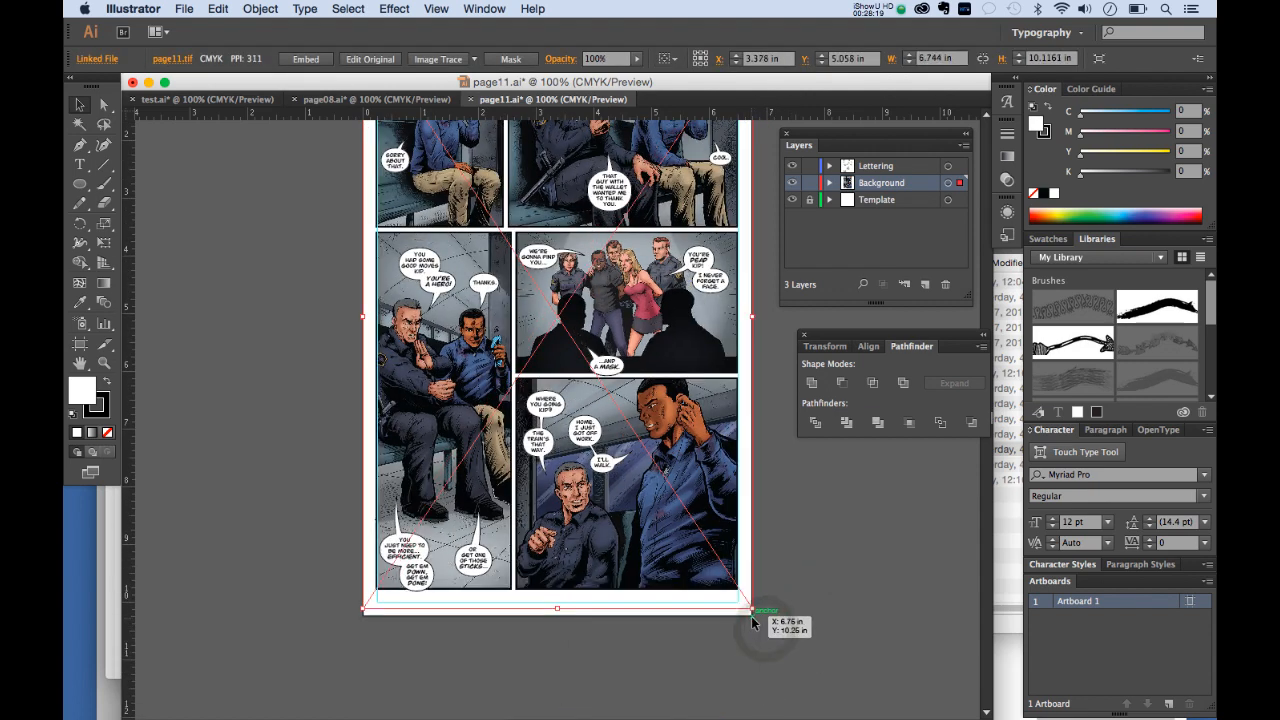
Step: Isolate the page11.tif artwork and nudge it down to a Y position of about 5.19 in
double_click(642, 544)
drag(642, 544, 646, 552)
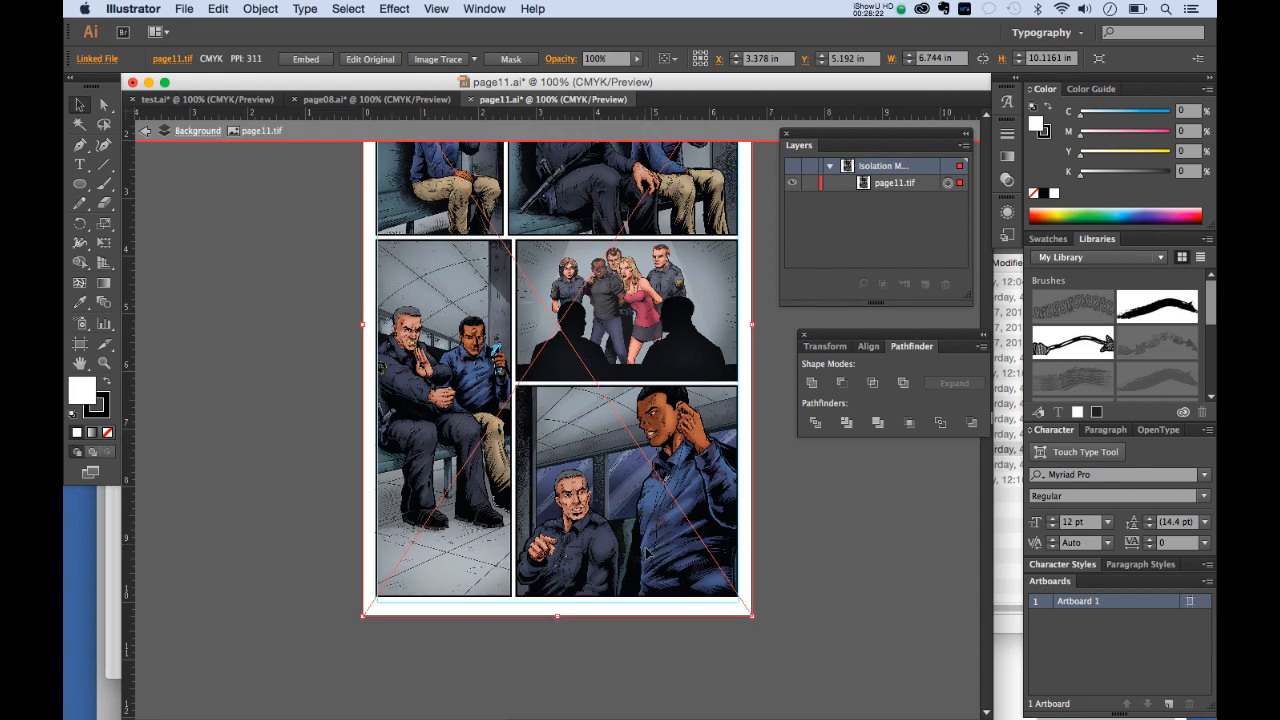
scroll(646, 552, up, 5)
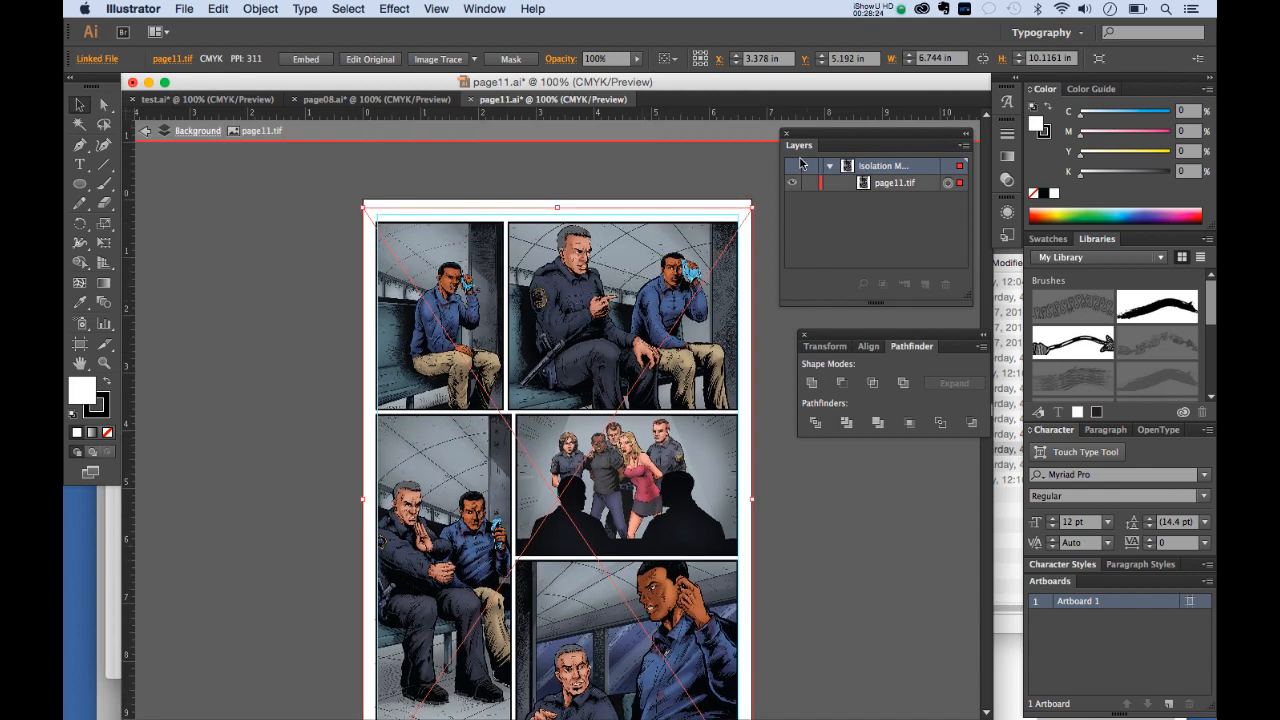
Step: Exit isolation mode and lock the Background layer
click(672, 178)
click(190, 131)
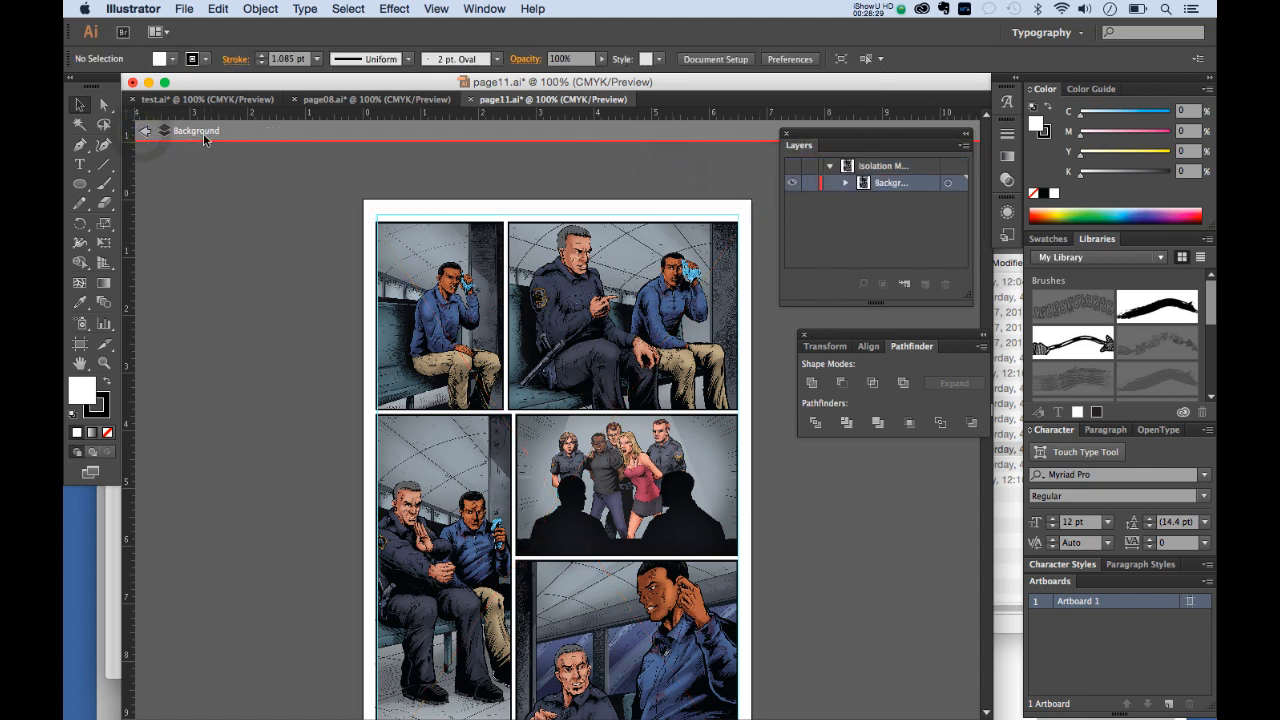
click(145, 131)
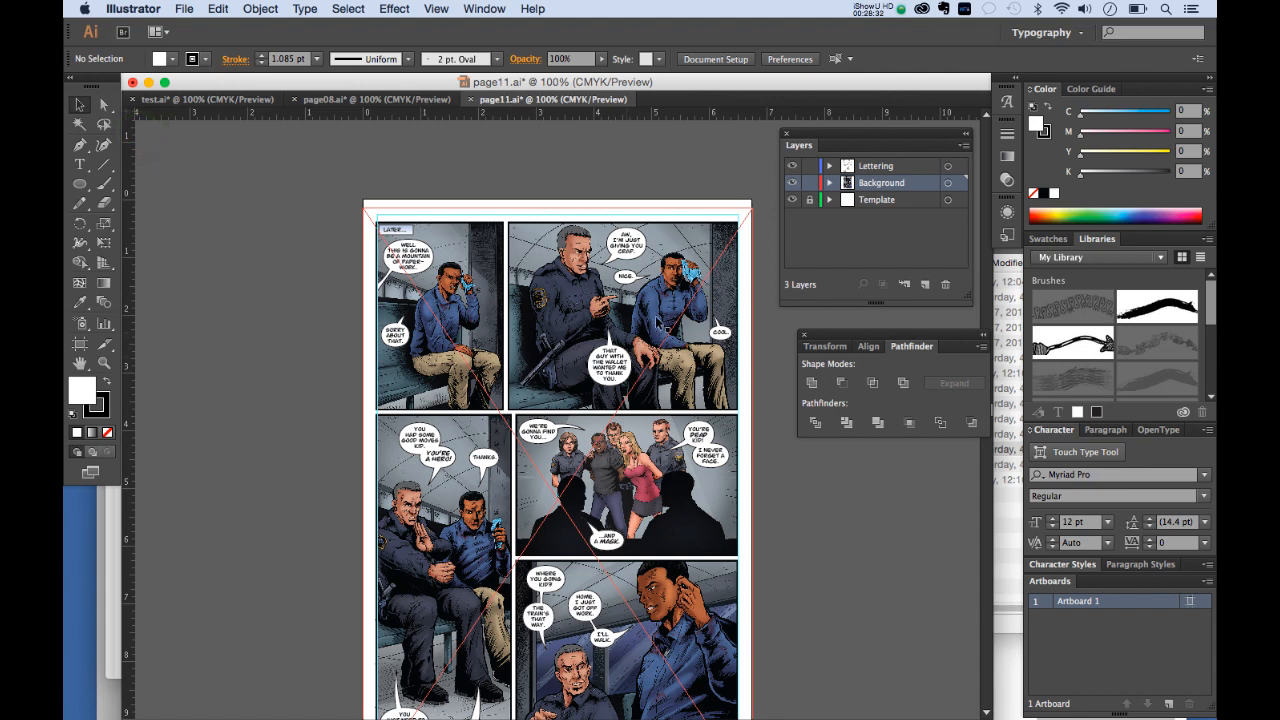
click(811, 183)
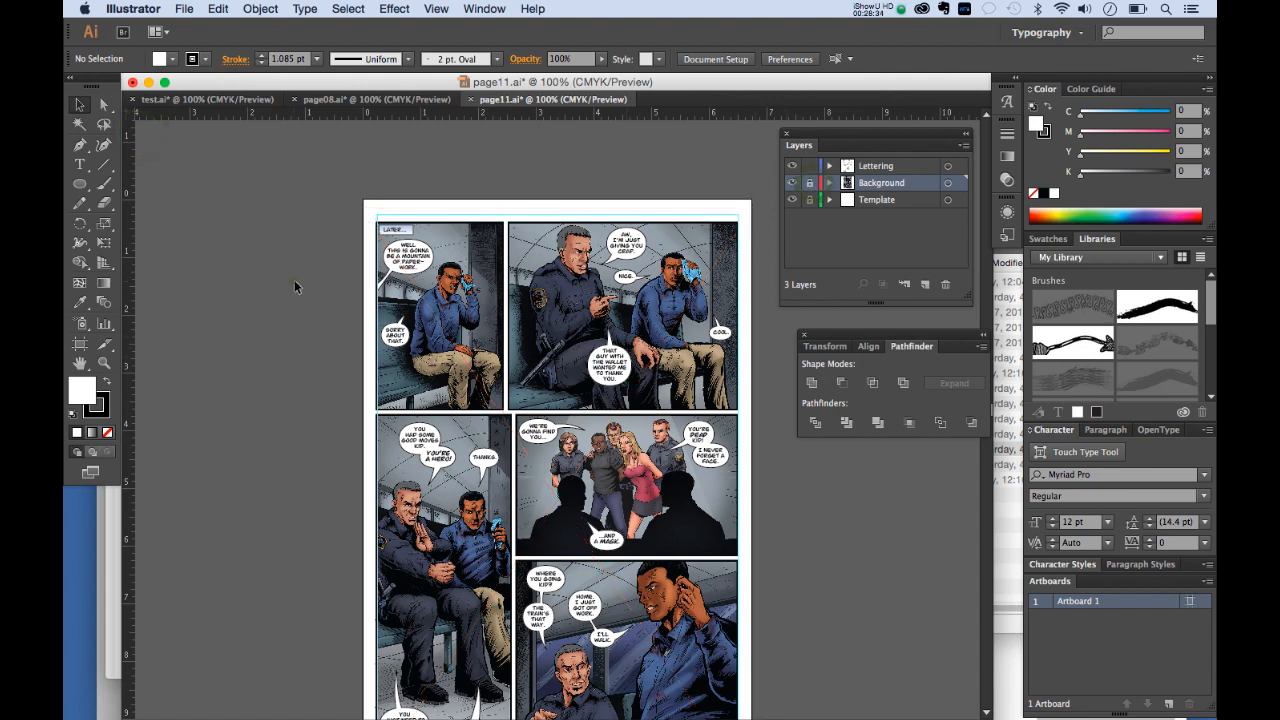
Step: Examine the "LATER..." caption and both balloons against the artwork in the page's first panel
key(z)
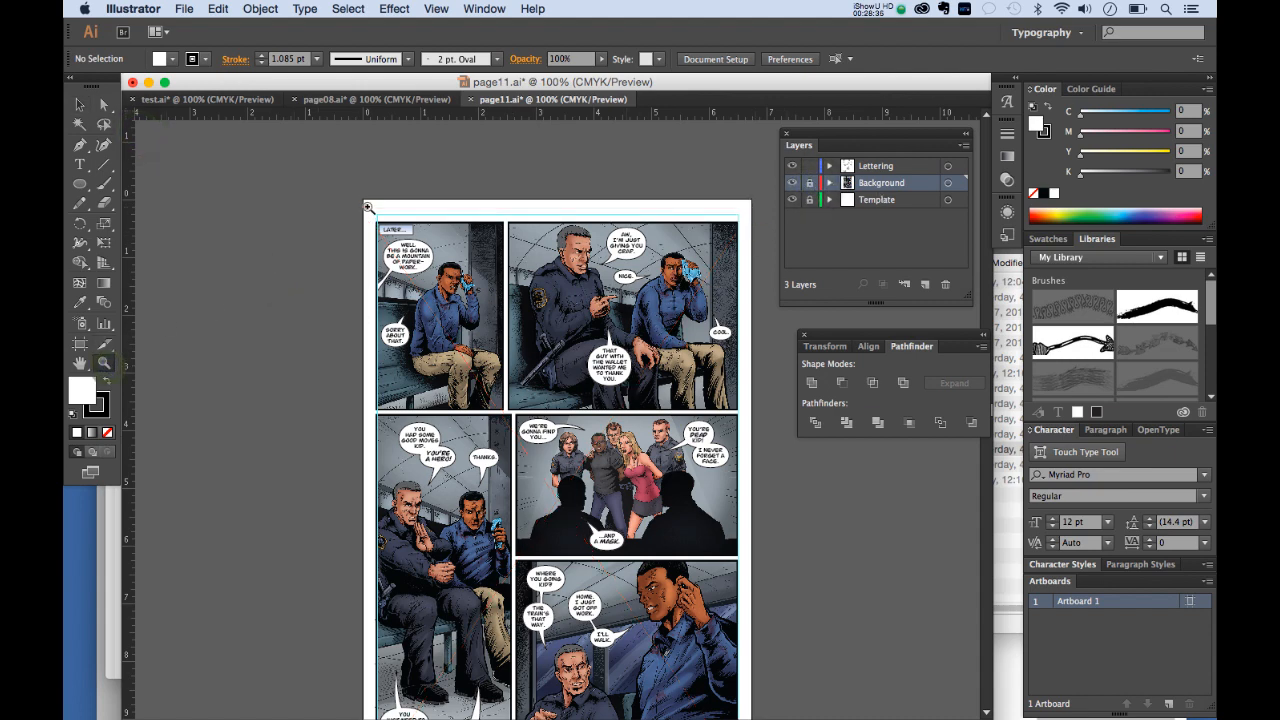
drag(367, 206, 518, 424)
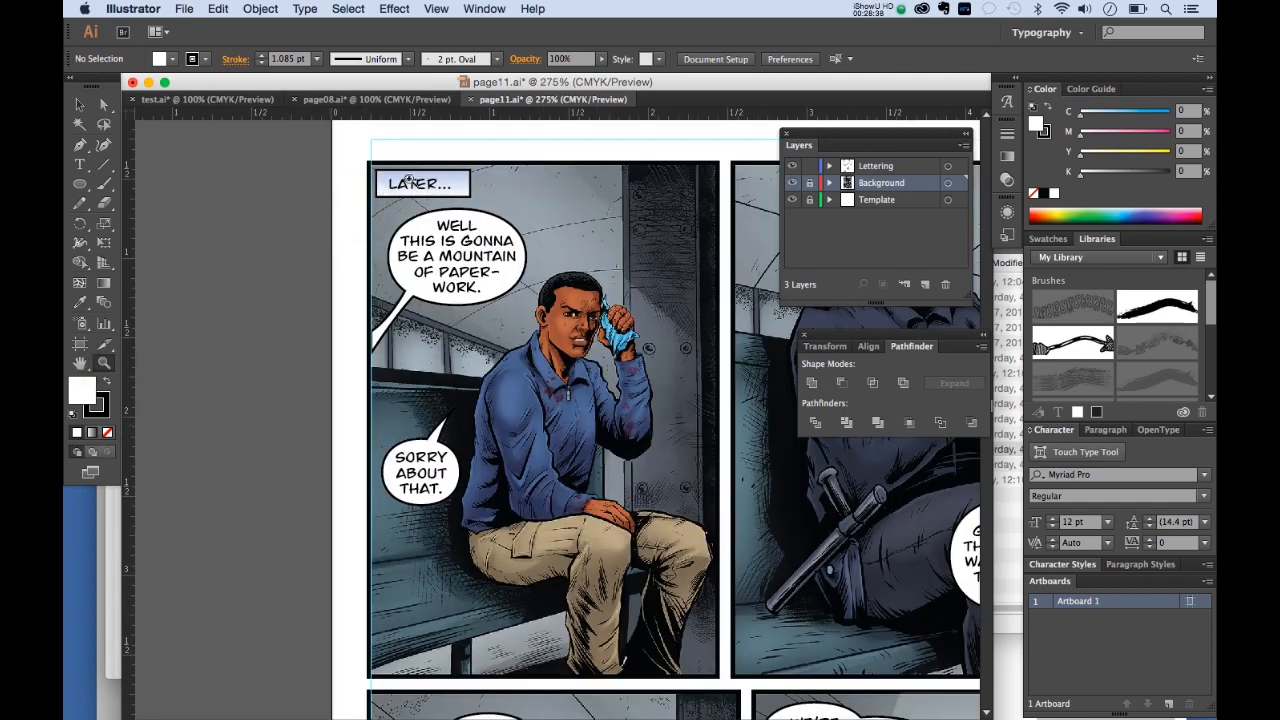
click(409, 180)
click(685, 518)
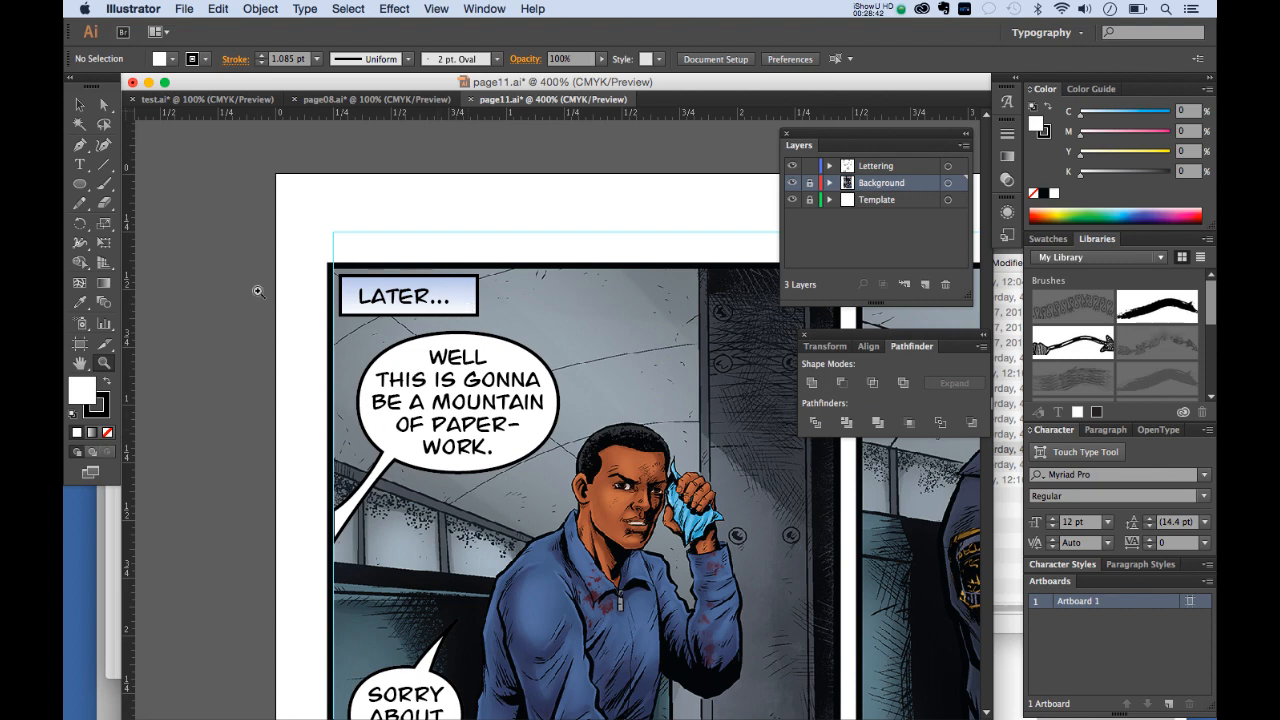
click(80, 105)
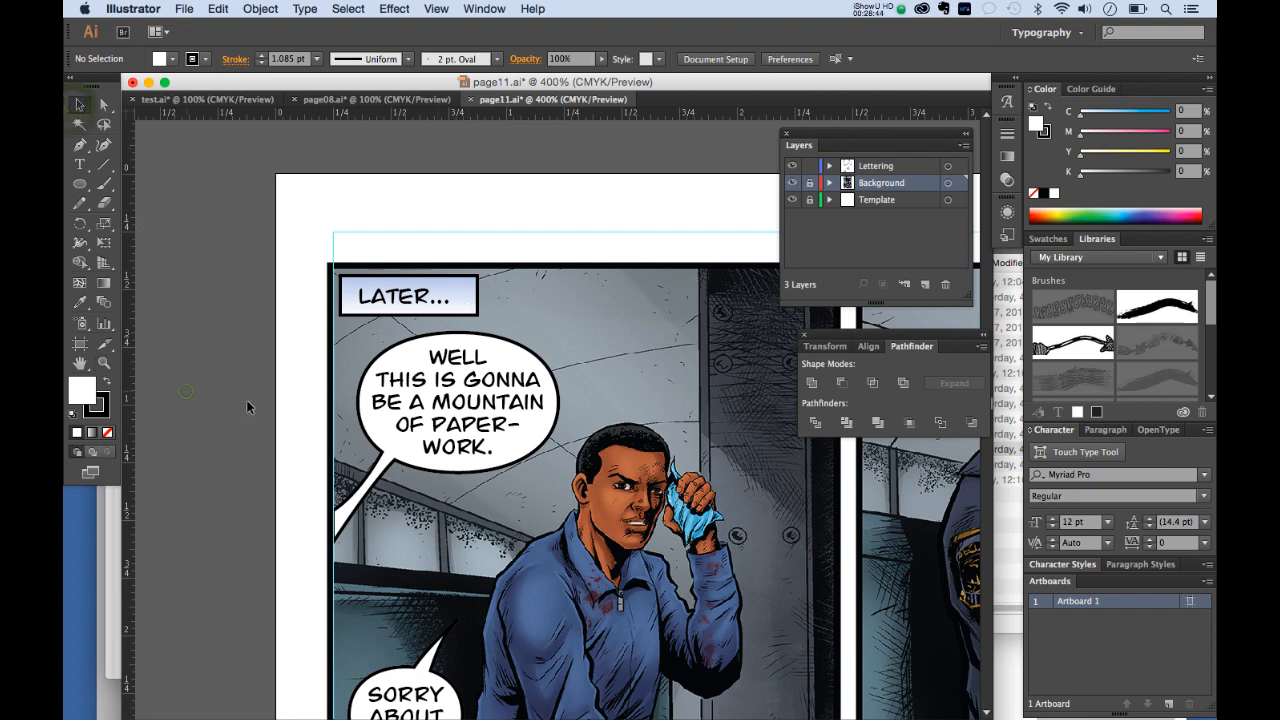
scroll(287, 385, down, 2)
scroll(287, 385, down, 2)
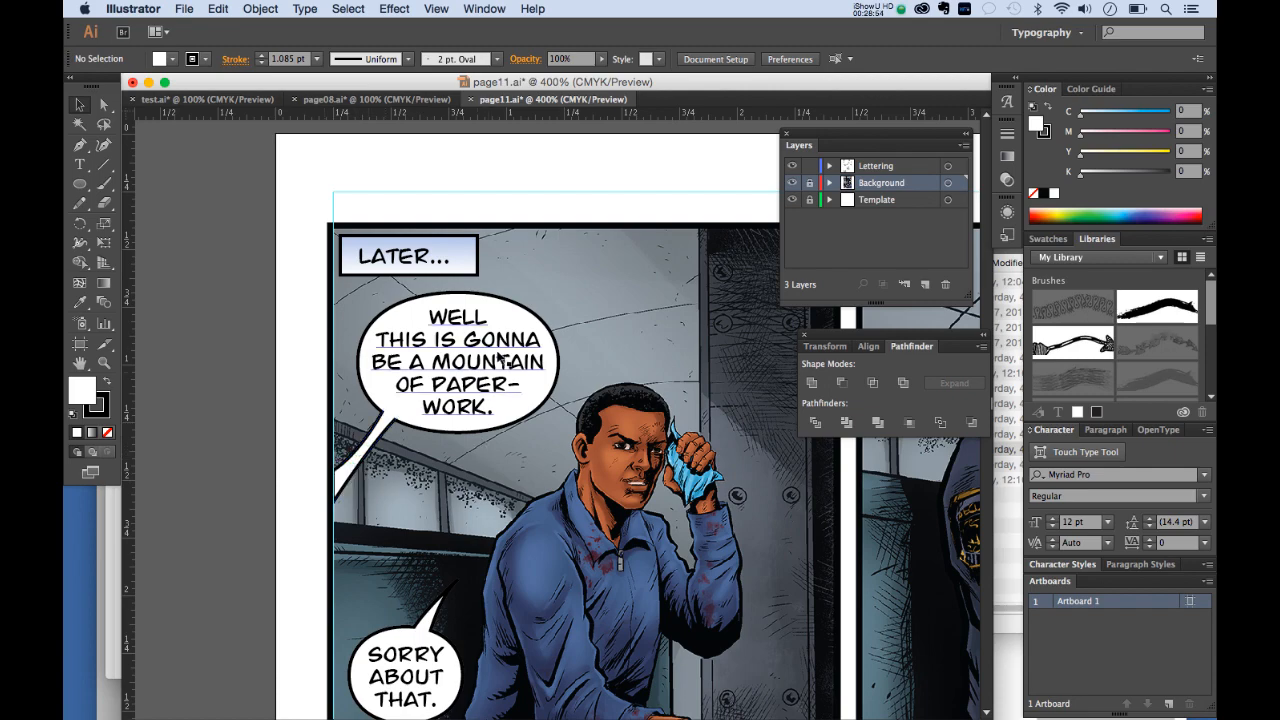
scroll(500, 345, down, 5)
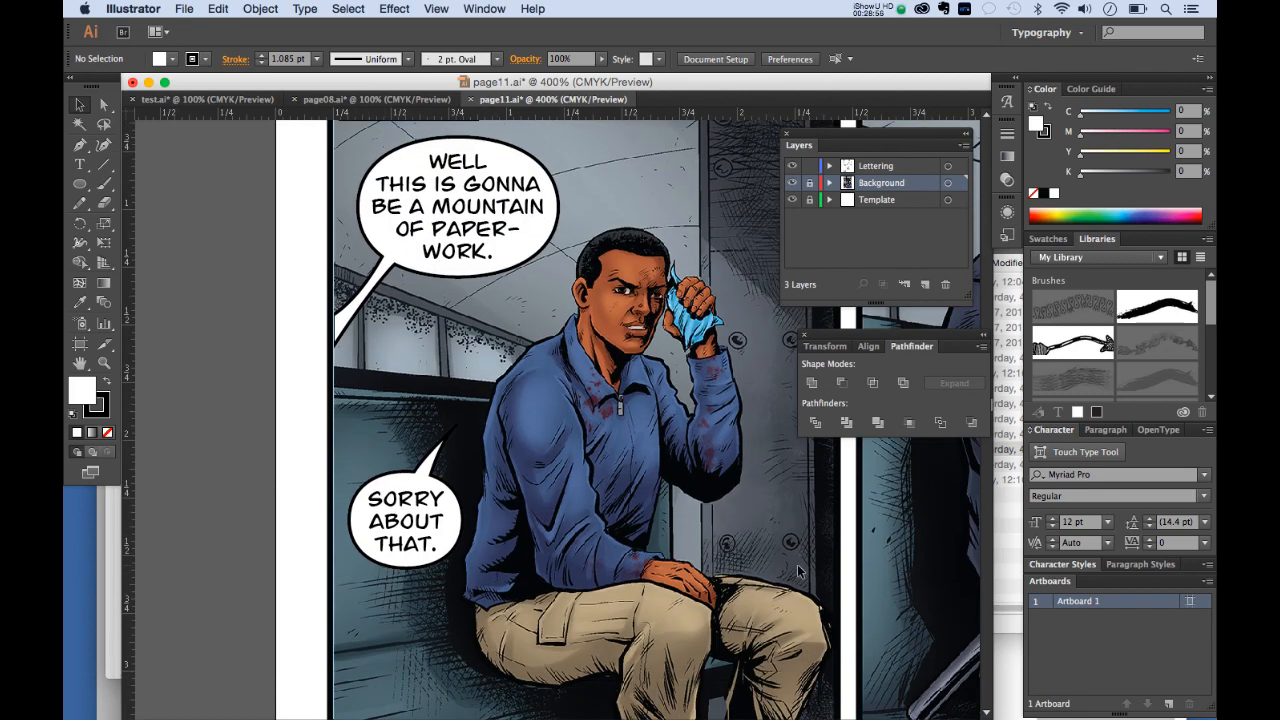
Step: Examine balloon and tail placement over the artwork in the second panel and the panels below it
key(super+1)
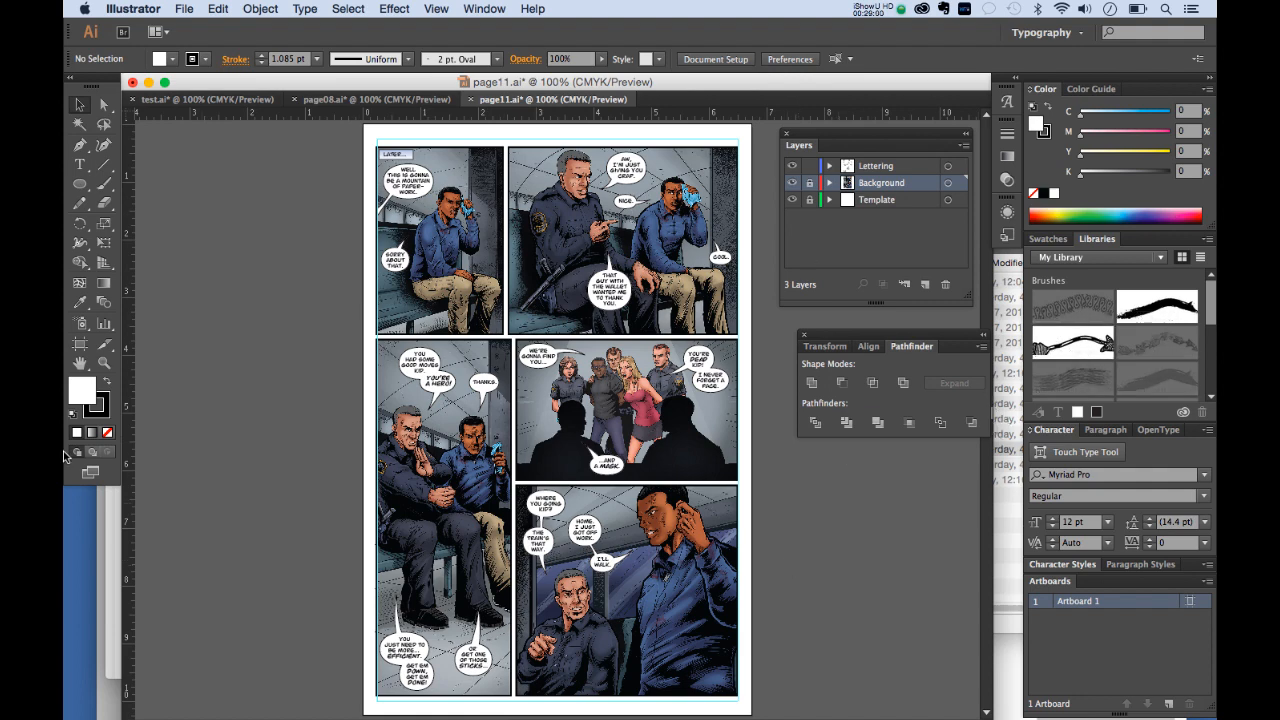
click(104, 363)
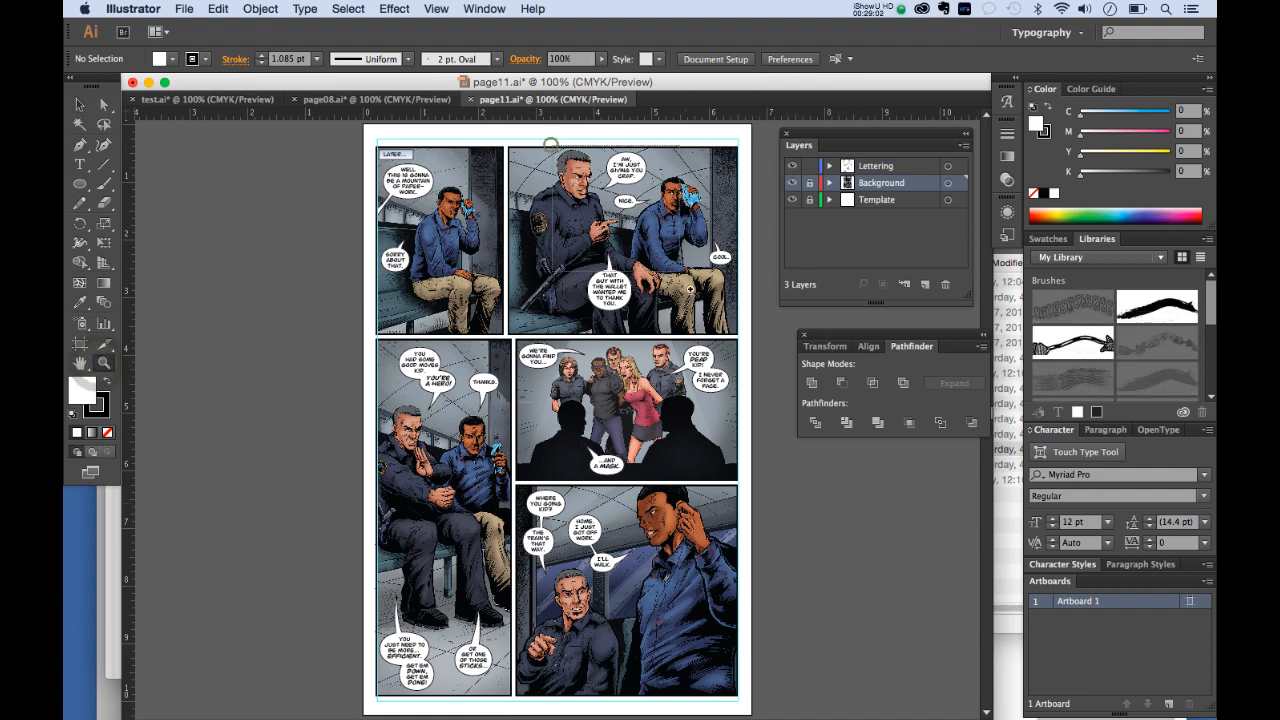
drag(551, 143, 759, 335)
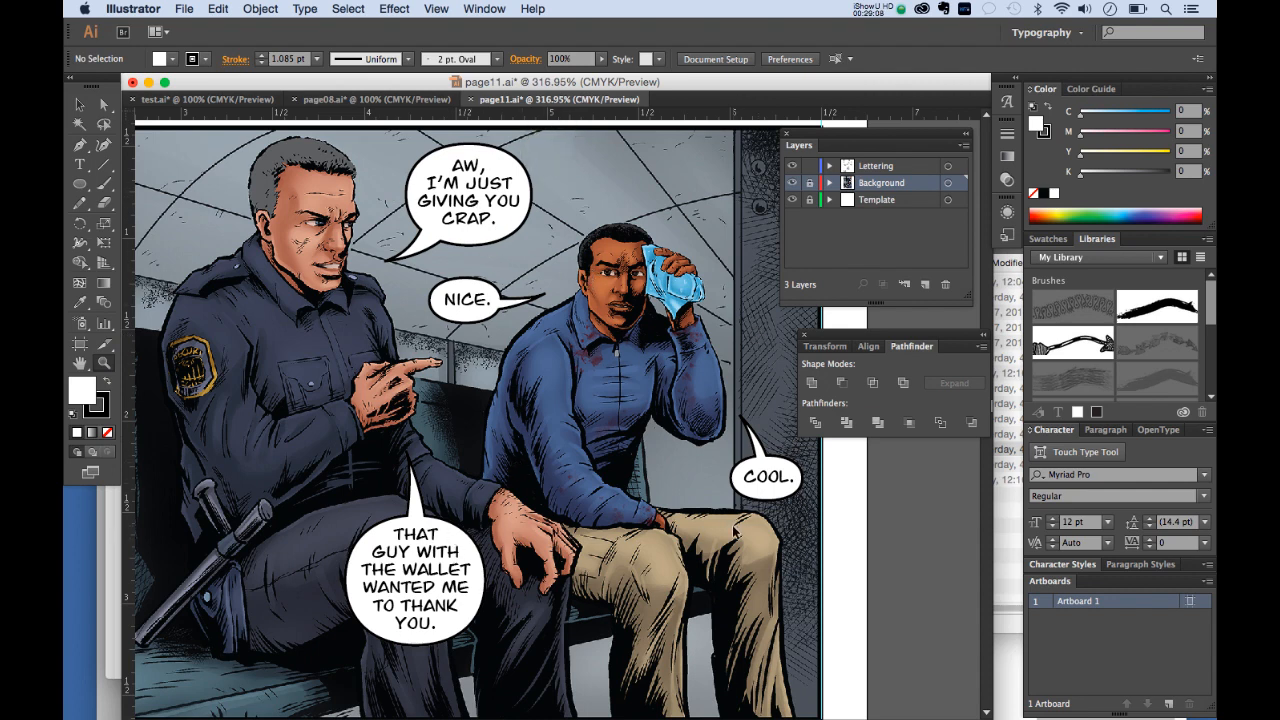
key(super+1)
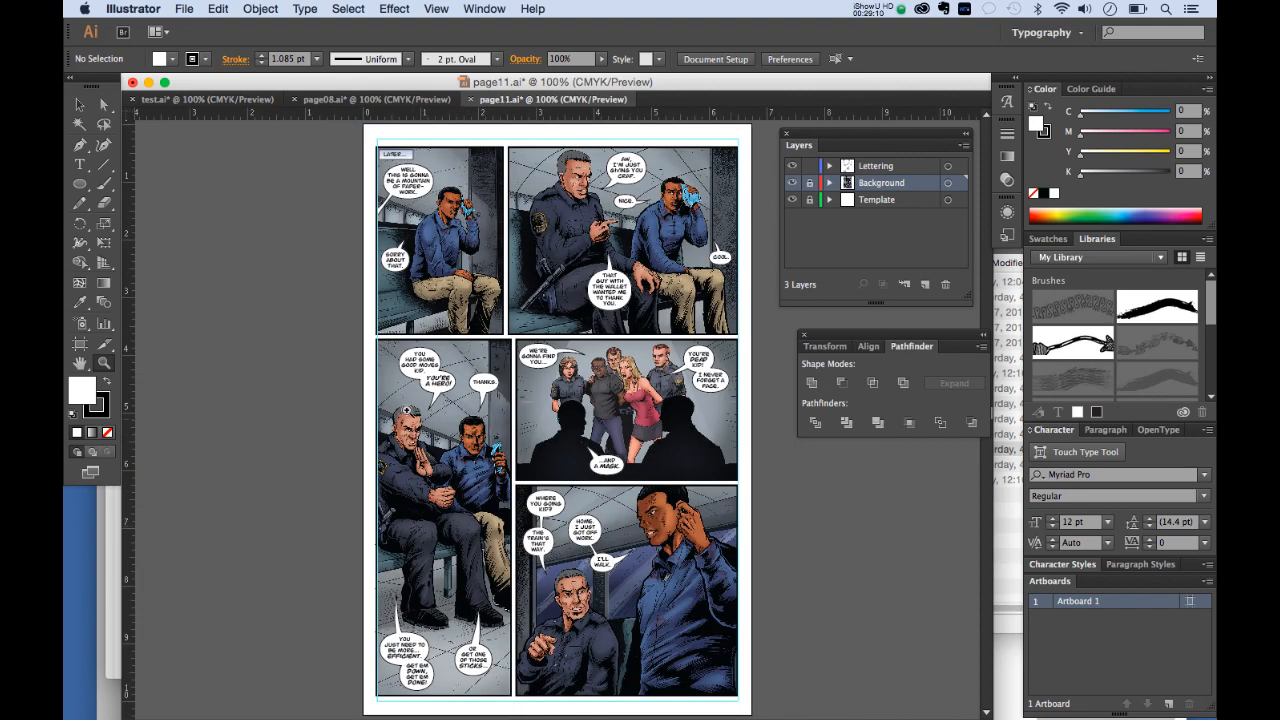
click(466, 470)
click(466, 471)
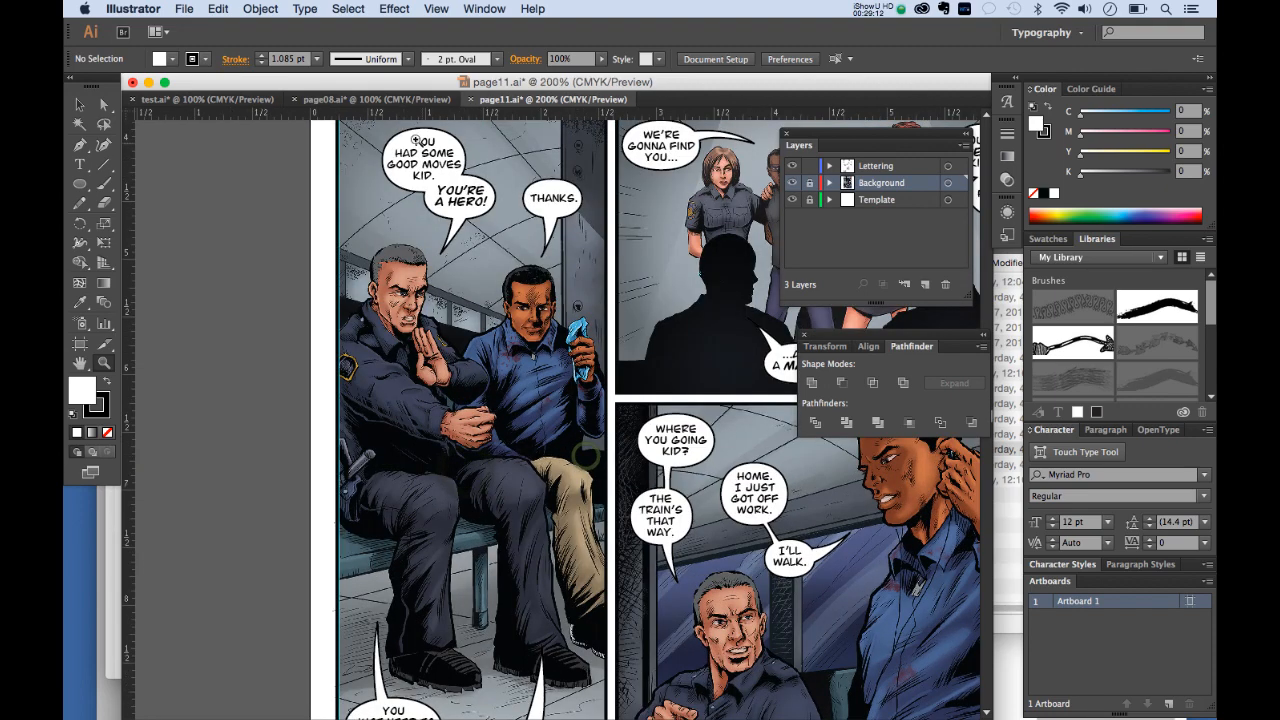
scroll(575, 470, down, 5)
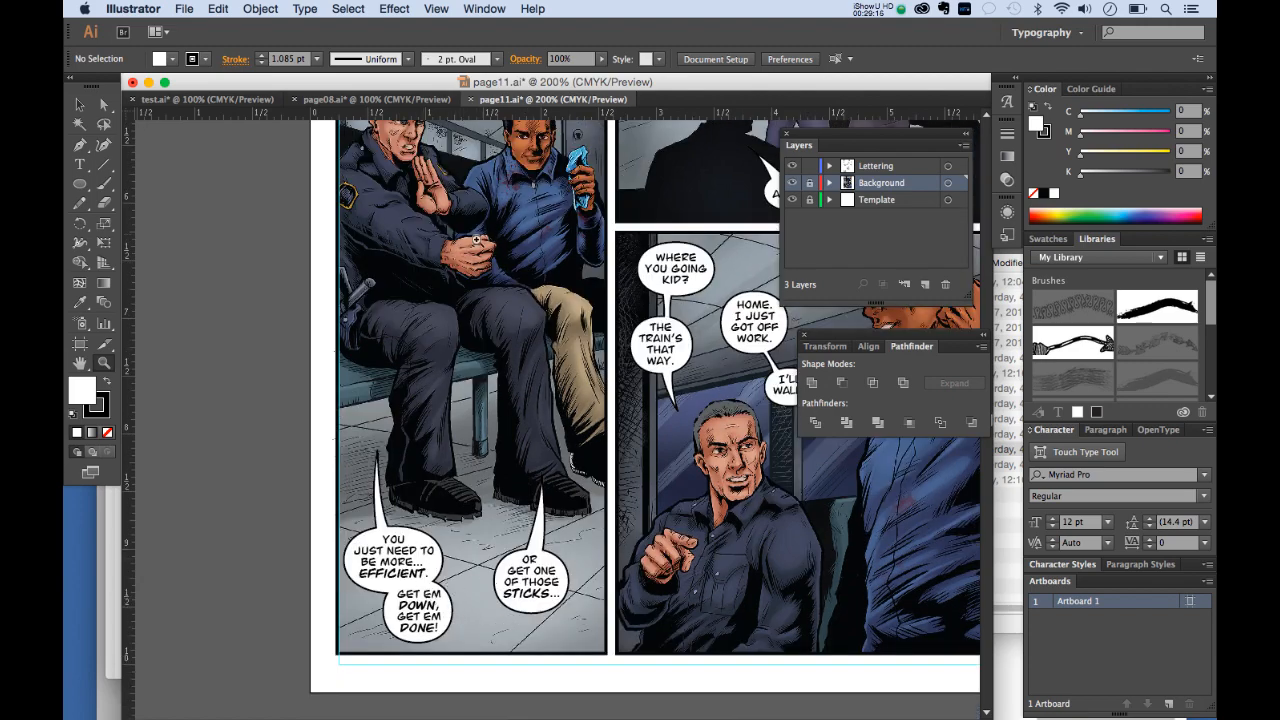
scroll(476, 239, up, 3)
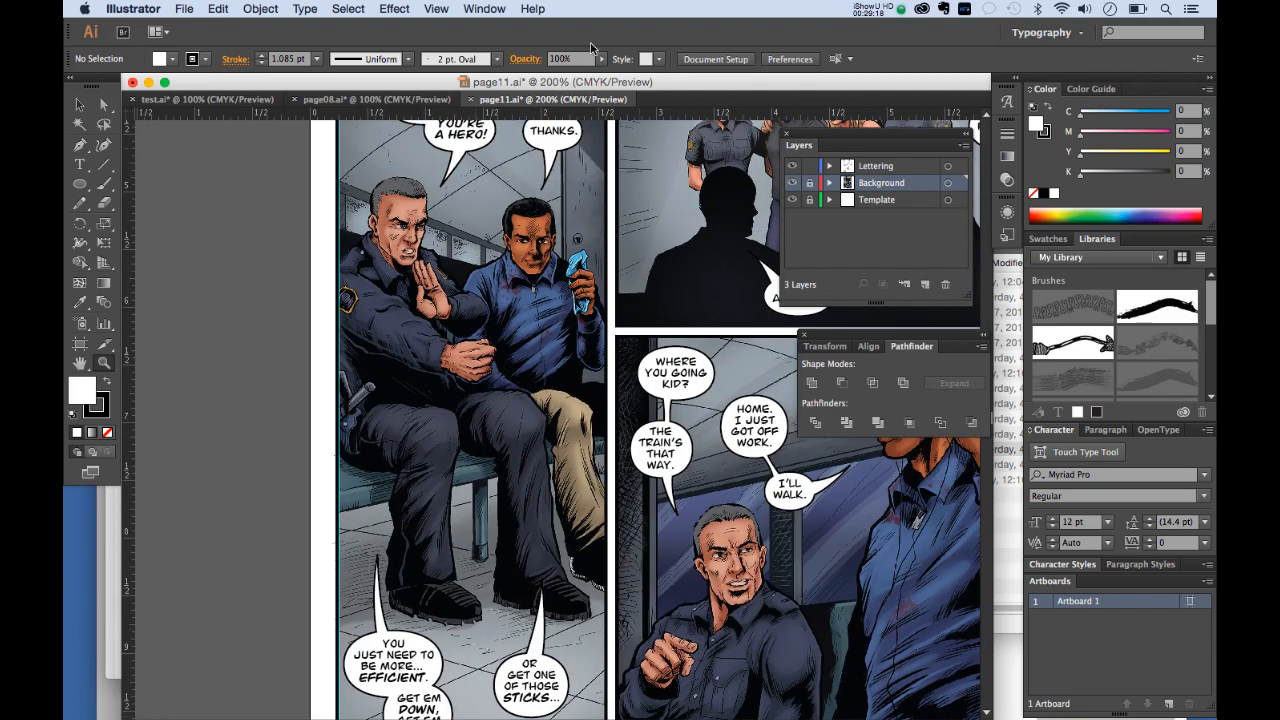
drag(666, 87, 613, 87)
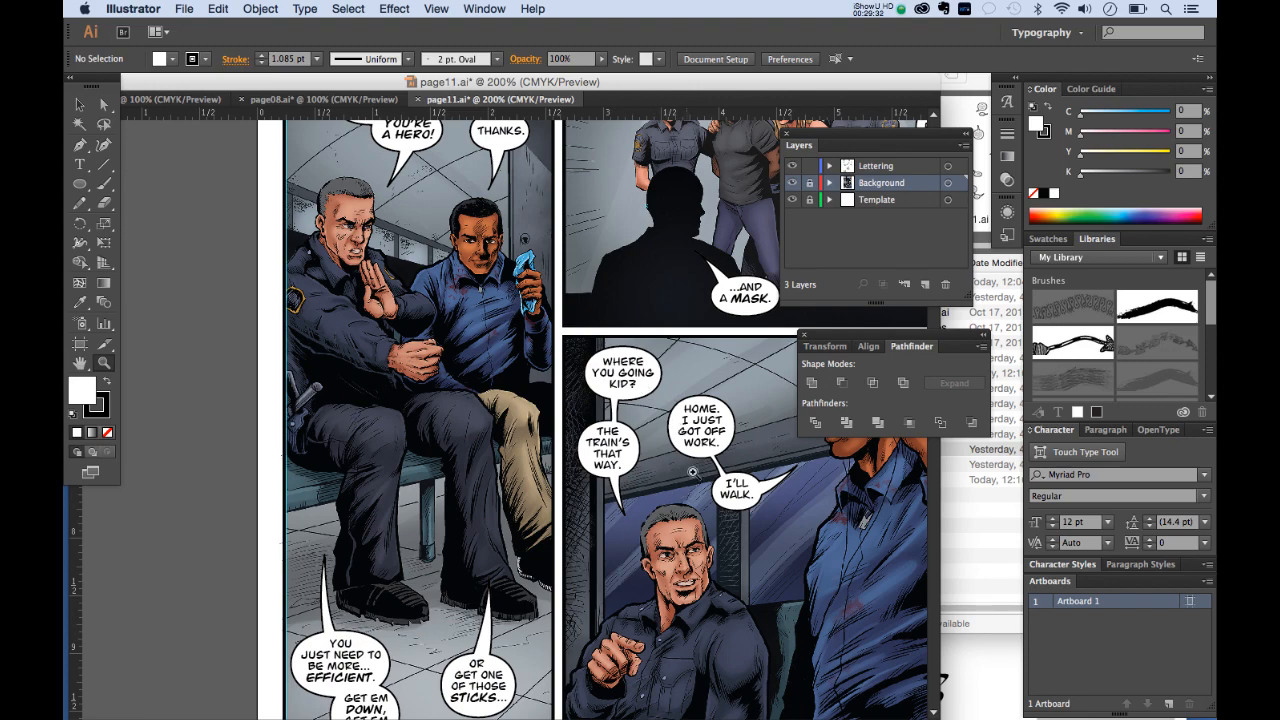
key(super+1)
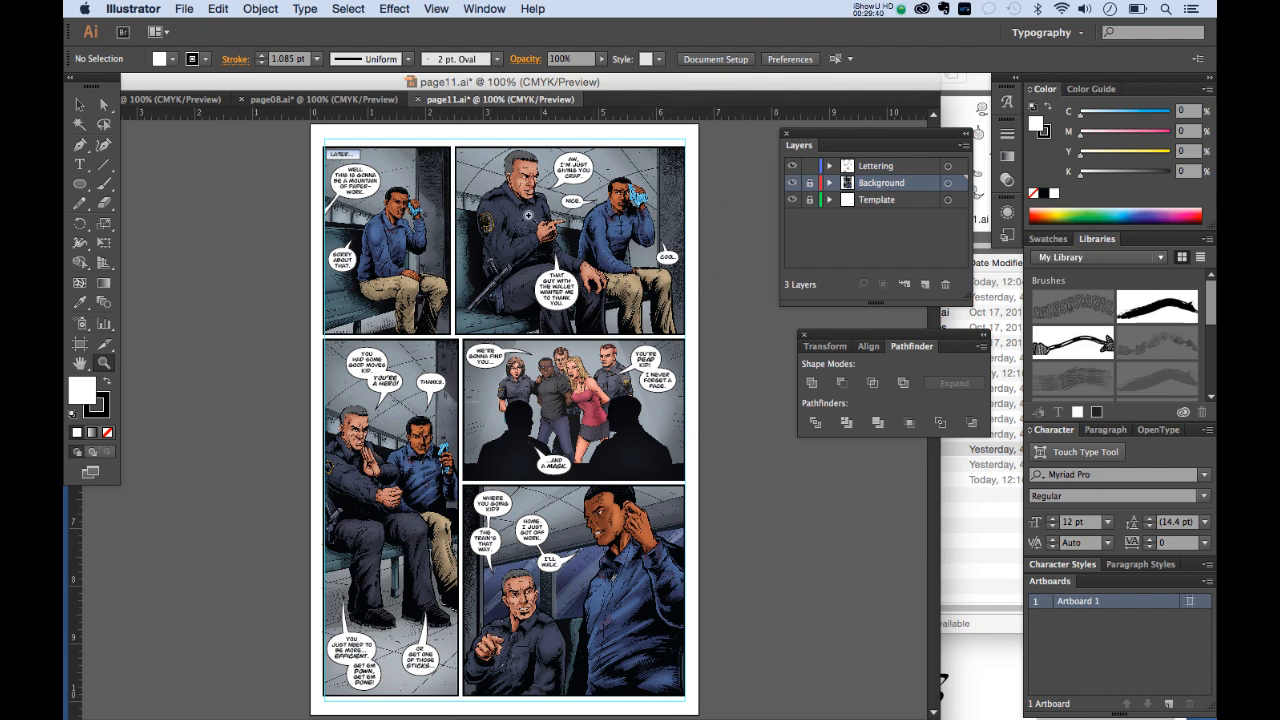
Step: Move the page11.ai window aside, switch to Chrome and bring up the Online Portfolio website already open there
drag(597, 84, 657, 227)
click(661, 164)
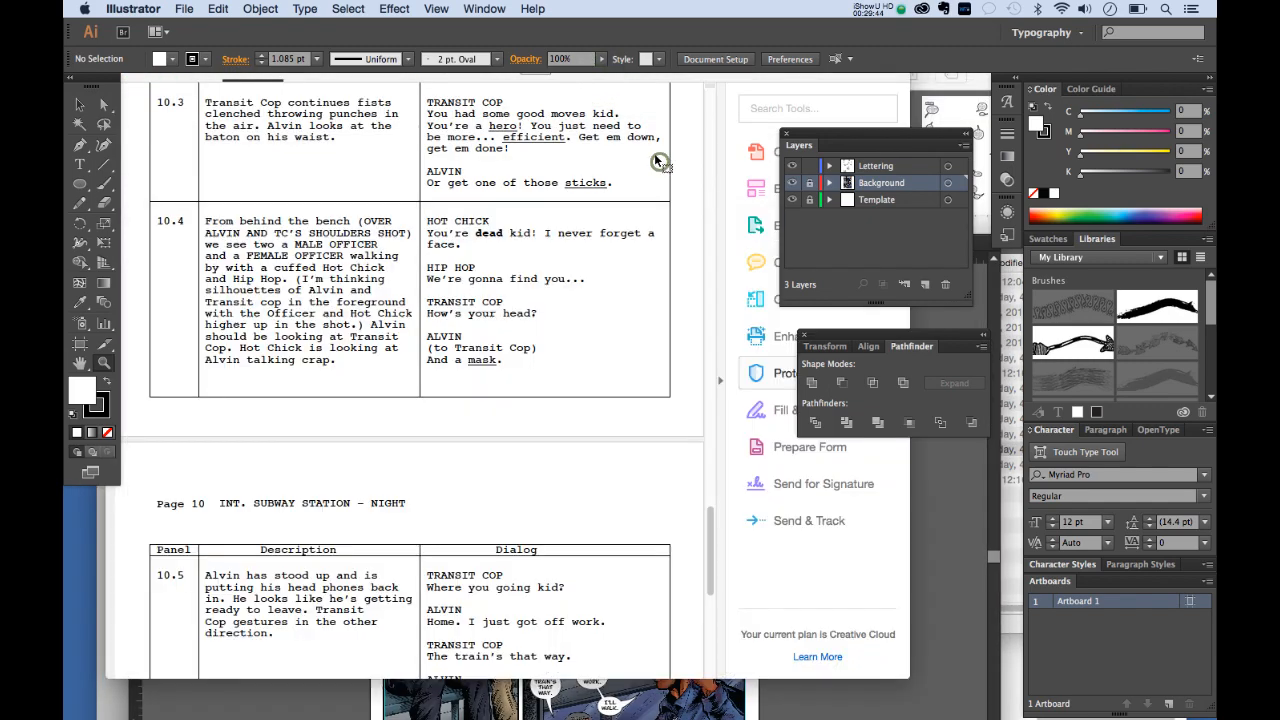
mouse_move(1010, 716)
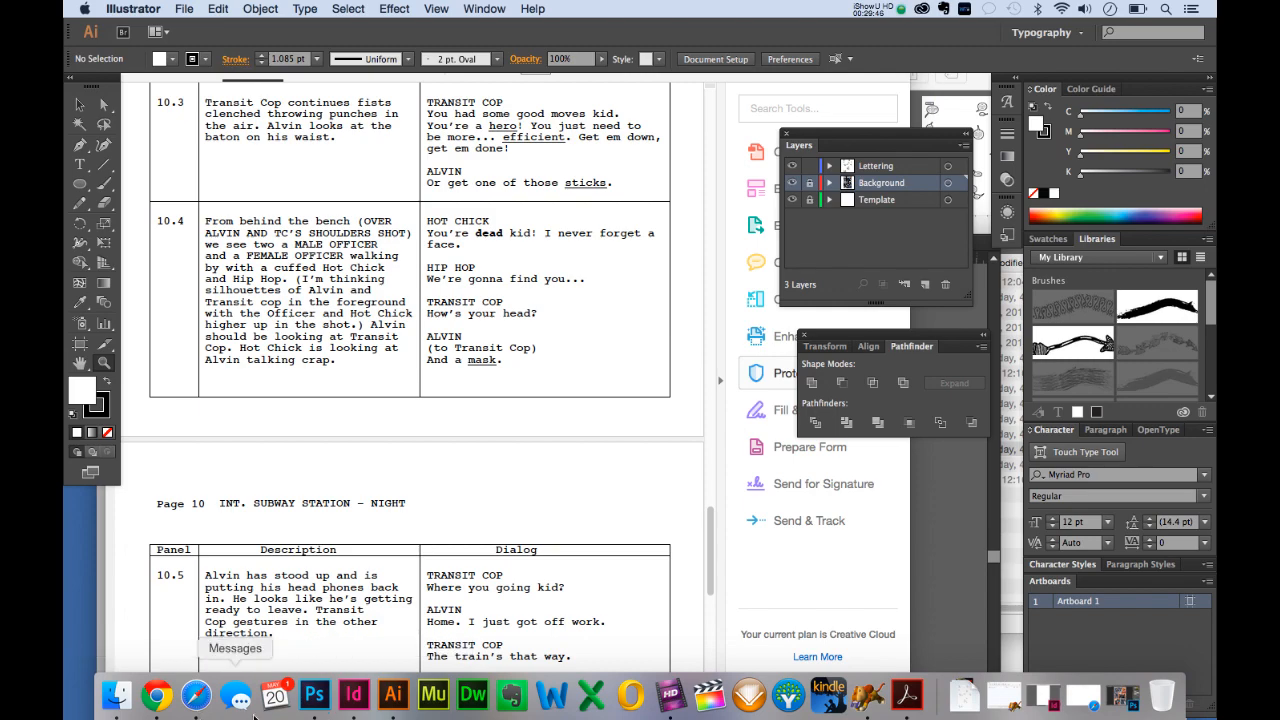
click(160, 696)
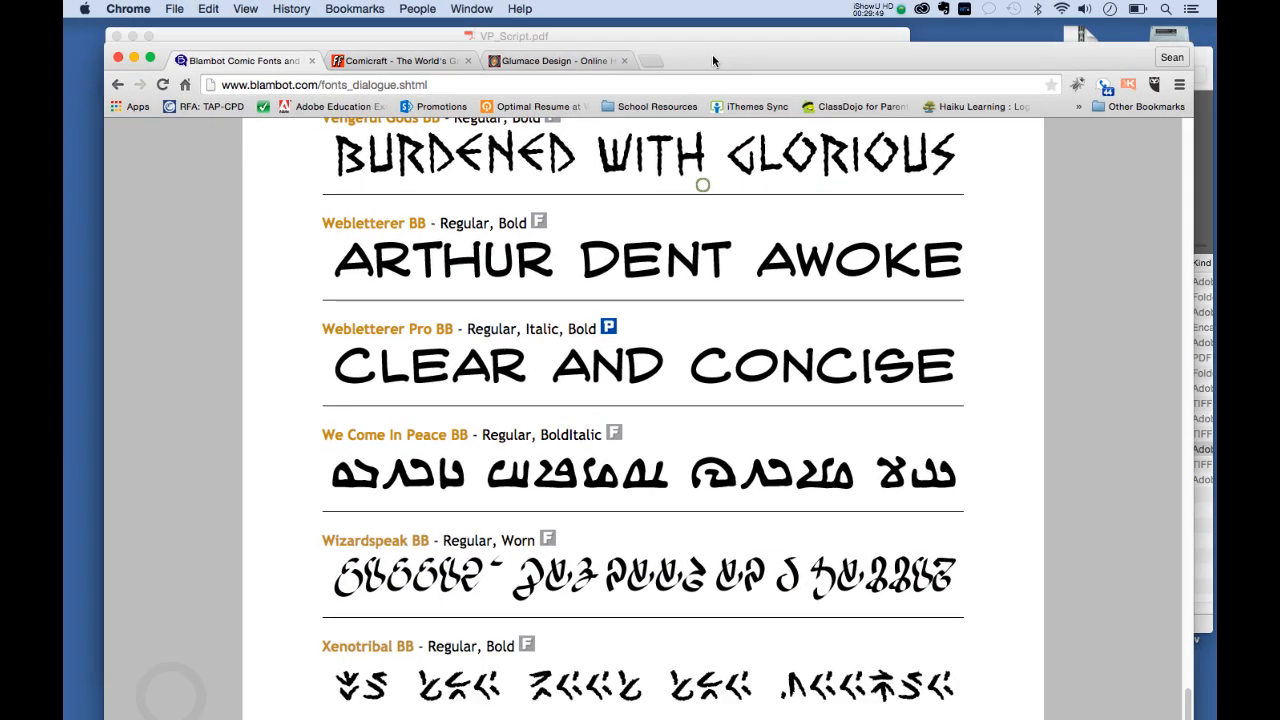
drag(713, 61, 715, 43)
click(600, 45)
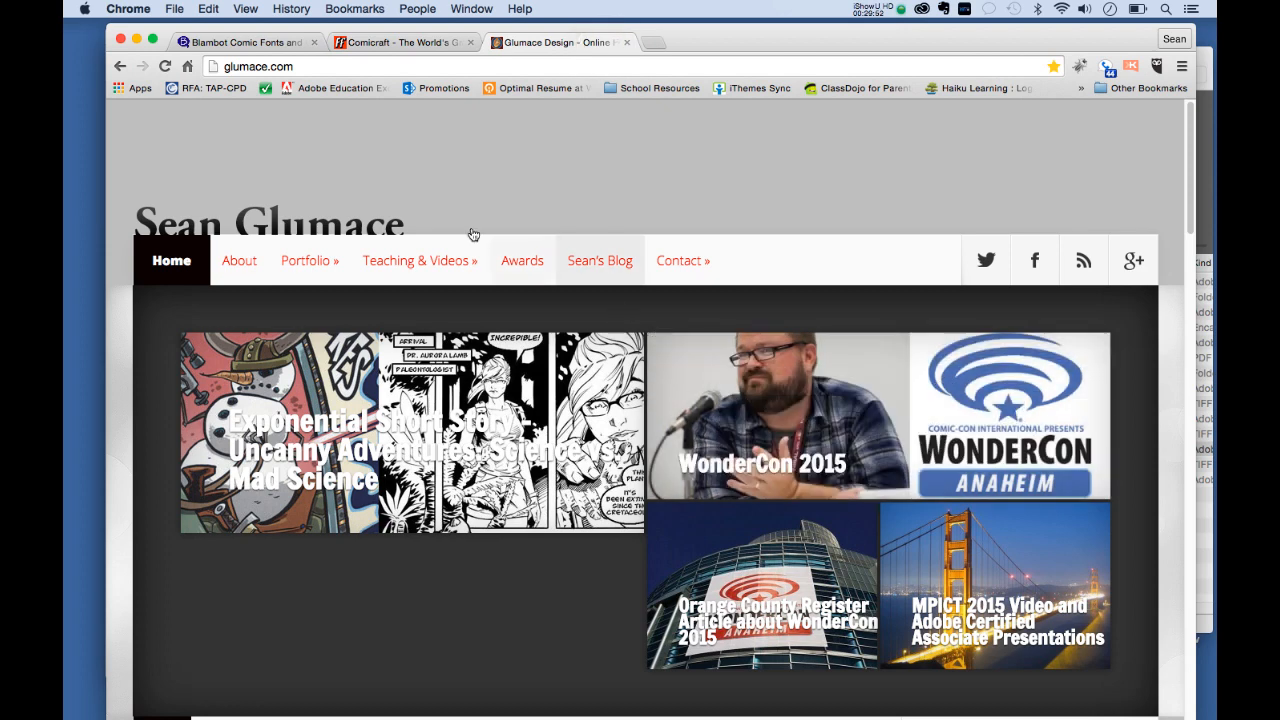
Step: Open letteringcomics.com and look through the 10/18/14 and 10/19/14 workshop videos on its home page
click(322, 60)
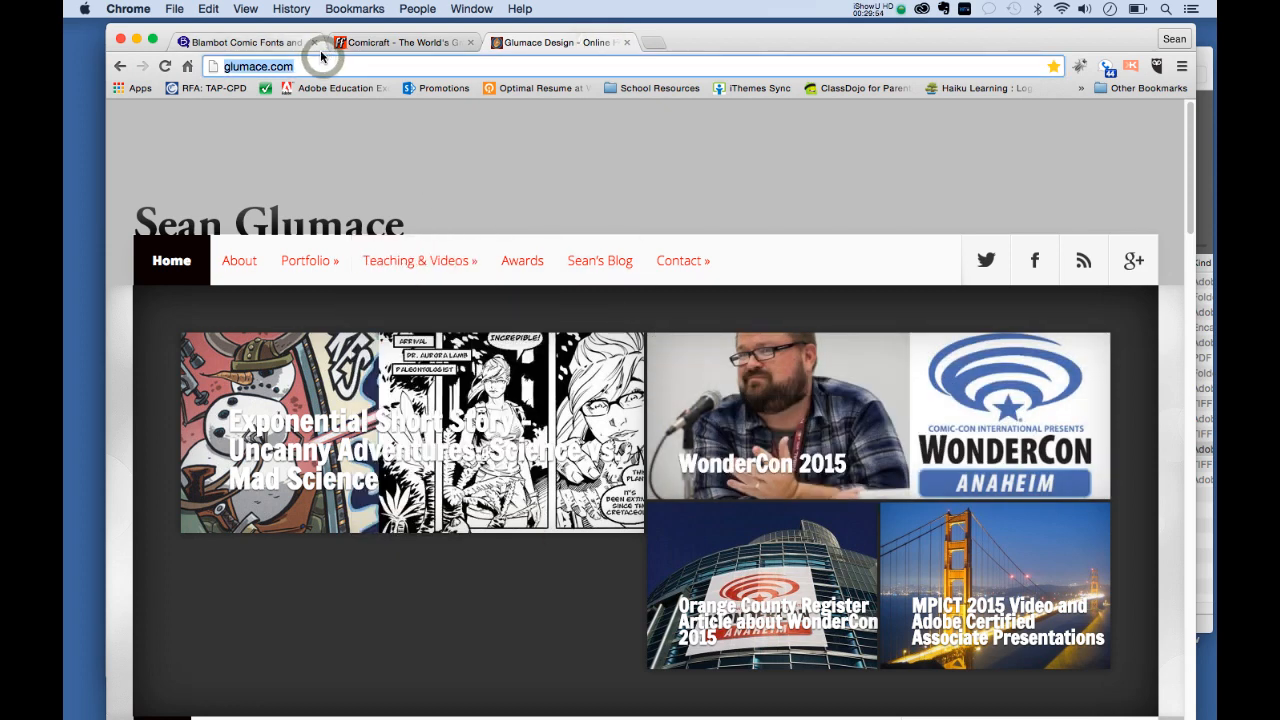
text(letteringcomics)
key(Return)
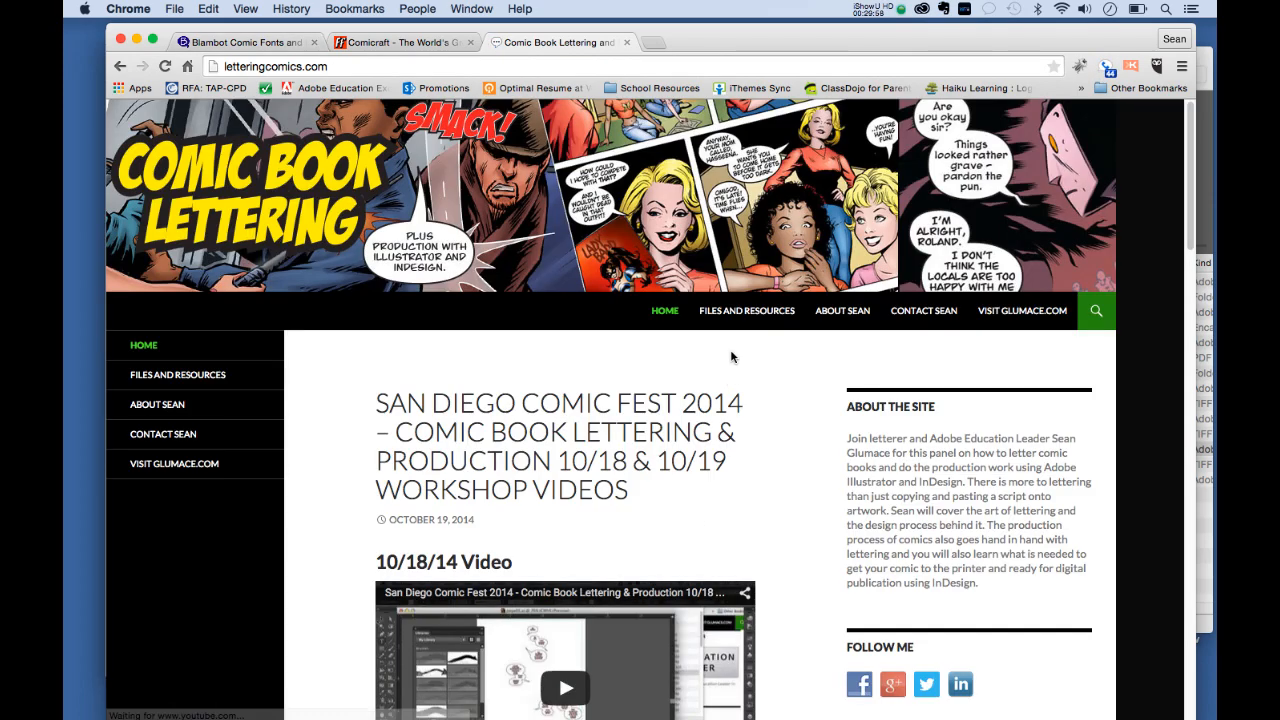
scroll(731, 357, down, 3)
scroll(731, 357, down, 1)
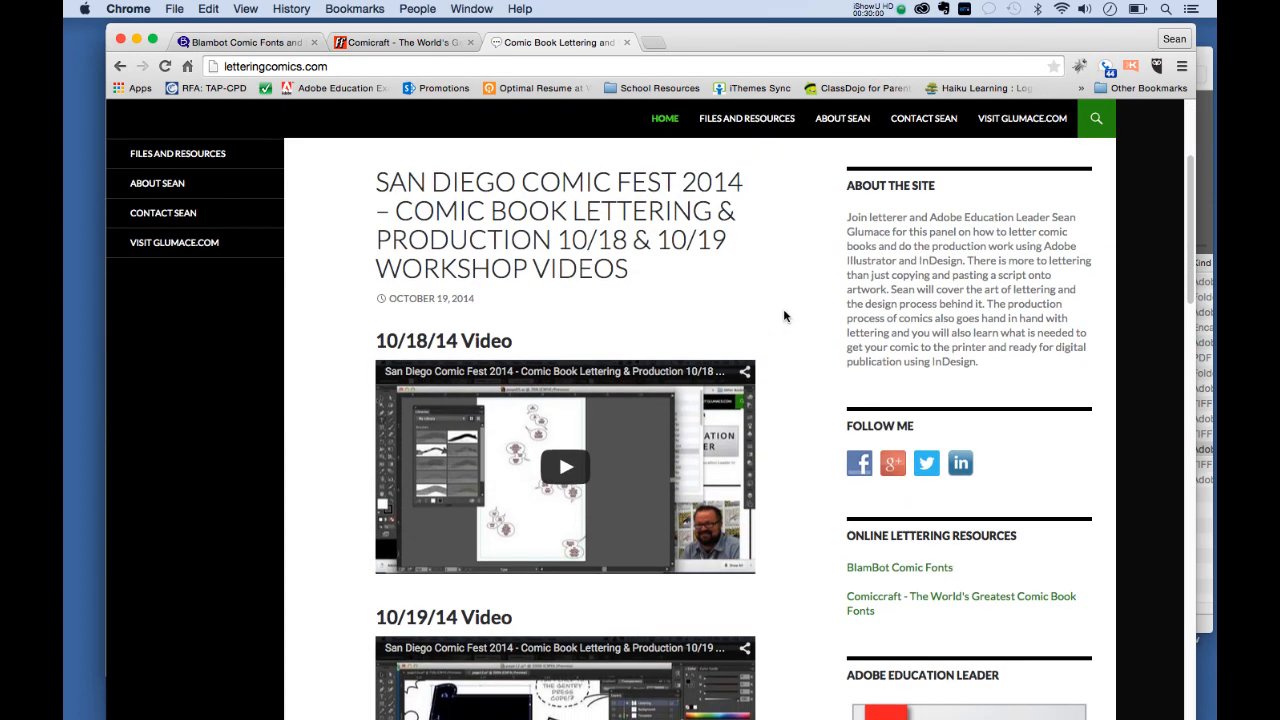
scroll(784, 316, down, 4)
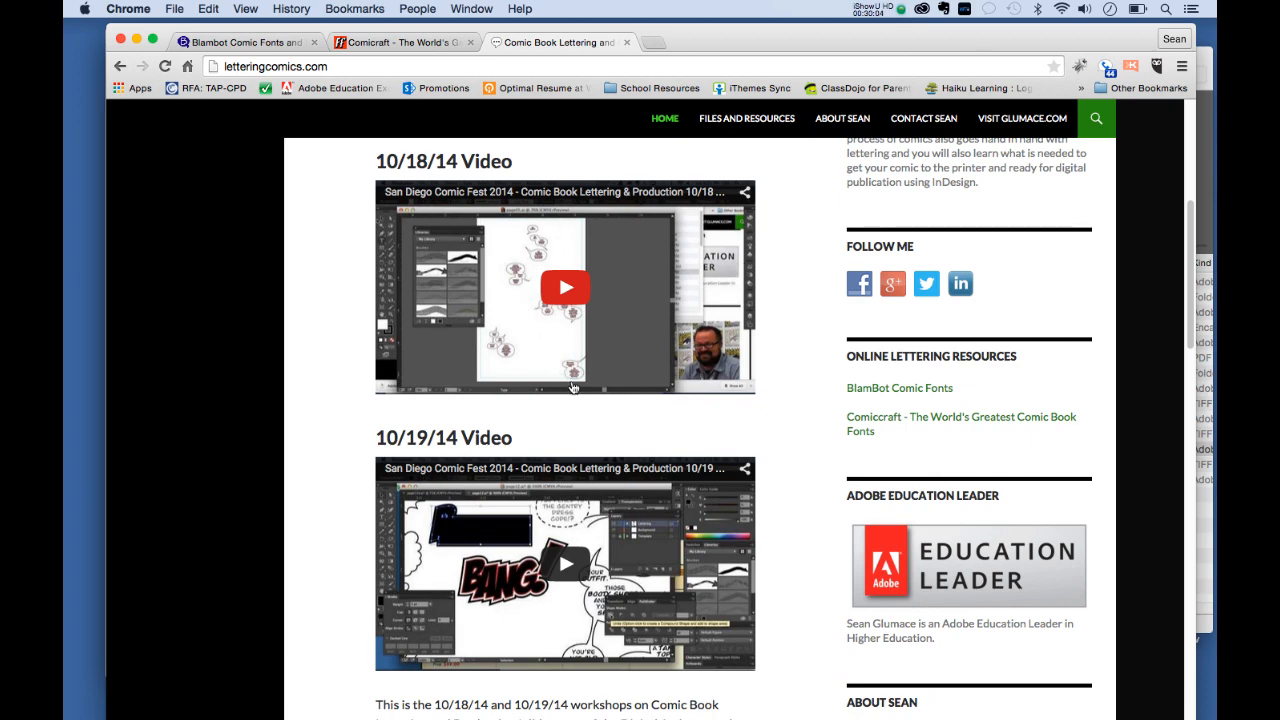
scroll(576, 400, down, 2)
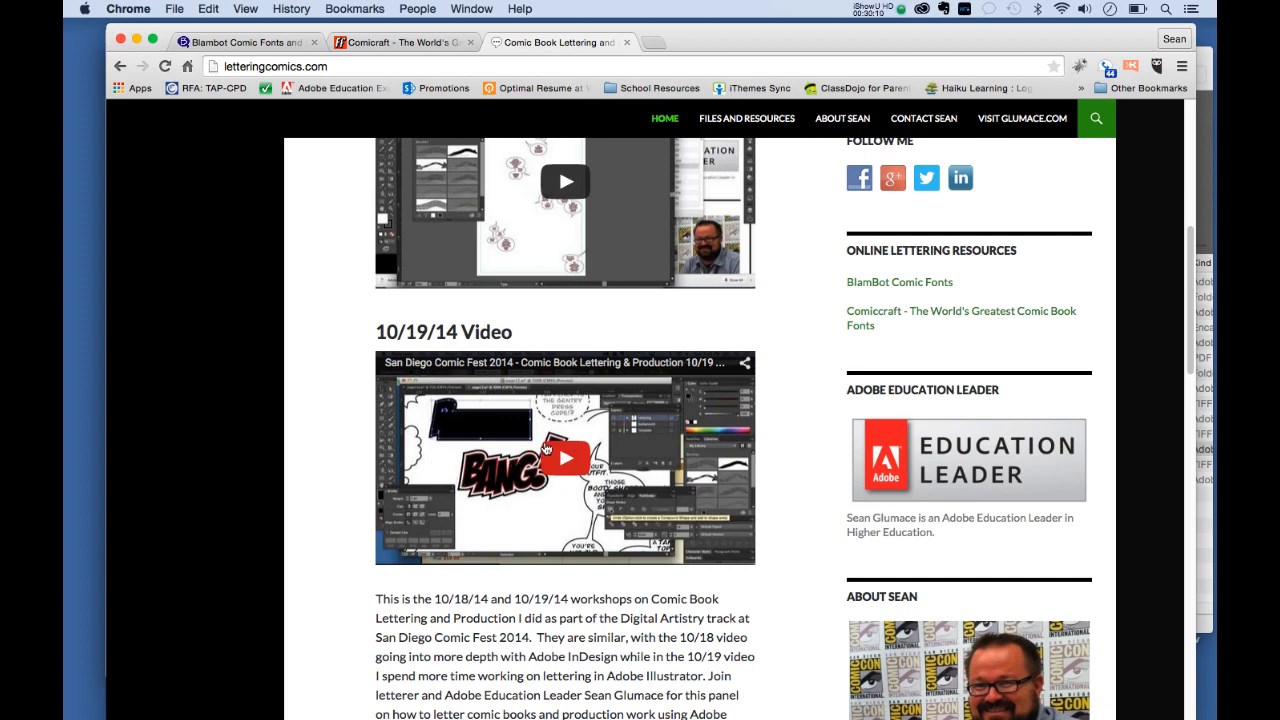
scroll(548, 450, up, 10)
Step: View the Comicraft and Blambot font websites already open in the browser, and minimize the browser window
click(398, 44)
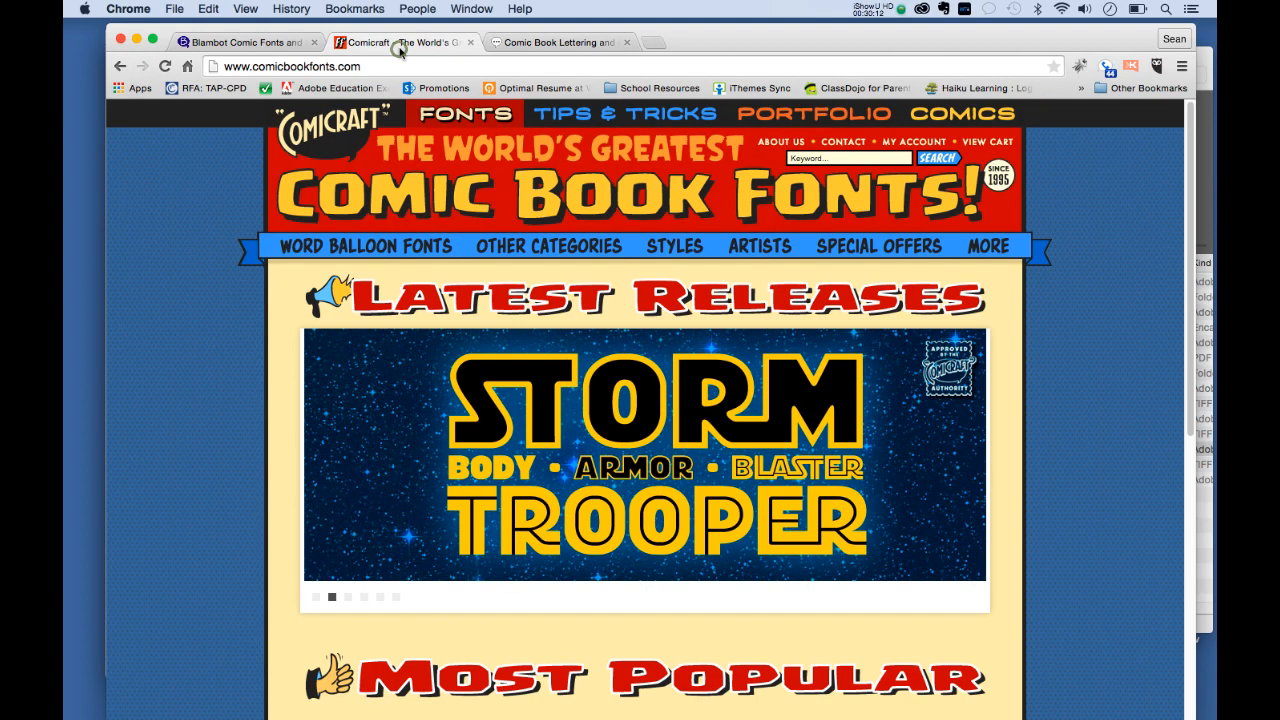
click(262, 42)
click(137, 38)
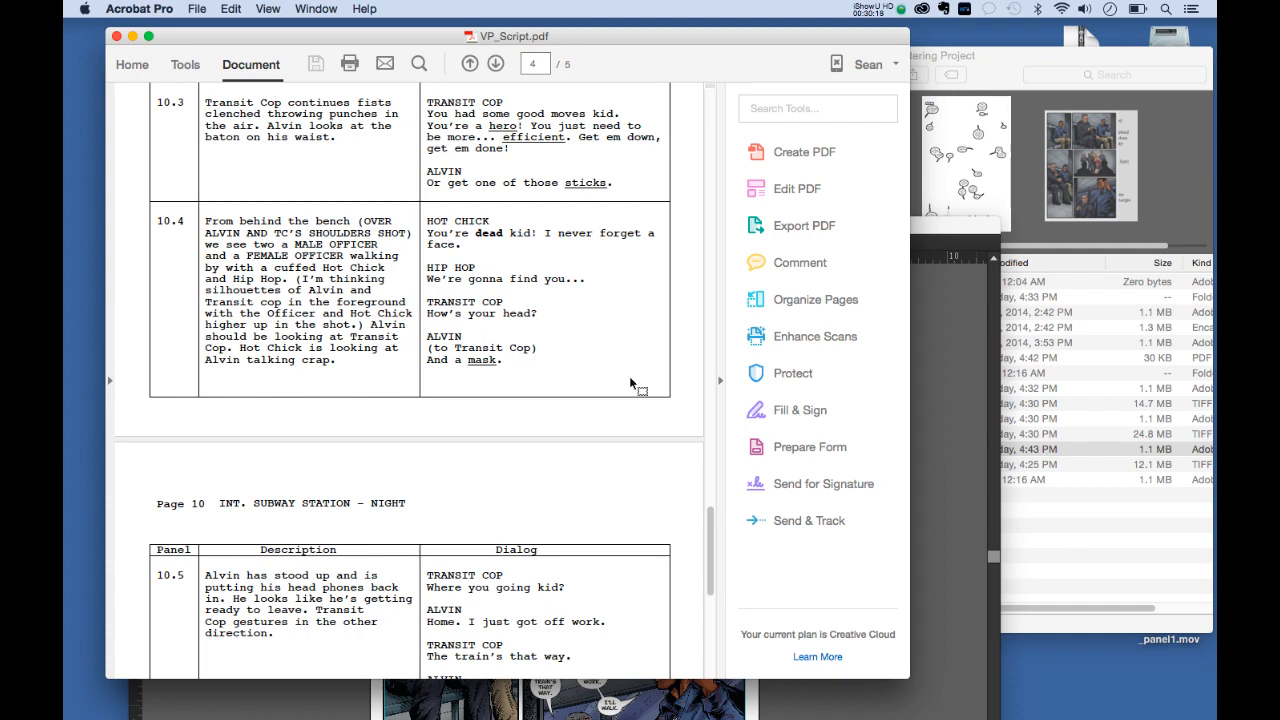
Step: Minimize the page11.ai window and open indesign_layout.indd in InDesign from the Comic Book Lettering Project folder
click(958, 442)
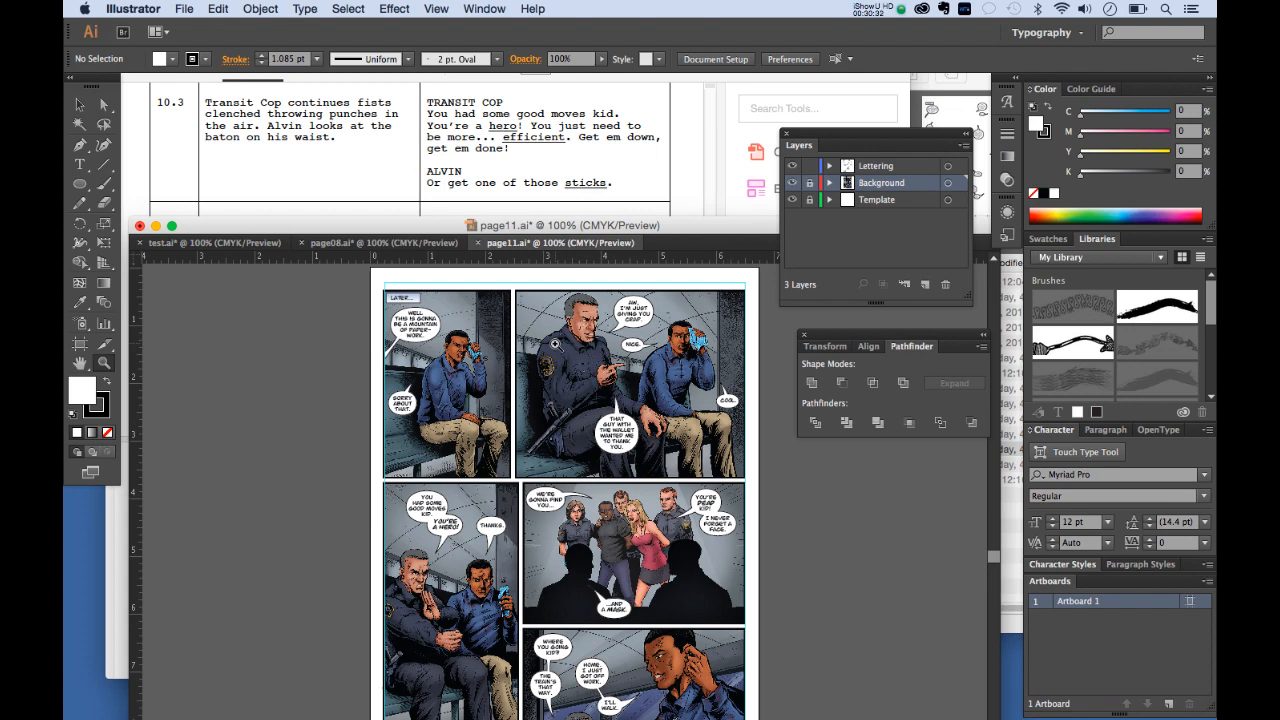
click(156, 226)
click(335, 703)
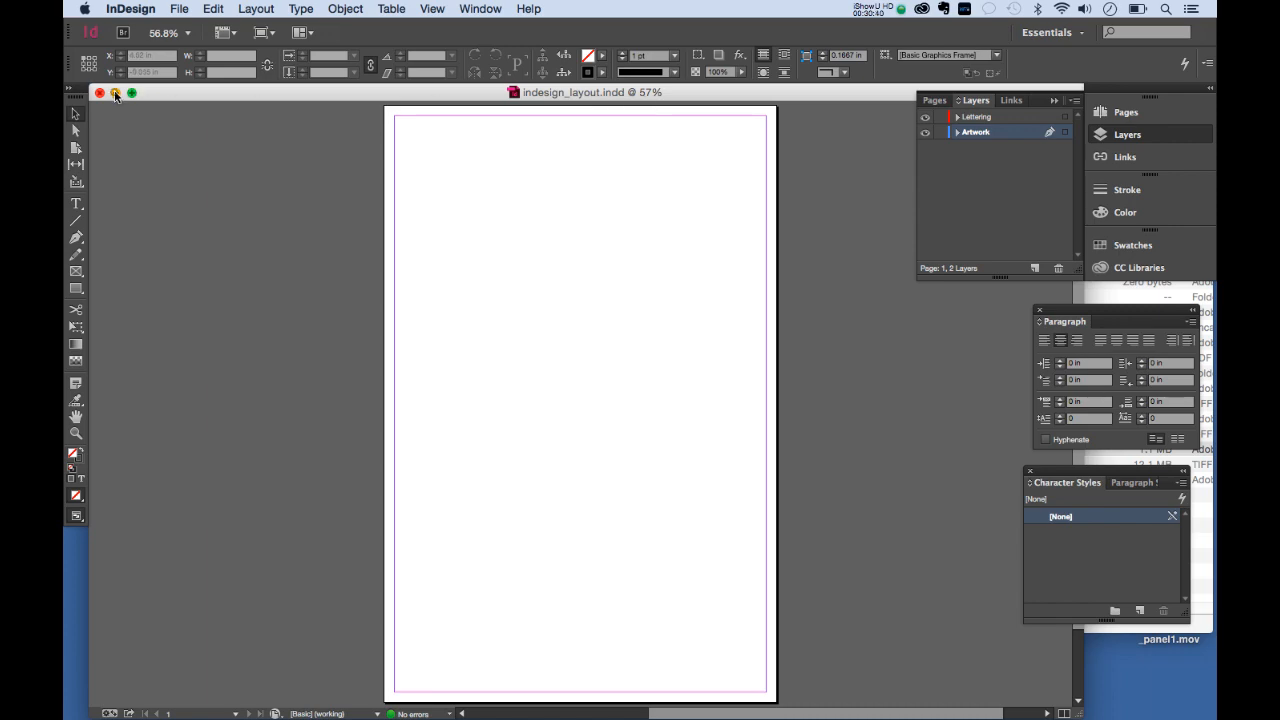
click(115, 93)
click(946, 459)
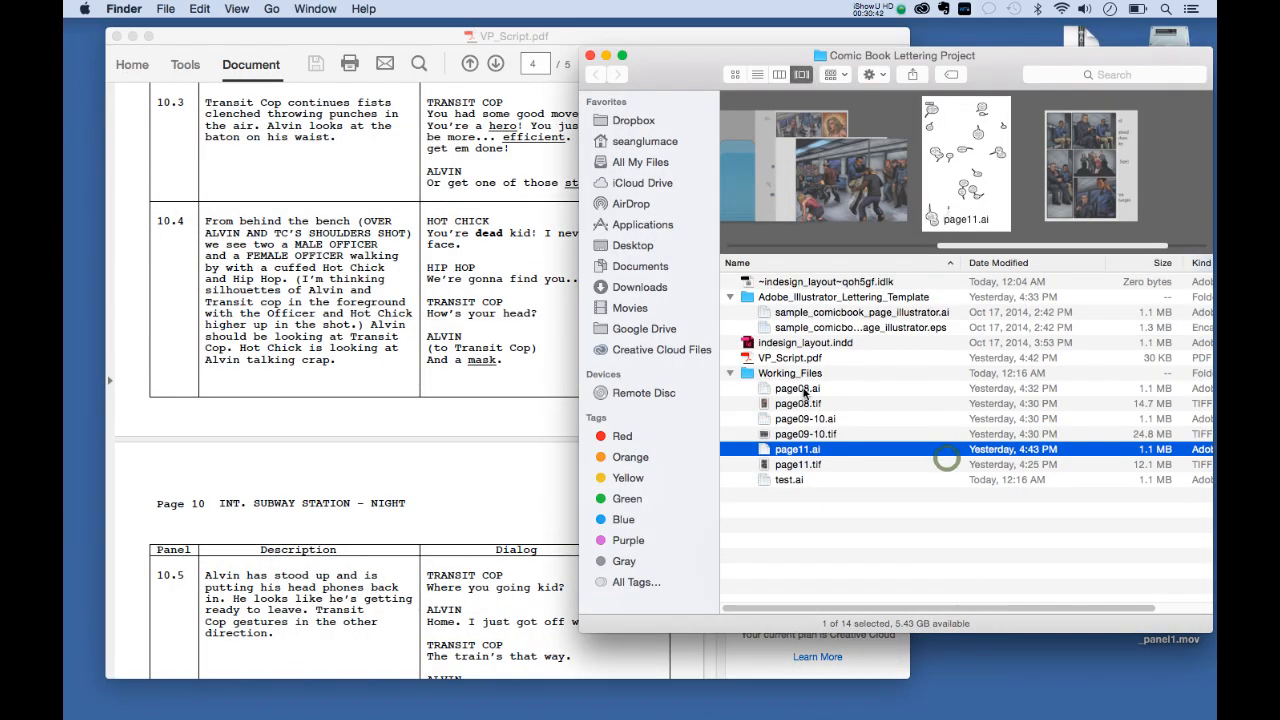
click(799, 345)
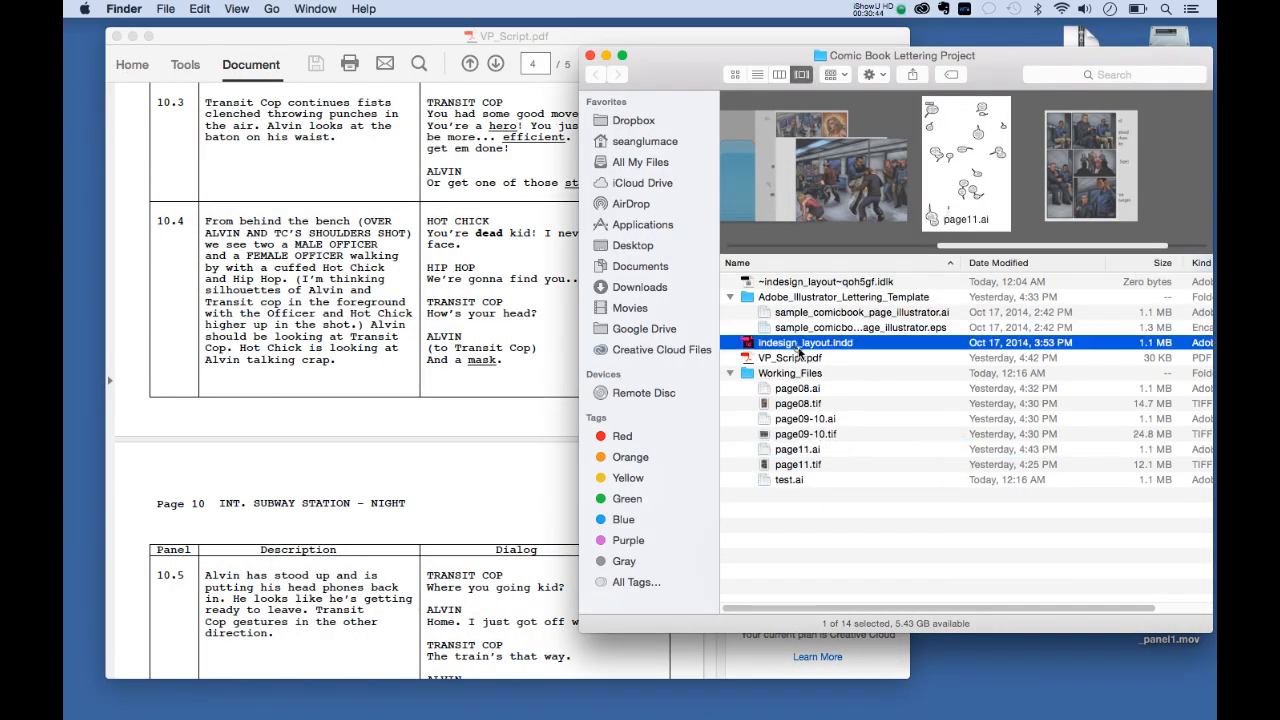
double_click(799, 345)
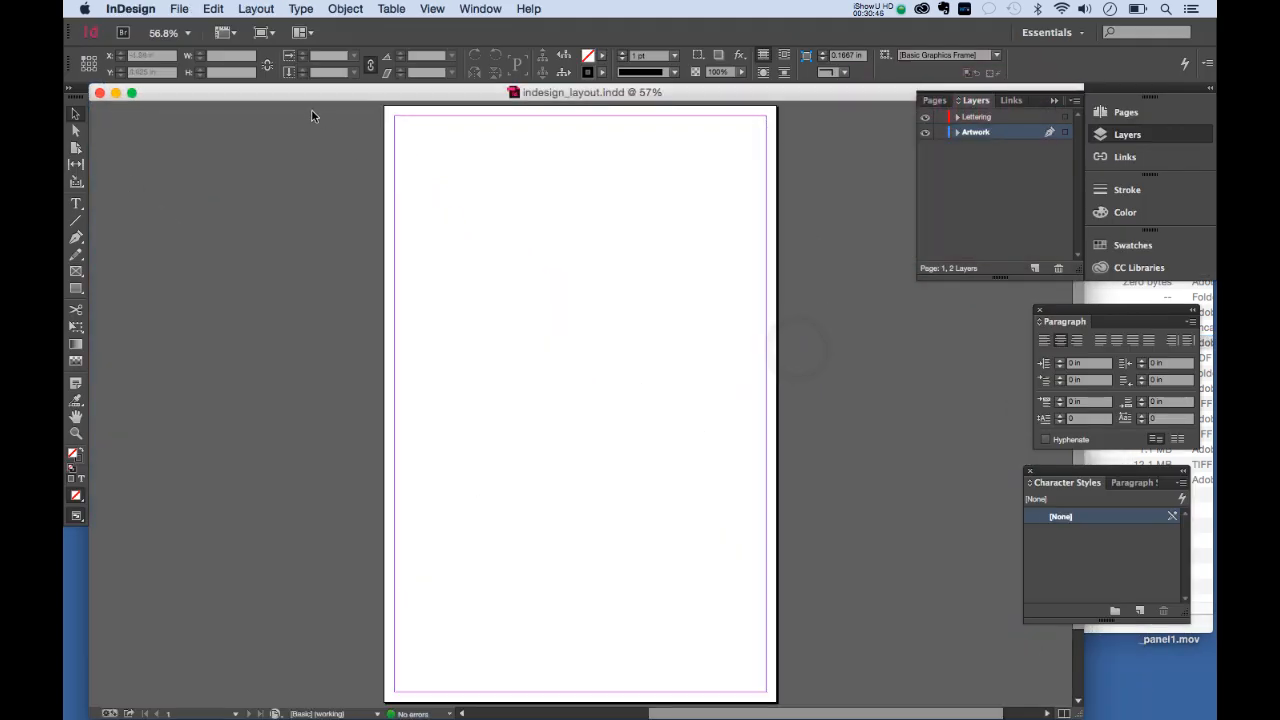
Step: Save the layout under the new name final_layout.indd in the Comic Book Lettering Project folder
click(170, 7)
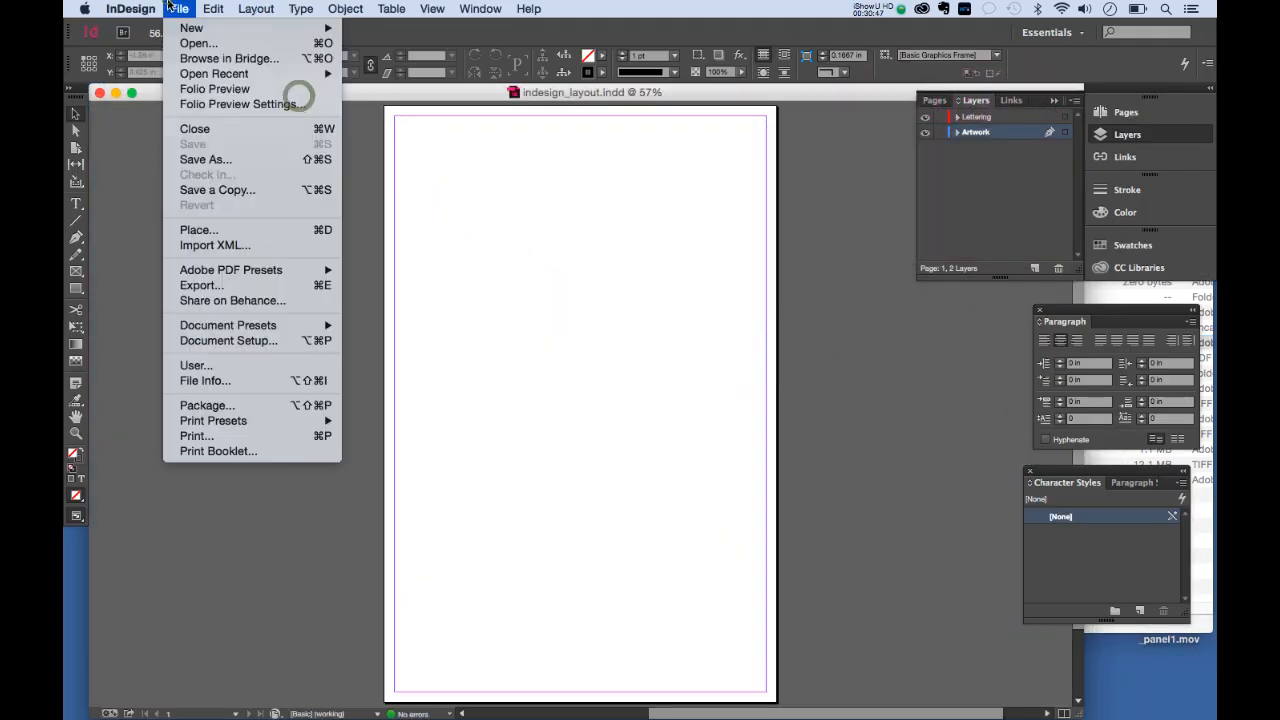
click(227, 159)
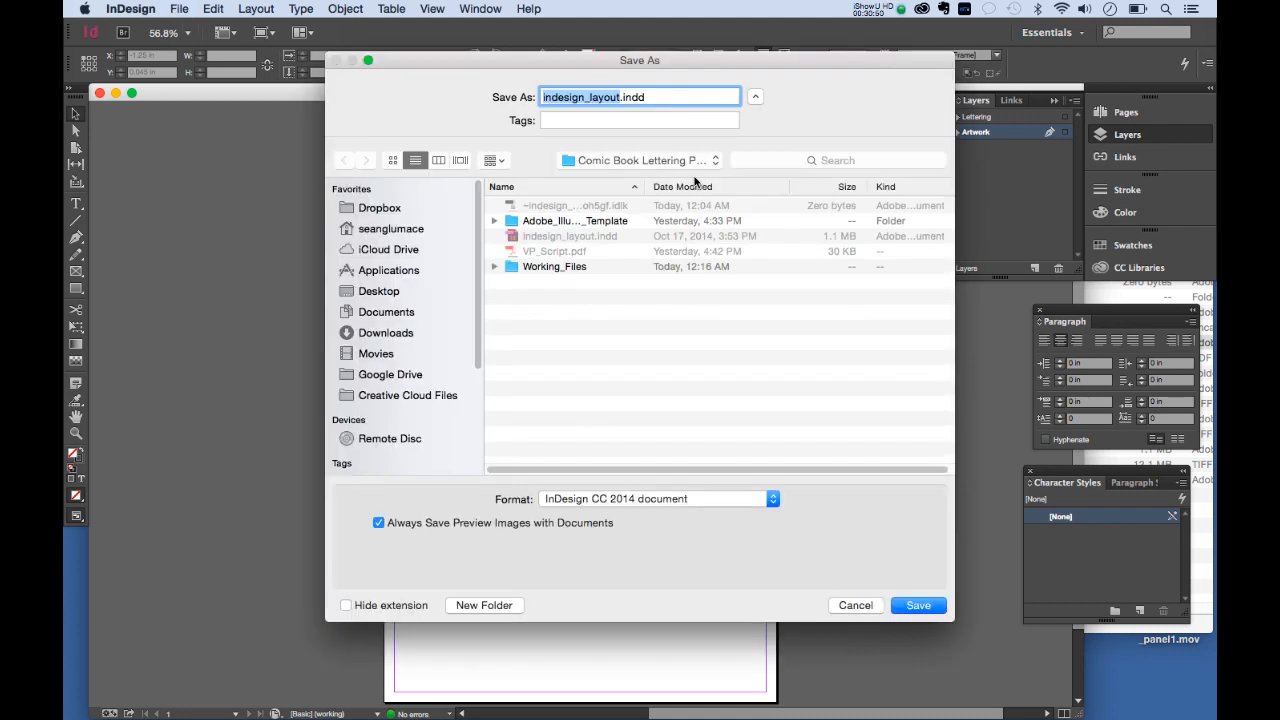
text(final_)
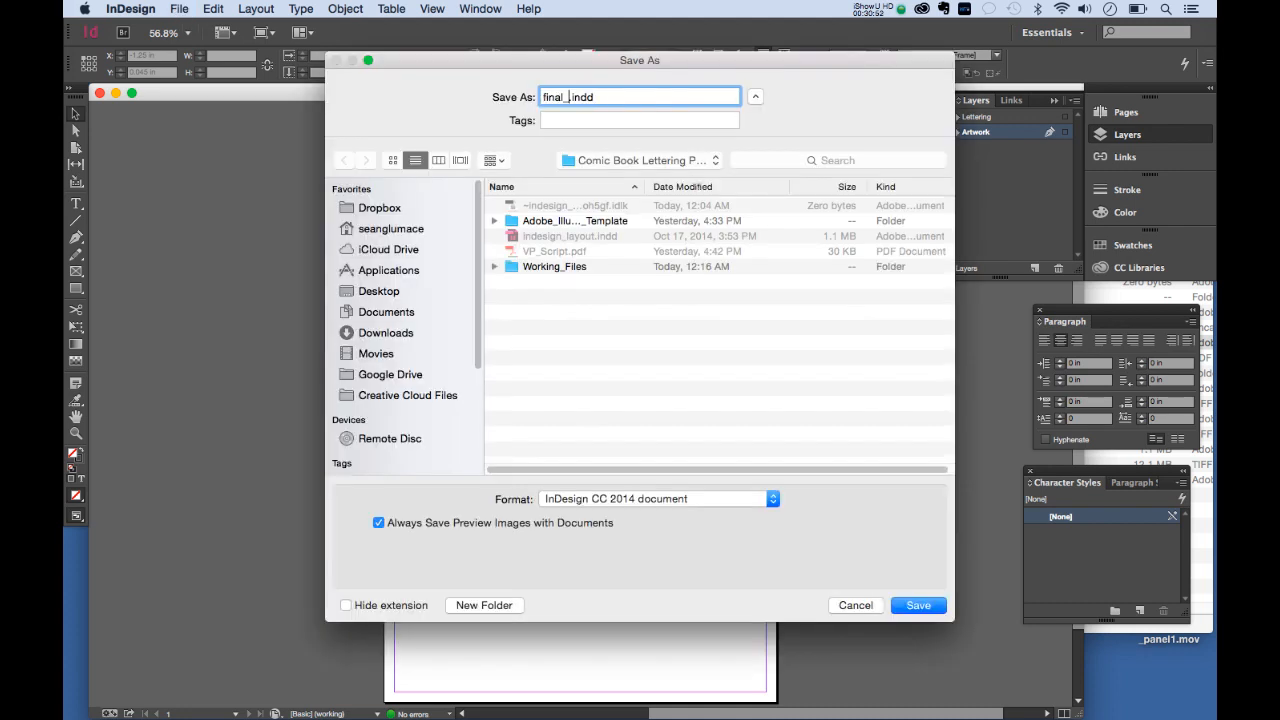
text(layout)
click(907, 605)
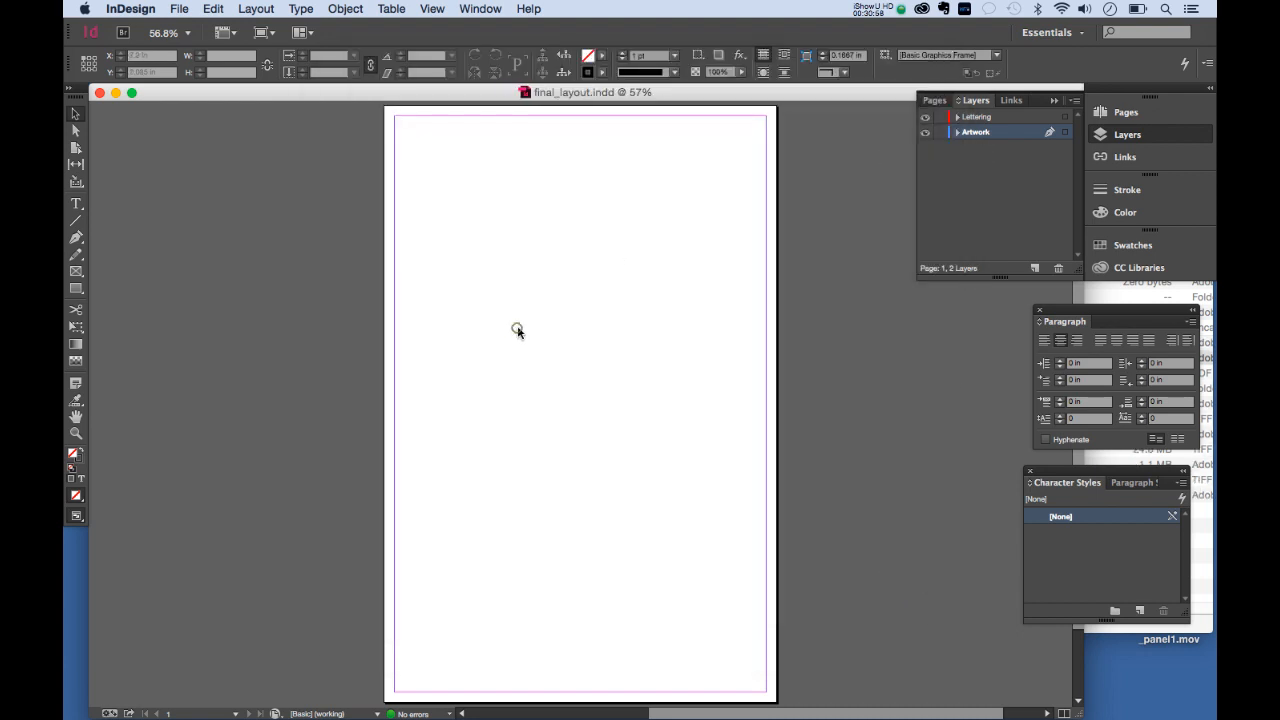
Step: Place page08.tif from Working_Files on the Artwork layer and move it to the page's upper-left corner
click(181, 8)
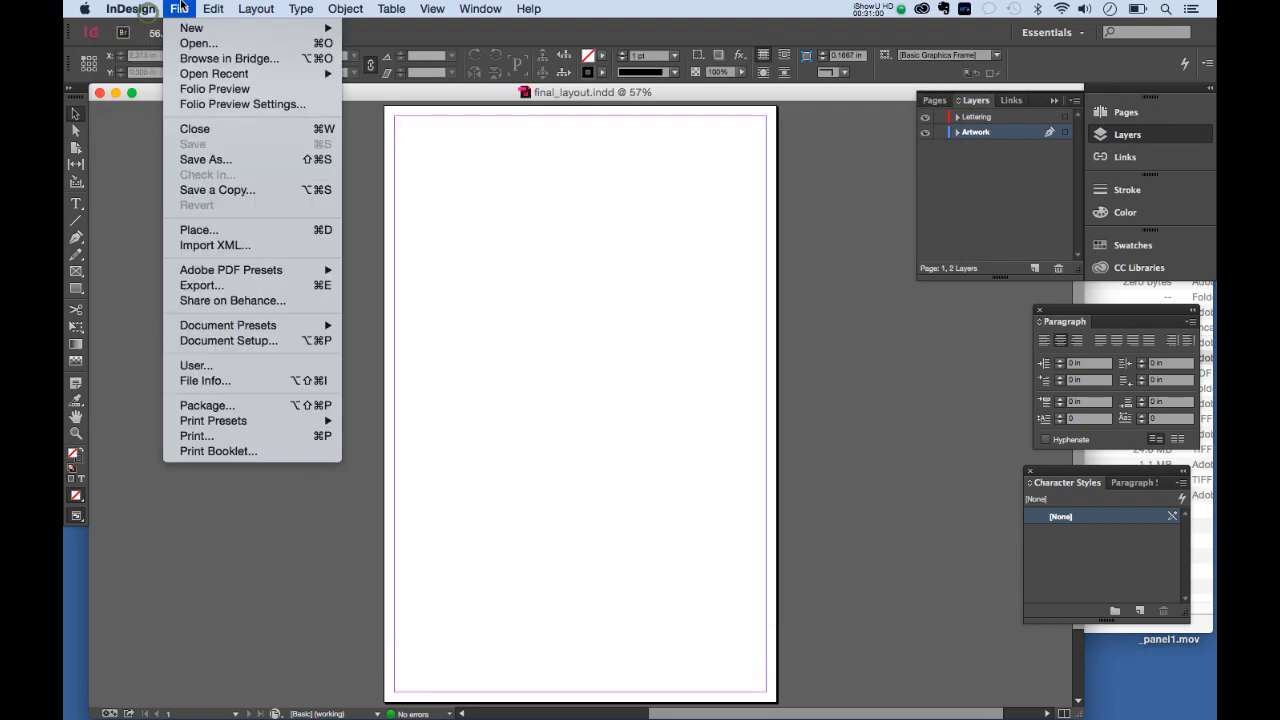
click(212, 232)
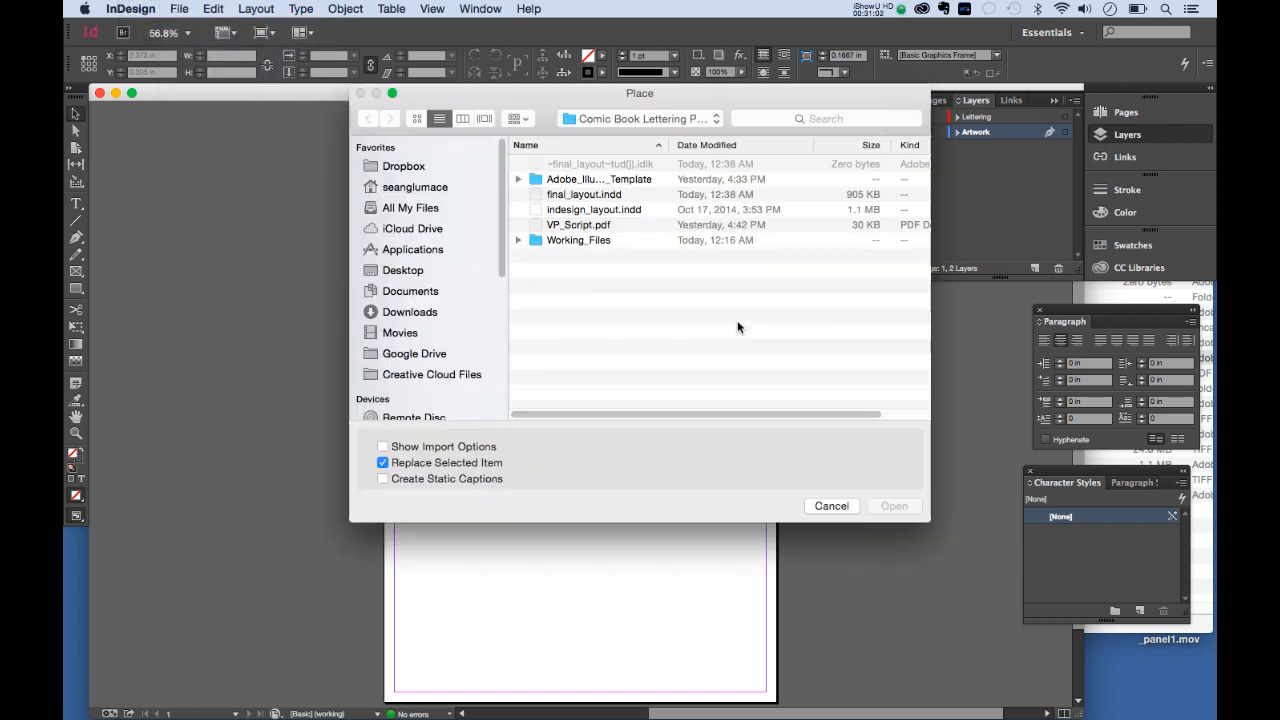
double_click(591, 242)
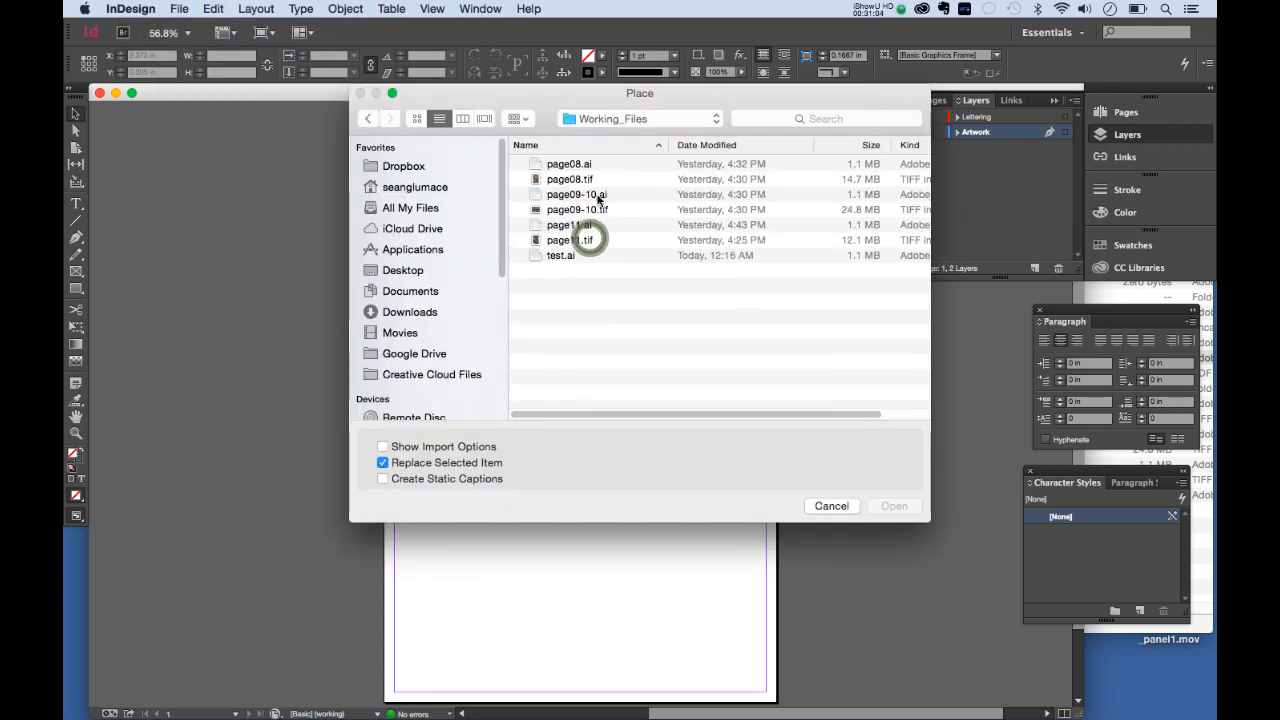
double_click(591, 180)
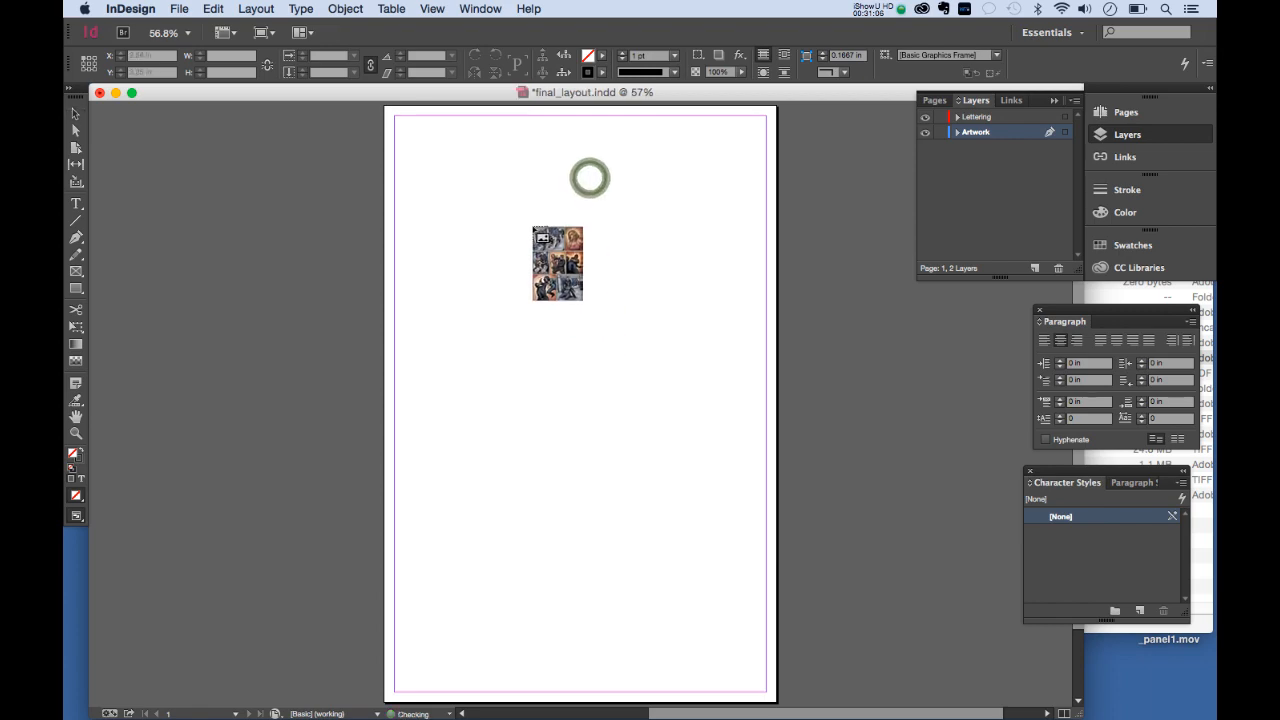
click(499, 222)
drag(591, 298, 482, 188)
scroll(795, 625, down, 2)
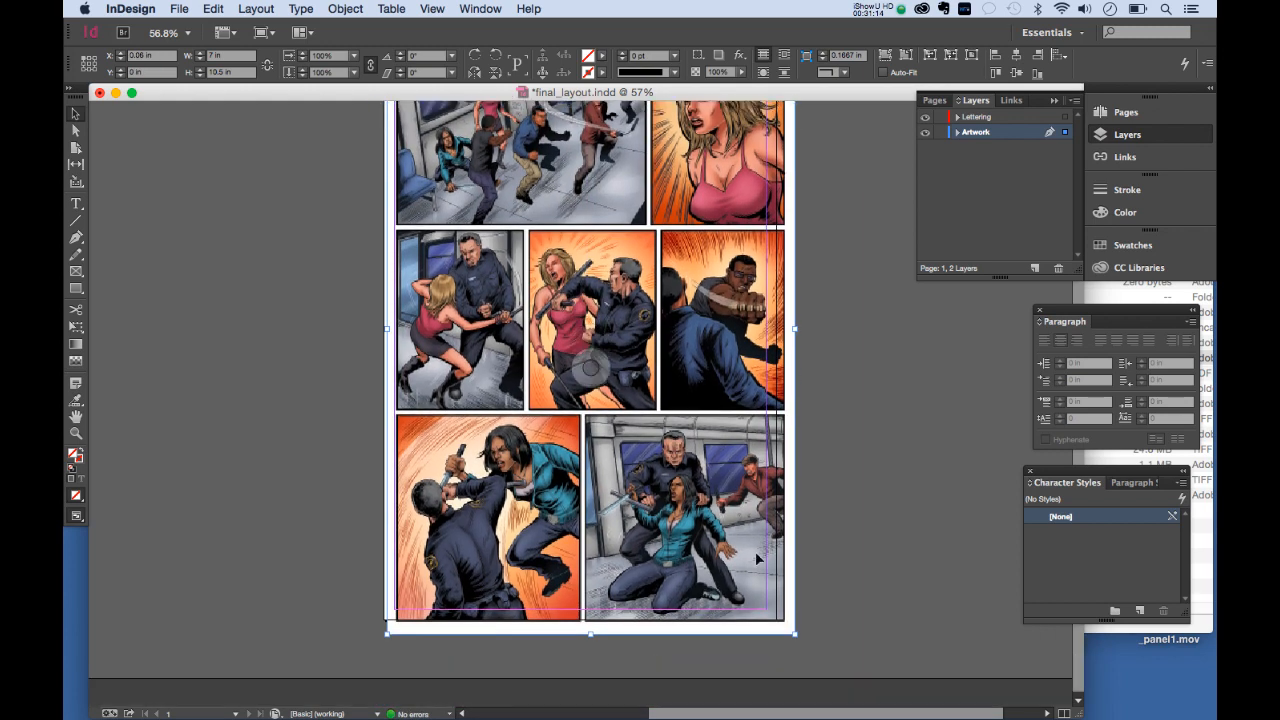
drag(795, 633, 757, 607)
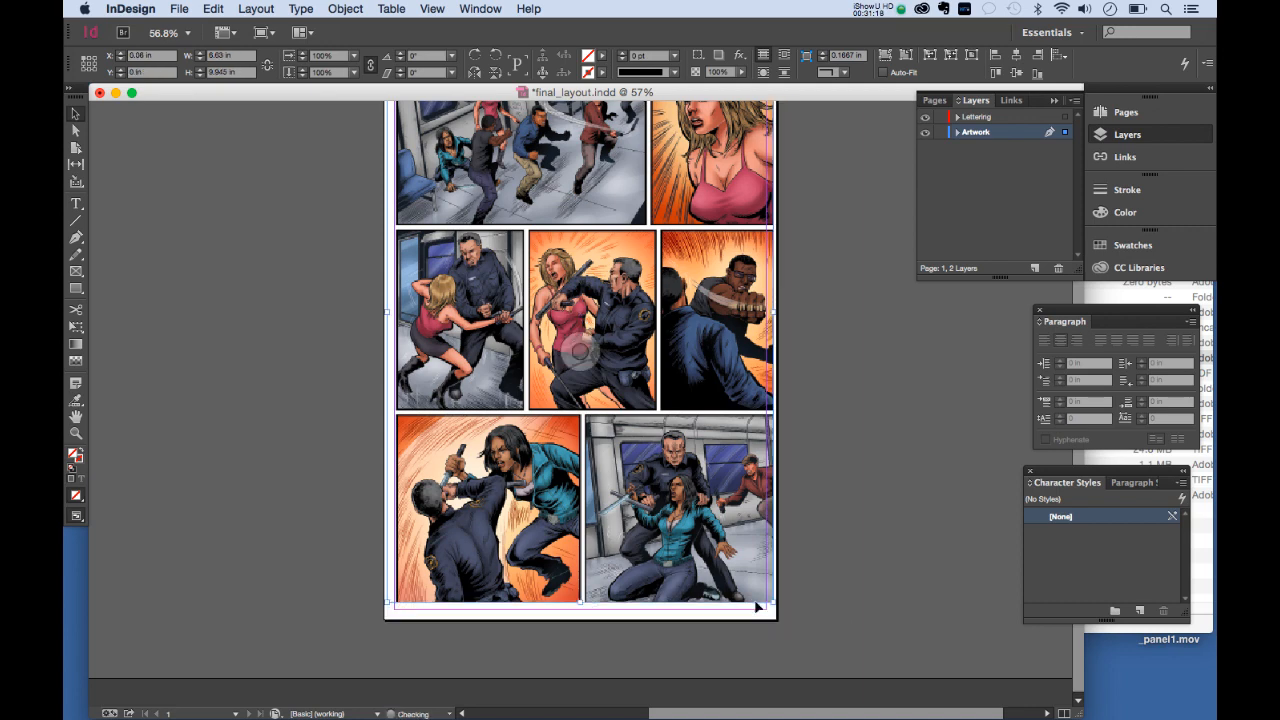
key(ctrl+z)
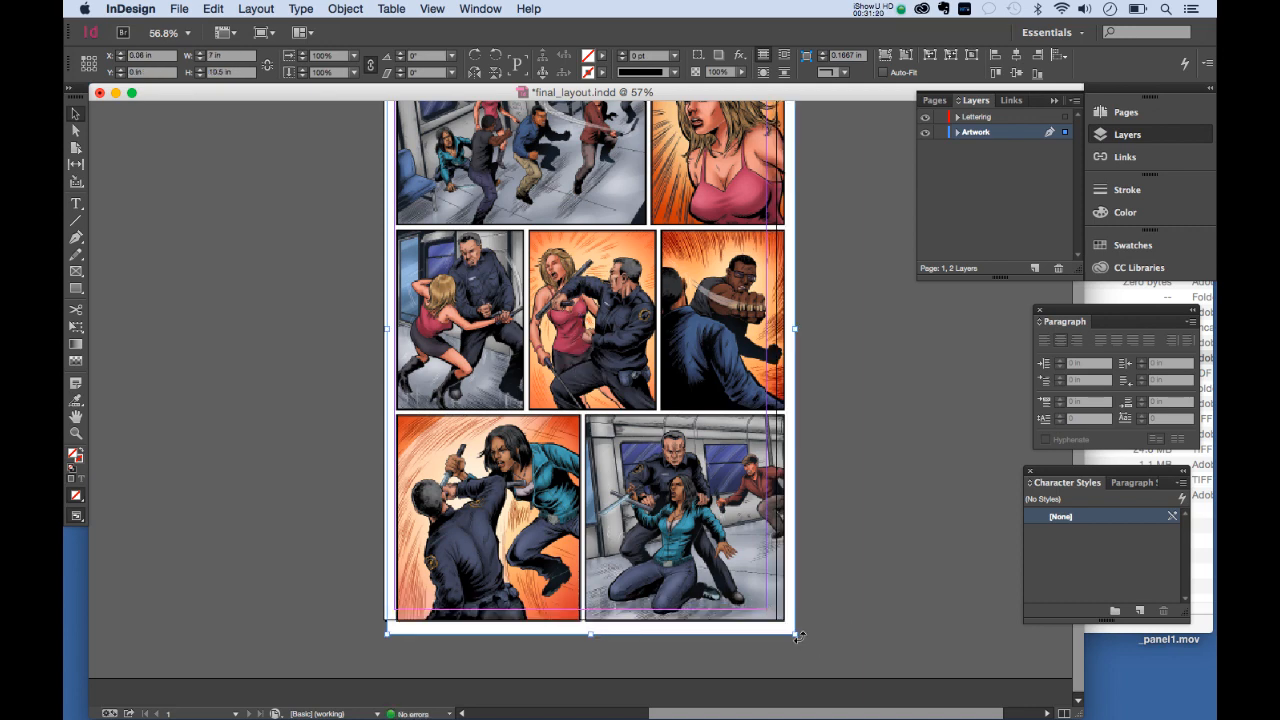
Step: Scale the page08.tif artwork with its frame to about 6.66 × 9.99 in and position it at about X 0.05, Y 0.2 in
drag(795, 635, 758, 603)
drag(592, 297, 594, 304)
scroll(595, 304, up, 5)
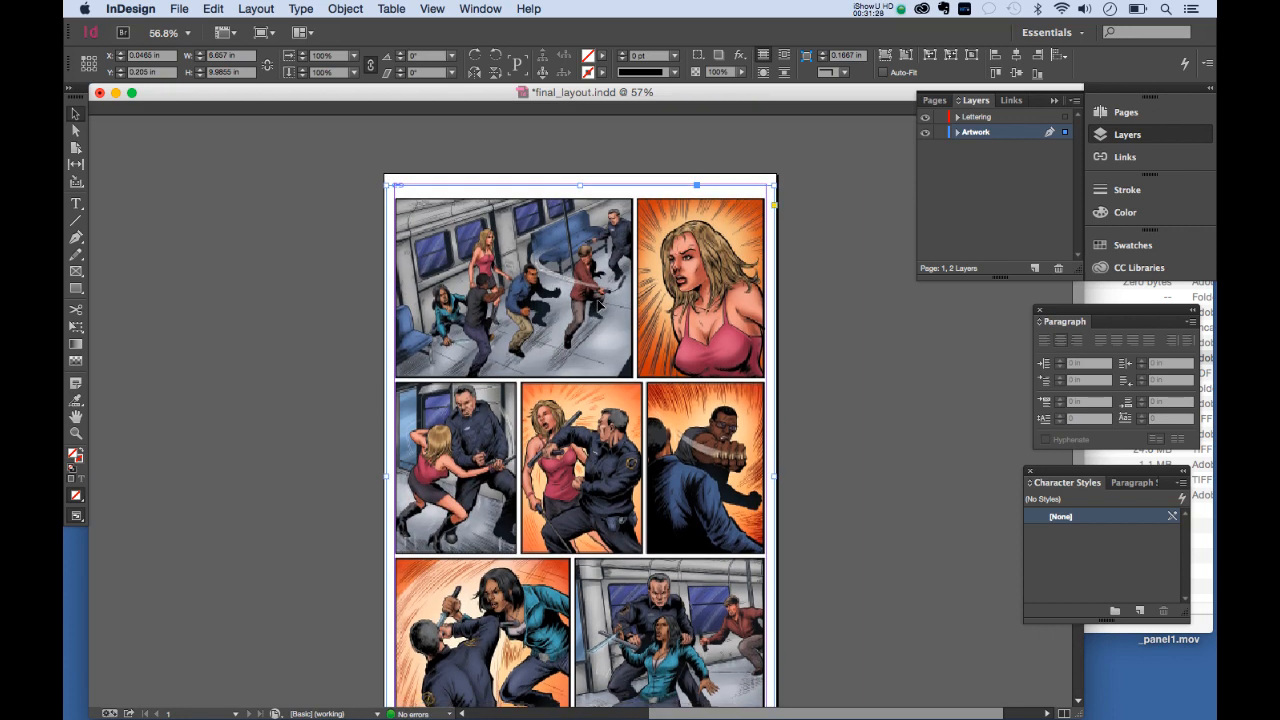
Step: Deselect the artwork, lock the Artwork layer and make the Lettering layer active
right_click(597, 303)
click(300, 238)
click(940, 132)
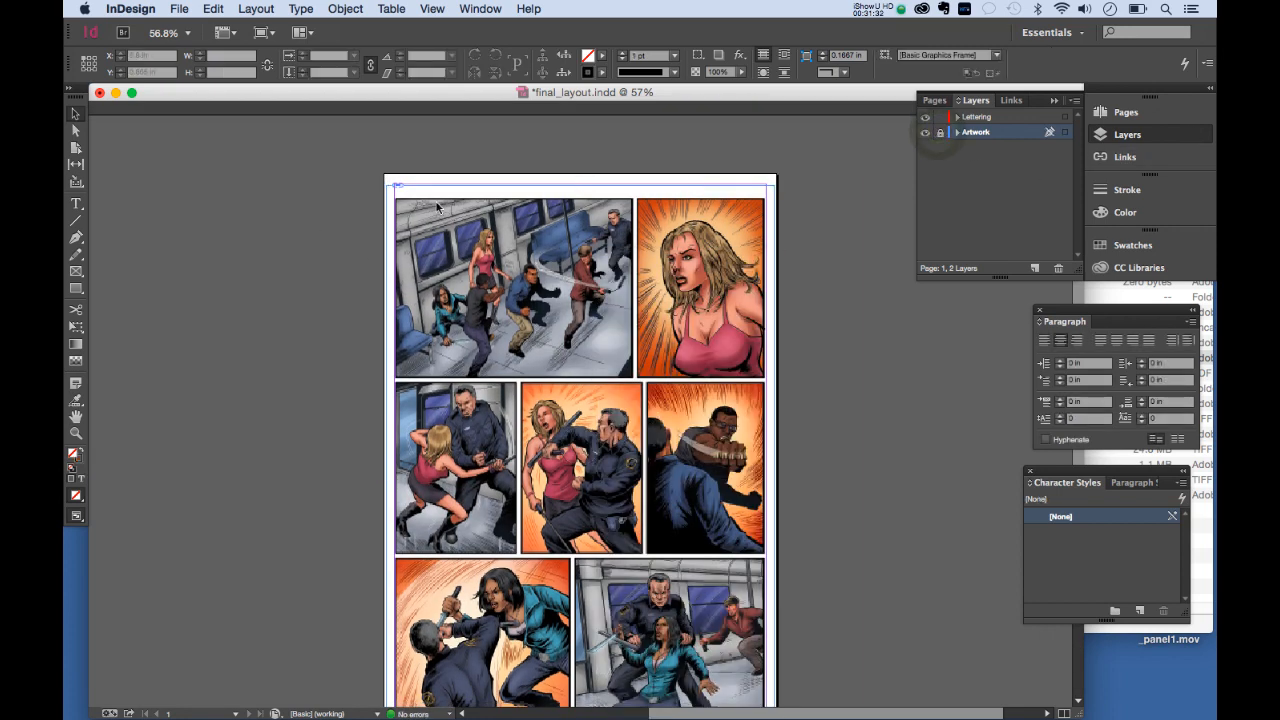
click(980, 117)
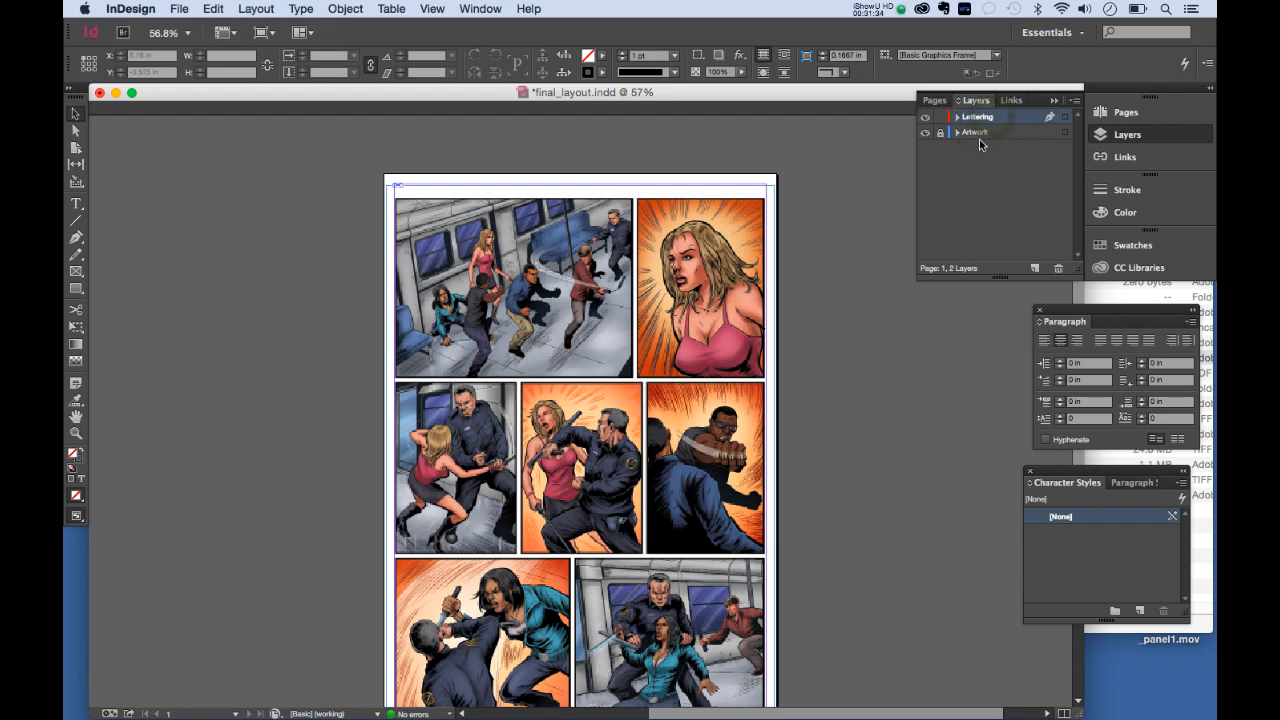
Step: Place page08.ai on the Lettering layer and align its upper-left corner with the artwork's, at about X 0.05, Y 0.2 in
click(179, 8)
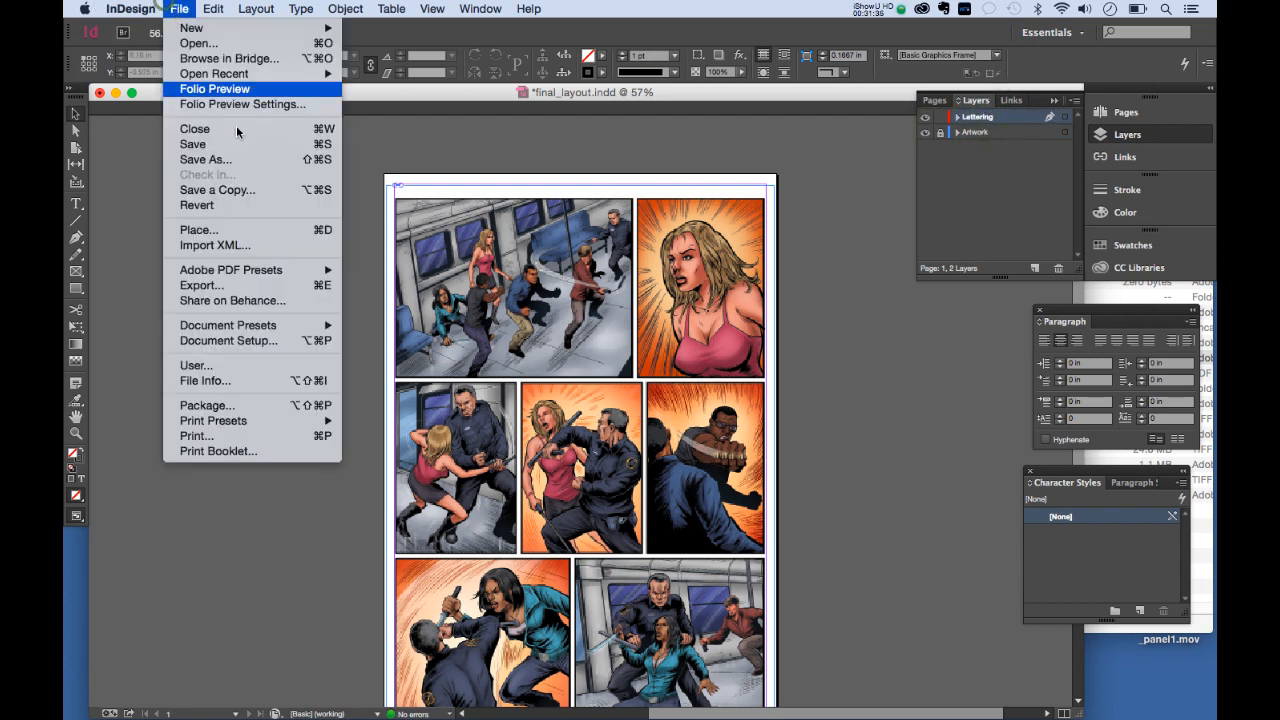
click(269, 236)
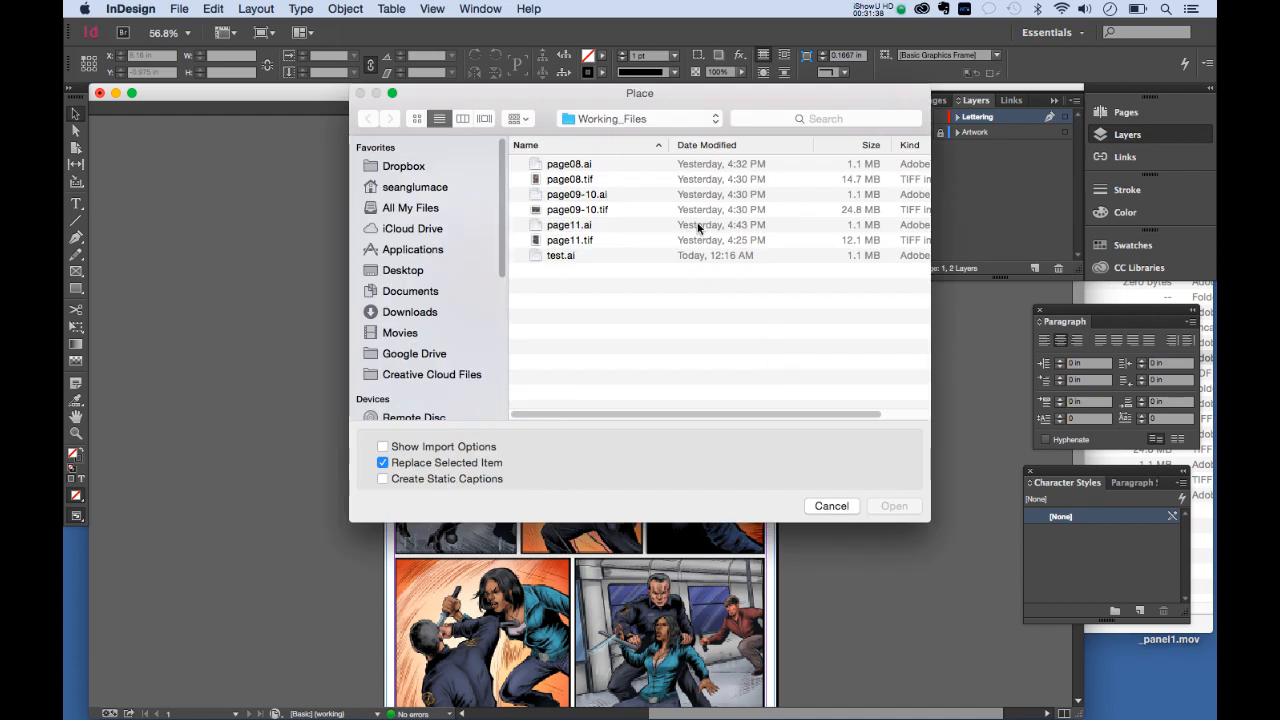
double_click(570, 164)
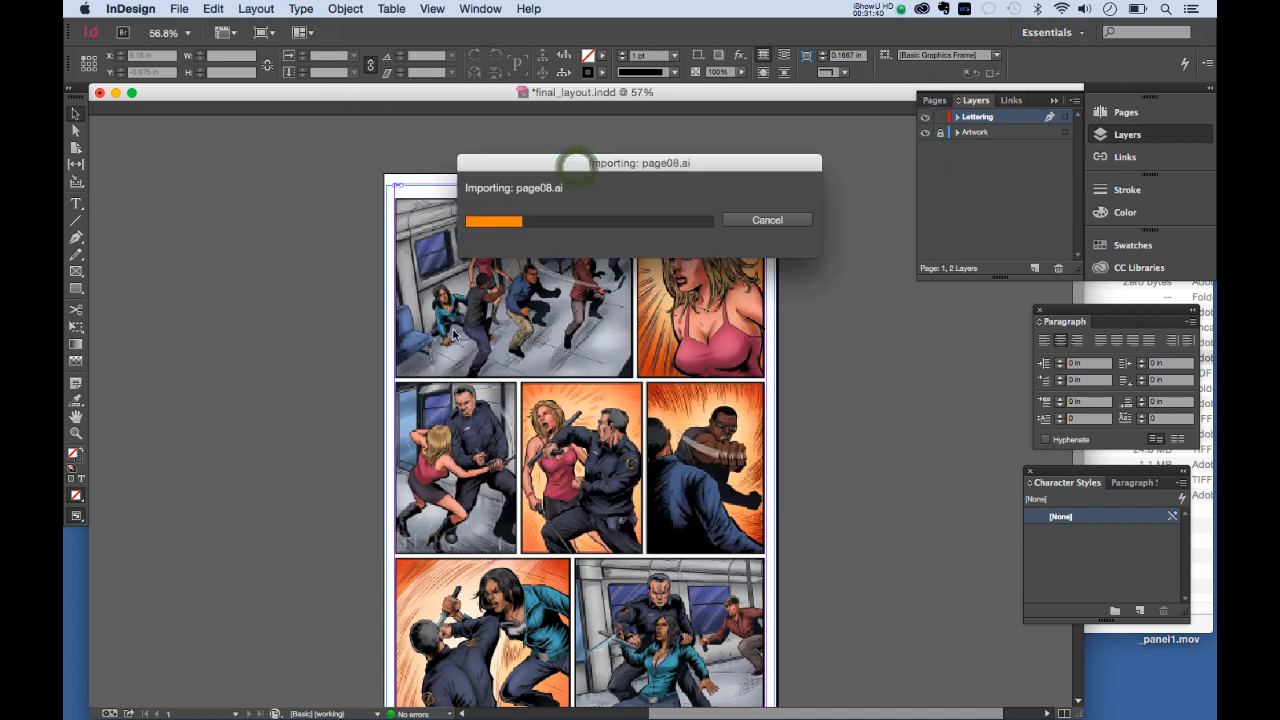
click(445, 239)
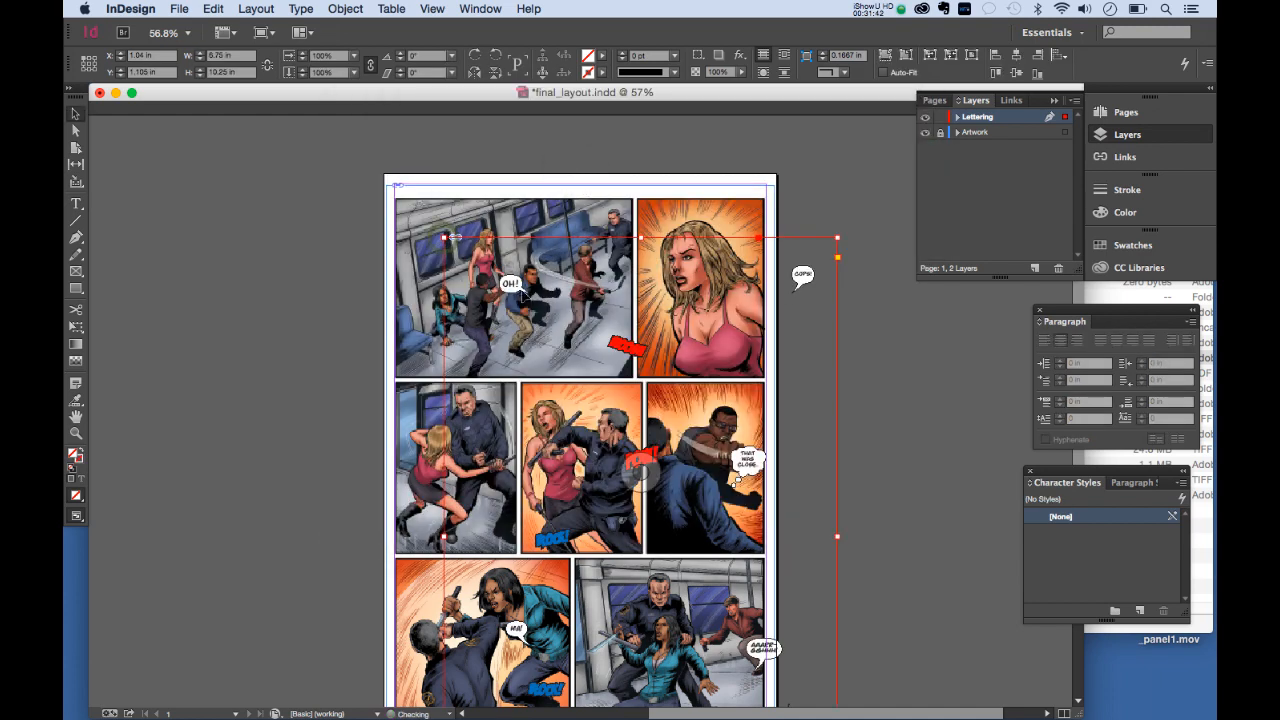
drag(470, 242, 463, 232)
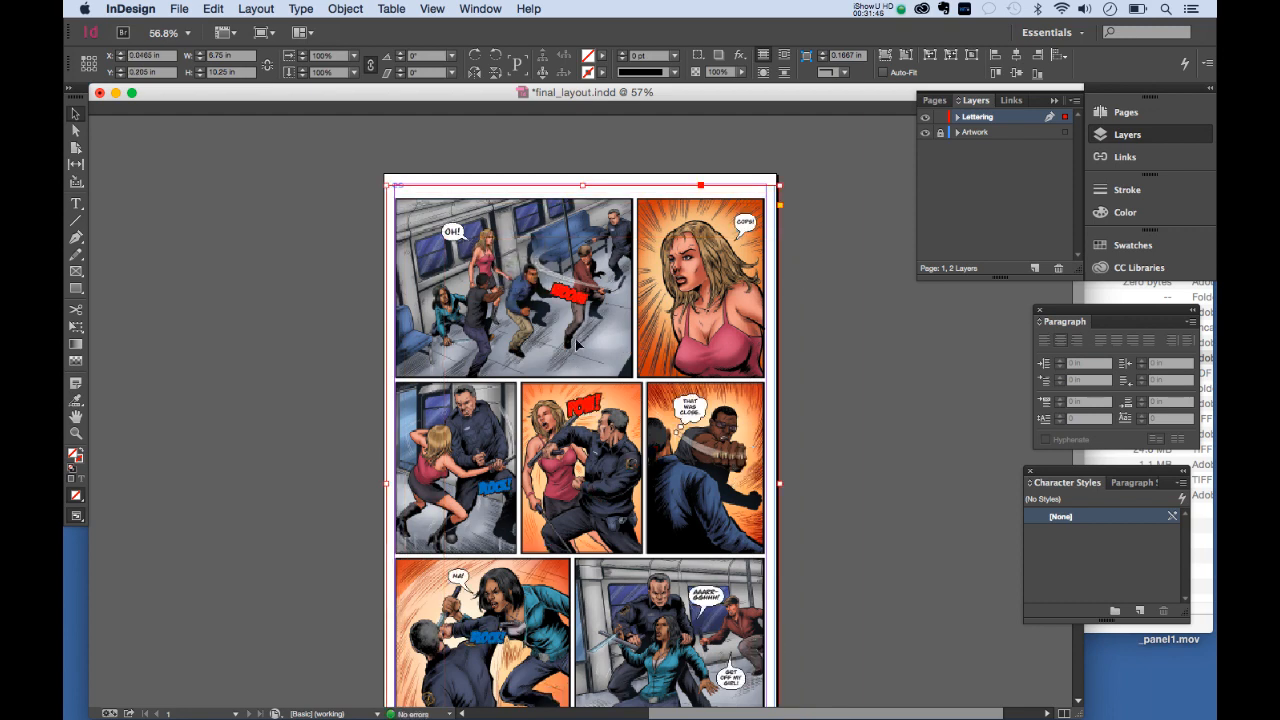
Step: Nudge the placed page08.ai lettering up to Y 0.1217 in and deselect it
scroll(576, 344, down, 5)
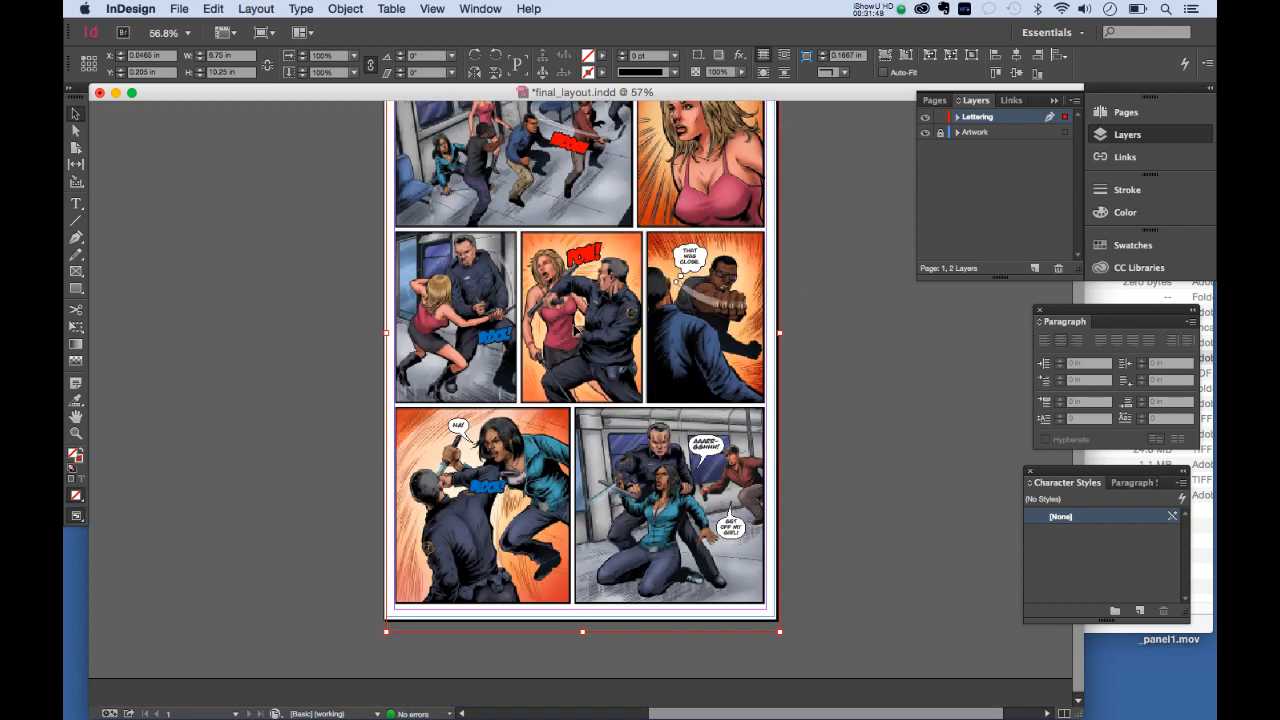
key(Up)
key(Up)
key(Up)
key(Up)
key(Up)
key(Up)
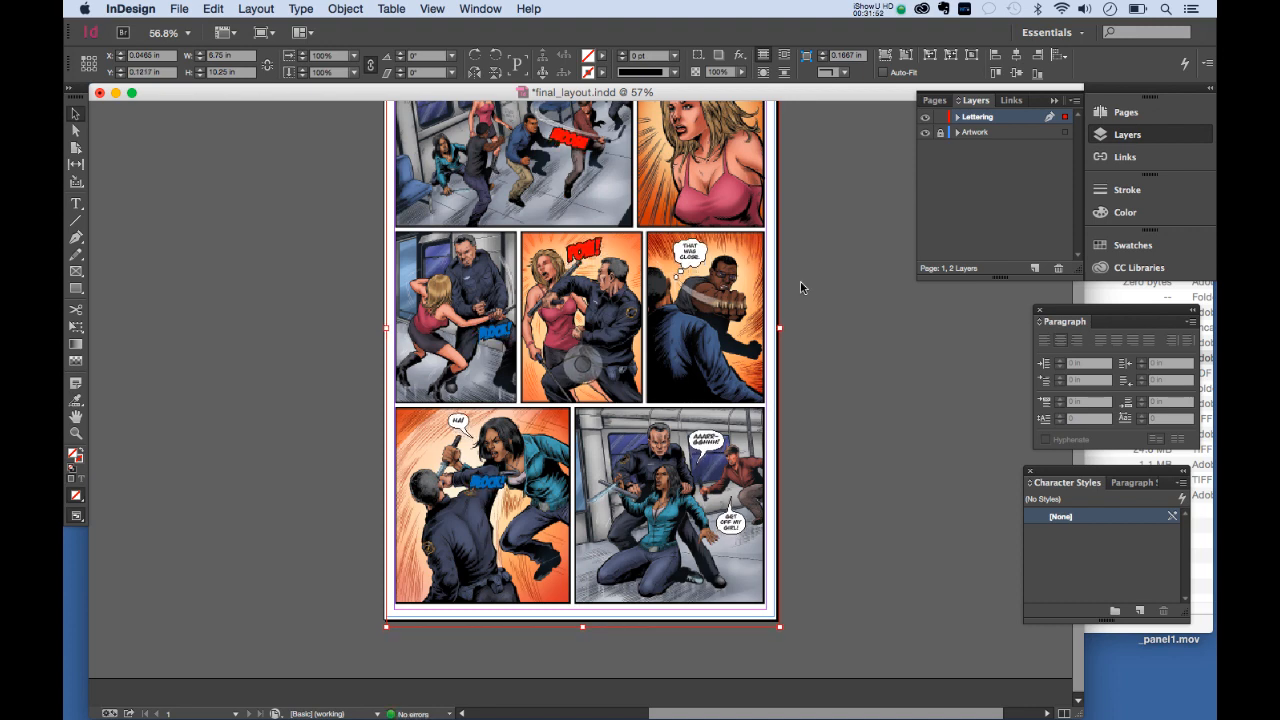
click(850, 307)
scroll(846, 346, up, 5)
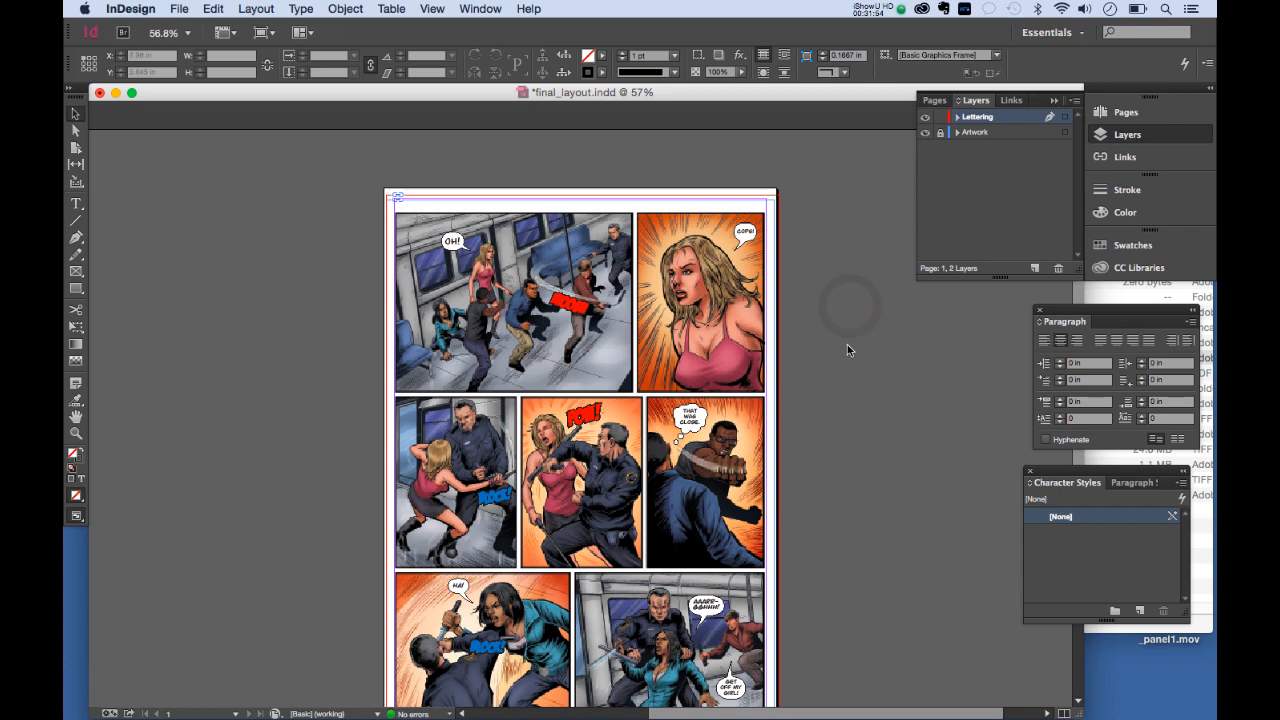
Step: Add a blank two-page spread, pages 2-3, after page 1
click(940, 100)
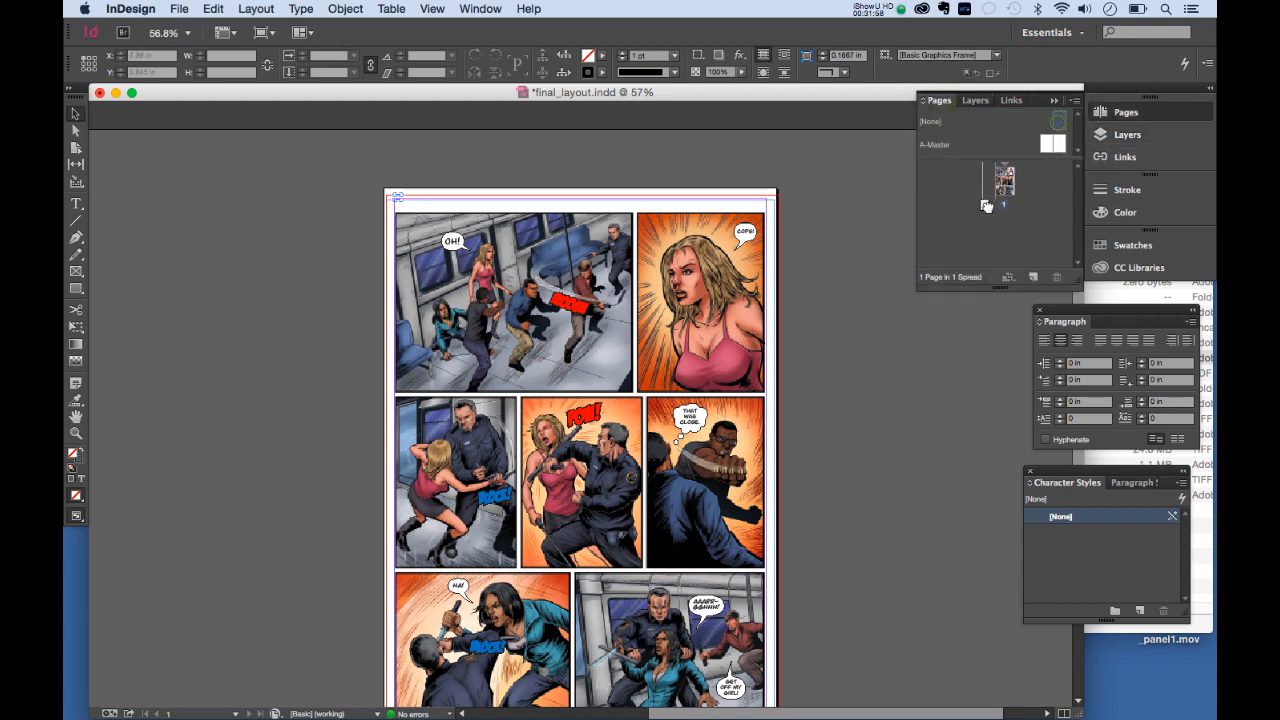
drag(986, 205, 995, 230)
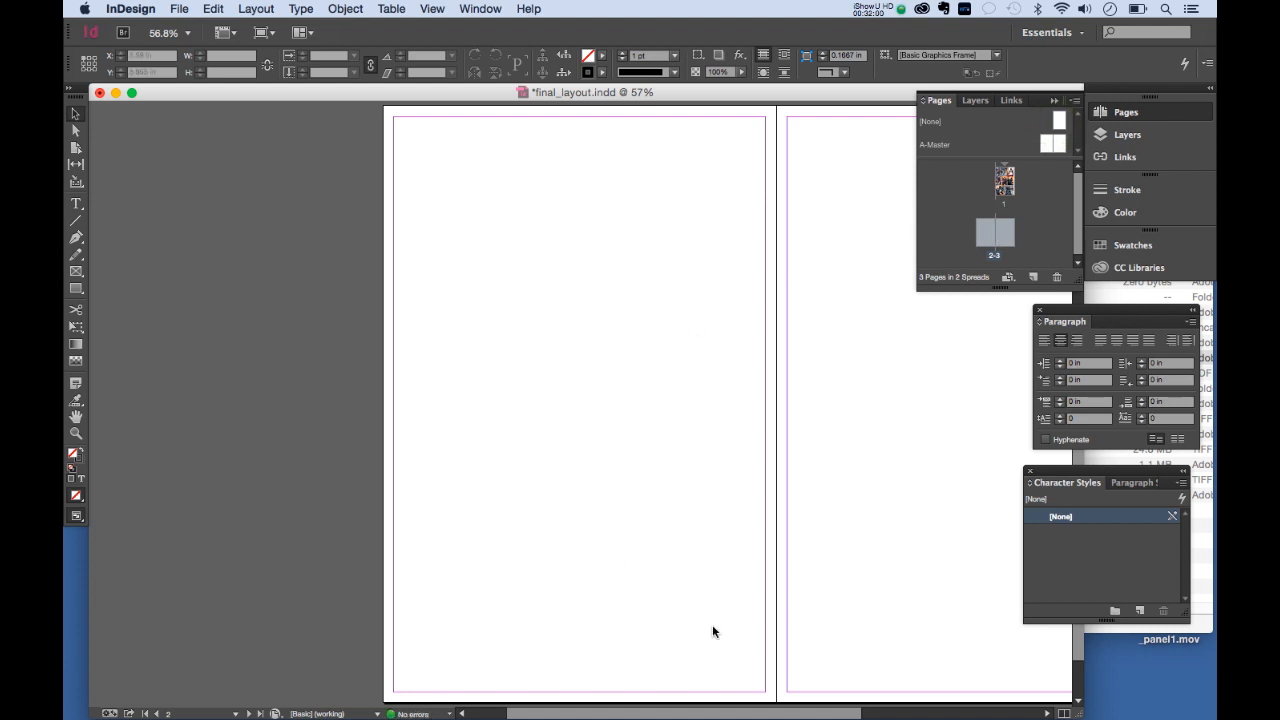
drag(767, 712, 855, 716)
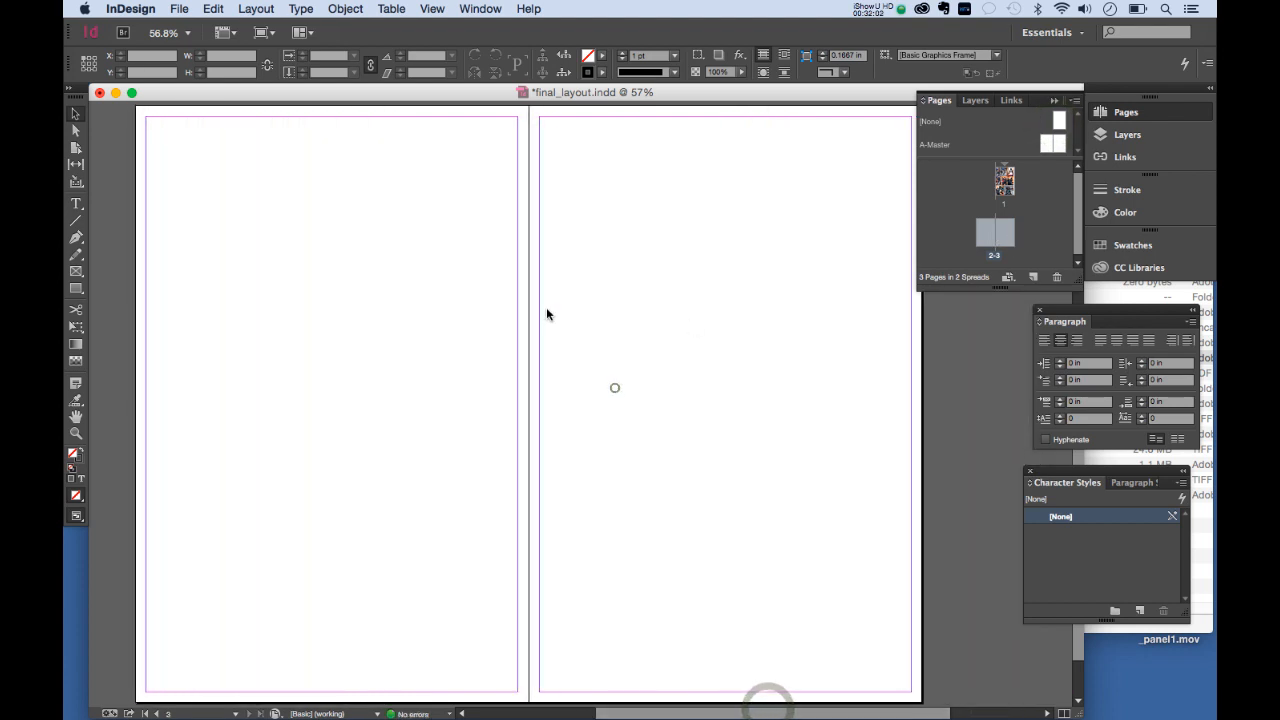
Step: Place page09-10.tif across the page 2-3 spread and position it at about X -0.35, Y -0.185 in
click(179, 9)
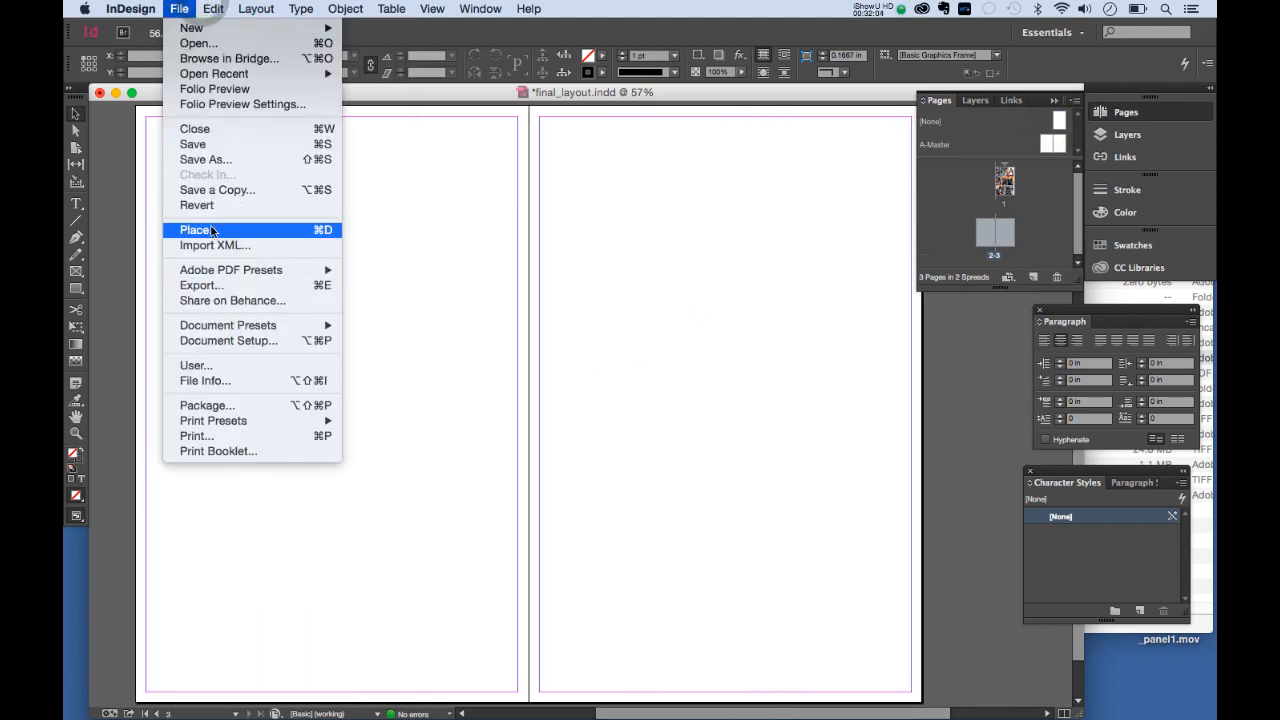
click(205, 230)
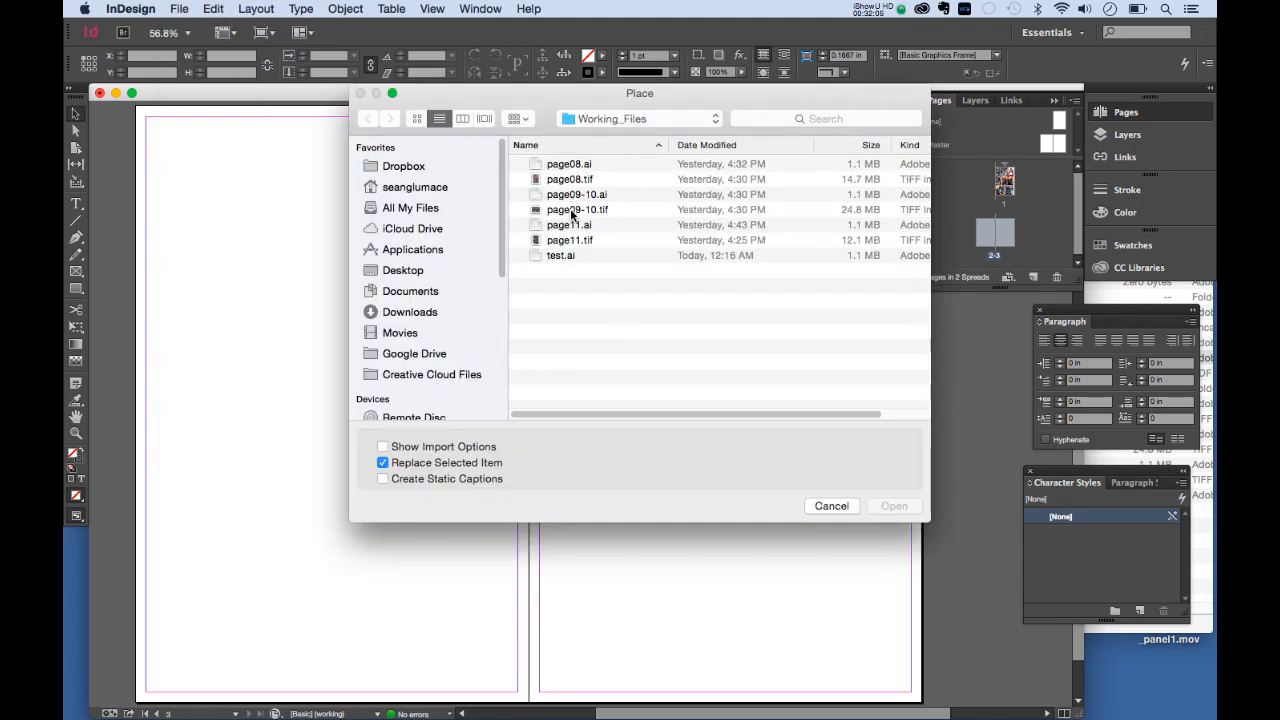
double_click(573, 210)
click(341, 221)
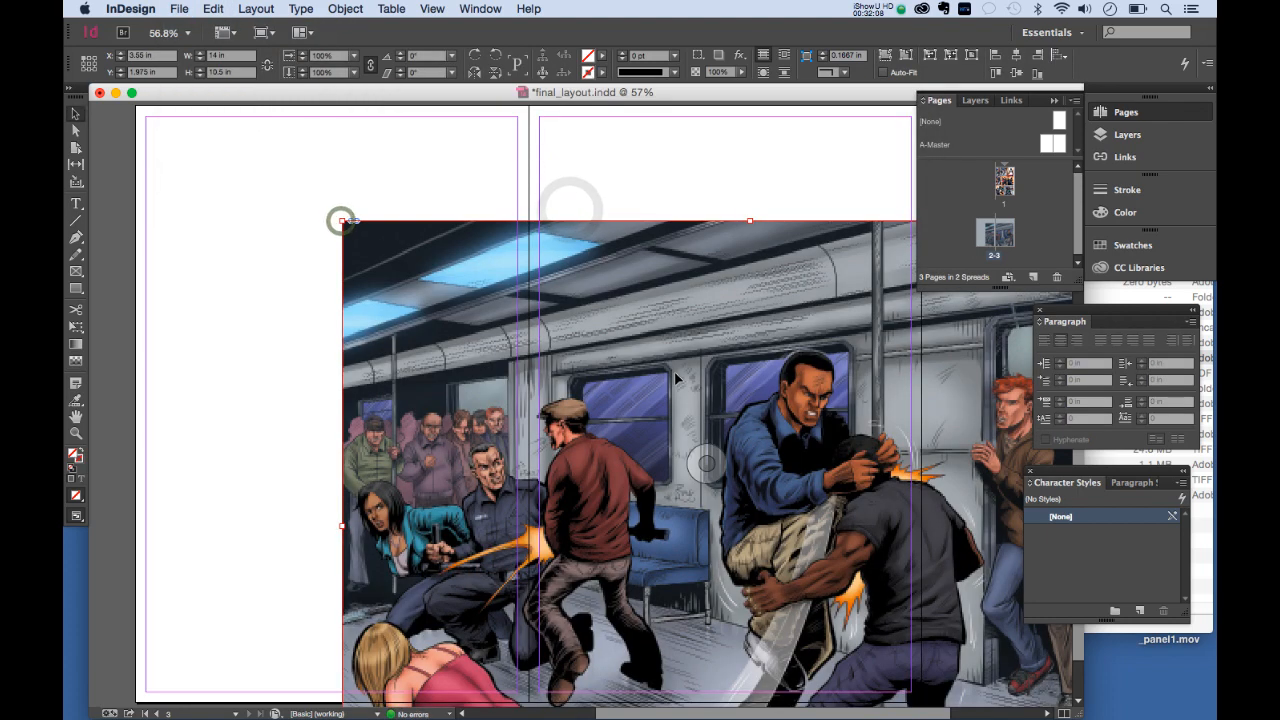
drag(676, 378, 460, 259)
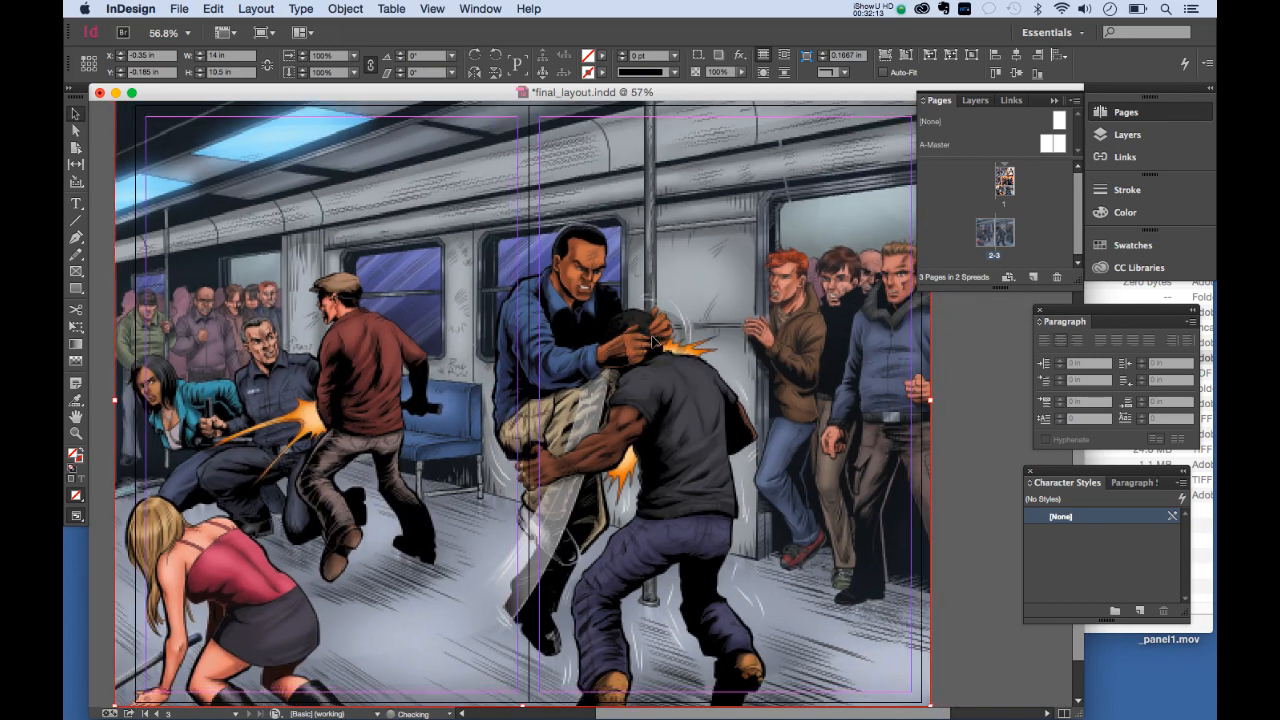
drag(663, 344, 654, 341)
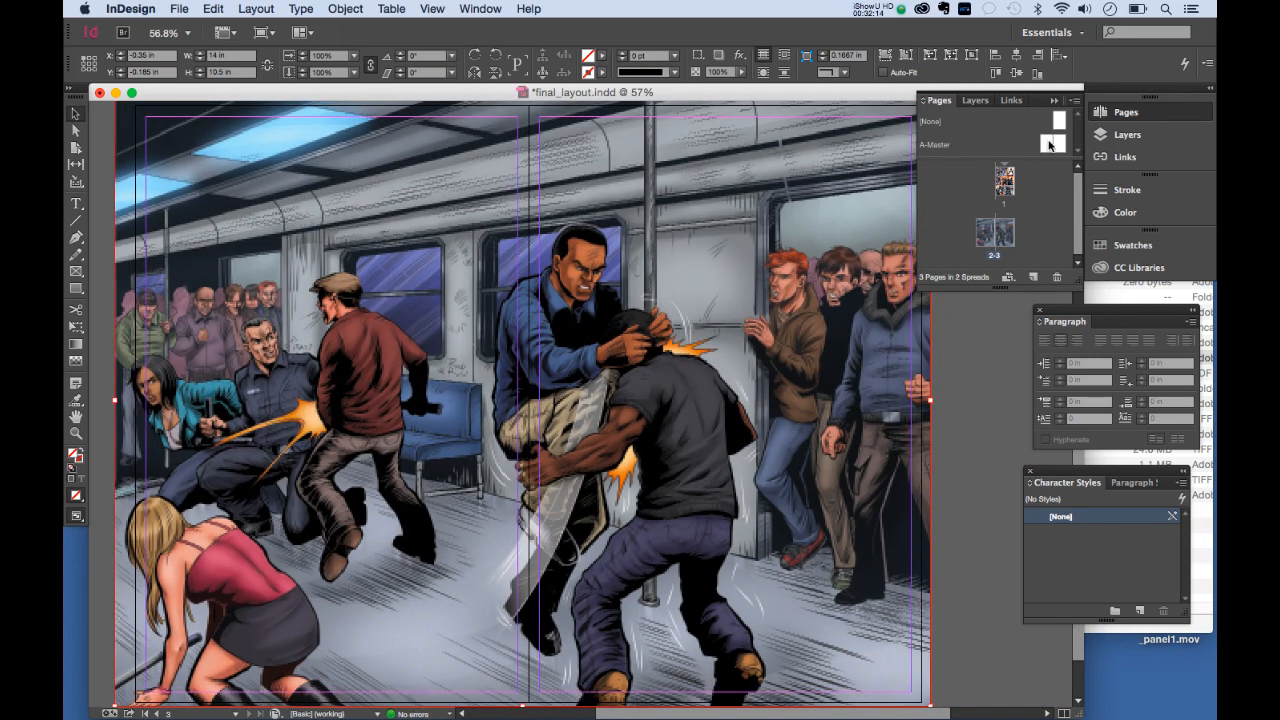
Step: Move the placed spread artwork to the Artwork layer, lock that layer and make the Lettering layer active
click(980, 102)
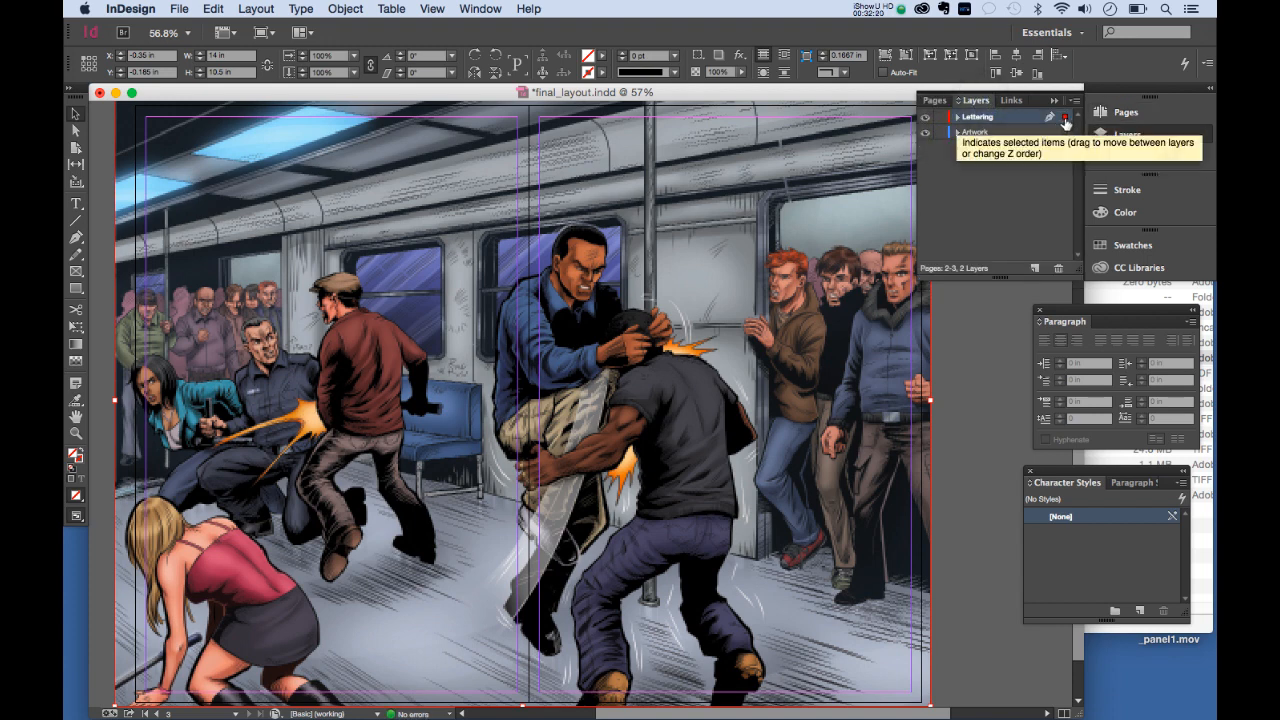
drag(1066, 136, 1065, 133)
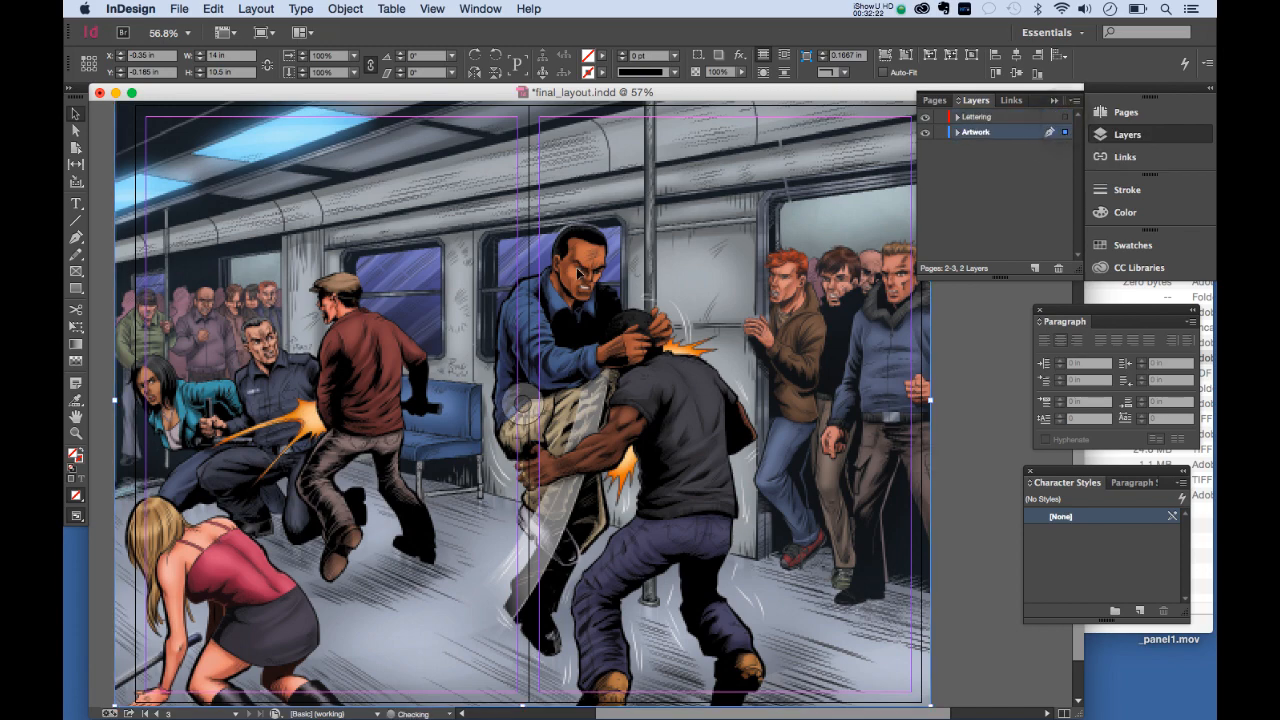
click(940, 132)
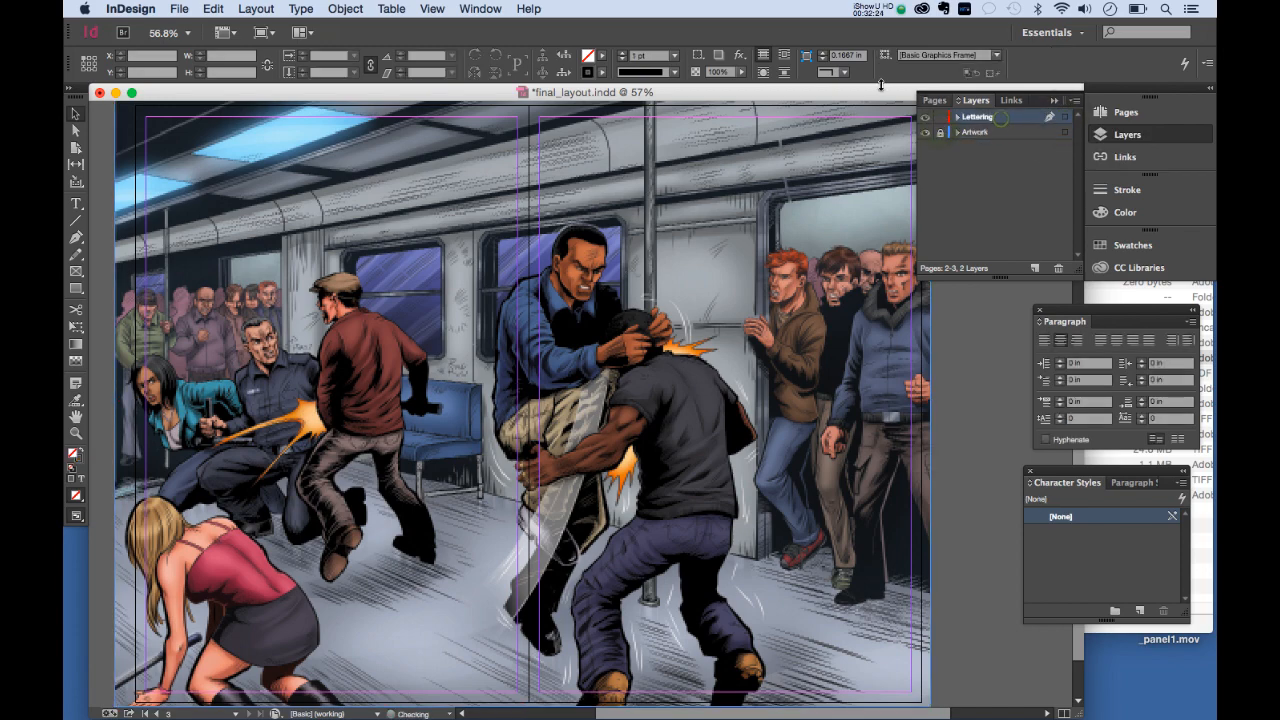
click(179, 9)
click(199, 229)
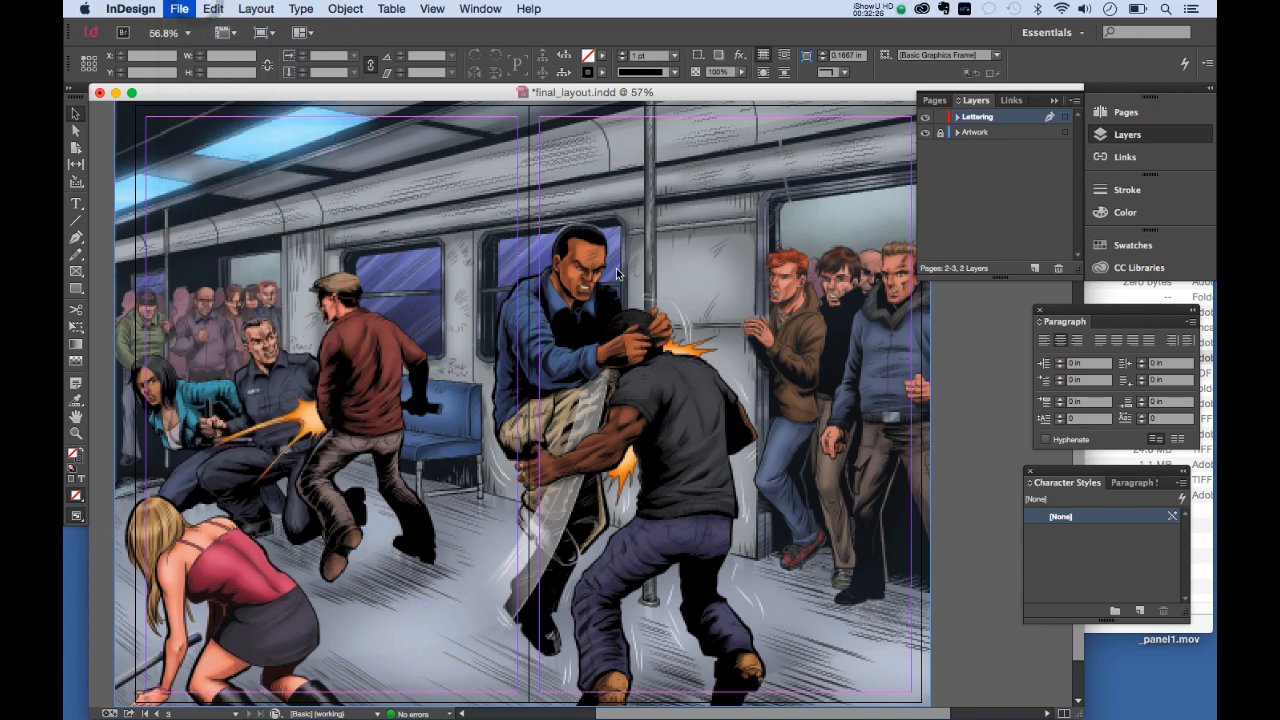
double_click(572, 226)
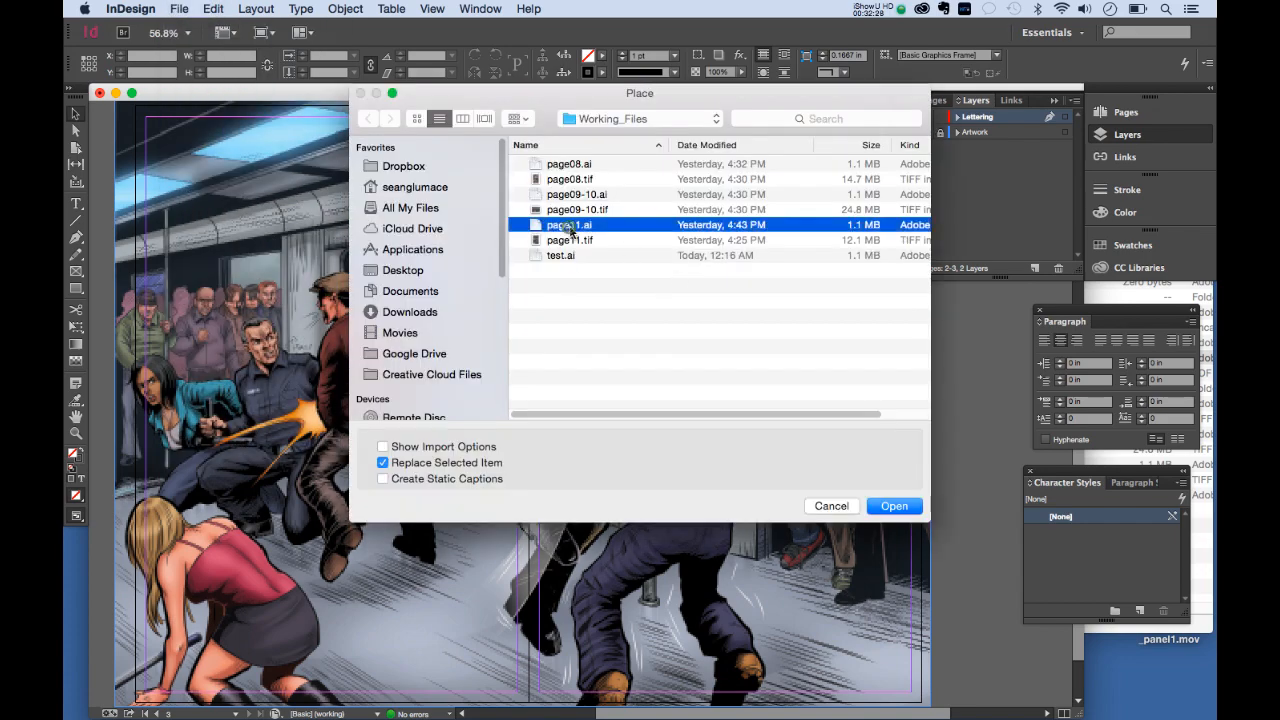
click(523, 233)
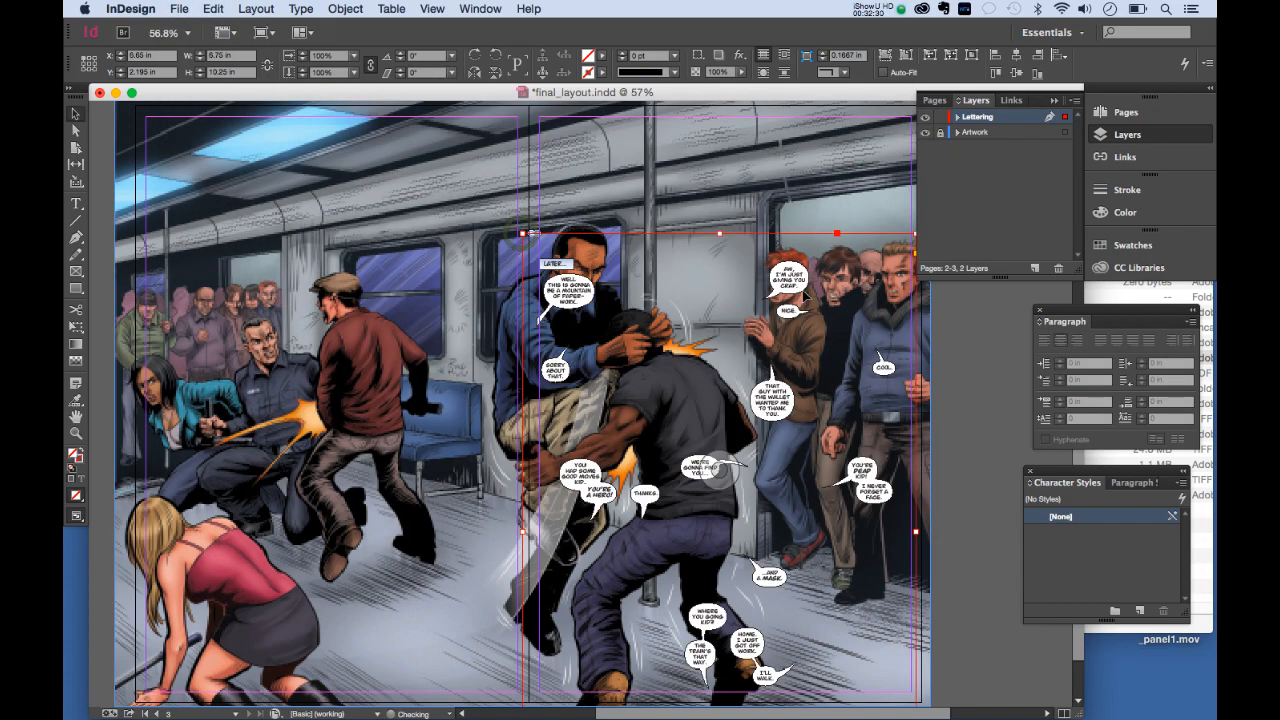
key(Delete)
Step: Place page09-10.ai on the Lettering layer and align it with the spread's upper-left corner at X 0, Y 0 in
click(166, 6)
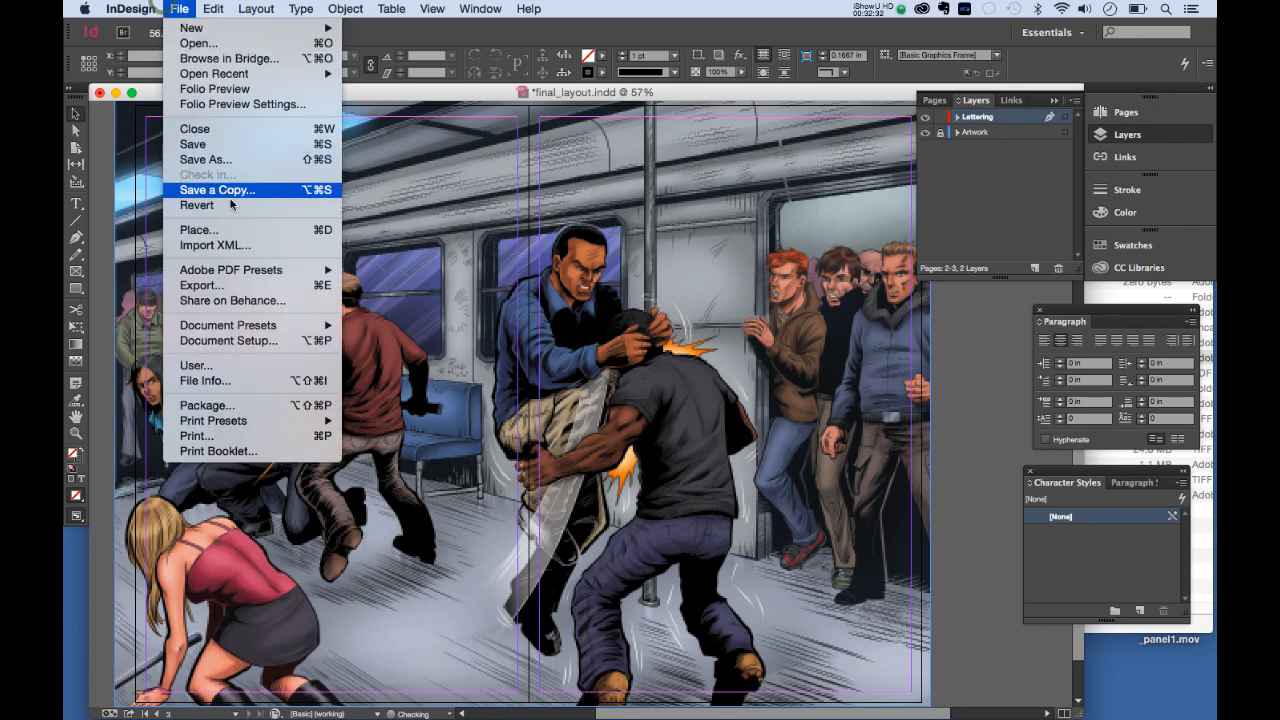
click(199, 229)
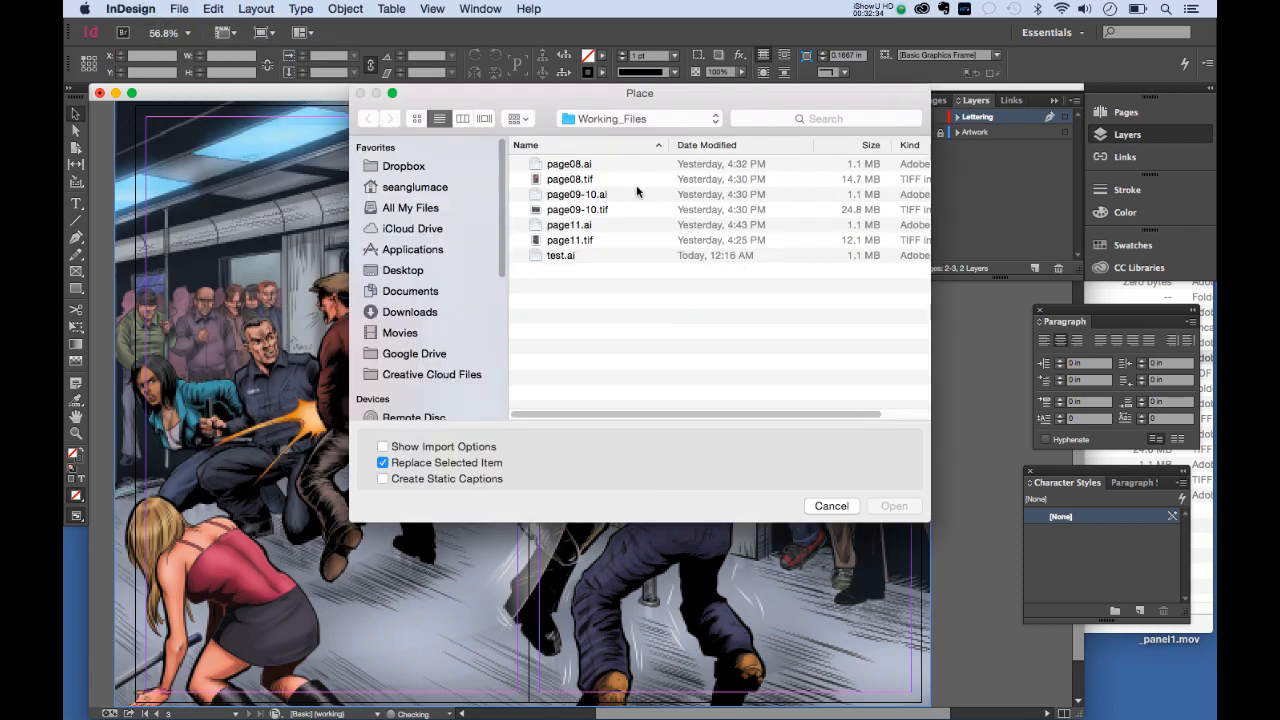
double_click(577, 200)
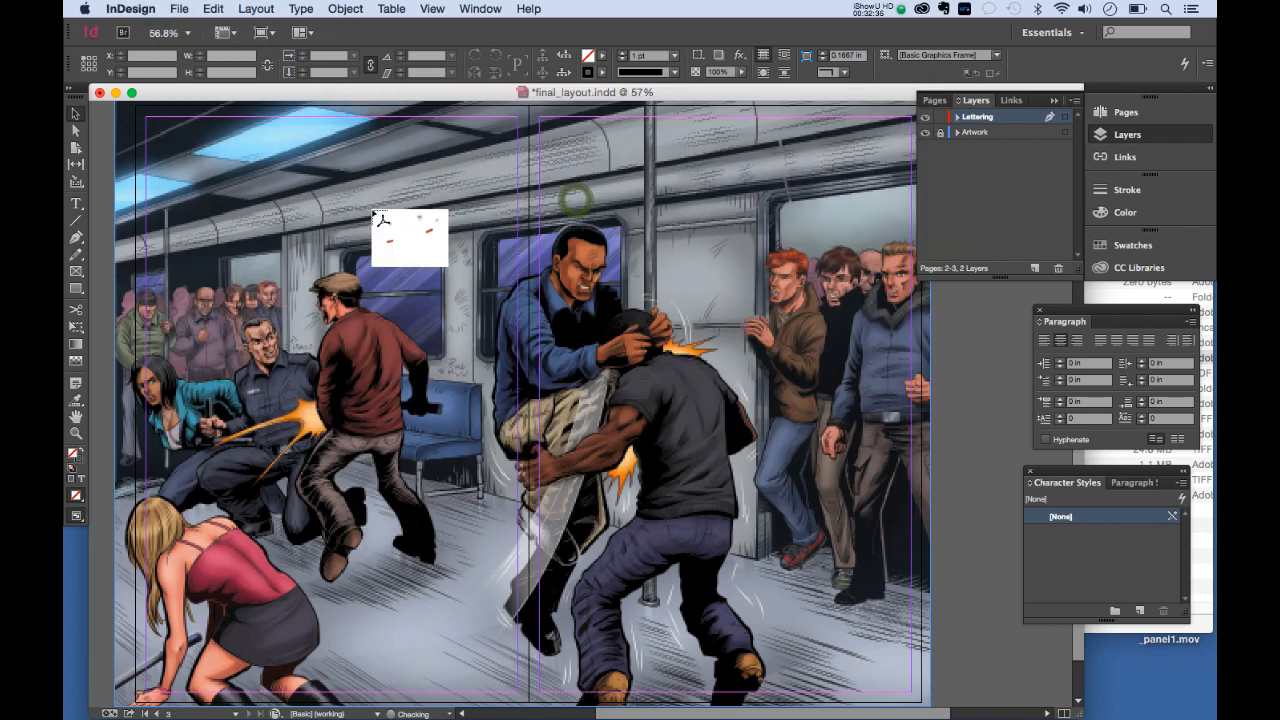
click(337, 180)
drag(807, 273, 625, 192)
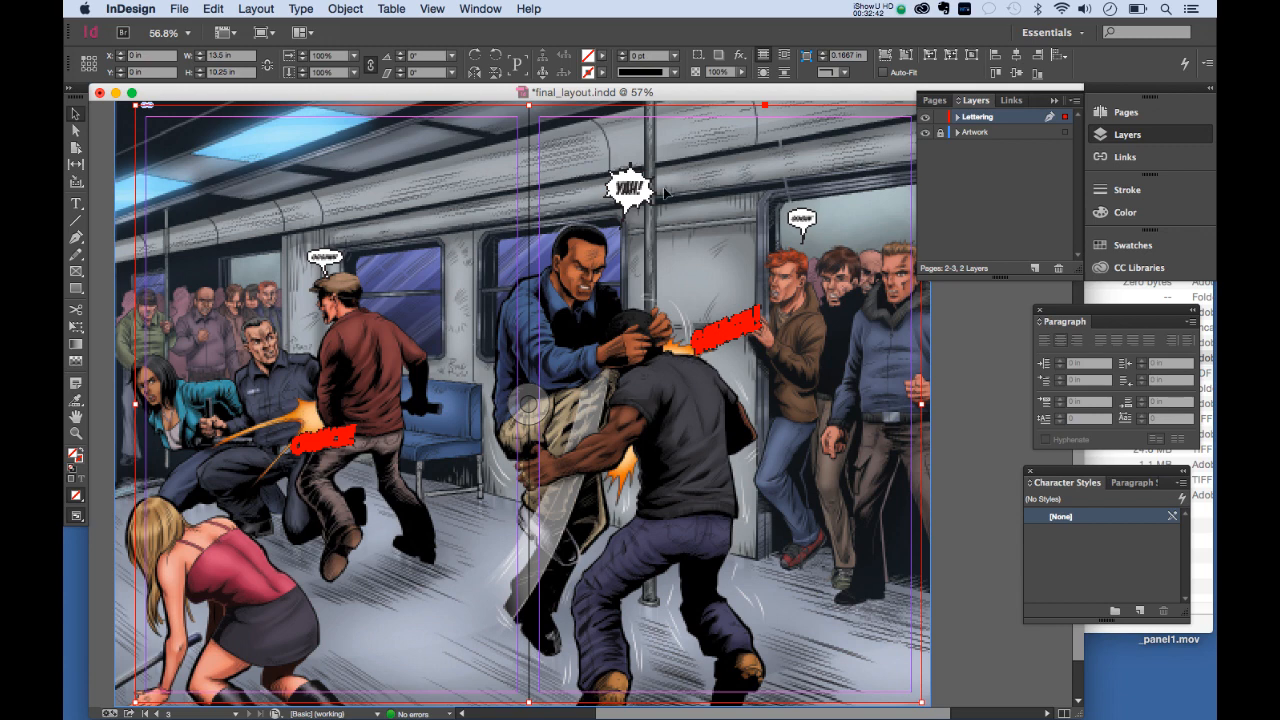
Step: Shift the page09-10.ai lettering over the artwork to about X -0.2589, Y -0.125 in
drag(320, 255, 309, 240)
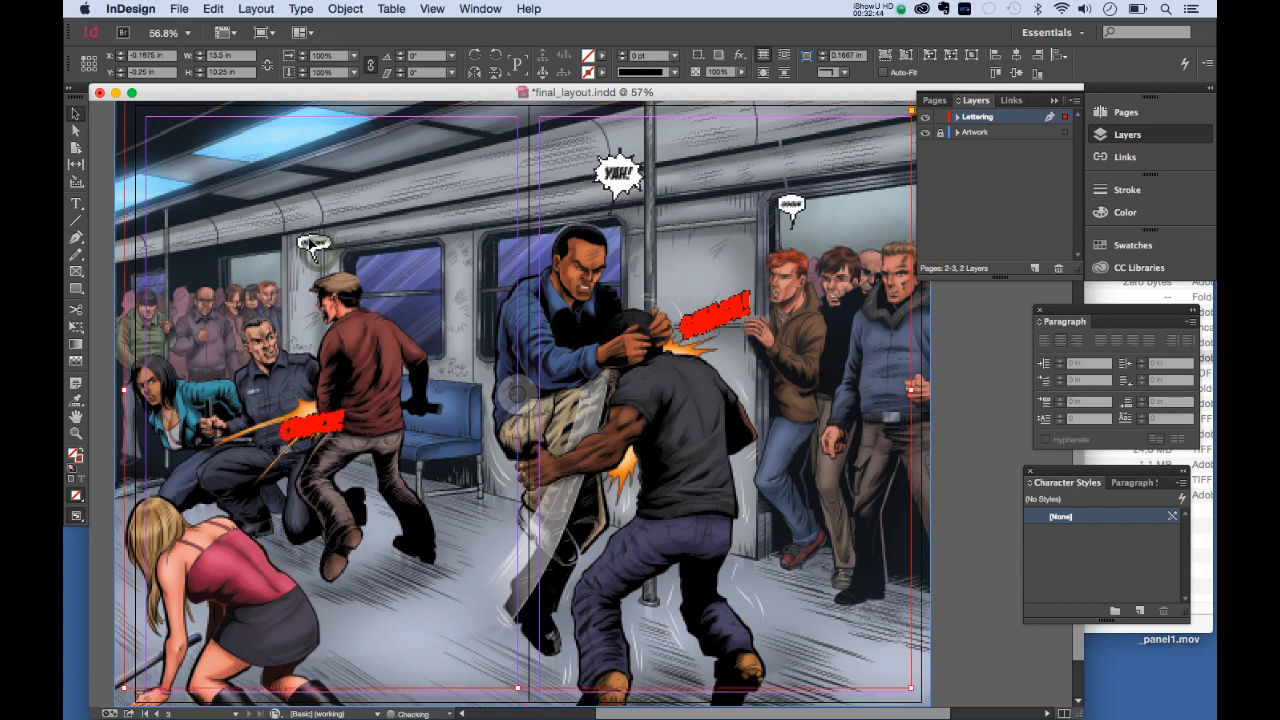
key(Left)
key(Left)
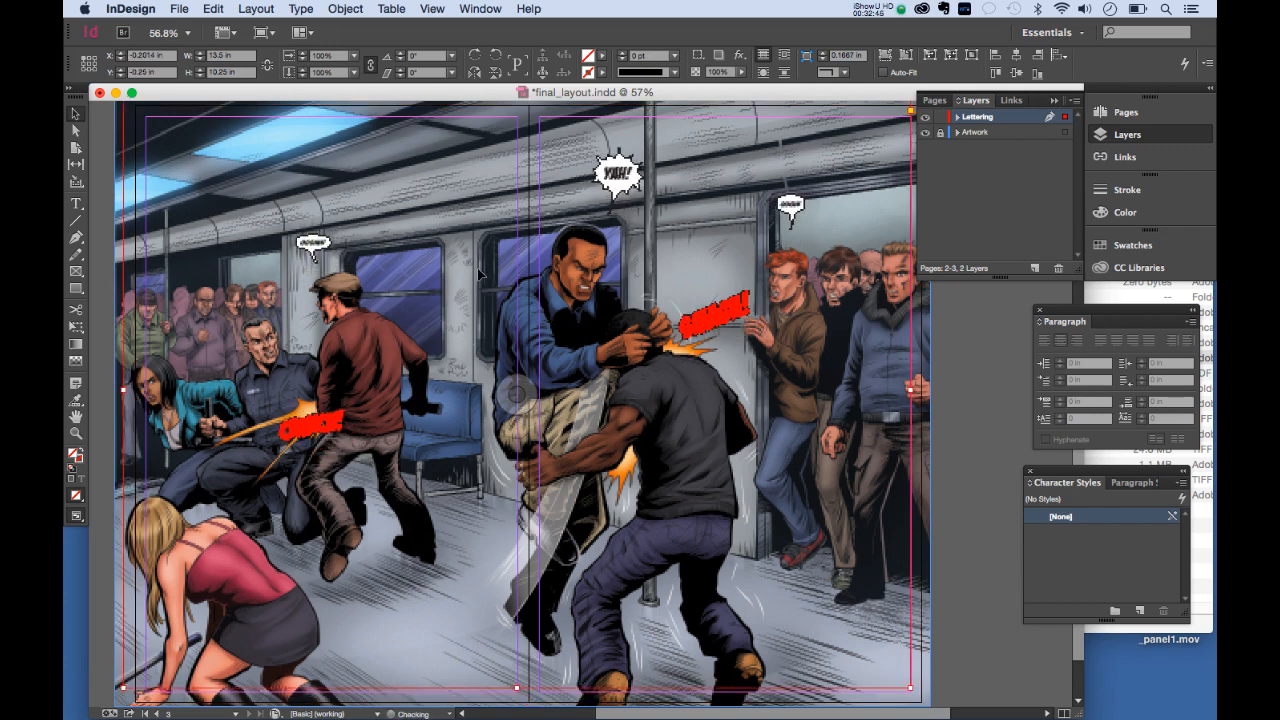
key(Down)
key(Down)
key(Down)
key(Down)
key(Down)
key(Down)
key(Left)
key(Left)
key(Left)
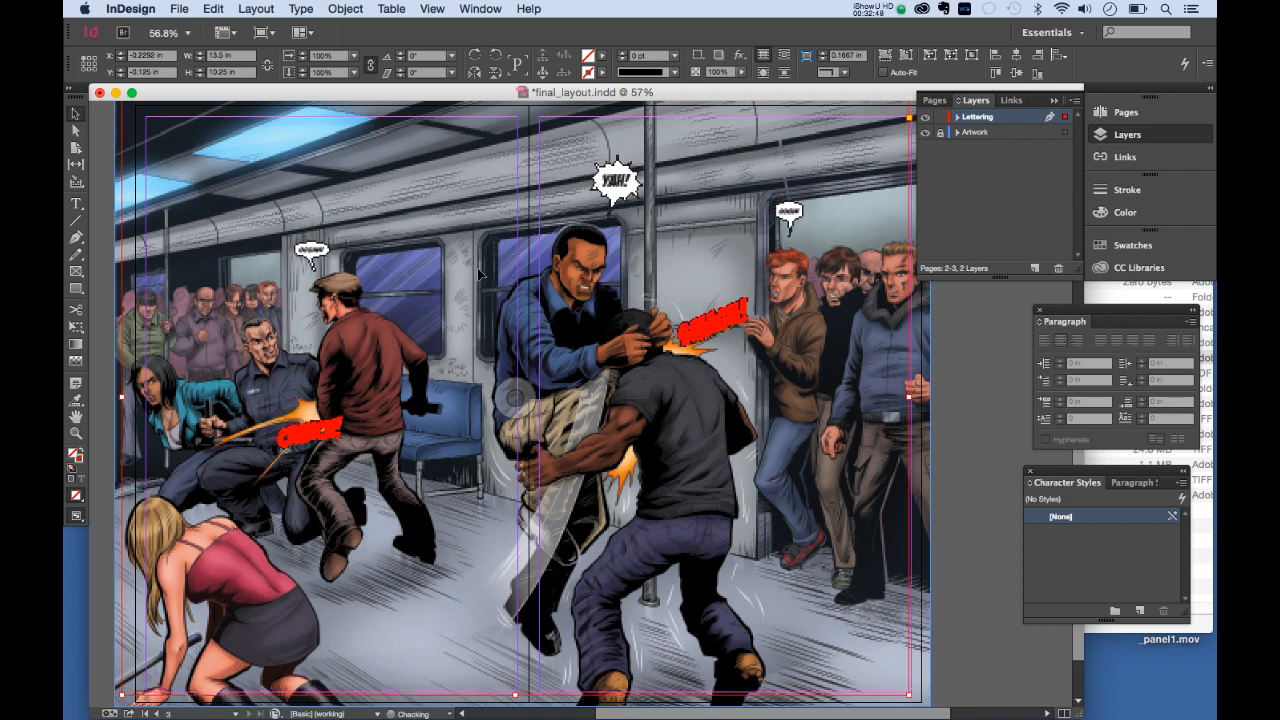
key(Down)
key(Down)
key(Down)
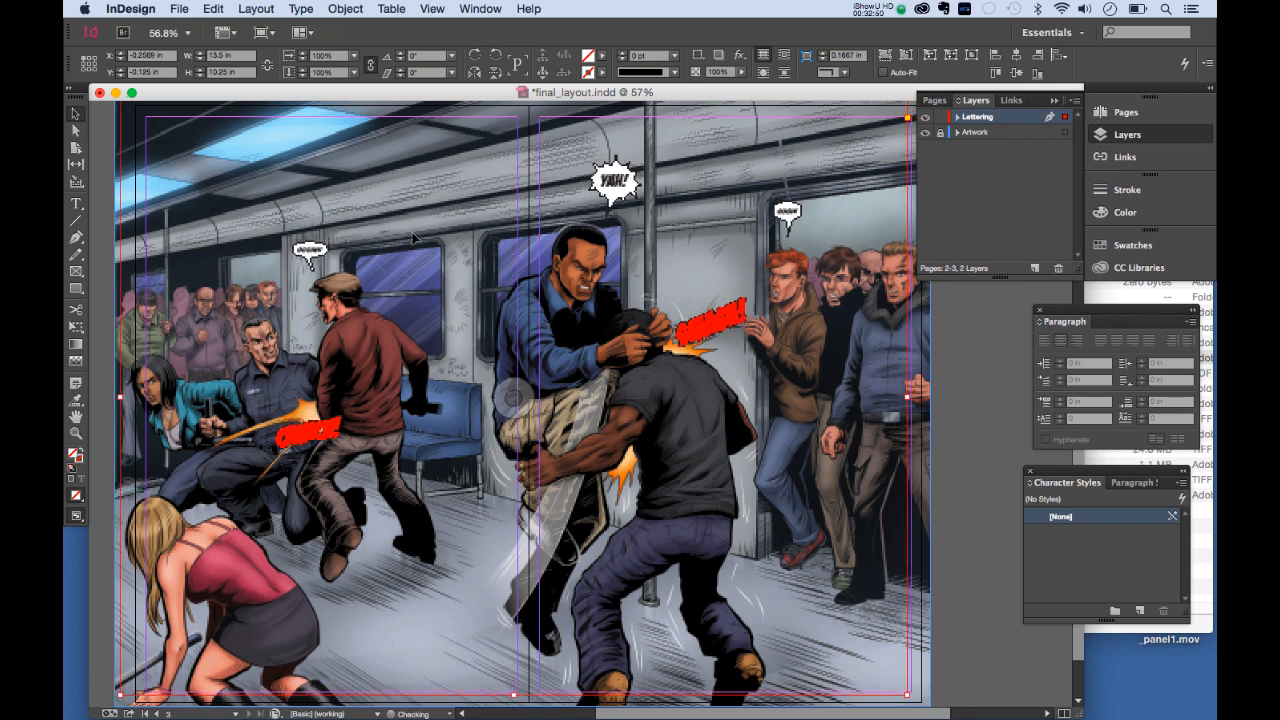
Step: Add another blank two-page spread, pages 4-5, after pages 2-3 and select page 4
click(932, 102)
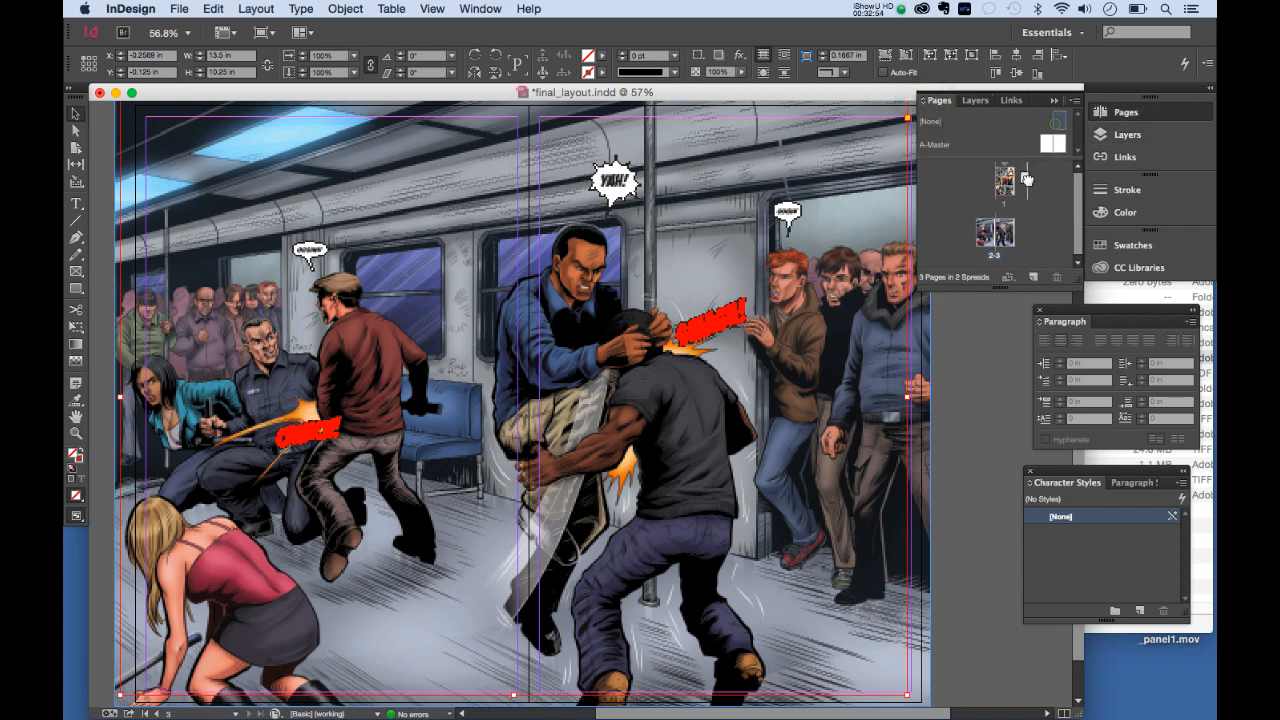
drag(1025, 177, 998, 270)
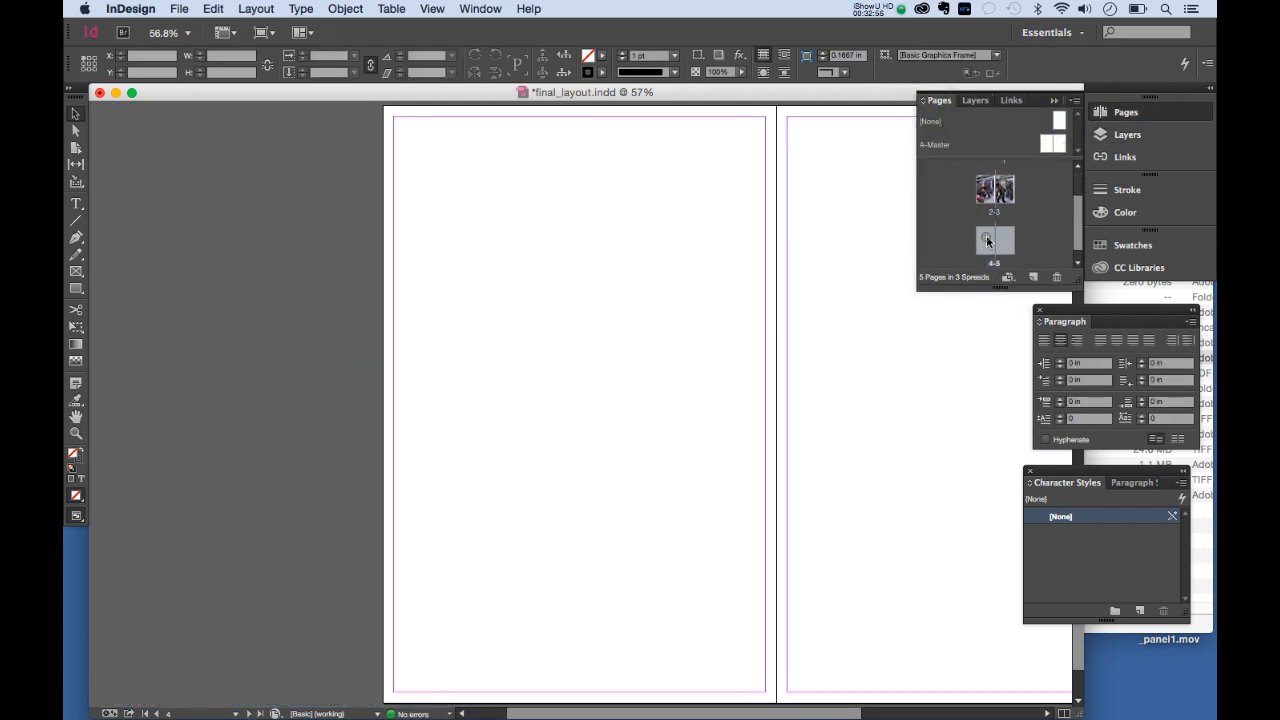
click(987, 241)
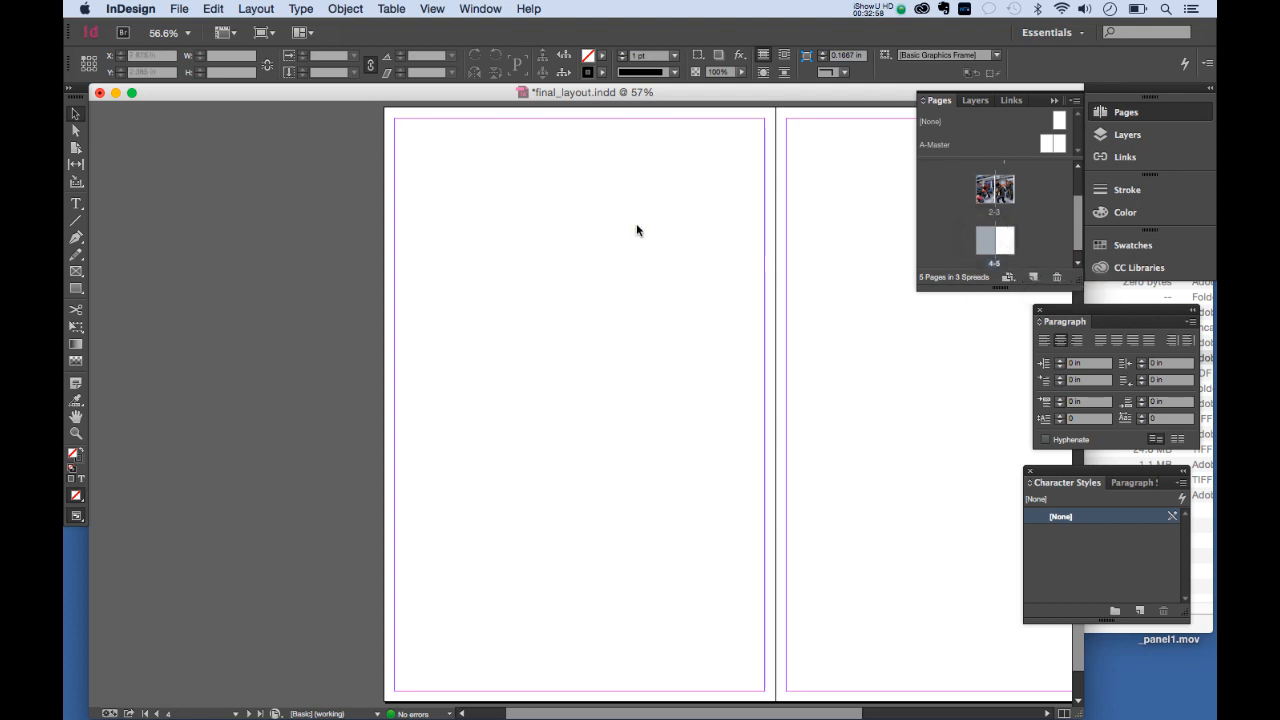
Step: Unlock the Artwork layer, make it active and place page11.tif on page 4 at about X -0.125, Y 0 in
click(975, 100)
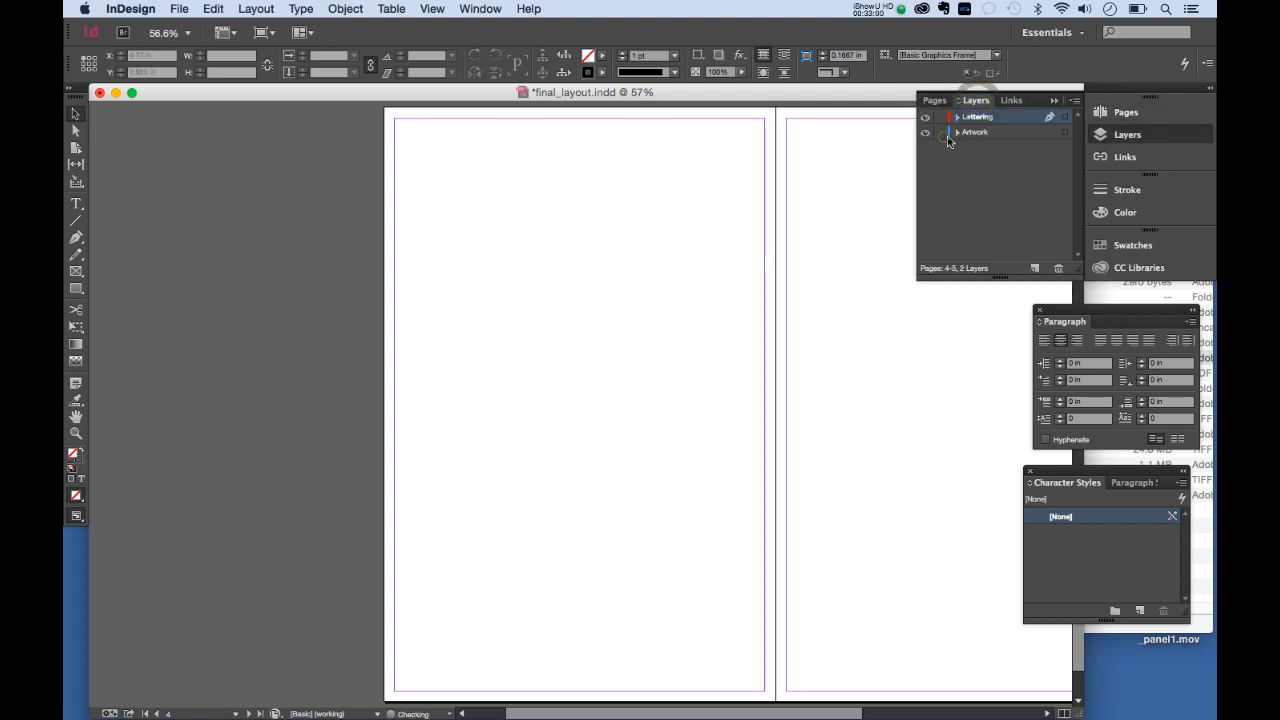
click(945, 133)
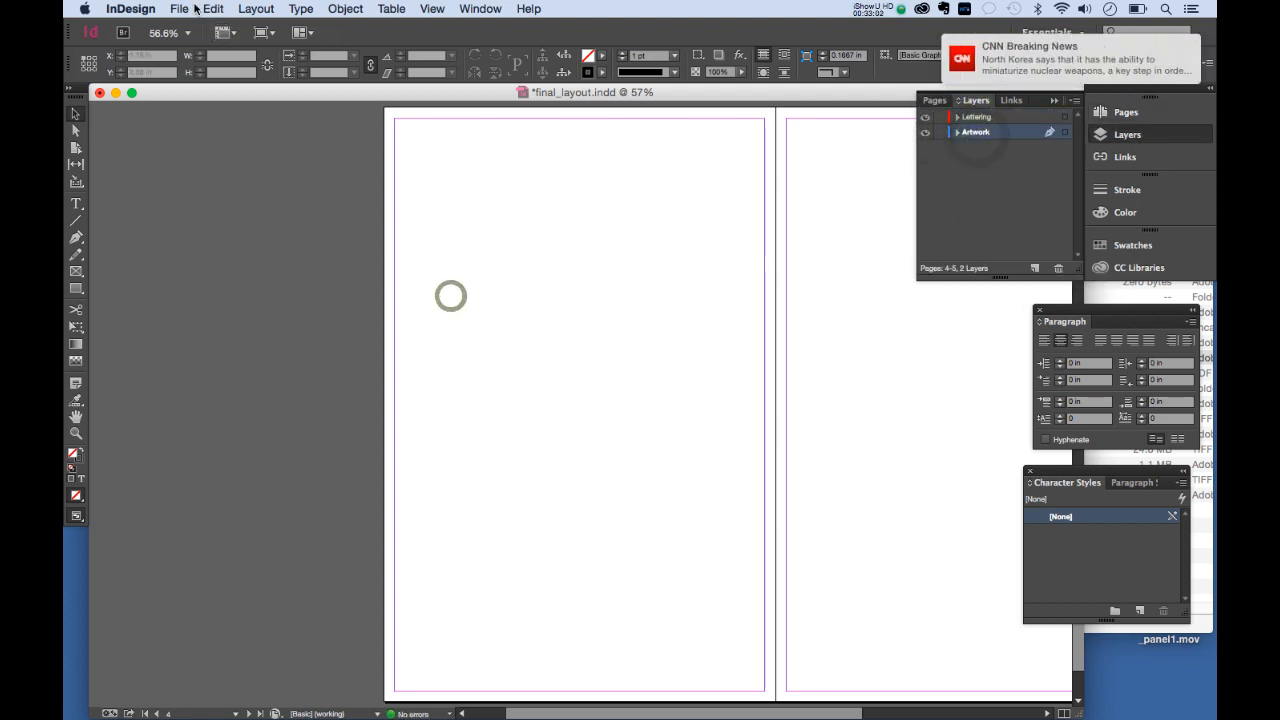
click(193, 8)
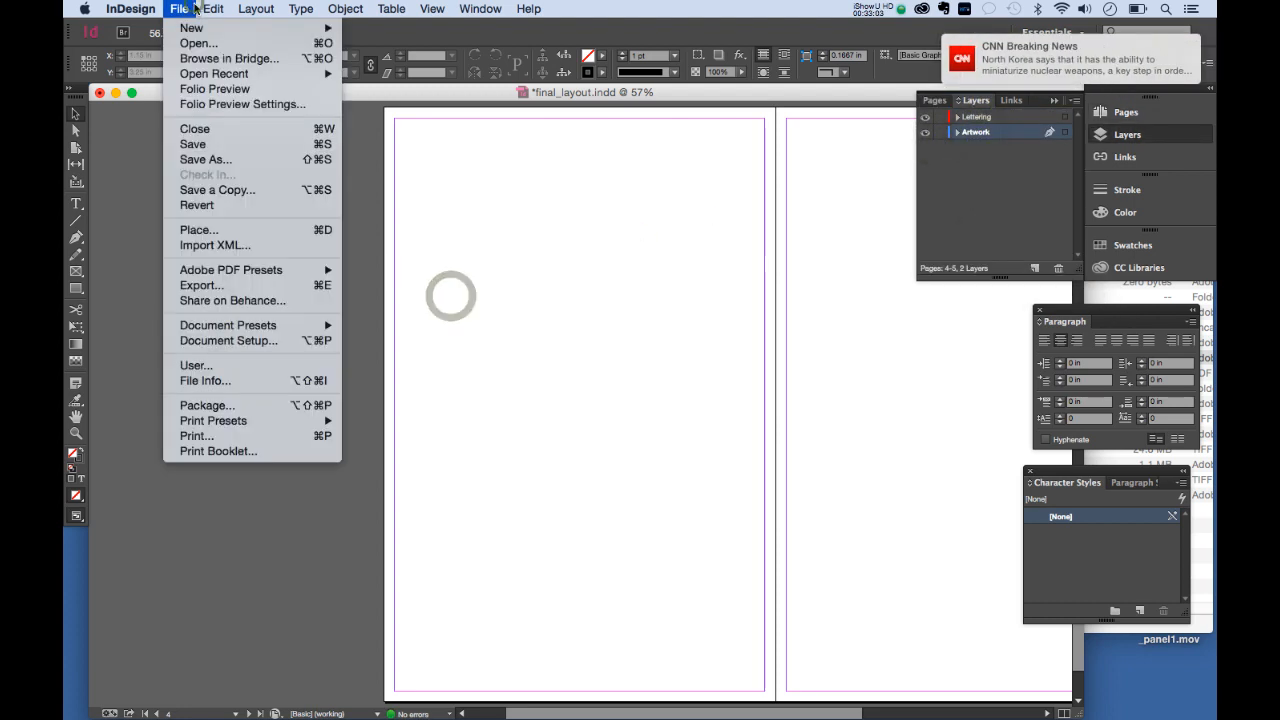
click(248, 231)
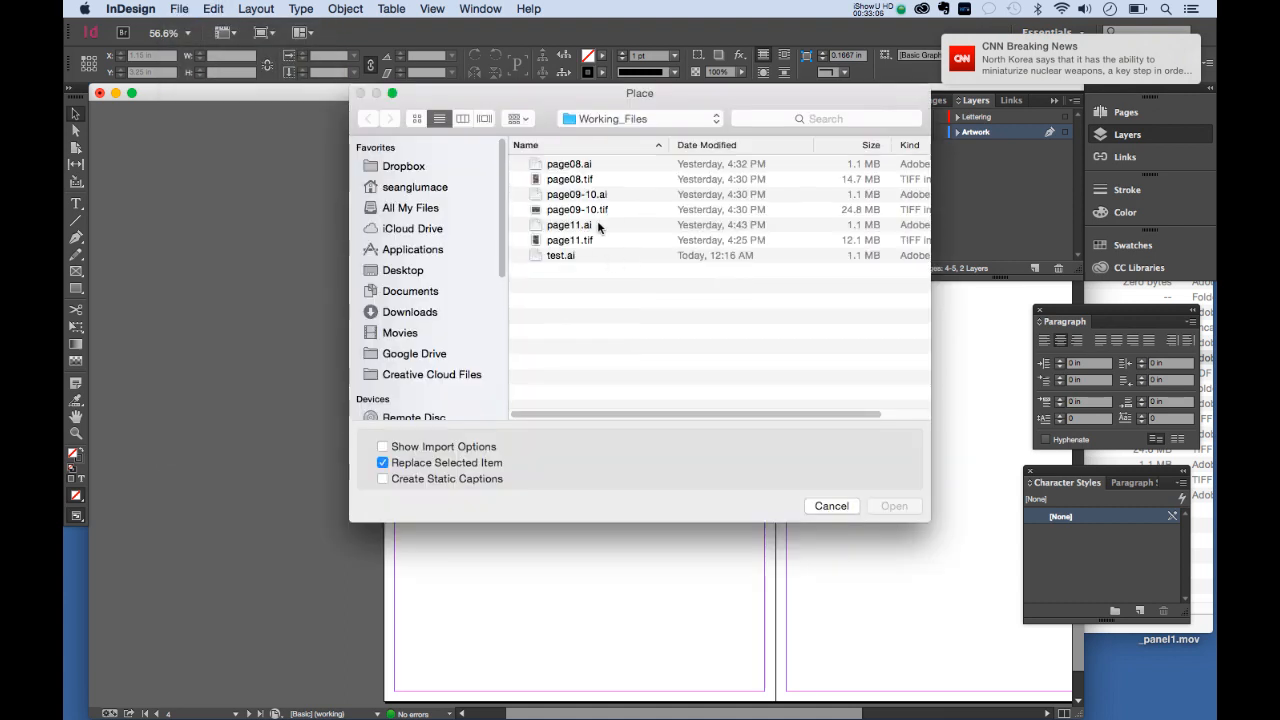
double_click(578, 246)
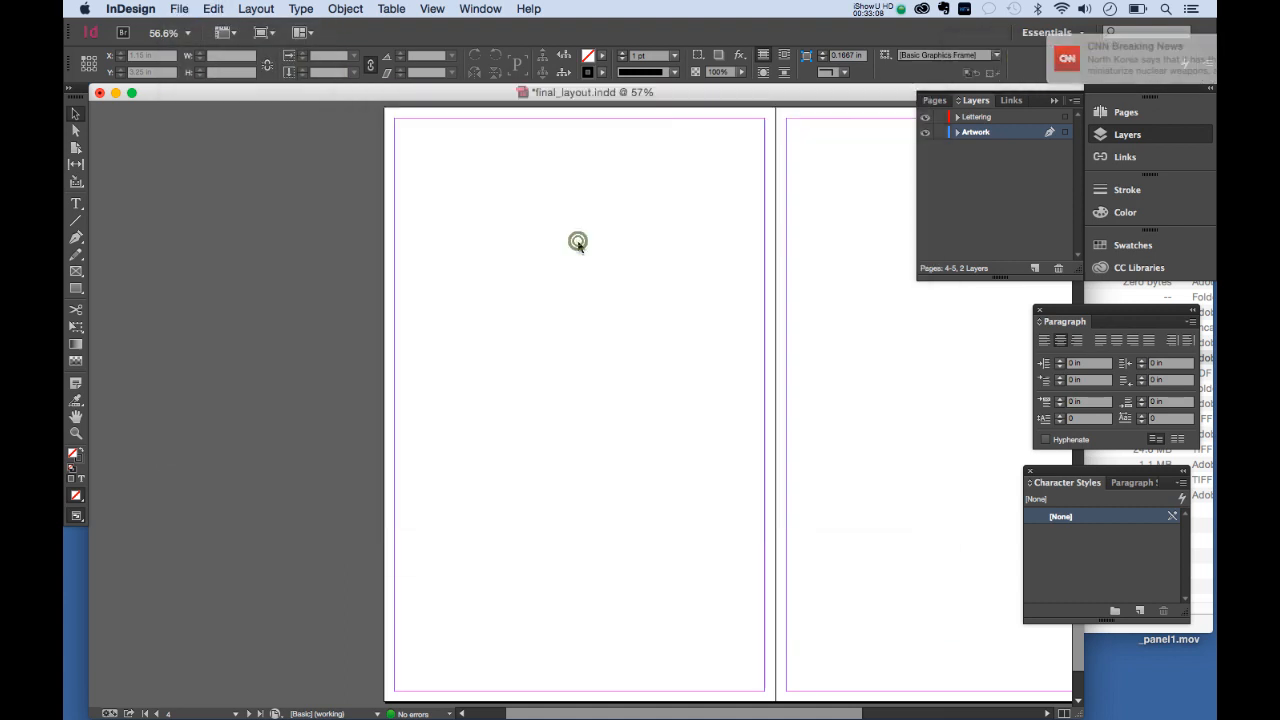
click(513, 216)
drag(637, 253, 523, 169)
Step: Reposition the page11.tif artwork on page 4 to about X -0.1181, Y -0.035 in
scroll(668, 343, down, 3)
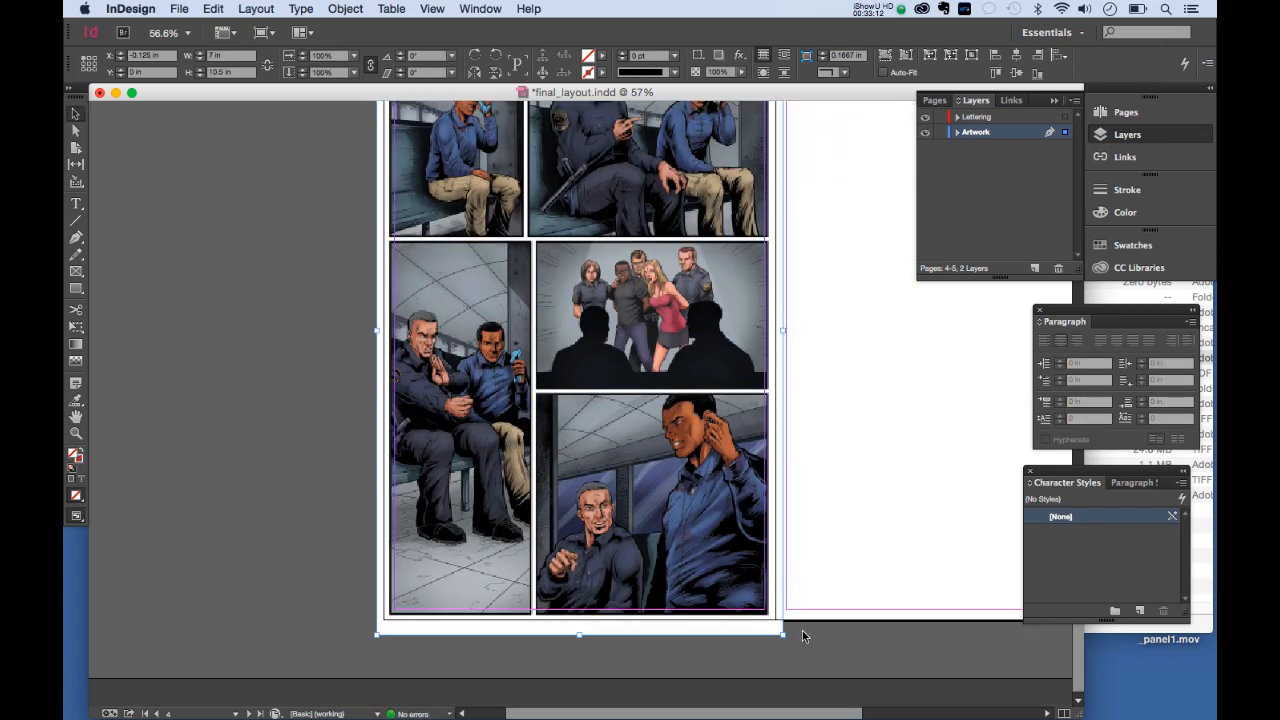
drag(782, 636, 781, 633)
drag(702, 531, 699, 471)
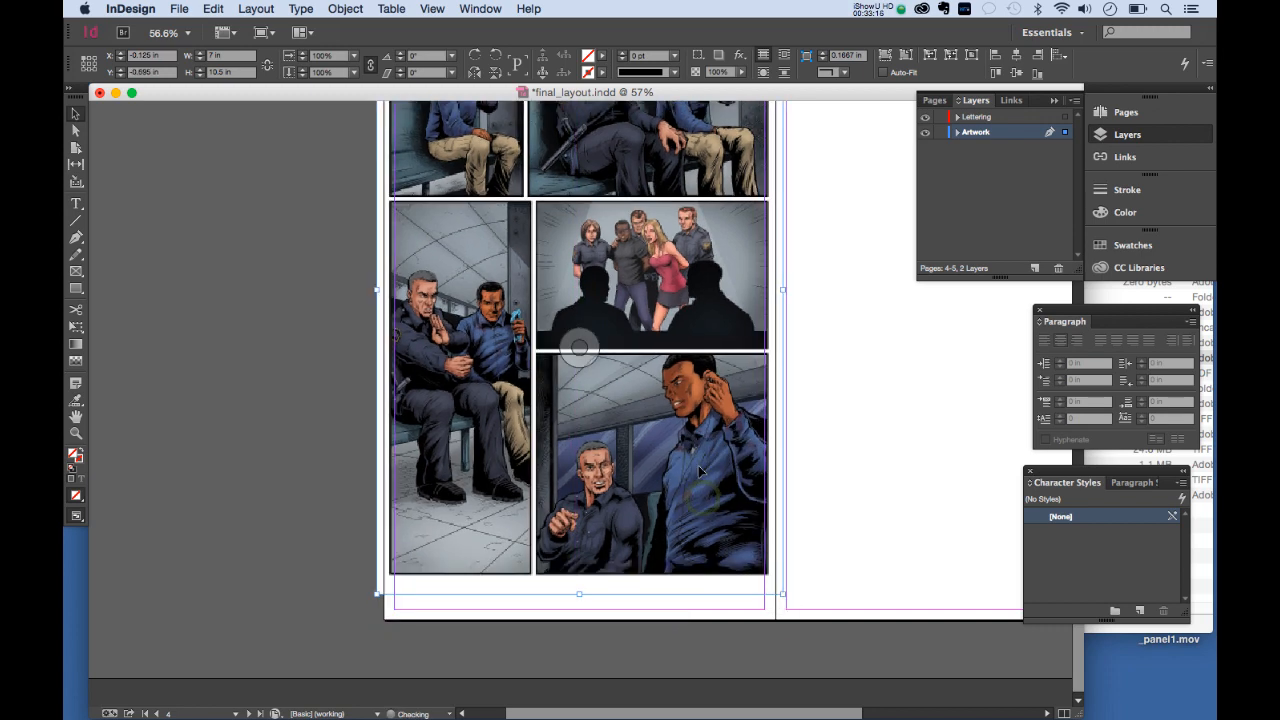
scroll(702, 468, up, 4)
scroll(676, 384, down, 2)
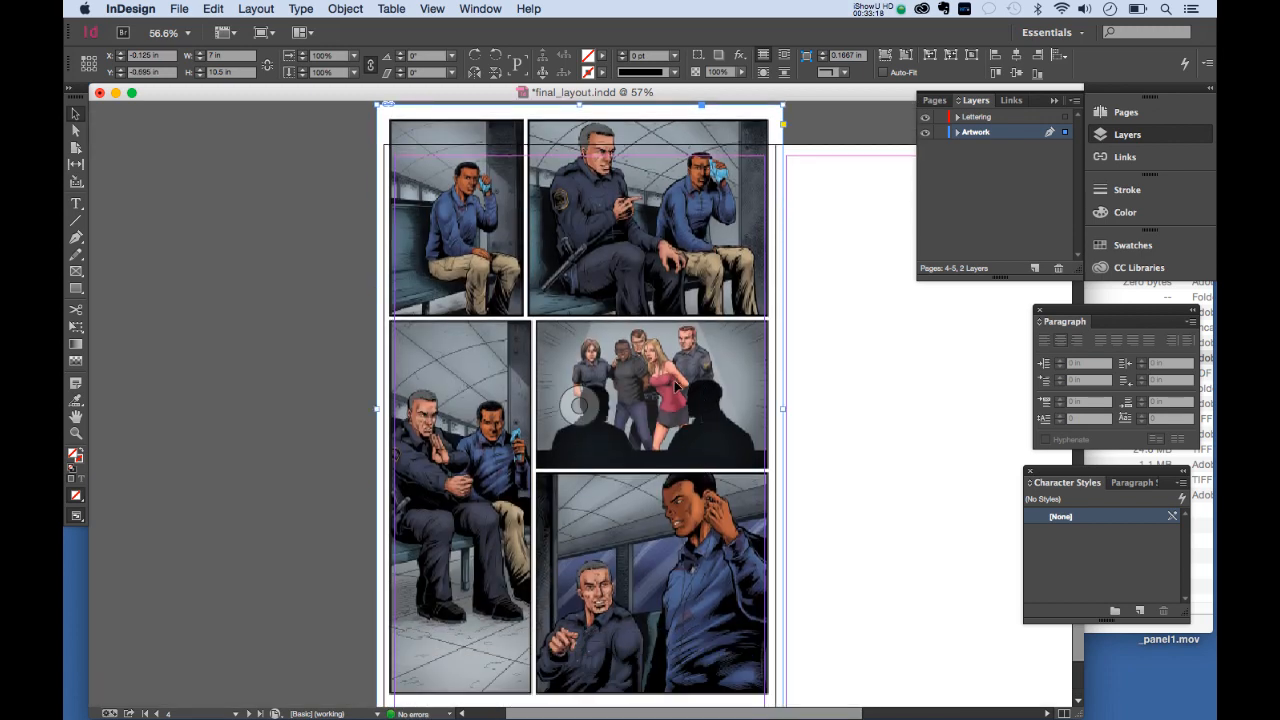
drag(675, 381, 680, 425)
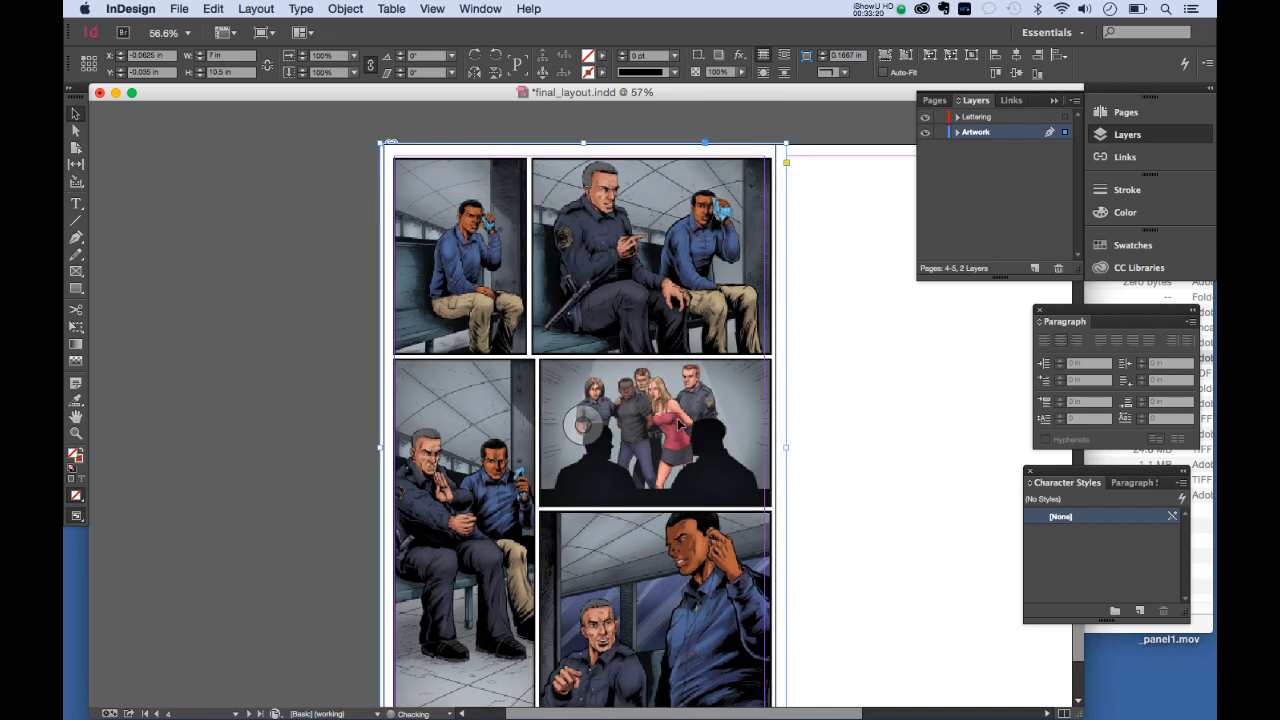
key(Left)
key(Left)
key(Left)
key(Left)
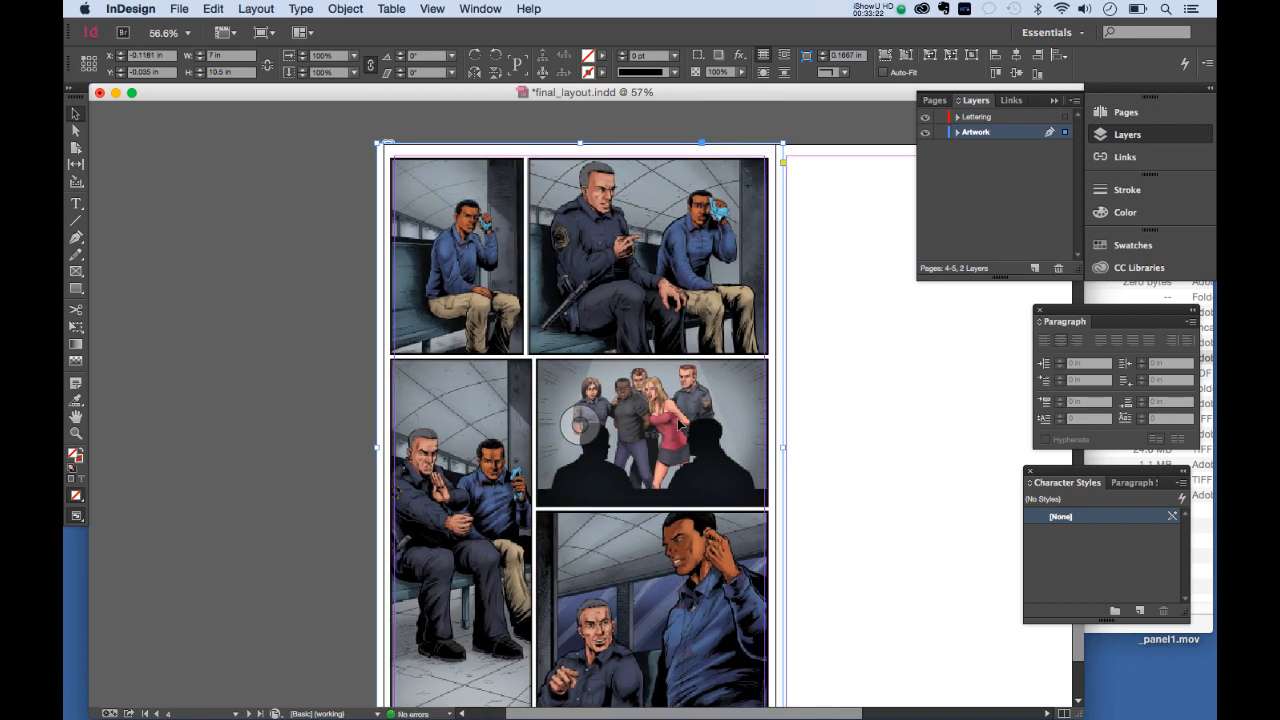
Step: Nudge the page11.tif artwork up to about Y -0.0626 in and lock the Artwork layer
key(Up)
key(Up)
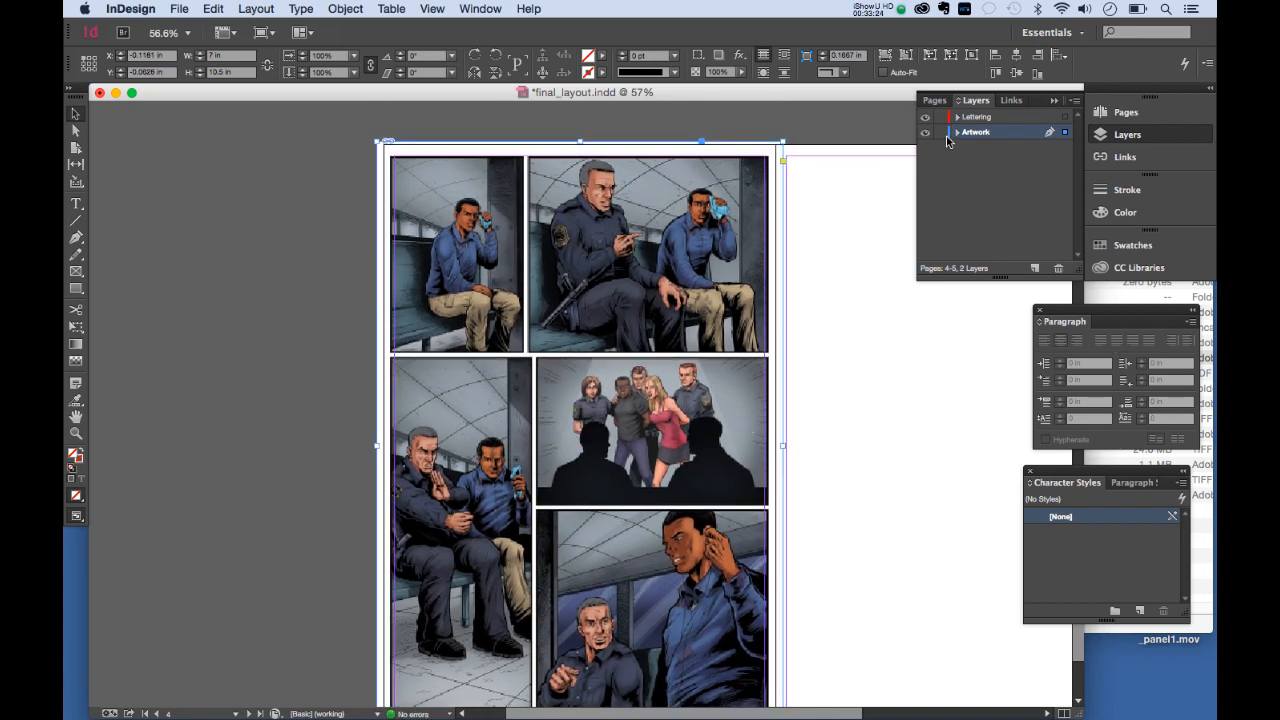
click(940, 133)
Step: Place page11.ai from Working_Files on the Lettering layer of page 4 at about X 1.73, Y 1.625 in
click(975, 117)
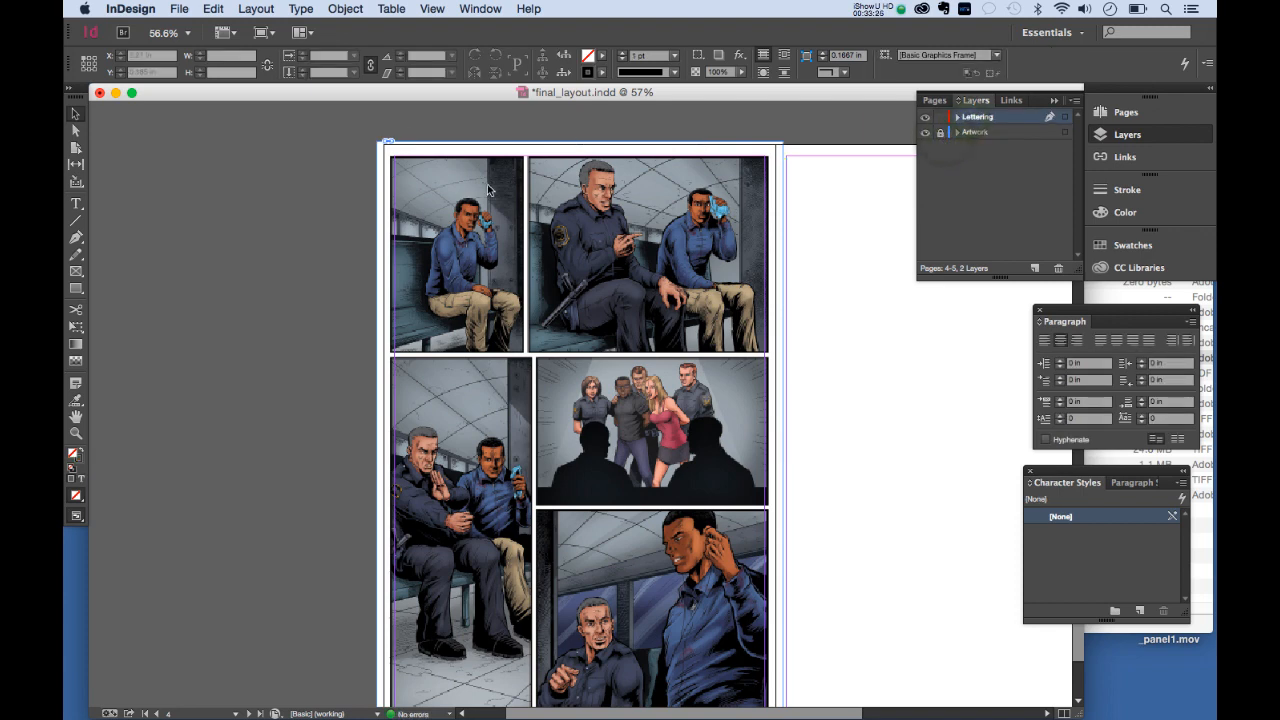
click(180, 9)
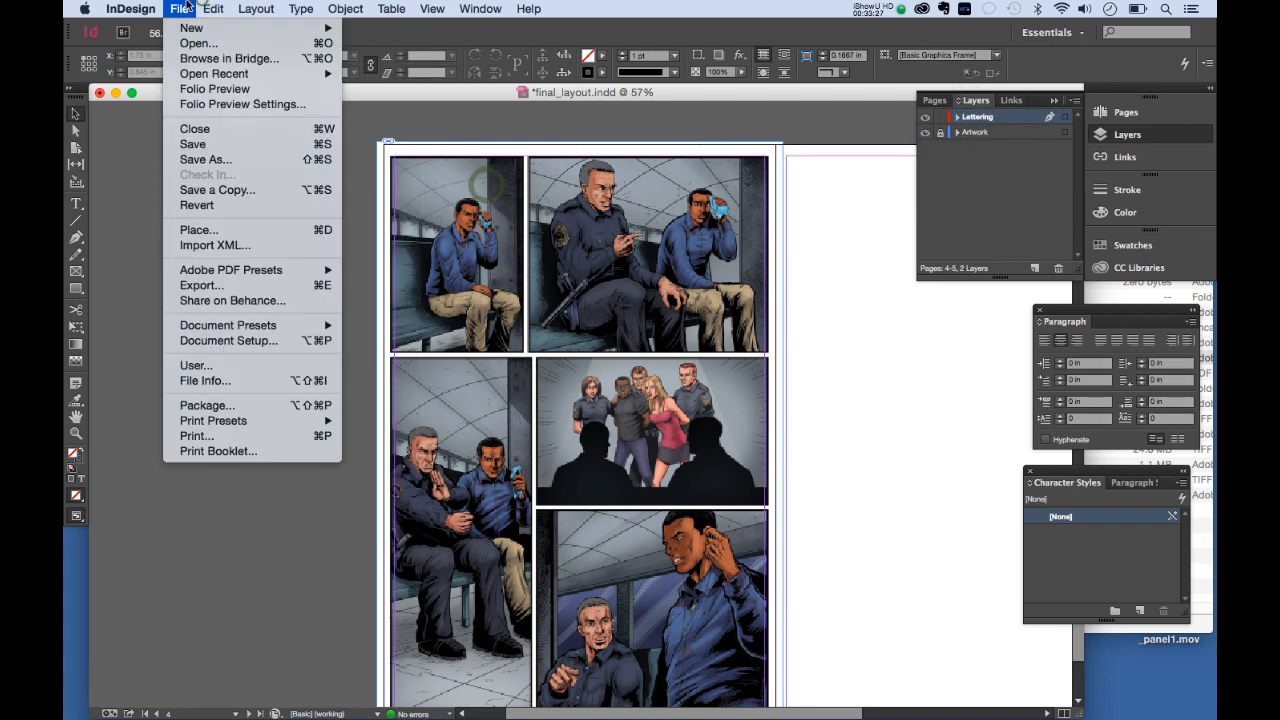
click(263, 231)
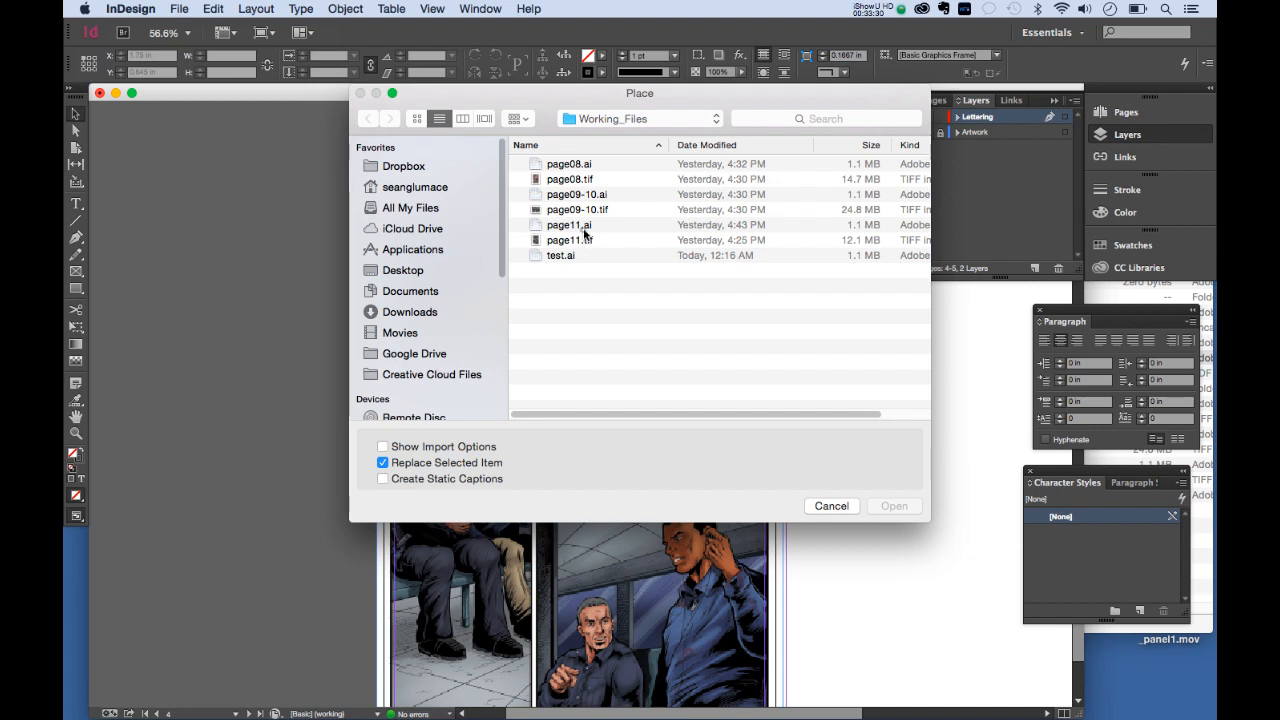
double_click(585, 226)
click(484, 239)
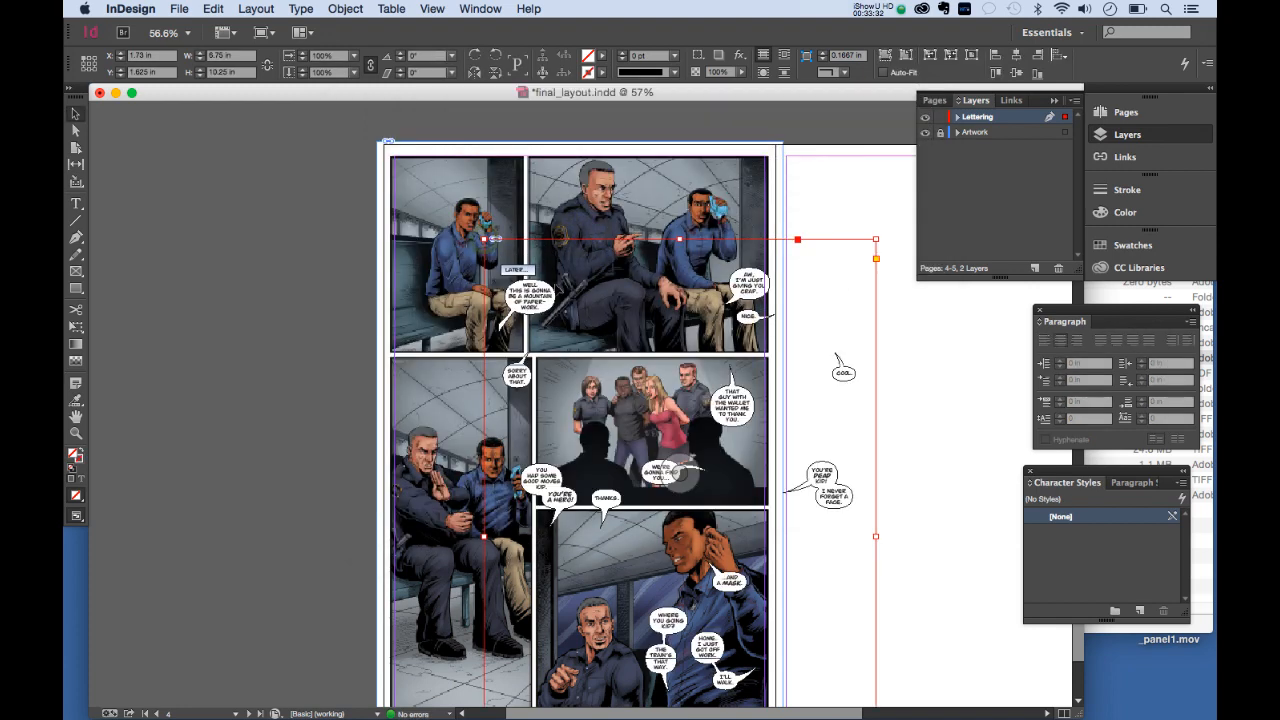
Step: Move the page11.ai lettering over the artwork to about X -0.0903, Y -0.1667 in
drag(681, 473, 580, 384)
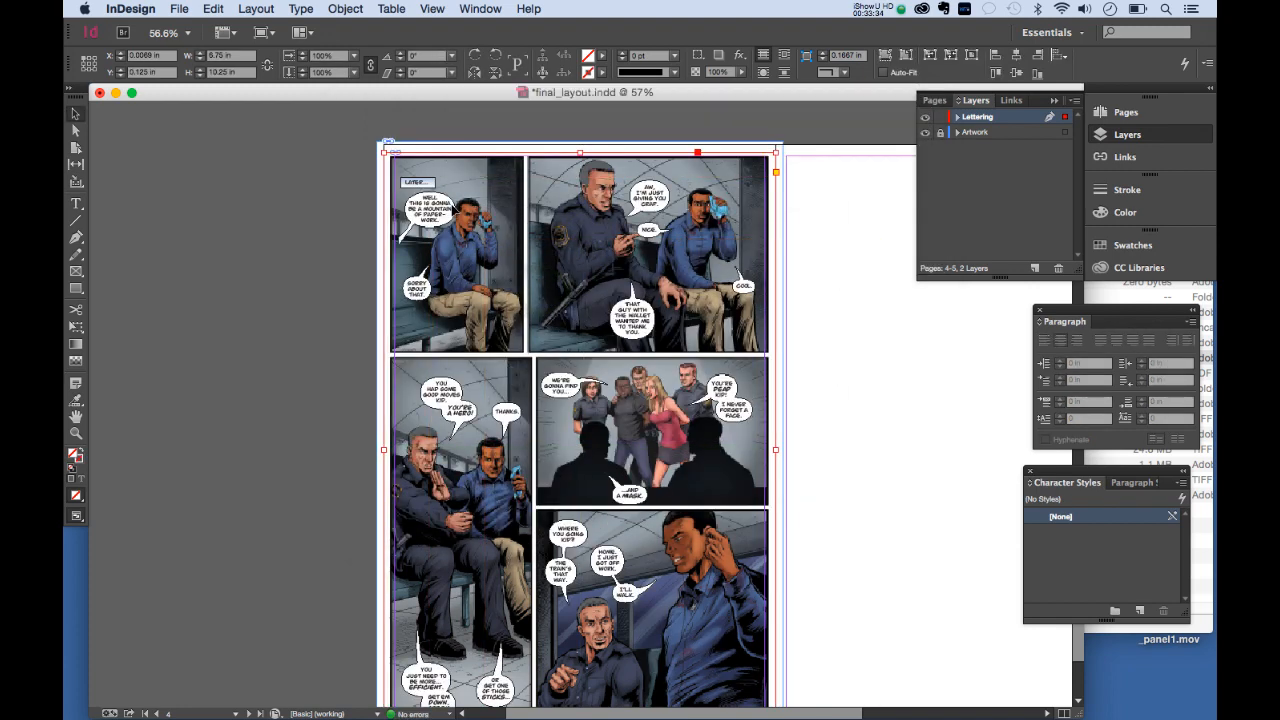
key(Up)
key(Up)
key(Up)
key(Up)
key(Up)
key(Up)
key(Up)
key(Up)
key(Up)
key(Up)
key(Up)
key(Up)
key(Up)
key(Up)
key(Up)
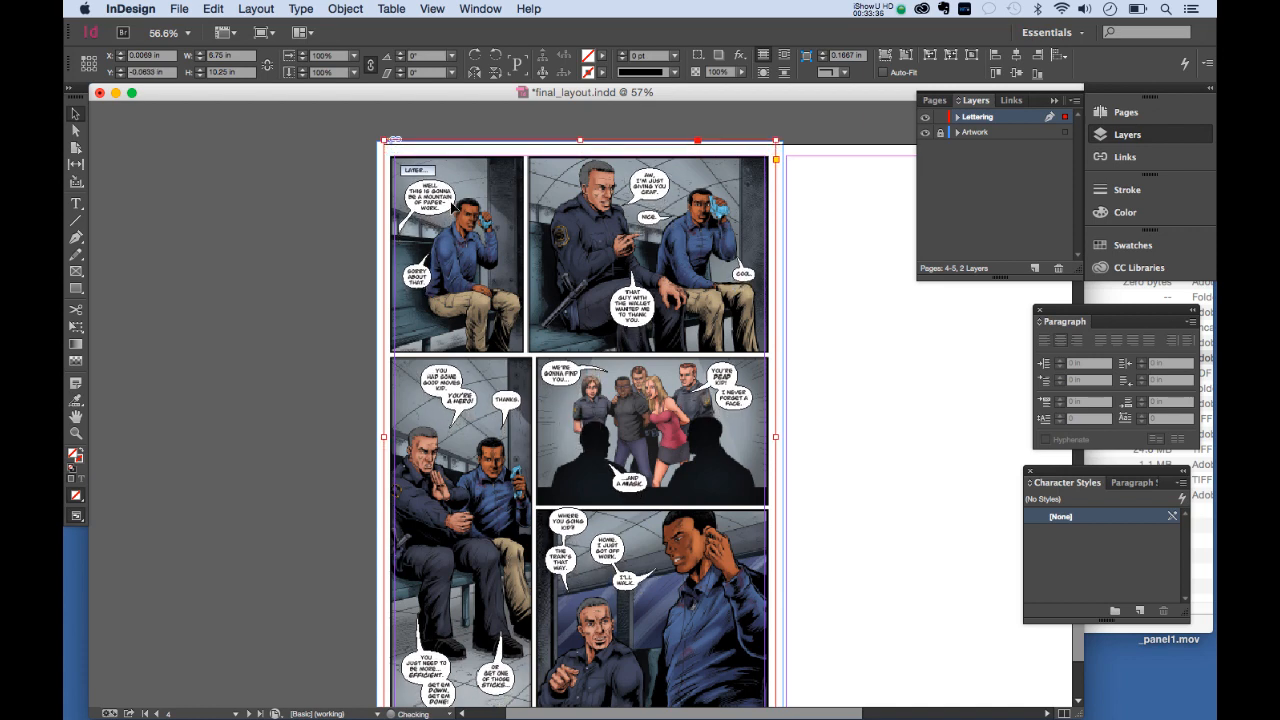
key(Up)
key(Up)
key(Up)
key(Up)
key(Up)
key(Left)
key(Left)
key(Left)
key(Left)
key(Left)
key(Left)
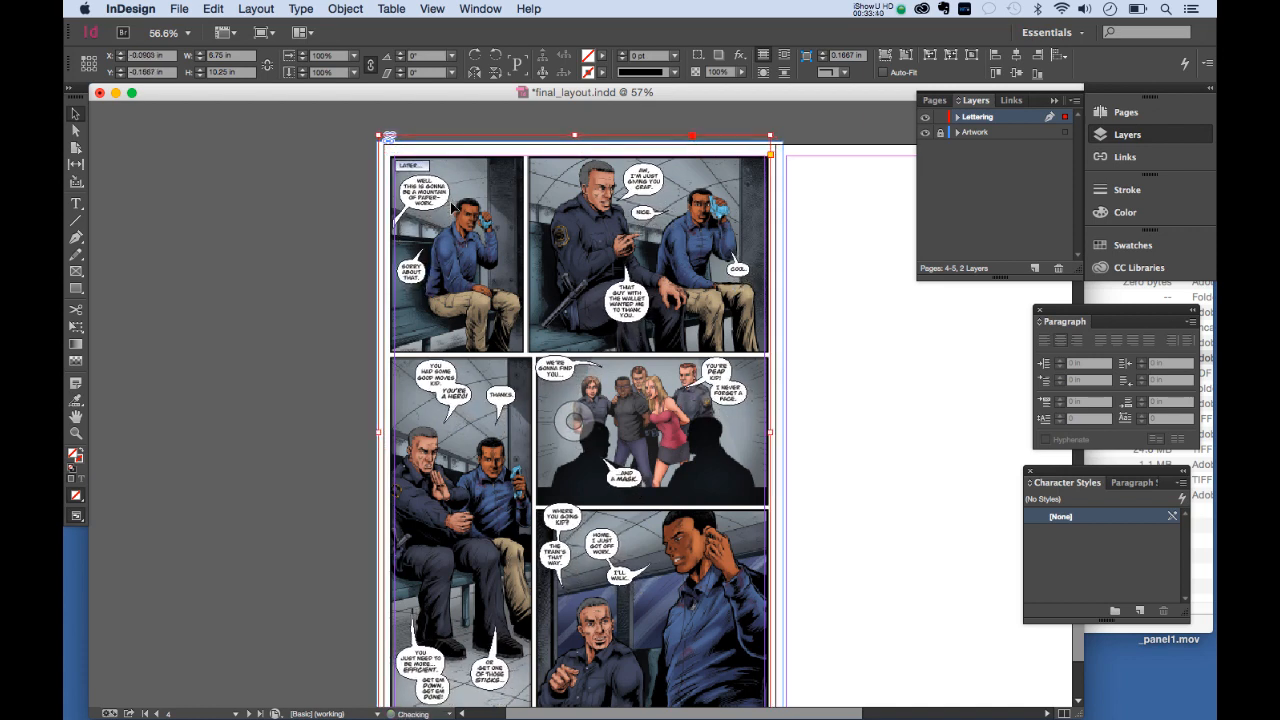
click(278, 290)
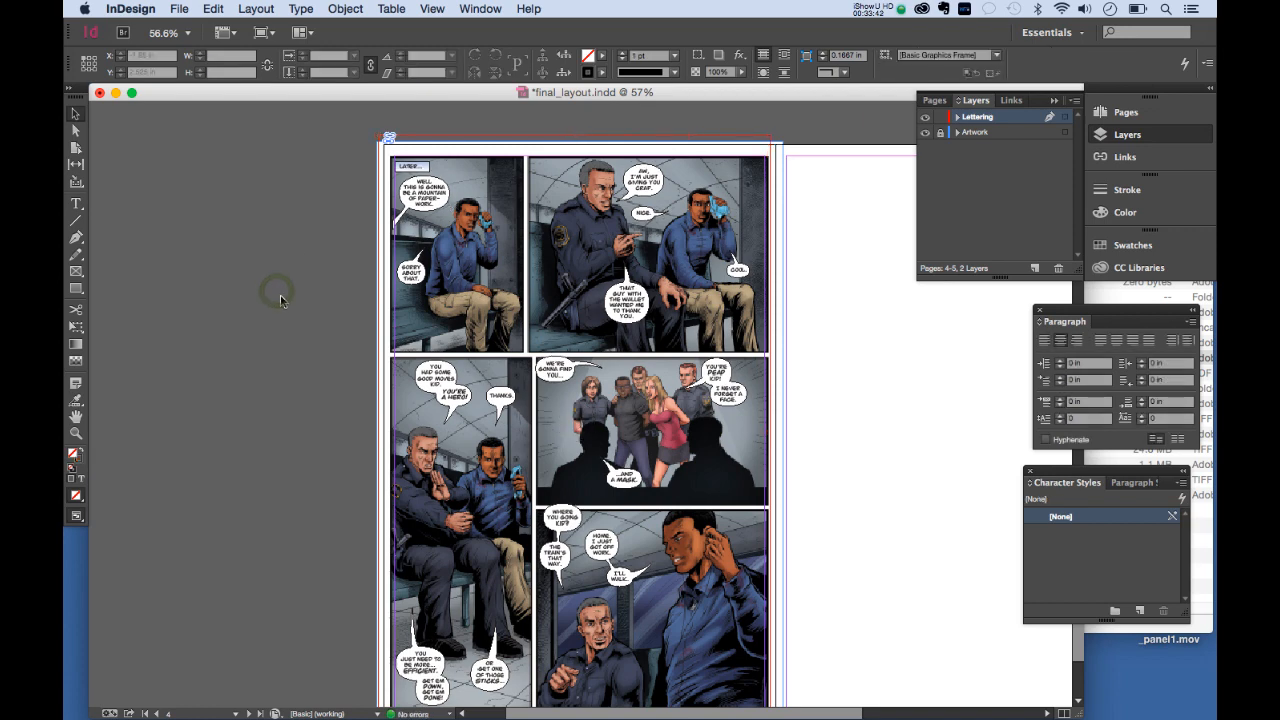
Step: Leave everything deselected on page 4 and save the layout
click(572, 422)
click(278, 129)
click(180, 8)
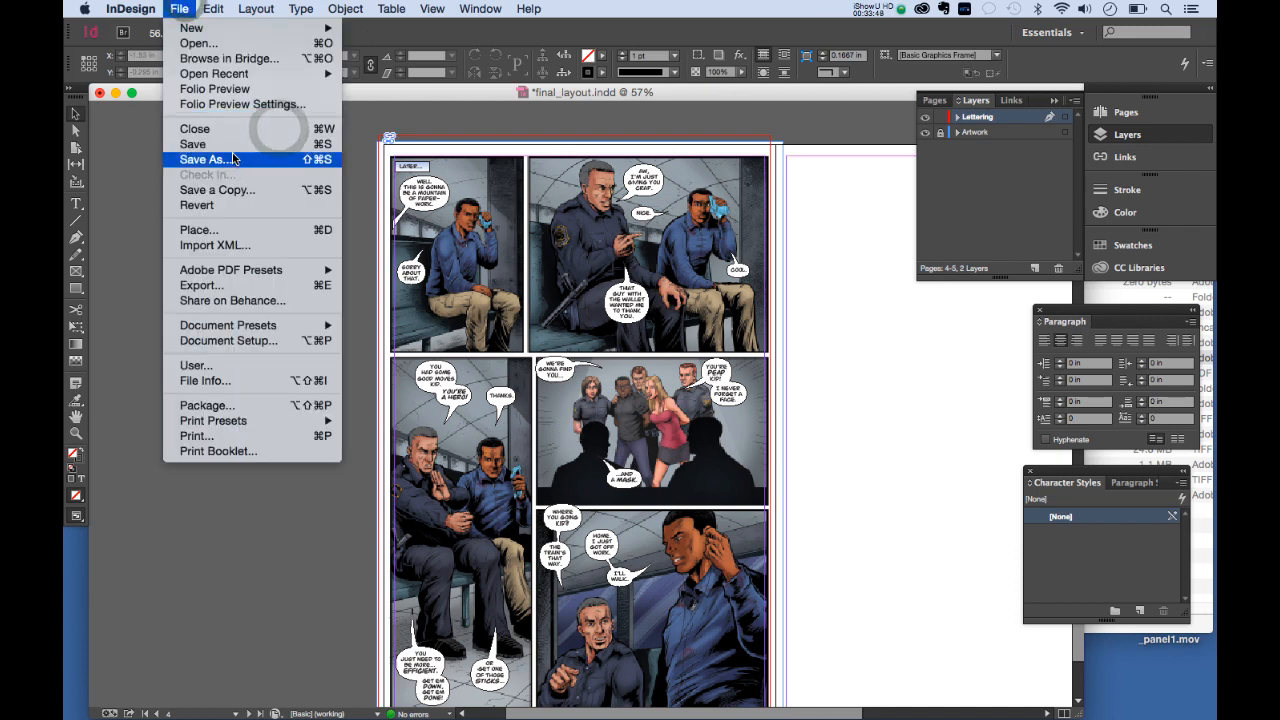
click(193, 144)
Step: Export all pages as vigilante_project_interiors_2nd.pdf in Adobe PDF (Print) format with the Press Quality preset
click(179, 8)
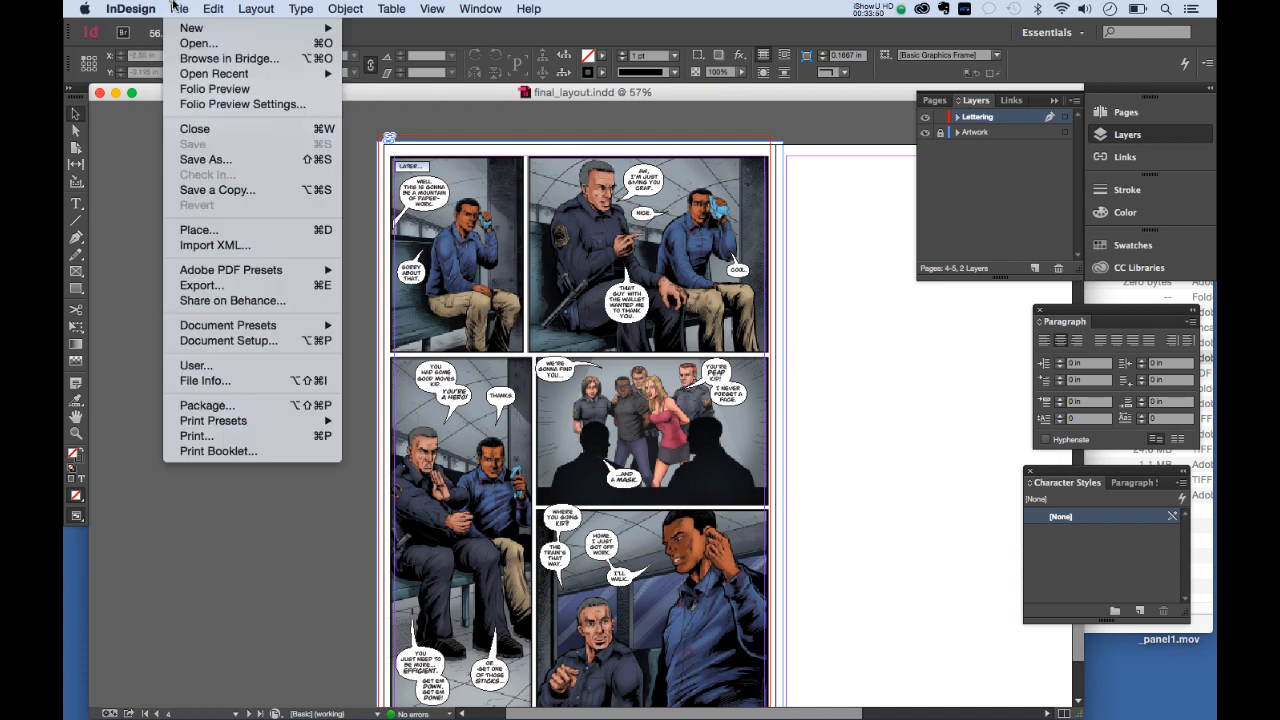
click(268, 286)
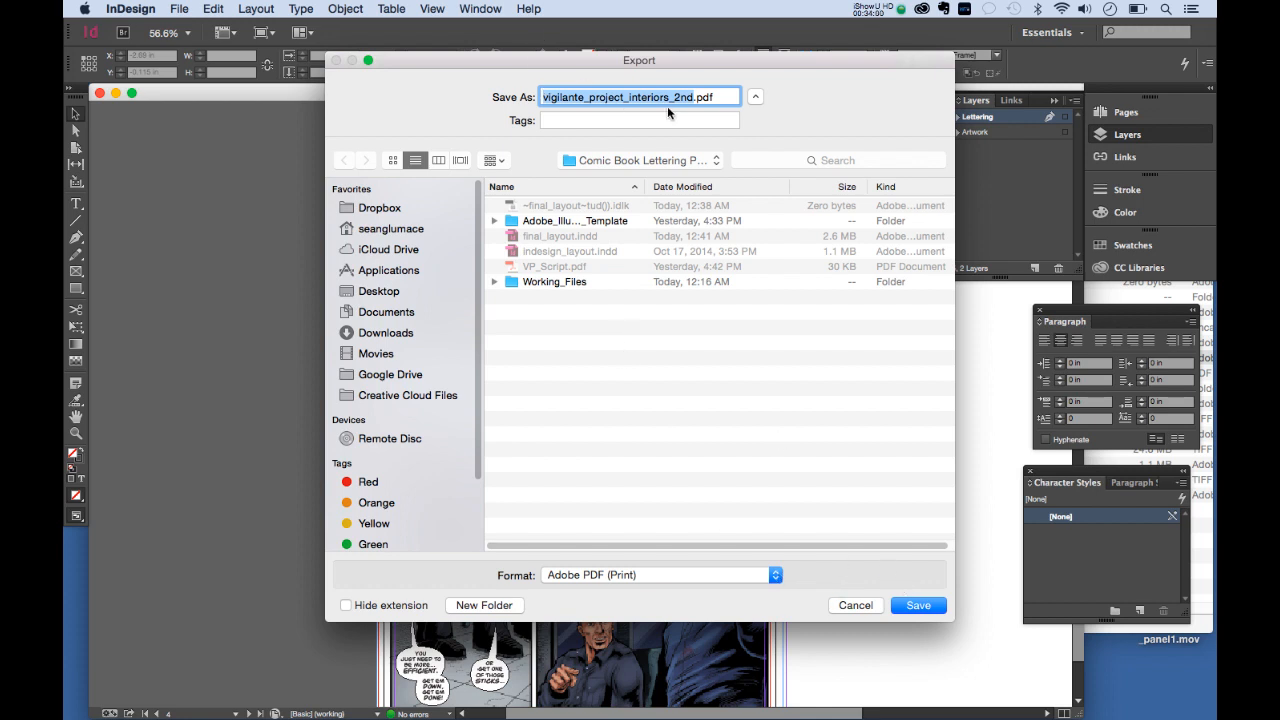
click(587, 570)
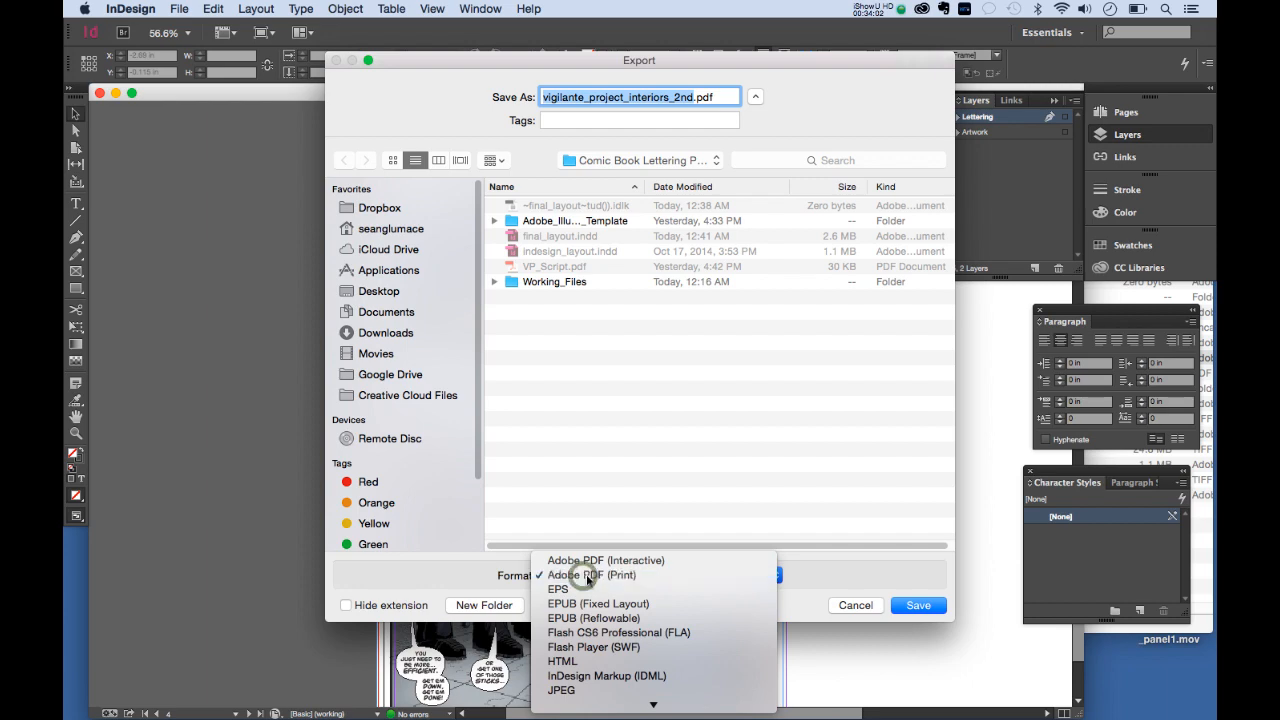
click(580, 575)
click(908, 604)
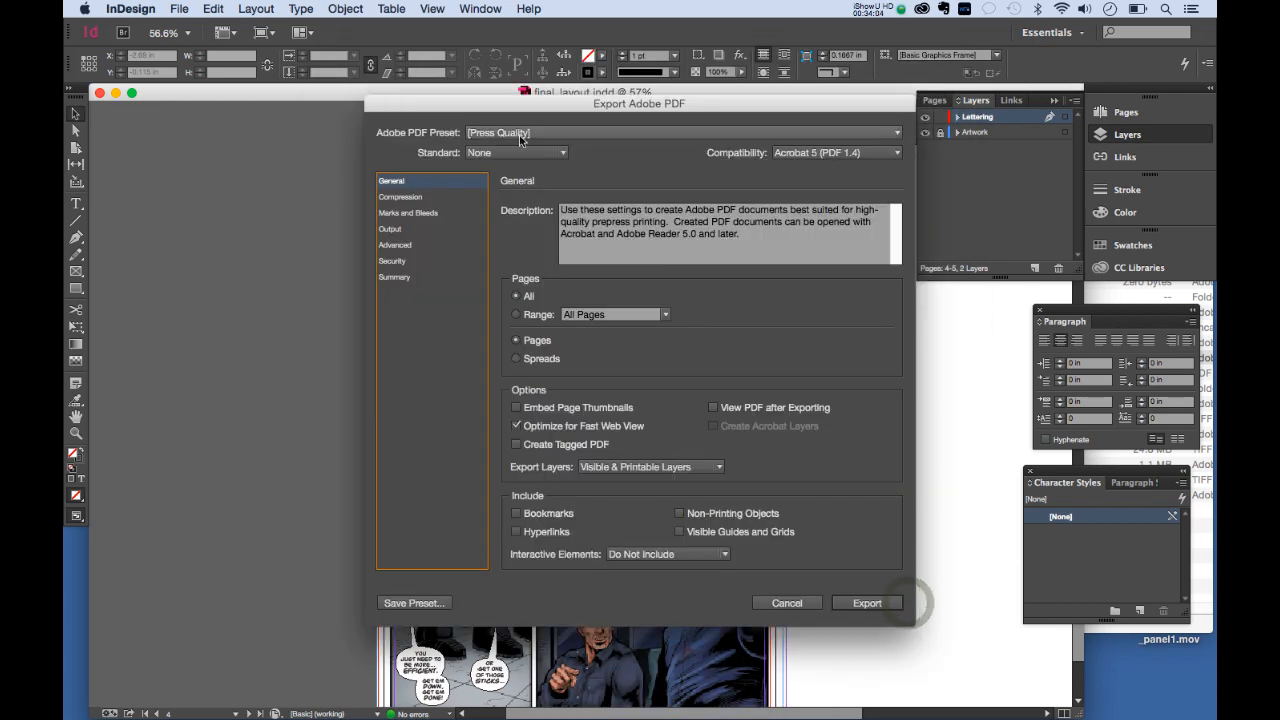
click(516, 134)
click(518, 134)
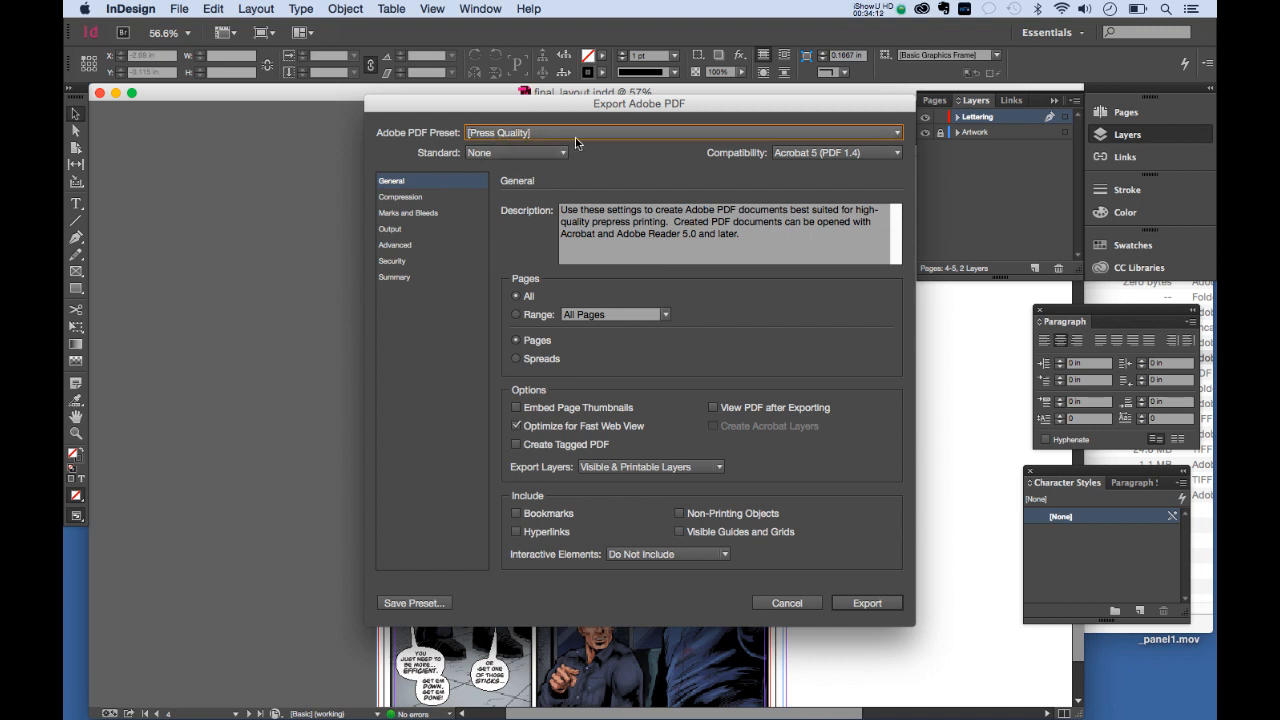
click(870, 604)
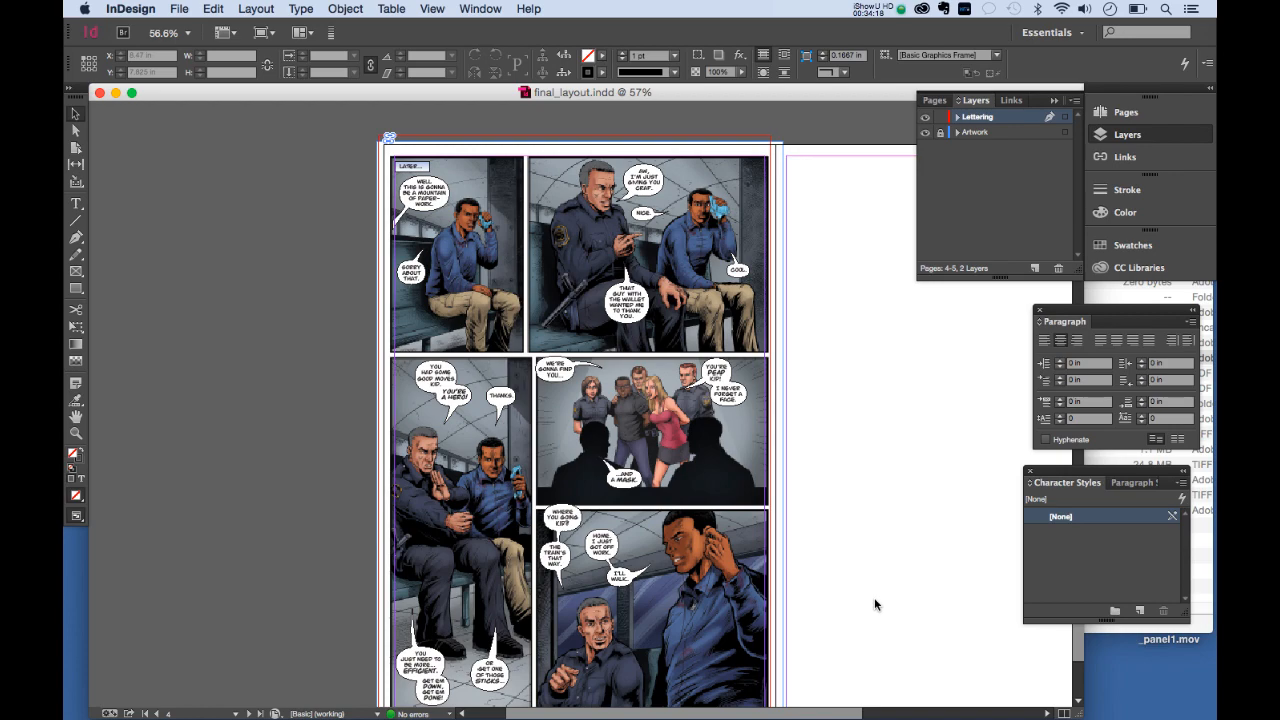
Step: Minimize the layout, collapse the Working_Files folder in Finder and open vigilante_project_interiors_2nd.pdf in Acrobat
click(115, 93)
click(872, 546)
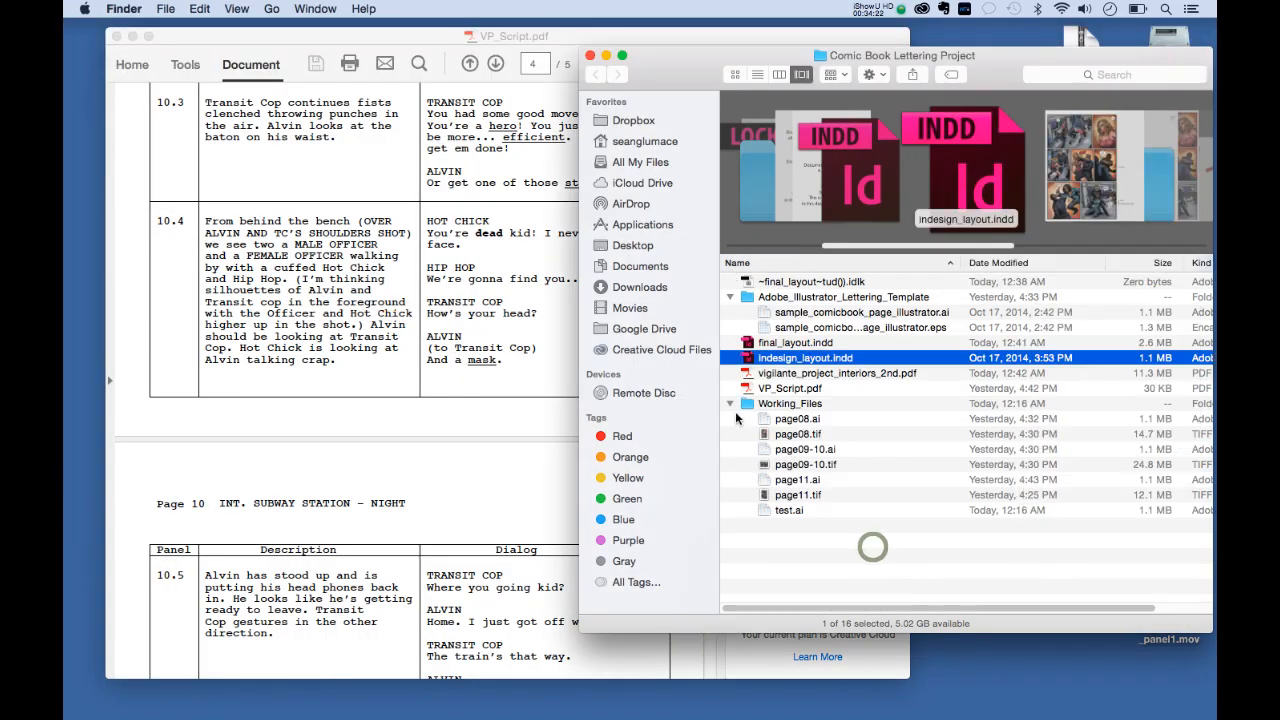
click(730, 403)
double_click(738, 373)
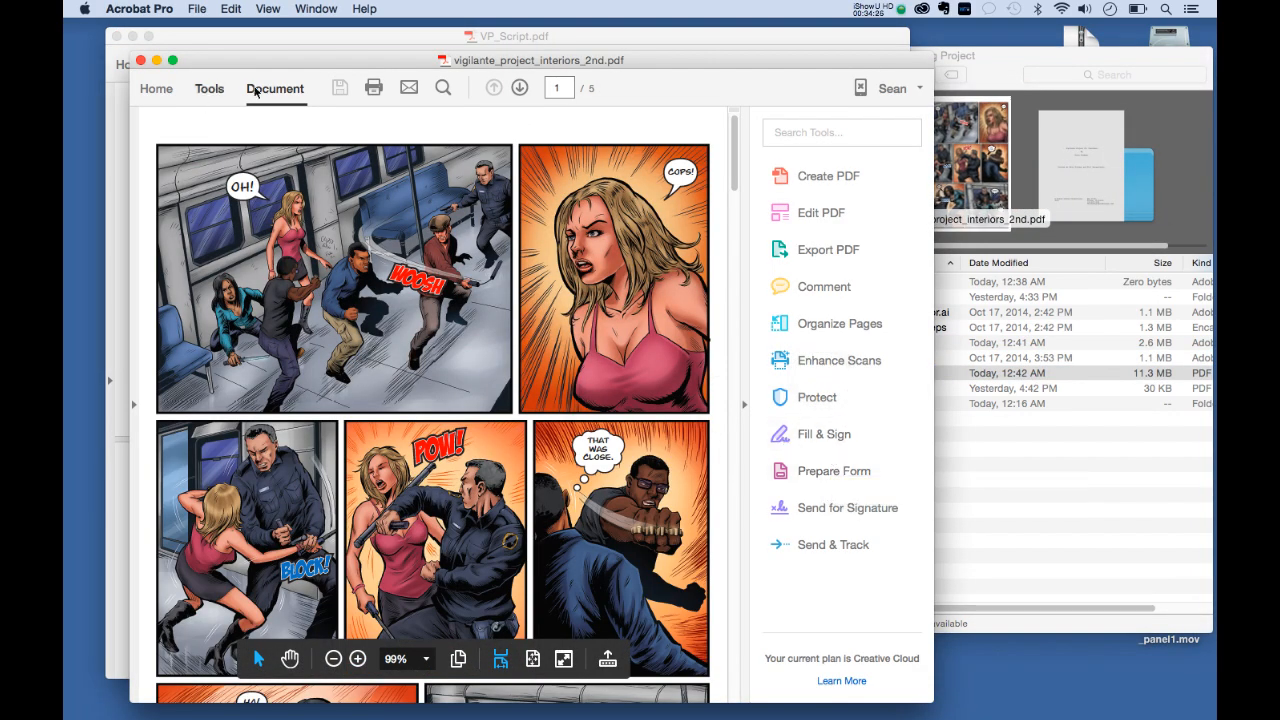
Step: Review the artwork and lettering on the exported PDF's pages, close the PDF and return to the project folder
scroll(716, 268, down, 10)
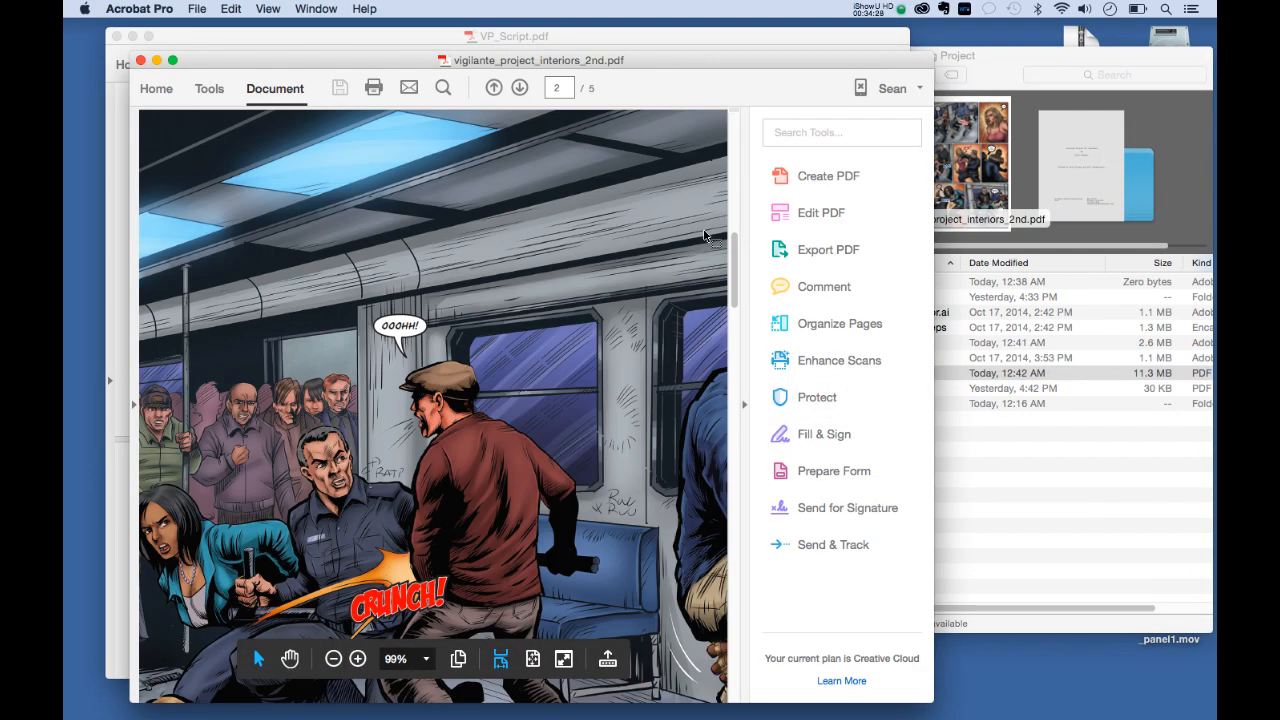
scroll(706, 236, down, 15)
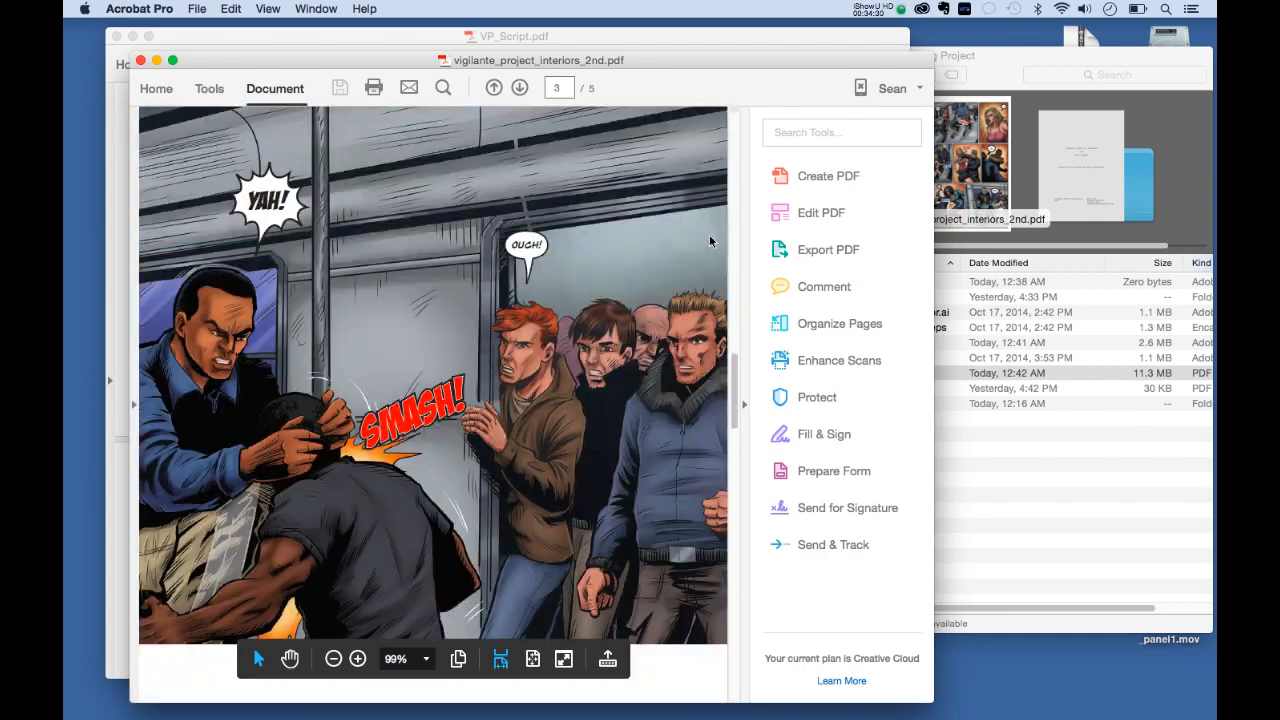
scroll(709, 240, down, 5)
scroll(703, 229, up, 5)
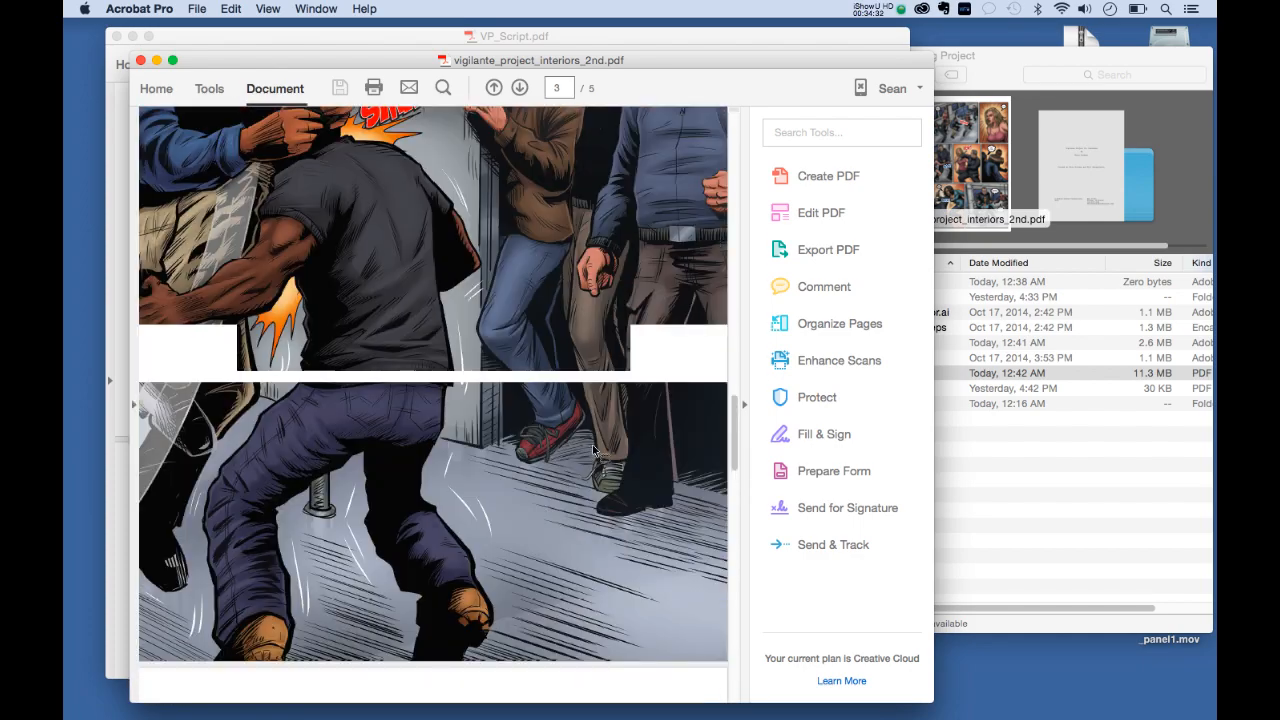
scroll(292, 343, down, 15)
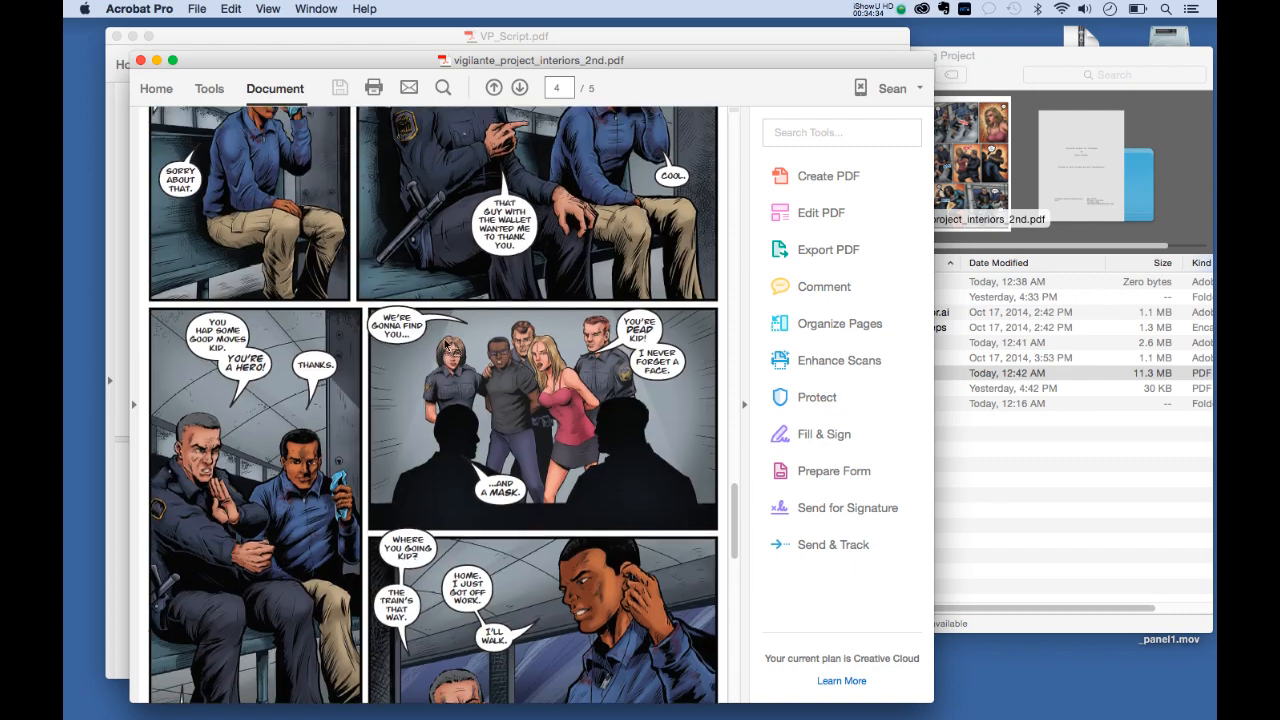
scroll(444, 338, down, 3)
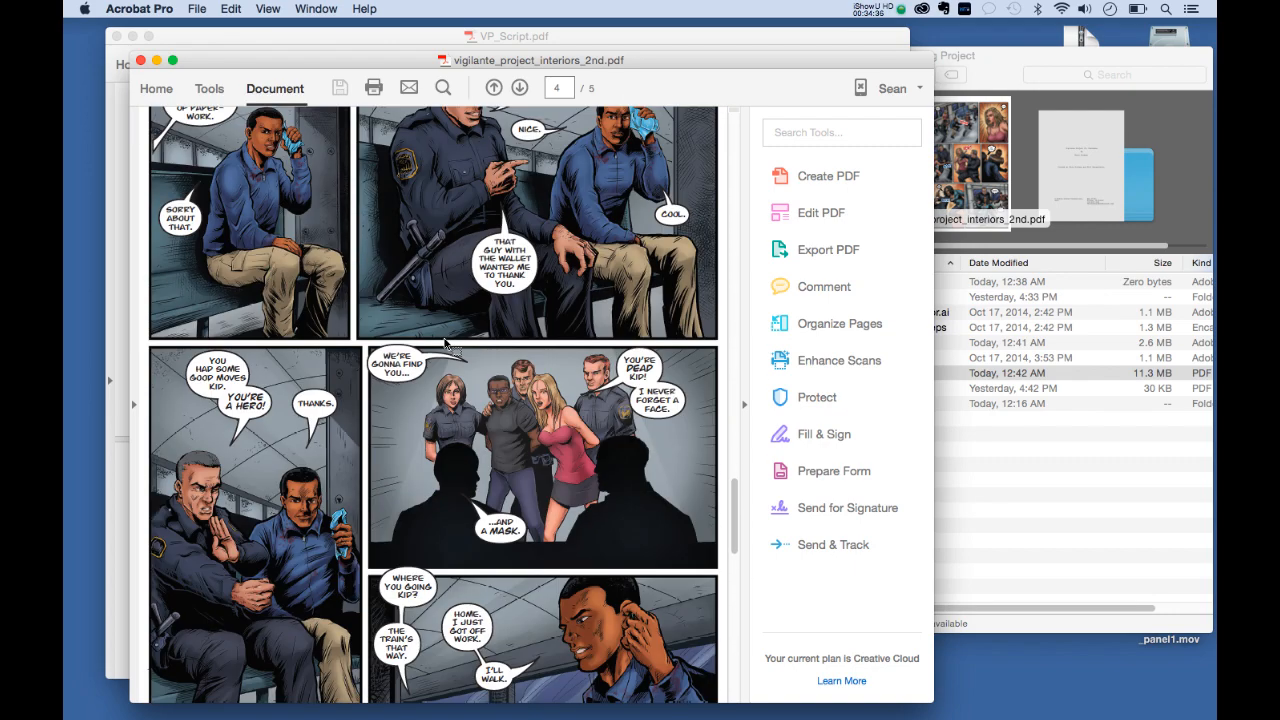
scroll(444, 343, down, 8)
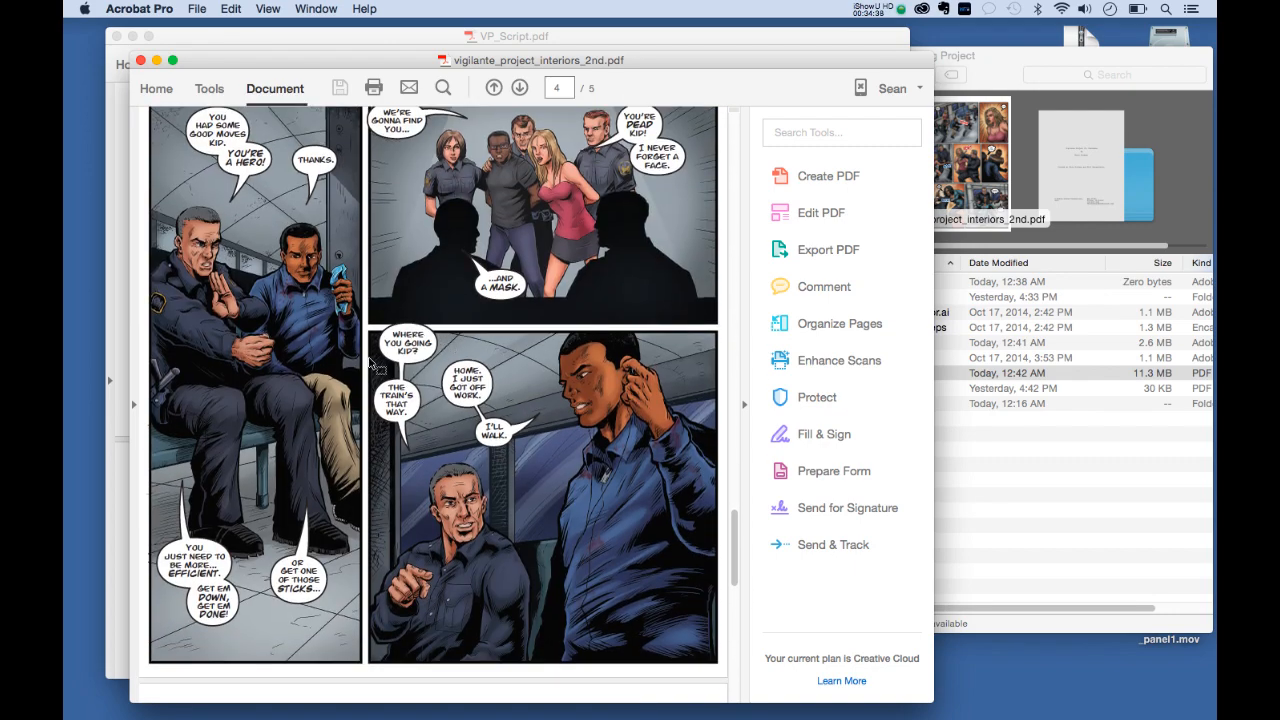
scroll(508, 336, up, 20)
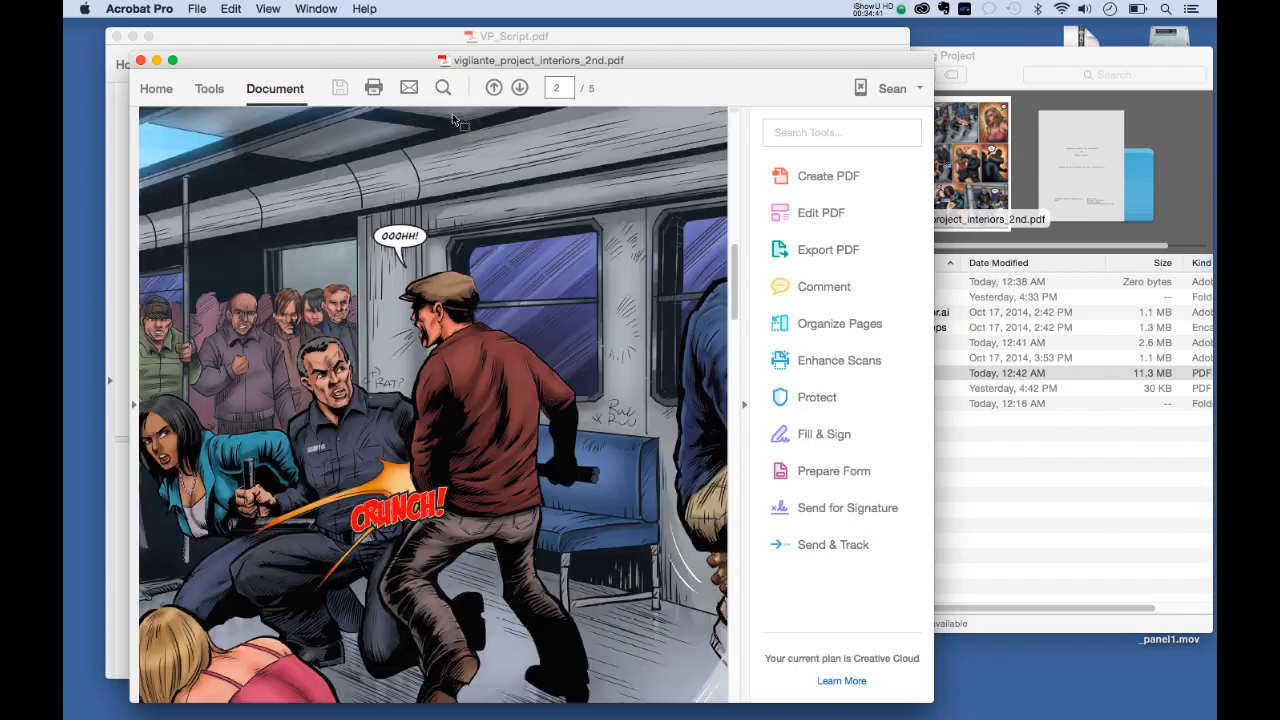
scroll(455, 120, up, 10)
click(122, 64)
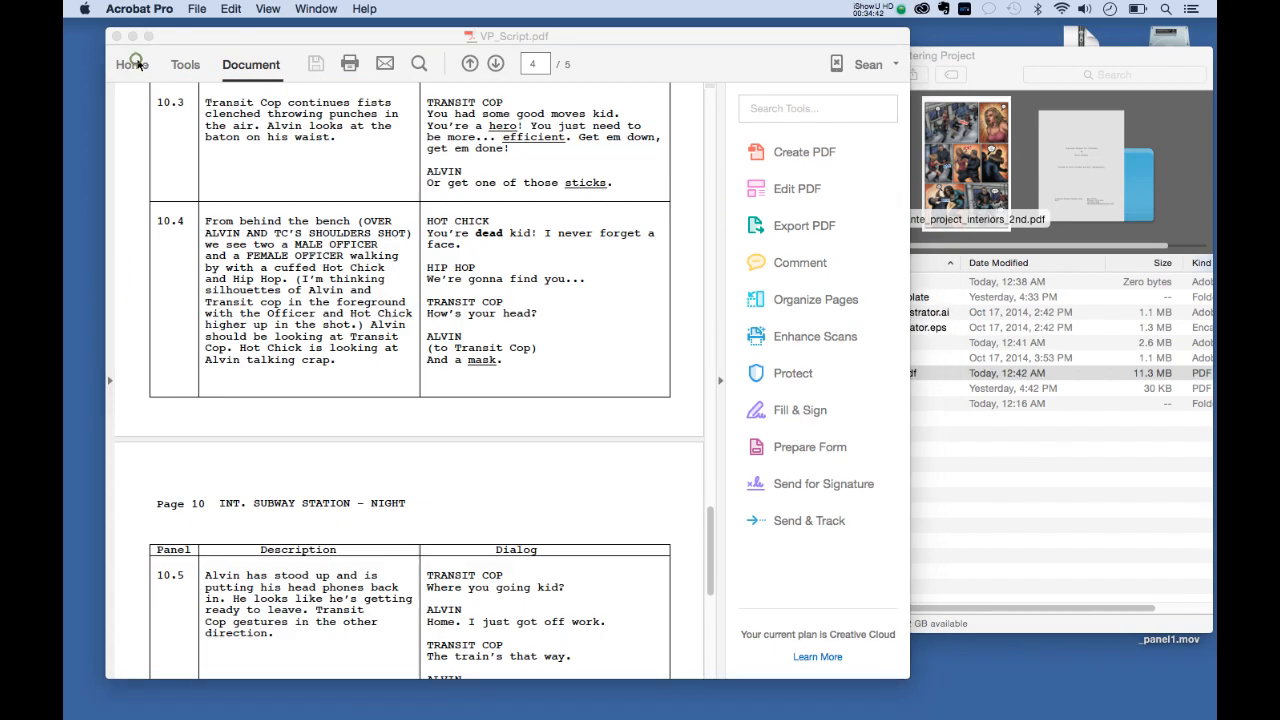
click(1084, 447)
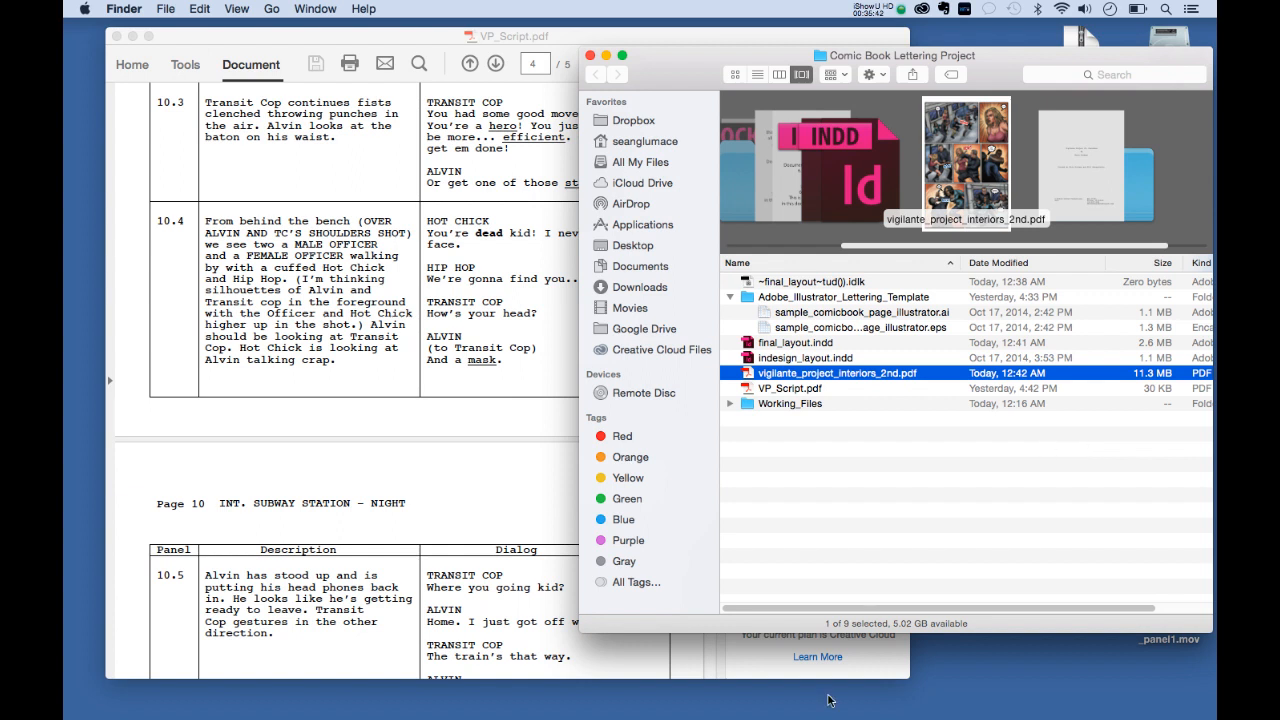
Step: Switch to Chrome and look through the workshop videos and the Files and Resources section on letteringcomics.com
mouse_move(631, 716)
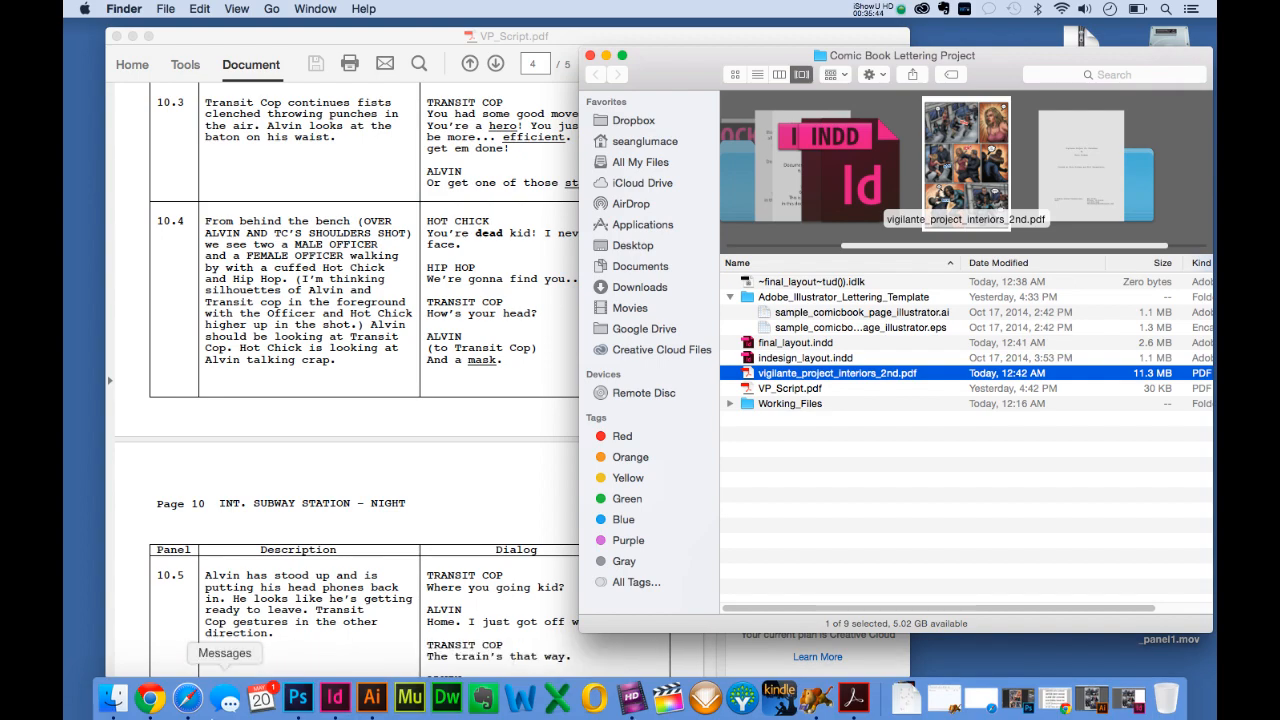
click(150, 697)
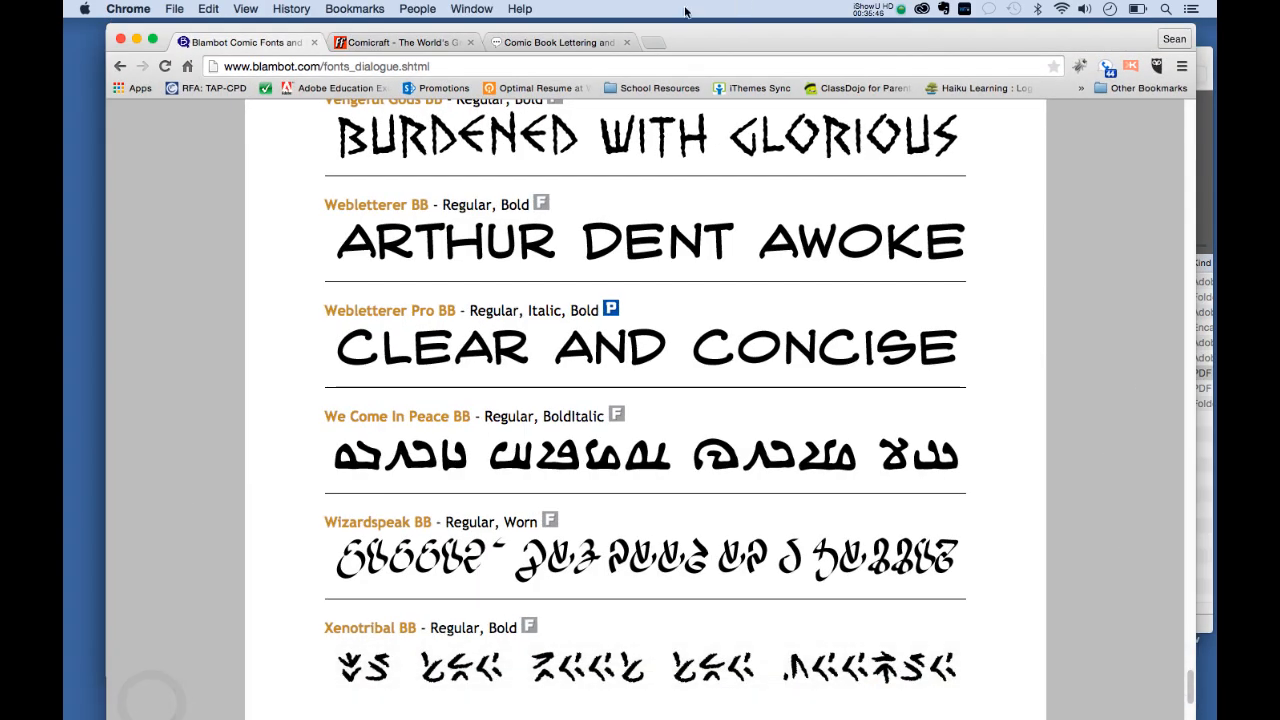
click(606, 42)
scroll(778, 331, down, 5)
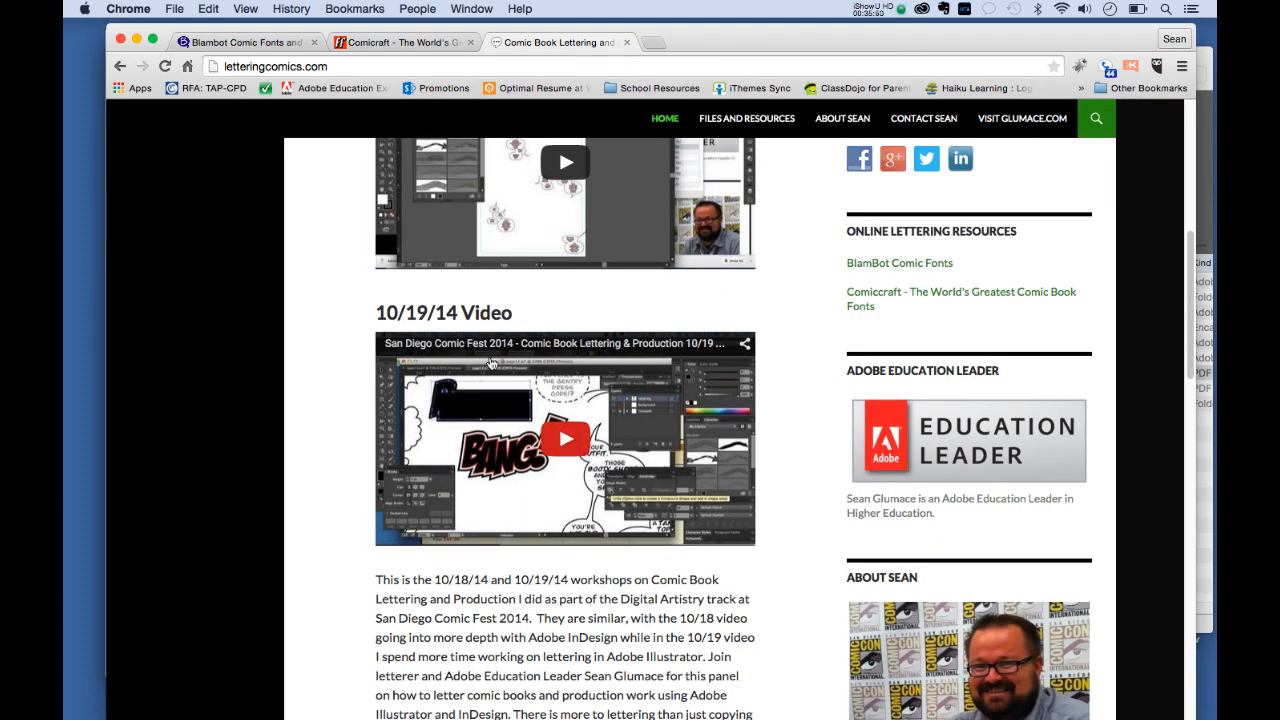
scroll(581, 475, down, 1)
scroll(581, 475, down, 10)
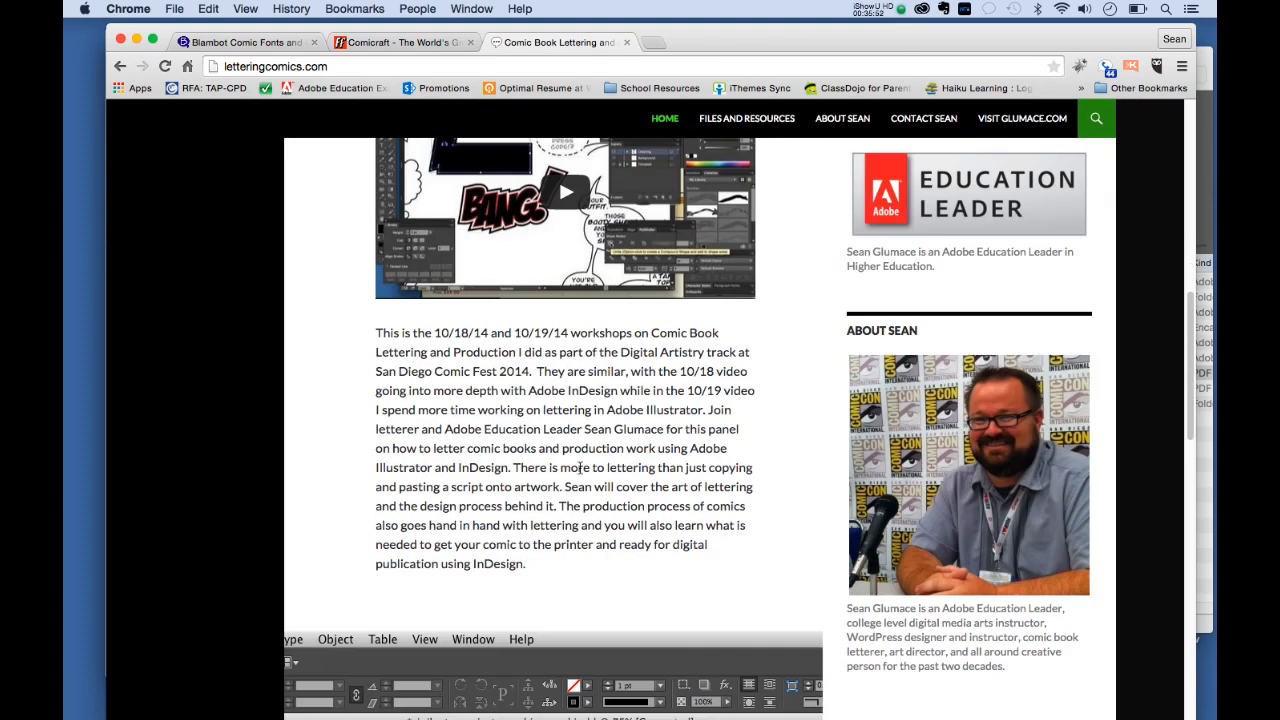
scroll(507, 221, down, 7)
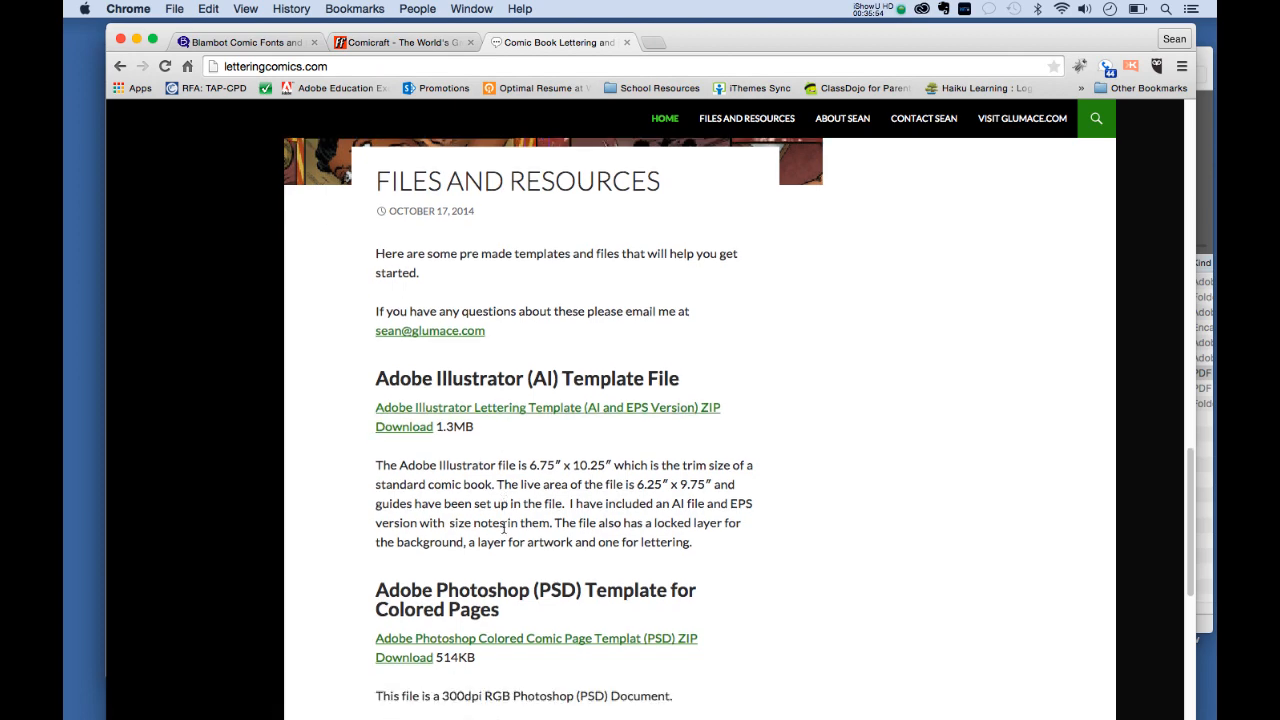
scroll(504, 530, up, 17)
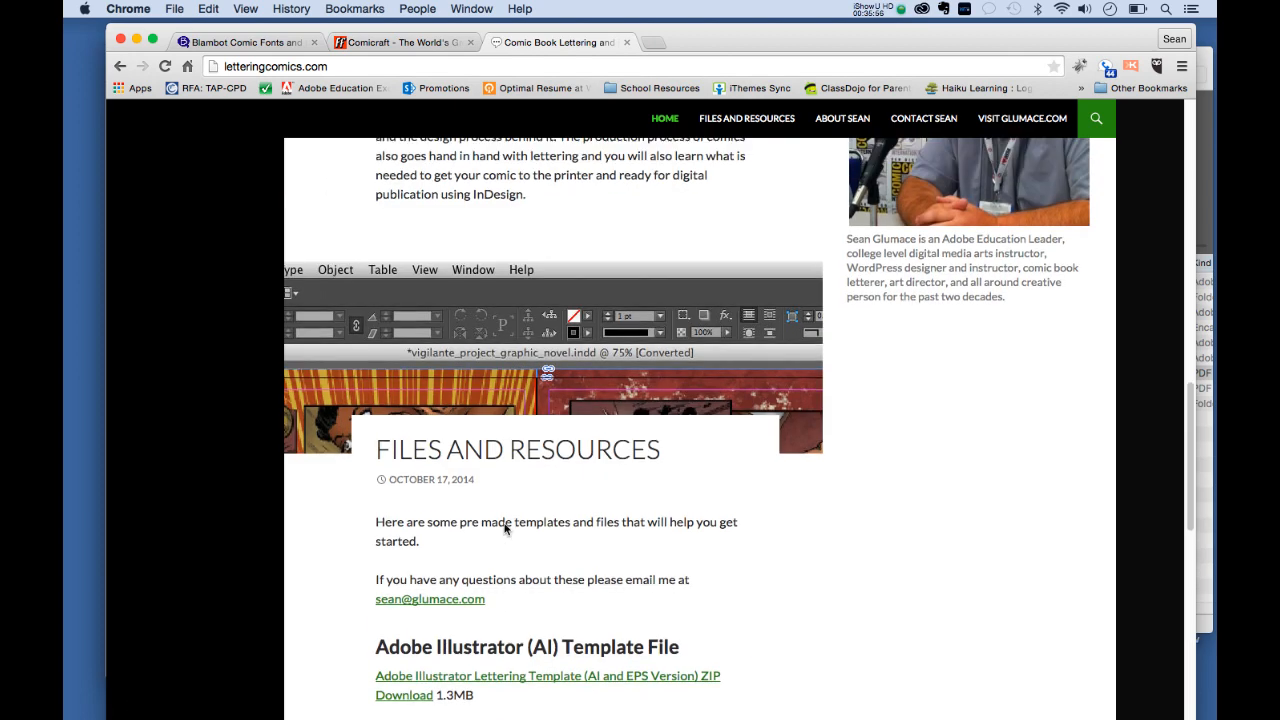